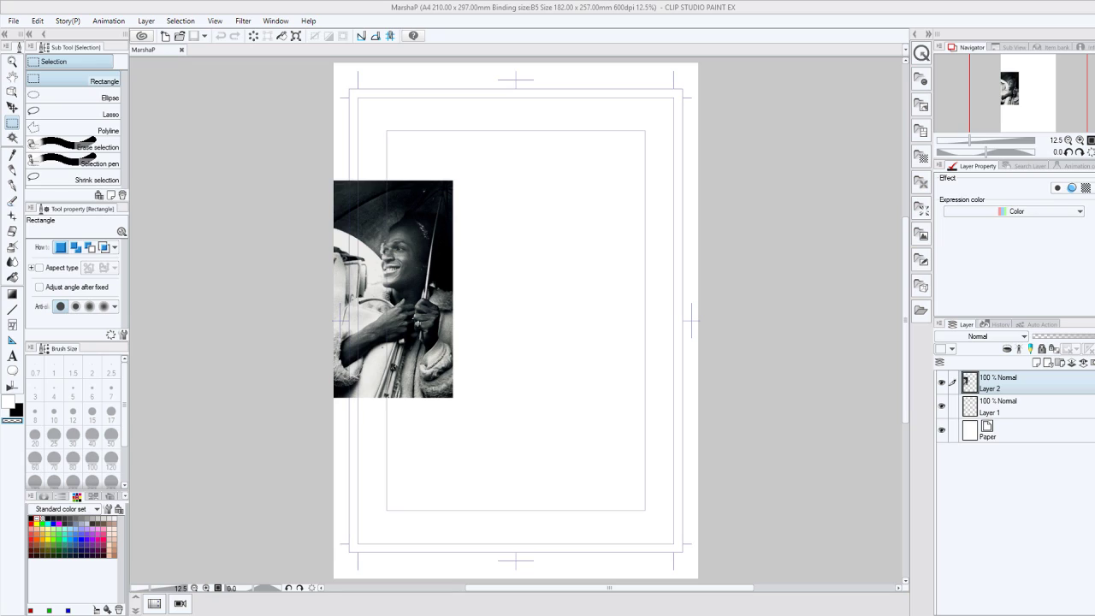
Make Layer 1 the active layer and choose the Chalk pastel brush with the black sub color.
{"action": "left_click", "coordinate": [634, 525]}
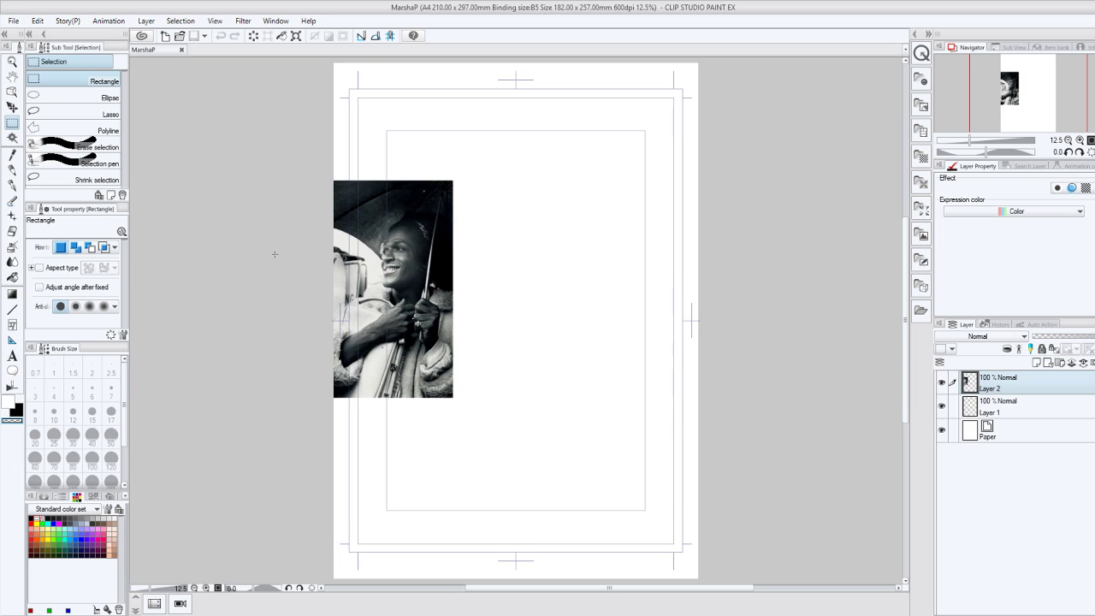
{"action": "left_click", "coordinate": [1043, 350]}
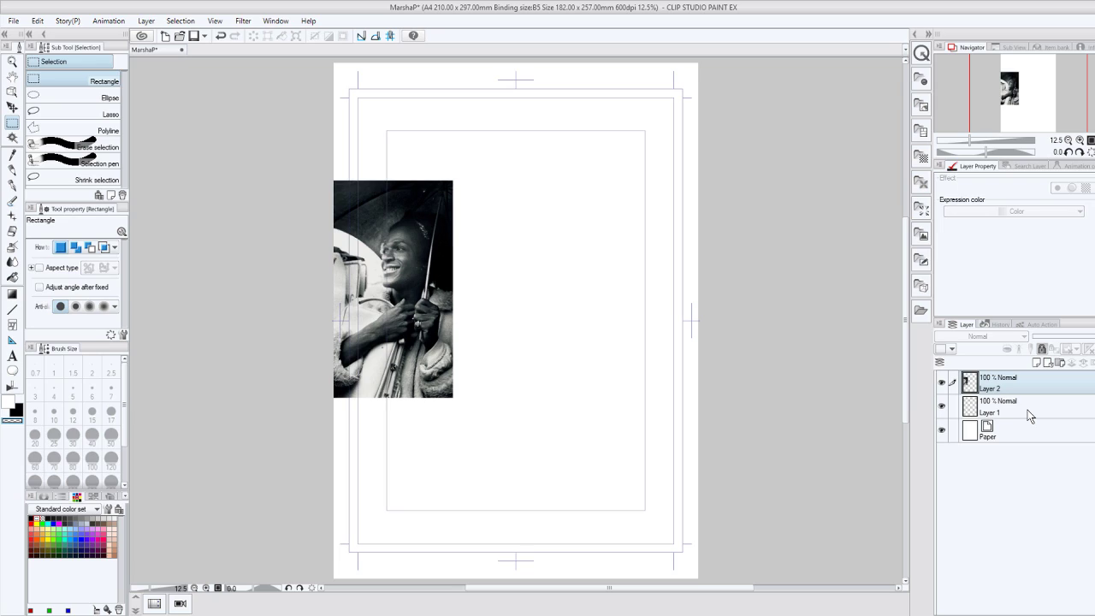
{"action": "left_click", "coordinate": [1029, 417]}
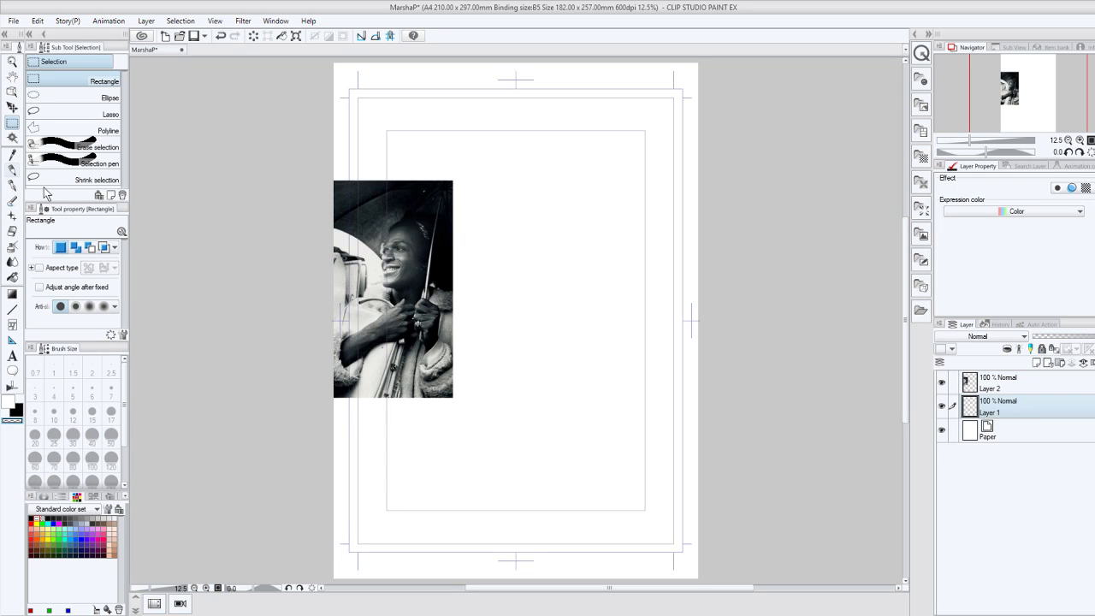
{"action": "left_click", "coordinate": [12, 169]}
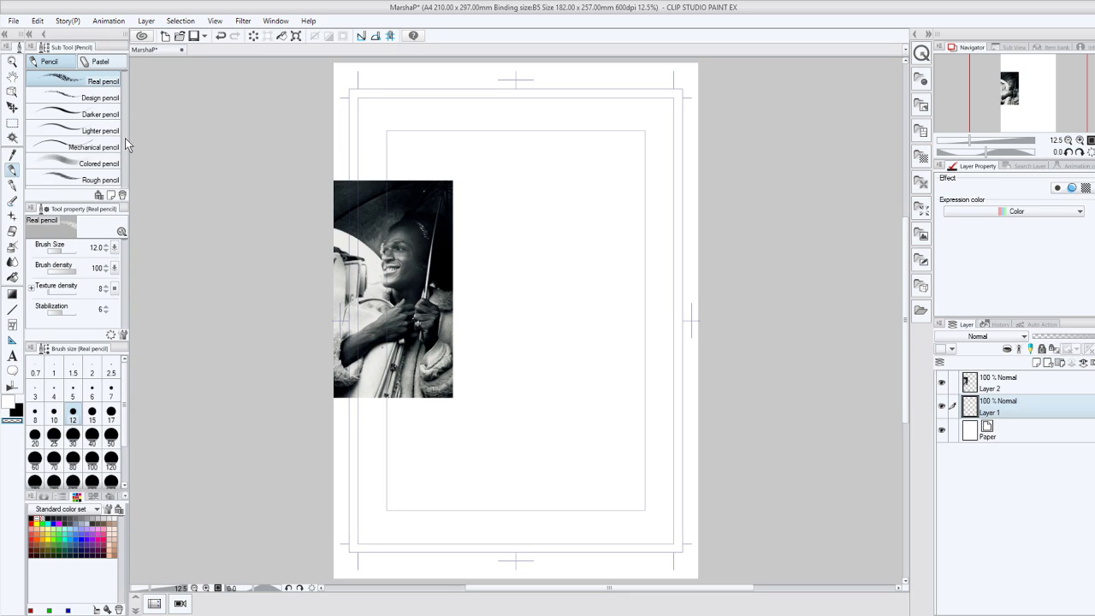
{"action": "left_click", "coordinate": [96, 62]}
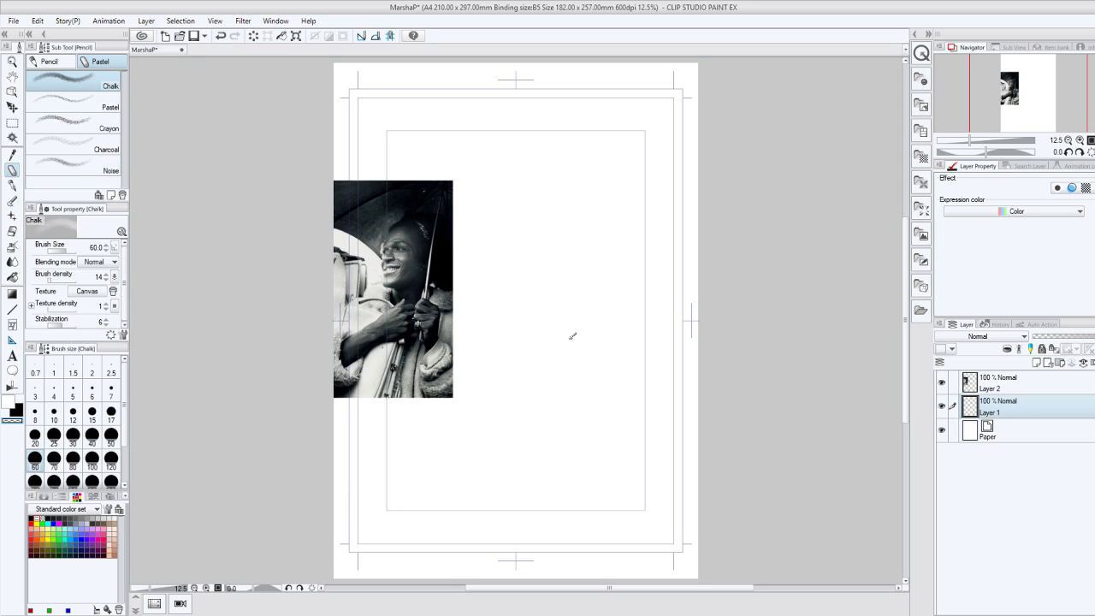
{"action": "left_click", "coordinate": [17, 412]}
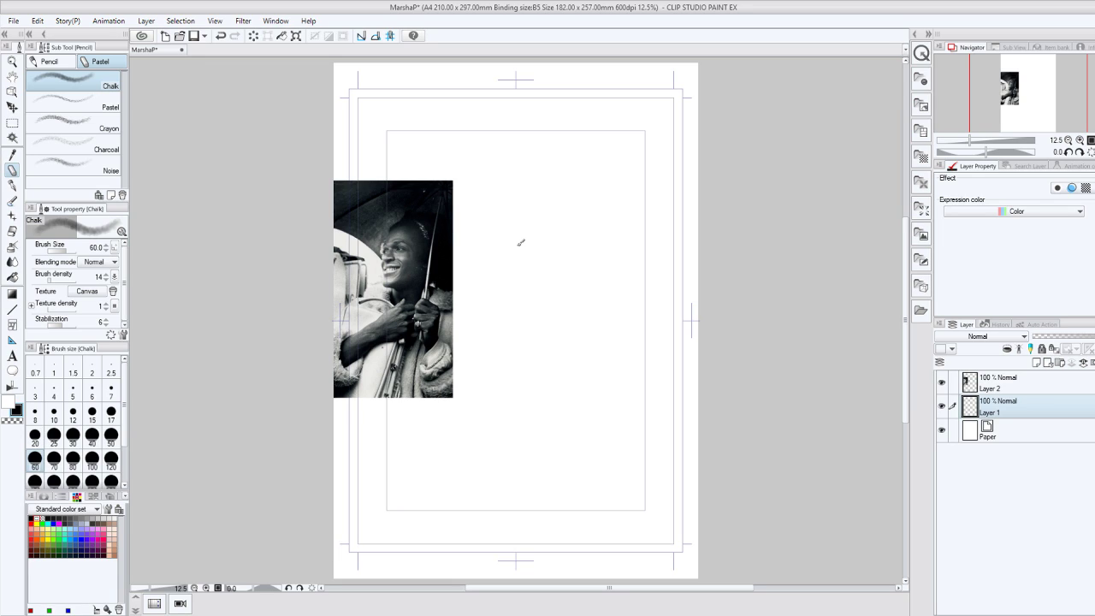
Try a stroke and undo it, and set the drawing color to dark grey with hue 36, saturation 0 and value 21.
{"action": "left_click_drag", "start_coordinate": [517, 266], "coordinate": [590, 227]}
{"action": "left_click", "coordinate": [221, 35]}
{"action": "left_click", "coordinate": [44, 496]}
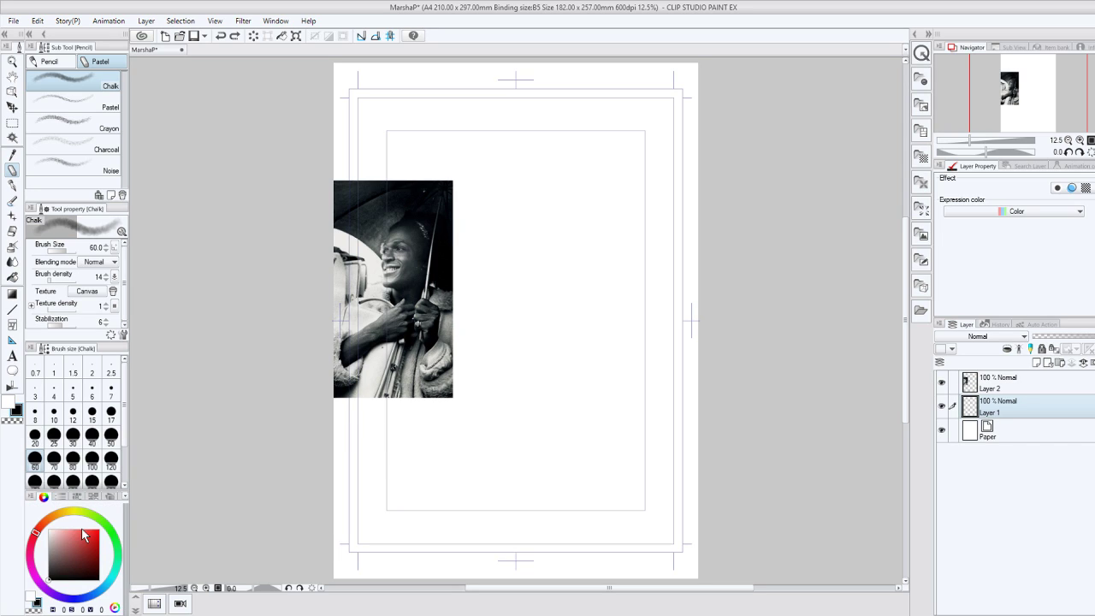
{"action": "left_click_drag", "start_coordinate": [50, 576], "coordinate": [48, 569]}
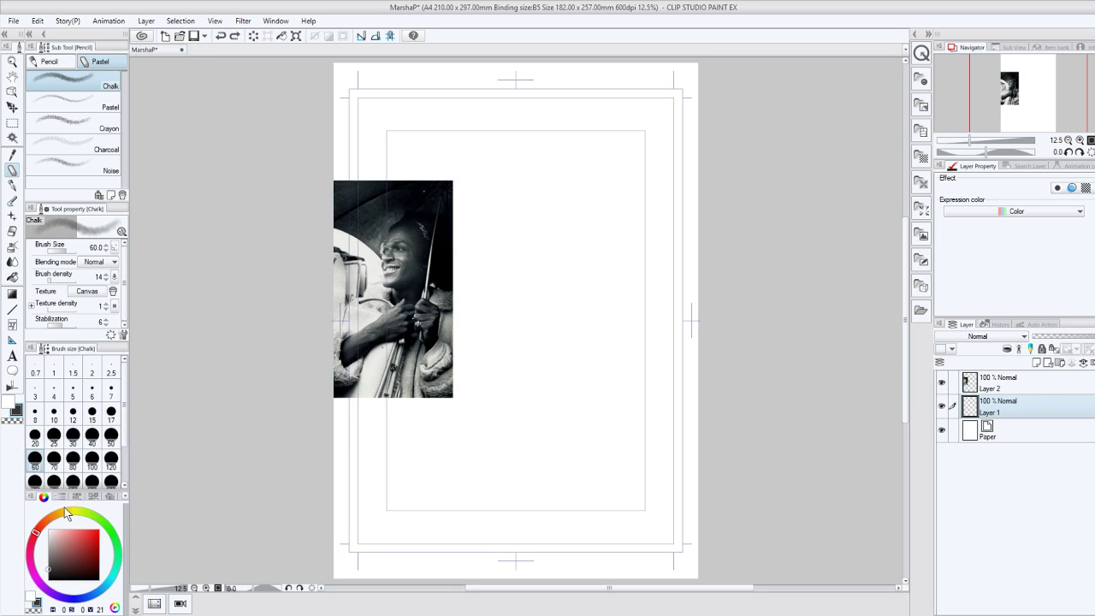
{"action": "left_click_drag", "start_coordinate": [67, 514], "coordinate": [56, 513]}
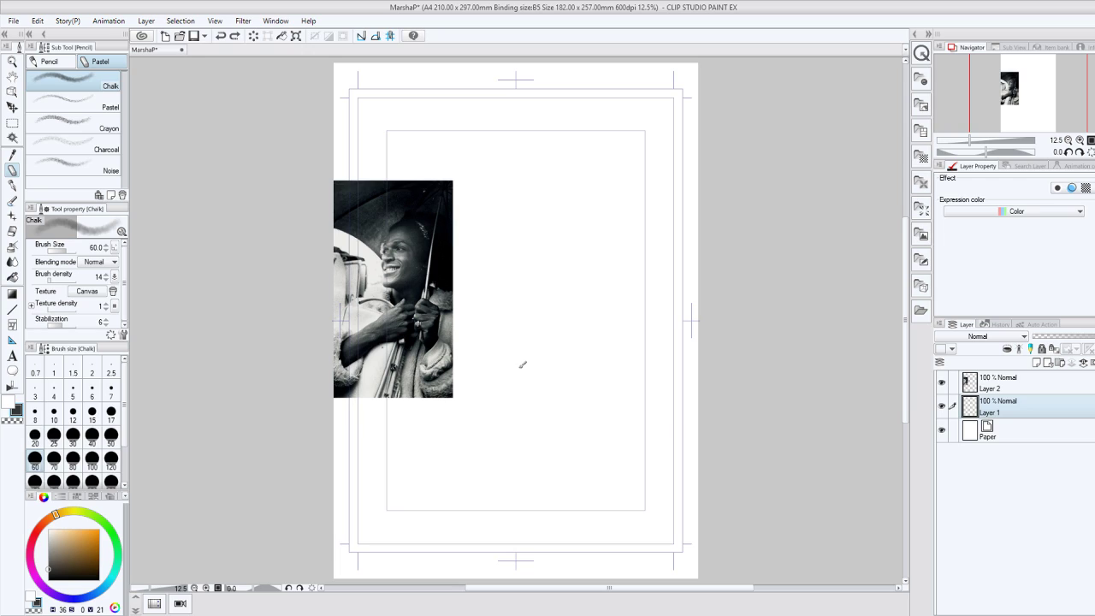
Test the grey chalk with a squiggle, set the brush size to 30 and clear the test marks.
{"action": "left_click_drag", "start_coordinate": [498, 398], "coordinate": [582, 340]}
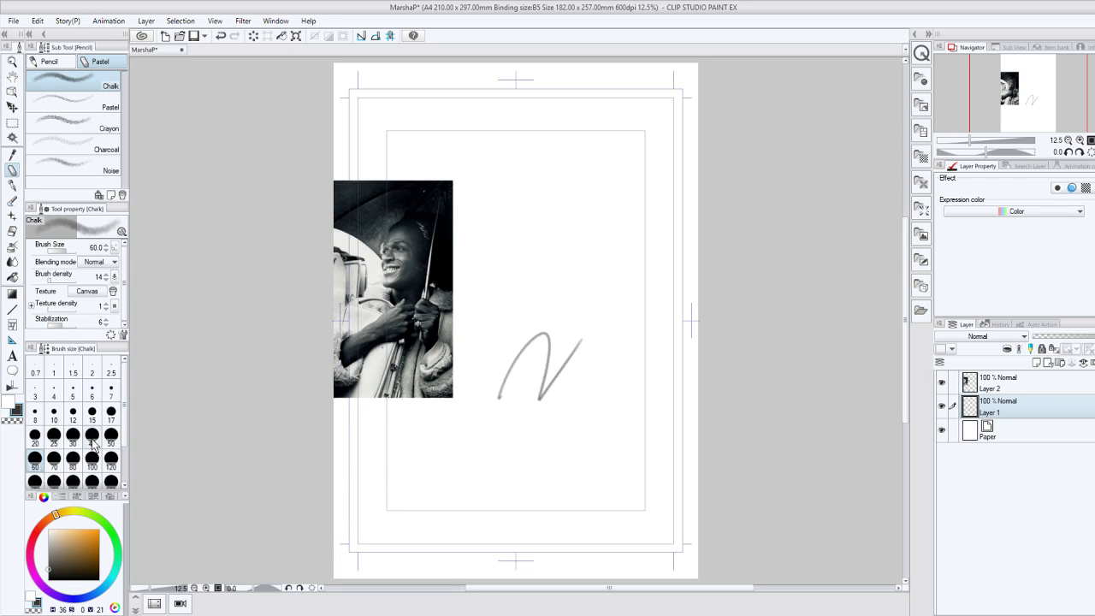
{"action": "left_click", "coordinate": [73, 436]}
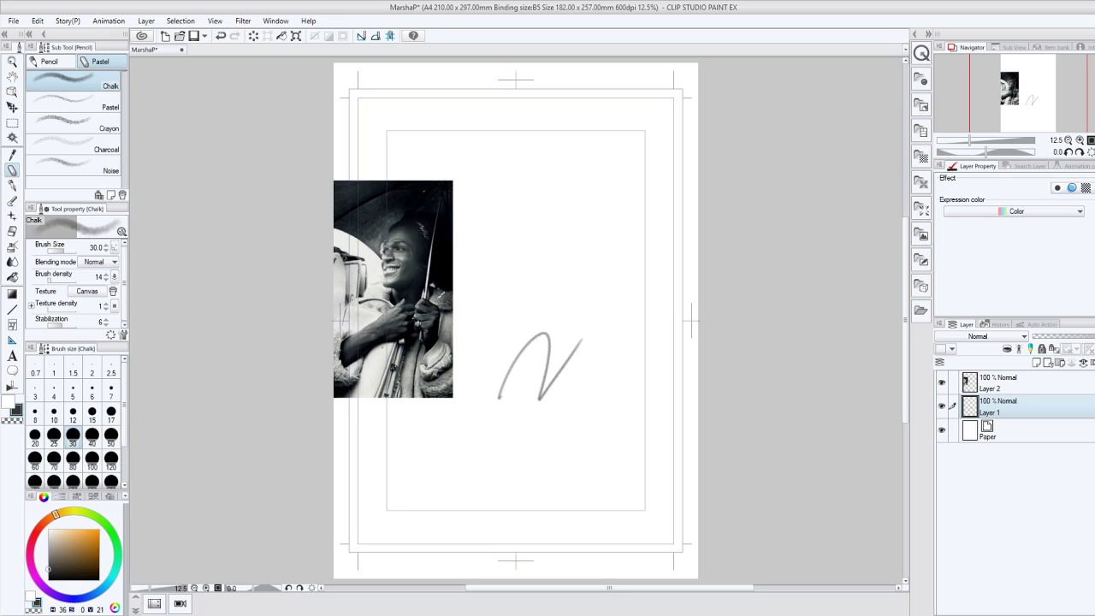
{"action": "mouse_move", "coordinate": [552, 337]}
{"action": "left_mouse_down"}
{"action": "mouse_move", "coordinate": [527, 417]}
{"action": "mouse_move", "coordinate": [584, 346]}
{"action": "left_mouse_up"}
{"action": "key", "text": "ctrl+z"}
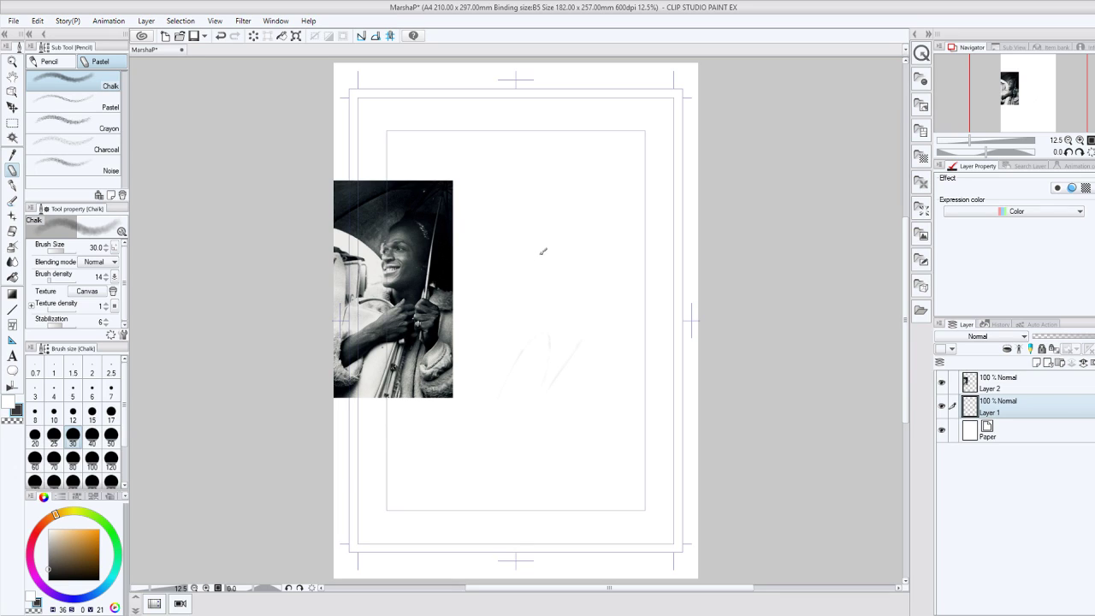
Rough in the head with overlapping ovals beside the reference photo, and add the umbrella's shaft and rim lines.
{"action": "left_click_drag", "start_coordinate": [612, 301], "coordinate": [529, 214]}
{"action": "left_click_drag", "start_coordinate": [601, 292], "coordinate": [532, 137]}
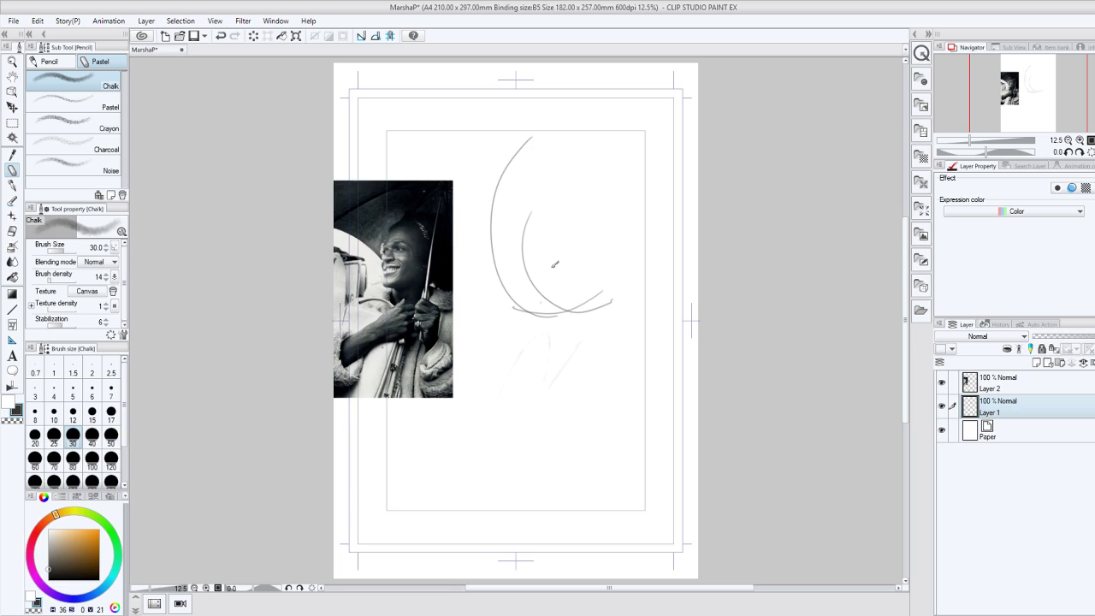
{"action": "mouse_move", "coordinate": [554, 264]}
{"action": "left_mouse_down"}
{"action": "mouse_move", "coordinate": [548, 124]}
{"action": "mouse_move", "coordinate": [567, 239]}
{"action": "mouse_move", "coordinate": [517, 146]}
{"action": "mouse_move", "coordinate": [516, 213]}
{"action": "mouse_move", "coordinate": [668, 246]}
{"action": "mouse_move", "coordinate": [618, 228]}
{"action": "left_mouse_up"}
{"action": "left_click_drag", "start_coordinate": [665, 90], "coordinate": [618, 349]}
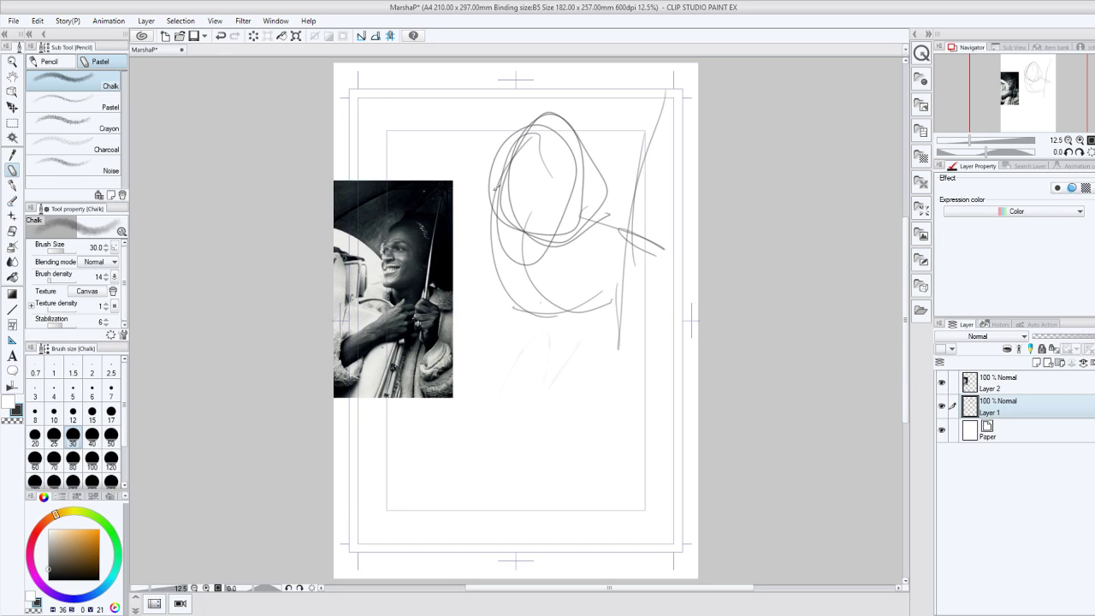
{"action": "mouse_move", "coordinate": [486, 205]}
{"action": "left_mouse_down"}
{"action": "mouse_move", "coordinate": [375, 134]}
{"action": "mouse_move", "coordinate": [539, 246]}
{"action": "left_mouse_up"}
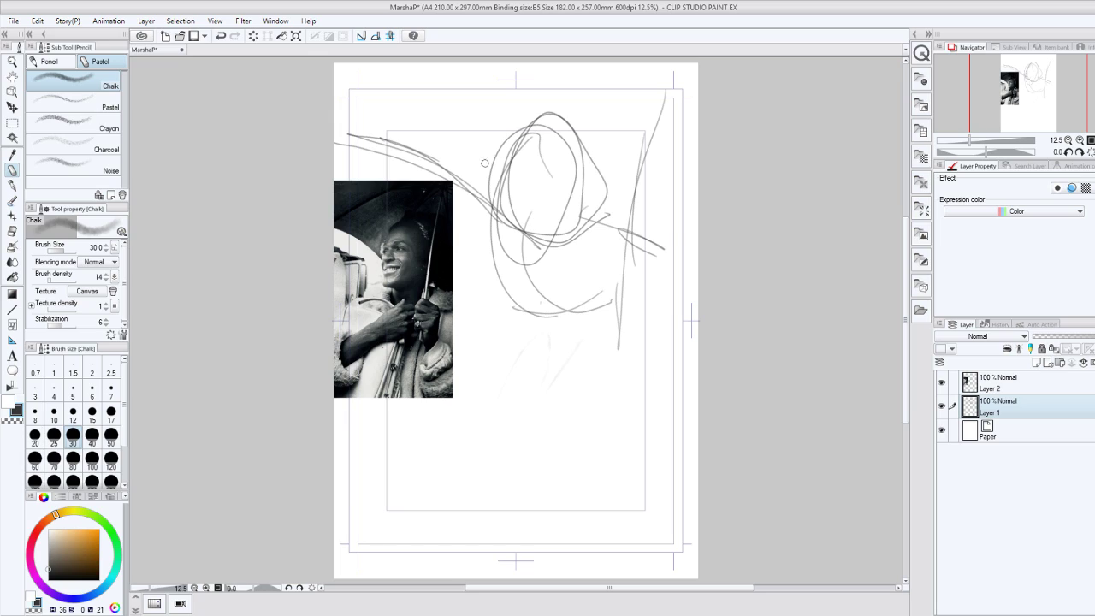
Erase back the overlapping construction lines around the head's ovals.
{"action": "mouse_move", "coordinate": [522, 129]}
{"action": "left_mouse_down"}
{"action": "mouse_move", "coordinate": [489, 239]}
{"action": "mouse_move", "coordinate": [501, 285]}
{"action": "left_mouse_up"}
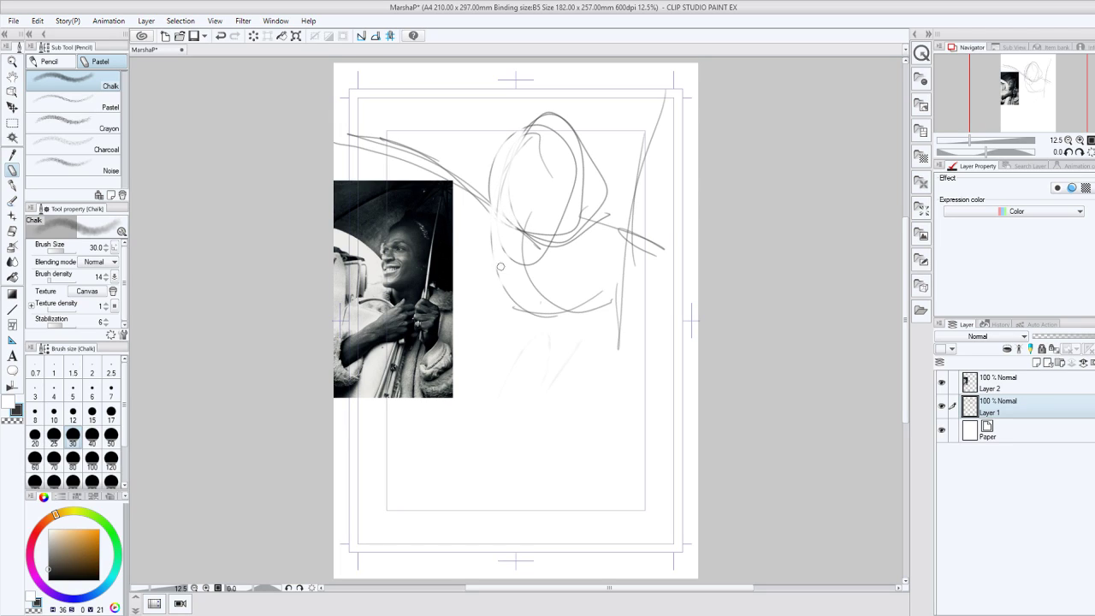
{"action": "key", "text": "ctrl+z"}
{"action": "key", "text": "ctrl+z"}
{"action": "key", "text": "ctrl+z"}
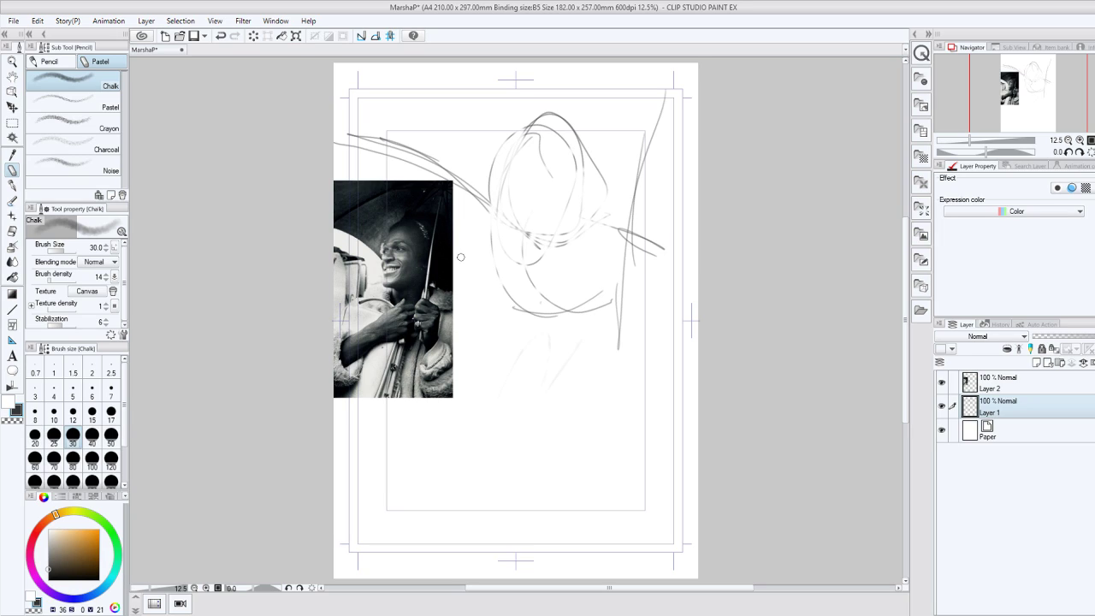
Redraw the outline of the head, strengthening the skull, cheek, jaw and chin.
{"action": "mouse_move", "coordinate": [477, 178]}
{"action": "left_mouse_down"}
{"action": "mouse_move", "coordinate": [534, 270]}
{"action": "mouse_move", "coordinate": [525, 267]}
{"action": "left_mouse_up"}
{"action": "mouse_move", "coordinate": [503, 227]}
{"action": "left_mouse_down"}
{"action": "mouse_move", "coordinate": [533, 107]}
{"action": "mouse_move", "coordinate": [522, 113]}
{"action": "mouse_move", "coordinate": [633, 135]}
{"action": "left_mouse_up"}
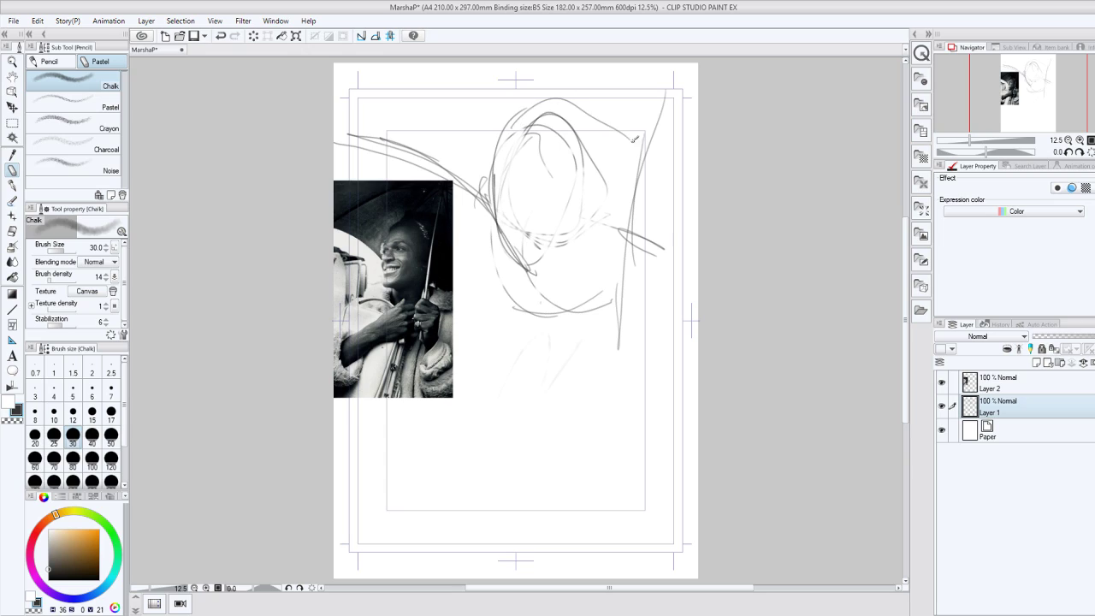
{"action": "left_click_drag", "start_coordinate": [527, 118], "coordinate": [606, 211]}
{"action": "mouse_move", "coordinate": [511, 154]}
{"action": "left_mouse_down"}
{"action": "mouse_move", "coordinate": [536, 139]}
{"action": "mouse_move", "coordinate": [524, 256]}
{"action": "left_mouse_up"}
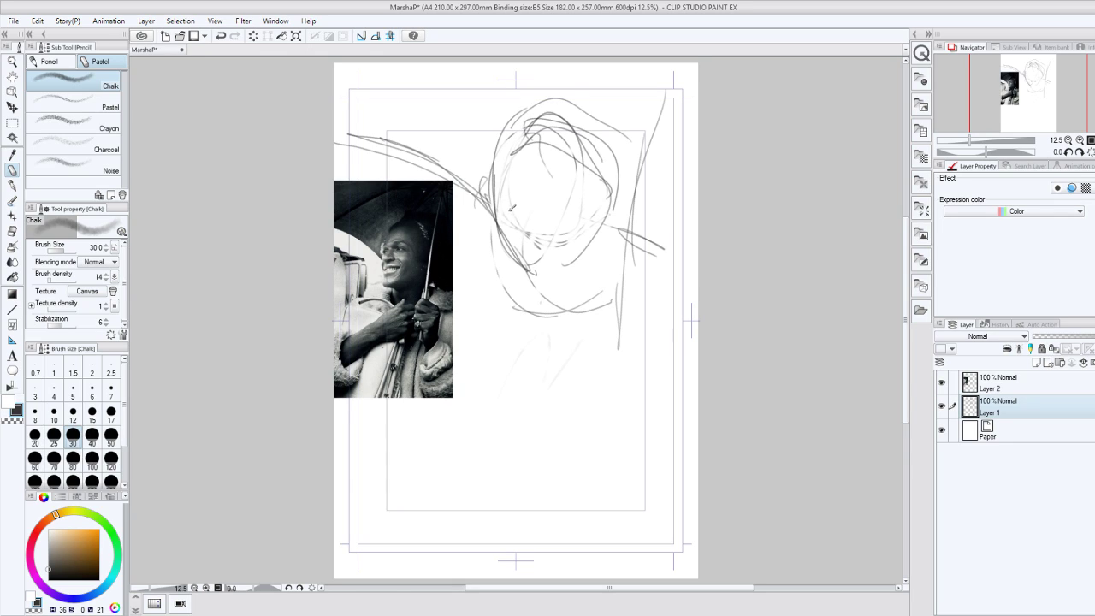
{"action": "left_click_drag", "start_coordinate": [512, 219], "coordinate": [610, 252]}
{"action": "mouse_move", "coordinate": [534, 259]}
{"action": "left_mouse_down"}
{"action": "mouse_move", "coordinate": [604, 244]}
{"action": "mouse_move", "coordinate": [519, 264]}
{"action": "left_mouse_up"}
Sketch the neck, collar and shoulder lines below the head, starting the rounded shape of the raised hand.
{"action": "mouse_move", "coordinate": [581, 243]}
{"action": "left_mouse_down"}
{"action": "mouse_move", "coordinate": [523, 262]}
{"action": "mouse_move", "coordinate": [501, 229]}
{"action": "mouse_move", "coordinate": [527, 300]}
{"action": "mouse_move", "coordinate": [487, 396]}
{"action": "left_mouse_up"}
{"action": "mouse_move", "coordinate": [517, 310]}
{"action": "left_mouse_down"}
{"action": "mouse_move", "coordinate": [548, 392]}
{"action": "mouse_move", "coordinate": [454, 315]}
{"action": "left_mouse_up"}
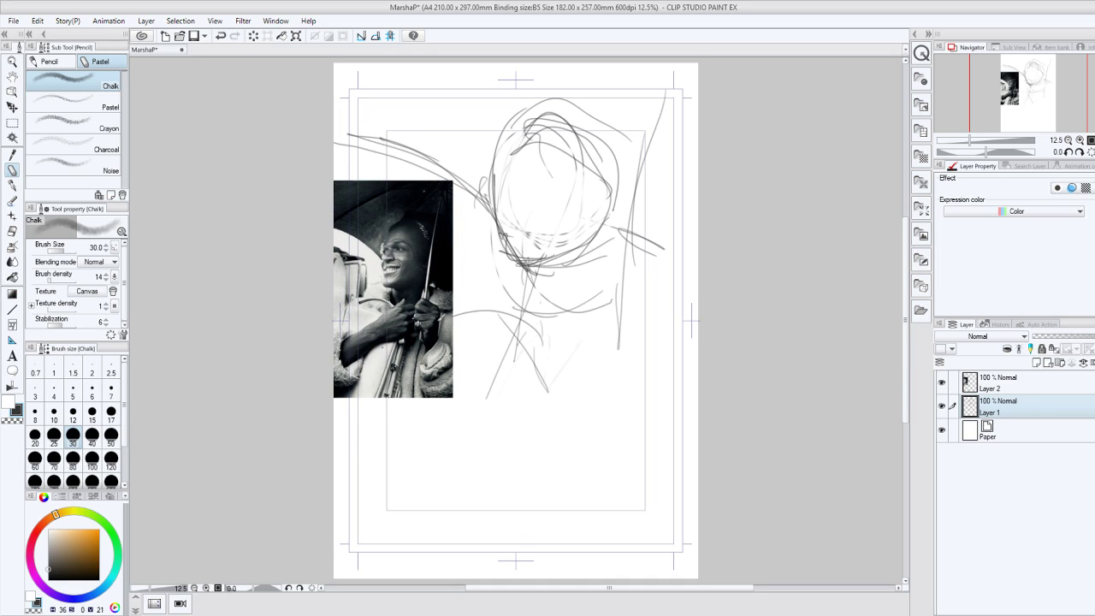
{"action": "mouse_move", "coordinate": [503, 256]}
{"action": "left_mouse_down"}
{"action": "mouse_move", "coordinate": [417, 328]}
{"action": "mouse_move", "coordinate": [457, 307]}
{"action": "mouse_move", "coordinate": [449, 321]}
{"action": "left_mouse_up"}
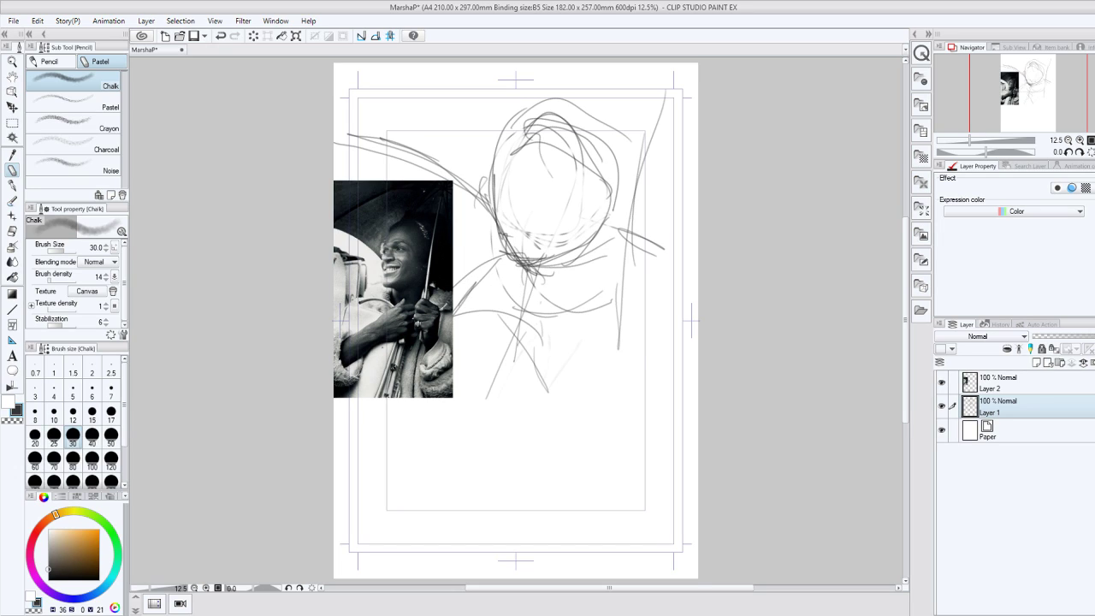
{"action": "left_click_drag", "start_coordinate": [614, 280], "coordinate": [587, 351]}
{"action": "left_click_drag", "start_coordinate": [451, 306], "coordinate": [500, 336]}
Sketch the near hand and forearm reaching diagonally down across the chest.
{"action": "left_click_drag", "start_coordinate": [549, 368], "coordinate": [510, 423]}
{"action": "mouse_move", "coordinate": [543, 379]}
{"action": "left_mouse_down"}
{"action": "mouse_move", "coordinate": [495, 423]}
{"action": "mouse_move", "coordinate": [528, 394]}
{"action": "mouse_move", "coordinate": [432, 453]}
{"action": "left_mouse_up"}
{"action": "left_click_drag", "start_coordinate": [512, 356], "coordinate": [429, 423]}
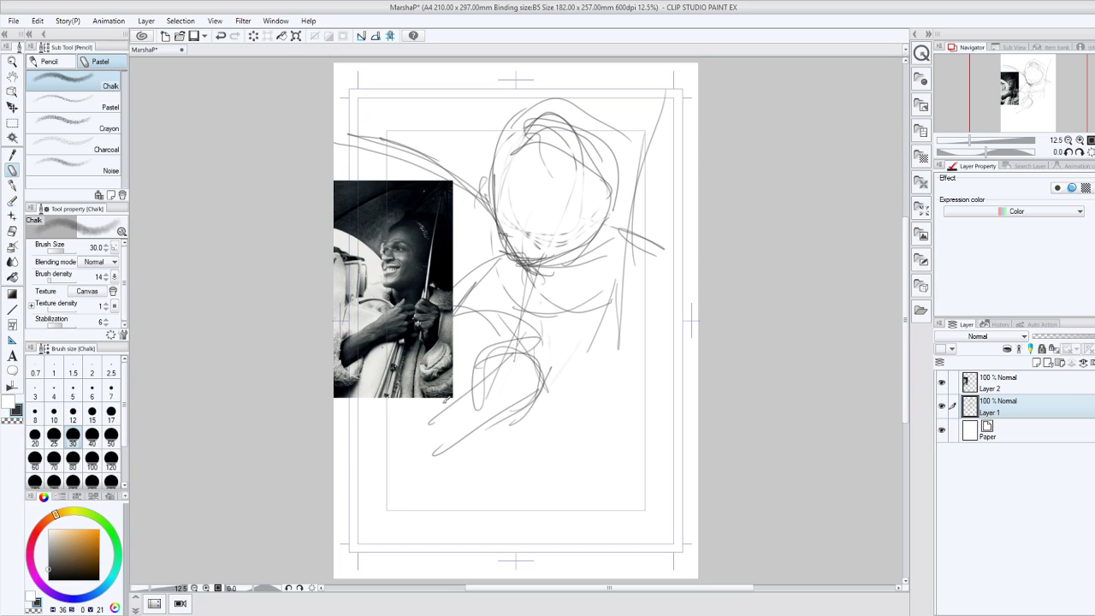
{"action": "mouse_move", "coordinate": [501, 376]}
{"action": "left_mouse_down"}
{"action": "mouse_move", "coordinate": [445, 455]}
{"action": "mouse_move", "coordinate": [391, 415]}
{"action": "left_mouse_up"}
{"action": "left_click_drag", "start_coordinate": [503, 419], "coordinate": [479, 478]}
Block in the second hand gripping the umbrella shaft, the coat sleeves and the long lines under the forearm.
{"action": "mouse_move", "coordinate": [540, 387]}
{"action": "left_mouse_down"}
{"action": "mouse_move", "coordinate": [578, 318]}
{"action": "mouse_move", "coordinate": [640, 338]}
{"action": "mouse_move", "coordinate": [631, 427]}
{"action": "mouse_move", "coordinate": [599, 442]}
{"action": "mouse_move", "coordinate": [659, 516]}
{"action": "left_mouse_up"}
{"action": "mouse_move", "coordinate": [606, 292]}
{"action": "left_mouse_down"}
{"action": "mouse_move", "coordinate": [603, 325]}
{"action": "mouse_move", "coordinate": [657, 162]}
{"action": "left_mouse_up"}
{"action": "mouse_move", "coordinate": [449, 430]}
{"action": "left_mouse_down"}
{"action": "mouse_move", "coordinate": [377, 574]}
{"action": "mouse_move", "coordinate": [425, 479]}
{"action": "left_mouse_up"}
{"action": "left_click_drag", "start_coordinate": [409, 518], "coordinate": [468, 426]}
{"action": "mouse_move", "coordinate": [466, 438]}
{"action": "left_mouse_down"}
{"action": "mouse_move", "coordinate": [446, 578]}
{"action": "mouse_move", "coordinate": [472, 433]}
{"action": "left_mouse_up"}
{"action": "mouse_move", "coordinate": [472, 448]}
{"action": "left_mouse_down"}
{"action": "mouse_move", "coordinate": [401, 446]}
{"action": "mouse_move", "coordinate": [398, 428]}
{"action": "mouse_move", "coordinate": [437, 462]}
{"action": "left_mouse_up"}
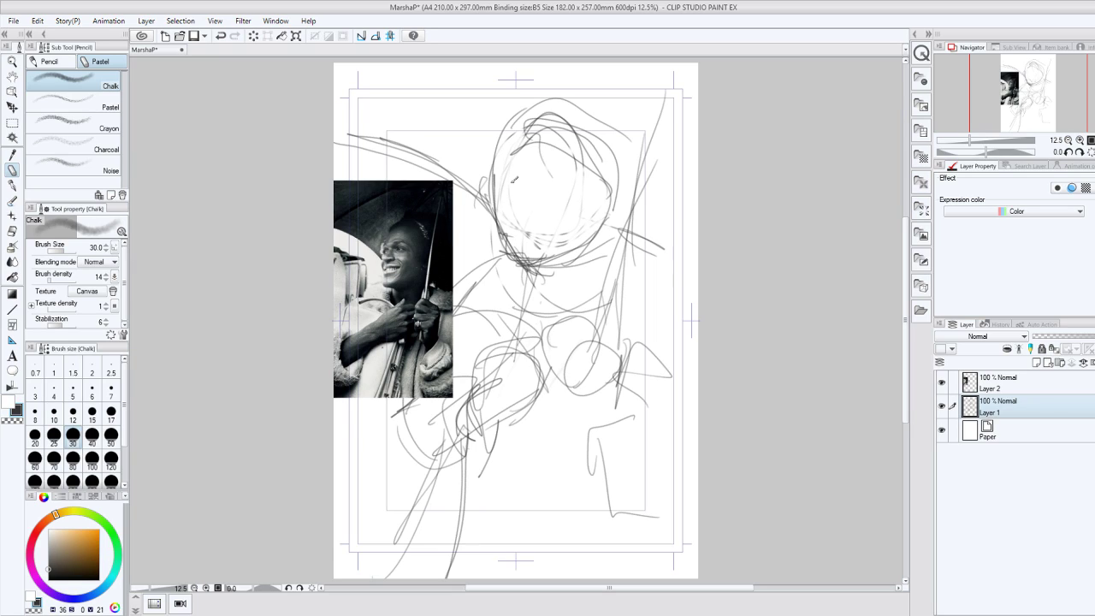
Draw the nose, the eyebrows and the near eye on the face, undoing any misplaced stroke.
{"action": "left_click_drag", "start_coordinate": [518, 174], "coordinate": [511, 207]}
{"action": "mouse_move", "coordinate": [517, 169]}
{"action": "left_mouse_down"}
{"action": "mouse_move", "coordinate": [503, 156]}
{"action": "mouse_move", "coordinate": [522, 162]}
{"action": "mouse_move", "coordinate": [510, 201]}
{"action": "mouse_move", "coordinate": [501, 168]}
{"action": "mouse_move", "coordinate": [520, 210]}
{"action": "mouse_move", "coordinate": [529, 201]}
{"action": "mouse_move", "coordinate": [486, 184]}
{"action": "left_mouse_up"}
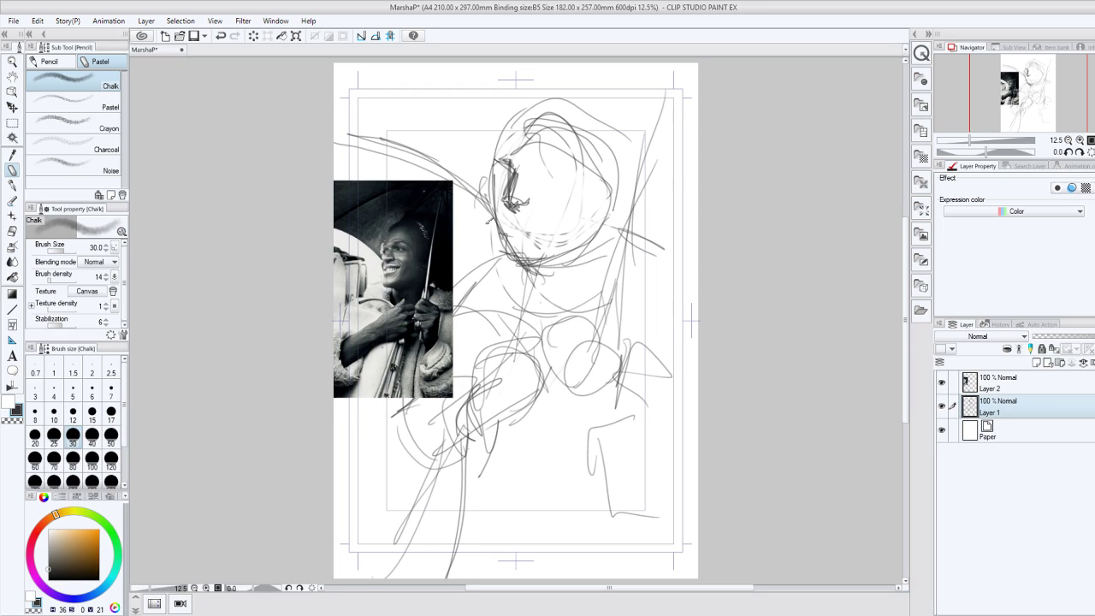
{"action": "mouse_move", "coordinate": [511, 201]}
{"action": "left_mouse_down"}
{"action": "mouse_move", "coordinate": [523, 201]}
{"action": "mouse_move", "coordinate": [509, 198]}
{"action": "mouse_move", "coordinate": [522, 176]}
{"action": "mouse_move", "coordinate": [575, 171]}
{"action": "left_mouse_up"}
{"action": "key", "text": "ctrl+z"}
{"action": "left_click_drag", "start_coordinate": [520, 202], "coordinate": [548, 204]}
{"action": "mouse_move", "coordinate": [504, 166]}
{"action": "left_mouse_down"}
{"action": "mouse_move", "coordinate": [524, 173]}
{"action": "mouse_move", "coordinate": [482, 161]}
{"action": "mouse_move", "coordinate": [513, 175]}
{"action": "mouse_move", "coordinate": [585, 161]}
{"action": "mouse_move", "coordinate": [561, 182]}
{"action": "mouse_move", "coordinate": [565, 174]}
{"action": "left_mouse_up"}
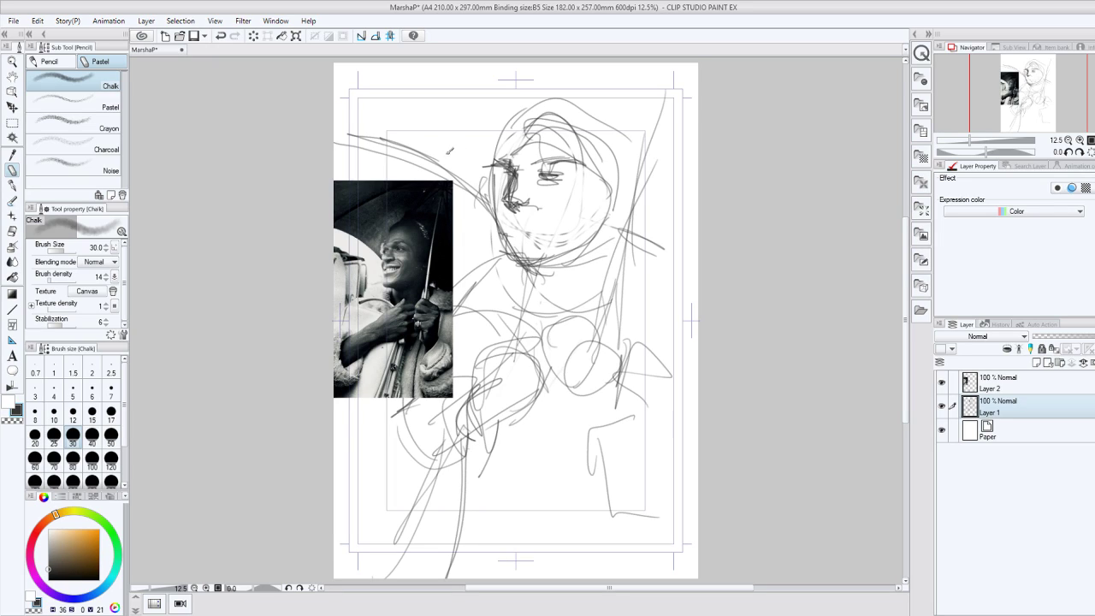
Rework the nose with a lighter contour and draw the far eye beside it.
{"action": "mouse_move", "coordinate": [461, 171]}
{"action": "left_mouse_down"}
{"action": "mouse_move", "coordinate": [561, 180]}
{"action": "mouse_move", "coordinate": [506, 199]}
{"action": "mouse_move", "coordinate": [505, 214]}
{"action": "mouse_move", "coordinate": [517, 212]}
{"action": "mouse_move", "coordinate": [516, 170]}
{"action": "mouse_move", "coordinate": [532, 208]}
{"action": "mouse_move", "coordinate": [503, 214]}
{"action": "left_mouse_up"}
{"action": "key", "text": "ctrl+z"}
{"action": "key", "text": "ctrl+z"}
{"action": "mouse_move", "coordinate": [495, 166]}
{"action": "left_mouse_down"}
{"action": "mouse_move", "coordinate": [513, 161]}
{"action": "mouse_move", "coordinate": [521, 169]}
{"action": "mouse_move", "coordinate": [508, 179]}
{"action": "left_mouse_up"}
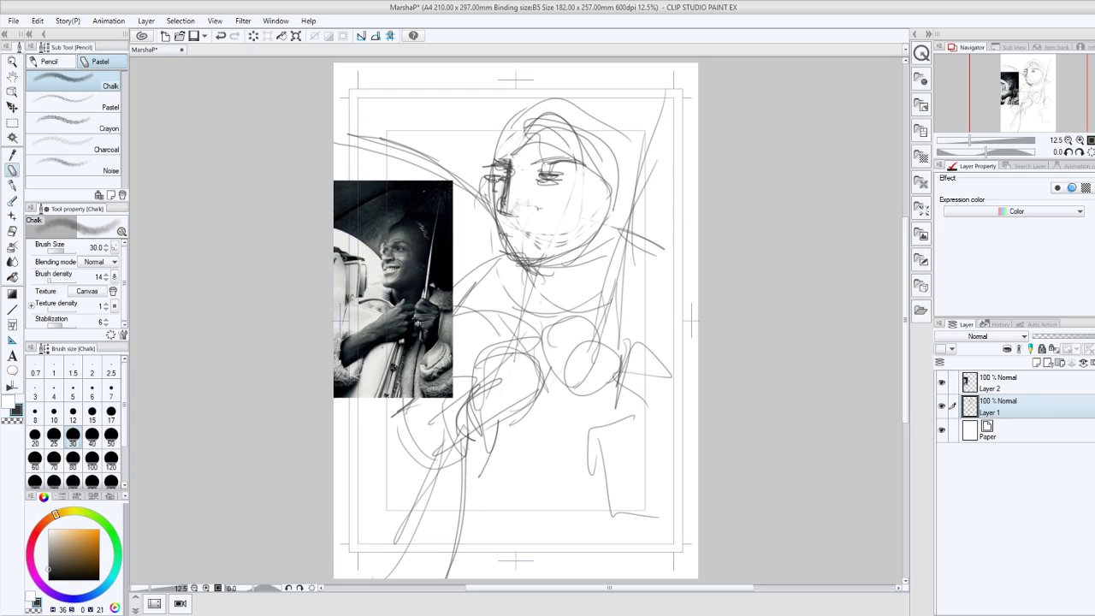
Sketch the hairline and hair mass over the forehead, and add the mouth, chin and jaw contours.
{"action": "mouse_move", "coordinate": [496, 141]}
{"action": "left_mouse_down"}
{"action": "mouse_move", "coordinate": [597, 153]}
{"action": "mouse_move", "coordinate": [594, 129]}
{"action": "left_mouse_up"}
{"action": "mouse_move", "coordinate": [515, 121]}
{"action": "left_mouse_down"}
{"action": "mouse_move", "coordinate": [604, 113]}
{"action": "mouse_move", "coordinate": [617, 166]}
{"action": "left_mouse_up"}
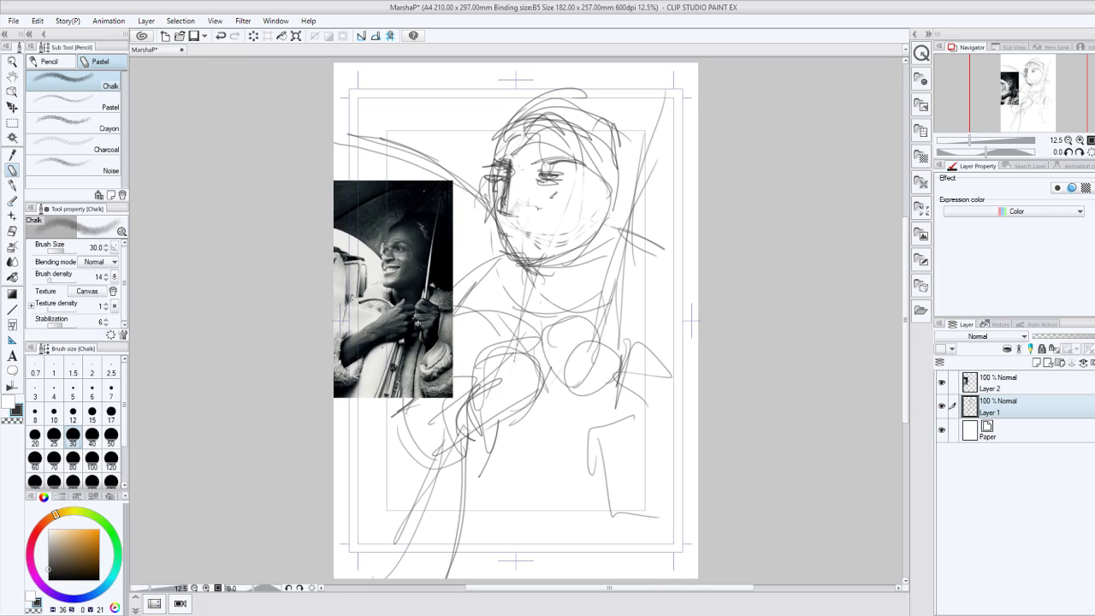
{"action": "mouse_move", "coordinate": [503, 220]}
{"action": "left_mouse_down"}
{"action": "mouse_move", "coordinate": [562, 214]}
{"action": "mouse_move", "coordinate": [533, 242]}
{"action": "mouse_move", "coordinate": [532, 270]}
{"action": "mouse_move", "coordinate": [591, 243]}
{"action": "mouse_move", "coordinate": [513, 262]}
{"action": "mouse_move", "coordinate": [510, 245]}
{"action": "left_mouse_up"}
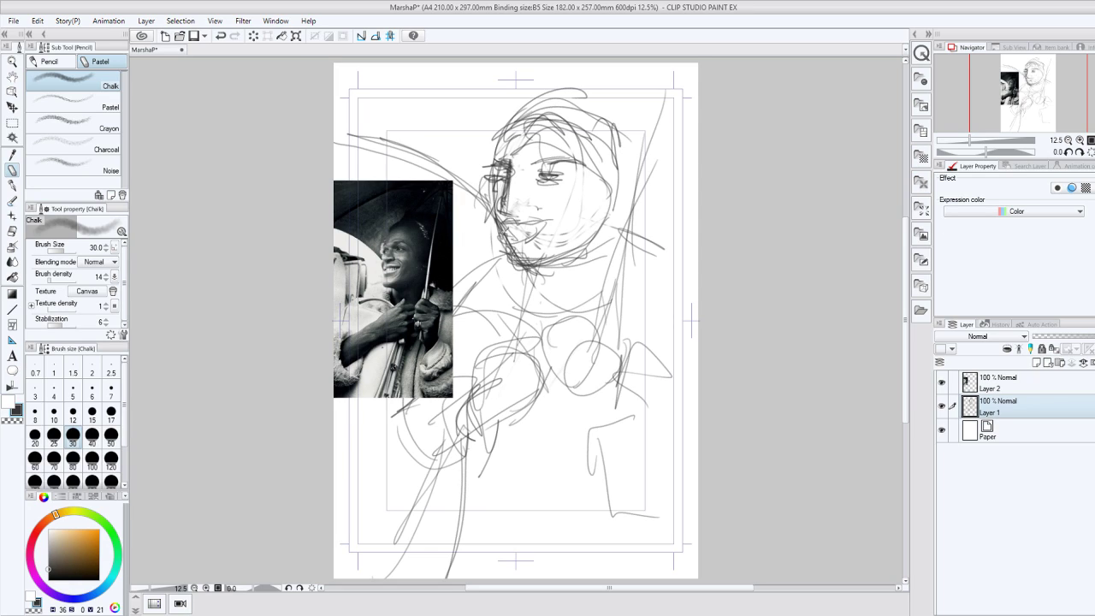
{"action": "left_click_drag", "start_coordinate": [512, 103], "coordinate": [505, 233]}
{"action": "mouse_move", "coordinate": [516, 123]}
{"action": "left_mouse_down"}
{"action": "mouse_move", "coordinate": [499, 160]}
{"action": "mouse_move", "coordinate": [547, 126]}
{"action": "mouse_move", "coordinate": [561, 142]}
{"action": "left_mouse_up"}
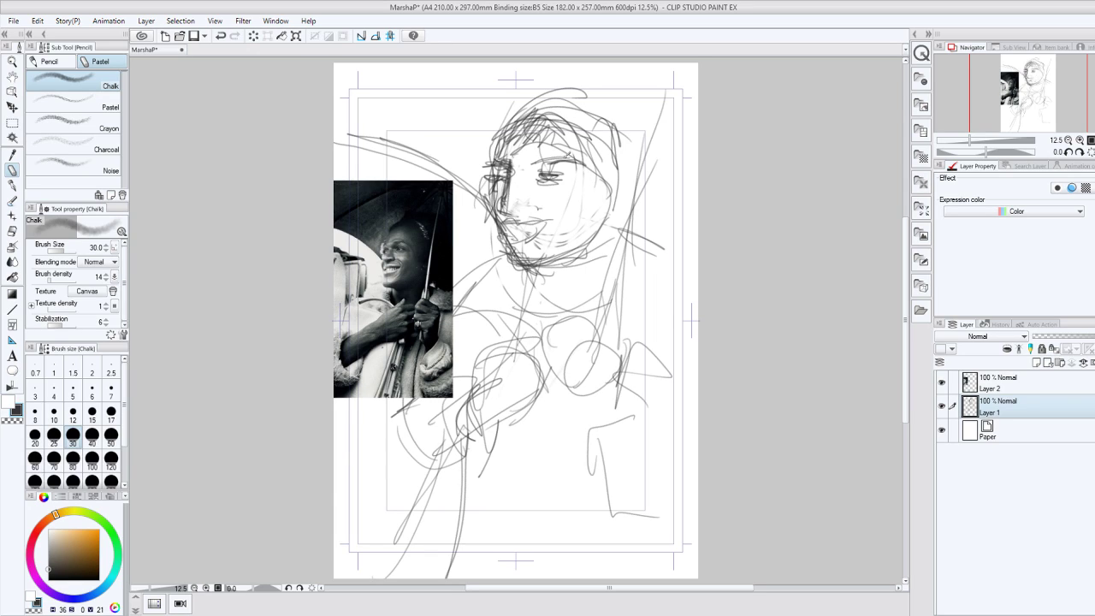
Darken the near eye and the far side of the face, and shape the mouth into a broad smile.
{"action": "left_click_drag", "start_coordinate": [524, 175], "coordinate": [563, 178]}
{"action": "left_click_drag", "start_coordinate": [510, 214], "coordinate": [539, 266]}
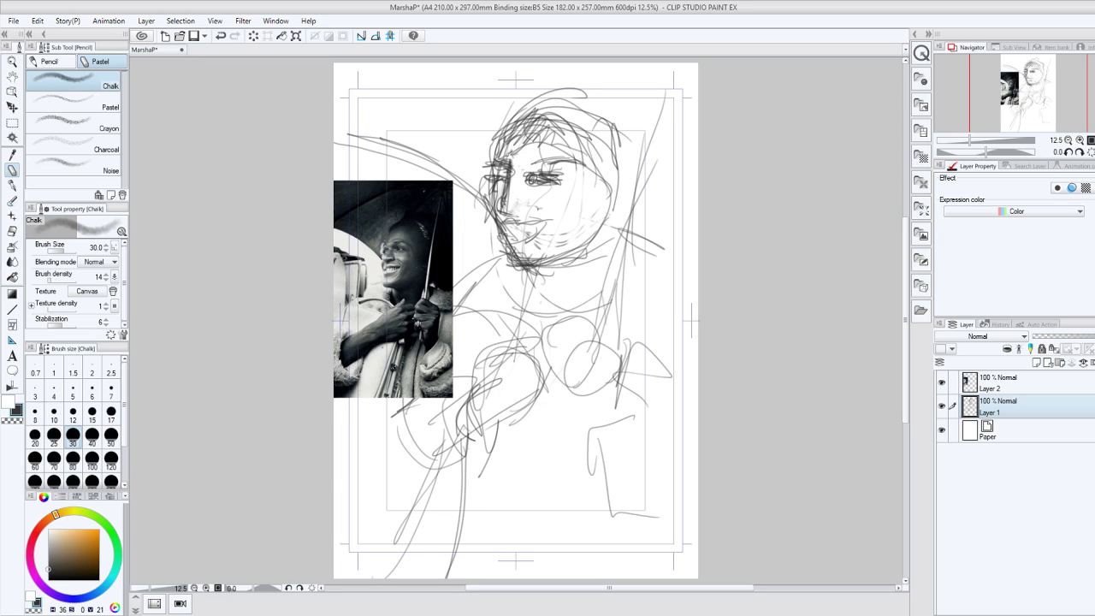
{"action": "mouse_move", "coordinate": [493, 163]}
{"action": "left_mouse_down"}
{"action": "mouse_move", "coordinate": [515, 114]}
{"action": "mouse_move", "coordinate": [545, 92]}
{"action": "mouse_move", "coordinate": [501, 144]}
{"action": "left_mouse_up"}
{"action": "left_click_drag", "start_coordinate": [501, 146], "coordinate": [491, 175]}
{"action": "mouse_move", "coordinate": [518, 187]}
{"action": "left_mouse_down"}
{"action": "mouse_move", "coordinate": [499, 219]}
{"action": "mouse_move", "coordinate": [552, 215]}
{"action": "mouse_move", "coordinate": [536, 230]}
{"action": "mouse_move", "coordinate": [556, 254]}
{"action": "left_mouse_up"}
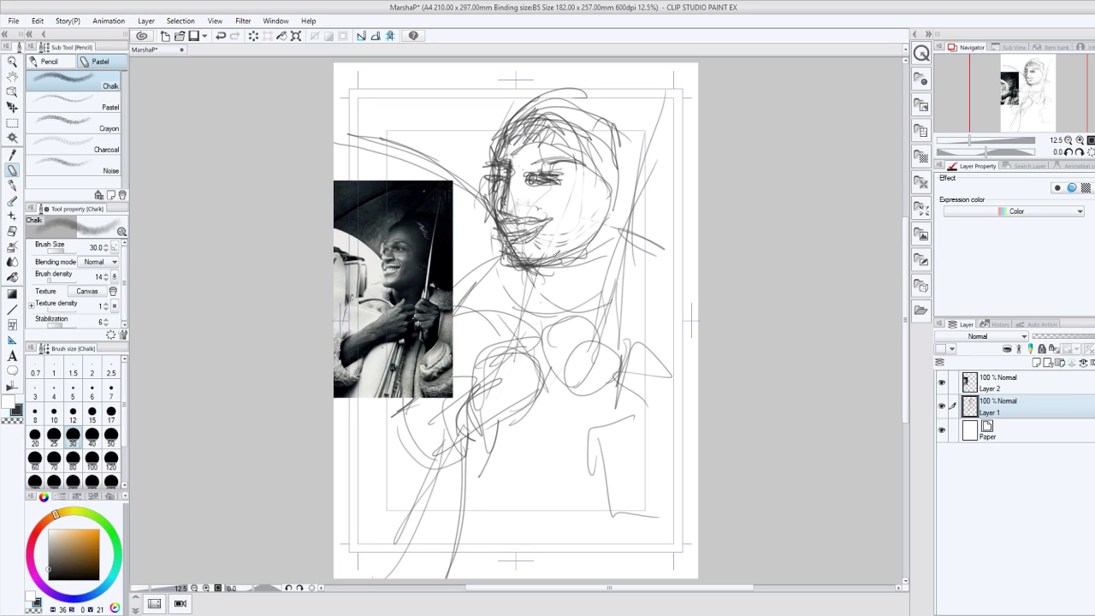
Add contour strokes at the cheek and temple, and thicken the hair on top of the head.
{"action": "mouse_move", "coordinate": [575, 189]}
{"action": "left_mouse_down"}
{"action": "mouse_move", "coordinate": [598, 224]}
{"action": "mouse_move", "coordinate": [594, 211]}
{"action": "left_mouse_up"}
{"action": "left_click_drag", "start_coordinate": [573, 112], "coordinate": [582, 139]}
{"action": "left_click_drag", "start_coordinate": [504, 135], "coordinate": [570, 119]}
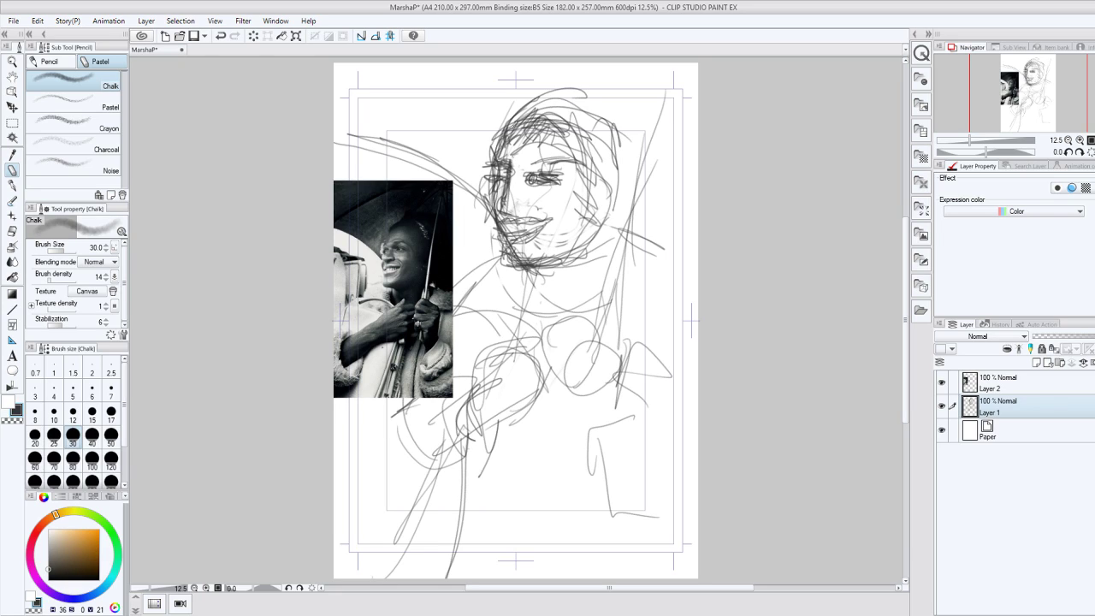
{"action": "left_click_drag", "start_coordinate": [505, 137], "coordinate": [591, 107]}
{"action": "left_click_drag", "start_coordinate": [491, 101], "coordinate": [541, 77]}
Draw the umbrella canopy's upper edge and fill the canopy area behind the head with diagonal hatching.
{"action": "left_click_drag", "start_coordinate": [343, 130], "coordinate": [480, 63]}
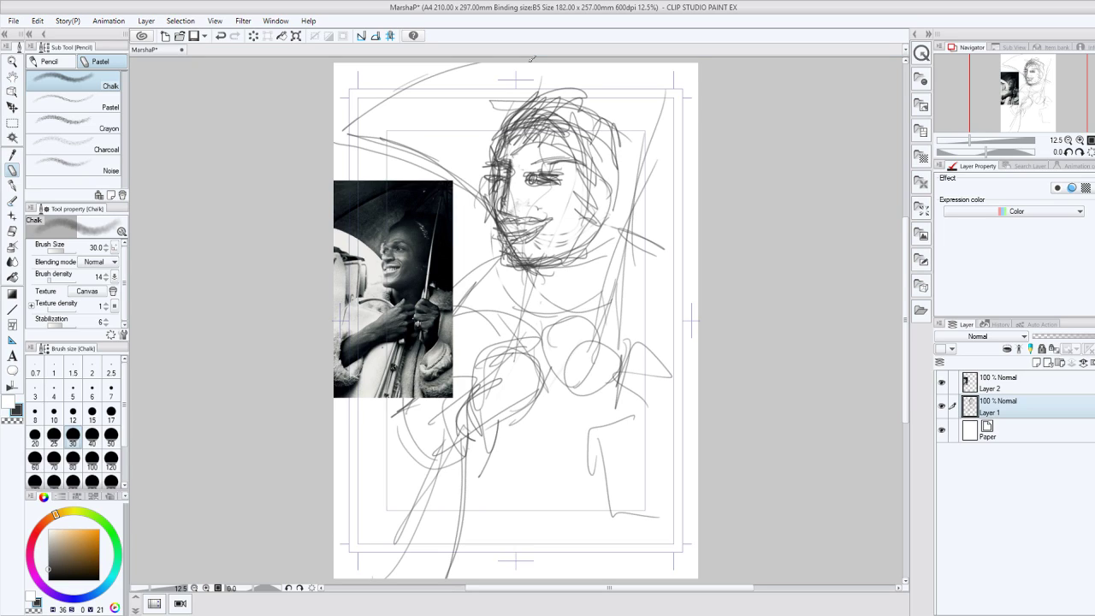
{"action": "left_click_drag", "start_coordinate": [541, 67], "coordinate": [355, 130]}
{"action": "left_click_drag", "start_coordinate": [489, 65], "coordinate": [367, 130]}
{"action": "left_click_drag", "start_coordinate": [496, 64], "coordinate": [378, 131]}
{"action": "mouse_move", "coordinate": [499, 64]}
{"action": "left_mouse_down"}
{"action": "mouse_move", "coordinate": [389, 136]}
{"action": "mouse_move", "coordinate": [399, 138]}
{"action": "left_mouse_up"}
{"action": "mouse_move", "coordinate": [501, 65]}
{"action": "left_mouse_down"}
{"action": "mouse_move", "coordinate": [412, 141]}
{"action": "mouse_move", "coordinate": [418, 132]}
{"action": "left_mouse_up"}
{"action": "left_click_drag", "start_coordinate": [500, 88], "coordinate": [419, 168]}
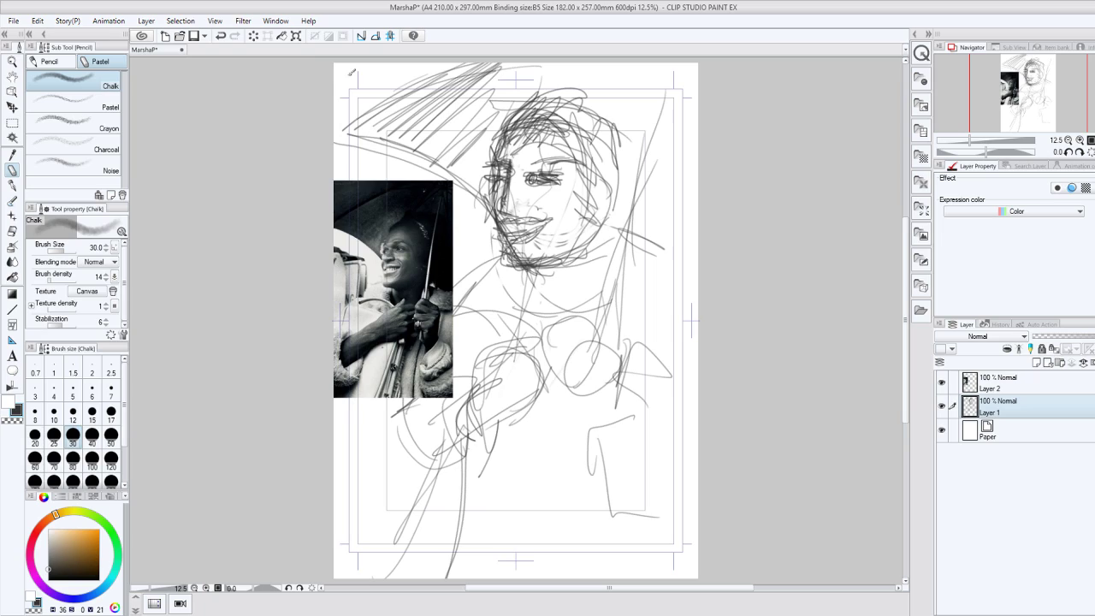
{"action": "mouse_move", "coordinate": [337, 124]}
{"action": "left_mouse_down"}
{"action": "mouse_move", "coordinate": [355, 85]}
{"action": "mouse_move", "coordinate": [417, 72]}
{"action": "left_mouse_up"}
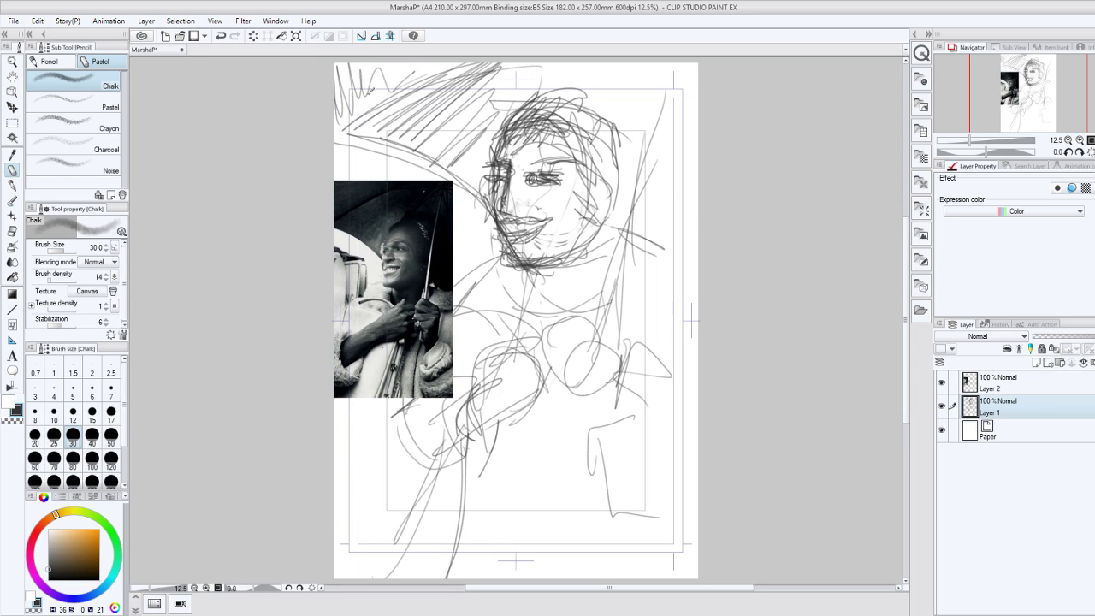
Add crossing hatch strokes to the umbrella canopy behind the head.
{"action": "mouse_move", "coordinate": [373, 121]}
{"action": "left_mouse_down"}
{"action": "mouse_move", "coordinate": [357, 135]}
{"action": "mouse_move", "coordinate": [384, 145]}
{"action": "mouse_move", "coordinate": [339, 137]}
{"action": "mouse_move", "coordinate": [377, 133]}
{"action": "mouse_move", "coordinate": [403, 101]}
{"action": "left_mouse_up"}
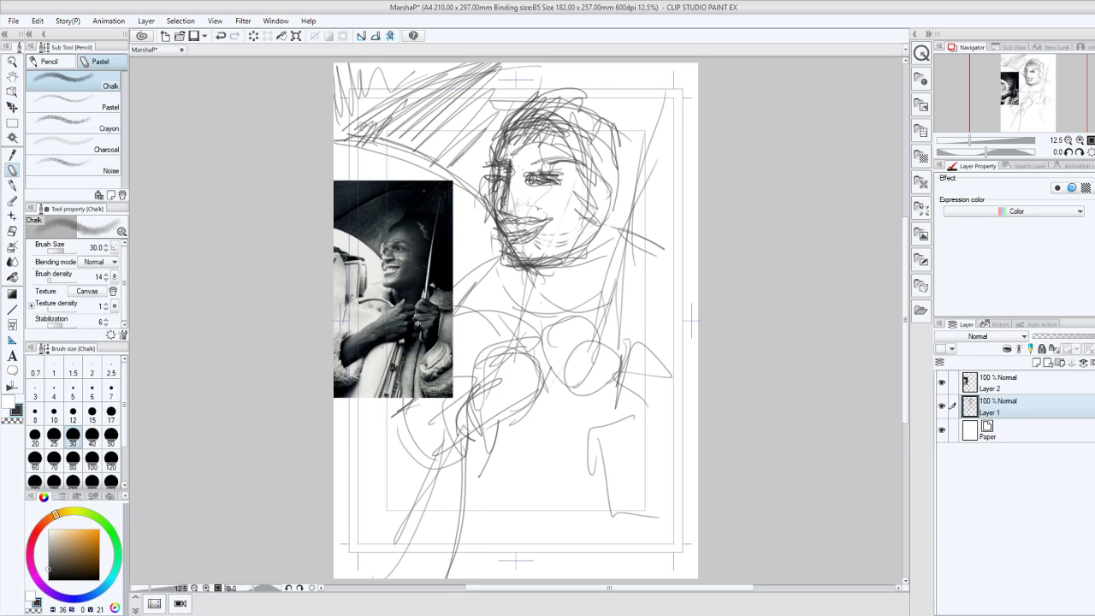
{"action": "left_click_drag", "start_coordinate": [371, 137], "coordinate": [505, 79]}
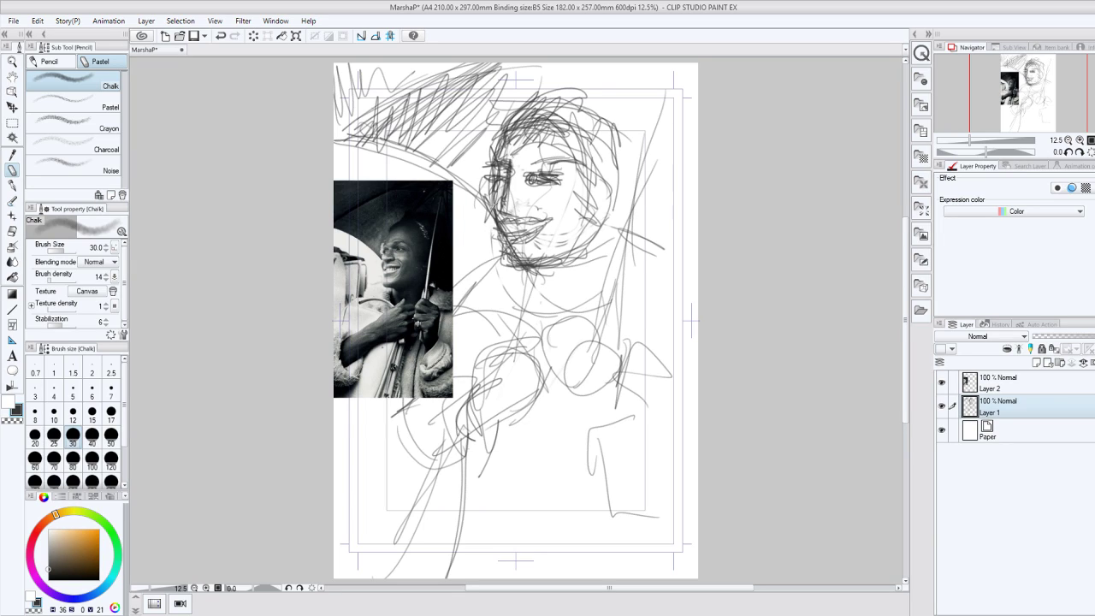
{"action": "left_click_drag", "start_coordinate": [372, 135], "coordinate": [410, 128]}
Draw dark strokes down the neck below the chin, and add outer contour lines around the top and back of the head.
{"action": "mouse_move", "coordinate": [502, 252]}
{"action": "left_mouse_down"}
{"action": "mouse_move", "coordinate": [553, 271]}
{"action": "mouse_move", "coordinate": [545, 319]}
{"action": "left_mouse_up"}
{"action": "left_click_drag", "start_coordinate": [555, 260], "coordinate": [541, 317]}
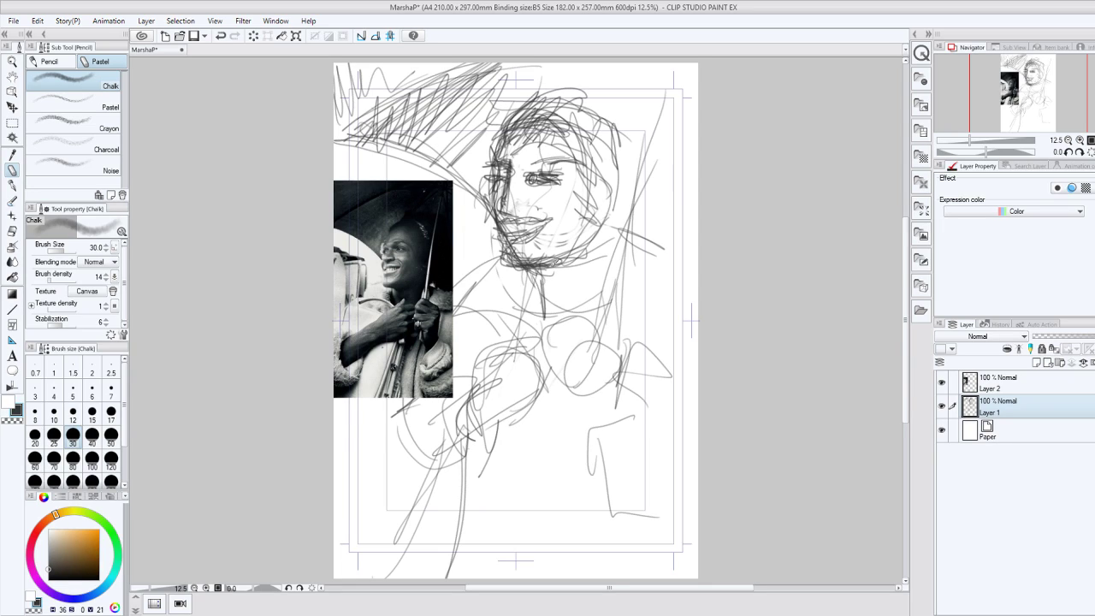
{"action": "mouse_move", "coordinate": [571, 260]}
{"action": "left_mouse_down"}
{"action": "mouse_move", "coordinate": [541, 309]}
{"action": "mouse_move", "coordinate": [551, 307]}
{"action": "left_mouse_up"}
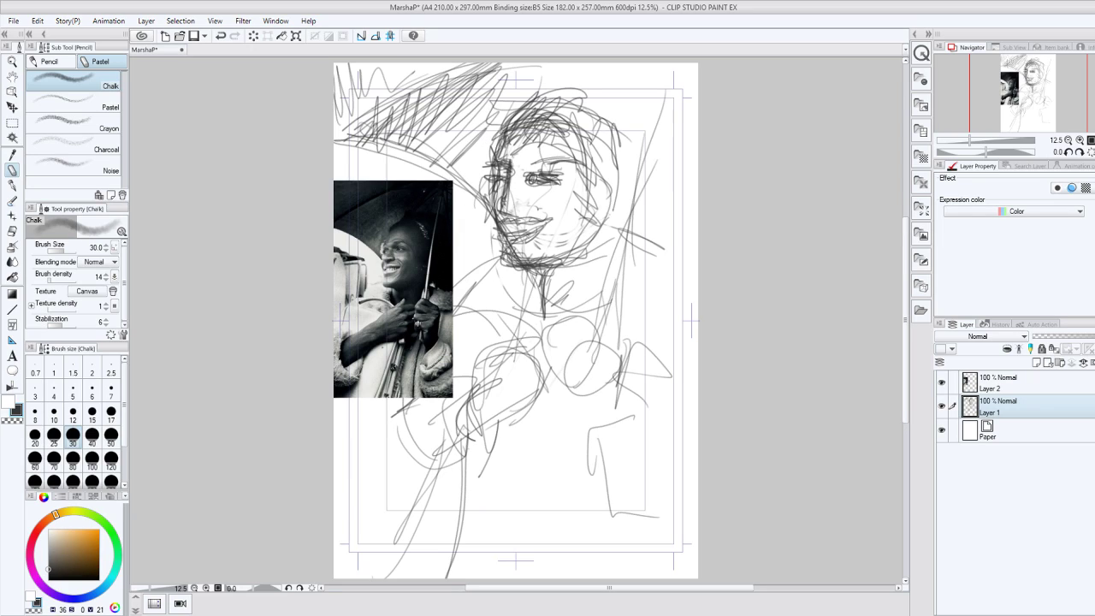
{"action": "left_click_drag", "start_coordinate": [516, 102], "coordinate": [501, 161]}
{"action": "left_click_drag", "start_coordinate": [533, 89], "coordinate": [645, 160]}
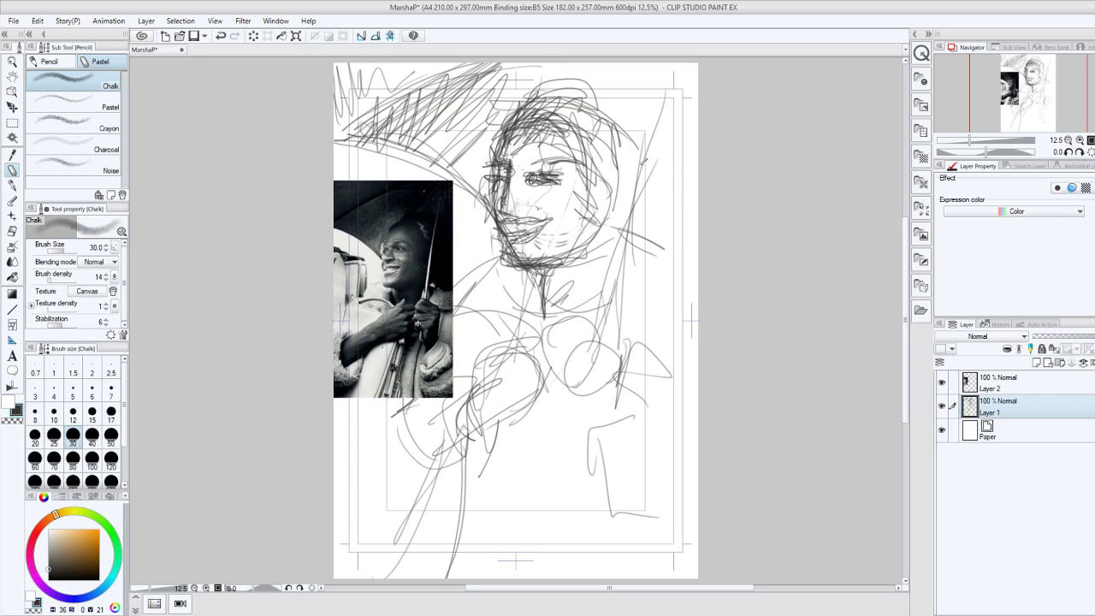
Lighten the strokes at the hairline and upper forehead by painting over them with the Chalk brush in transparent colour.
{"action": "key", "text": "c"}
{"action": "mouse_move", "coordinate": [510, 124]}
{"action": "left_mouse_down"}
{"action": "mouse_move", "coordinate": [507, 147]}
{"action": "mouse_move", "coordinate": [535, 118]}
{"action": "left_mouse_up"}
{"action": "mouse_move", "coordinate": [507, 153]}
{"action": "left_mouse_down"}
{"action": "mouse_move", "coordinate": [544, 116]}
{"action": "mouse_move", "coordinate": [551, 134]}
{"action": "mouse_move", "coordinate": [549, 118]}
{"action": "left_mouse_up"}
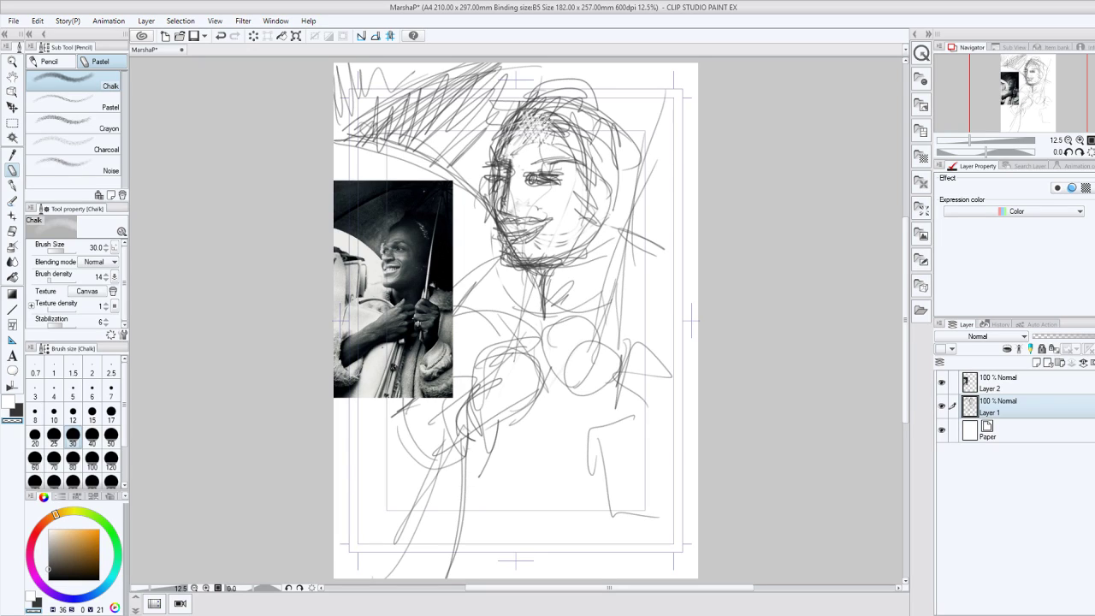
{"action": "mouse_move", "coordinate": [517, 154]}
{"action": "left_mouse_down"}
{"action": "mouse_move", "coordinate": [558, 149]}
{"action": "mouse_move", "coordinate": [530, 123]}
{"action": "mouse_move", "coordinate": [551, 141]}
{"action": "mouse_move", "coordinate": [501, 156]}
{"action": "left_mouse_up"}
{"action": "key", "text": "c"}
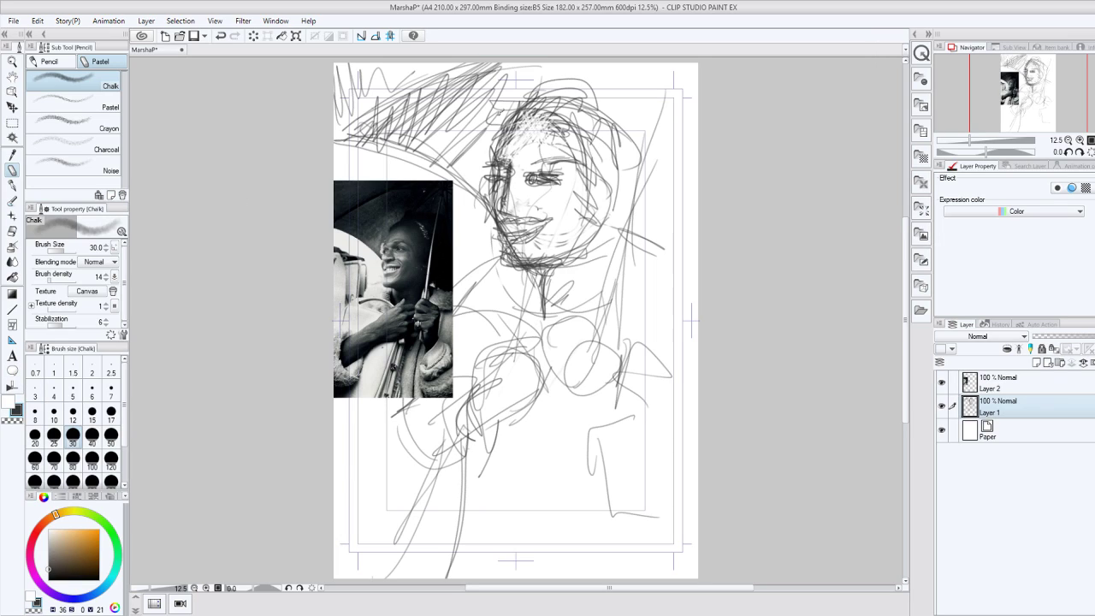
Strengthen the face contour on the far side, and rework the mouth line, smile crease and near eye.
{"action": "mouse_move", "coordinate": [506, 128]}
{"action": "left_mouse_down"}
{"action": "mouse_move", "coordinate": [485, 190]}
{"action": "mouse_move", "coordinate": [503, 270]}
{"action": "mouse_move", "coordinate": [526, 276]}
{"action": "left_mouse_up"}
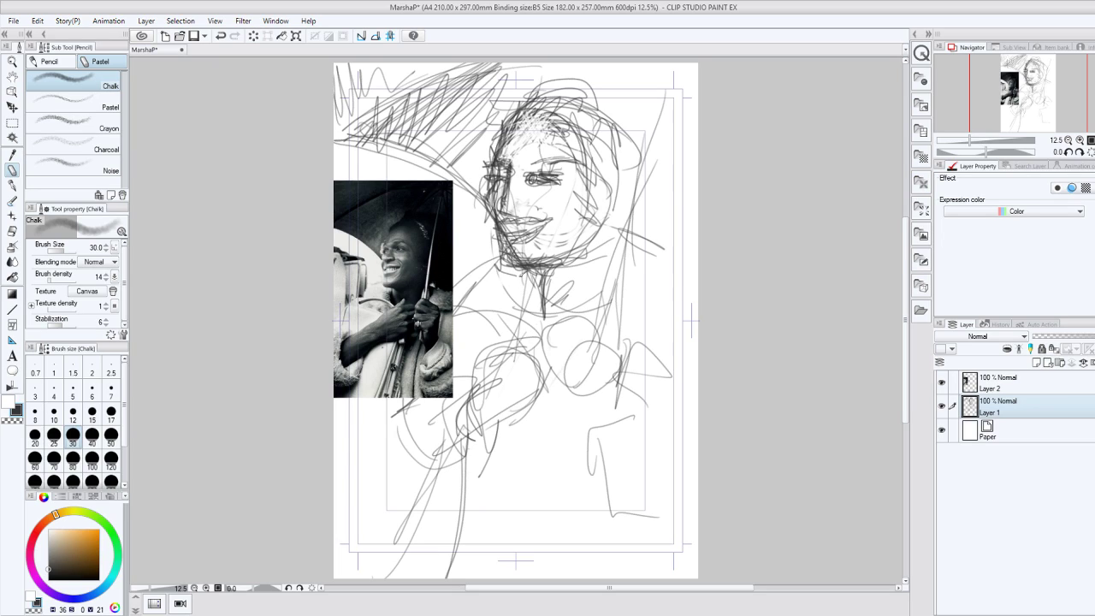
{"action": "left_click_drag", "start_coordinate": [484, 207], "coordinate": [529, 276]}
{"action": "left_click", "coordinate": [15, 421]}
{"action": "mouse_move", "coordinate": [507, 221]}
{"action": "left_mouse_down"}
{"action": "mouse_move", "coordinate": [565, 213]}
{"action": "mouse_move", "coordinate": [557, 219]}
{"action": "left_mouse_up"}
{"action": "left_click_drag", "start_coordinate": [565, 211], "coordinate": [566, 222]}
{"action": "mouse_move", "coordinate": [535, 177]}
{"action": "left_mouse_down"}
{"action": "mouse_move", "coordinate": [523, 183]}
{"action": "mouse_move", "coordinate": [550, 181]}
{"action": "left_mouse_up"}
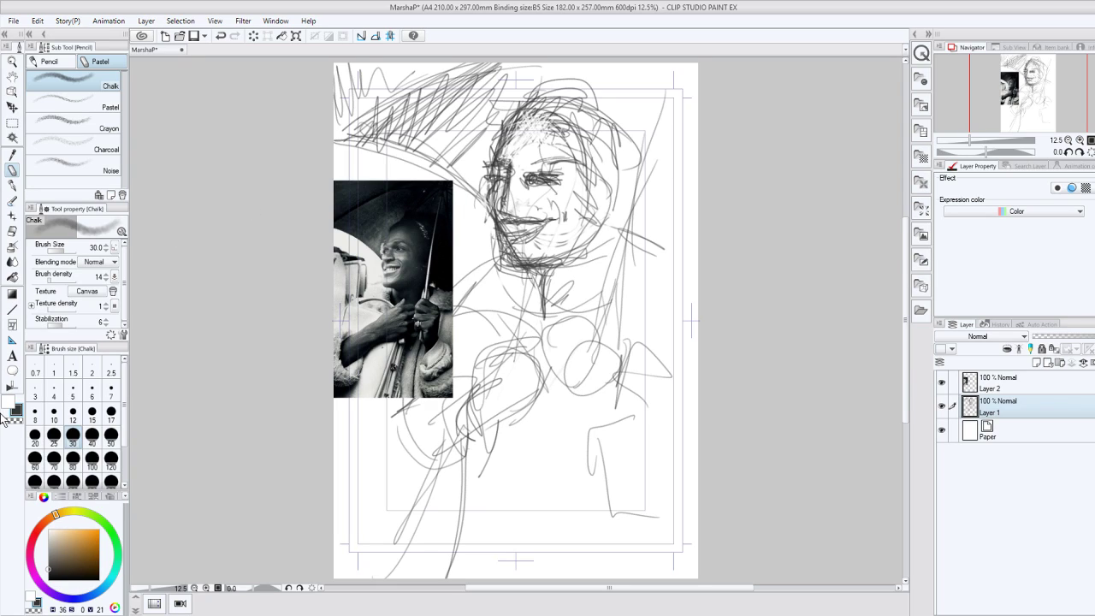
Lighten the near eye with transparent chalk, and darken the hair edge and contour on the far side of the forehead.
{"action": "left_click", "coordinate": [12, 420]}
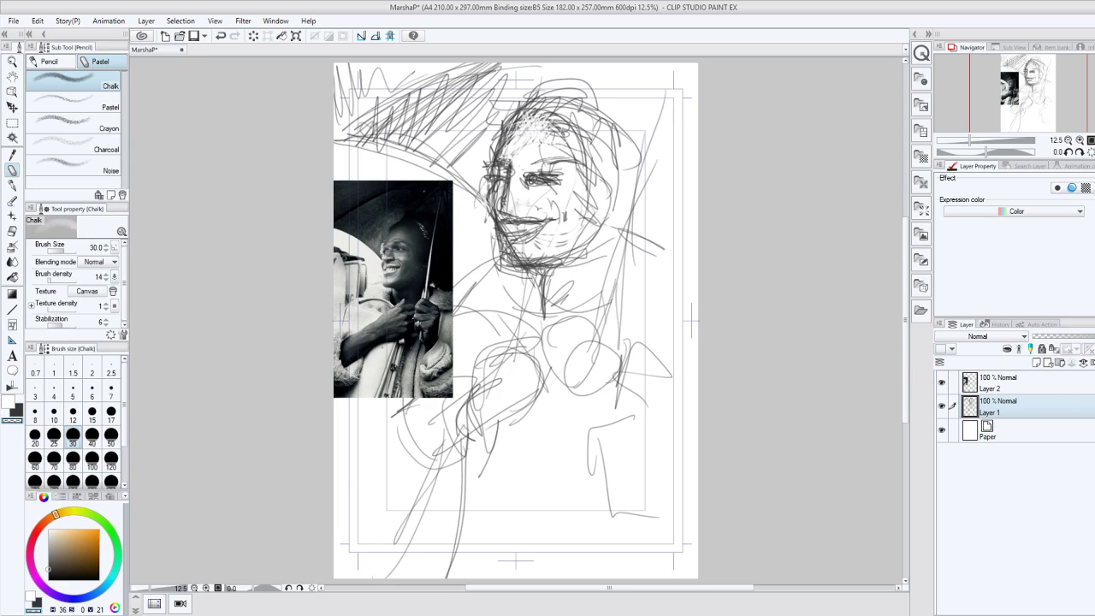
{"action": "mouse_move", "coordinate": [530, 173]}
{"action": "left_mouse_down"}
{"action": "mouse_move", "coordinate": [527, 190]}
{"action": "mouse_move", "coordinate": [549, 186]}
{"action": "mouse_move", "coordinate": [529, 171]}
{"action": "left_mouse_up"}
{"action": "left_click", "coordinate": [19, 412]}
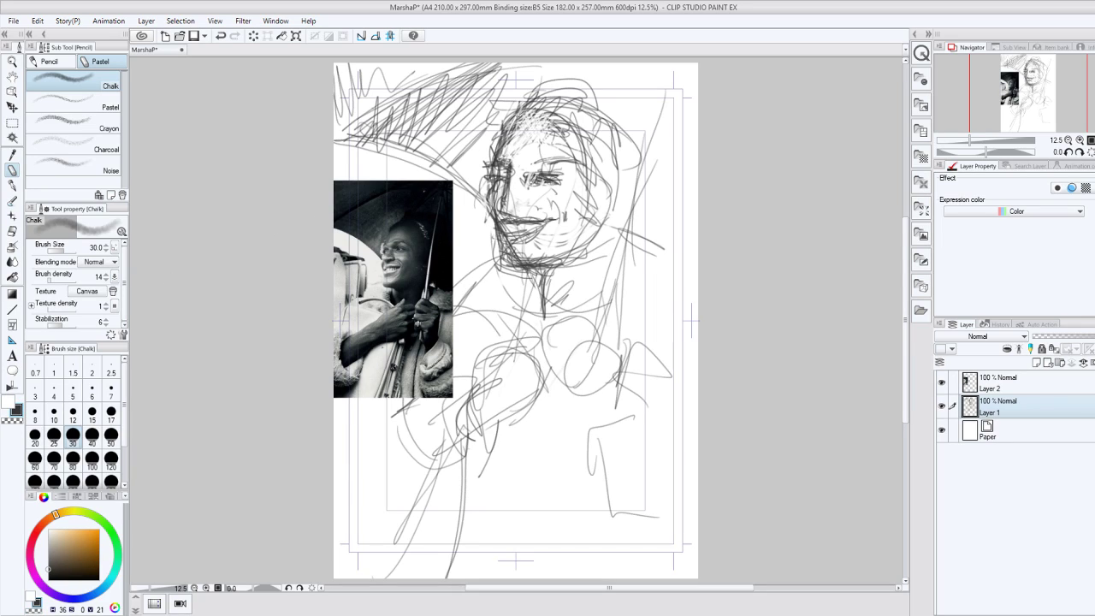
{"action": "mouse_move", "coordinate": [536, 104]}
{"action": "left_mouse_down"}
{"action": "mouse_move", "coordinate": [498, 154]}
{"action": "mouse_move", "coordinate": [499, 214]}
{"action": "mouse_move", "coordinate": [489, 190]}
{"action": "left_mouse_up"}
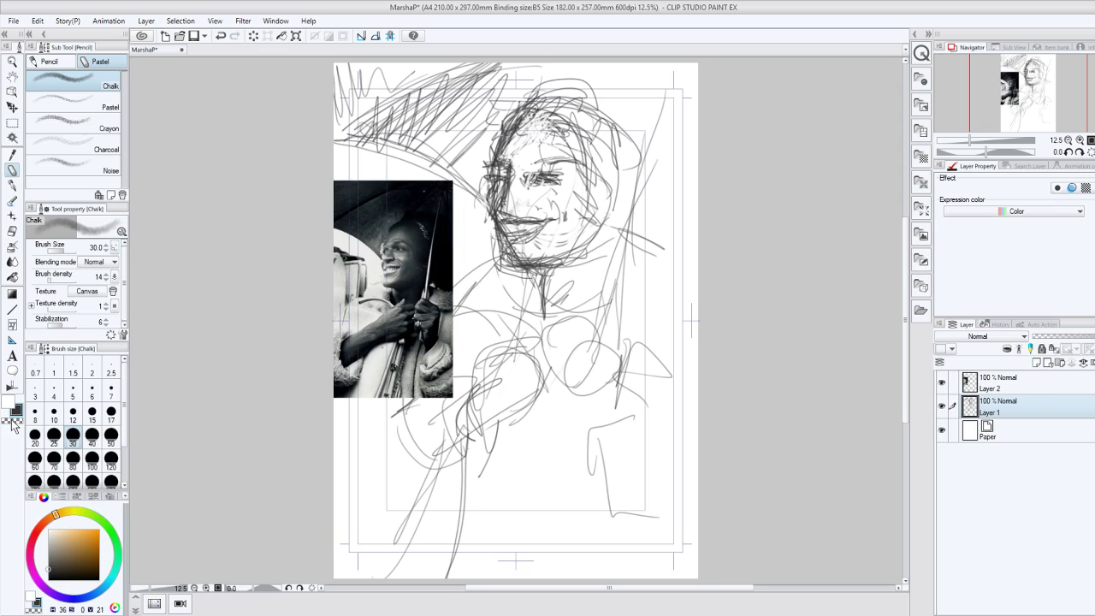
Lighten the strokes around the far eye, nose and far cheek with transparent chalk.
{"action": "left_click", "coordinate": [12, 418]}
{"action": "left_click_drag", "start_coordinate": [513, 171], "coordinate": [498, 212]}
{"action": "mouse_move", "coordinate": [515, 176]}
{"action": "left_mouse_down"}
{"action": "mouse_move", "coordinate": [495, 215]}
{"action": "mouse_move", "coordinate": [490, 191]}
{"action": "left_mouse_up"}
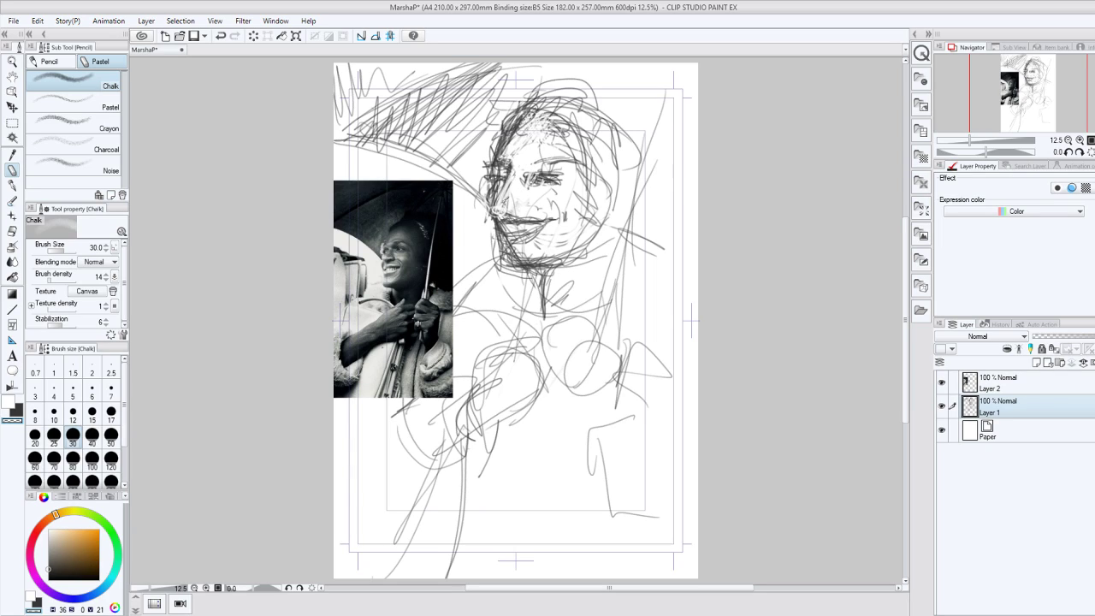
{"action": "left_click_drag", "start_coordinate": [515, 165], "coordinate": [499, 178]}
{"action": "key", "text": "ctrl+plus"}
{"action": "key", "text": "ctrl+plus"}
{"action": "key", "text": "ctrl+plus"}
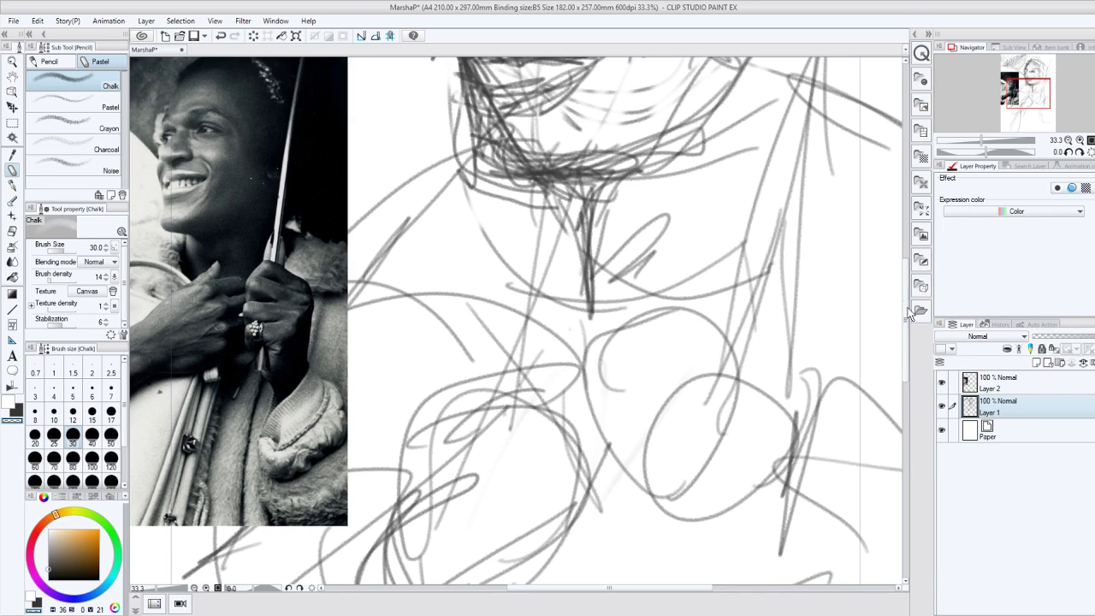
{"action": "mouse_move", "coordinate": [909, 331]}
{"action": "left_mouse_down"}
{"action": "mouse_move", "coordinate": [888, 252]}
{"action": "mouse_move", "coordinate": [888, 266]}
{"action": "left_mouse_up"}
{"action": "left_click_drag", "start_coordinate": [488, 202], "coordinate": [467, 294]}
{"action": "left_click_drag", "start_coordinate": [492, 256], "coordinate": [482, 275]}
{"action": "left_click_drag", "start_coordinate": [504, 221], "coordinate": [503, 270]}
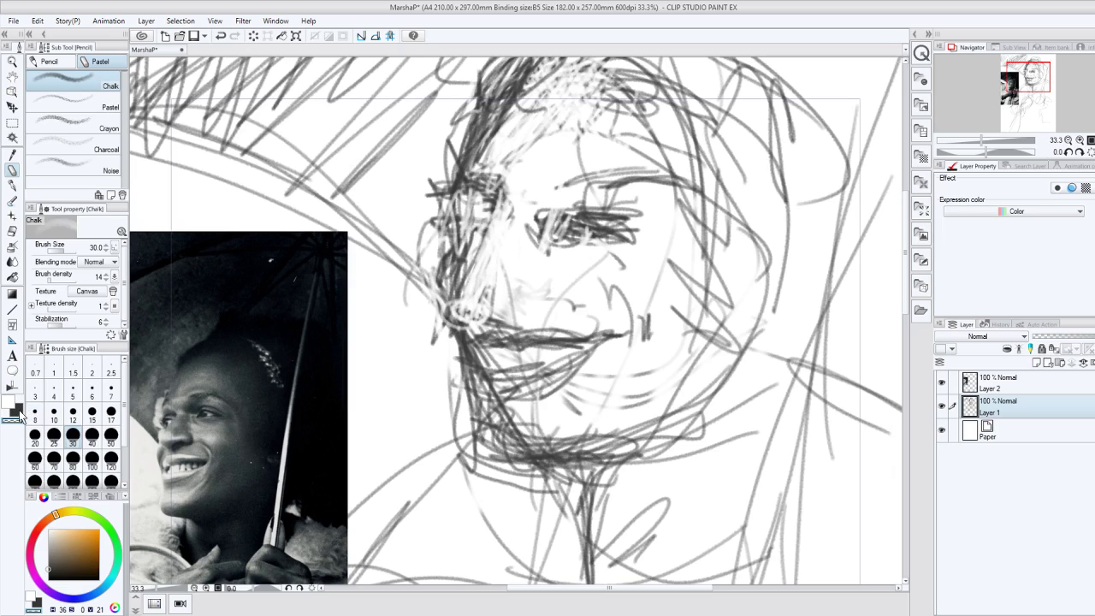
Redraw the far eye, nose bridge and nostril in dark chalk, and add strokes at the near eye's inner corner.
{"action": "left_click", "coordinate": [17, 409]}
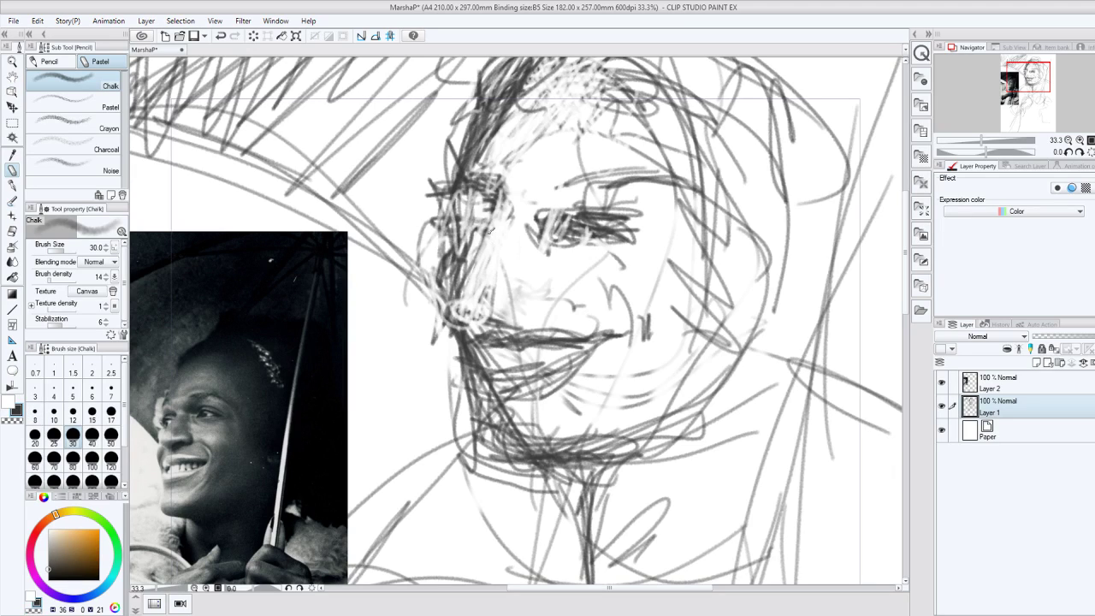
{"action": "key", "text": "ctrl+z"}
{"action": "left_click_drag", "start_coordinate": [496, 213], "coordinate": [481, 221]}
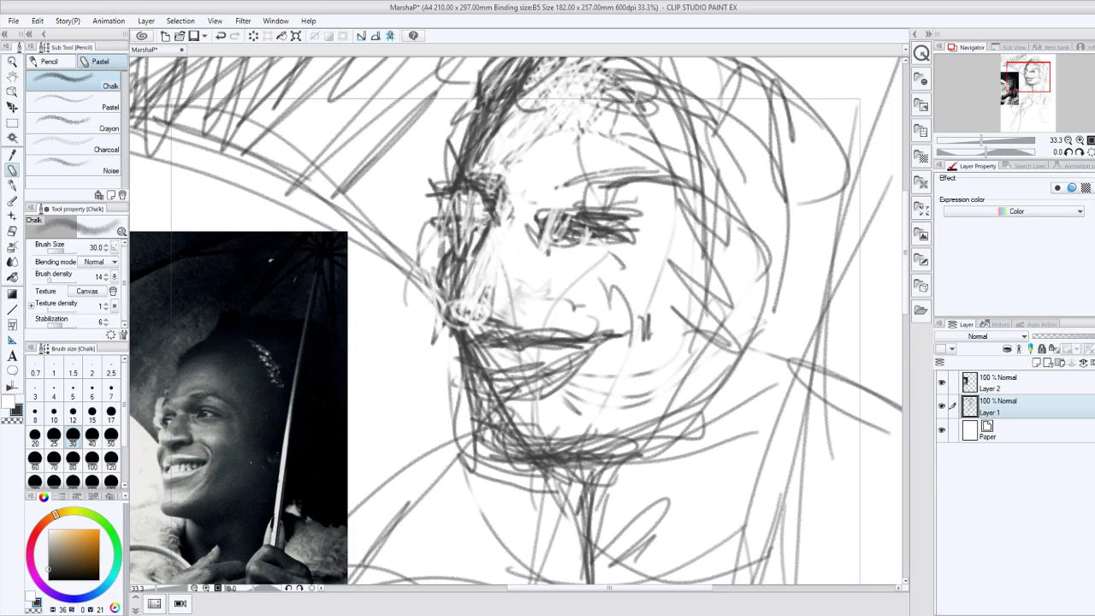
{"action": "mouse_move", "coordinate": [483, 222]}
{"action": "left_mouse_down"}
{"action": "mouse_move", "coordinate": [490, 216]}
{"action": "mouse_move", "coordinate": [452, 205]}
{"action": "mouse_move", "coordinate": [458, 231]}
{"action": "mouse_move", "coordinate": [488, 216]}
{"action": "mouse_move", "coordinate": [490, 228]}
{"action": "left_mouse_up"}
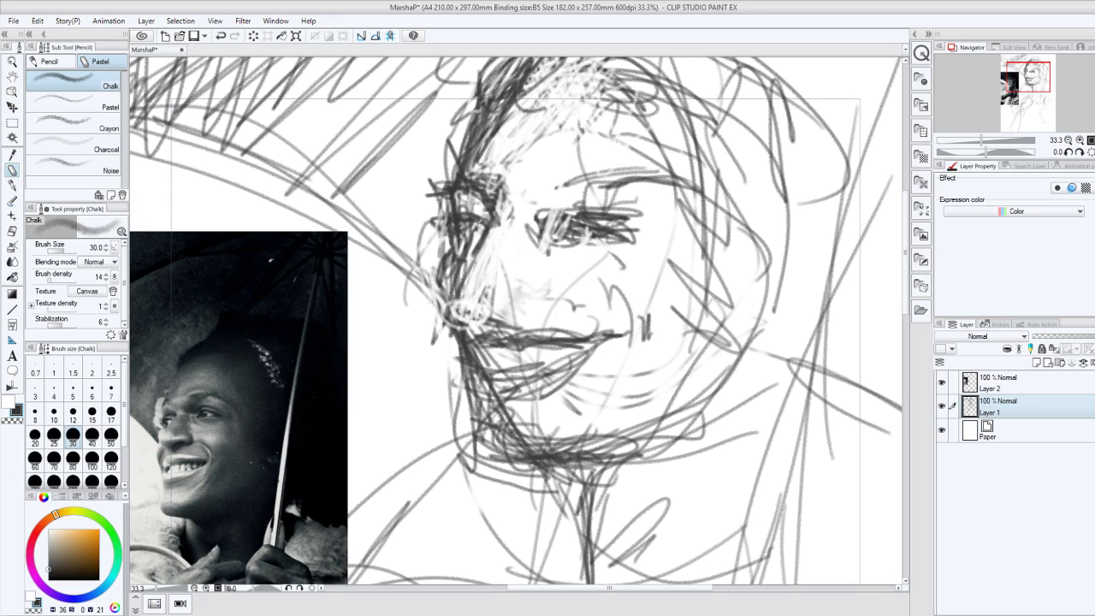
{"action": "mouse_move", "coordinate": [480, 227]}
{"action": "left_mouse_down"}
{"action": "mouse_move", "coordinate": [469, 230]}
{"action": "mouse_move", "coordinate": [451, 202]}
{"action": "mouse_move", "coordinate": [462, 129]}
{"action": "mouse_move", "coordinate": [460, 159]}
{"action": "mouse_move", "coordinate": [552, 167]}
{"action": "mouse_move", "coordinate": [599, 156]}
{"action": "mouse_move", "coordinate": [581, 160]}
{"action": "mouse_move", "coordinate": [596, 192]}
{"action": "mouse_move", "coordinate": [556, 205]}
{"action": "mouse_move", "coordinate": [534, 229]}
{"action": "left_mouse_up"}
{"action": "mouse_move", "coordinate": [534, 296]}
{"action": "left_mouse_down"}
{"action": "mouse_move", "coordinate": [499, 281]}
{"action": "mouse_move", "coordinate": [513, 261]}
{"action": "mouse_move", "coordinate": [506, 246]}
{"action": "mouse_move", "coordinate": [524, 259]}
{"action": "mouse_move", "coordinate": [517, 297]}
{"action": "mouse_move", "coordinate": [485, 307]}
{"action": "mouse_move", "coordinate": [500, 305]}
{"action": "left_mouse_up"}
{"action": "mouse_move", "coordinate": [460, 303]}
{"action": "left_mouse_down"}
{"action": "mouse_move", "coordinate": [444, 286]}
{"action": "mouse_move", "coordinate": [448, 258]}
{"action": "mouse_move", "coordinate": [481, 235]}
{"action": "left_mouse_up"}
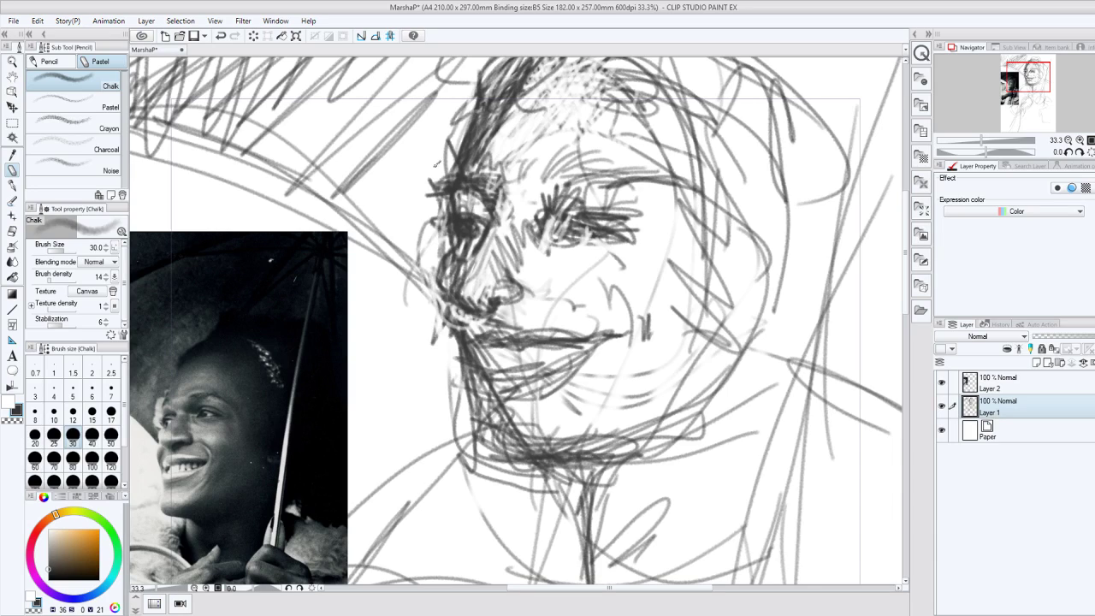
{"action": "left_click_drag", "start_coordinate": [460, 214], "coordinate": [458, 194]}
{"action": "left_click_drag", "start_coordinate": [545, 237], "coordinate": [560, 223]}
Erase most of the near eye and eyebrow with transparent chalk strokes.
{"action": "left_click", "coordinate": [13, 420]}
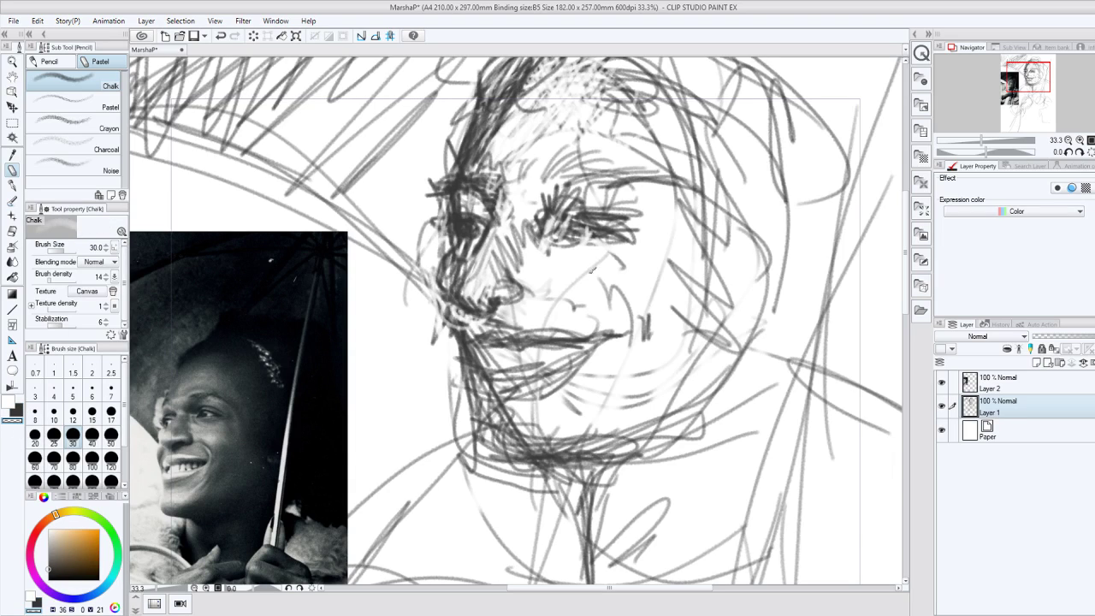
{"action": "mouse_move", "coordinate": [606, 207]}
{"action": "left_mouse_down"}
{"action": "mouse_move", "coordinate": [587, 240]}
{"action": "mouse_move", "coordinate": [556, 248]}
{"action": "left_mouse_up"}
{"action": "left_click_drag", "start_coordinate": [567, 195], "coordinate": [542, 257]}
{"action": "mouse_move", "coordinate": [565, 197]}
{"action": "left_mouse_down"}
{"action": "mouse_move", "coordinate": [537, 247]}
{"action": "mouse_move", "coordinate": [569, 210]}
{"action": "mouse_move", "coordinate": [603, 202]}
{"action": "mouse_move", "coordinate": [621, 226]}
{"action": "mouse_move", "coordinate": [638, 218]}
{"action": "mouse_move", "coordinate": [625, 231]}
{"action": "mouse_move", "coordinate": [604, 223]}
{"action": "mouse_move", "coordinate": [657, 171]}
{"action": "left_mouse_up"}
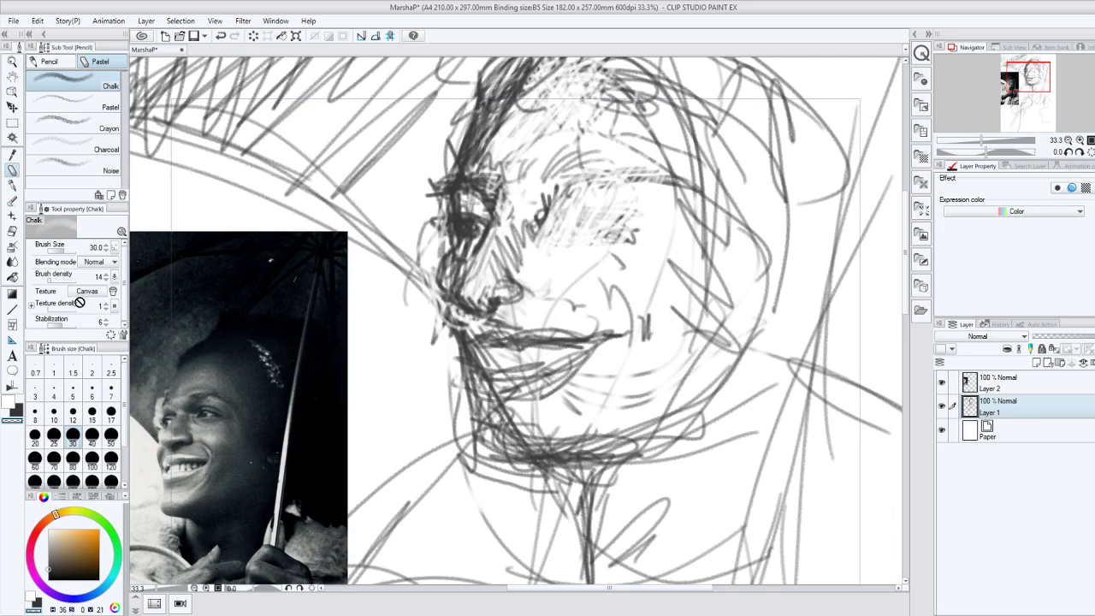
Redraw the near eye with a dark iris and upper lid using the Hard airbrush, reducing the brush size to 30.
{"action": "key", "text": "b"}
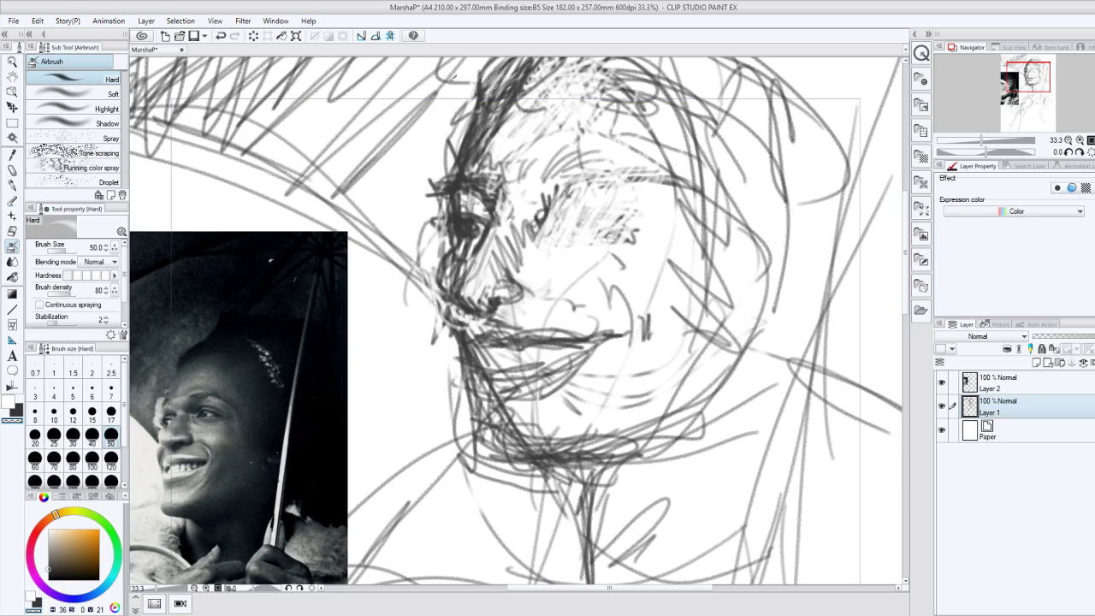
{"action": "left_click", "coordinate": [17, 414]}
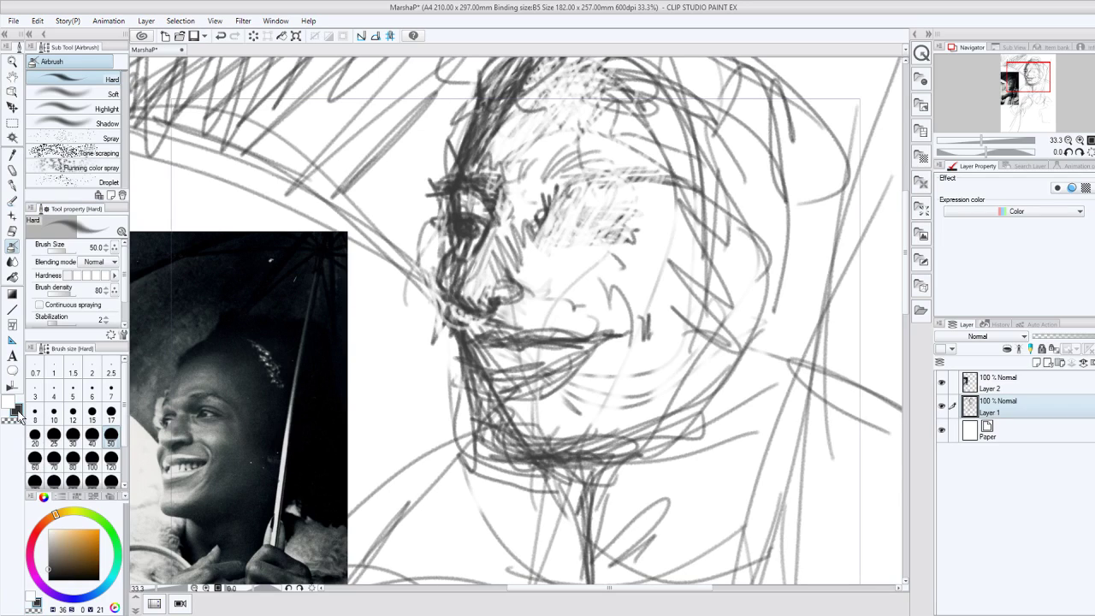
{"action": "mouse_move", "coordinate": [553, 232]}
{"action": "left_mouse_down"}
{"action": "mouse_move", "coordinate": [580, 212]}
{"action": "mouse_move", "coordinate": [634, 239]}
{"action": "left_mouse_up"}
{"action": "mouse_move", "coordinate": [552, 239]}
{"action": "left_mouse_down"}
{"action": "mouse_move", "coordinate": [615, 221]}
{"action": "mouse_move", "coordinate": [612, 230]}
{"action": "left_mouse_up"}
{"action": "mouse_move", "coordinate": [560, 213]}
{"action": "left_mouse_down"}
{"action": "mouse_move", "coordinate": [585, 206]}
{"action": "mouse_move", "coordinate": [622, 220]}
{"action": "mouse_move", "coordinate": [562, 235]}
{"action": "mouse_move", "coordinate": [587, 235]}
{"action": "mouse_move", "coordinate": [558, 223]}
{"action": "mouse_move", "coordinate": [558, 235]}
{"action": "mouse_move", "coordinate": [535, 206]}
{"action": "left_mouse_up"}
{"action": "left_click", "coordinate": [78, 439]}
{"action": "mouse_move", "coordinate": [556, 219]}
{"action": "left_mouse_down"}
{"action": "mouse_move", "coordinate": [545, 204]}
{"action": "mouse_move", "coordinate": [569, 181]}
{"action": "mouse_move", "coordinate": [549, 200]}
{"action": "mouse_move", "coordinate": [557, 262]}
{"action": "left_mouse_up"}
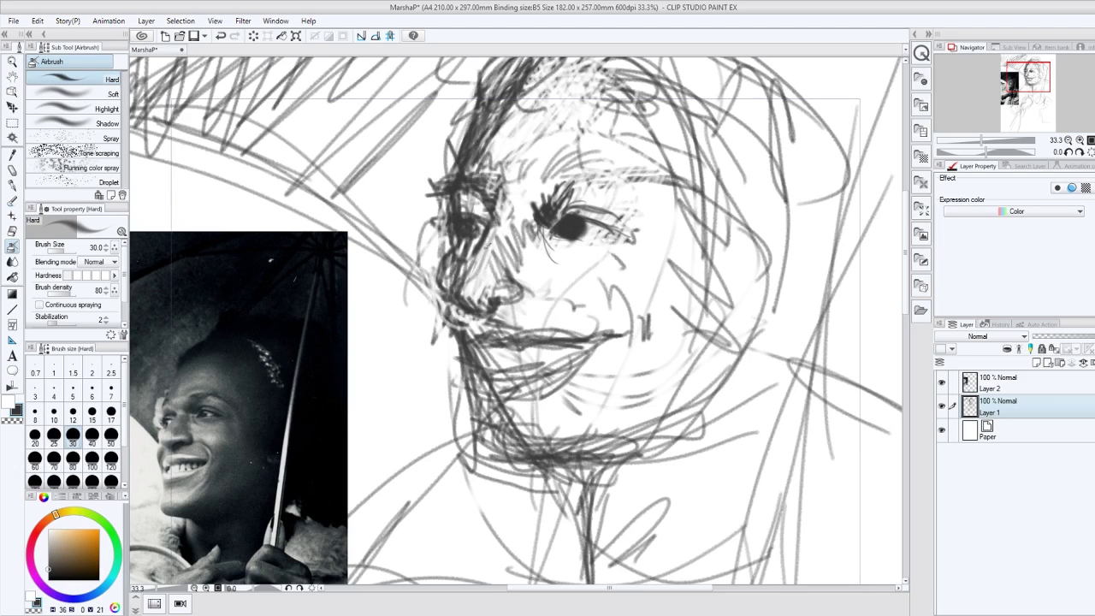
Define the nose bridge and hatch the near side of the nose, raising the airbrush size to 40.
{"action": "left_click_drag", "start_coordinate": [476, 264], "coordinate": [508, 211]}
{"action": "left_click_drag", "start_coordinate": [510, 268], "coordinate": [523, 229]}
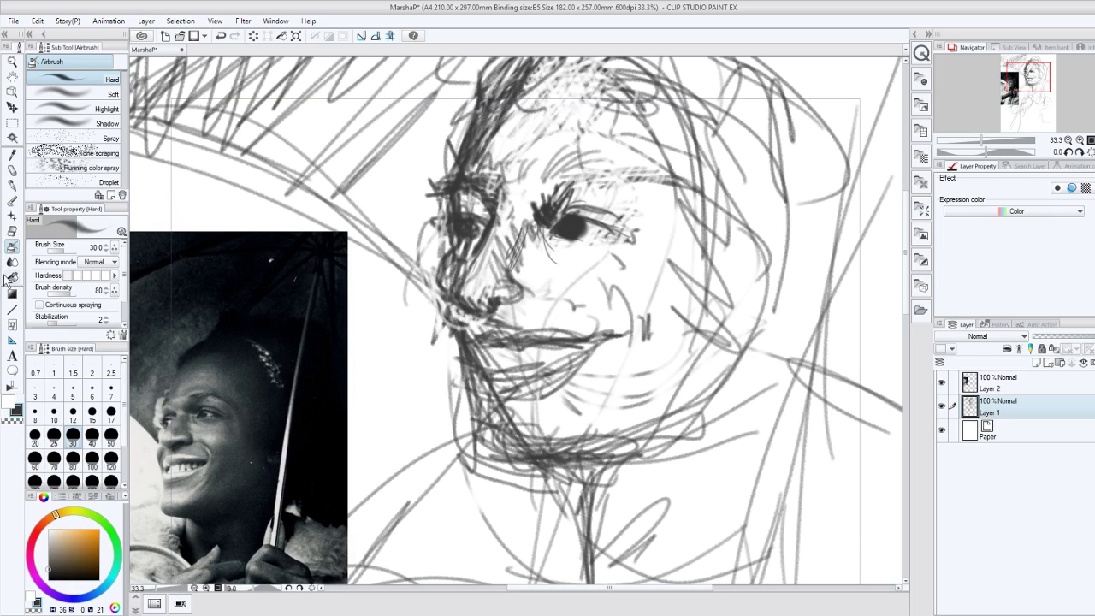
{"action": "key", "text": "bracketright"}
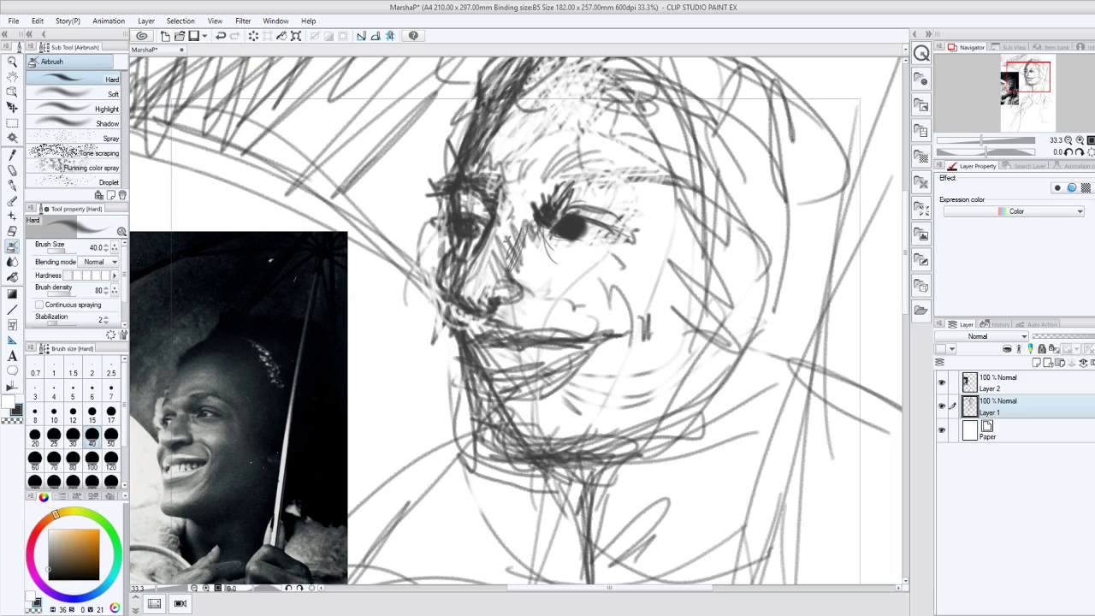
{"action": "left_click_drag", "start_coordinate": [513, 243], "coordinate": [511, 250]}
Draw the near eyebrow, darken the upper eyelid and inner corner, and add fine crease lines under the eye.
{"action": "mouse_move", "coordinate": [530, 214]}
{"action": "left_mouse_down"}
{"action": "mouse_move", "coordinate": [506, 261]}
{"action": "mouse_move", "coordinate": [560, 172]}
{"action": "mouse_move", "coordinate": [604, 169]}
{"action": "mouse_move", "coordinate": [562, 168]}
{"action": "mouse_move", "coordinate": [626, 171]}
{"action": "left_mouse_up"}
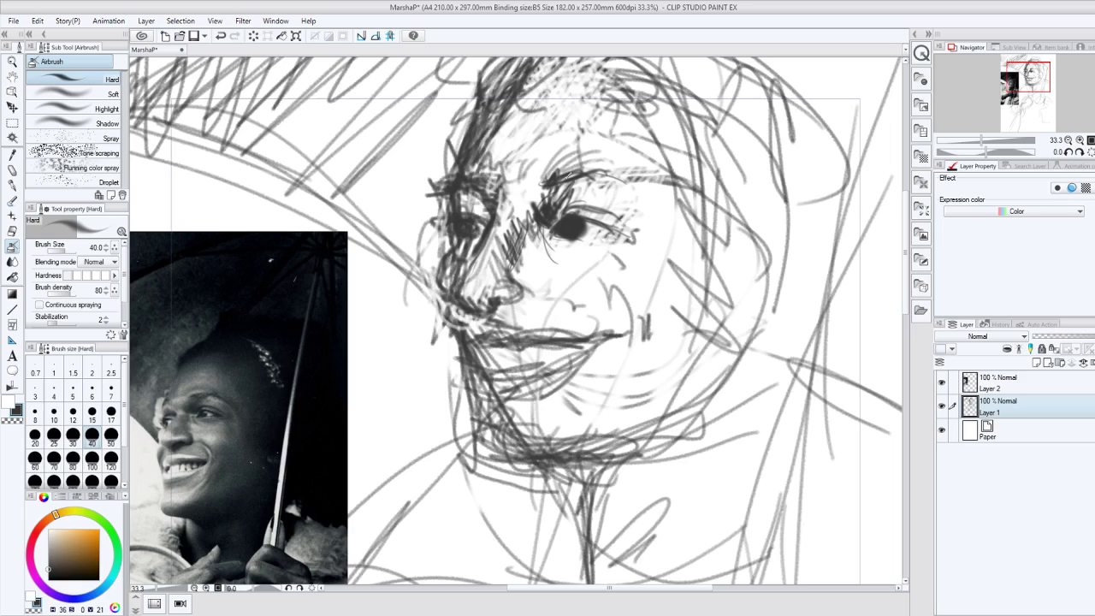
{"action": "left_click_drag", "start_coordinate": [561, 187], "coordinate": [604, 182]}
{"action": "mouse_move", "coordinate": [556, 213]}
{"action": "left_mouse_down"}
{"action": "mouse_move", "coordinate": [588, 193]}
{"action": "mouse_move", "coordinate": [606, 200]}
{"action": "left_mouse_up"}
{"action": "left_click_drag", "start_coordinate": [556, 226], "coordinate": [571, 217]}
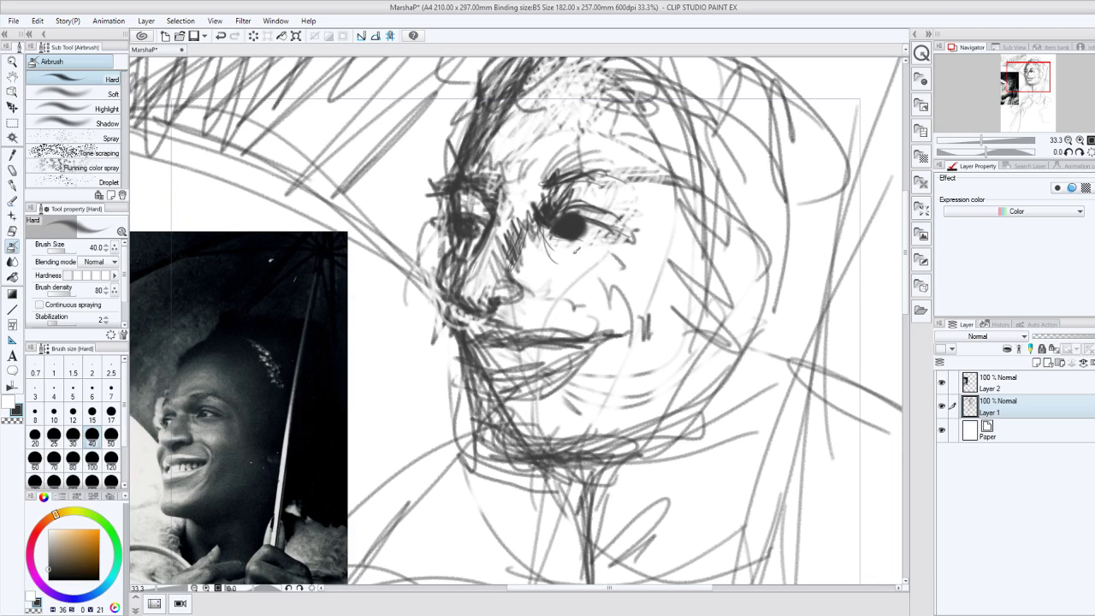
{"action": "mouse_move", "coordinate": [584, 256]}
{"action": "left_mouse_down"}
{"action": "mouse_move", "coordinate": [575, 235]}
{"action": "mouse_move", "coordinate": [577, 257]}
{"action": "left_mouse_up"}
Outline the near nostril in bold strokes, and clear the nose tip and far cheek contour with transparent airbrush strokes.
{"action": "left_click_drag", "start_coordinate": [517, 296], "coordinate": [508, 270]}
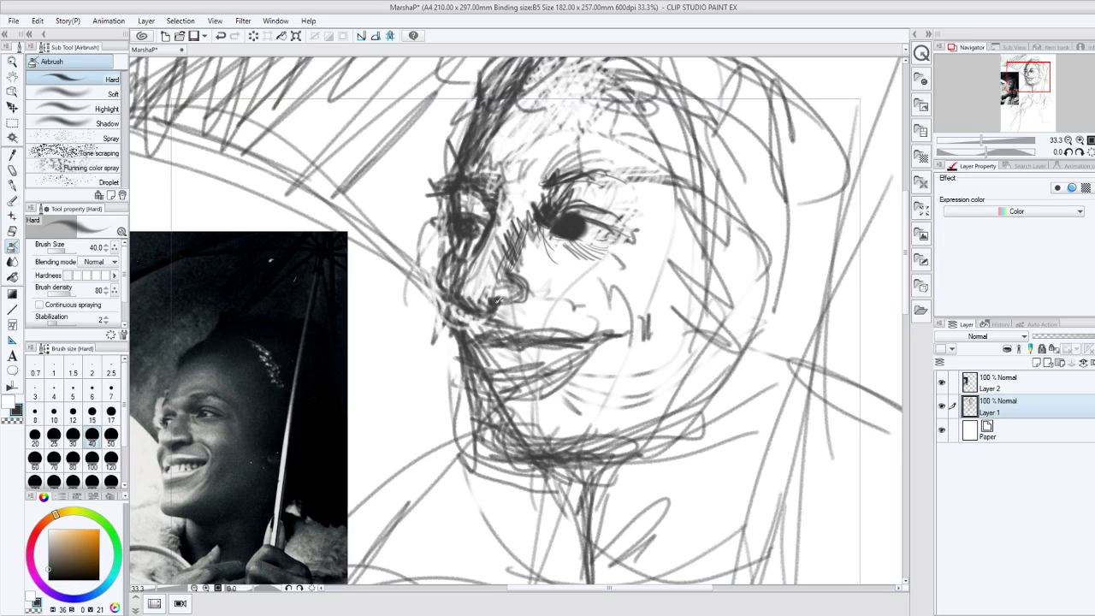
{"action": "mouse_move", "coordinate": [510, 280]}
{"action": "left_mouse_down"}
{"action": "mouse_move", "coordinate": [499, 303]}
{"action": "mouse_move", "coordinate": [451, 310]}
{"action": "mouse_move", "coordinate": [438, 291]}
{"action": "left_mouse_up"}
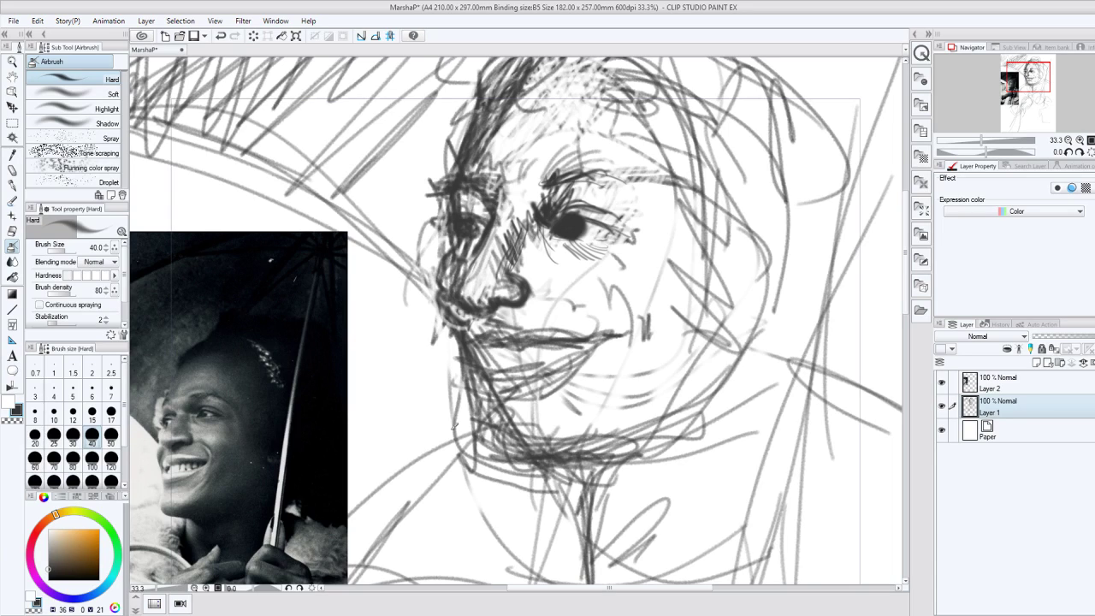
{"action": "mouse_move", "coordinate": [458, 252]}
{"action": "left_mouse_down"}
{"action": "mouse_move", "coordinate": [438, 308]}
{"action": "mouse_move", "coordinate": [428, 301]}
{"action": "left_mouse_up"}
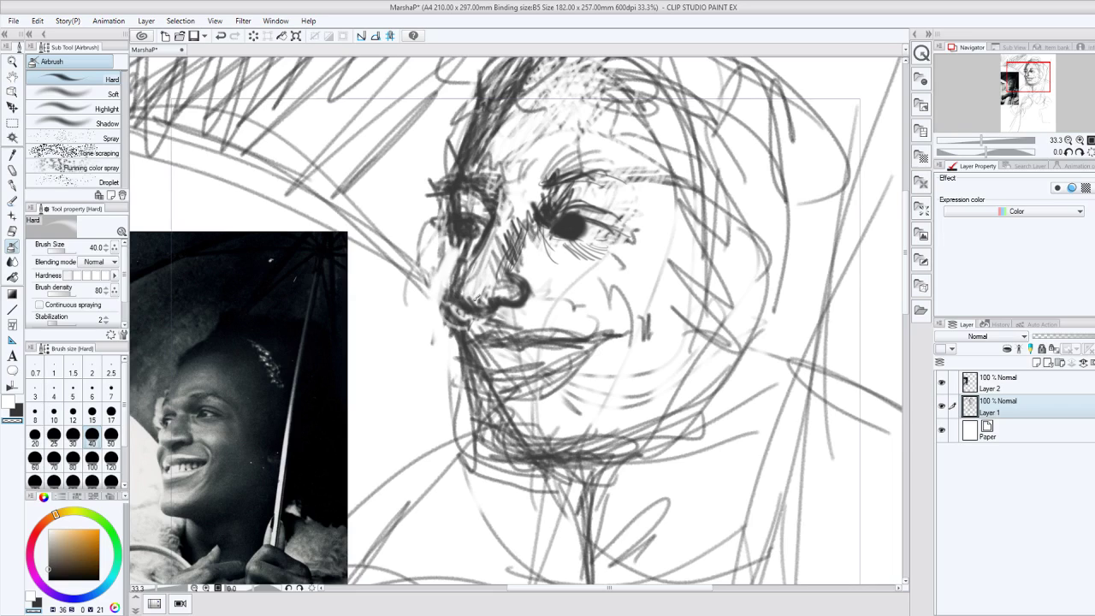
{"action": "mouse_move", "coordinate": [449, 300]}
{"action": "left_mouse_down"}
{"action": "mouse_move", "coordinate": [443, 312]}
{"action": "mouse_move", "coordinate": [468, 251]}
{"action": "mouse_move", "coordinate": [443, 308]}
{"action": "mouse_move", "coordinate": [456, 293]}
{"action": "left_mouse_up"}
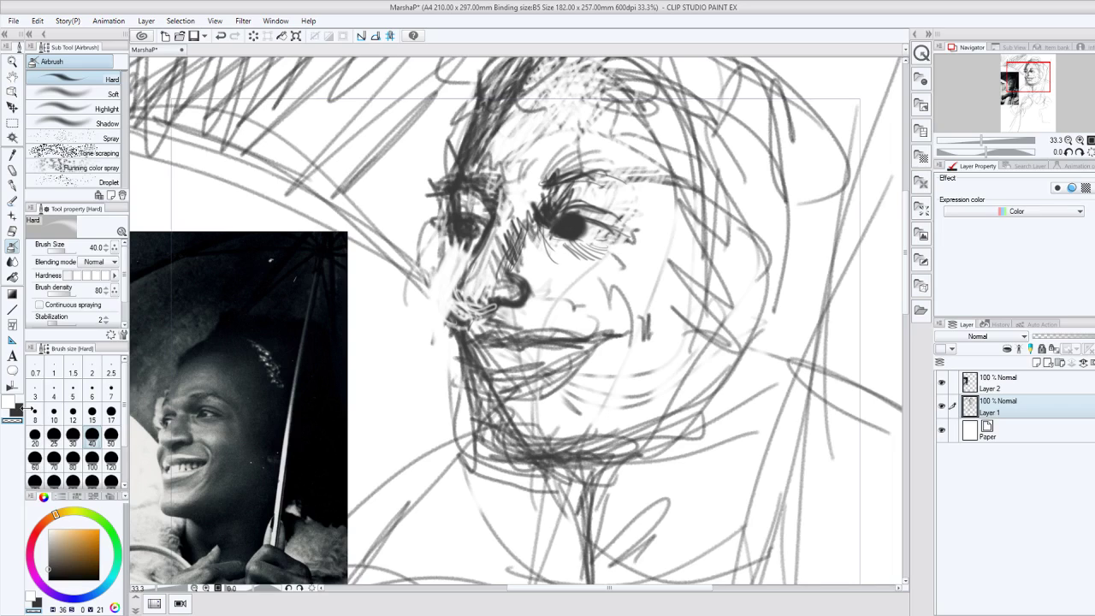
Redraw the nose tip and underside in dark strokes, and darken the nose bridge and the near eyebrow's inner end.
{"action": "left_click", "coordinate": [29, 406]}
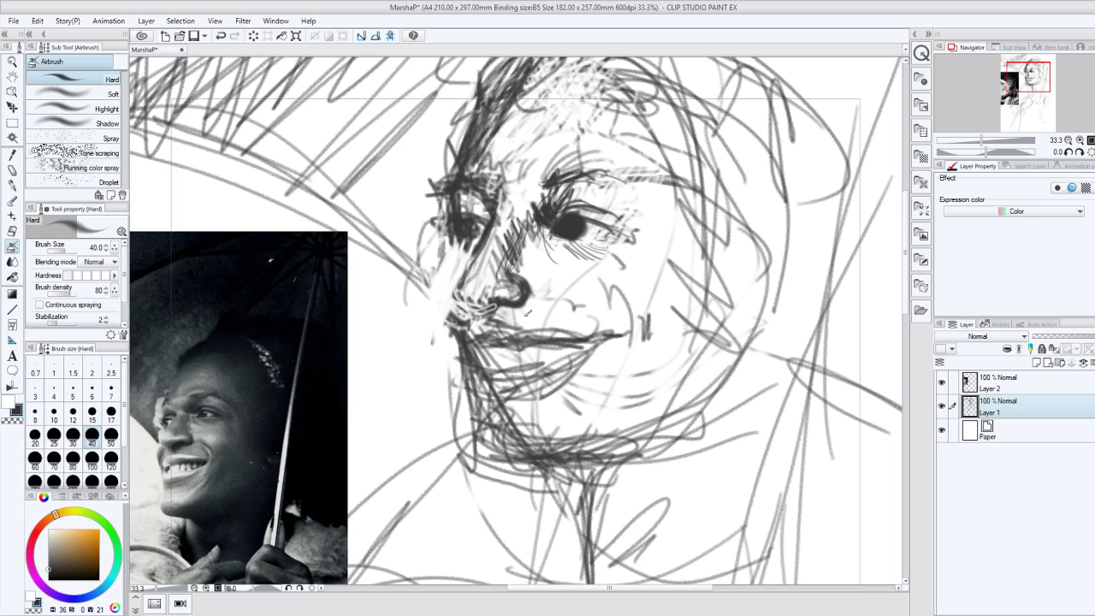
{"action": "mouse_move", "coordinate": [527, 312]}
{"action": "left_mouse_down"}
{"action": "mouse_move", "coordinate": [469, 296]}
{"action": "mouse_move", "coordinate": [466, 278]}
{"action": "left_mouse_up"}
{"action": "mouse_move", "coordinate": [454, 270]}
{"action": "left_mouse_down"}
{"action": "mouse_move", "coordinate": [471, 295]}
{"action": "mouse_move", "coordinate": [470, 267]}
{"action": "mouse_move", "coordinate": [464, 299]}
{"action": "mouse_move", "coordinate": [508, 287]}
{"action": "left_mouse_up"}
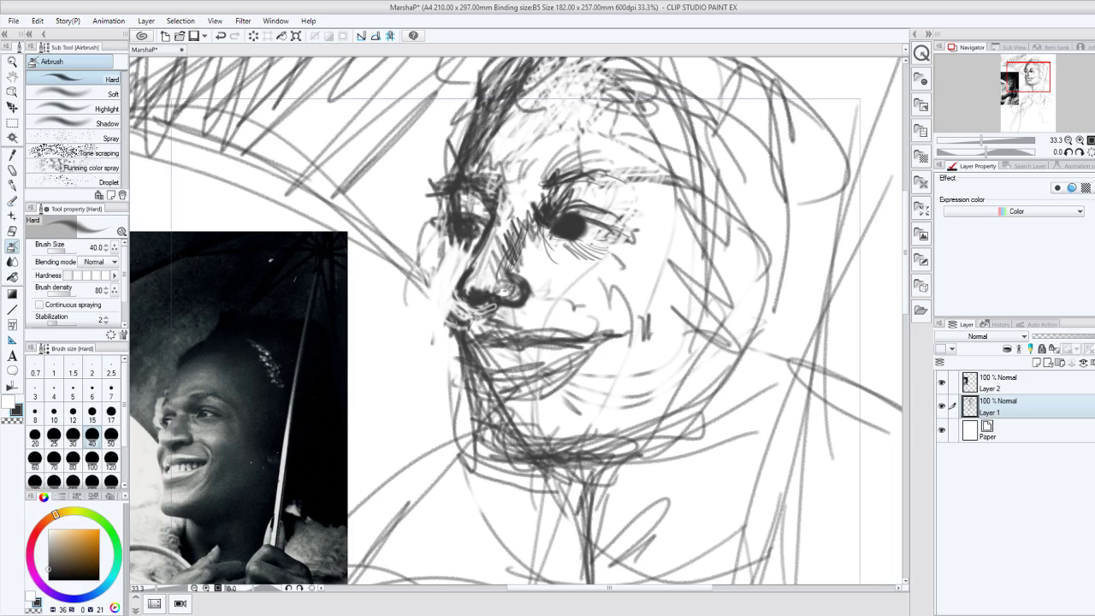
{"action": "mouse_move", "coordinate": [489, 217]}
{"action": "left_mouse_down"}
{"action": "mouse_move", "coordinate": [461, 272]}
{"action": "mouse_move", "coordinate": [511, 260]}
{"action": "mouse_move", "coordinate": [538, 202]}
{"action": "mouse_move", "coordinate": [549, 214]}
{"action": "mouse_move", "coordinate": [589, 173]}
{"action": "mouse_move", "coordinate": [600, 179]}
{"action": "mouse_move", "coordinate": [599, 205]}
{"action": "left_mouse_up"}
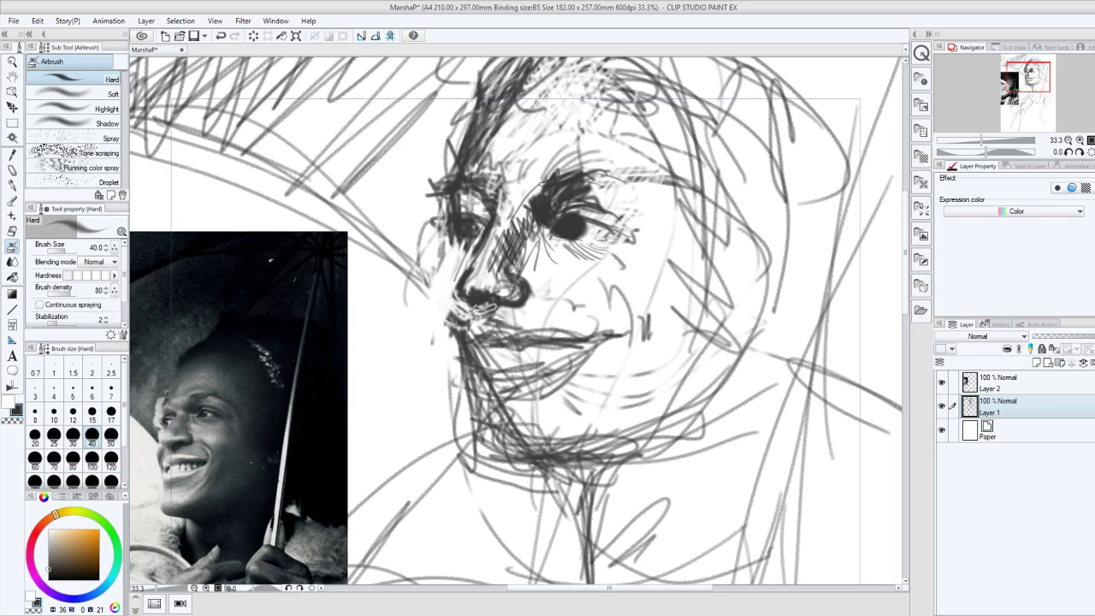
Darken the nose tip and far upper-lip contour, and shade the chin, jaw and neck with heavy hatching.
{"action": "mouse_move", "coordinate": [462, 320]}
{"action": "left_mouse_down"}
{"action": "mouse_move", "coordinate": [475, 307]}
{"action": "mouse_move", "coordinate": [471, 265]}
{"action": "mouse_move", "coordinate": [463, 339]}
{"action": "left_mouse_up"}
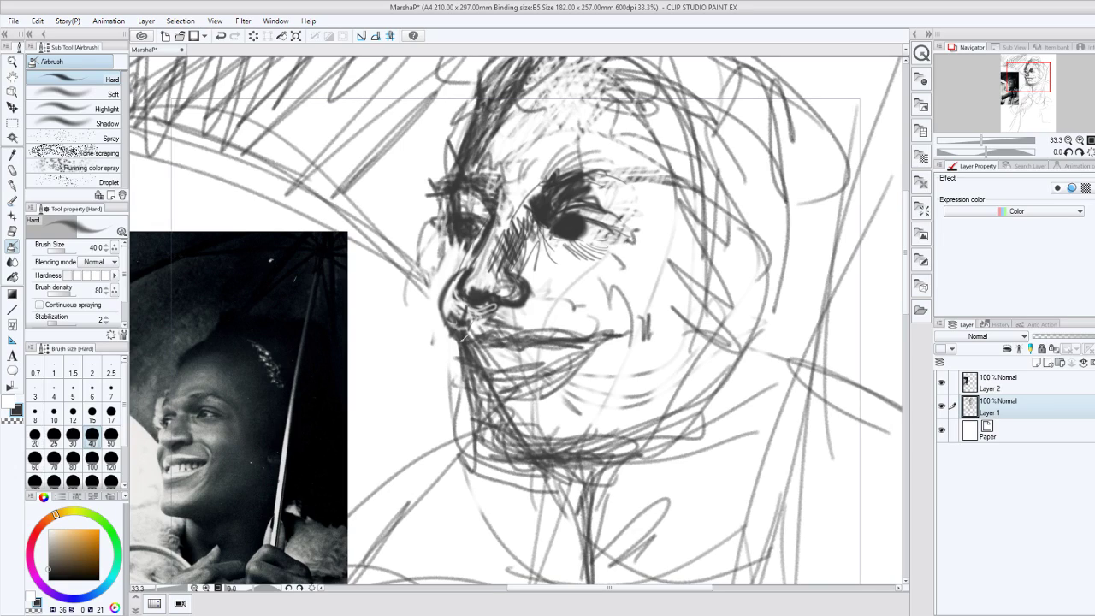
{"action": "left_click_drag", "start_coordinate": [457, 263], "coordinate": [460, 330]}
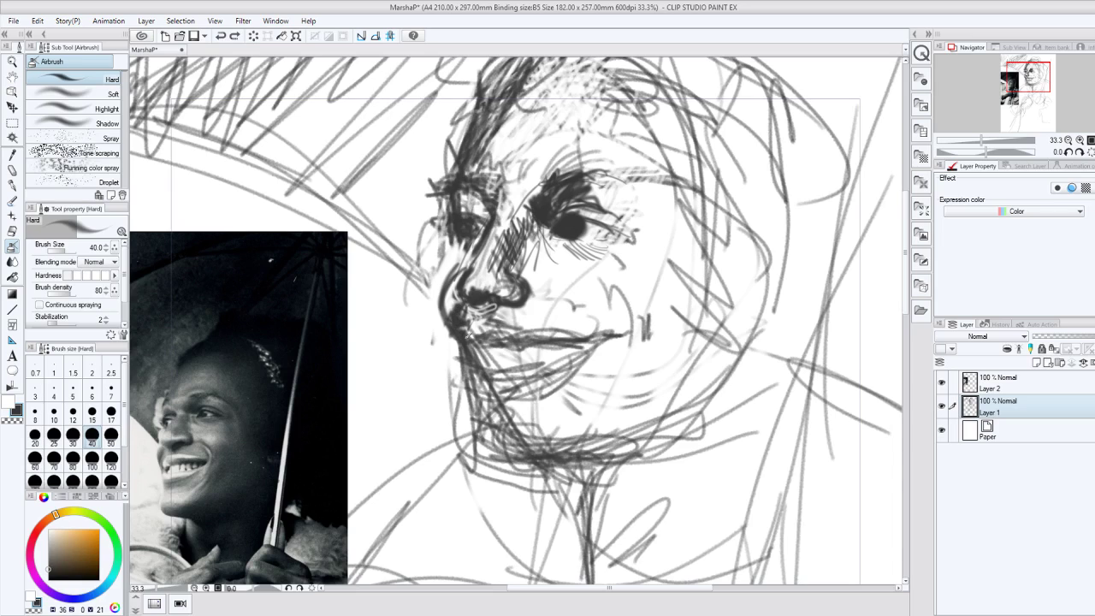
{"action": "left_click_drag", "start_coordinate": [456, 315], "coordinate": [460, 291]}
{"action": "mouse_move", "coordinate": [470, 335]}
{"action": "left_mouse_down"}
{"action": "mouse_move", "coordinate": [475, 425]}
{"action": "mouse_move", "coordinate": [476, 415]}
{"action": "mouse_move", "coordinate": [530, 445]}
{"action": "mouse_move", "coordinate": [513, 453]}
{"action": "mouse_move", "coordinate": [609, 534]}
{"action": "mouse_move", "coordinate": [581, 454]}
{"action": "mouse_move", "coordinate": [562, 439]}
{"action": "mouse_move", "coordinate": [676, 403]}
{"action": "left_mouse_up"}
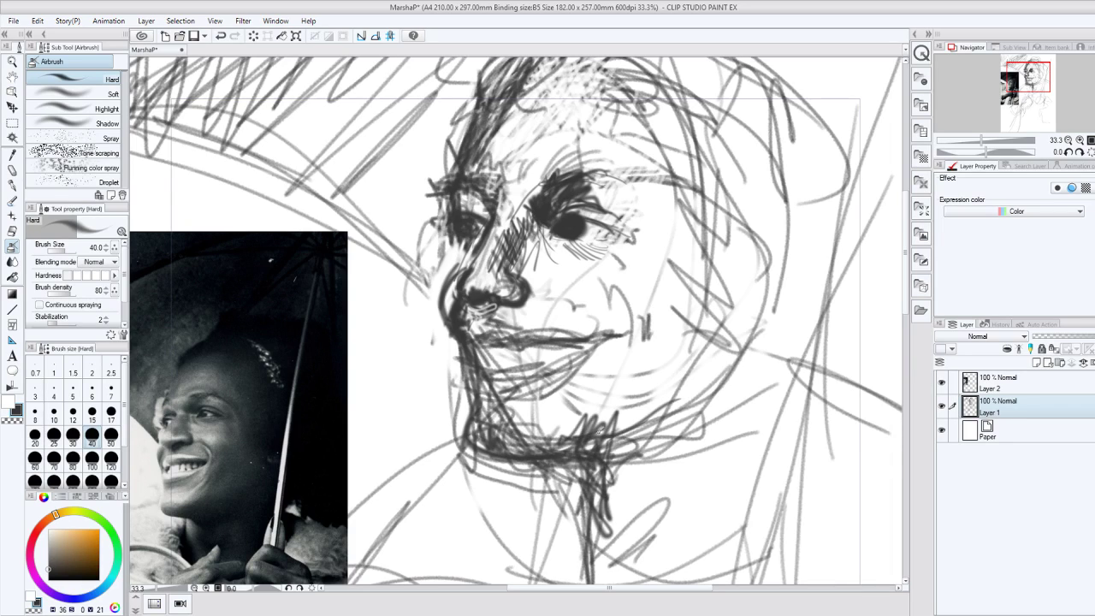
{"action": "left_click_drag", "start_coordinate": [601, 412], "coordinate": [465, 409]}
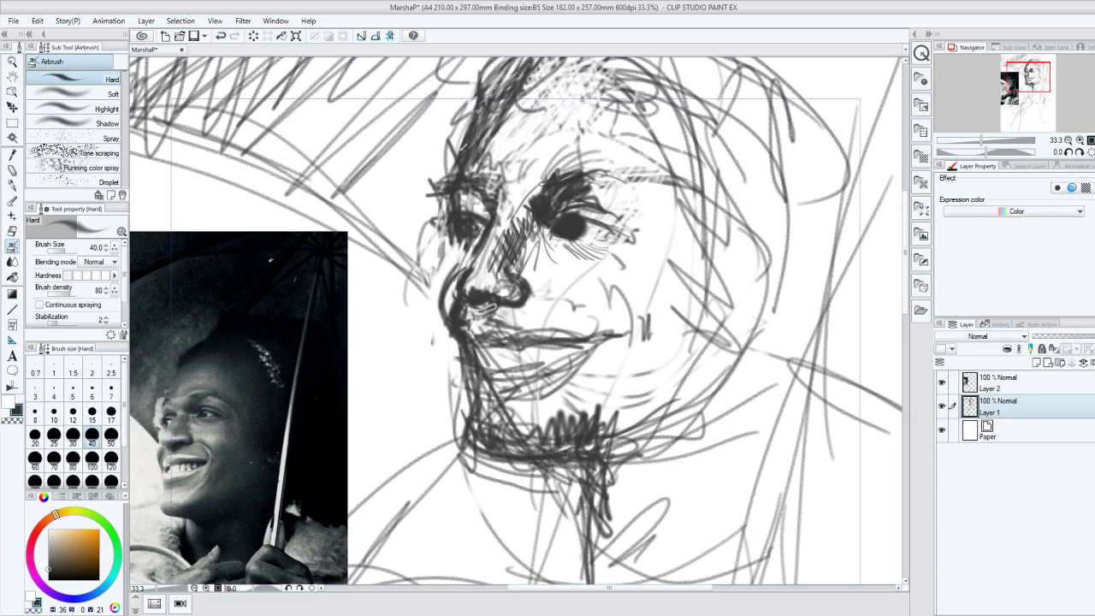
Hatch the umbrella's dark interior beside the far side of the face, layering strokes from the rim up to the brow.
{"action": "mouse_move", "coordinate": [463, 147]}
{"action": "left_mouse_down"}
{"action": "mouse_move", "coordinate": [460, 251]}
{"action": "mouse_move", "coordinate": [429, 235]}
{"action": "mouse_move", "coordinate": [430, 158]}
{"action": "left_mouse_up"}
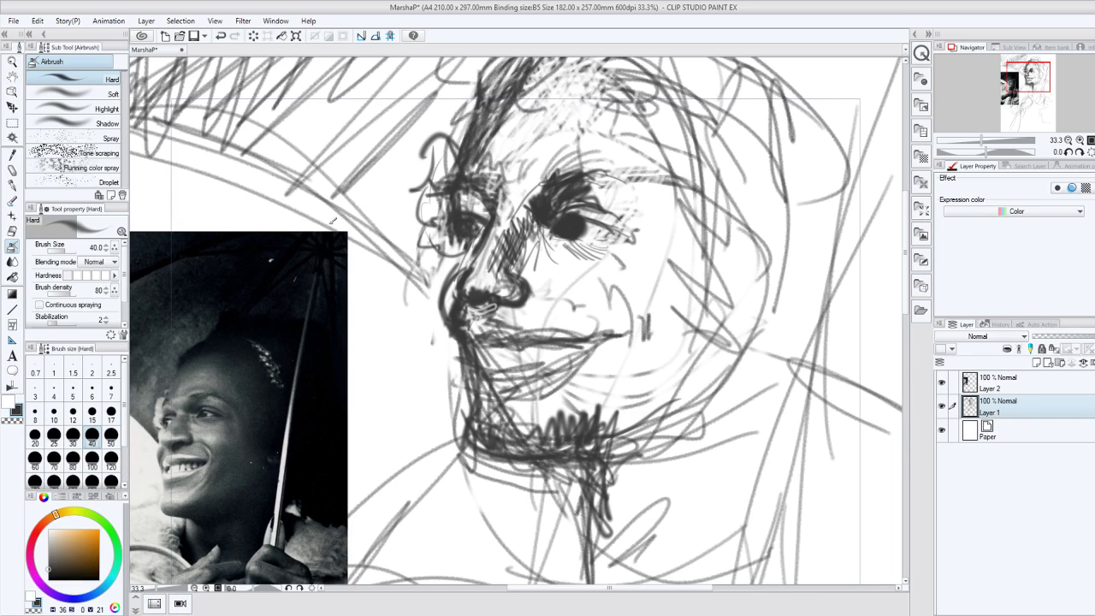
{"action": "mouse_move", "coordinate": [560, 167]}
{"action": "left_mouse_down"}
{"action": "mouse_move", "coordinate": [623, 160]}
{"action": "mouse_move", "coordinate": [642, 190]}
{"action": "left_mouse_up"}
{"action": "mouse_move", "coordinate": [423, 283]}
{"action": "left_mouse_down"}
{"action": "mouse_move", "coordinate": [400, 191]}
{"action": "mouse_move", "coordinate": [428, 248]}
{"action": "left_mouse_up"}
{"action": "left_click_drag", "start_coordinate": [416, 188], "coordinate": [433, 219]}
{"action": "mouse_move", "coordinate": [421, 257]}
{"action": "left_mouse_down"}
{"action": "mouse_move", "coordinate": [452, 133]}
{"action": "mouse_move", "coordinate": [363, 171]}
{"action": "mouse_move", "coordinate": [349, 128]}
{"action": "mouse_move", "coordinate": [322, 158]}
{"action": "left_mouse_up"}
{"action": "mouse_move", "coordinate": [424, 217]}
{"action": "left_mouse_down"}
{"action": "mouse_move", "coordinate": [380, 178]}
{"action": "mouse_move", "coordinate": [457, 66]}
{"action": "left_mouse_up"}
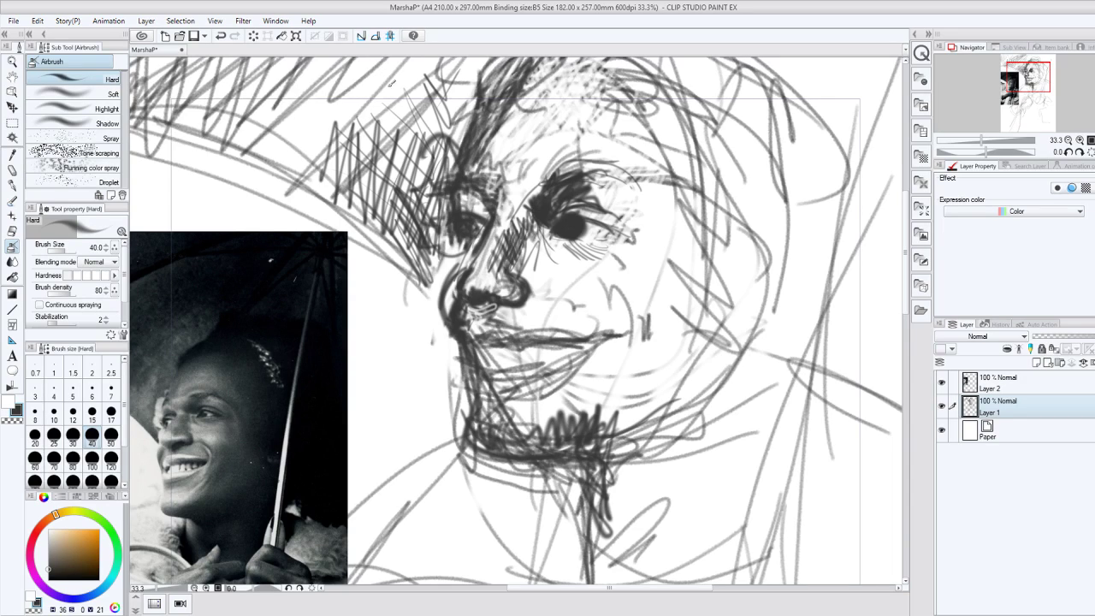
{"action": "mouse_move", "coordinate": [392, 86]}
{"action": "left_mouse_down"}
{"action": "mouse_move", "coordinate": [409, 123]}
{"action": "mouse_move", "coordinate": [365, 163]}
{"action": "mouse_move", "coordinate": [340, 167]}
{"action": "mouse_move", "coordinate": [395, 195]}
{"action": "mouse_move", "coordinate": [361, 195]}
{"action": "left_mouse_up"}
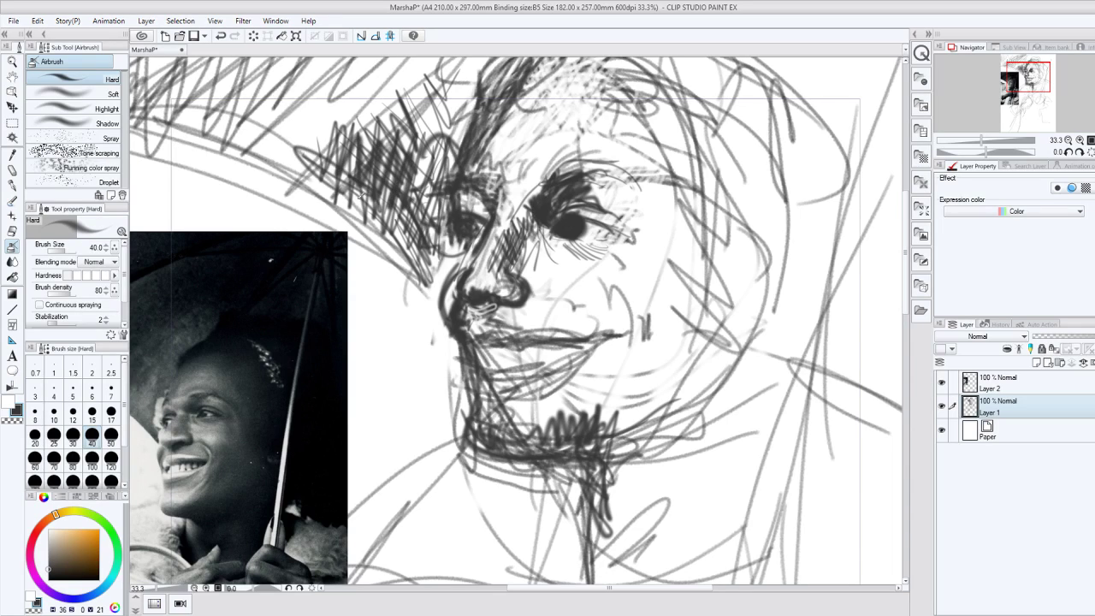
Reduce the airbrush size to 25 and extend the background hatching against the far brow and forehead contour.
{"action": "left_click", "coordinate": [68, 436]}
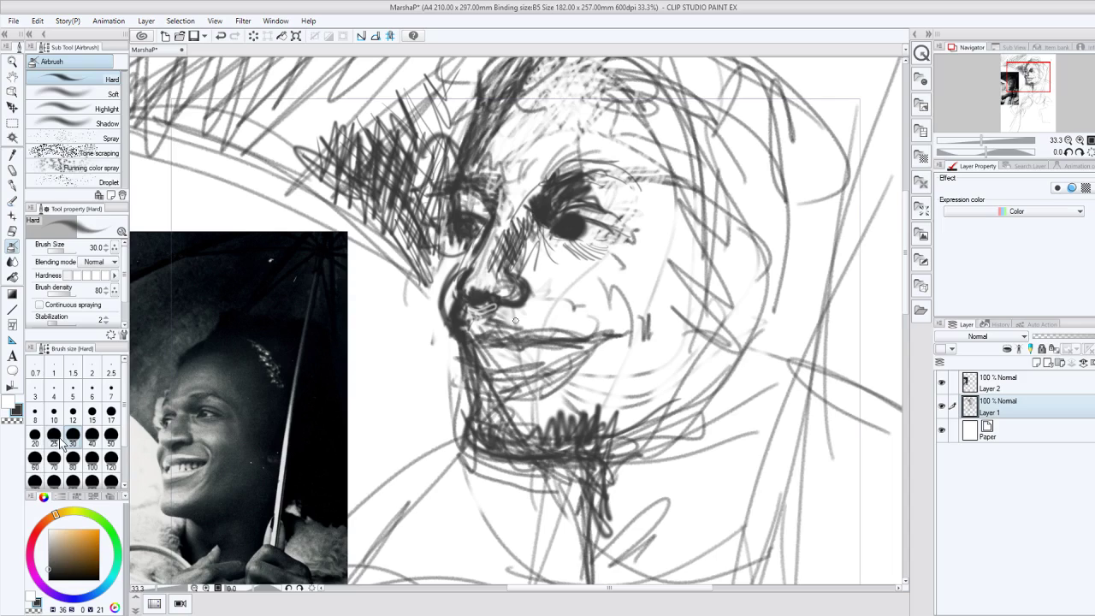
{"action": "left_click", "coordinate": [60, 438]}
{"action": "left_click_drag", "start_coordinate": [411, 101], "coordinate": [459, 175]}
{"action": "mouse_move", "coordinate": [452, 110]}
{"action": "left_mouse_down"}
{"action": "mouse_move", "coordinate": [467, 139]}
{"action": "mouse_move", "coordinate": [466, 166]}
{"action": "left_mouse_up"}
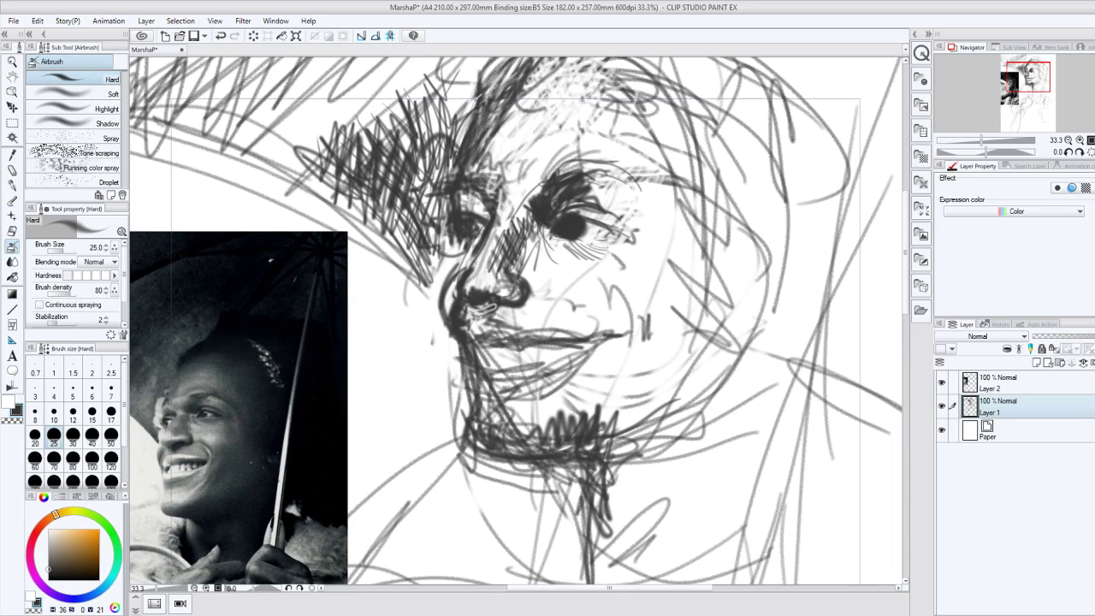
{"action": "mouse_move", "coordinate": [469, 92]}
{"action": "left_mouse_down"}
{"action": "mouse_move", "coordinate": [461, 142]}
{"action": "mouse_move", "coordinate": [486, 98]}
{"action": "left_mouse_up"}
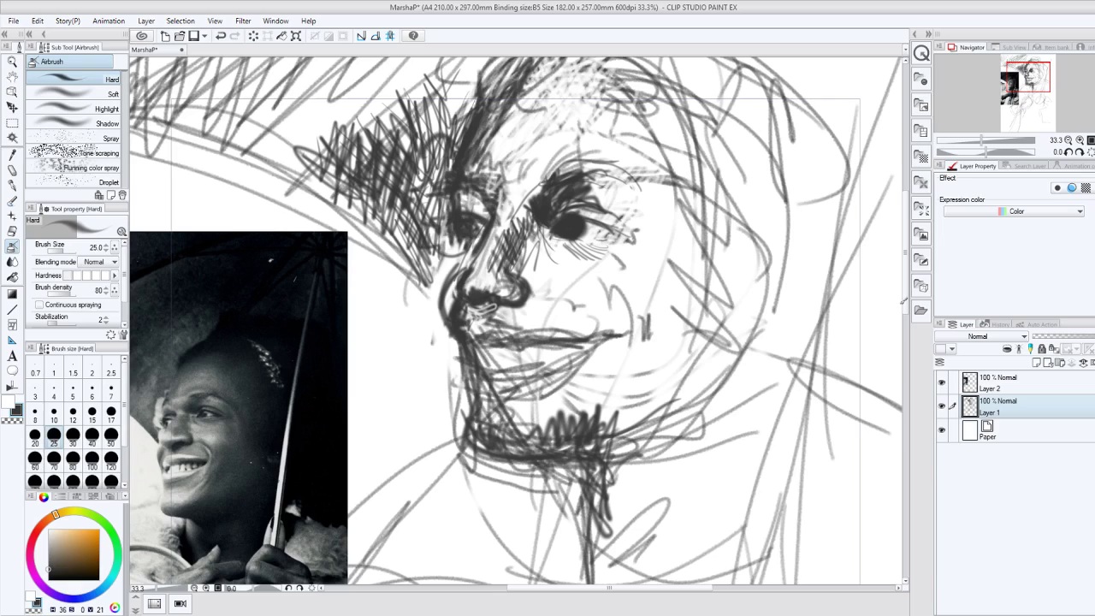
Darken the hair along the far hairline and add short strokes over the top of the forehead.
{"action": "scroll", "coordinate": [468, 144], "scroll_direction": "up", "scroll_amount": 2}
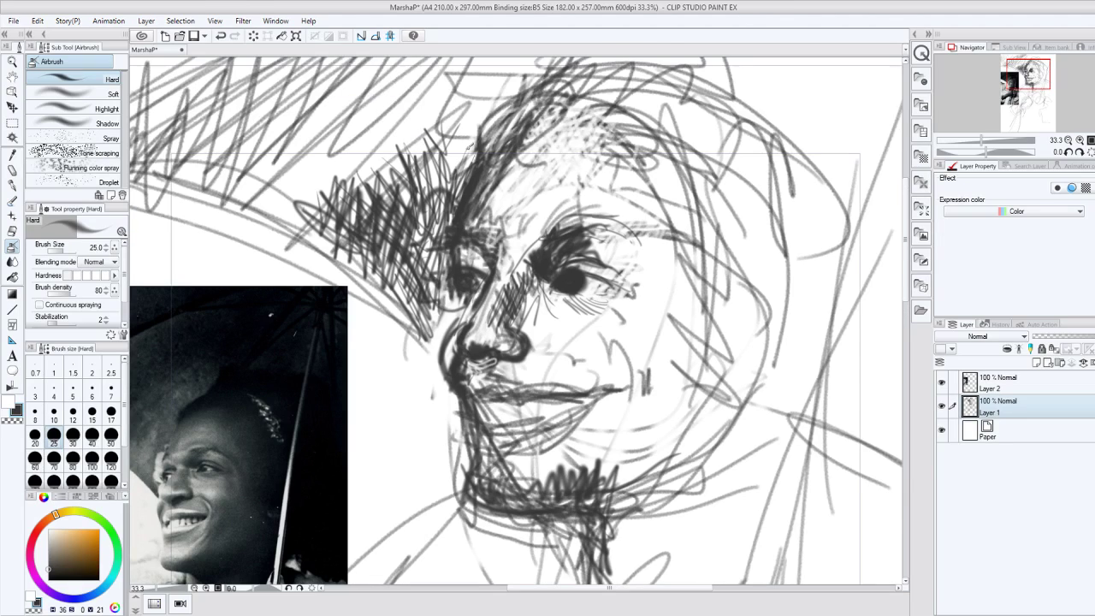
{"action": "mouse_move", "coordinate": [484, 169]}
{"action": "left_mouse_down"}
{"action": "mouse_move", "coordinate": [521, 122]}
{"action": "mouse_move", "coordinate": [500, 113]}
{"action": "mouse_move", "coordinate": [526, 101]}
{"action": "mouse_move", "coordinate": [482, 146]}
{"action": "mouse_move", "coordinate": [520, 101]}
{"action": "left_mouse_up"}
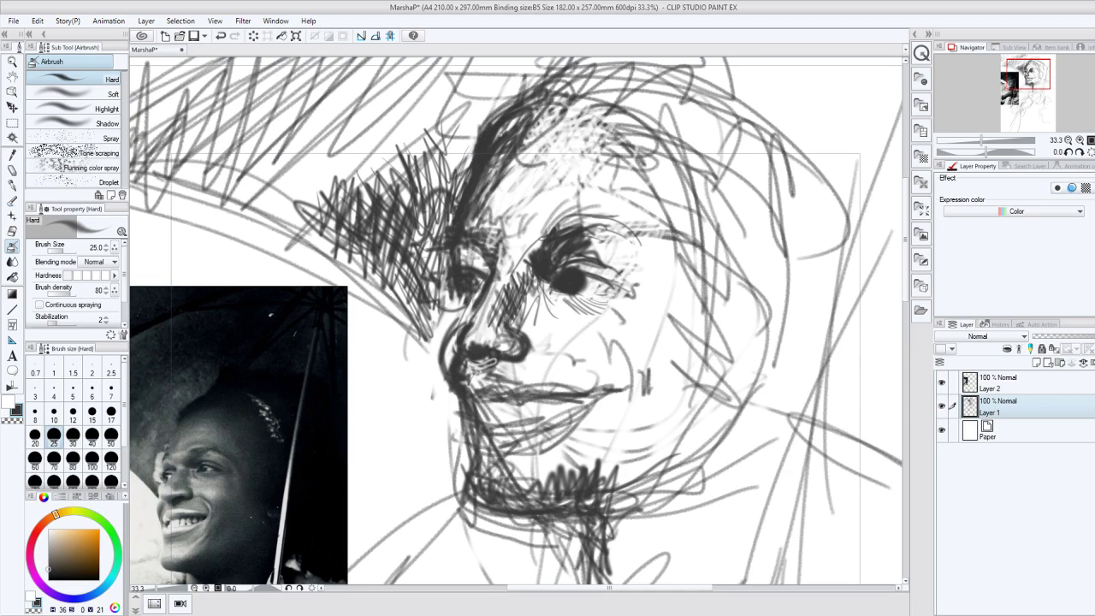
{"action": "mouse_move", "coordinate": [495, 142]}
{"action": "left_mouse_down"}
{"action": "mouse_move", "coordinate": [592, 116]}
{"action": "mouse_move", "coordinate": [579, 132]}
{"action": "left_mouse_up"}
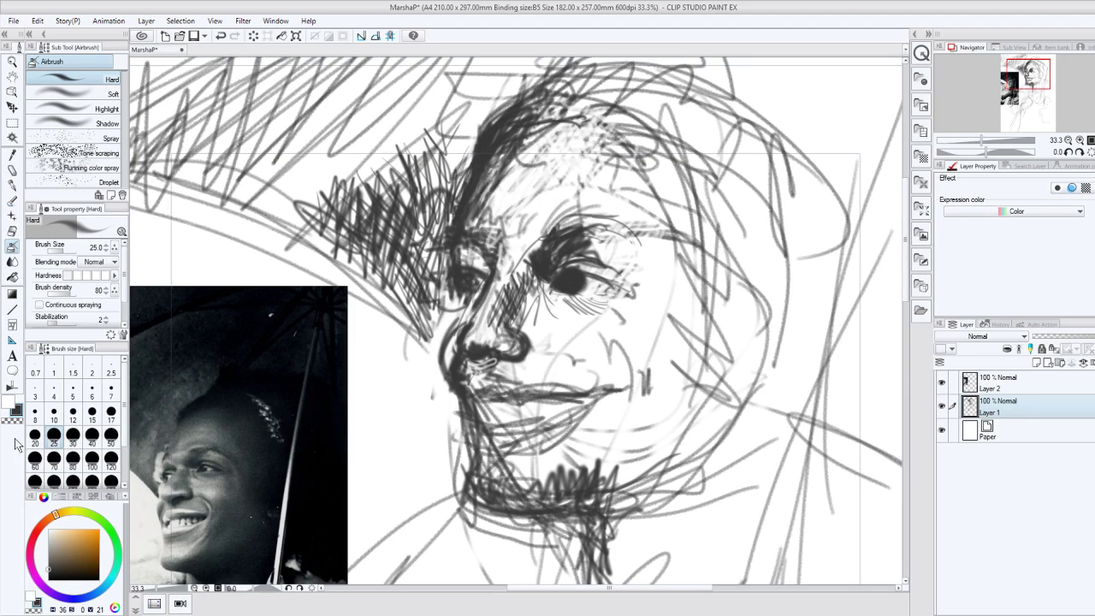
Clear the white of the near eye and lighten the near nostril with transparent airbrush strokes.
{"action": "left_click", "coordinate": [12, 421]}
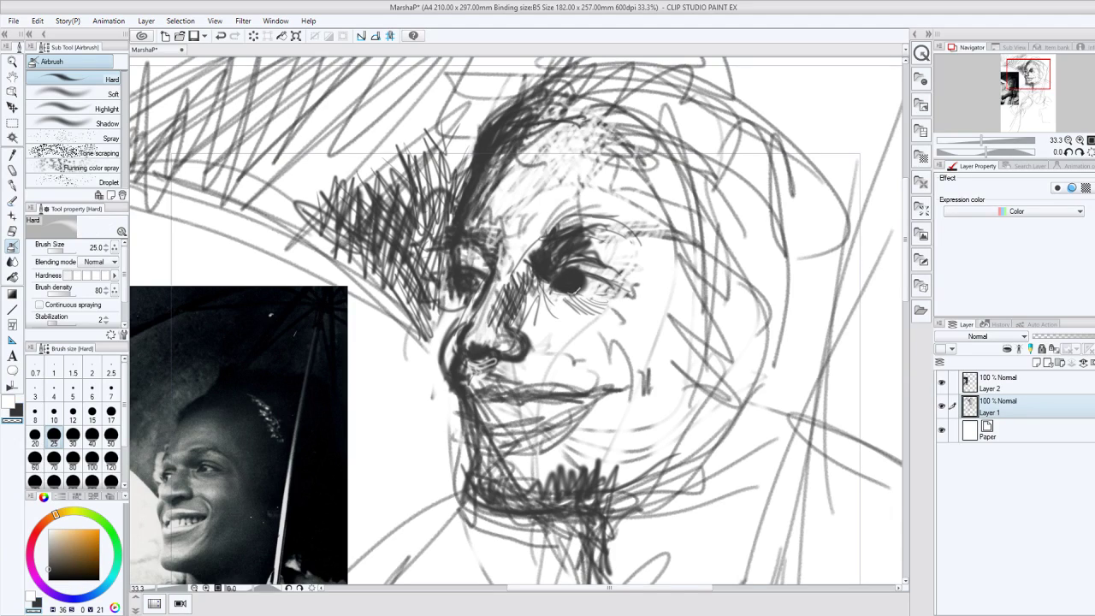
{"action": "mouse_move", "coordinate": [571, 272]}
{"action": "left_mouse_down"}
{"action": "mouse_move", "coordinate": [590, 296]}
{"action": "mouse_move", "coordinate": [574, 280]}
{"action": "mouse_move", "coordinate": [579, 288]}
{"action": "mouse_move", "coordinate": [555, 291]}
{"action": "mouse_move", "coordinate": [616, 290]}
{"action": "left_mouse_up"}
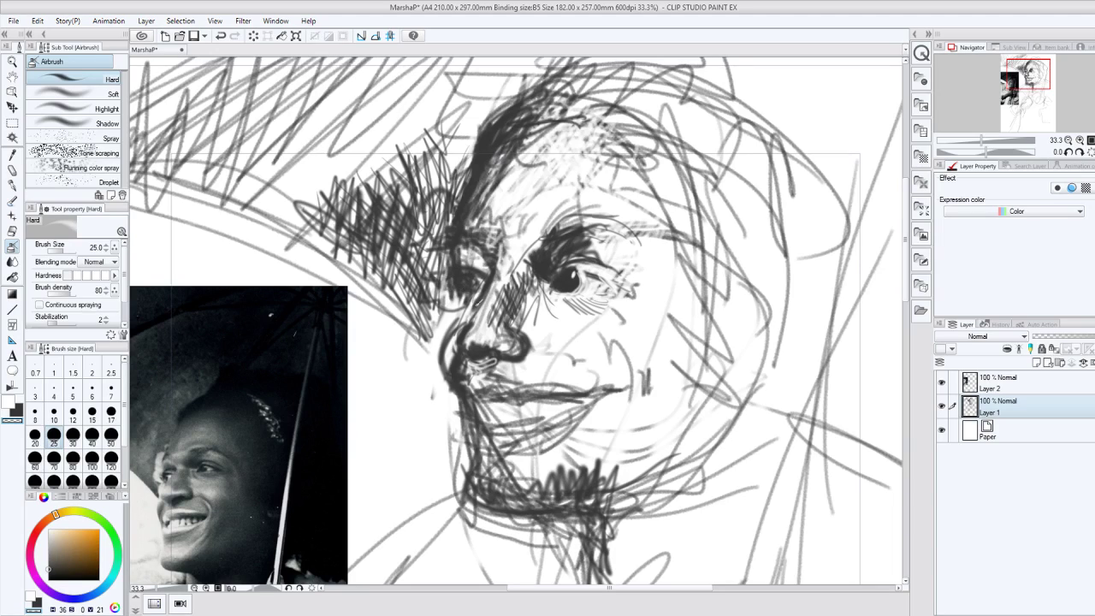
{"action": "mouse_move", "coordinate": [493, 360]}
{"action": "left_mouse_down"}
{"action": "mouse_move", "coordinate": [505, 346]}
{"action": "mouse_move", "coordinate": [494, 362]}
{"action": "mouse_move", "coordinate": [527, 353]}
{"action": "mouse_move", "coordinate": [470, 352]}
{"action": "mouse_move", "coordinate": [492, 342]}
{"action": "left_mouse_up"}
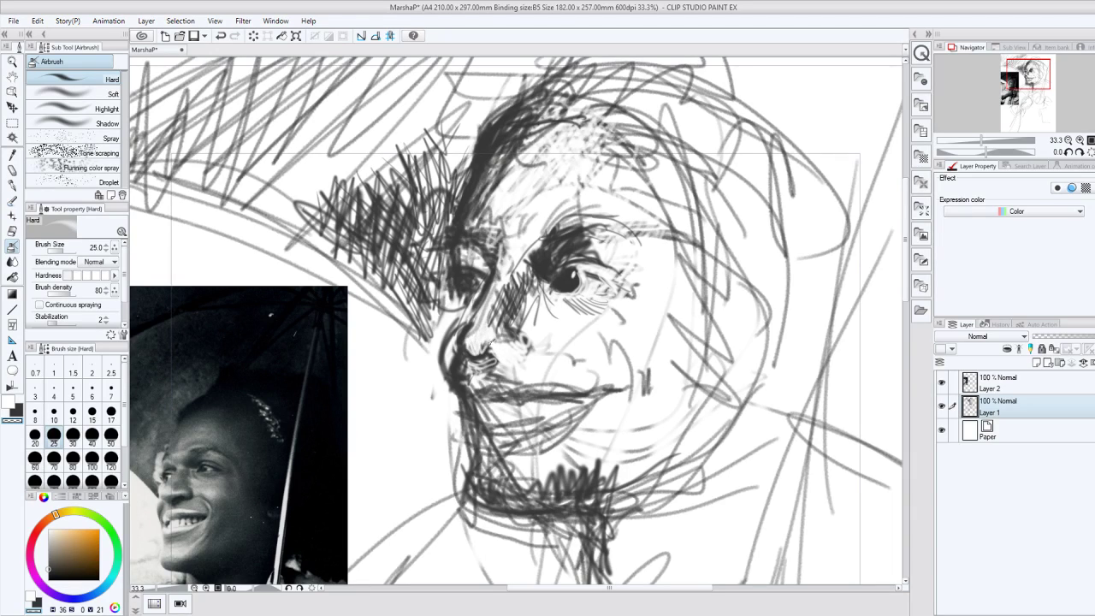
Redraw the nostril and nose underside in the dark colour, and define the far eye's iris and upper lid.
{"action": "left_click", "coordinate": [19, 411]}
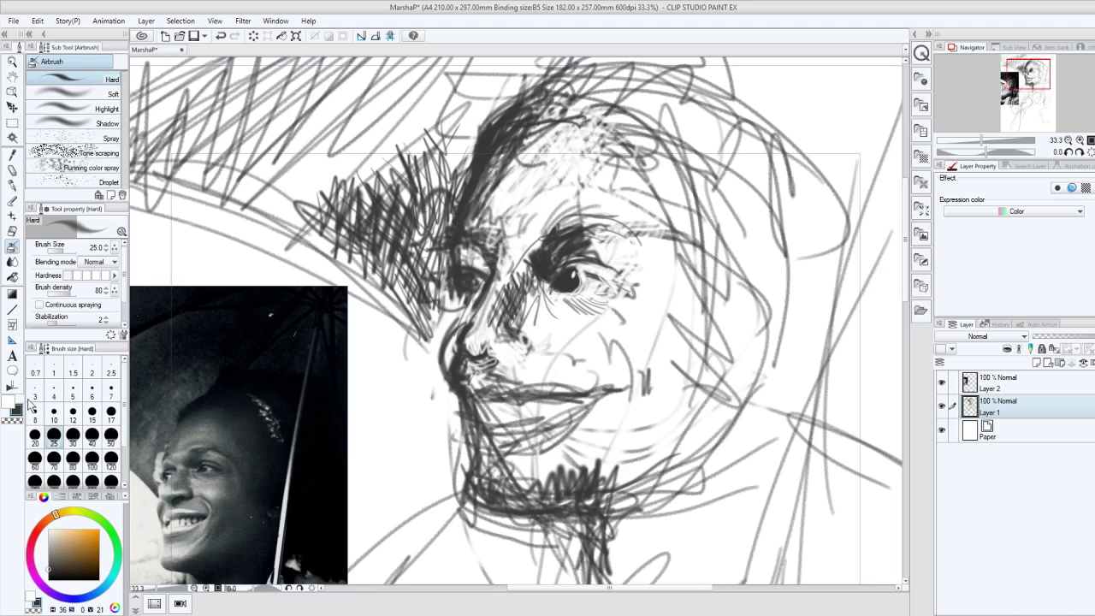
{"action": "mouse_move", "coordinate": [500, 340]}
{"action": "left_mouse_down"}
{"action": "mouse_move", "coordinate": [492, 352]}
{"action": "mouse_move", "coordinate": [527, 344]}
{"action": "mouse_move", "coordinate": [469, 364]}
{"action": "left_mouse_up"}
{"action": "left_click_drag", "start_coordinate": [472, 316], "coordinate": [467, 336]}
{"action": "left_click_drag", "start_coordinate": [490, 255], "coordinate": [481, 264]}
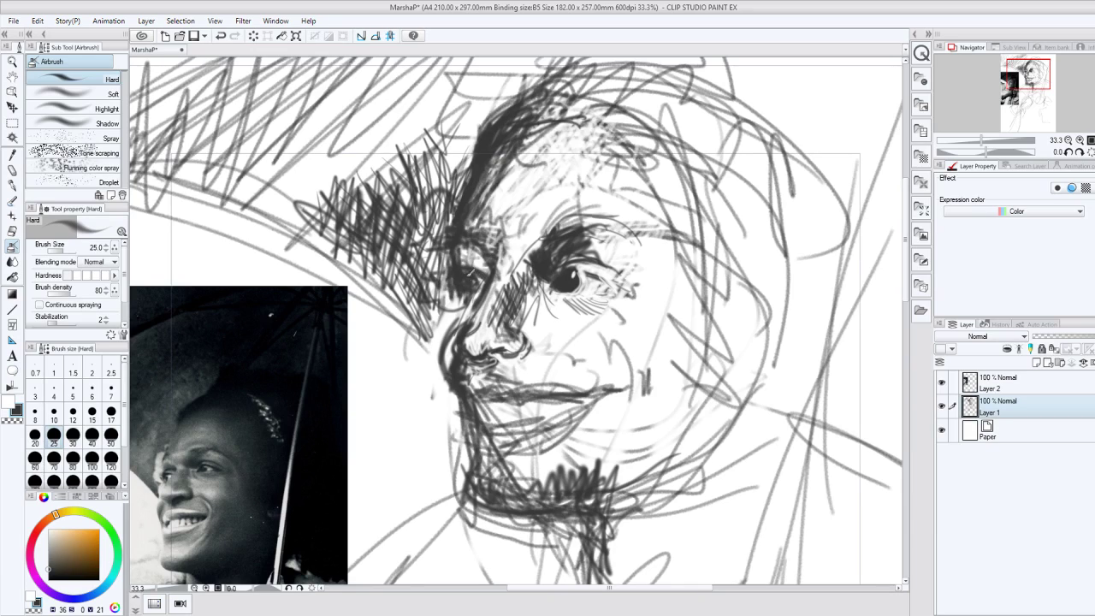
{"action": "left_click_drag", "start_coordinate": [478, 274], "coordinate": [465, 298]}
{"action": "mouse_move", "coordinate": [484, 249]}
{"action": "left_mouse_down"}
{"action": "mouse_move", "coordinate": [454, 264]}
{"action": "mouse_move", "coordinate": [457, 252]}
{"action": "left_mouse_up"}
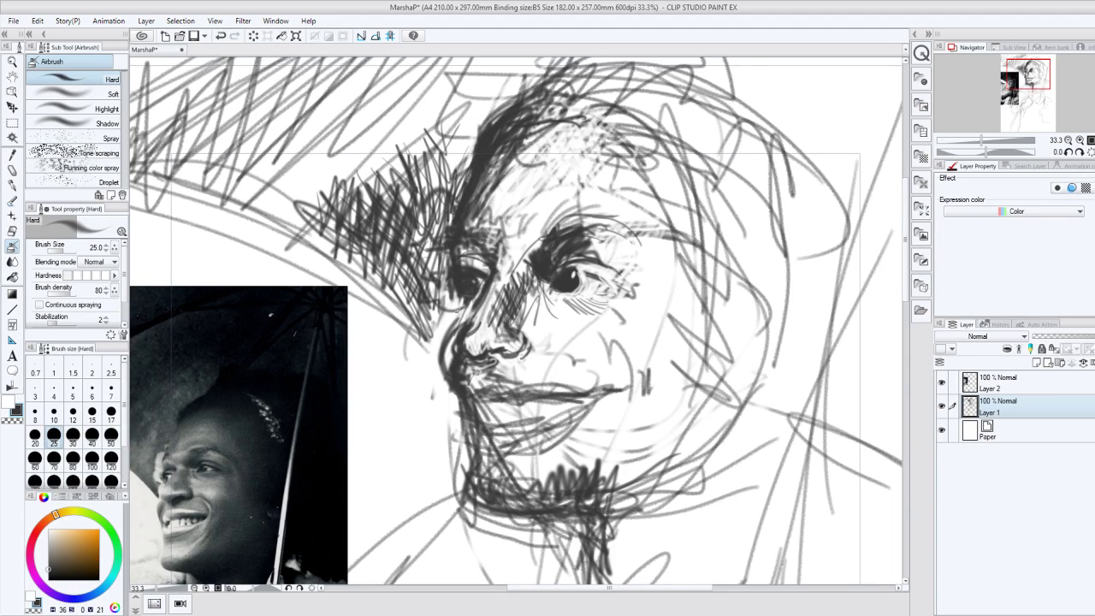
Trim the near eye's iris with transparent airbrush, then outline its lower edge with the For effect line pen at size 12.
{"action": "left_click", "coordinate": [14, 419]}
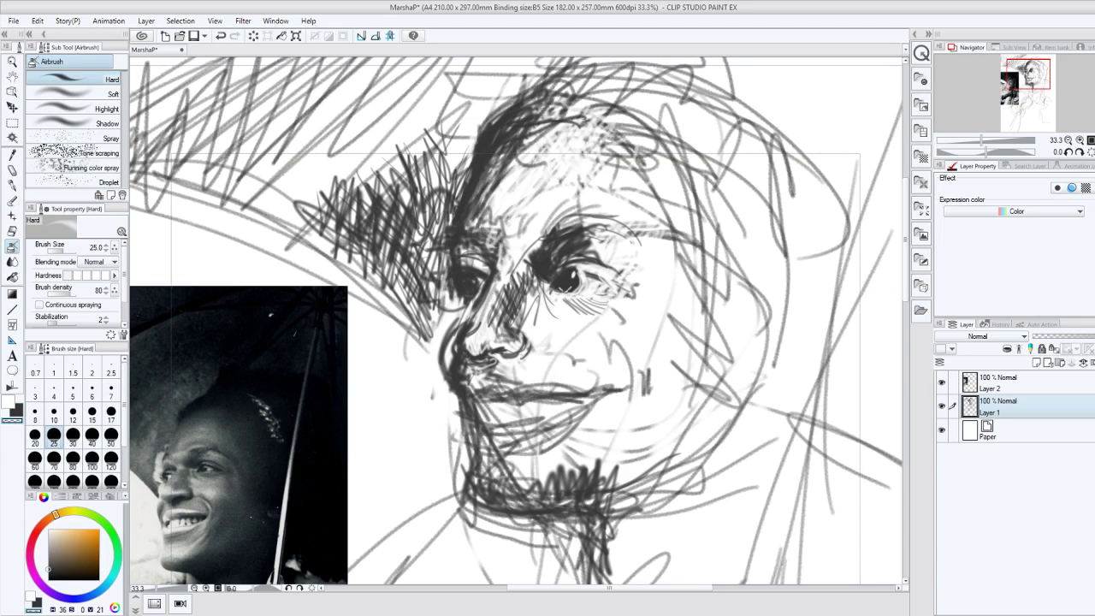
{"action": "left_click_drag", "start_coordinate": [566, 292], "coordinate": [579, 282]}
{"action": "left_click_drag", "start_coordinate": [573, 269], "coordinate": [609, 288]}
{"action": "key", "text": "c"}
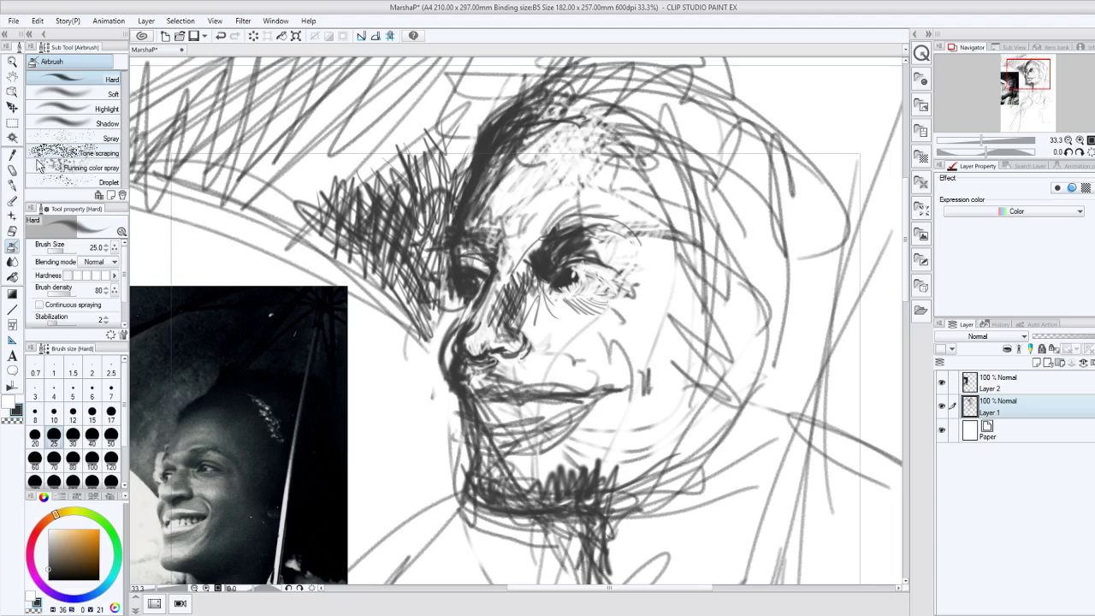
{"action": "key", "text": "p"}
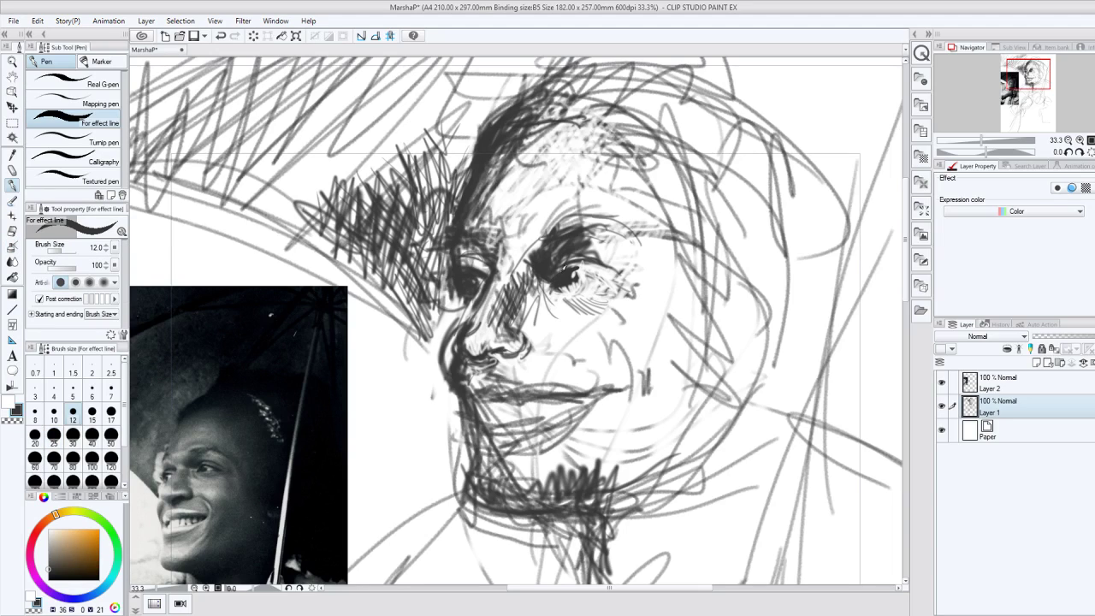
{"action": "left_click_drag", "start_coordinate": [546, 290], "coordinate": [580, 276]}
With the Chalk at size 30, reinforce the nose and mouth profile and stroke along the near jaw.
{"action": "key", "text": "p"}
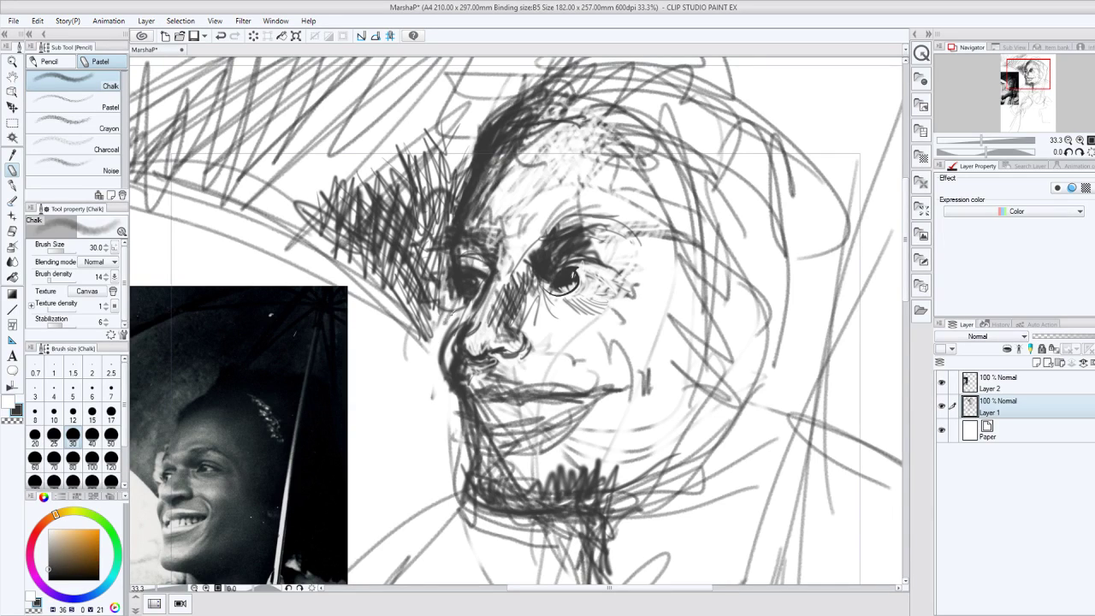
{"action": "mouse_move", "coordinate": [451, 313]}
{"action": "left_mouse_down"}
{"action": "mouse_move", "coordinate": [462, 398]}
{"action": "mouse_move", "coordinate": [494, 413]}
{"action": "left_mouse_up"}
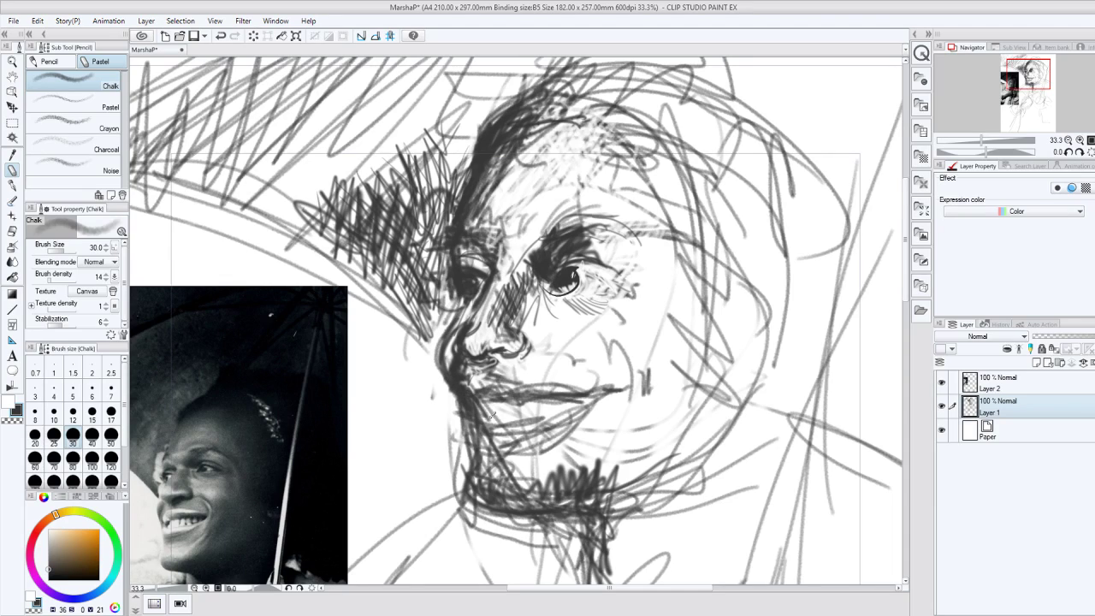
{"action": "mouse_move", "coordinate": [654, 452]}
{"action": "left_mouse_down"}
{"action": "mouse_move", "coordinate": [616, 469]}
{"action": "mouse_move", "coordinate": [674, 419]}
{"action": "left_mouse_up"}
{"action": "left_click_drag", "start_coordinate": [601, 488], "coordinate": [694, 393]}
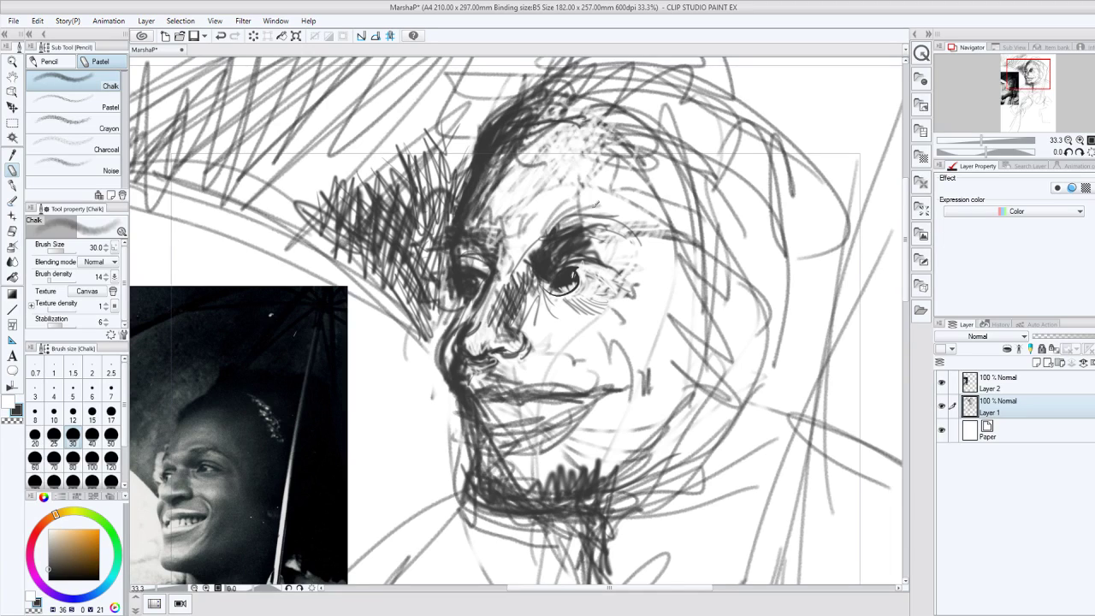
Shade the near temple and upper forehead with diagonal chalk hatching.
{"action": "left_click_drag", "start_coordinate": [597, 204], "coordinate": [668, 141]}
{"action": "left_click_drag", "start_coordinate": [672, 257], "coordinate": [695, 202]}
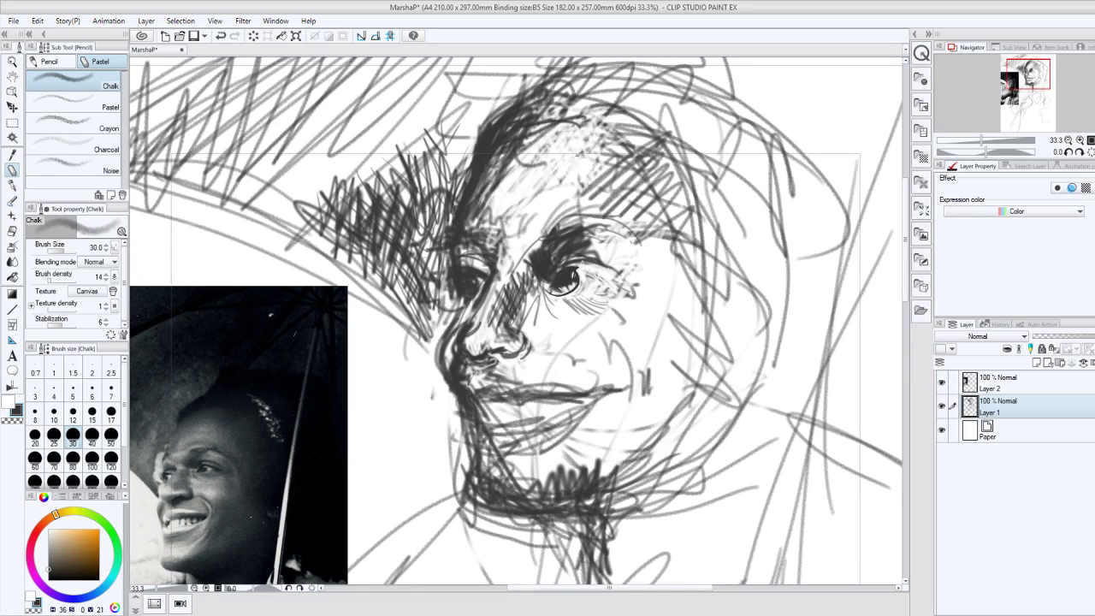
{"action": "mouse_move", "coordinate": [568, 191]}
{"action": "left_mouse_down"}
{"action": "mouse_move", "coordinate": [556, 123]}
{"action": "mouse_move", "coordinate": [584, 111]}
{"action": "mouse_move", "coordinate": [676, 147]}
{"action": "left_mouse_up"}
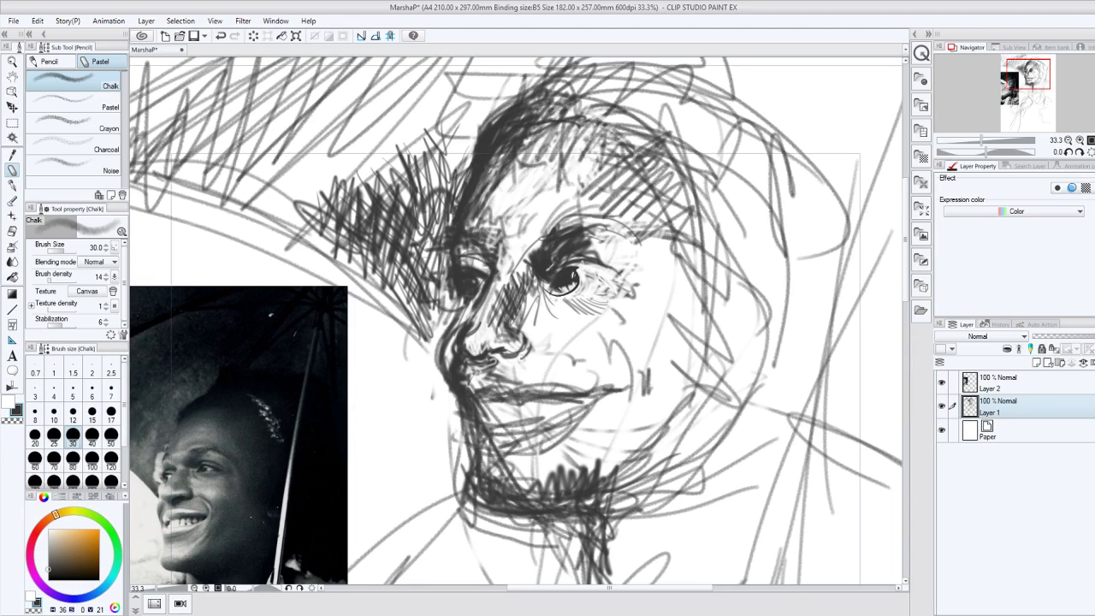
Move the reference photo on Layer 2 down and to the right, and shift the Layer 1 sketch to the right.
{"action": "scroll", "coordinate": [827, 229], "scroll_direction": "down", "scroll_amount": 1}
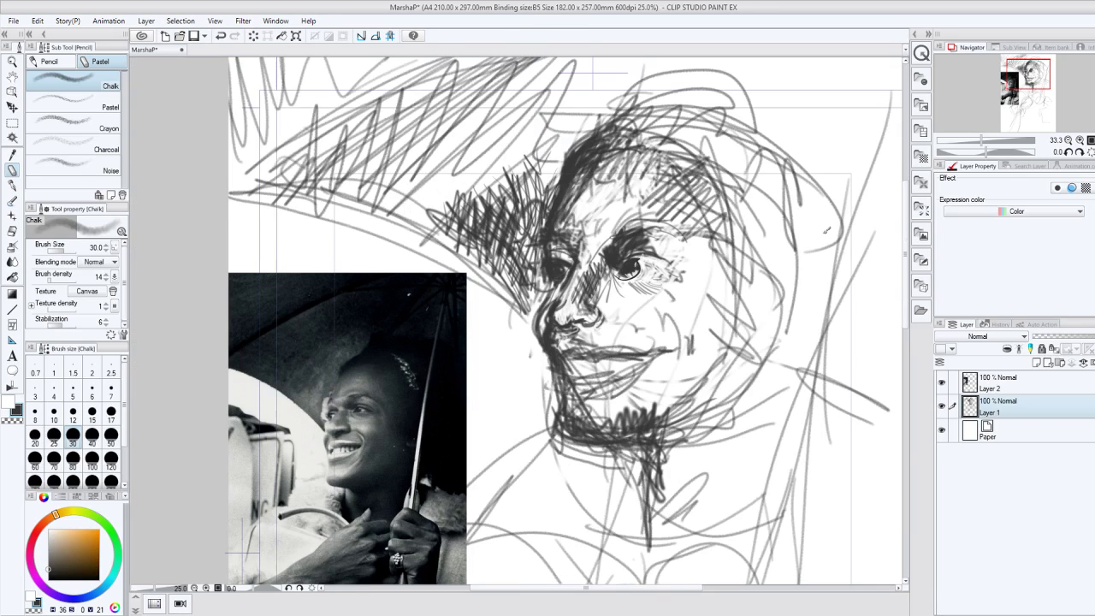
{"action": "scroll", "coordinate": [826, 230], "scroll_direction": "down", "scroll_amount": 2}
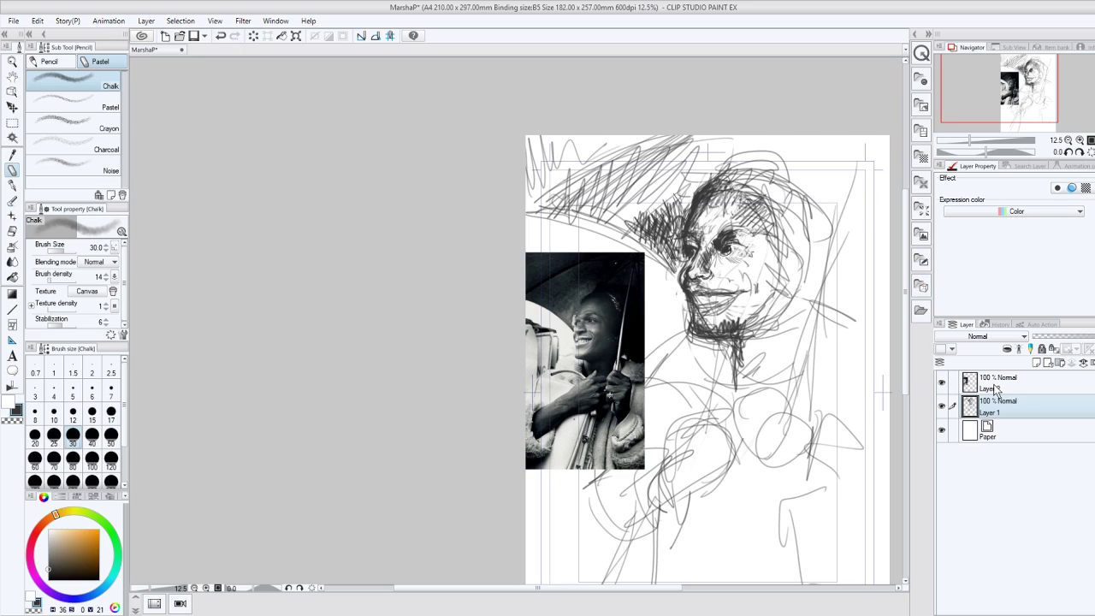
{"action": "left_click", "coordinate": [995, 391]}
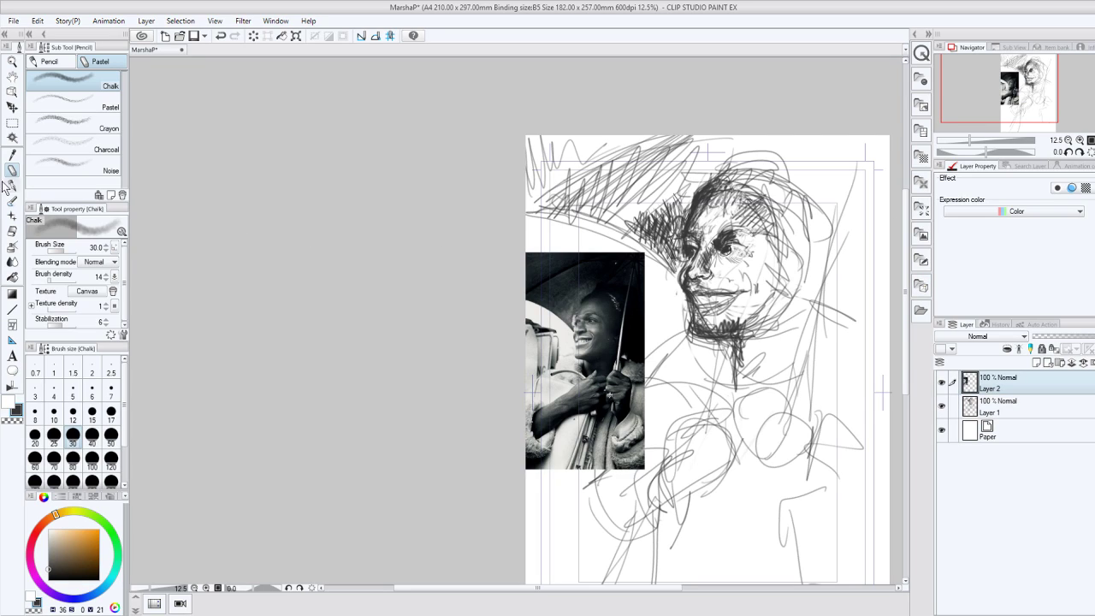
{"action": "left_click", "coordinate": [12, 106]}
{"action": "left_click_drag", "start_coordinate": [578, 312], "coordinate": [601, 349]}
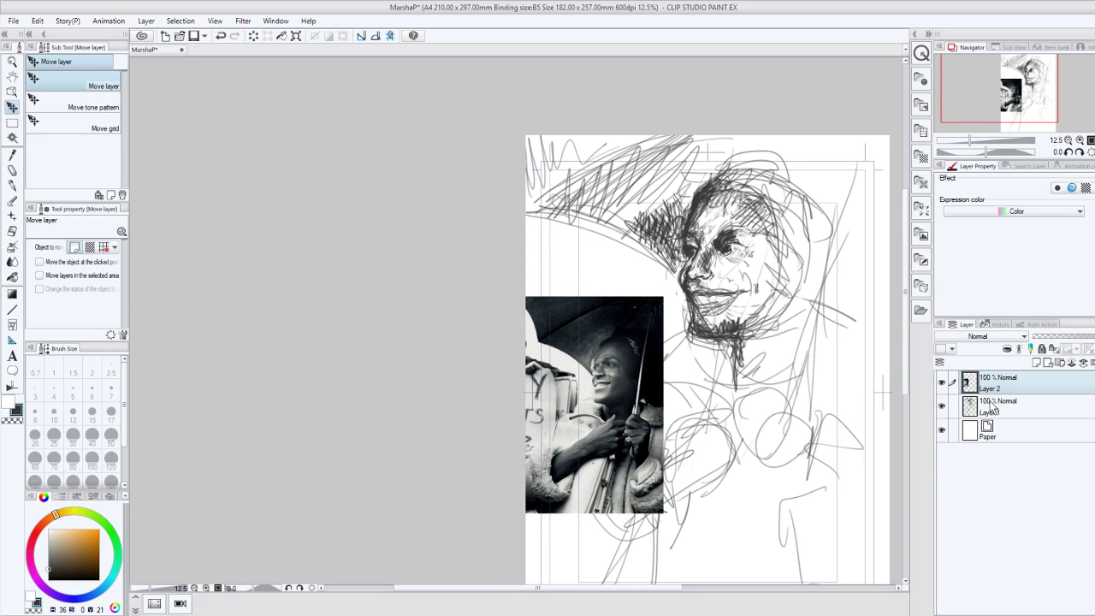
{"action": "left_click", "coordinate": [992, 409]}
{"action": "left_click_drag", "start_coordinate": [822, 351], "coordinate": [860, 353]}
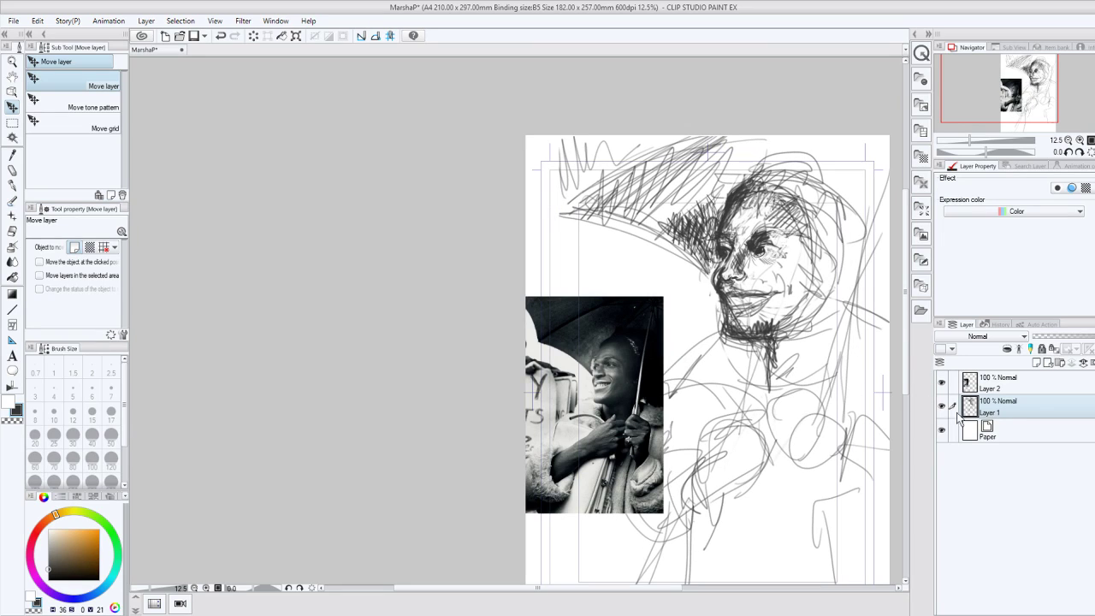
Move the reference photo on Layer 2 to the page's lower right edge and switch back to the Chalk.
{"action": "left_click", "coordinate": [1010, 387]}
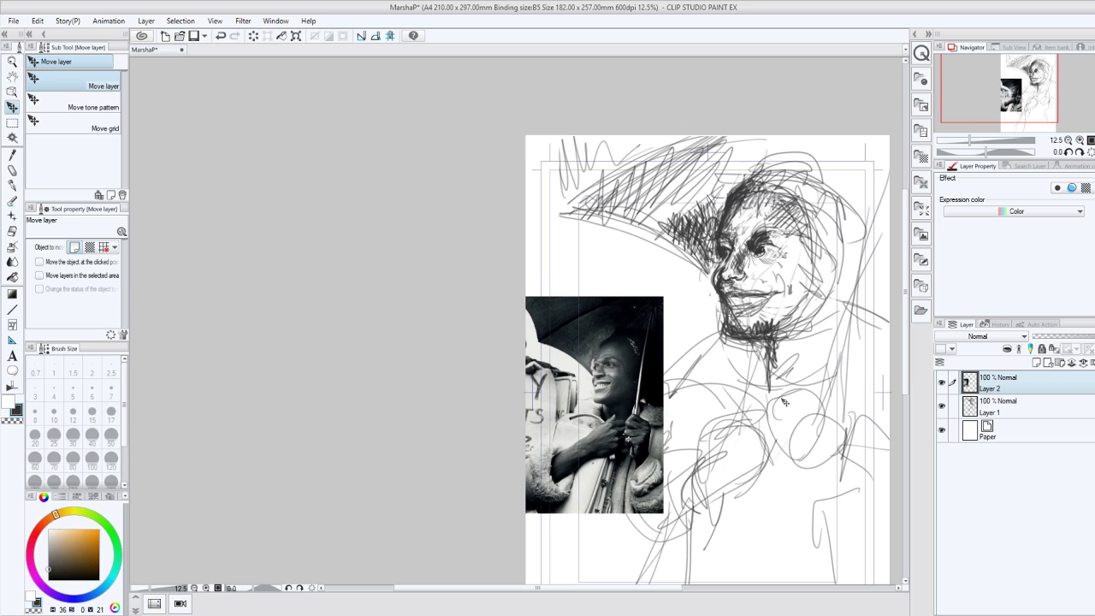
{"action": "left_click_drag", "start_coordinate": [784, 402], "coordinate": [899, 406]}
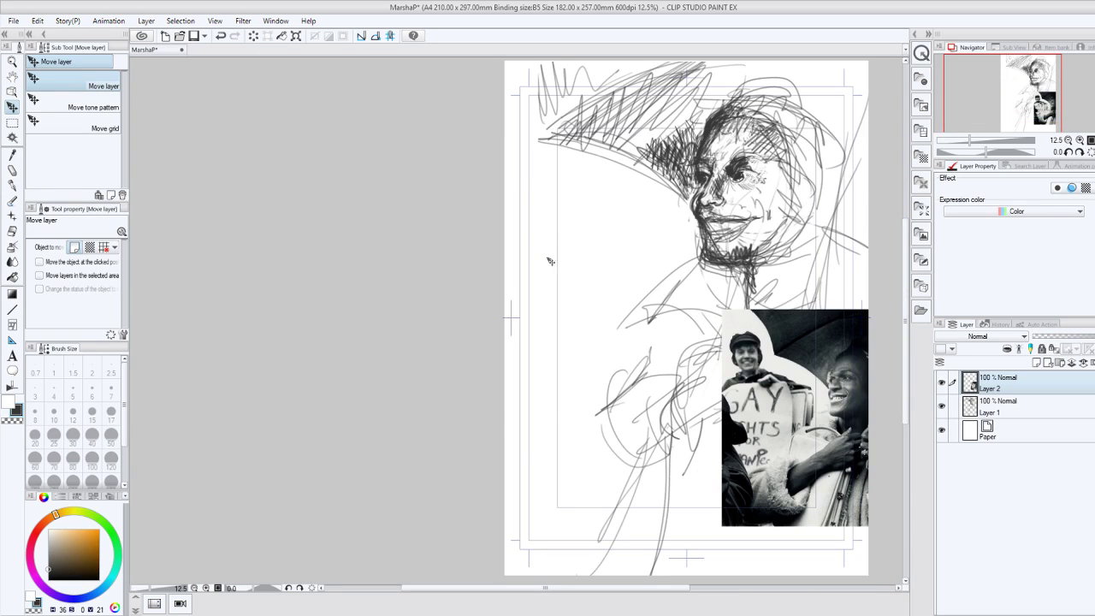
{"action": "left_click", "coordinate": [12, 170]}
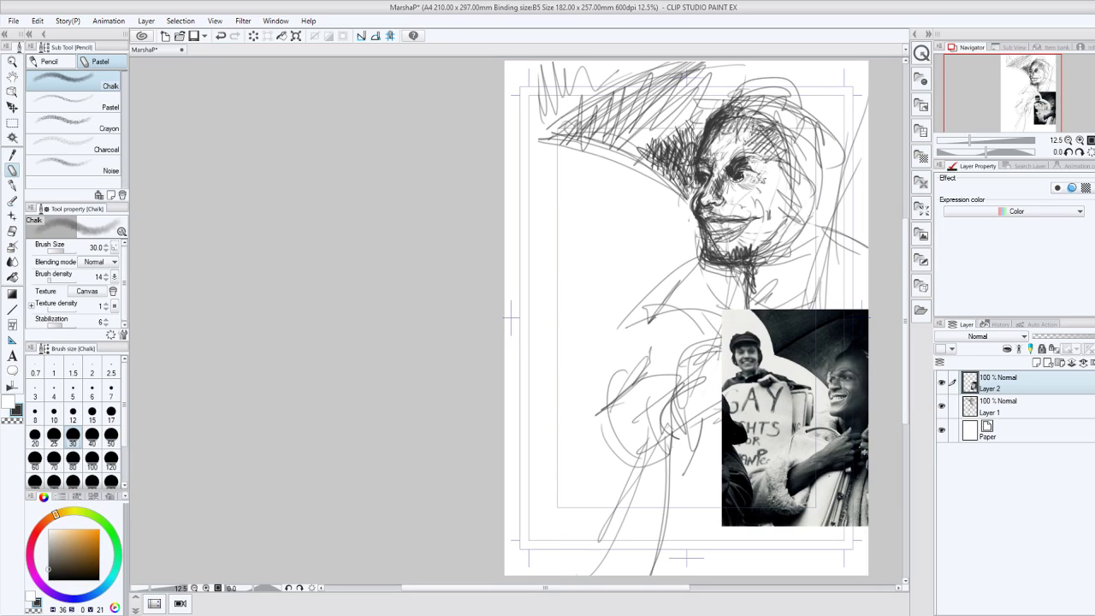
Build up the umbrella canopy with Chalk crosshatching at the page's upper left, including its outer edge.
{"action": "mouse_move", "coordinate": [558, 154]}
{"action": "left_mouse_down"}
{"action": "mouse_move", "coordinate": [606, 114]}
{"action": "mouse_move", "coordinate": [552, 171]}
{"action": "mouse_move", "coordinate": [627, 95]}
{"action": "left_mouse_up"}
{"action": "left_click_drag", "start_coordinate": [619, 184], "coordinate": [657, 156]}
{"action": "mouse_move", "coordinate": [561, 176]}
{"action": "left_mouse_down"}
{"action": "mouse_move", "coordinate": [645, 133]}
{"action": "mouse_move", "coordinate": [579, 133]}
{"action": "left_mouse_up"}
{"action": "mouse_move", "coordinate": [579, 72]}
{"action": "left_mouse_down"}
{"action": "mouse_move", "coordinate": [514, 103]}
{"action": "mouse_move", "coordinate": [597, 96]}
{"action": "left_mouse_up"}
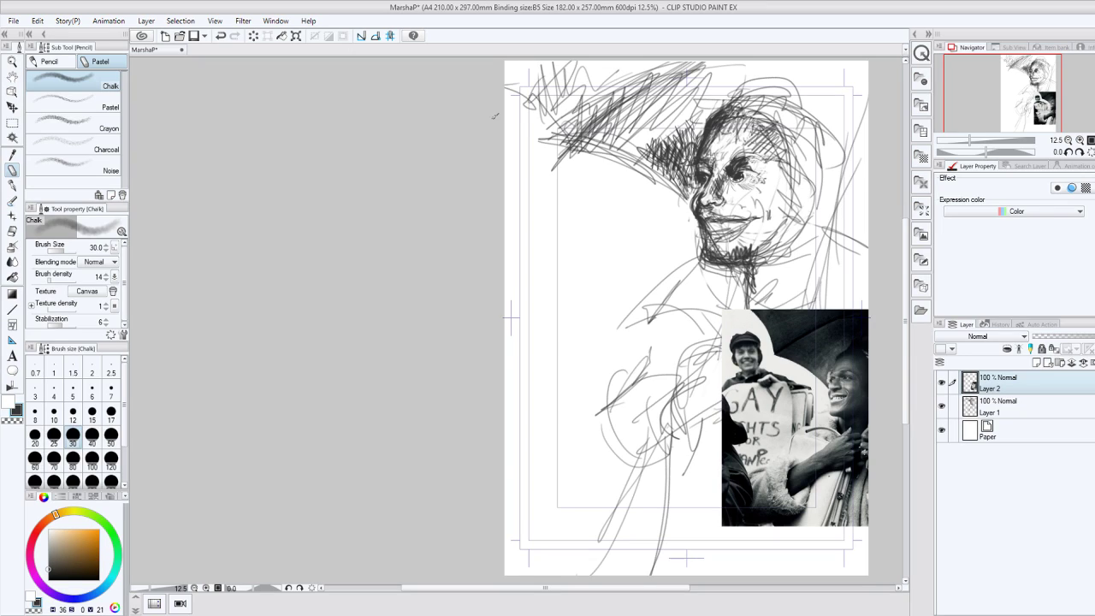
{"action": "mouse_move", "coordinate": [551, 159]}
{"action": "left_mouse_down"}
{"action": "mouse_move", "coordinate": [616, 121]}
{"action": "mouse_move", "coordinate": [628, 134]}
{"action": "left_mouse_up"}
{"action": "left_click_drag", "start_coordinate": [561, 149], "coordinate": [580, 97]}
Sketch the background figure as an oval head above a horizontal shoulder line, with the sign roughed in below.
{"action": "mouse_move", "coordinate": [538, 246]}
{"action": "left_mouse_down"}
{"action": "mouse_move", "coordinate": [566, 169]}
{"action": "mouse_move", "coordinate": [564, 256]}
{"action": "left_mouse_up"}
{"action": "mouse_move", "coordinate": [524, 202]}
{"action": "left_mouse_down"}
{"action": "mouse_move", "coordinate": [570, 259]}
{"action": "mouse_move", "coordinate": [582, 179]}
{"action": "mouse_move", "coordinate": [532, 185]}
{"action": "mouse_move", "coordinate": [585, 183]}
{"action": "mouse_move", "coordinate": [573, 254]}
{"action": "mouse_move", "coordinate": [555, 255]}
{"action": "mouse_move", "coordinate": [615, 277]}
{"action": "mouse_move", "coordinate": [592, 351]}
{"action": "left_mouse_up"}
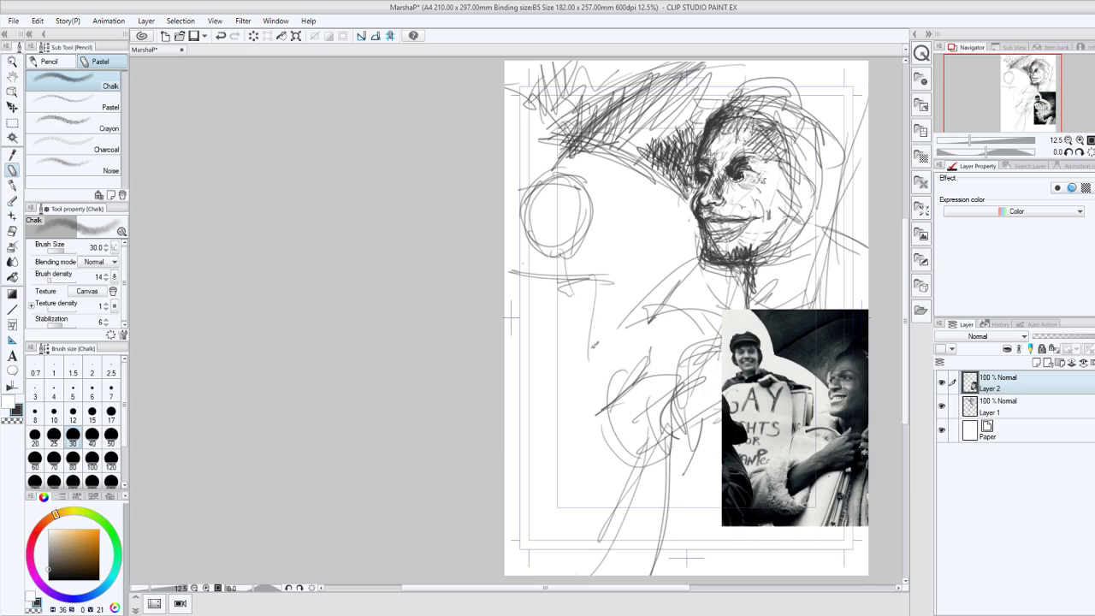
Draw the sign's vertical edge, a rounded hand shape near the page's left edge and long tapering strokes below it.
{"action": "left_click_drag", "start_coordinate": [625, 267], "coordinate": [618, 385]}
{"action": "left_click_drag", "start_coordinate": [620, 256], "coordinate": [620, 284]}
{"action": "mouse_move", "coordinate": [505, 301]}
{"action": "left_mouse_down"}
{"action": "mouse_move", "coordinate": [529, 313]}
{"action": "mouse_move", "coordinate": [530, 338]}
{"action": "mouse_move", "coordinate": [513, 304]}
{"action": "mouse_move", "coordinate": [547, 380]}
{"action": "mouse_move", "coordinate": [564, 352]}
{"action": "left_mouse_up"}
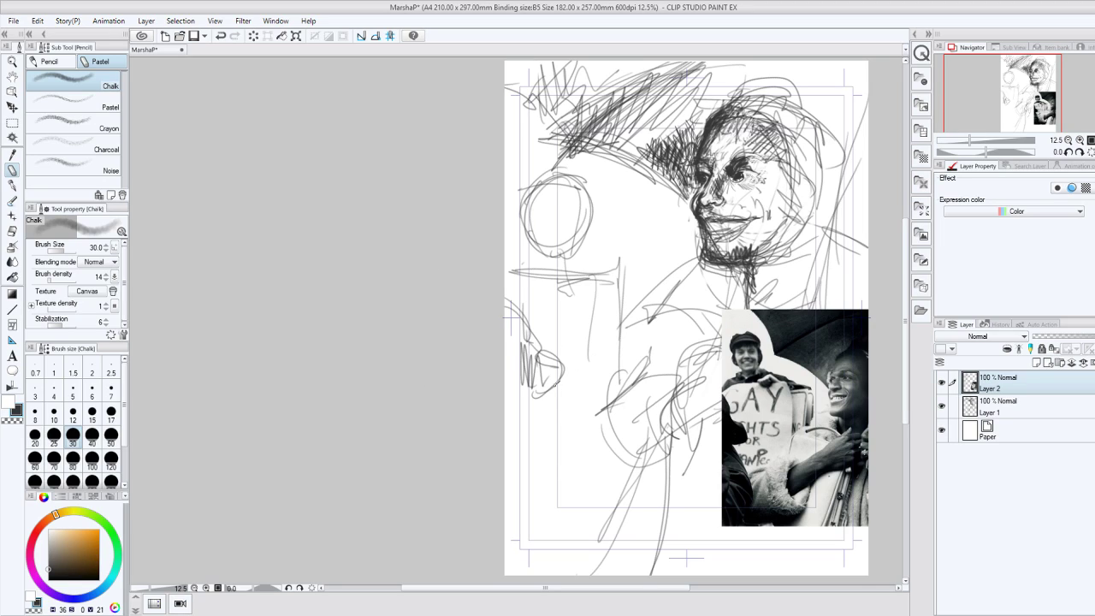
{"action": "left_click_drag", "start_coordinate": [539, 393], "coordinate": [563, 479]}
{"action": "left_click_drag", "start_coordinate": [514, 377], "coordinate": [555, 507]}
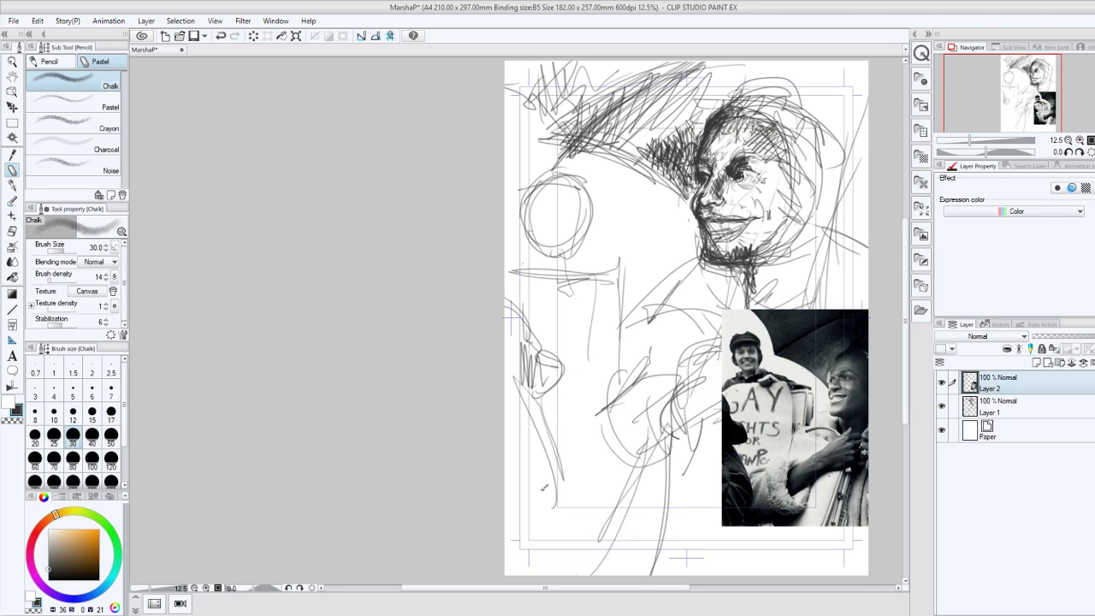
{"action": "left_click_drag", "start_coordinate": [550, 444], "coordinate": [529, 517]}
Sketch the background figure's cap and simple facial features, undo the last stroke and save the file.
{"action": "mouse_move", "coordinate": [540, 224]}
{"action": "left_mouse_down"}
{"action": "mouse_move", "coordinate": [567, 221]}
{"action": "mouse_move", "coordinate": [542, 198]}
{"action": "mouse_move", "coordinate": [569, 198]}
{"action": "left_mouse_up"}
{"action": "mouse_move", "coordinate": [556, 219]}
{"action": "left_mouse_down"}
{"action": "mouse_move", "coordinate": [582, 176]}
{"action": "mouse_move", "coordinate": [587, 188]}
{"action": "mouse_move", "coordinate": [547, 157]}
{"action": "left_mouse_up"}
{"action": "mouse_move", "coordinate": [551, 161]}
{"action": "left_mouse_down"}
{"action": "mouse_move", "coordinate": [562, 153]}
{"action": "mouse_move", "coordinate": [581, 183]}
{"action": "left_mouse_up"}
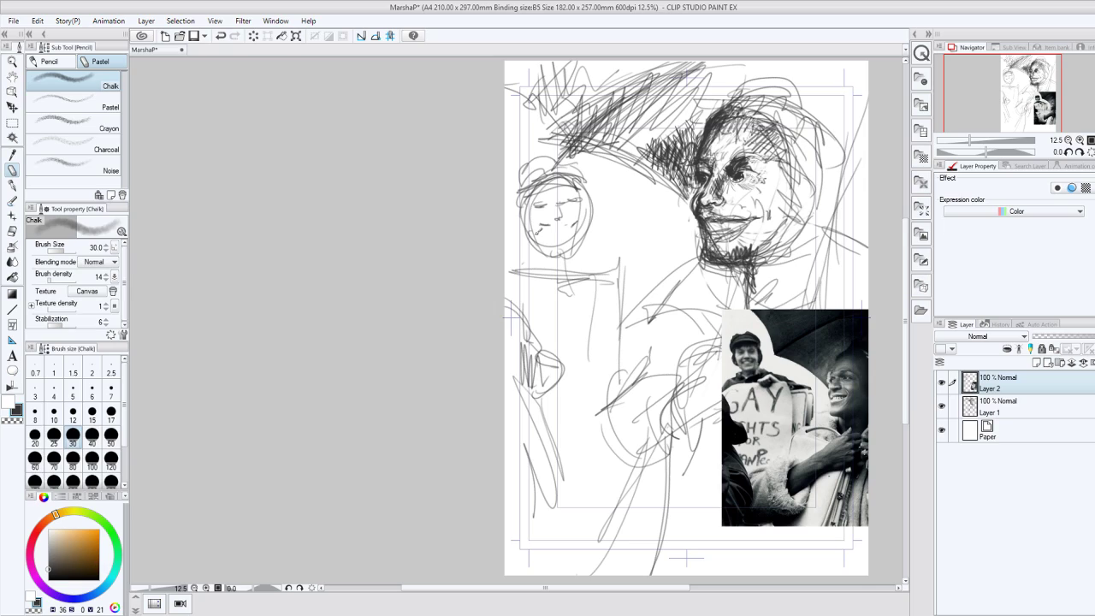
{"action": "key", "text": "ctrl+z"}
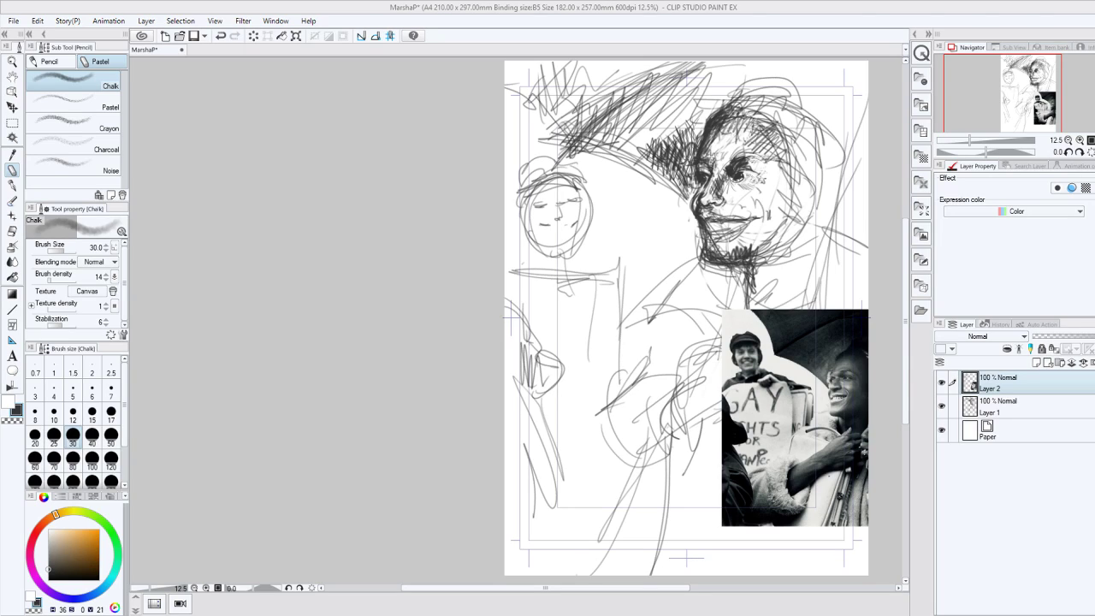
{"action": "key", "text": "ctrl+s"}
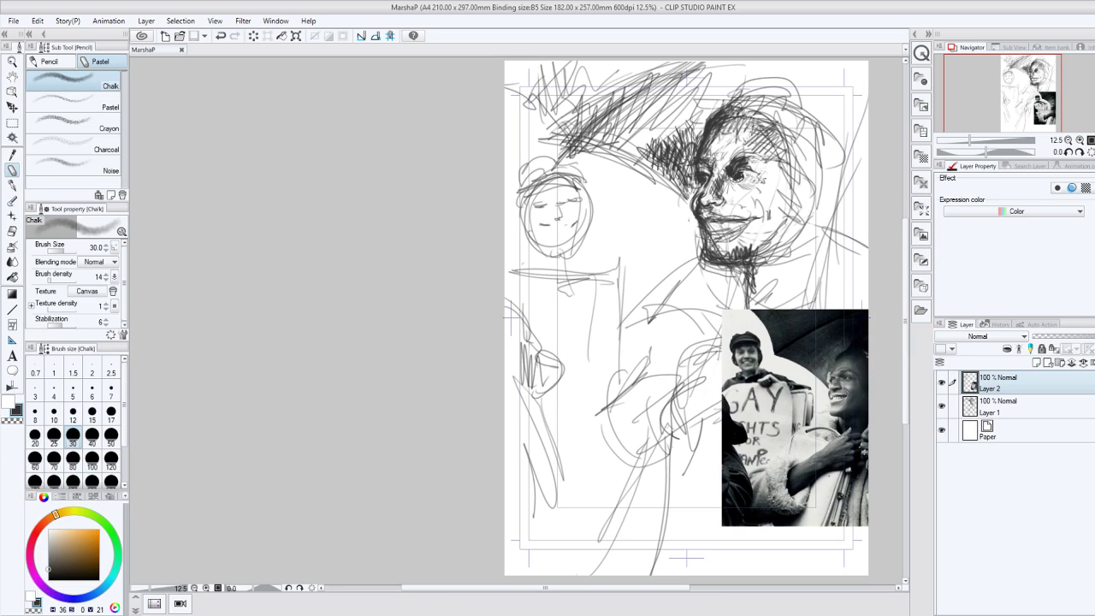
Lock Layer 2 and make Layer 1 the active drawing layer.
{"action": "left_click_drag", "start_coordinate": [509, 184], "coordinate": [515, 189]}
{"action": "left_click", "coordinate": [1040, 349]}
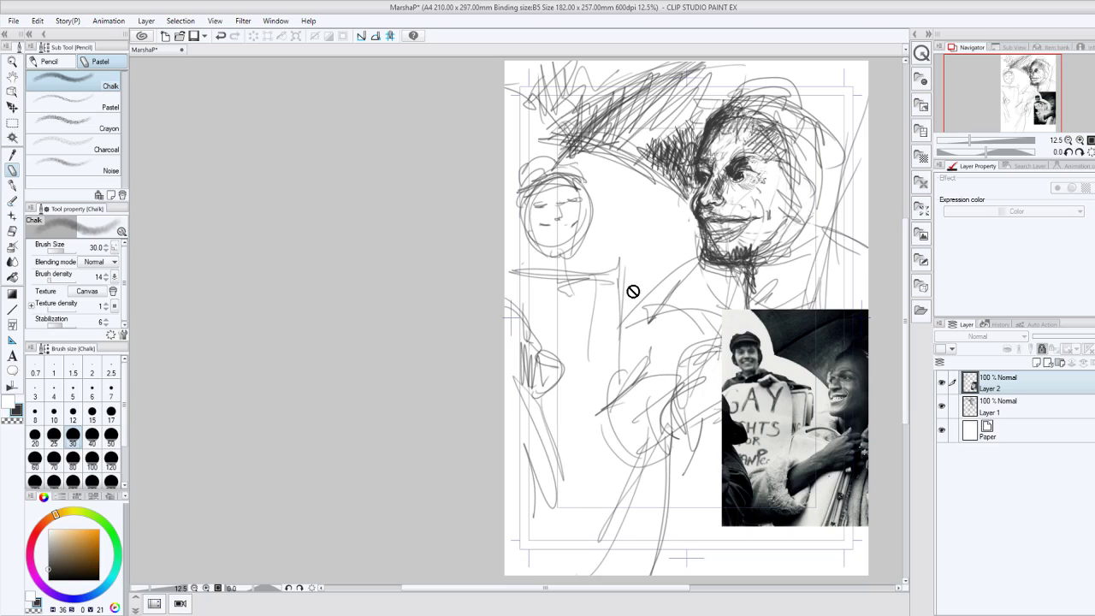
{"action": "left_click", "coordinate": [998, 406]}
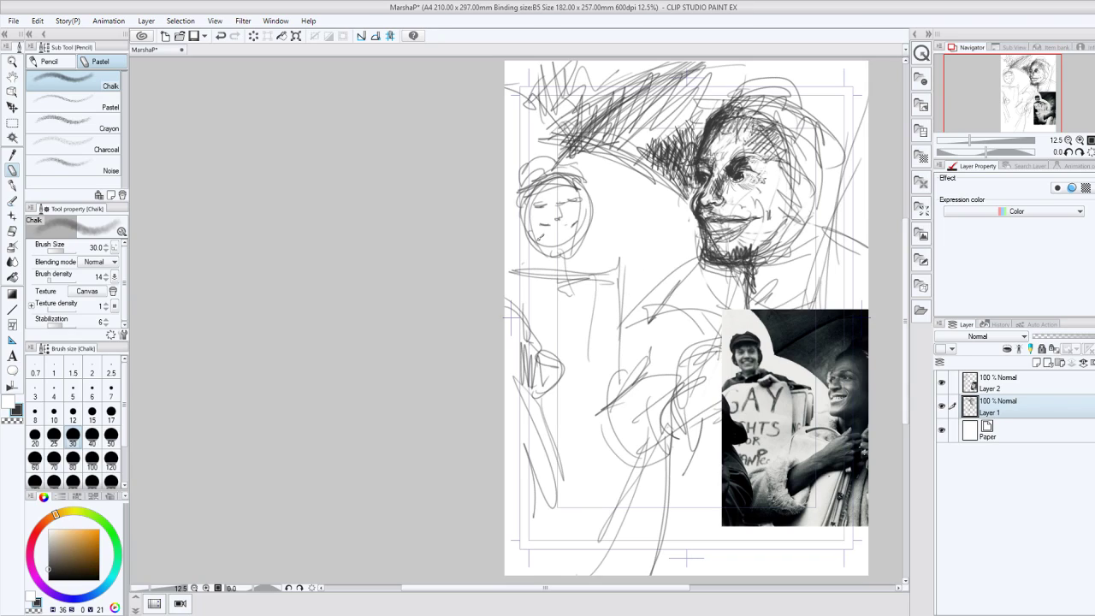
Hatch the background figure's shoulders, outline the rounded hand beside the sign and add hair strokes beside the face.
{"action": "mouse_move", "coordinate": [504, 267]}
{"action": "left_mouse_down"}
{"action": "mouse_move", "coordinate": [587, 272]}
{"action": "mouse_move", "coordinate": [513, 290]}
{"action": "mouse_move", "coordinate": [632, 317]}
{"action": "mouse_move", "coordinate": [599, 335]}
{"action": "mouse_move", "coordinate": [604, 351]}
{"action": "mouse_move", "coordinate": [592, 344]}
{"action": "mouse_move", "coordinate": [625, 316]}
{"action": "mouse_move", "coordinate": [613, 342]}
{"action": "mouse_move", "coordinate": [599, 301]}
{"action": "mouse_move", "coordinate": [608, 344]}
{"action": "left_mouse_up"}
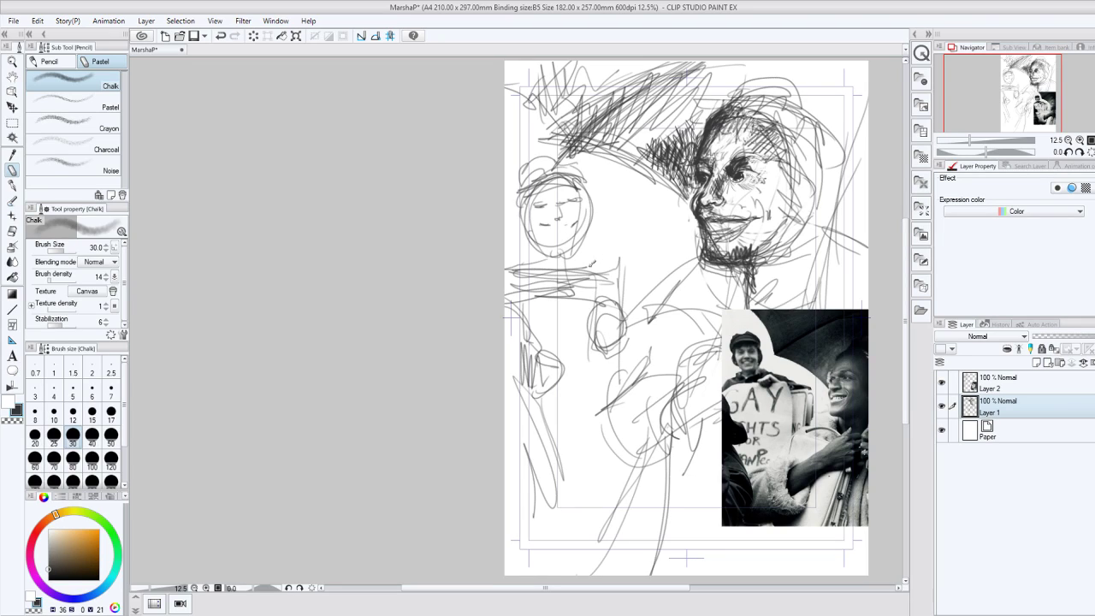
{"action": "mouse_move", "coordinate": [525, 267]}
{"action": "left_mouse_down"}
{"action": "mouse_move", "coordinate": [599, 282]}
{"action": "mouse_move", "coordinate": [565, 287]}
{"action": "mouse_move", "coordinate": [573, 301]}
{"action": "mouse_move", "coordinate": [517, 277]}
{"action": "mouse_move", "coordinate": [589, 281]}
{"action": "left_mouse_up"}
{"action": "mouse_move", "coordinate": [537, 248]}
{"action": "left_mouse_down"}
{"action": "mouse_move", "coordinate": [546, 268]}
{"action": "mouse_move", "coordinate": [533, 267]}
{"action": "left_mouse_up"}
{"action": "left_click_drag", "start_coordinate": [525, 214], "coordinate": [531, 232]}
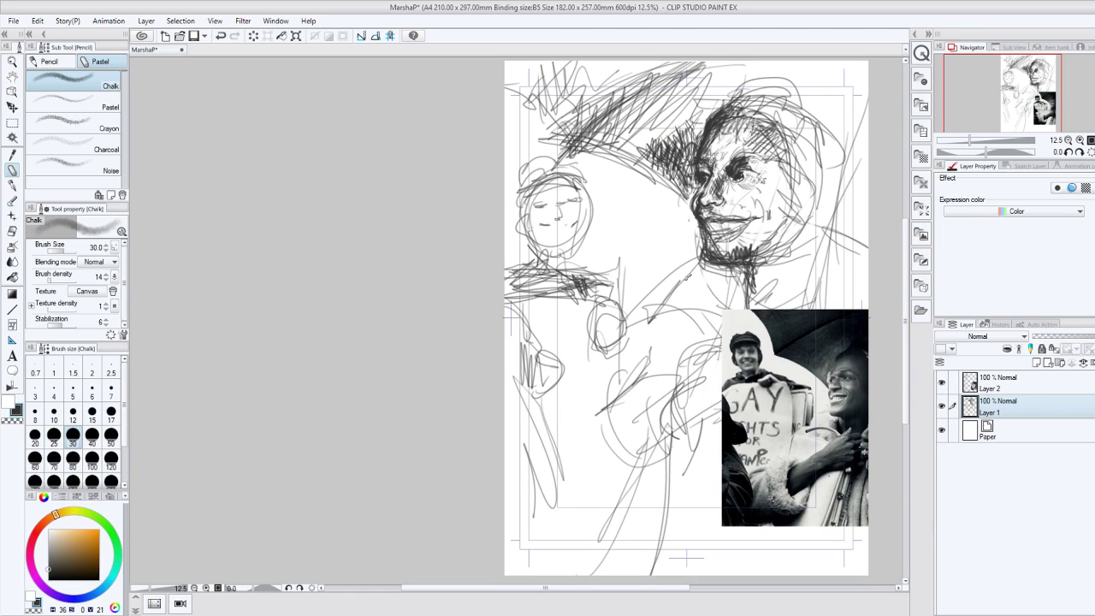
Strengthen the near figure's shoulder and arm contour down to the elbow beside the sign.
{"action": "left_click_drag", "start_coordinate": [683, 267], "coordinate": [630, 307]}
{"action": "left_click_drag", "start_coordinate": [684, 267], "coordinate": [597, 416]}
{"action": "left_click_drag", "start_coordinate": [626, 309], "coordinate": [639, 292]}
{"action": "mouse_move", "coordinate": [576, 257]}
{"action": "left_mouse_down"}
{"action": "mouse_move", "coordinate": [625, 281]}
{"action": "mouse_move", "coordinate": [588, 296]}
{"action": "left_mouse_up"}
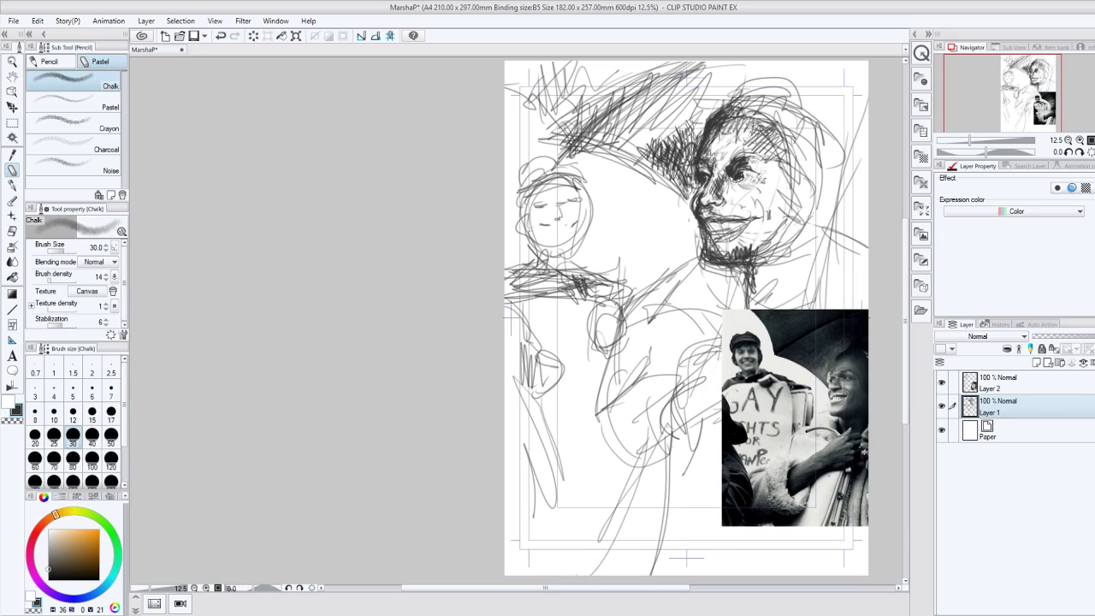
Darken the umbrella canopy with dense diagonal and vertical chalk hatching across the page's upper left.
{"action": "left_click_drag", "start_coordinate": [672, 130], "coordinate": [663, 136]}
{"action": "mouse_move", "coordinate": [510, 69]}
{"action": "left_mouse_down"}
{"action": "mouse_move", "coordinate": [579, 135]}
{"action": "mouse_move", "coordinate": [565, 123]}
{"action": "mouse_move", "coordinate": [590, 81]}
{"action": "mouse_move", "coordinate": [611, 94]}
{"action": "mouse_move", "coordinate": [610, 107]}
{"action": "mouse_move", "coordinate": [631, 78]}
{"action": "left_mouse_up"}
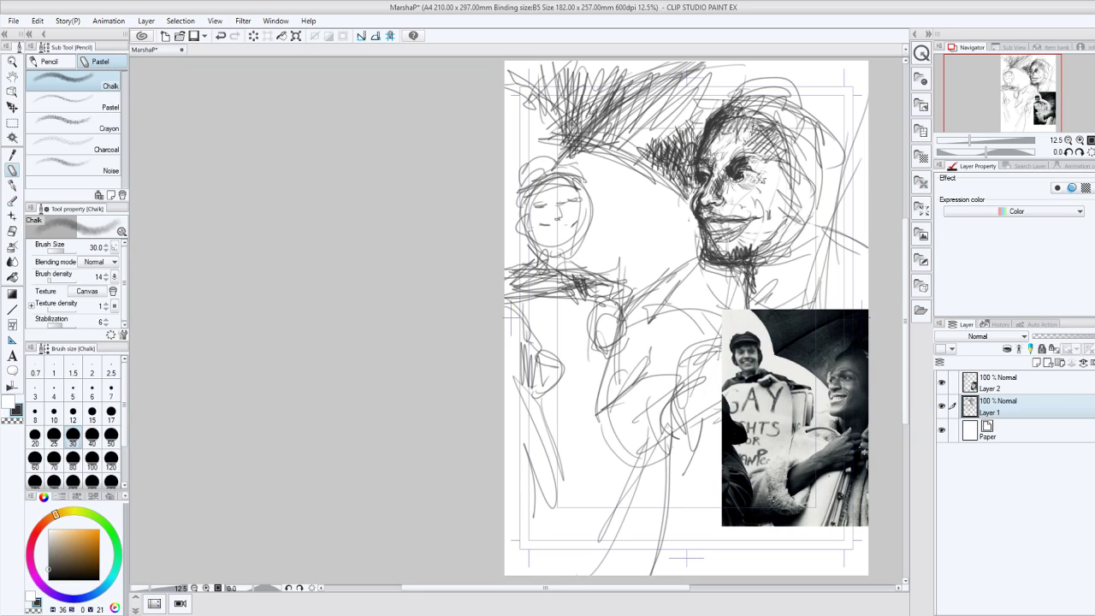
{"action": "mouse_move", "coordinate": [582, 133]}
{"action": "left_mouse_down"}
{"action": "mouse_move", "coordinate": [609, 96]}
{"action": "mouse_move", "coordinate": [618, 154]}
{"action": "mouse_move", "coordinate": [632, 95]}
{"action": "mouse_move", "coordinate": [642, 150]}
{"action": "left_mouse_up"}
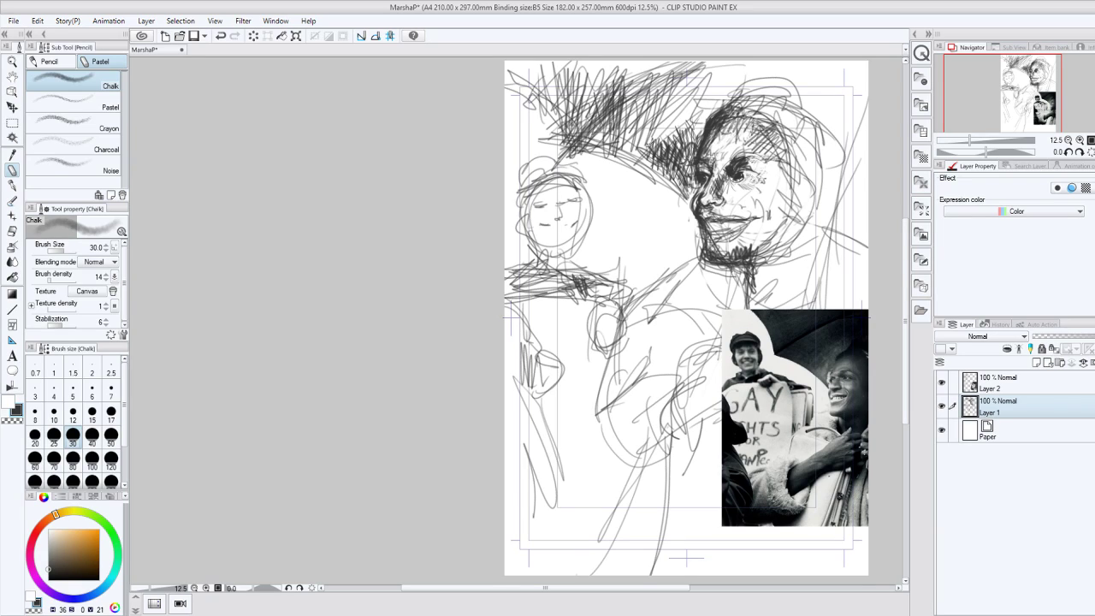
{"action": "left_click_drag", "start_coordinate": [710, 74], "coordinate": [590, 151]}
{"action": "mouse_move", "coordinate": [666, 162]}
{"action": "left_mouse_down"}
{"action": "mouse_move", "coordinate": [570, 148]}
{"action": "mouse_move", "coordinate": [539, 92]}
{"action": "mouse_move", "coordinate": [580, 121]}
{"action": "left_mouse_up"}
{"action": "mouse_move", "coordinate": [599, 74]}
{"action": "left_mouse_down"}
{"action": "mouse_move", "coordinate": [563, 133]}
{"action": "mouse_move", "coordinate": [571, 128]}
{"action": "left_mouse_up"}
{"action": "left_click_drag", "start_coordinate": [615, 77], "coordinate": [580, 130]}
{"action": "mouse_move", "coordinate": [640, 87]}
{"action": "left_mouse_down"}
{"action": "mouse_move", "coordinate": [616, 149]}
{"action": "mouse_move", "coordinate": [640, 137]}
{"action": "left_mouse_up"}
{"action": "left_click_drag", "start_coordinate": [611, 62], "coordinate": [609, 90]}
{"action": "left_click_drag", "start_coordinate": [635, 107], "coordinate": [624, 119]}
{"action": "left_click_drag", "start_coordinate": [637, 76], "coordinate": [623, 125]}
{"action": "left_click_drag", "start_coordinate": [628, 51], "coordinate": [618, 100]}
{"action": "left_click_drag", "start_coordinate": [638, 60], "coordinate": [635, 126]}
{"action": "left_click_drag", "start_coordinate": [633, 62], "coordinate": [630, 96]}
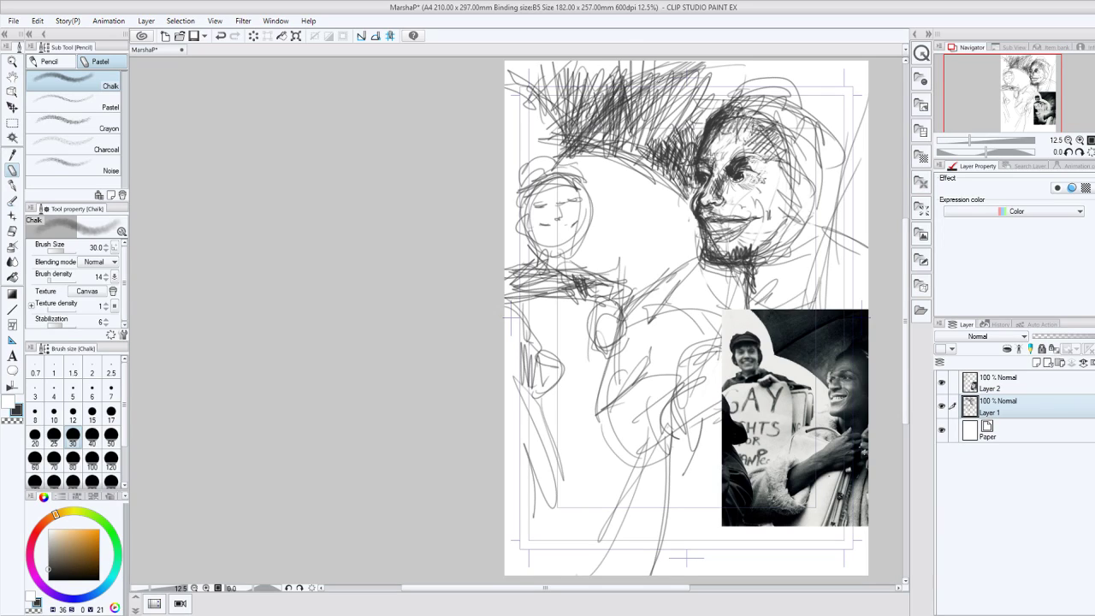
Add chalk shading around the near figure's mouth, cheek, forehead and hairline.
{"action": "left_click_drag", "start_coordinate": [673, 588], "coordinate": [717, 591]}
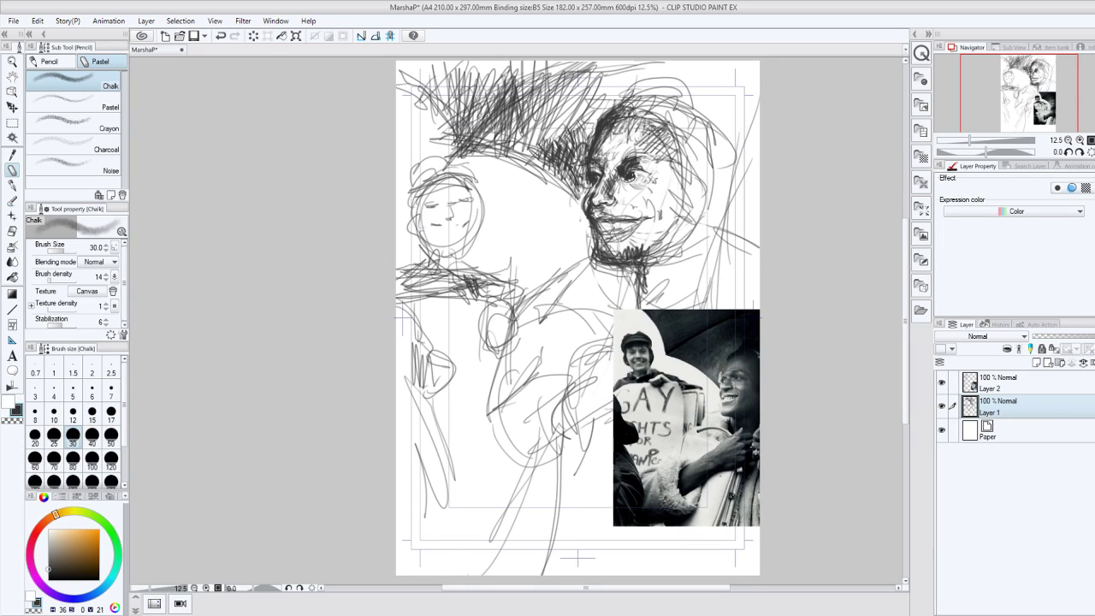
{"action": "left_click_drag", "start_coordinate": [604, 231], "coordinate": [671, 253]}
{"action": "mouse_move", "coordinate": [673, 202]}
{"action": "left_mouse_down"}
{"action": "mouse_move", "coordinate": [655, 244]}
{"action": "mouse_move", "coordinate": [651, 211]}
{"action": "left_mouse_up"}
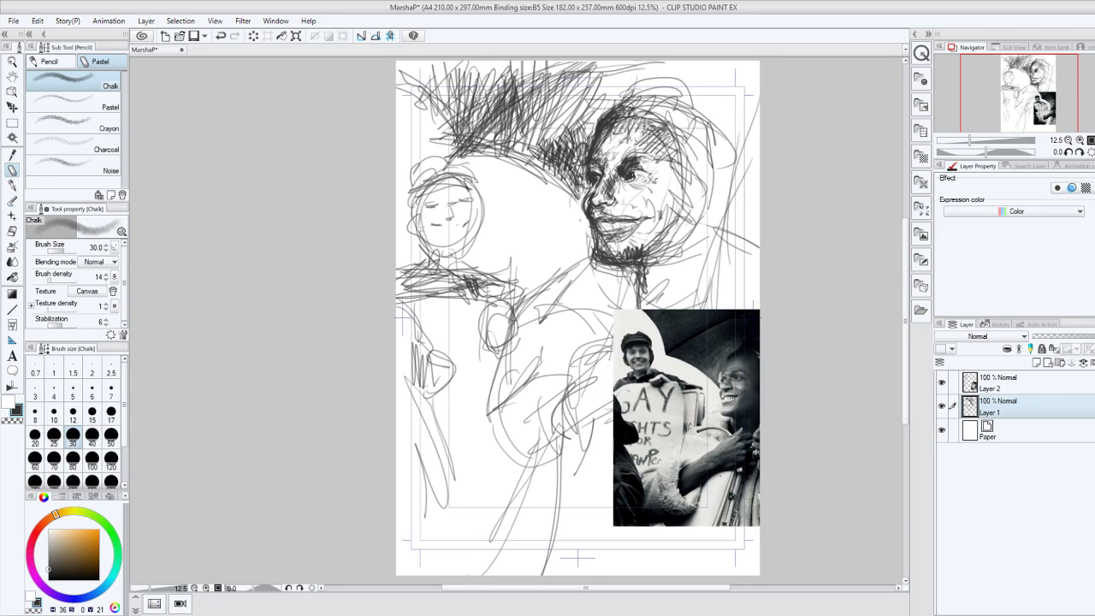
{"action": "mouse_move", "coordinate": [663, 201]}
{"action": "left_mouse_down"}
{"action": "mouse_move", "coordinate": [679, 152]}
{"action": "mouse_move", "coordinate": [661, 168]}
{"action": "left_mouse_up"}
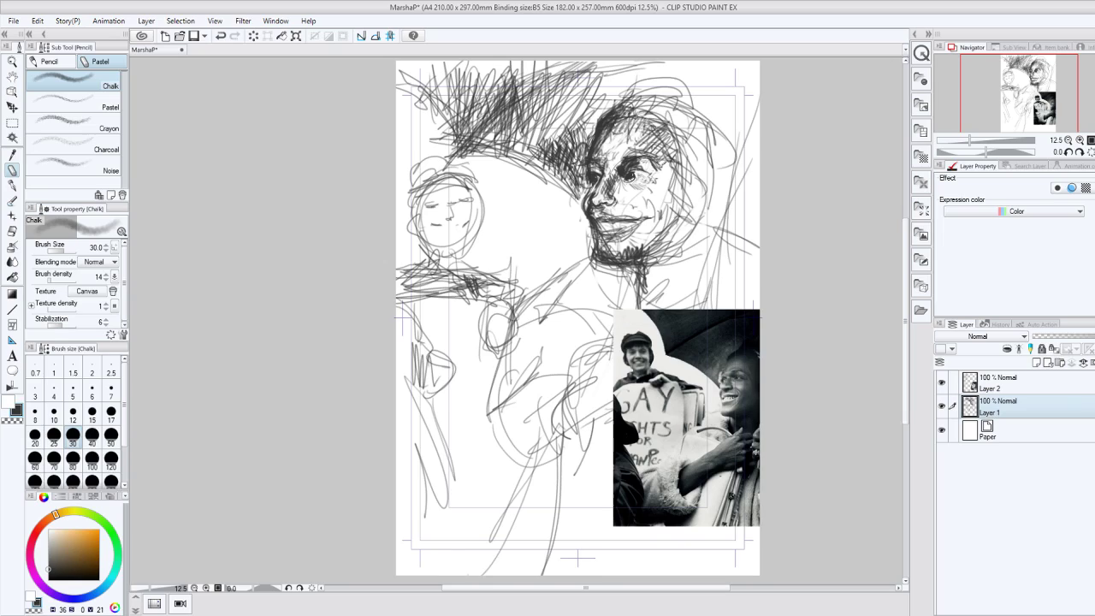
{"action": "left_click_drag", "start_coordinate": [640, 120], "coordinate": [672, 147]}
{"action": "mouse_move", "coordinate": [616, 103]}
{"action": "left_mouse_down"}
{"action": "mouse_move", "coordinate": [686, 142]}
{"action": "mouse_move", "coordinate": [689, 86]}
{"action": "left_mouse_up"}
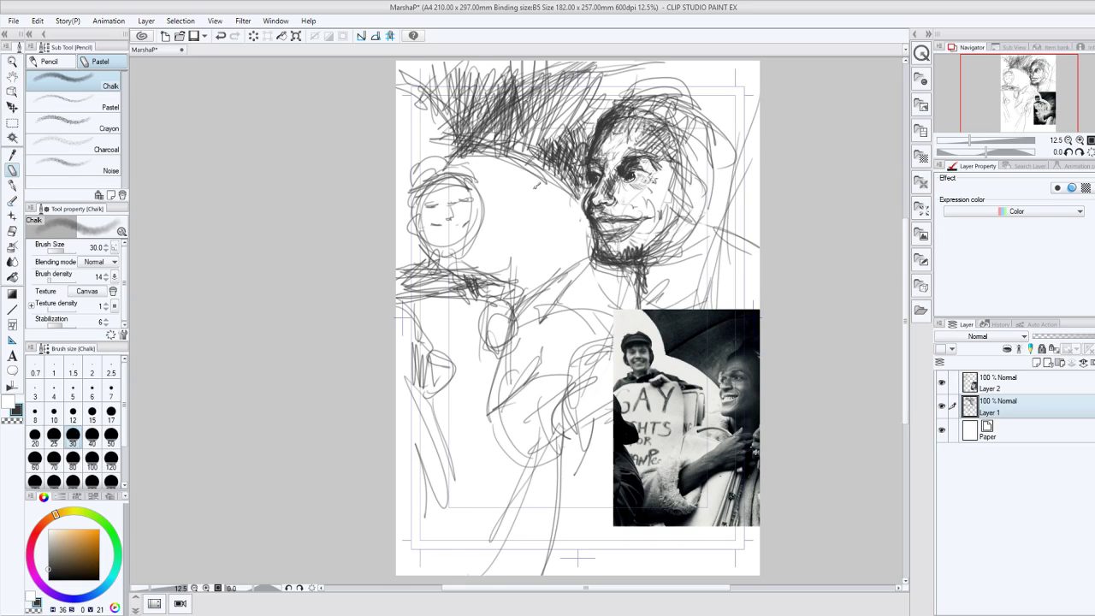
Rework the umbrella hatching beside the face and sweep curved hair strokes over the top of the near figure's head.
{"action": "mouse_move", "coordinate": [536, 181]}
{"action": "left_mouse_down"}
{"action": "mouse_move", "coordinate": [483, 147]}
{"action": "mouse_move", "coordinate": [468, 154]}
{"action": "mouse_move", "coordinate": [548, 128]}
{"action": "mouse_move", "coordinate": [504, 113]}
{"action": "left_mouse_up"}
{"action": "left_click_drag", "start_coordinate": [569, 85], "coordinate": [518, 134]}
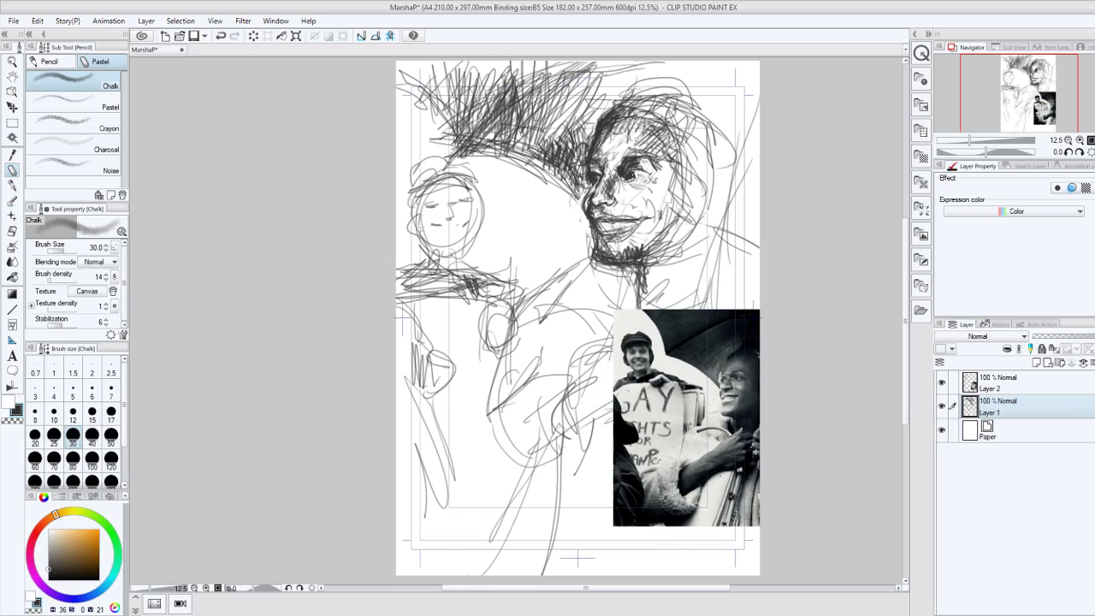
{"action": "left_click_drag", "start_coordinate": [590, 108], "coordinate": [724, 142]}
{"action": "left_click_drag", "start_coordinate": [625, 83], "coordinate": [721, 118]}
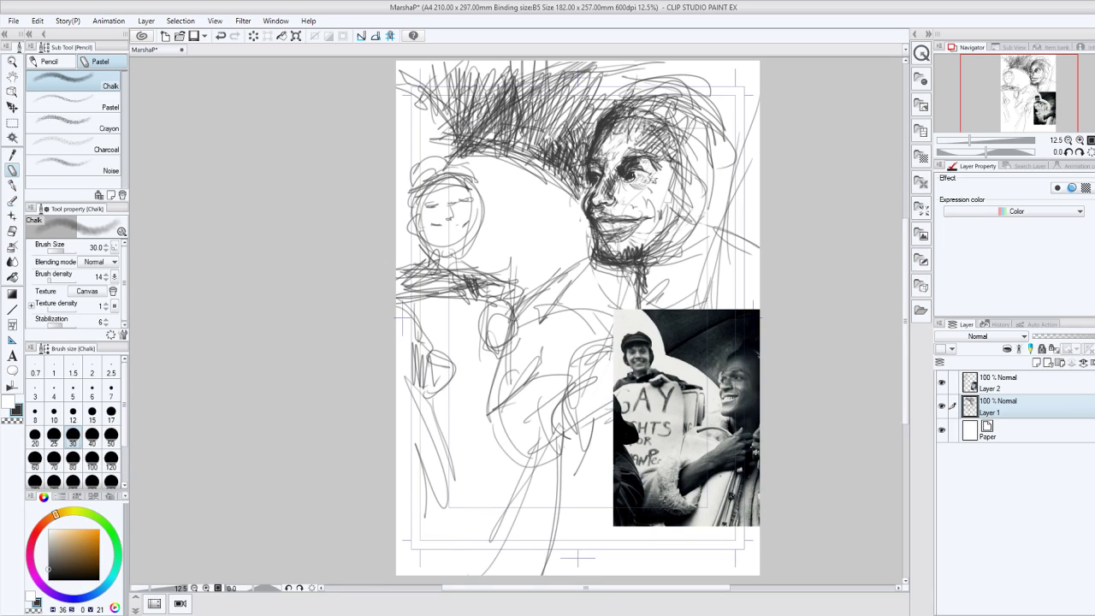
{"action": "mouse_move", "coordinate": [491, 92]}
{"action": "left_mouse_down"}
{"action": "mouse_move", "coordinate": [472, 127]}
{"action": "mouse_move", "coordinate": [499, 65]}
{"action": "left_mouse_up"}
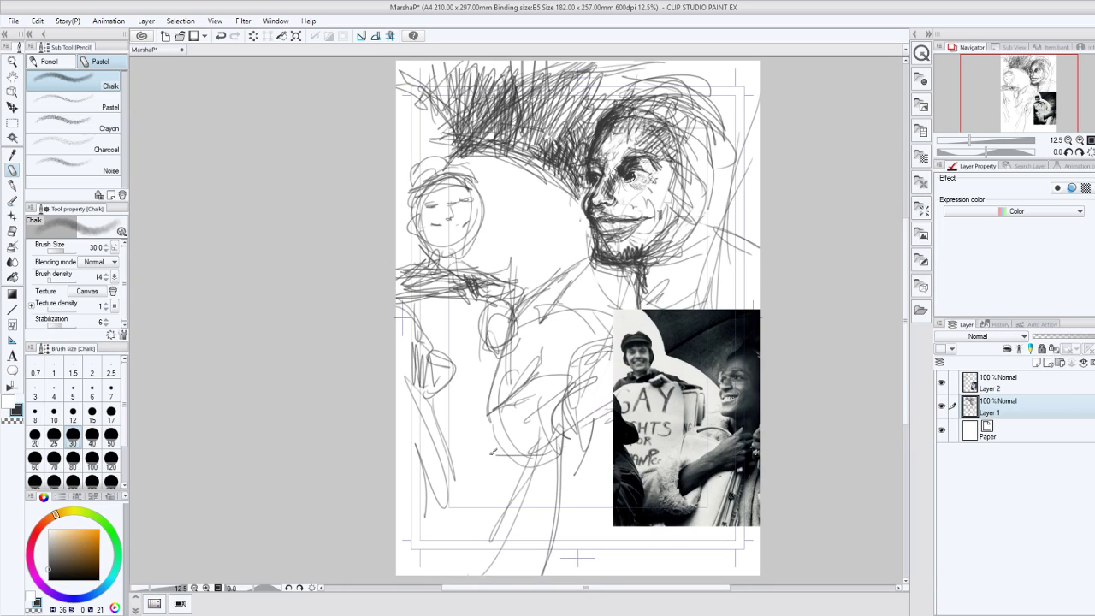
Stroke along the near figure's arm and shoulder contour, and undo the last heavy shading strokes.
{"action": "left_click_drag", "start_coordinate": [494, 448], "coordinate": [547, 287]}
{"action": "mouse_move", "coordinate": [492, 360]}
{"action": "left_mouse_down"}
{"action": "mouse_move", "coordinate": [573, 278]}
{"action": "mouse_move", "coordinate": [544, 291]}
{"action": "mouse_move", "coordinate": [486, 425]}
{"action": "mouse_move", "coordinate": [536, 298]}
{"action": "left_mouse_up"}
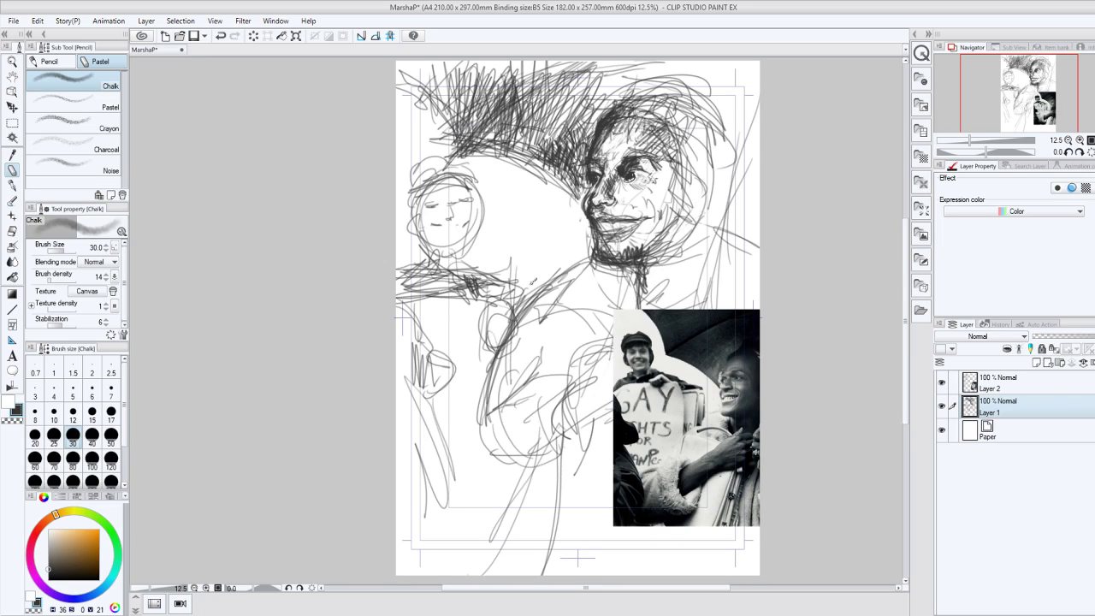
{"action": "left_click_drag", "start_coordinate": [590, 260], "coordinate": [539, 298]}
{"action": "left_click", "coordinate": [220, 37]}
{"action": "left_click", "coordinate": [220, 37]}
{"action": "left_click", "coordinate": [220, 36]}
Redraw the near figure's shoulder and sleeve with lighter strokes, and hatch the collar, neck and hair behind the jaw.
{"action": "left_click_drag", "start_coordinate": [539, 308], "coordinate": [566, 300]}
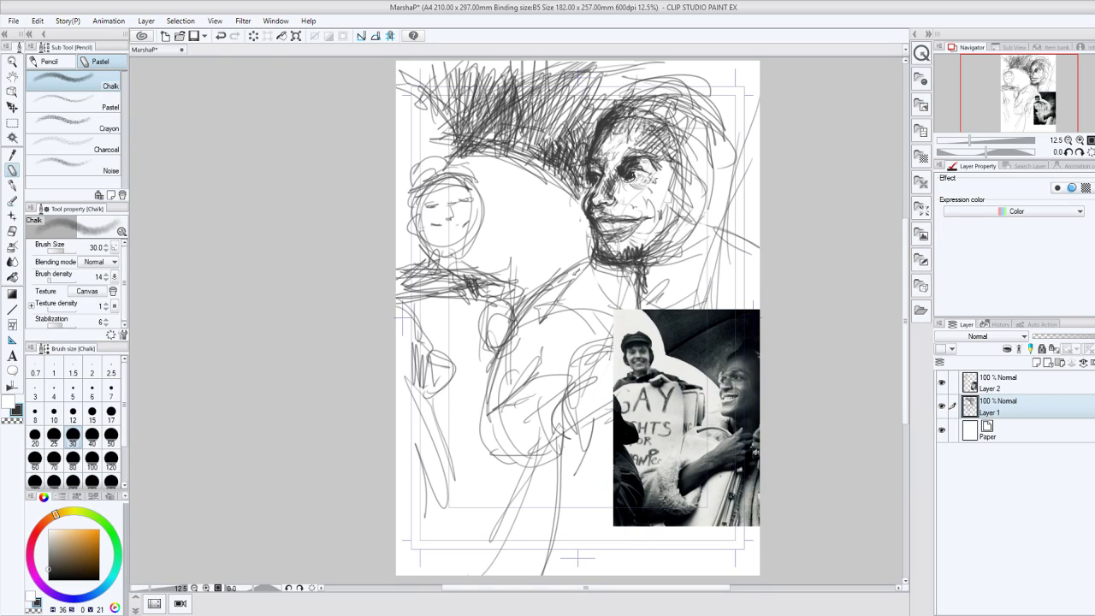
{"action": "mouse_move", "coordinate": [601, 249]}
{"action": "left_mouse_down"}
{"action": "mouse_move", "coordinate": [532, 276]}
{"action": "mouse_move", "coordinate": [545, 268]}
{"action": "left_mouse_up"}
{"action": "left_click_drag", "start_coordinate": [500, 353], "coordinate": [481, 414]}
{"action": "left_click_drag", "start_coordinate": [549, 269], "coordinate": [488, 426]}
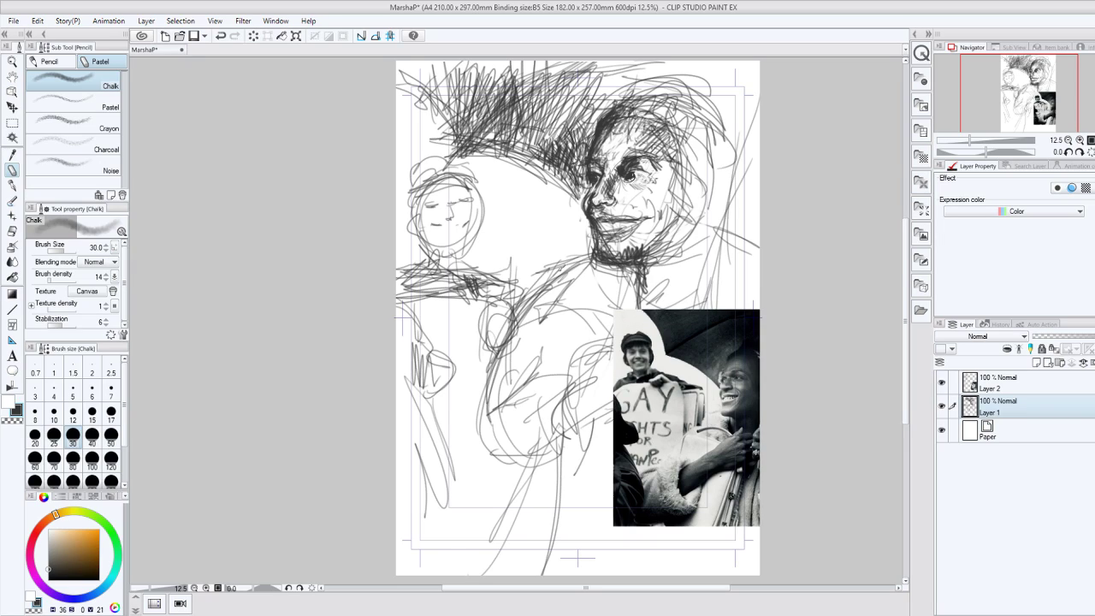
{"action": "mouse_move", "coordinate": [544, 320]}
{"action": "left_mouse_down"}
{"action": "mouse_move", "coordinate": [617, 278]}
{"action": "mouse_move", "coordinate": [614, 299]}
{"action": "mouse_move", "coordinate": [695, 271]}
{"action": "left_mouse_up"}
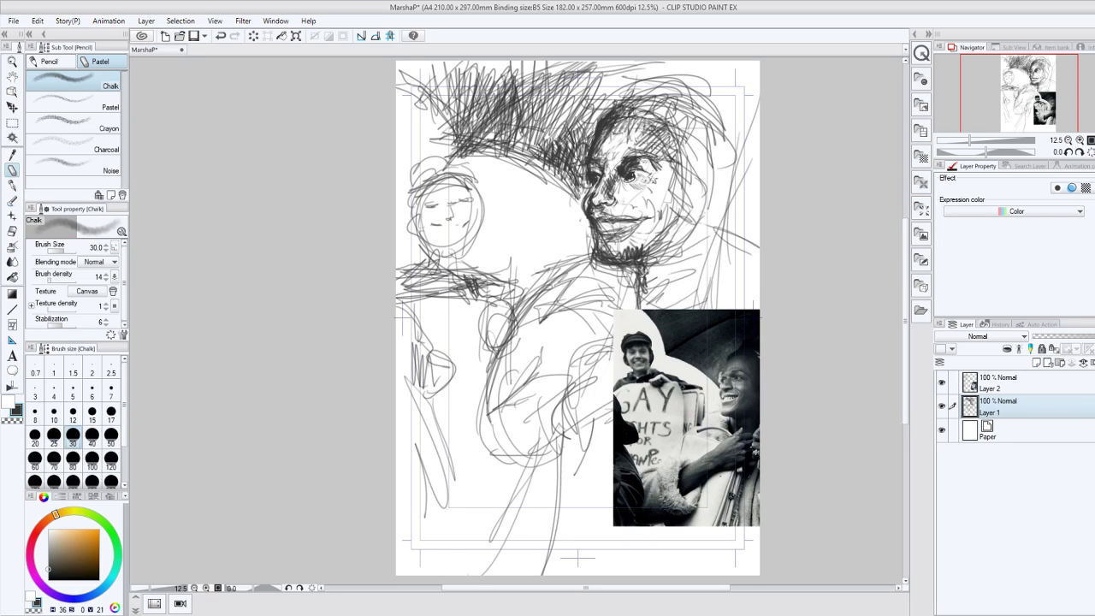
{"action": "mouse_move", "coordinate": [629, 267]}
{"action": "left_mouse_down"}
{"action": "mouse_move", "coordinate": [640, 294]}
{"action": "mouse_move", "coordinate": [702, 224]}
{"action": "left_mouse_up"}
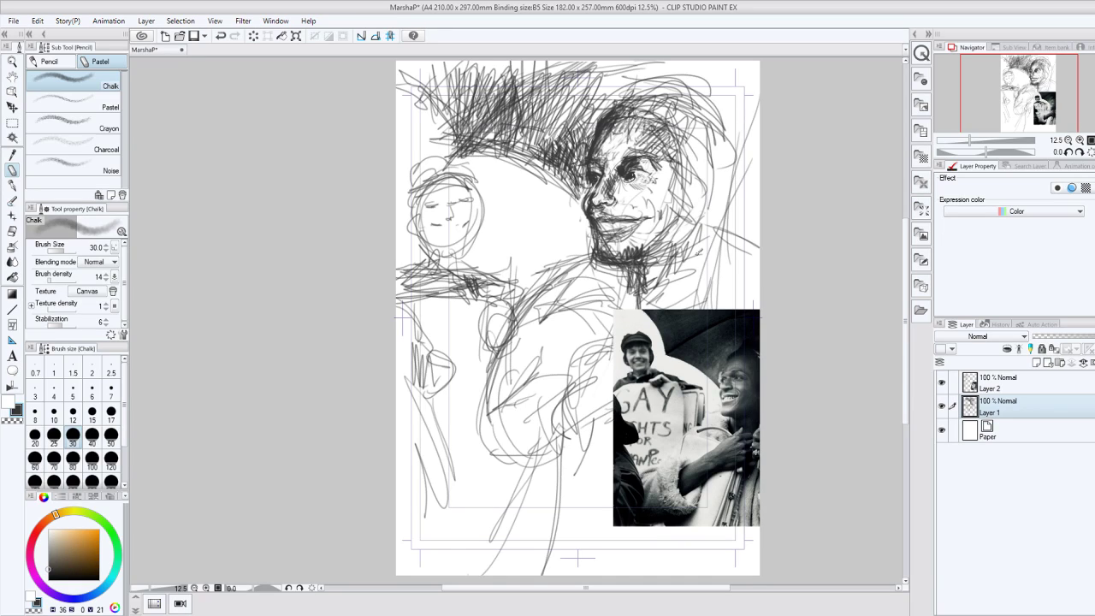
{"action": "left_click_drag", "start_coordinate": [671, 271], "coordinate": [711, 175]}
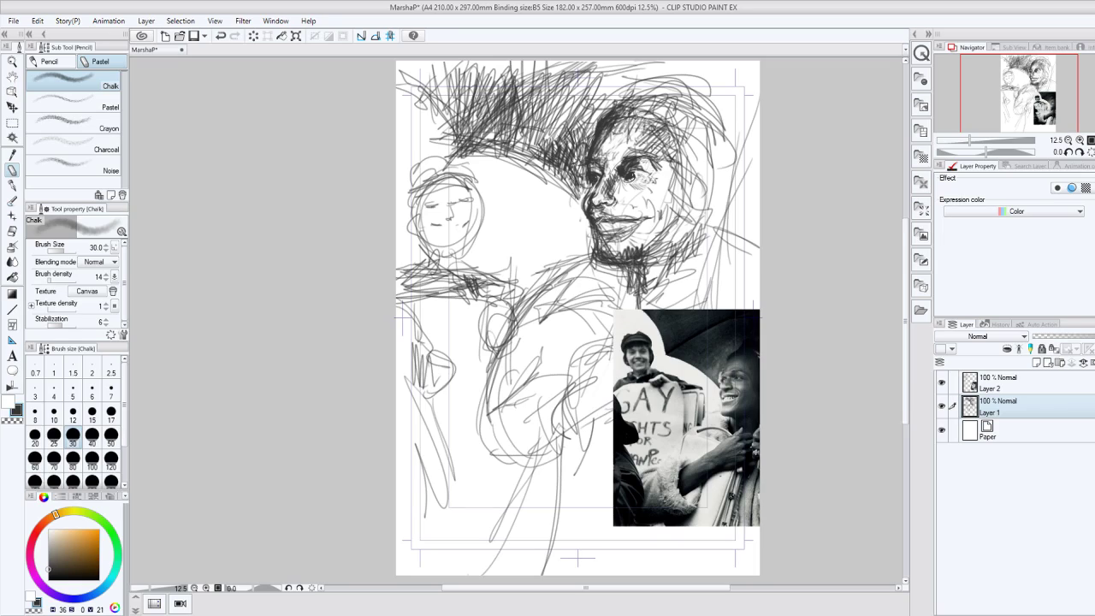
Deepen the shading along the near figure's brow, temple and hairline, and add short strokes to the adjoining umbrella.
{"action": "left_click_drag", "start_coordinate": [596, 185], "coordinate": [587, 204]}
{"action": "left_click_drag", "start_coordinate": [612, 122], "coordinate": [592, 146]}
{"action": "left_click_drag", "start_coordinate": [631, 101], "coordinate": [610, 125]}
{"action": "left_click_drag", "start_coordinate": [555, 79], "coordinate": [541, 94]}
{"action": "left_click_drag", "start_coordinate": [579, 104], "coordinate": [572, 112]}
{"action": "left_click_drag", "start_coordinate": [633, 117], "coordinate": [635, 139]}
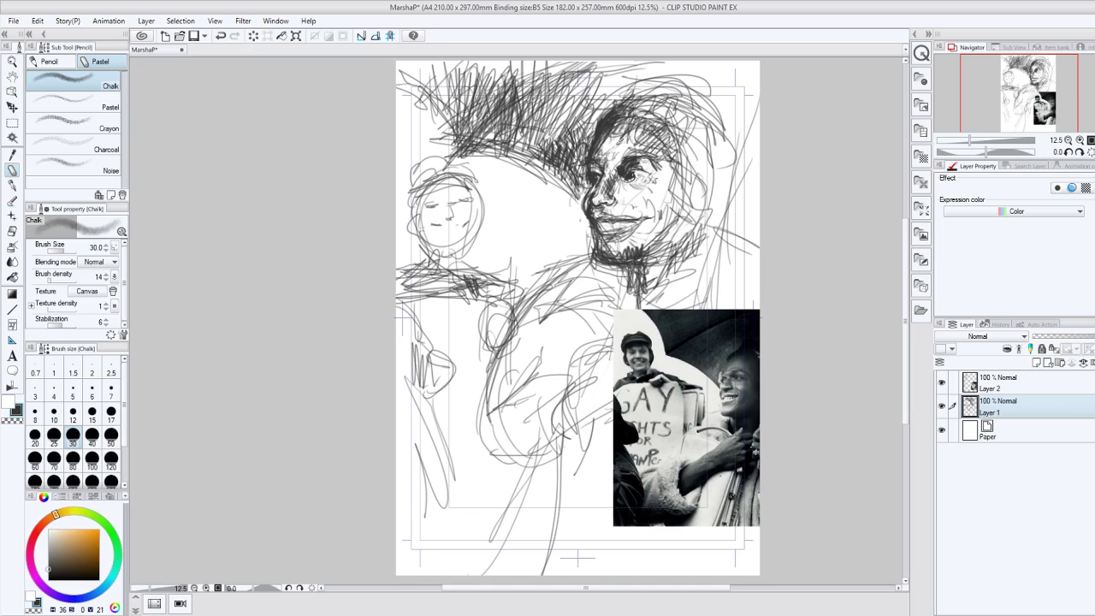
{"action": "left_click_drag", "start_coordinate": [626, 112], "coordinate": [676, 121]}
{"action": "left_click_drag", "start_coordinate": [561, 78], "coordinate": [516, 105]}
{"action": "left_click_drag", "start_coordinate": [592, 75], "coordinate": [562, 106]}
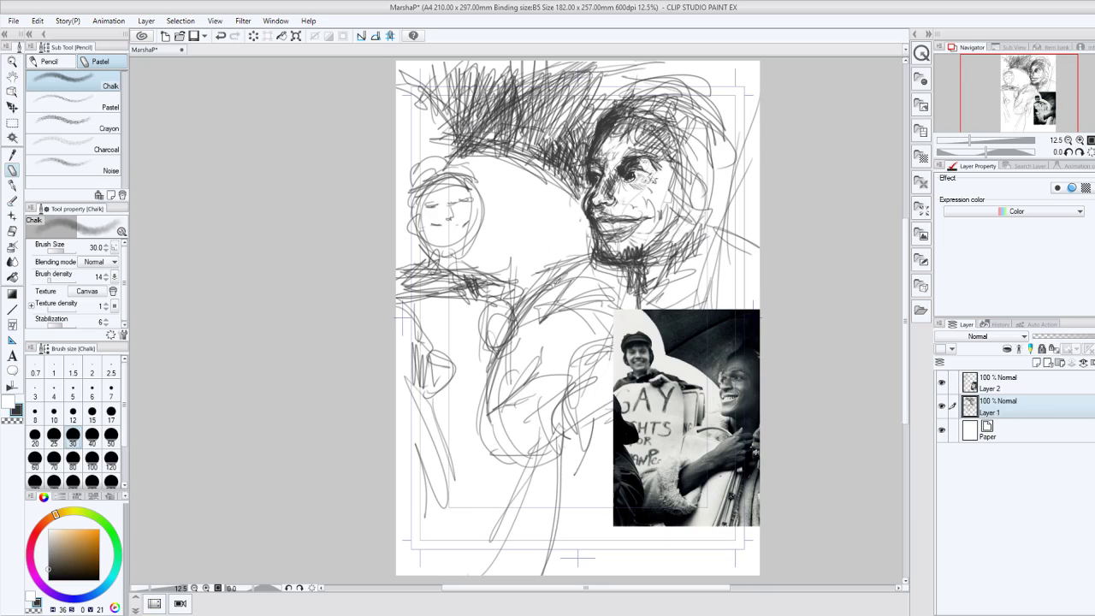
Make Layer 2 active and unlock it.
{"action": "left_click", "coordinate": [1027, 383]}
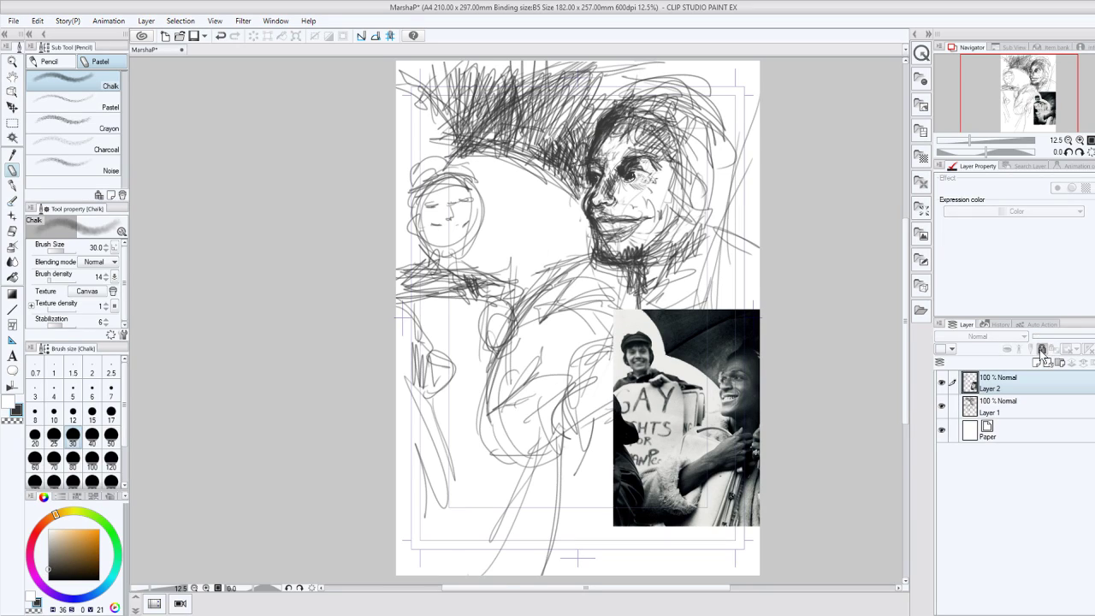
{"action": "left_click", "coordinate": [1042, 351]}
Try moving all of Layer 2 down and to the right, and undo the move.
{"action": "left_click", "coordinate": [13, 108]}
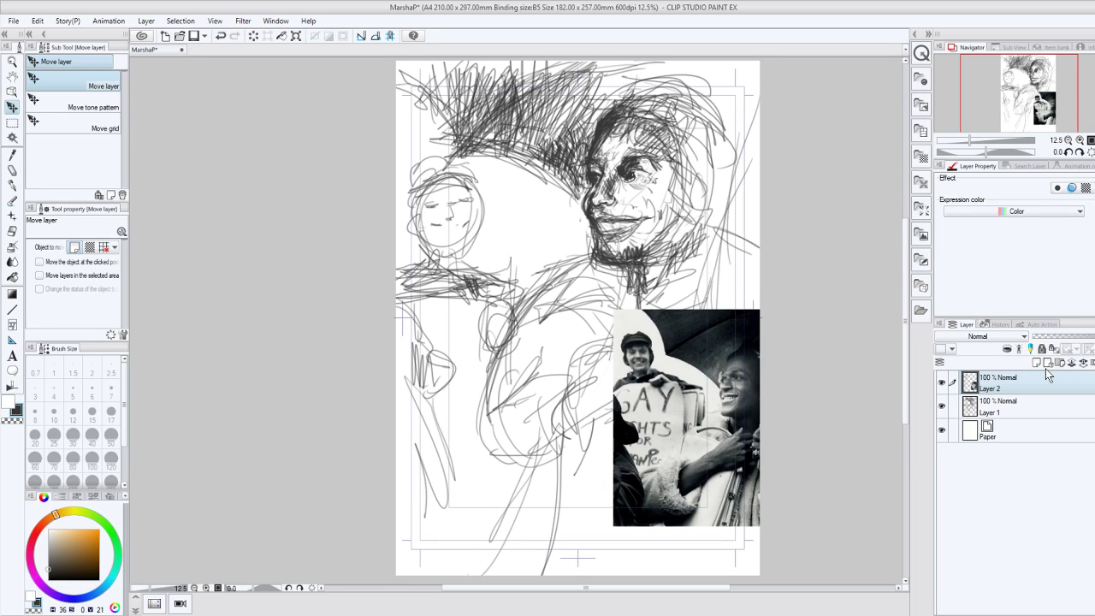
{"action": "mouse_move", "coordinate": [684, 380]}
{"action": "left_mouse_down"}
{"action": "mouse_move", "coordinate": [534, 462]}
{"action": "mouse_move", "coordinate": [730, 405]}
{"action": "mouse_move", "coordinate": [714, 387]}
{"action": "left_mouse_up"}
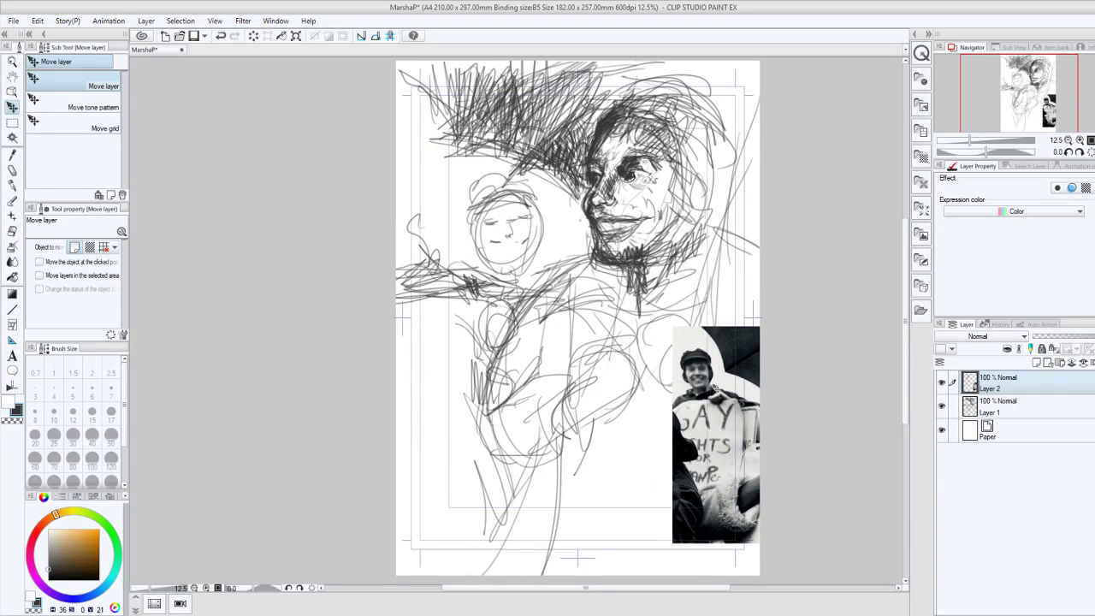
{"action": "key", "text": "ctrl+z"}
Select all of the page except the reference photo's corner with a polyline selection on Layer 2.
{"action": "left_click", "coordinate": [12, 137]}
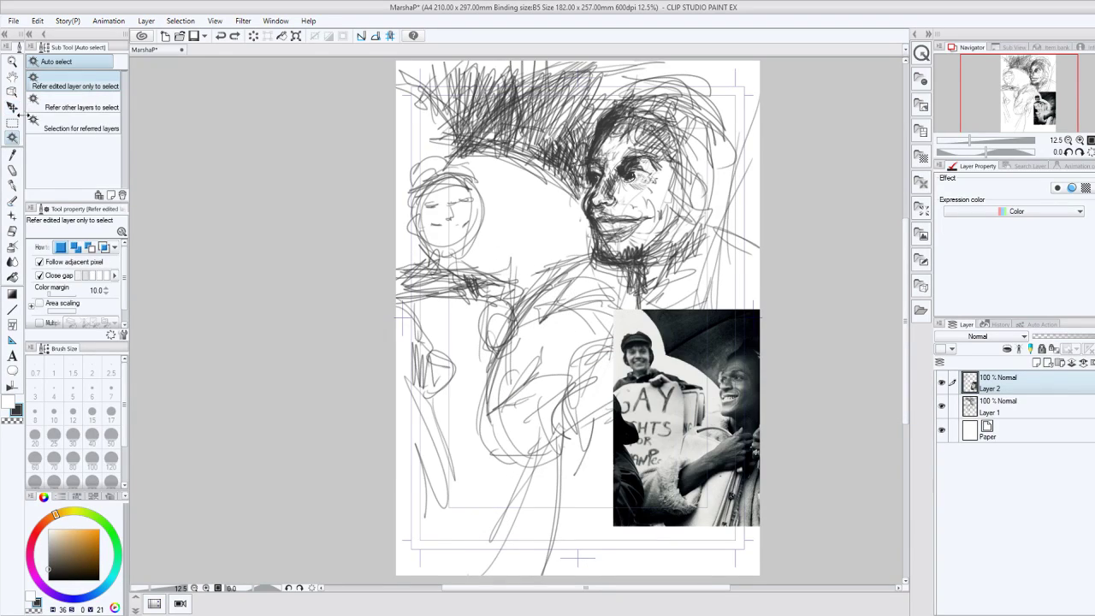
{"action": "left_click", "coordinate": [12, 124]}
{"action": "left_click", "coordinate": [92, 130]}
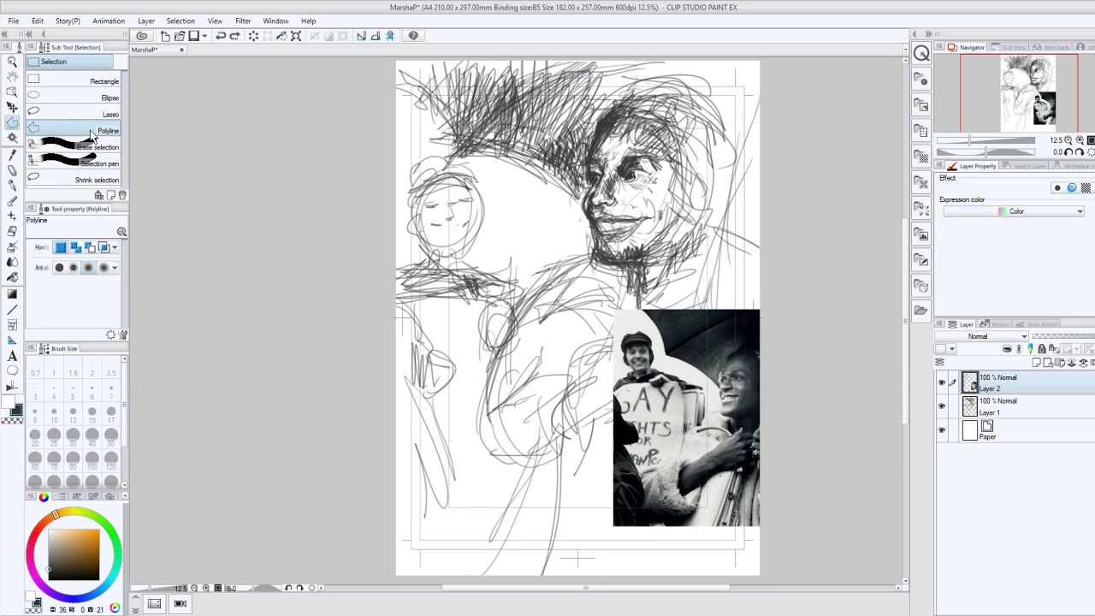
{"action": "left_click", "coordinate": [769, 304]}
{"action": "left_click", "coordinate": [603, 305]}
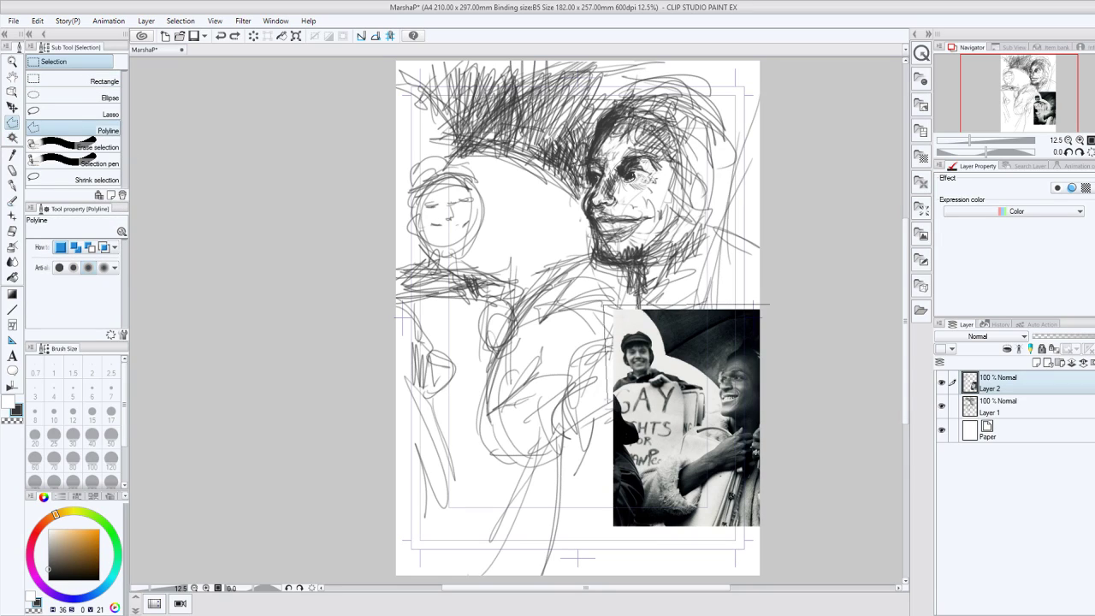
{"action": "left_click", "coordinate": [588, 583]}
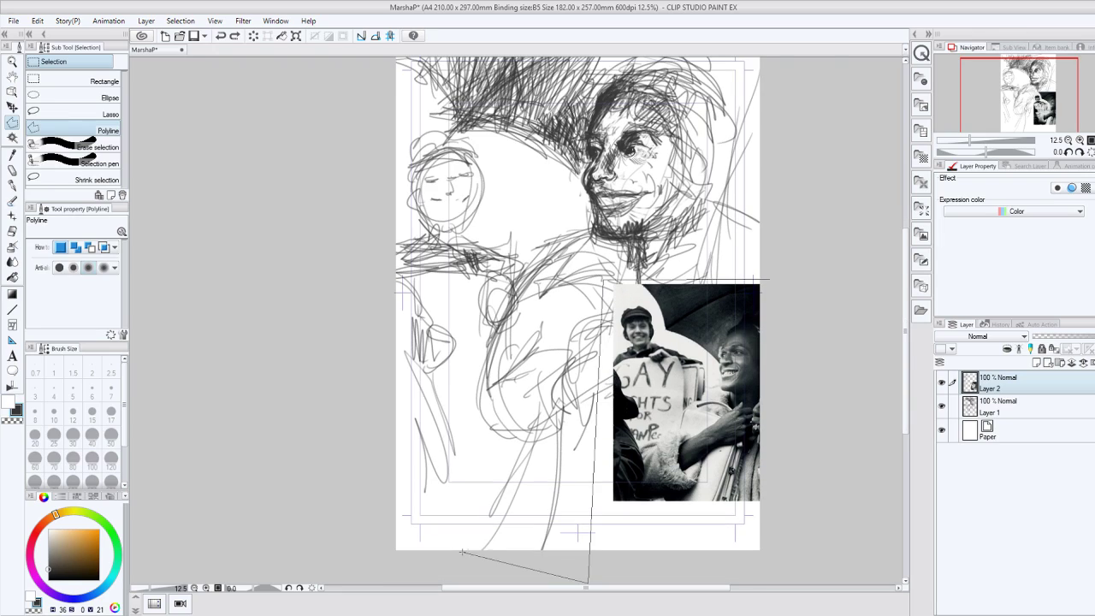
{"action": "left_click", "coordinate": [278, 571]}
{"action": "scroll", "coordinate": [282, 513], "scroll_direction": "up", "scroll_amount": 2}
{"action": "left_click", "coordinate": [279, 107]}
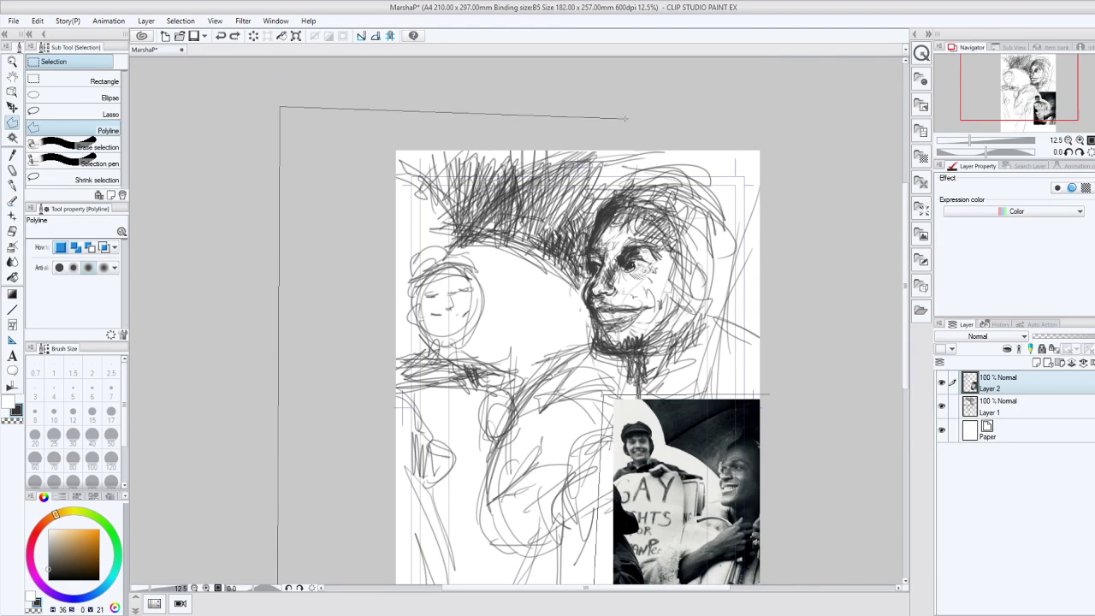
{"action": "left_click", "coordinate": [810, 126]}
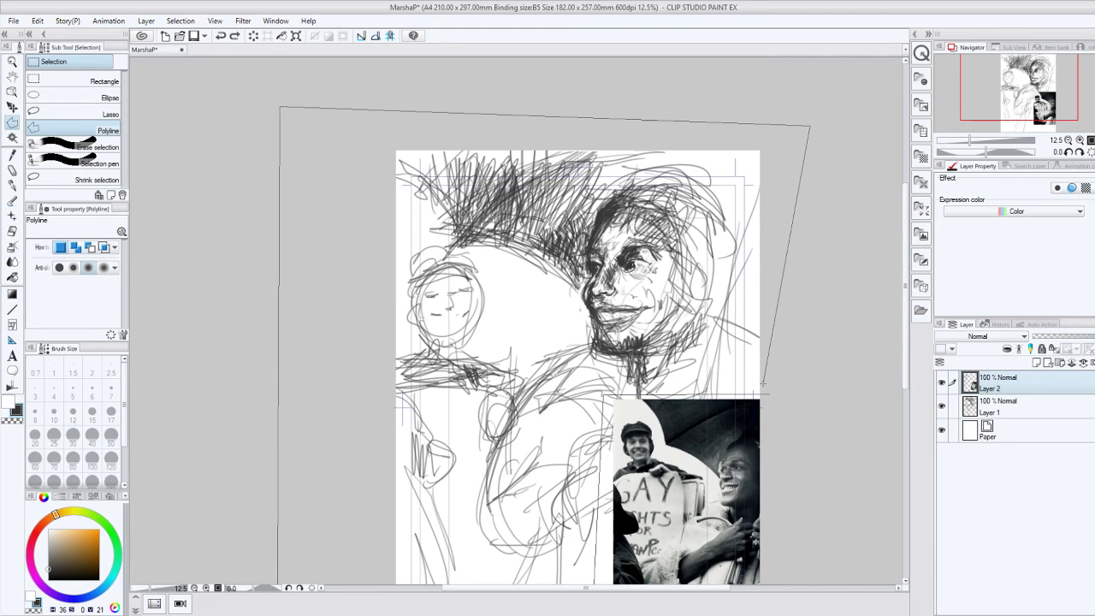
{"action": "double_click", "coordinate": [762, 385]}
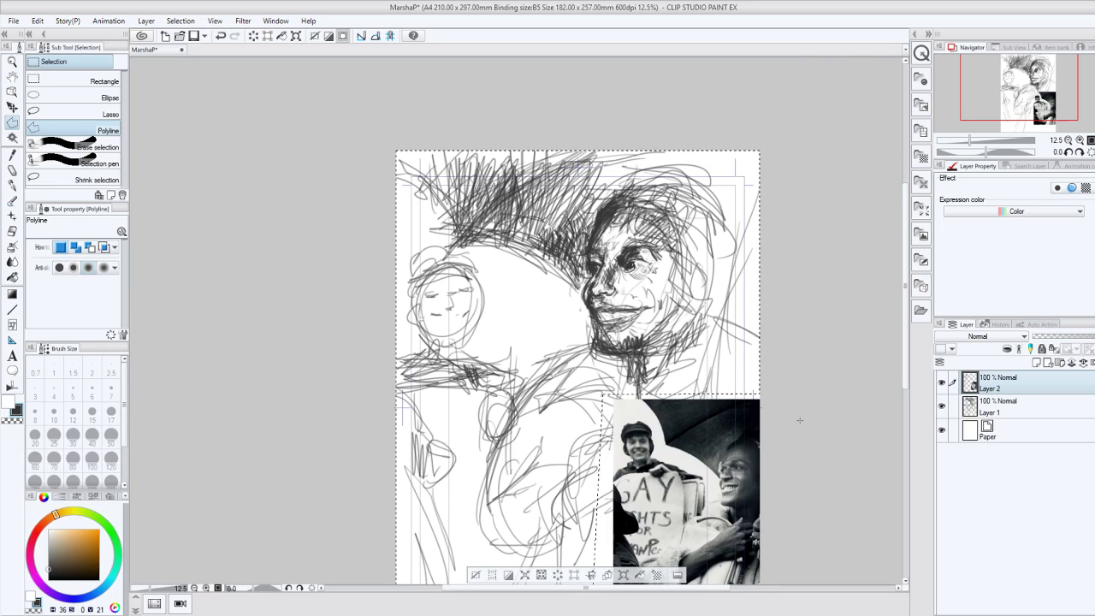
Cut the selected sketch strokes from Layer 2, paste them as a new layer below it, and merge them into Layer 1.
{"action": "key", "text": "Delete"}
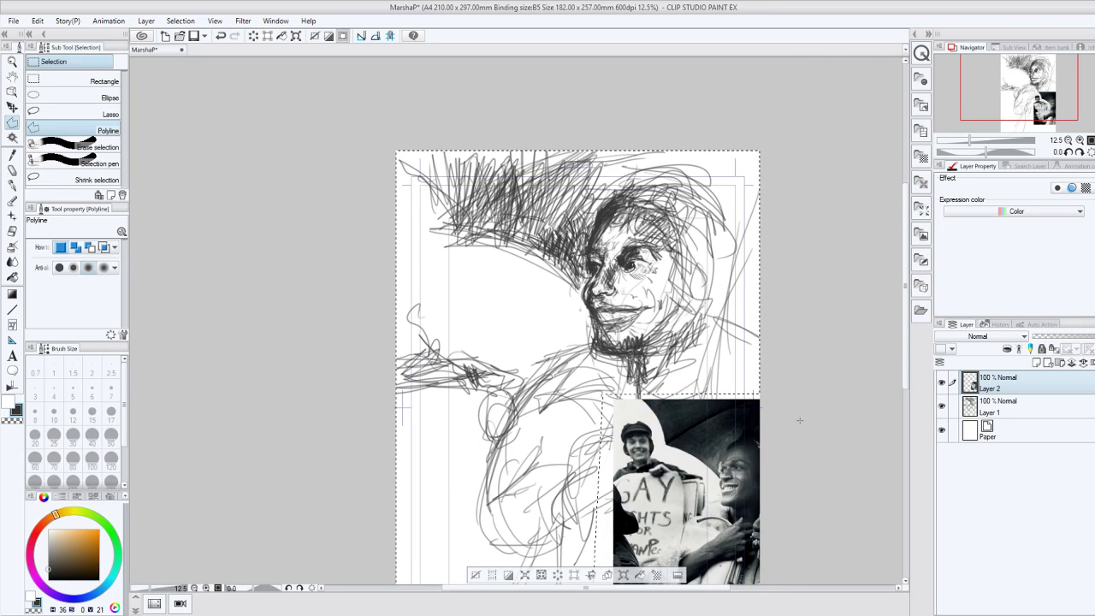
{"action": "key", "text": "ctrl+v"}
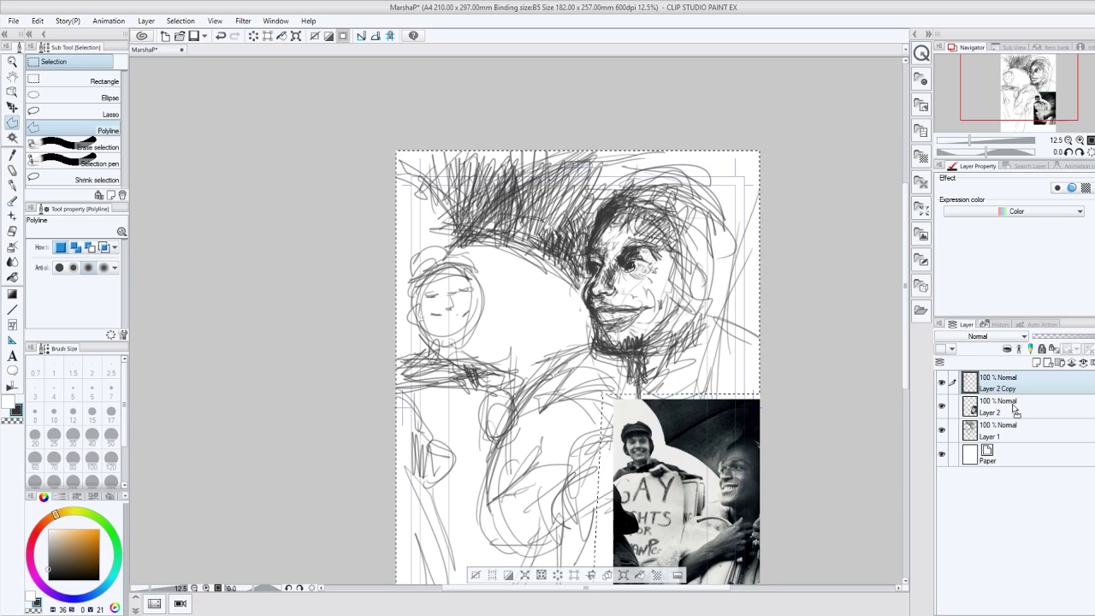
{"action": "left_click_drag", "start_coordinate": [1012, 405], "coordinate": [1003, 415]}
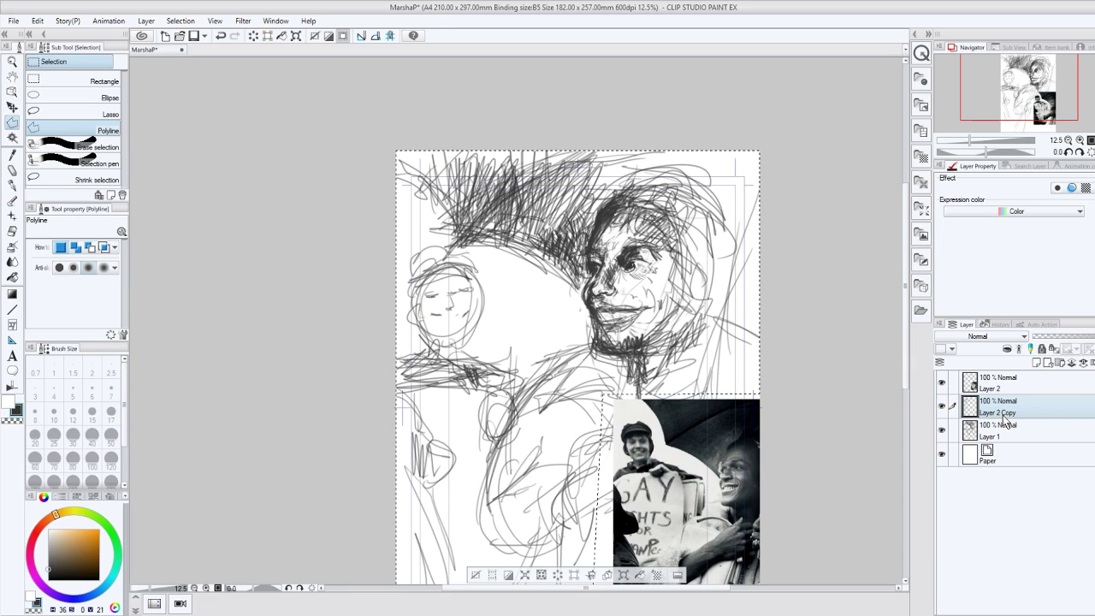
{"action": "key", "text": "ctrl+e"}
Move the reference photo on Layer 2 to the lower-left corner of the page.
{"action": "scroll", "coordinate": [905, 322], "scroll_direction": "down", "scroll_amount": 2}
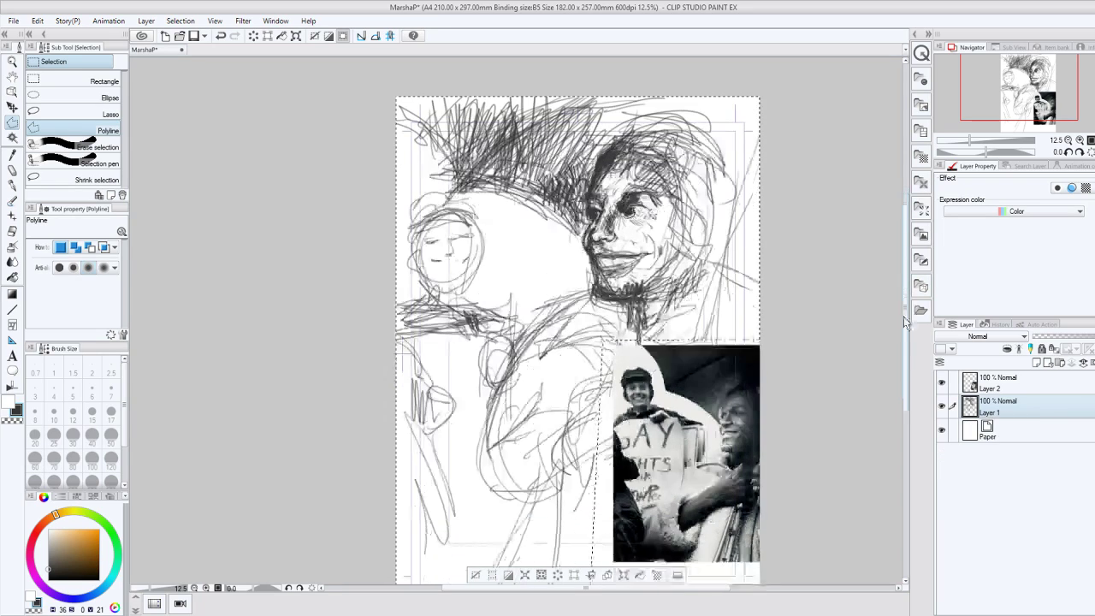
{"action": "scroll", "coordinate": [906, 321], "scroll_direction": "down", "scroll_amount": 2}
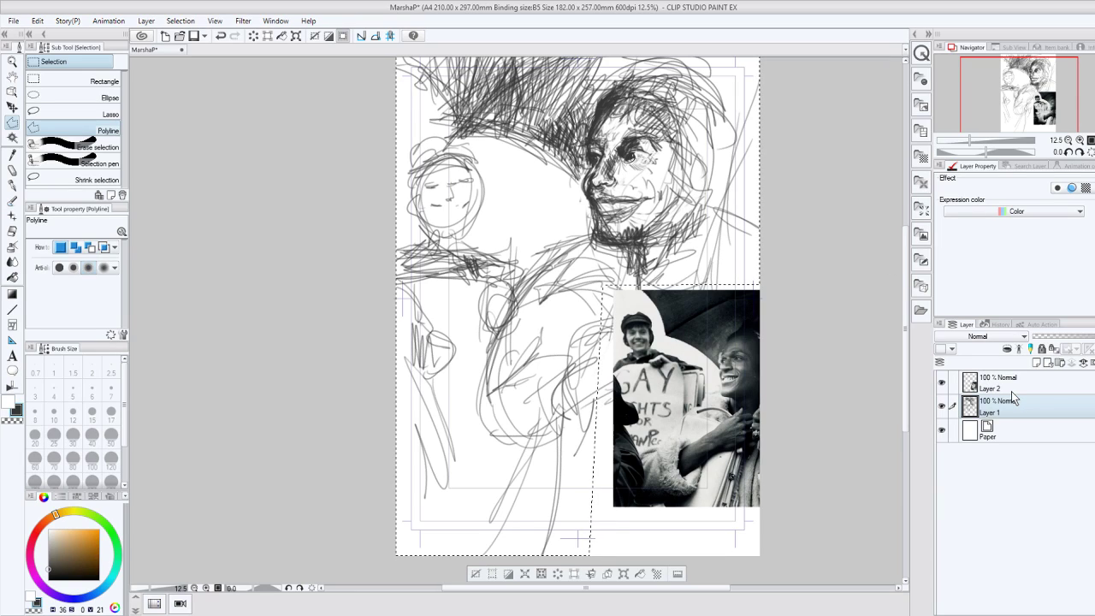
{"action": "left_click", "coordinate": [999, 383]}
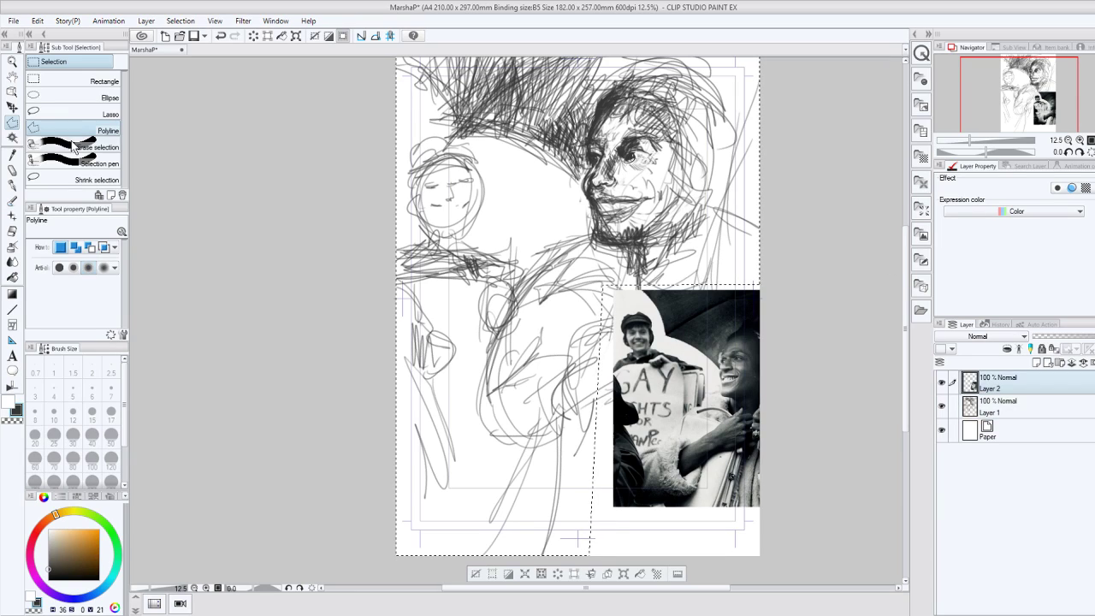
{"action": "left_click", "coordinate": [12, 106]}
{"action": "left_click_drag", "start_coordinate": [642, 376], "coordinate": [401, 400]}
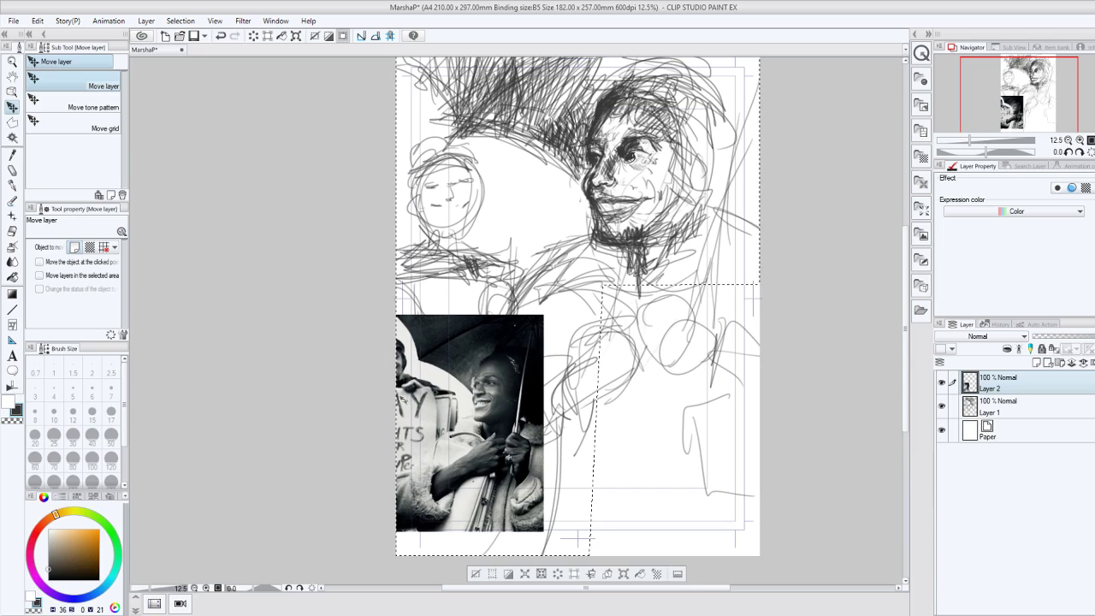
Move the selected part of the Layer 1 sketch down, leaving an empty band above the umbrella.
{"action": "left_click_drag", "start_coordinate": [905, 368], "coordinate": [907, 363]}
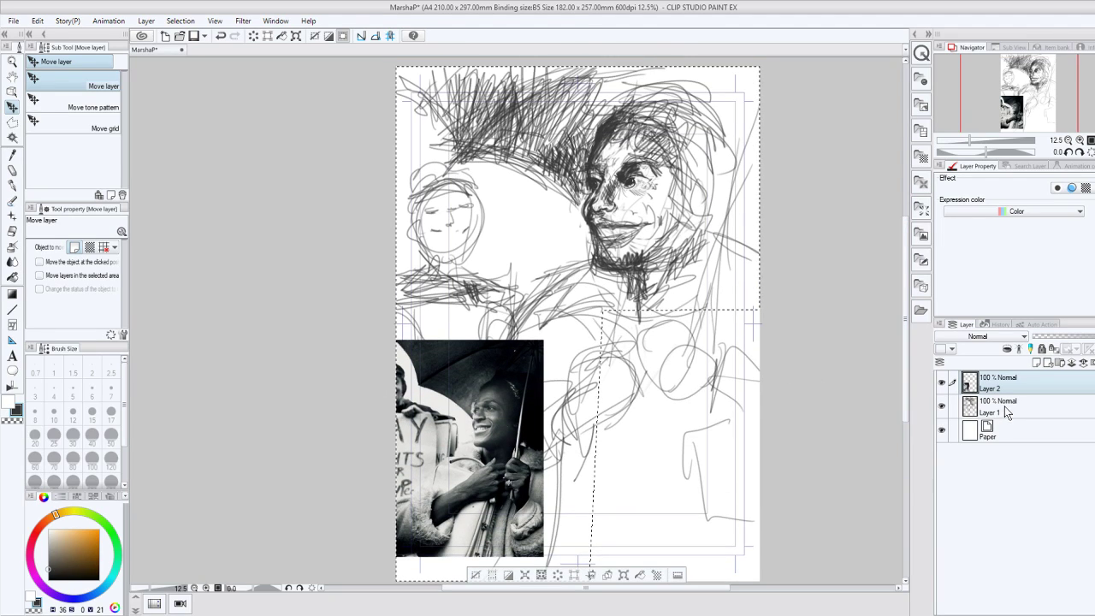
{"action": "left_click", "coordinate": [1007, 409]}
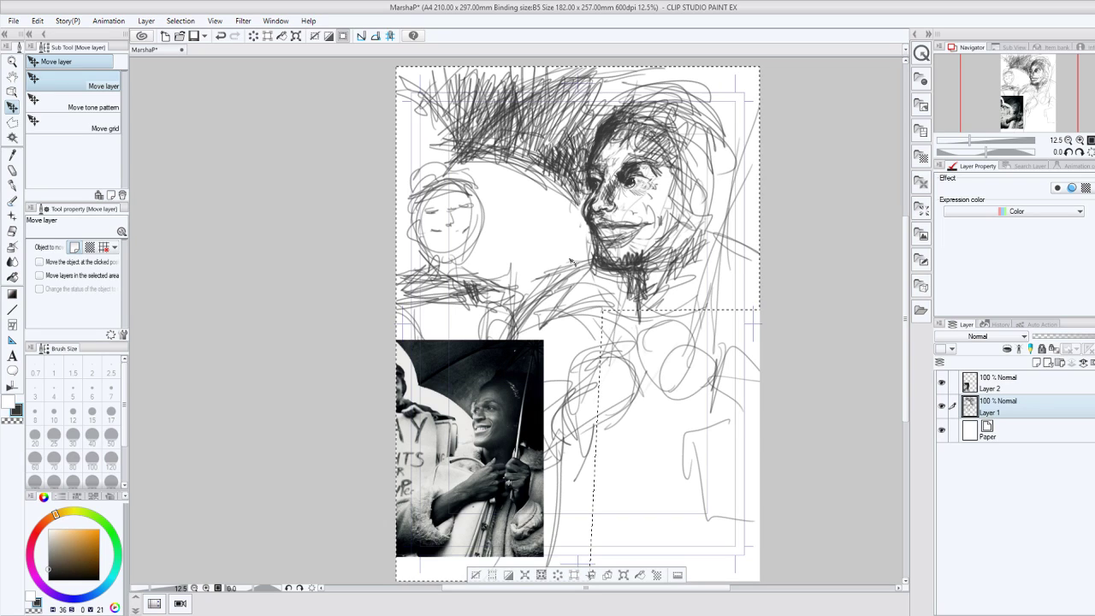
{"action": "mouse_move", "coordinate": [571, 261]}
{"action": "left_mouse_down"}
{"action": "mouse_move", "coordinate": [577, 313]}
{"action": "mouse_move", "coordinate": [669, 309]}
{"action": "mouse_move", "coordinate": [647, 308]}
{"action": "left_mouse_up"}
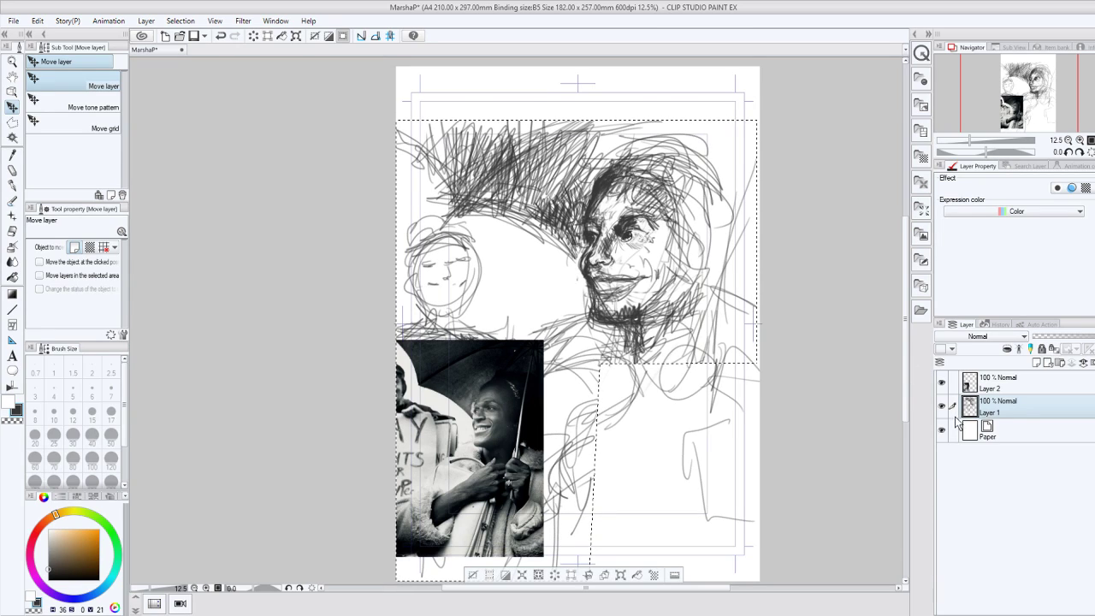
Lock Layer 2 with the reference photo and clear the selection.
{"action": "left_click", "coordinate": [1061, 383]}
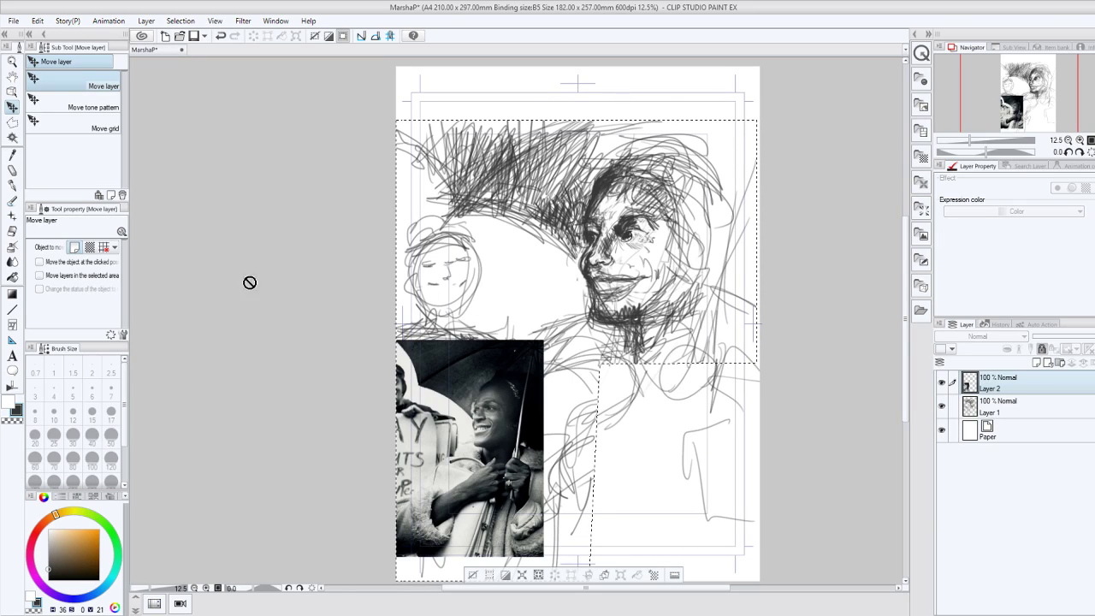
{"action": "key", "text": "m"}
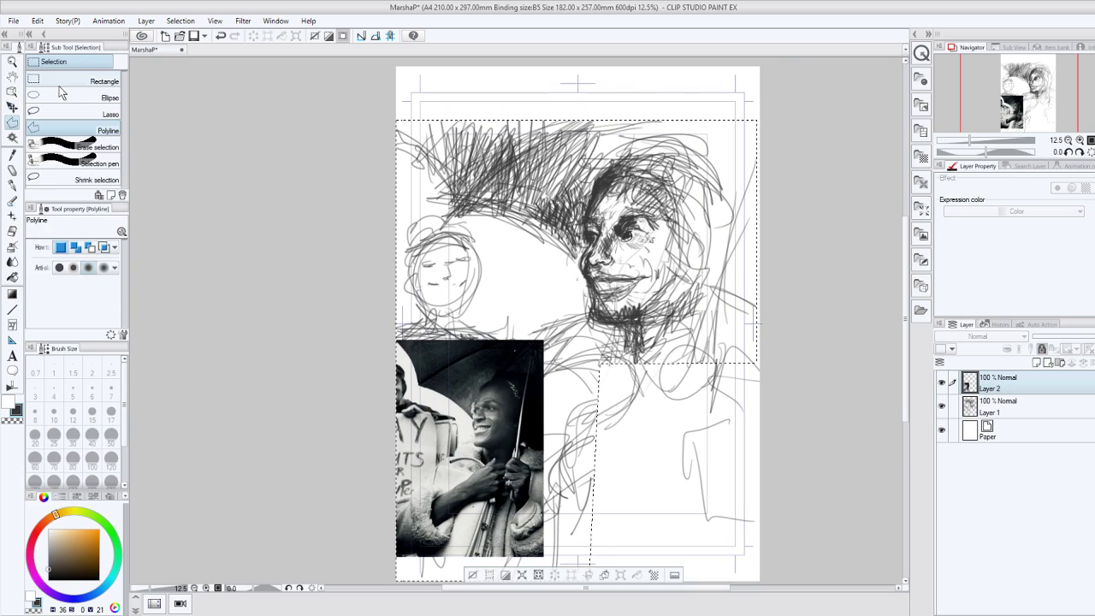
{"action": "key", "text": "p"}
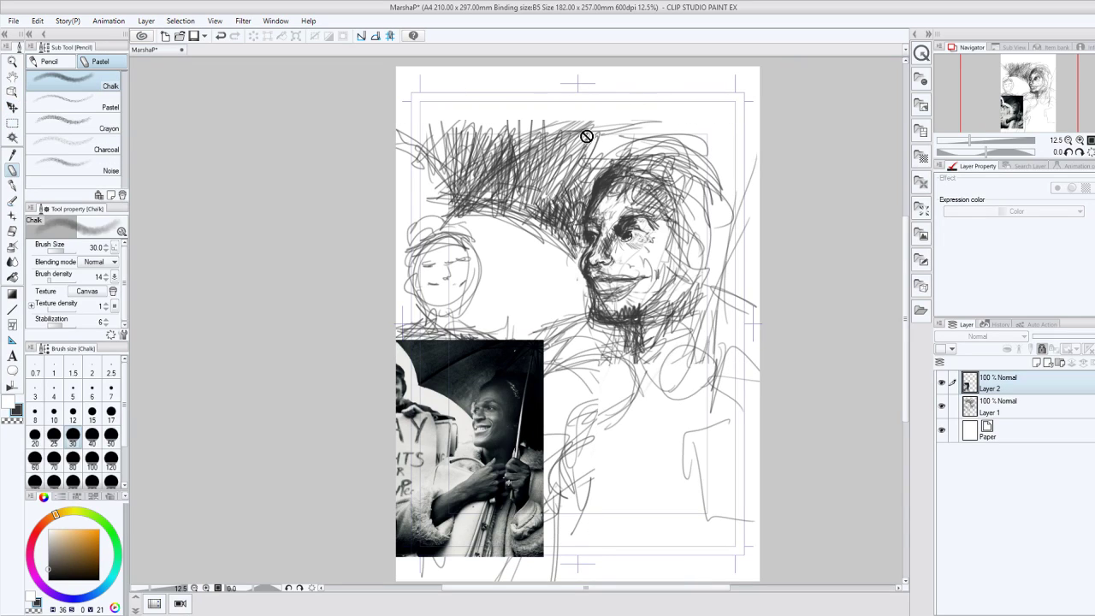
Extend the umbrella hatching up to the page's top edge on Layer 1 with the Chalk brush, fanning out from the left side.
{"action": "left_click", "coordinate": [1013, 408]}
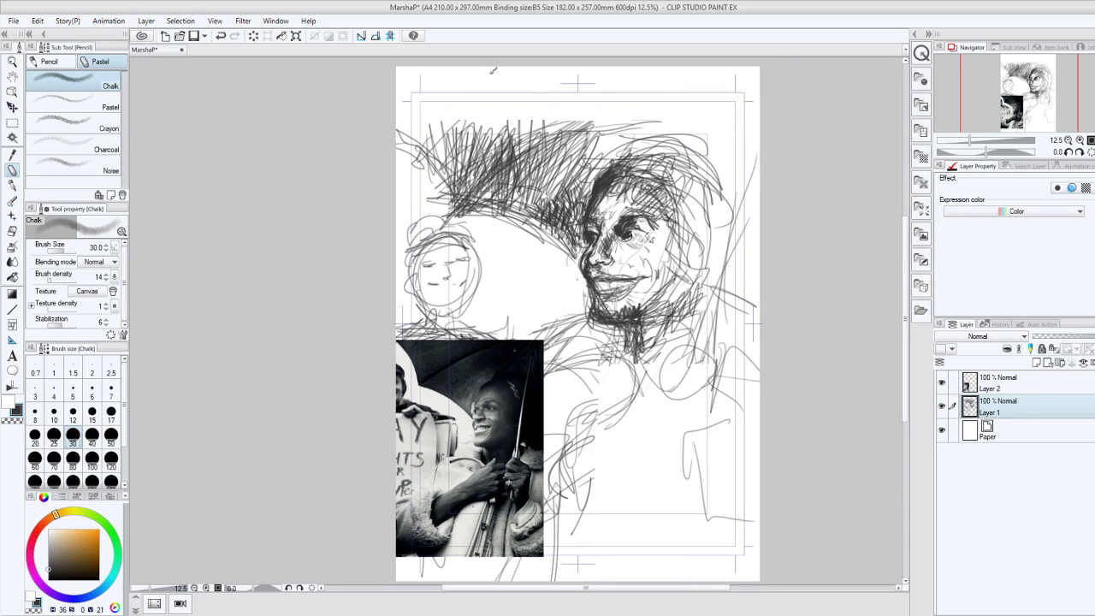
{"action": "mouse_move", "coordinate": [492, 164]}
{"action": "left_mouse_down"}
{"action": "mouse_move", "coordinate": [689, 65]}
{"action": "mouse_move", "coordinate": [459, 193]}
{"action": "mouse_move", "coordinate": [431, 125]}
{"action": "mouse_move", "coordinate": [395, 111]}
{"action": "mouse_move", "coordinate": [413, 134]}
{"action": "left_mouse_up"}
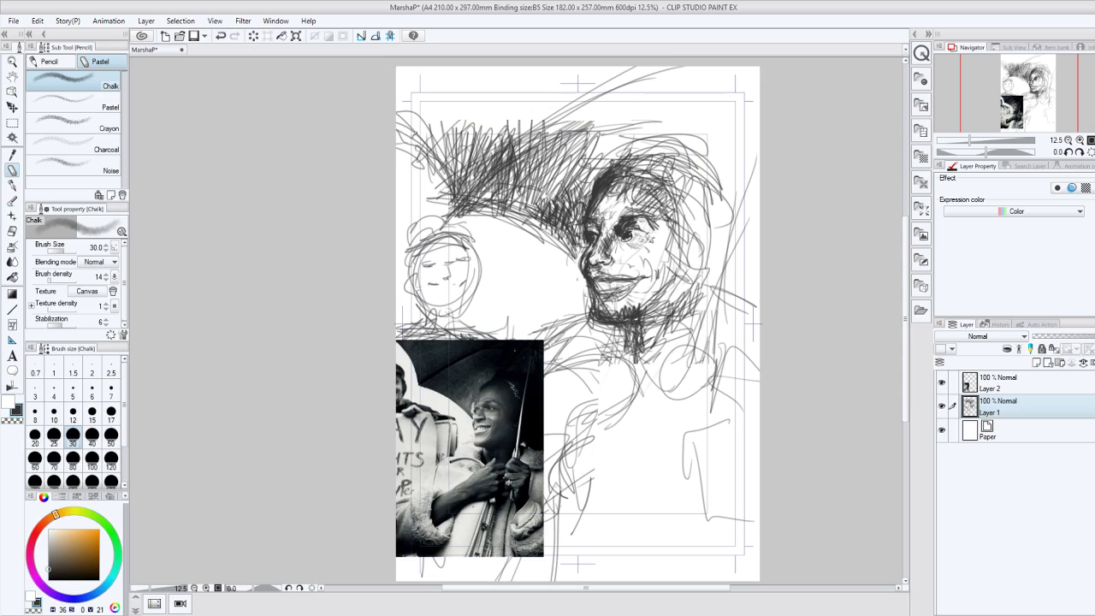
{"action": "mouse_move", "coordinate": [454, 202]}
{"action": "left_mouse_down"}
{"action": "mouse_move", "coordinate": [422, 107]}
{"action": "mouse_move", "coordinate": [494, 143]}
{"action": "left_mouse_up"}
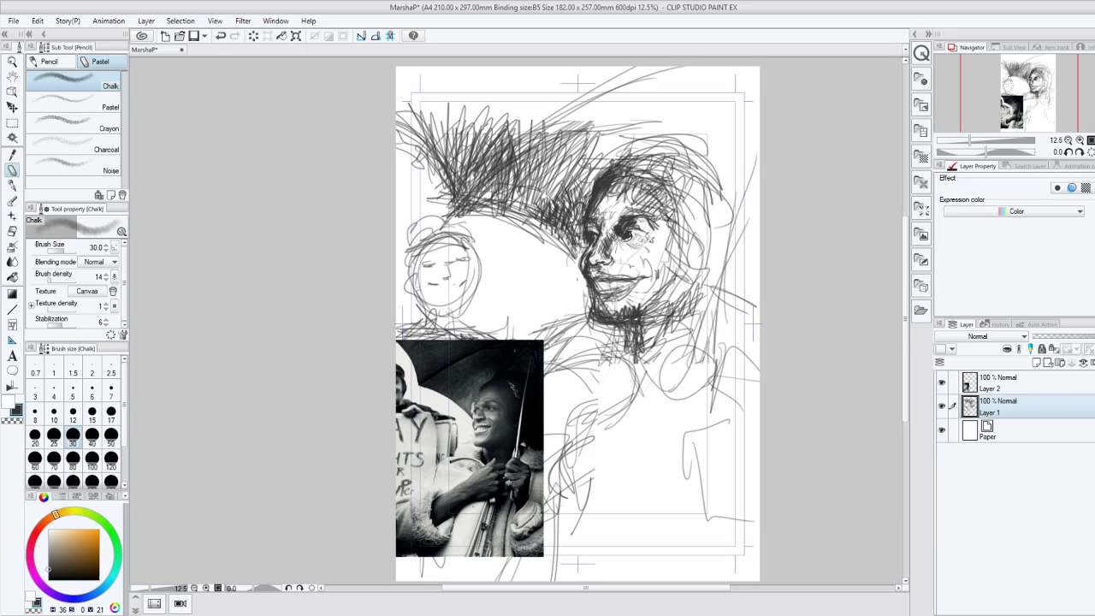
{"action": "mouse_move", "coordinate": [475, 164]}
{"action": "left_mouse_down"}
{"action": "mouse_move", "coordinate": [498, 117]}
{"action": "mouse_move", "coordinate": [583, 69]}
{"action": "left_mouse_up"}
{"action": "left_click_drag", "start_coordinate": [509, 129], "coordinate": [571, 65]}
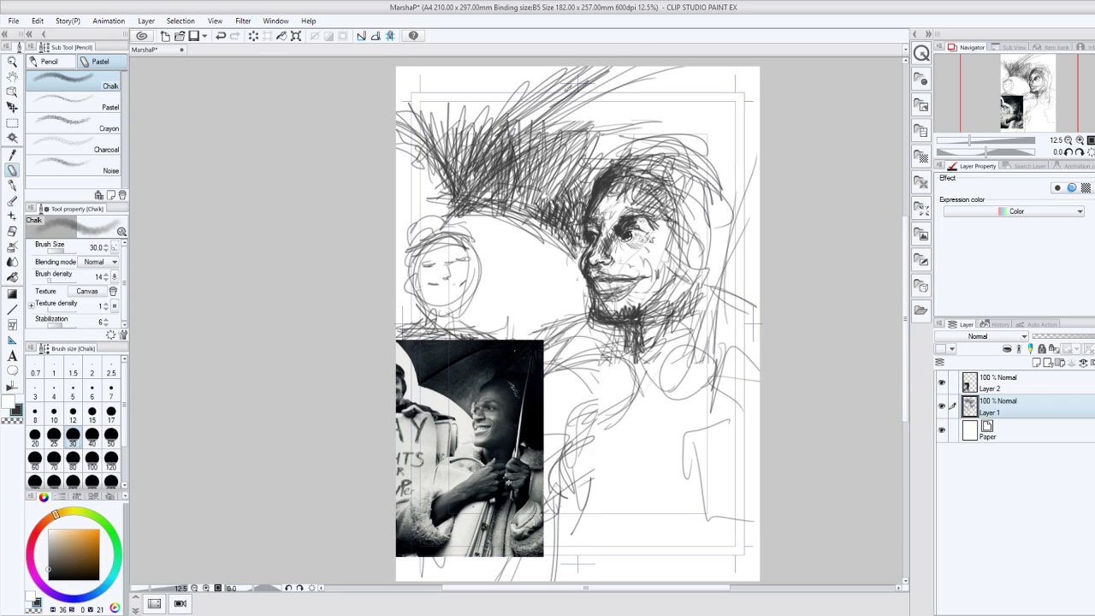
{"action": "mouse_move", "coordinate": [398, 105]}
{"action": "left_mouse_down"}
{"action": "mouse_move", "coordinate": [447, 163]}
{"action": "mouse_move", "coordinate": [492, 70]}
{"action": "mouse_move", "coordinate": [523, 168]}
{"action": "mouse_move", "coordinate": [546, 72]}
{"action": "left_mouse_up"}
{"action": "left_click_drag", "start_coordinate": [401, 135], "coordinate": [564, 71]}
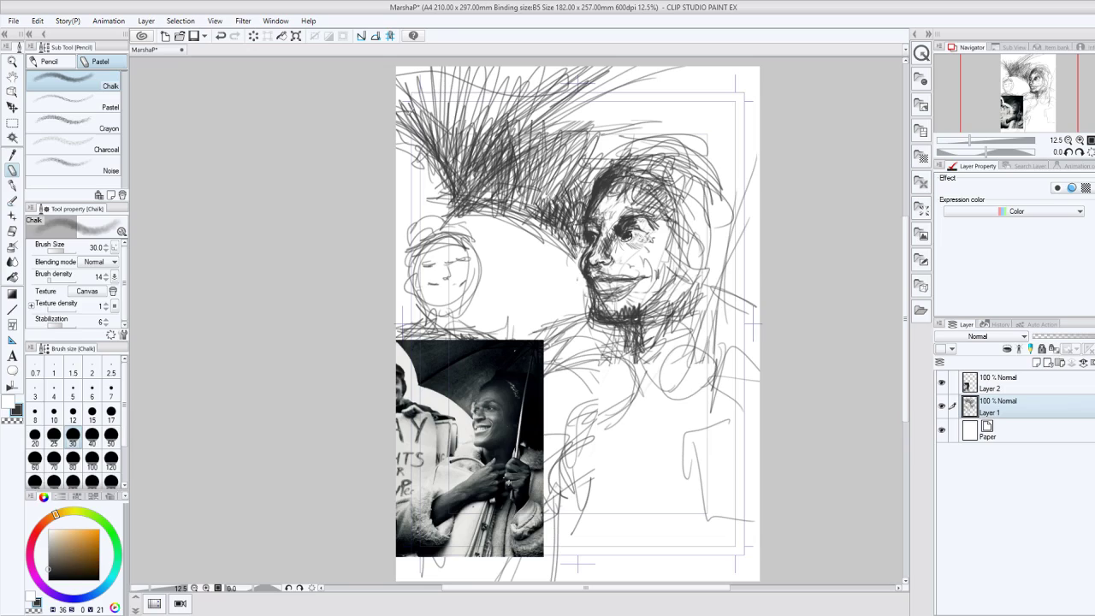
{"action": "left_click_drag", "start_coordinate": [399, 152], "coordinate": [458, 68]}
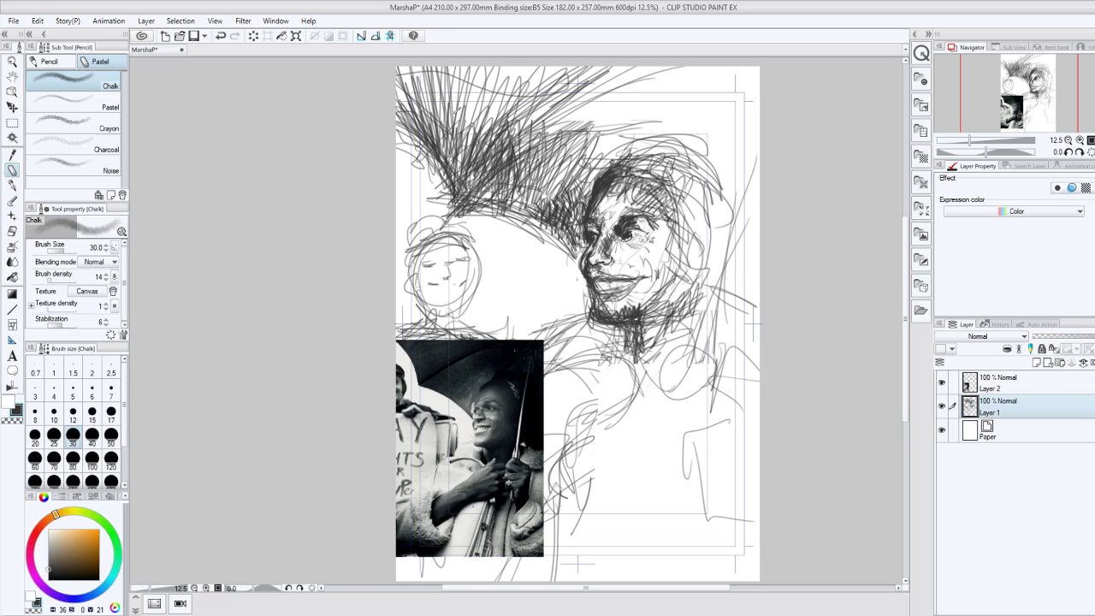
{"action": "left_click_drag", "start_coordinate": [464, 139], "coordinate": [516, 68]}
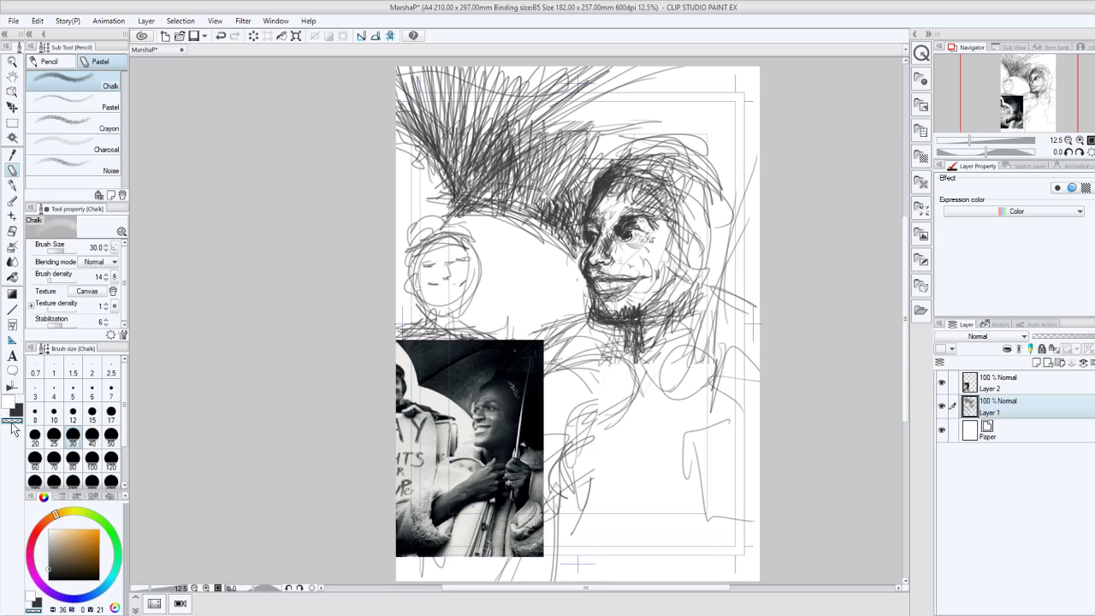
Erase stray strokes beneath the umbrella's left rim using the transparent color with the Chalk brush.
{"action": "left_click_drag", "start_coordinate": [419, 147], "coordinate": [458, 205]}
{"action": "left_click_drag", "start_coordinate": [401, 118], "coordinate": [450, 192]}
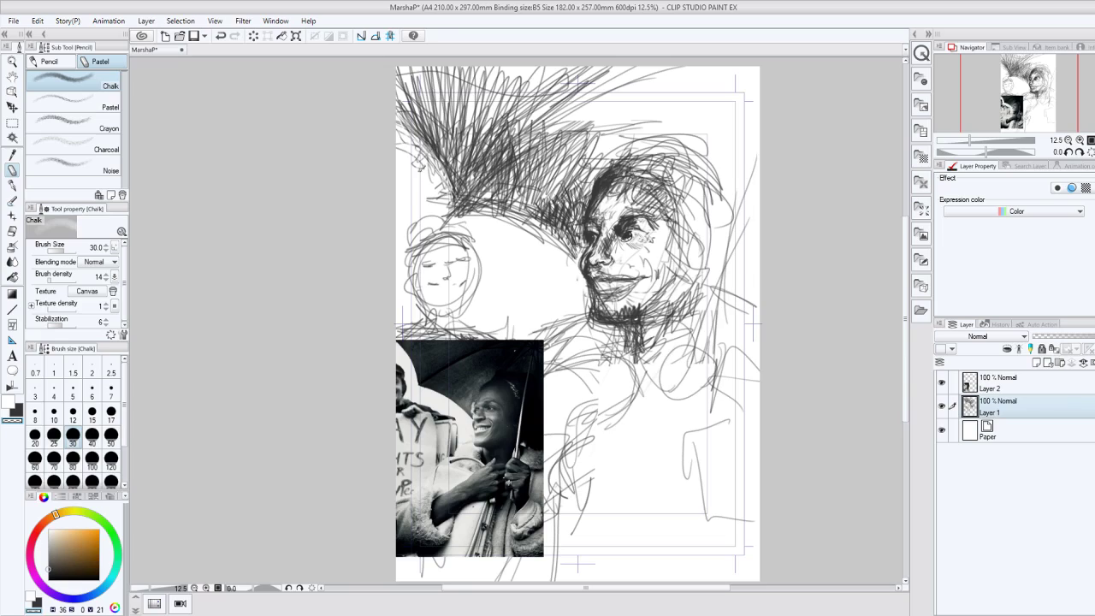
{"action": "key", "text": "ctrl+z"}
{"action": "key", "text": "ctrl+z"}
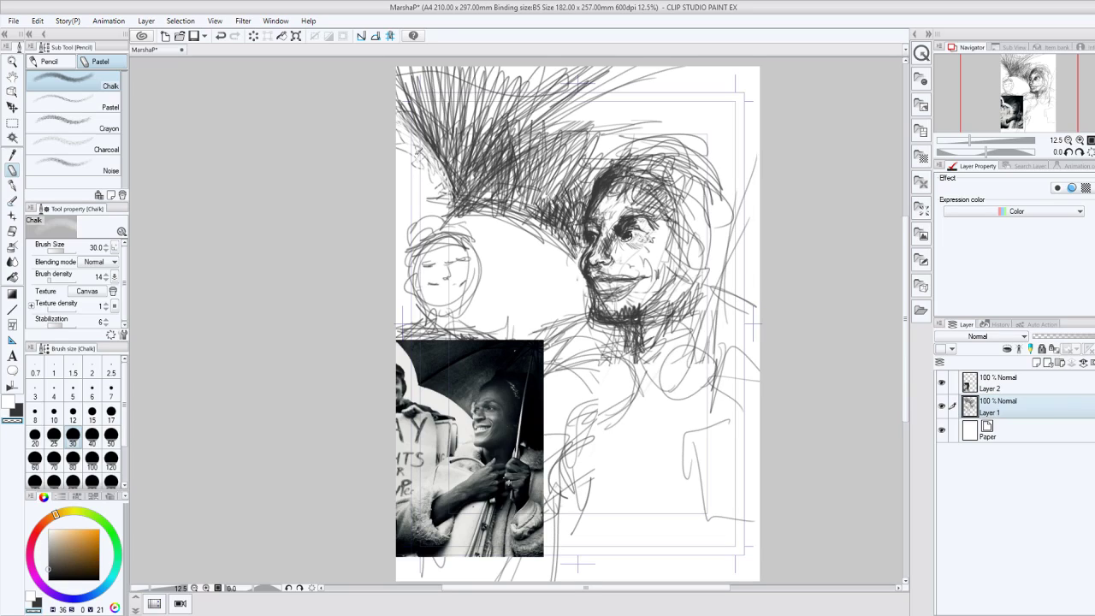
{"action": "key", "text": "ctrl+z"}
Restore the dark drawing color and darken the near figure's hair with curved hatching across the crown.
{"action": "left_click", "coordinate": [18, 410]}
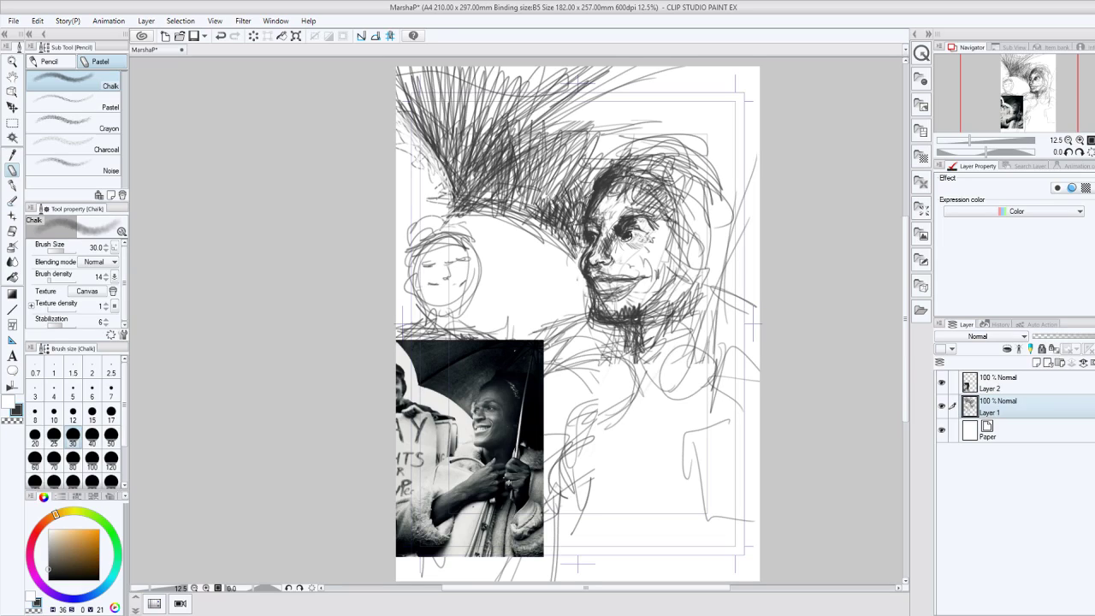
{"action": "left_click_drag", "start_coordinate": [642, 159], "coordinate": [588, 196]}
{"action": "left_click_drag", "start_coordinate": [620, 164], "coordinate": [706, 147]}
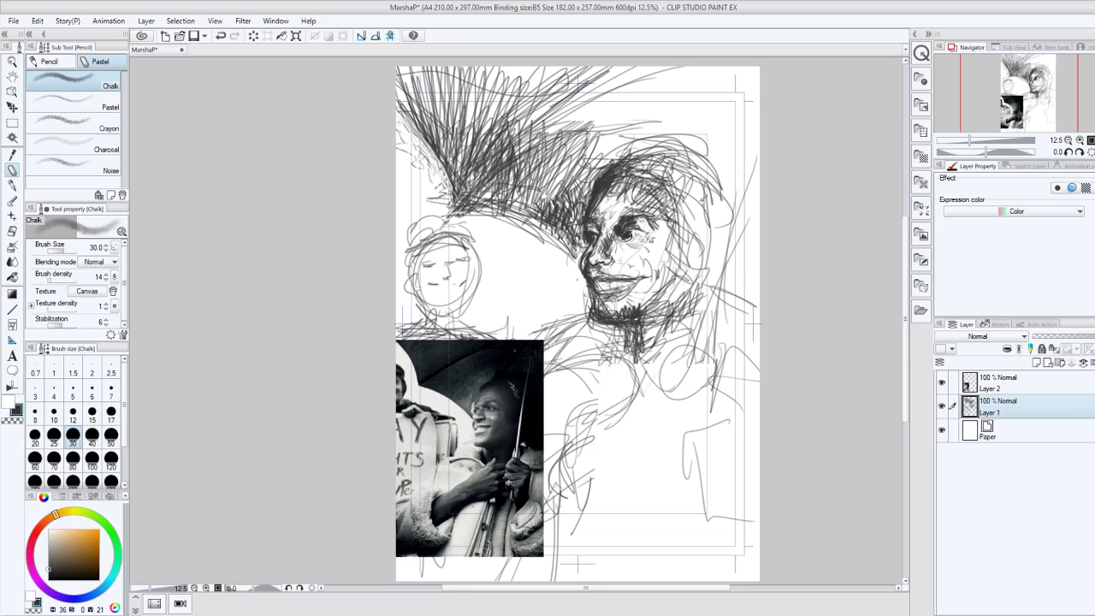
{"action": "left_click_drag", "start_coordinate": [643, 159], "coordinate": [707, 206]}
{"action": "left_click_drag", "start_coordinate": [633, 220], "coordinate": [697, 154]}
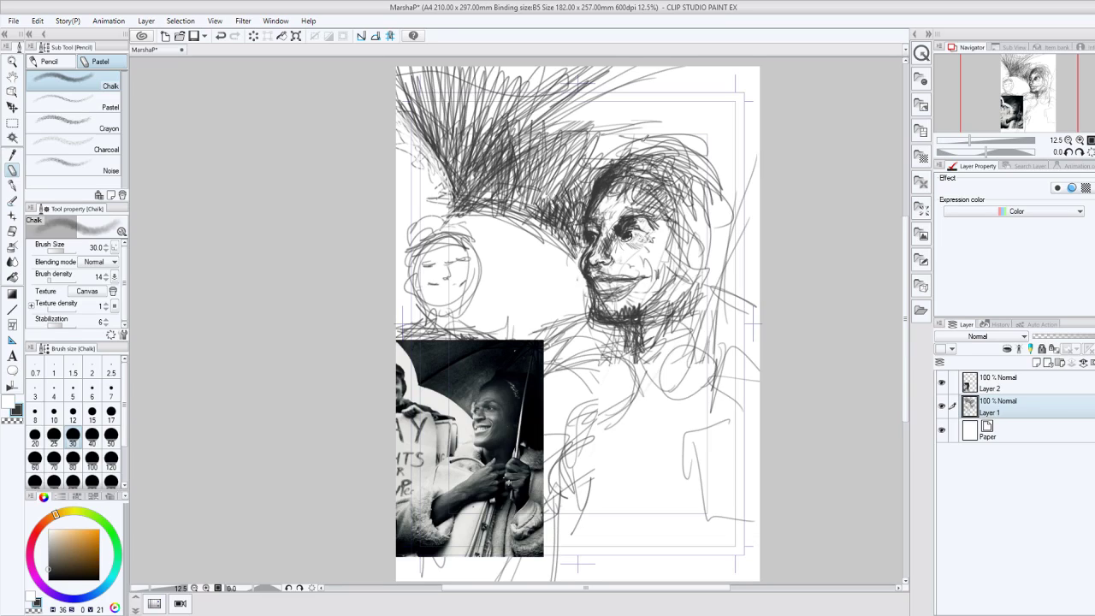
{"action": "left_click_drag", "start_coordinate": [637, 194], "coordinate": [702, 135]}
Hatch the umbrella above and behind the near figure's head with long diagonal strokes out to the page's upper-right corner.
{"action": "mouse_move", "coordinate": [657, 182]}
{"action": "left_mouse_down"}
{"action": "mouse_move", "coordinate": [676, 62]}
{"action": "mouse_move", "coordinate": [726, 67]}
{"action": "mouse_move", "coordinate": [743, 109]}
{"action": "left_mouse_up"}
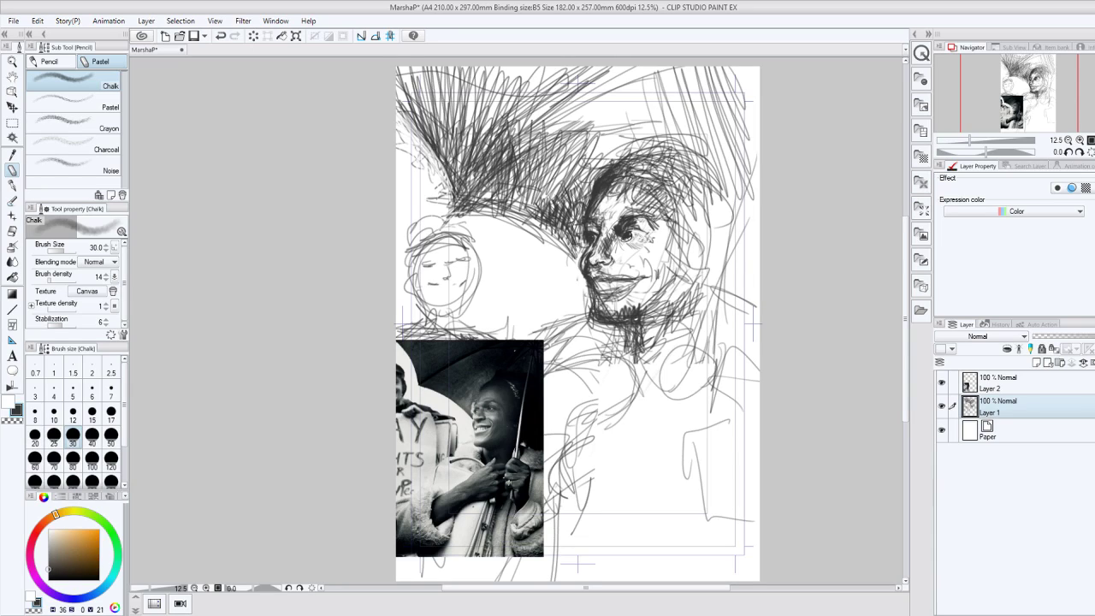
{"action": "mouse_move", "coordinate": [513, 169]}
{"action": "left_mouse_down"}
{"action": "mouse_move", "coordinate": [683, 61]}
{"action": "mouse_move", "coordinate": [621, 137]}
{"action": "left_mouse_up"}
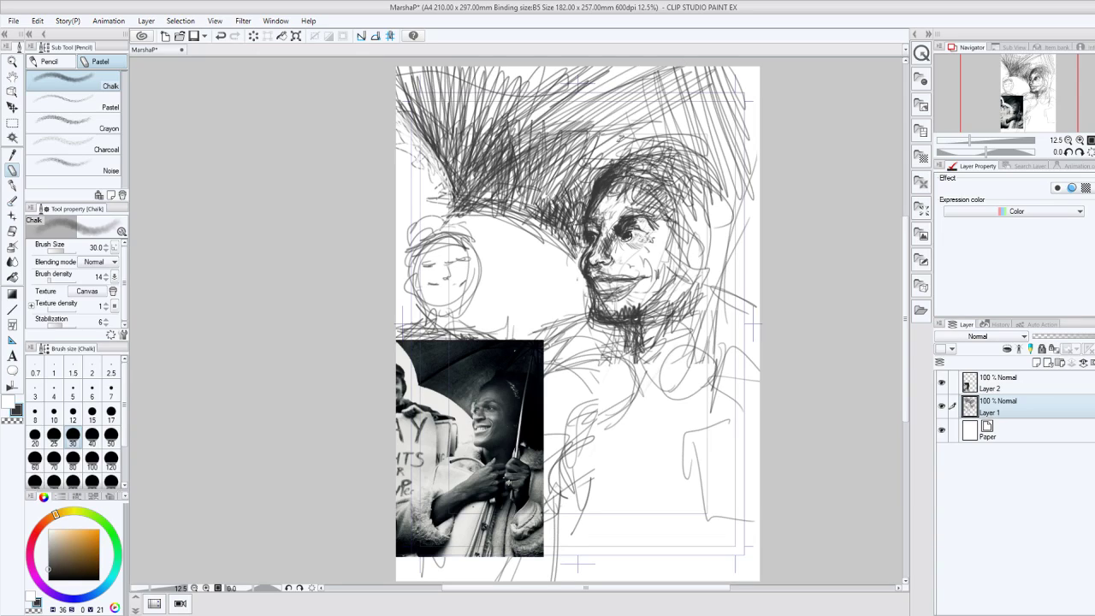
{"action": "left_click_drag", "start_coordinate": [591, 175], "coordinate": [731, 90]}
{"action": "left_click_drag", "start_coordinate": [562, 444], "coordinate": [569, 437]}
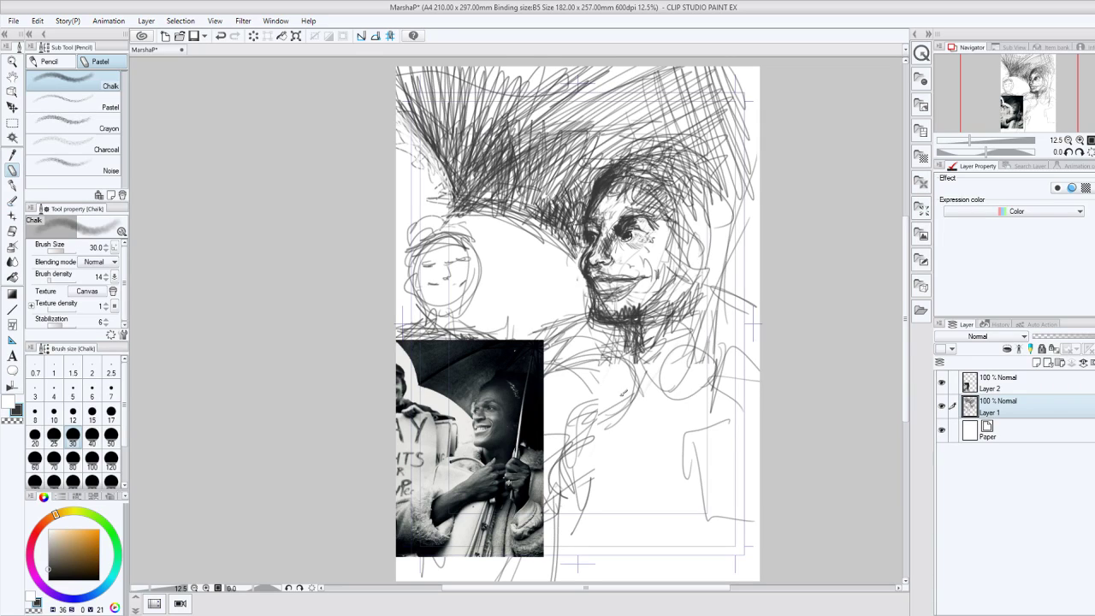
Add short hatching strokes with the Chalk brush along the near figure's forearm beside the reference photo.
{"action": "mouse_move", "coordinate": [601, 406]}
{"action": "left_mouse_down"}
{"action": "mouse_move", "coordinate": [638, 373]}
{"action": "mouse_move", "coordinate": [557, 435]}
{"action": "mouse_move", "coordinate": [573, 460]}
{"action": "mouse_move", "coordinate": [599, 462]}
{"action": "mouse_move", "coordinate": [548, 500]}
{"action": "left_mouse_up"}
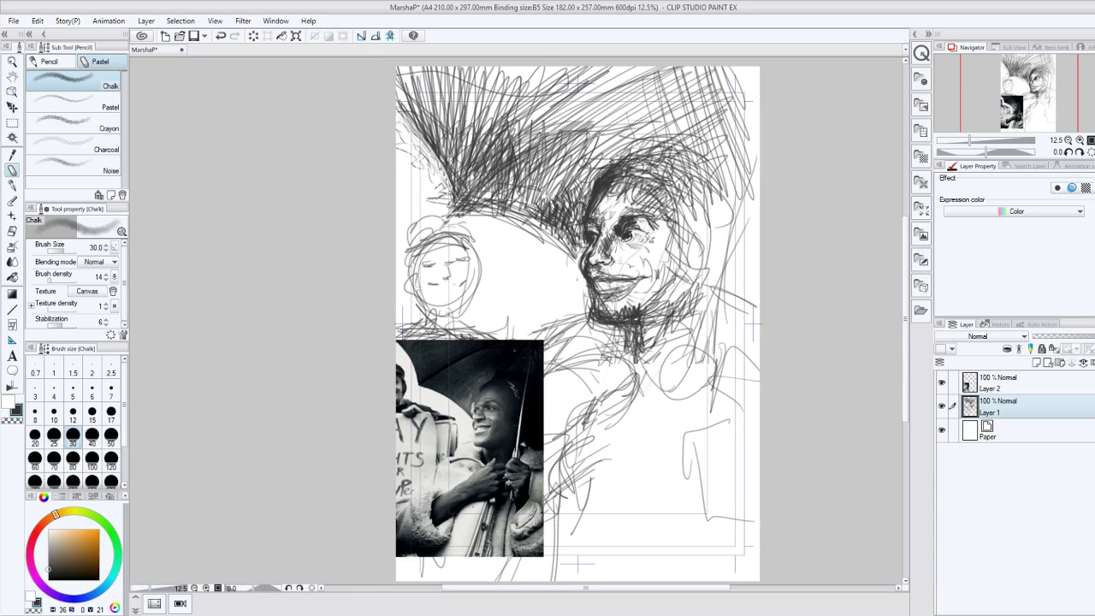
Move the reference photo on Layer 2 up to the page's upper-left corner and lock that layer.
{"action": "left_click", "coordinate": [1029, 388]}
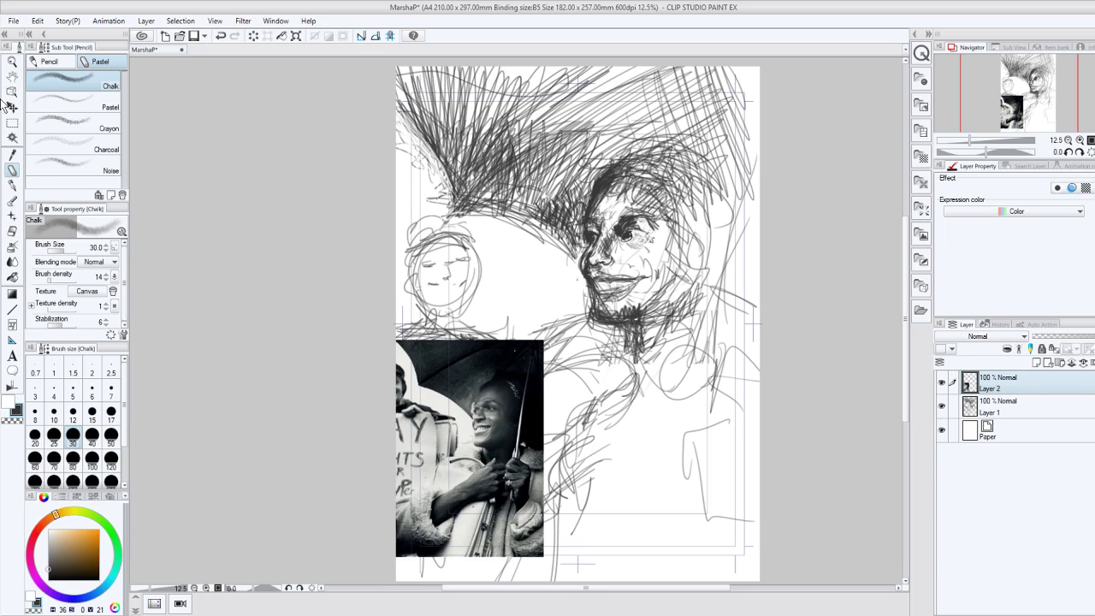
{"action": "left_click", "coordinate": [12, 106]}
{"action": "left_click_drag", "start_coordinate": [483, 387], "coordinate": [480, 125]}
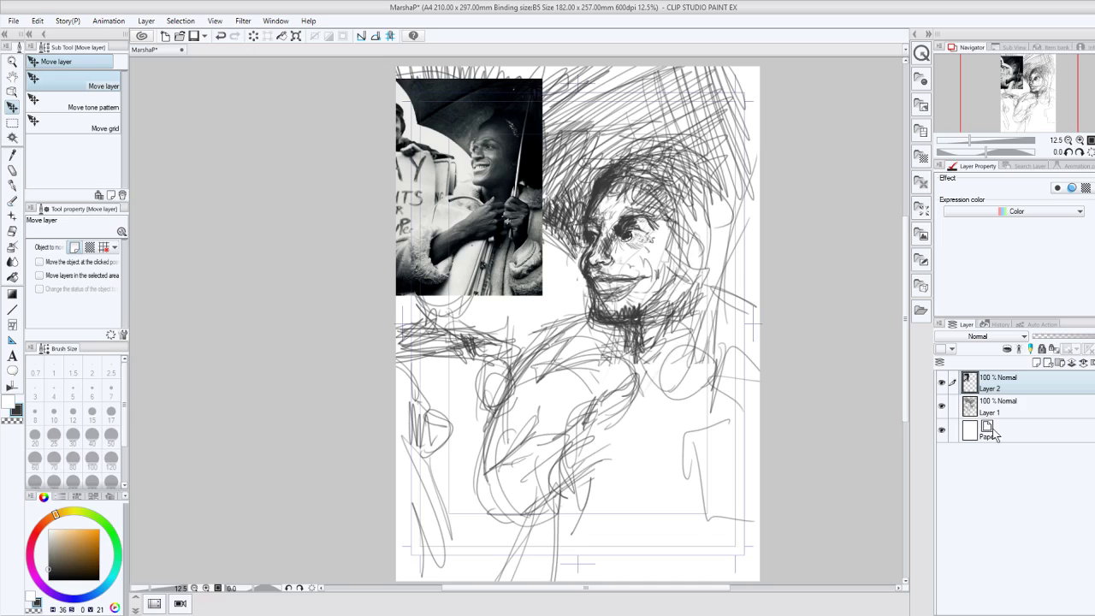
{"action": "left_click", "coordinate": [1042, 349]}
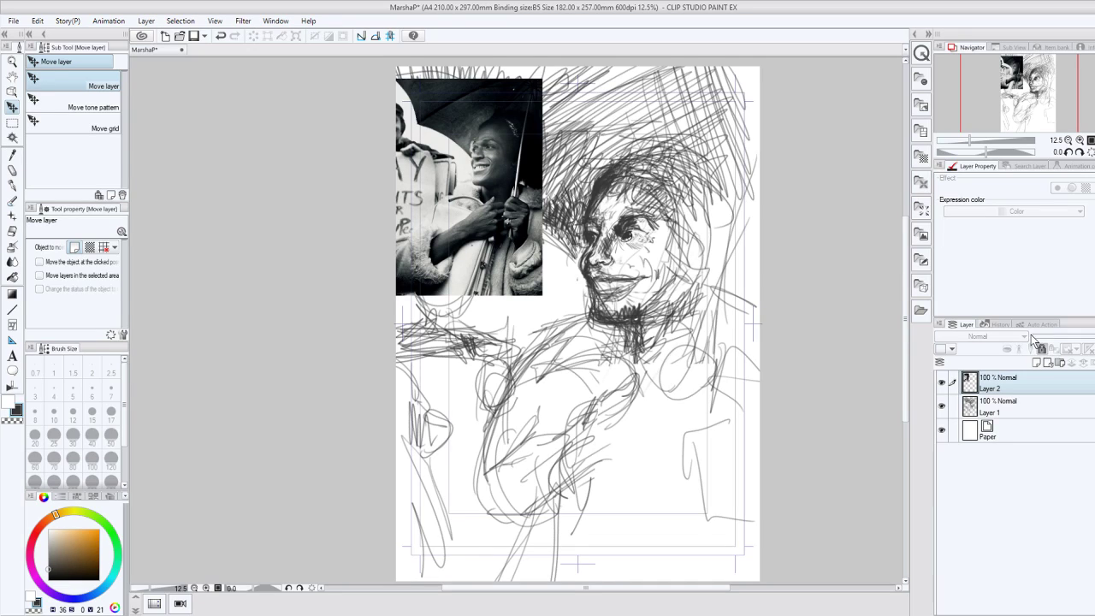
Define the near figure's folded forearm and neckline on Layer 1 with Chalk strokes, hatching the forearm's shadow side.
{"action": "key", "text": "p"}
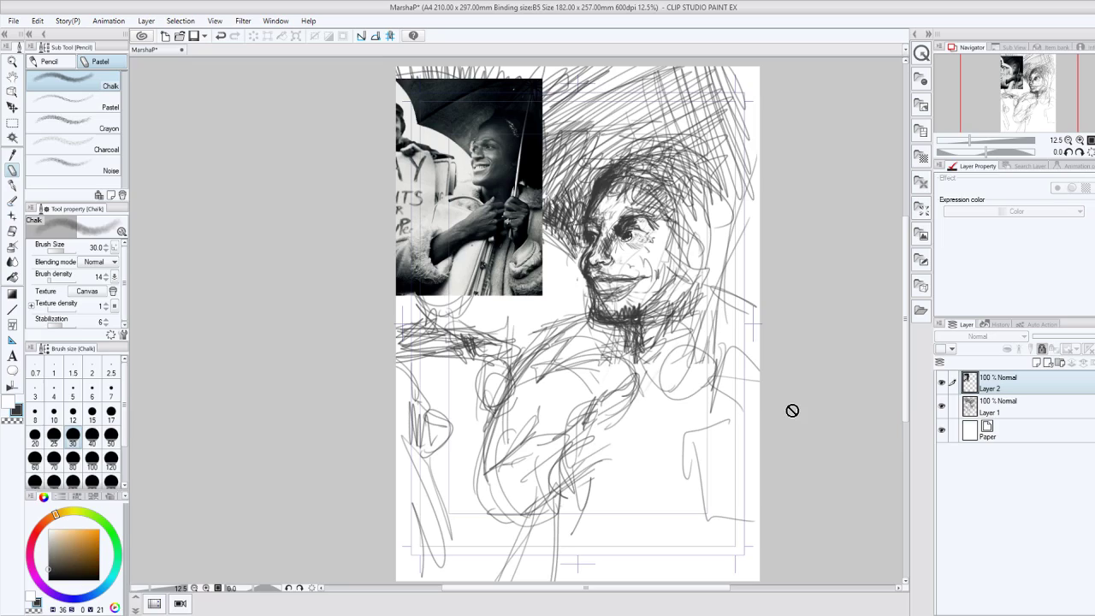
{"action": "left_click", "coordinate": [1014, 408]}
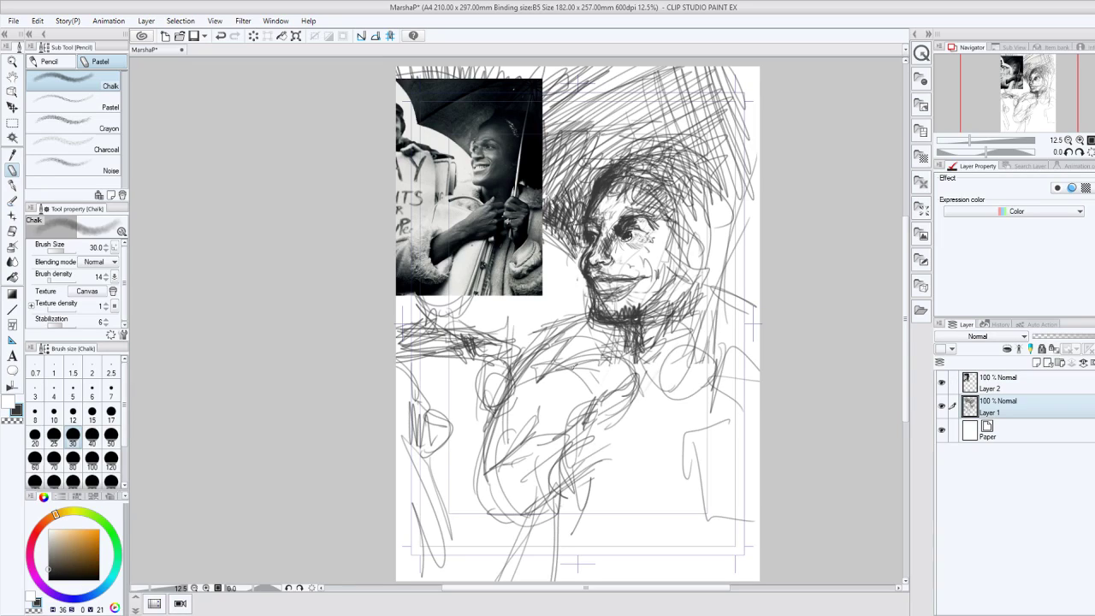
{"action": "left_click_drag", "start_coordinate": [635, 339], "coordinate": [634, 374]}
{"action": "mouse_move", "coordinate": [689, 396]}
{"action": "left_mouse_down"}
{"action": "mouse_move", "coordinate": [585, 446]}
{"action": "mouse_move", "coordinate": [597, 462]}
{"action": "mouse_move", "coordinate": [570, 477]}
{"action": "left_mouse_up"}
{"action": "left_click_drag", "start_coordinate": [652, 426], "coordinate": [552, 481]}
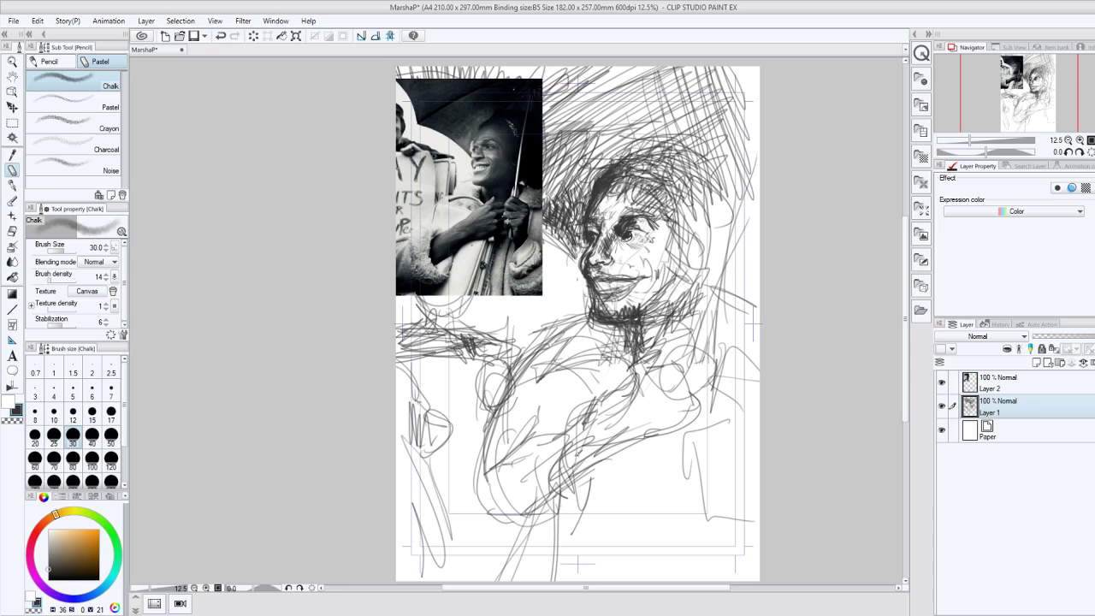
{"action": "mouse_move", "coordinate": [645, 370]}
{"action": "left_mouse_down"}
{"action": "mouse_move", "coordinate": [564, 426]}
{"action": "mouse_move", "coordinate": [630, 387]}
{"action": "left_mouse_up"}
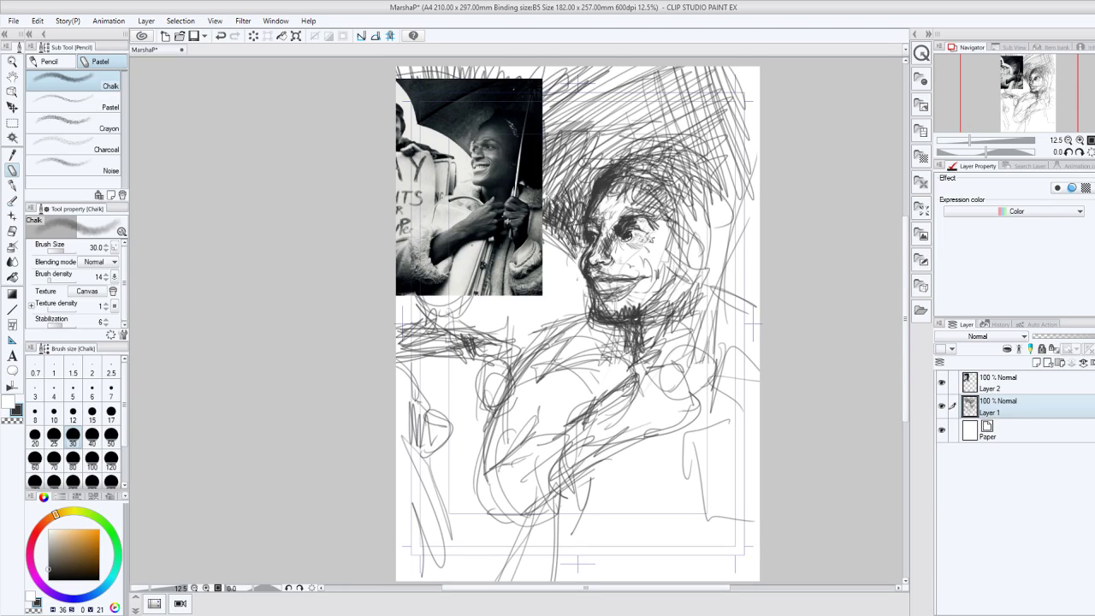
{"action": "mouse_move", "coordinate": [675, 349]}
{"action": "left_mouse_down"}
{"action": "mouse_move", "coordinate": [567, 431]}
{"action": "mouse_move", "coordinate": [558, 461]}
{"action": "mouse_move", "coordinate": [576, 413]}
{"action": "mouse_move", "coordinate": [567, 476]}
{"action": "mouse_move", "coordinate": [584, 471]}
{"action": "mouse_move", "coordinate": [599, 439]}
{"action": "mouse_move", "coordinate": [611, 453]}
{"action": "left_mouse_up"}
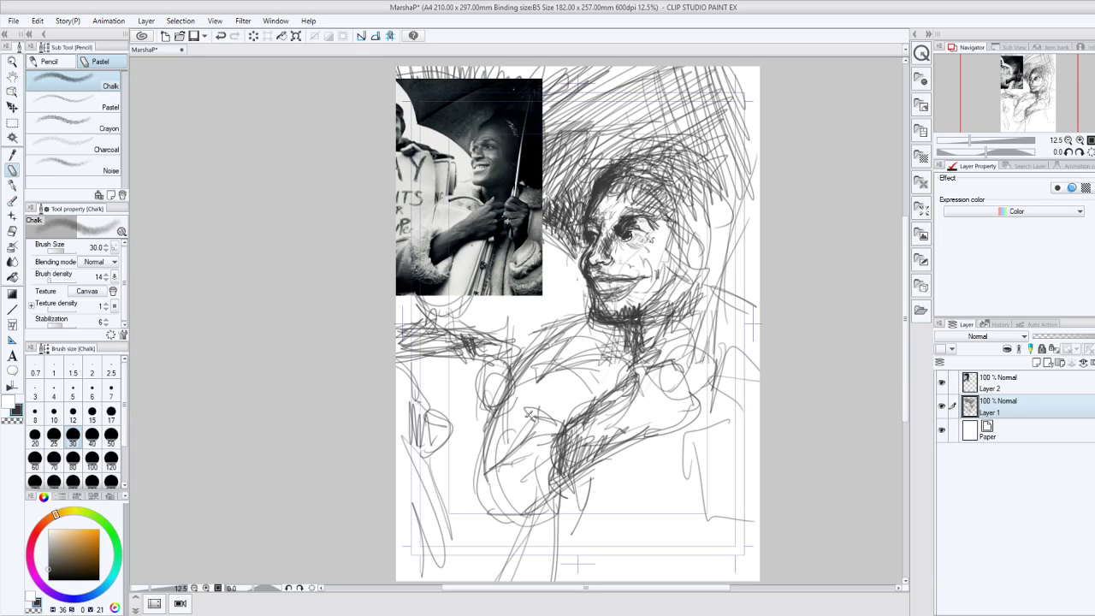
Sketch the sleeve cuff around the near figure's forearm and draw long coat folds down to the page's bottom edge.
{"action": "left_click_drag", "start_coordinate": [529, 414], "coordinate": [511, 510]}
{"action": "mouse_move", "coordinate": [539, 426]}
{"action": "left_mouse_down"}
{"action": "mouse_move", "coordinate": [509, 463]}
{"action": "mouse_move", "coordinate": [541, 450]}
{"action": "left_mouse_up"}
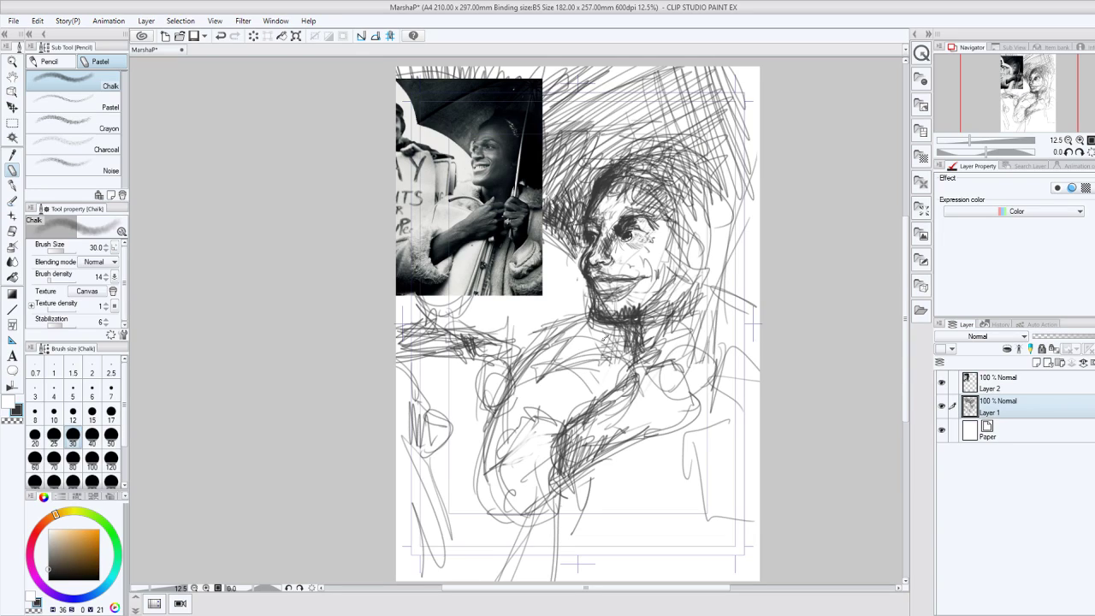
{"action": "mouse_move", "coordinate": [605, 338]}
{"action": "left_mouse_down"}
{"action": "mouse_move", "coordinate": [560, 360]}
{"action": "mouse_move", "coordinate": [590, 347]}
{"action": "mouse_move", "coordinate": [565, 350]}
{"action": "left_mouse_up"}
{"action": "left_click_drag", "start_coordinate": [616, 455], "coordinate": [612, 551]}
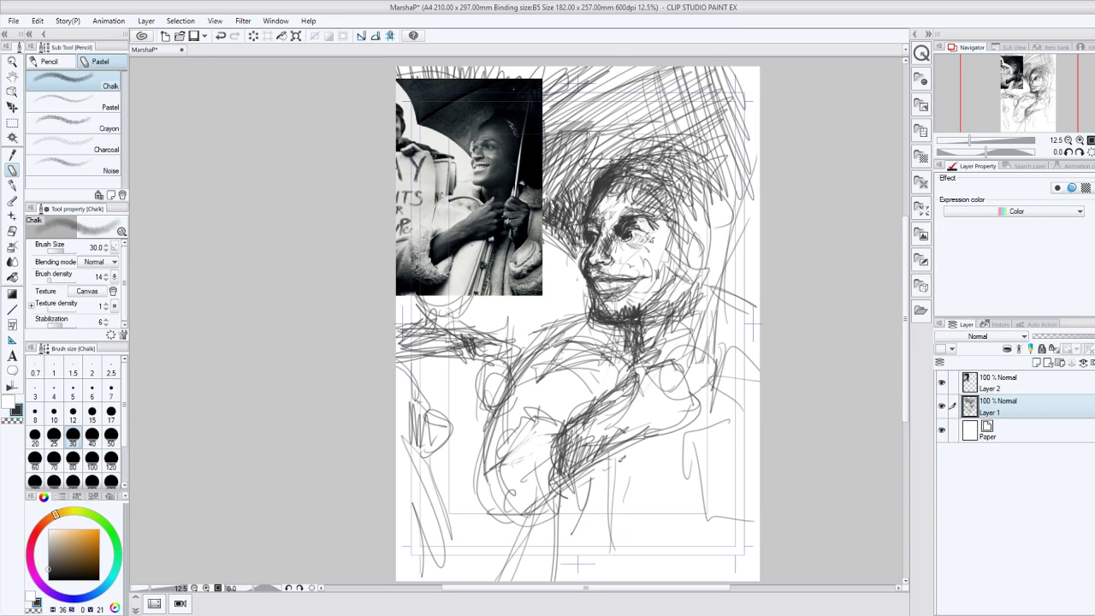
{"action": "left_click_drag", "start_coordinate": [631, 455], "coordinate": [622, 577]}
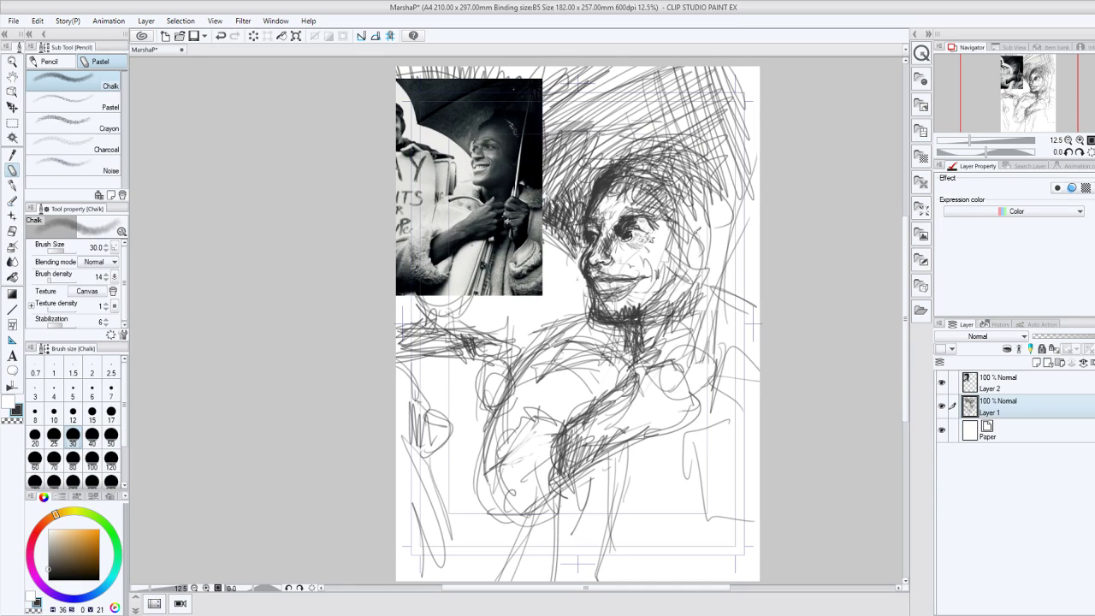
Hatch the umbrella behind the near figure's head with dense diagonal strokes out to the page's right edge.
{"action": "left_click_drag", "start_coordinate": [736, 187], "coordinate": [700, 300]}
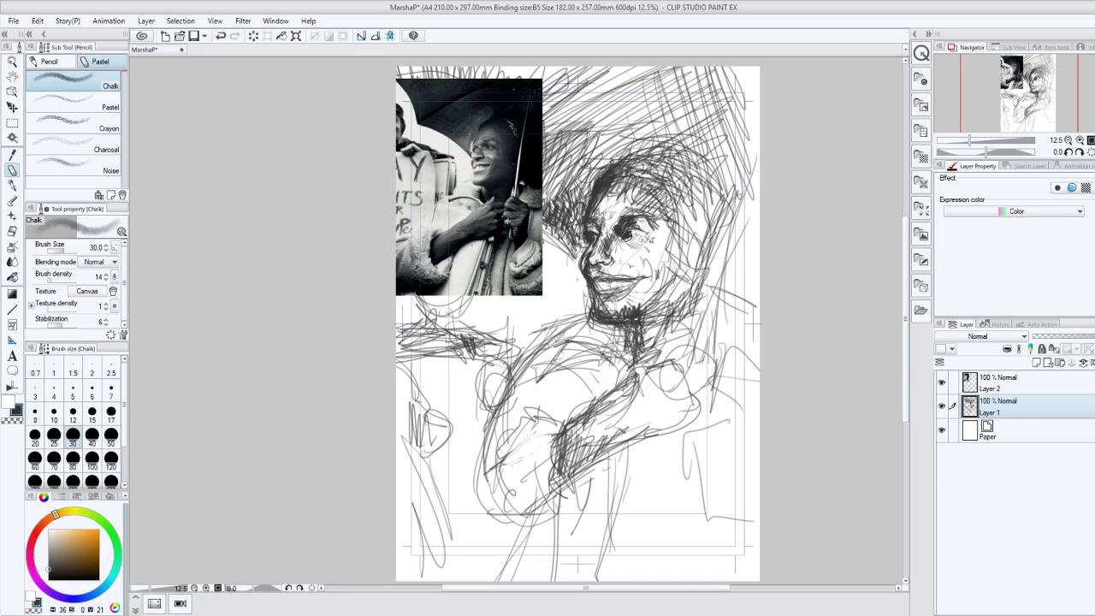
{"action": "left_click_drag", "start_coordinate": [723, 149], "coordinate": [680, 281]}
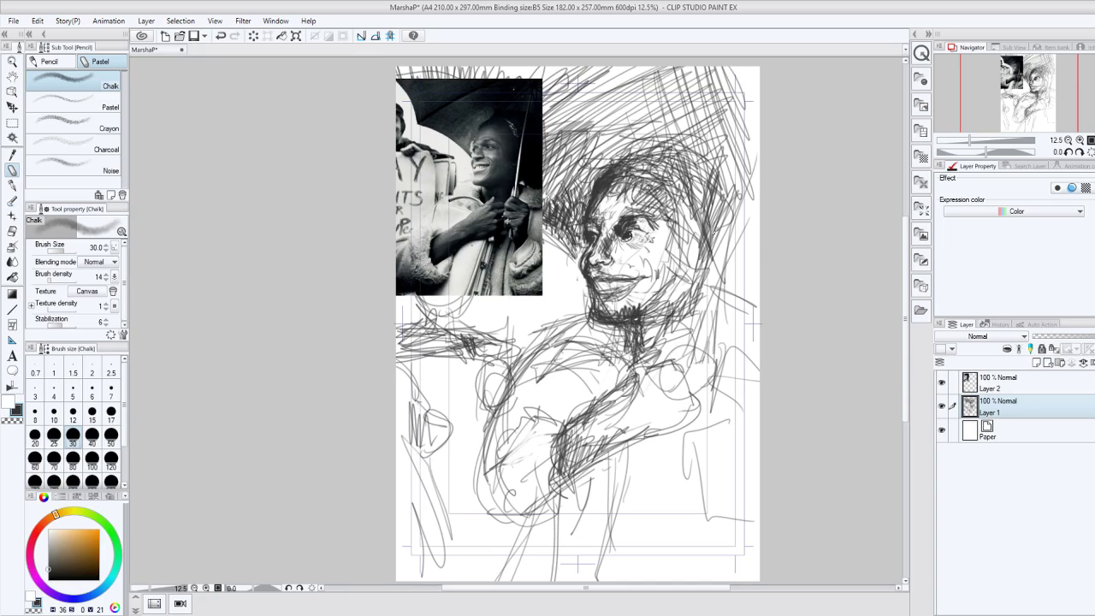
{"action": "left_click_drag", "start_coordinate": [711, 162], "coordinate": [758, 298]}
{"action": "left_click_drag", "start_coordinate": [756, 116], "coordinate": [731, 252]}
{"action": "left_click_drag", "start_coordinate": [760, 180], "coordinate": [727, 257]}
{"action": "left_click_drag", "start_coordinate": [758, 206], "coordinate": [728, 283]}
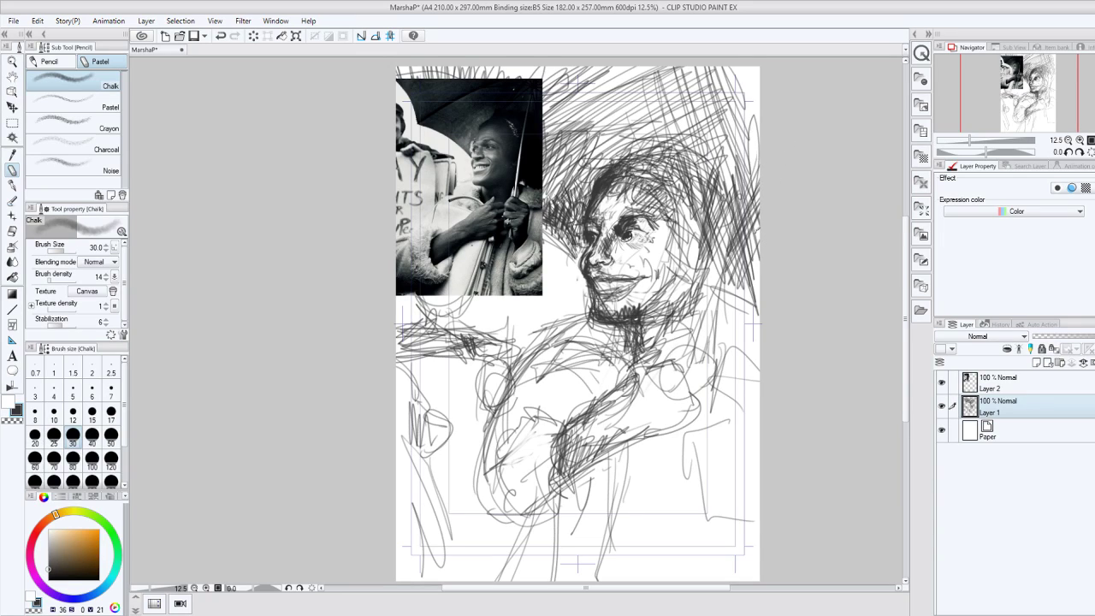
{"action": "left_click_drag", "start_coordinate": [759, 229], "coordinate": [716, 332]}
Darken the folded forearm with cross-hatching and add light strokes to the shoulder, cuff and the sleeve near the page's right edge.
{"action": "left_click_drag", "start_coordinate": [589, 340], "coordinate": [529, 345]}
{"action": "left_click_drag", "start_coordinate": [511, 468], "coordinate": [509, 482]}
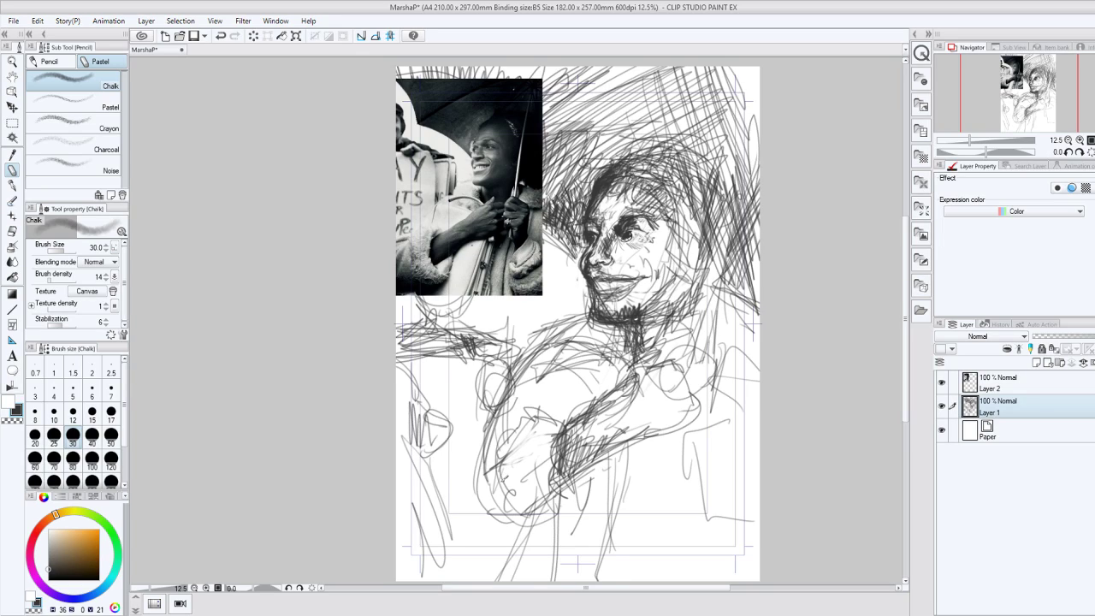
{"action": "mouse_move", "coordinate": [555, 431]}
{"action": "left_mouse_down"}
{"action": "mouse_move", "coordinate": [534, 479]}
{"action": "mouse_move", "coordinate": [642, 431]}
{"action": "left_mouse_up"}
{"action": "left_click_drag", "start_coordinate": [565, 469], "coordinate": [645, 413]}
{"action": "mouse_move", "coordinate": [556, 445]}
{"action": "left_mouse_down"}
{"action": "mouse_move", "coordinate": [650, 393]}
{"action": "mouse_move", "coordinate": [566, 469]}
{"action": "mouse_move", "coordinate": [691, 392]}
{"action": "left_mouse_up"}
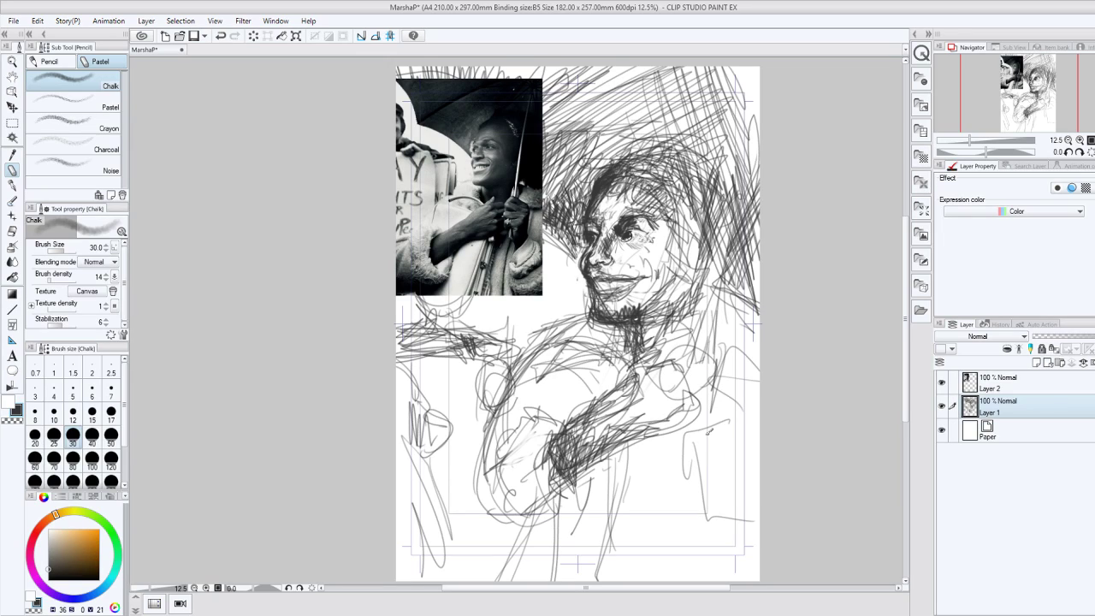
{"action": "left_click_drag", "start_coordinate": [708, 432], "coordinate": [758, 422]}
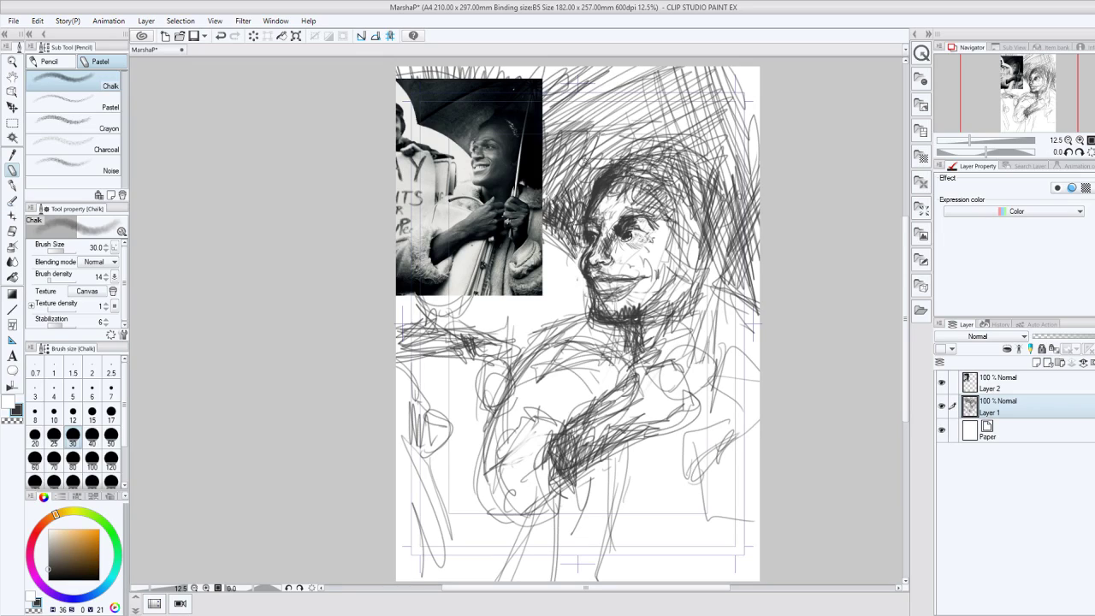
Extend the umbrella hatching across the page's top edge and darken the near figure's hair above the forehead.
{"action": "mouse_move", "coordinate": [575, 84]}
{"action": "left_mouse_down"}
{"action": "mouse_move", "coordinate": [654, 161]}
{"action": "mouse_move", "coordinate": [755, 82]}
{"action": "left_mouse_up"}
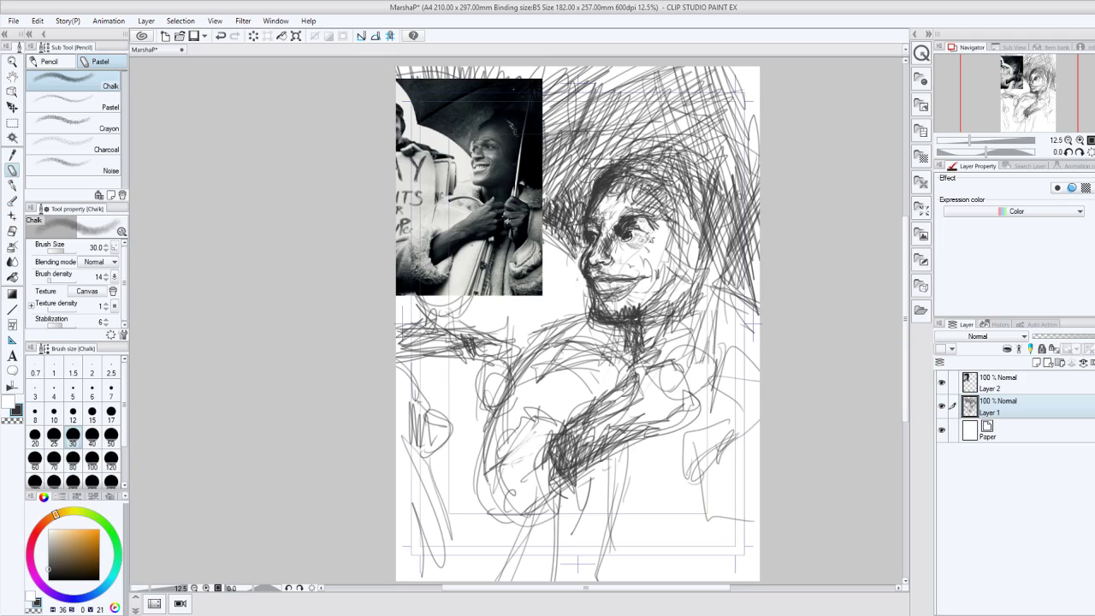
{"action": "left_click_drag", "start_coordinate": [600, 172], "coordinate": [666, 151]}
Lighten parts of the near figure's eye and nose area using the transparent color, and save the drawing.
{"action": "left_click", "coordinate": [11, 420]}
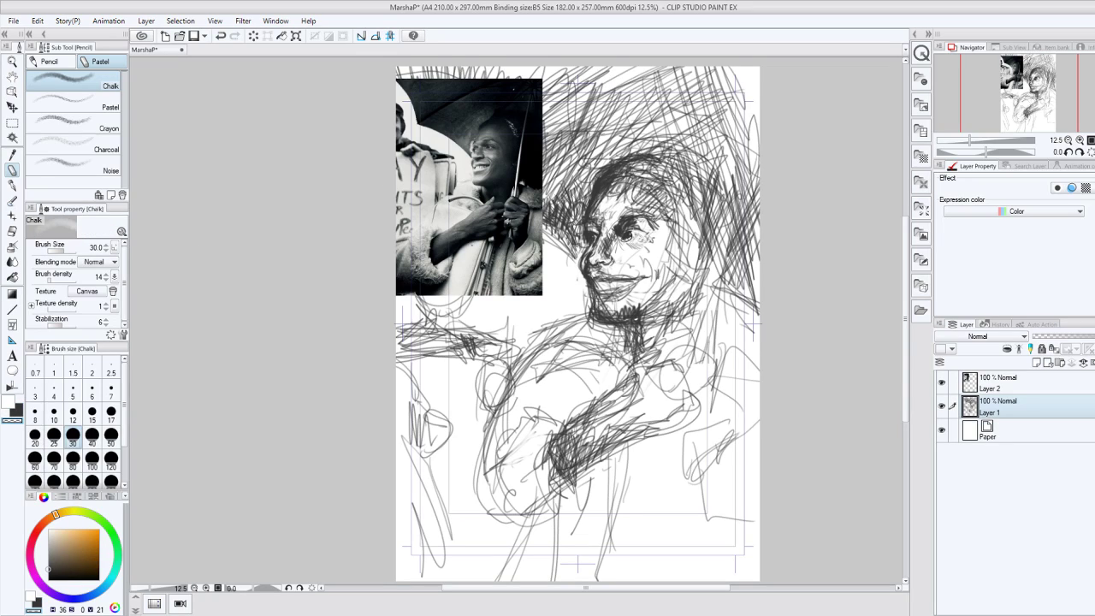
{"action": "mouse_move", "coordinate": [596, 255]}
{"action": "left_mouse_down"}
{"action": "mouse_move", "coordinate": [603, 224]}
{"action": "mouse_move", "coordinate": [601, 243]}
{"action": "mouse_move", "coordinate": [640, 236]}
{"action": "left_mouse_up"}
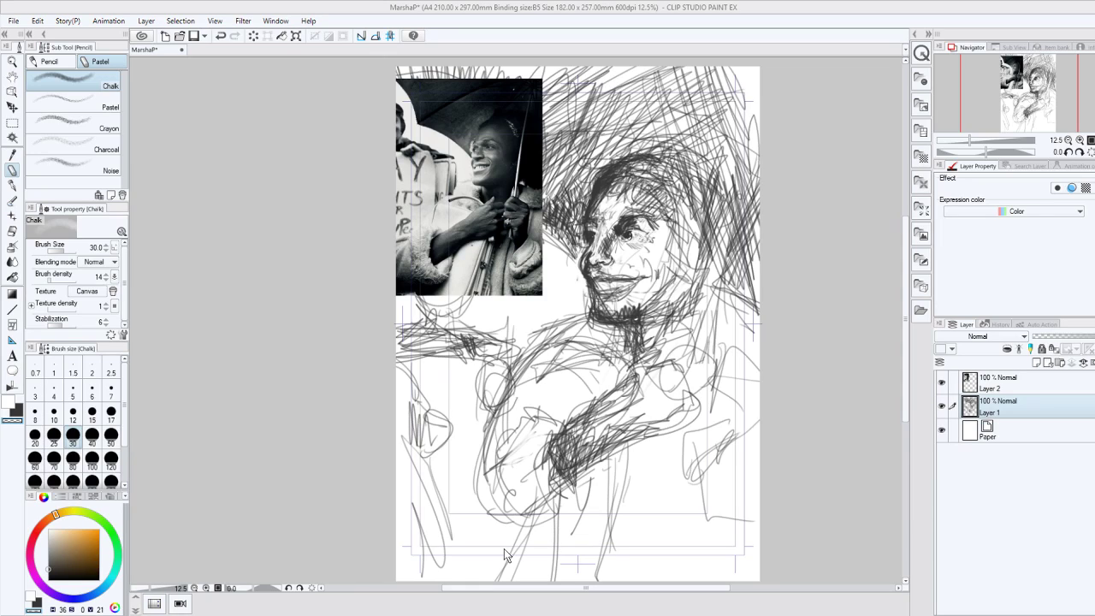
{"action": "key", "text": "ctrl+s"}
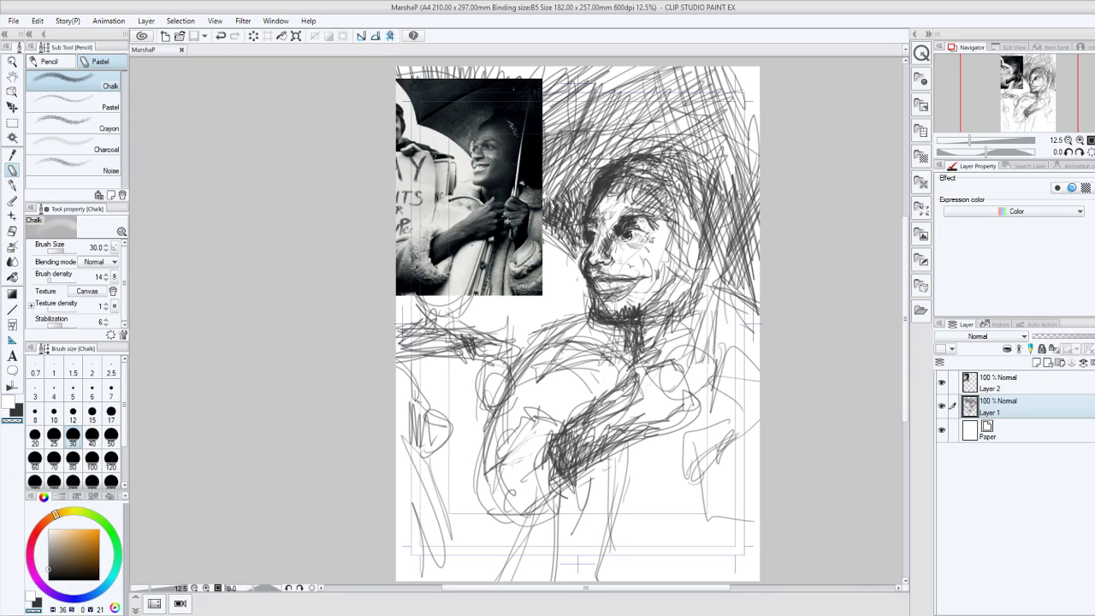
Undo the last two strokes and rework the near figure's forehead and hairline, alternating between the transparent and drawing colors.
{"action": "key", "text": "ctrl+z"}
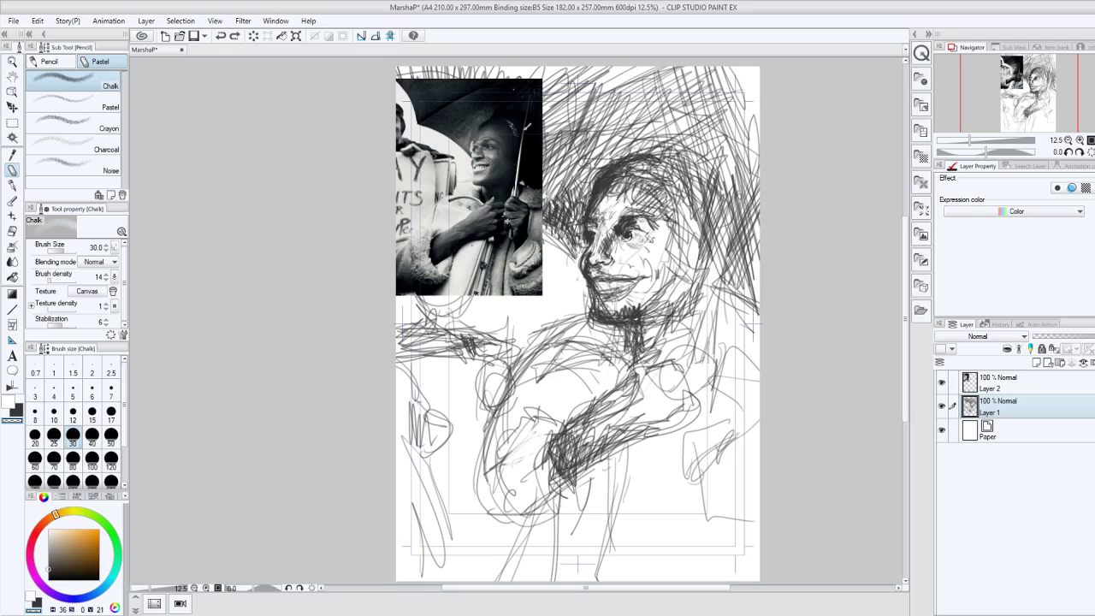
{"action": "key", "text": "ctrl+z"}
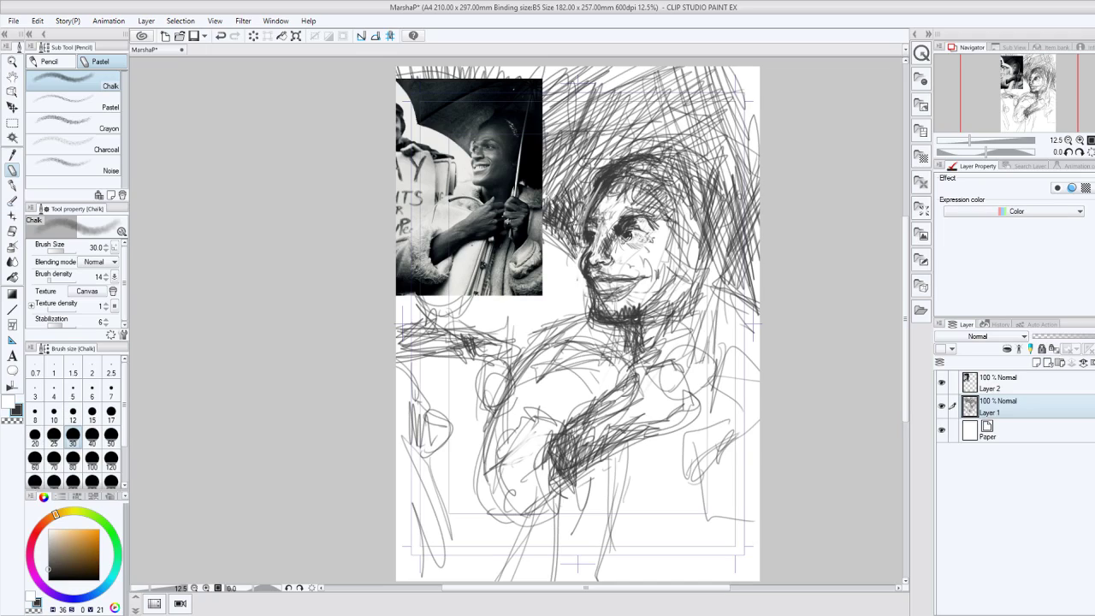
{"action": "left_click_drag", "start_coordinate": [593, 197], "coordinate": [573, 238]}
{"action": "key", "text": "c"}
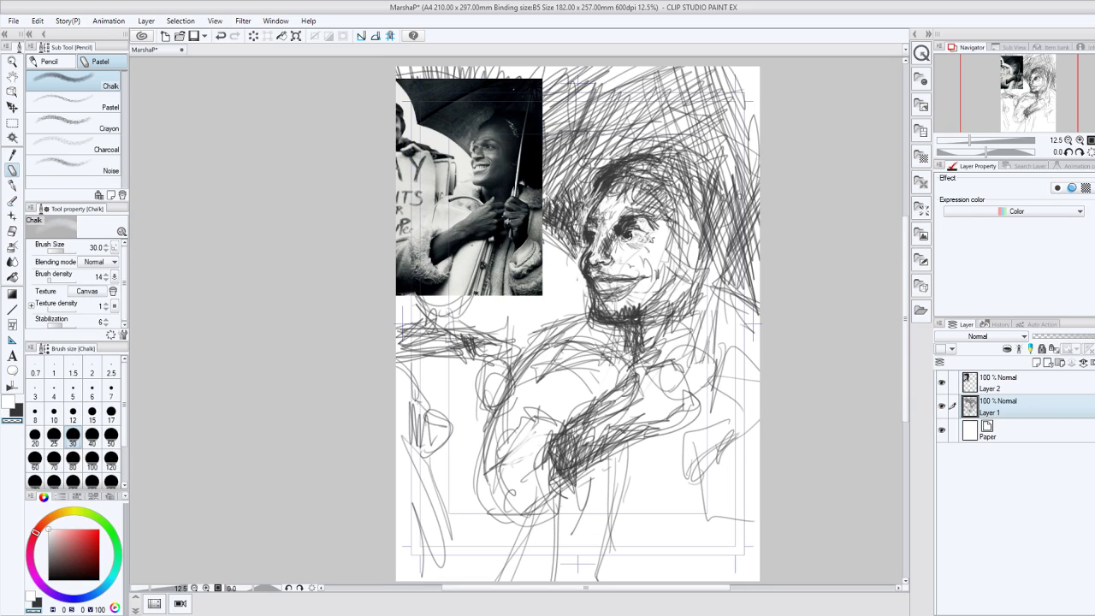
{"action": "left_click_drag", "start_coordinate": [604, 183], "coordinate": [589, 208]}
{"action": "key", "text": "c"}
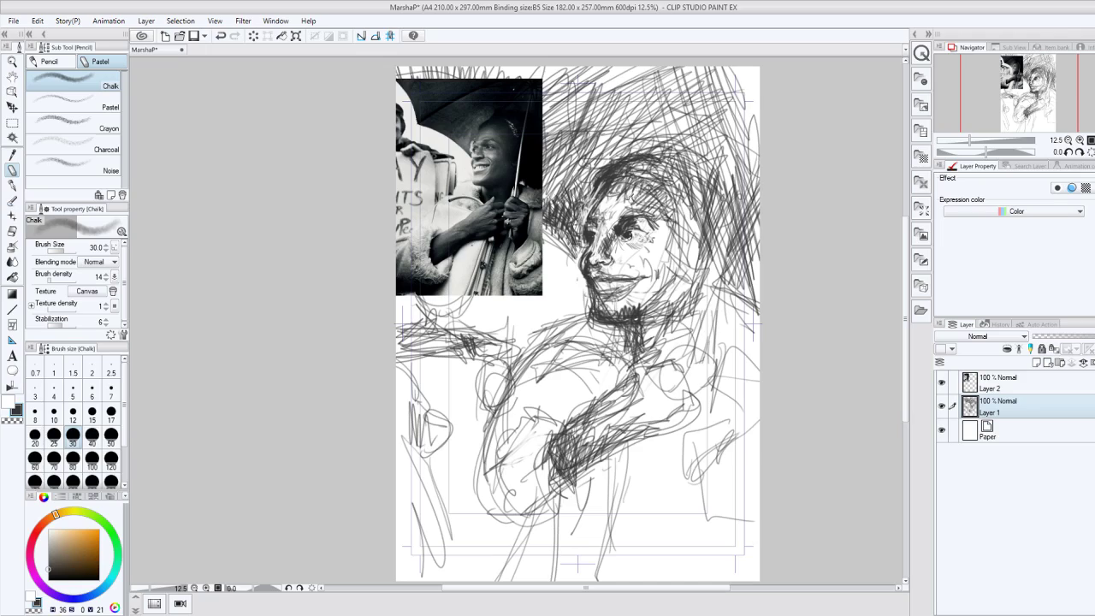
Touch up the forehead edge and add strokes to the near figure's shoulder and the underside of the cuff.
{"action": "left_click_drag", "start_coordinate": [596, 200], "coordinate": [573, 231]}
{"action": "left_click_drag", "start_coordinate": [569, 319], "coordinate": [520, 357]}
{"action": "left_click_drag", "start_coordinate": [590, 480], "coordinate": [512, 531]}
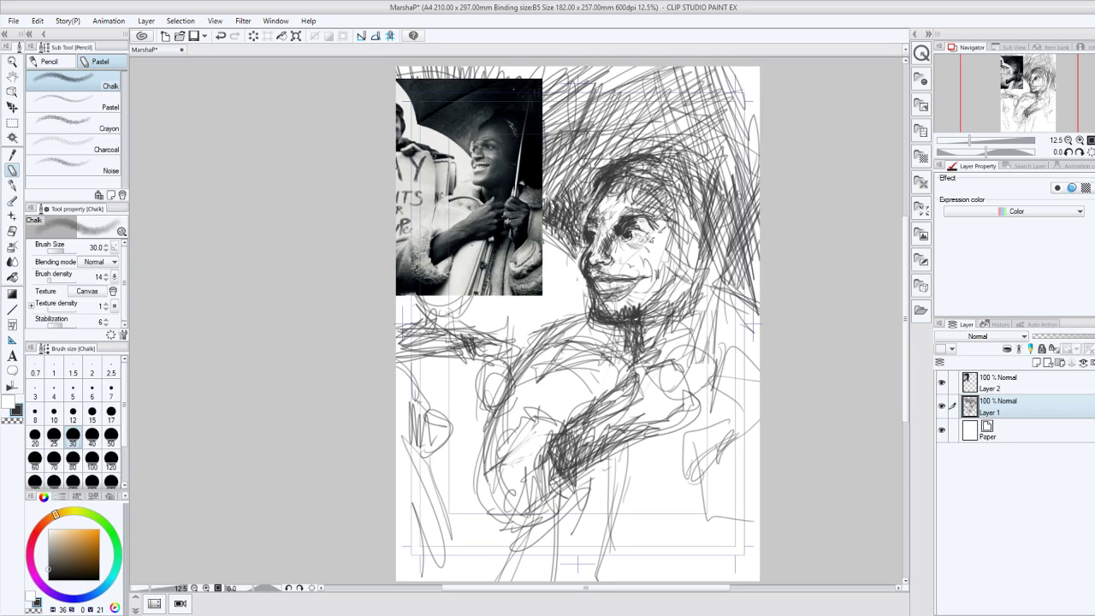
Shade the near figure's cheek and jaw with long diagonal hatching from the temple down to the neck.
{"action": "left_click_drag", "start_coordinate": [622, 294], "coordinate": [614, 302]}
{"action": "left_click_drag", "start_coordinate": [661, 259], "coordinate": [627, 312]}
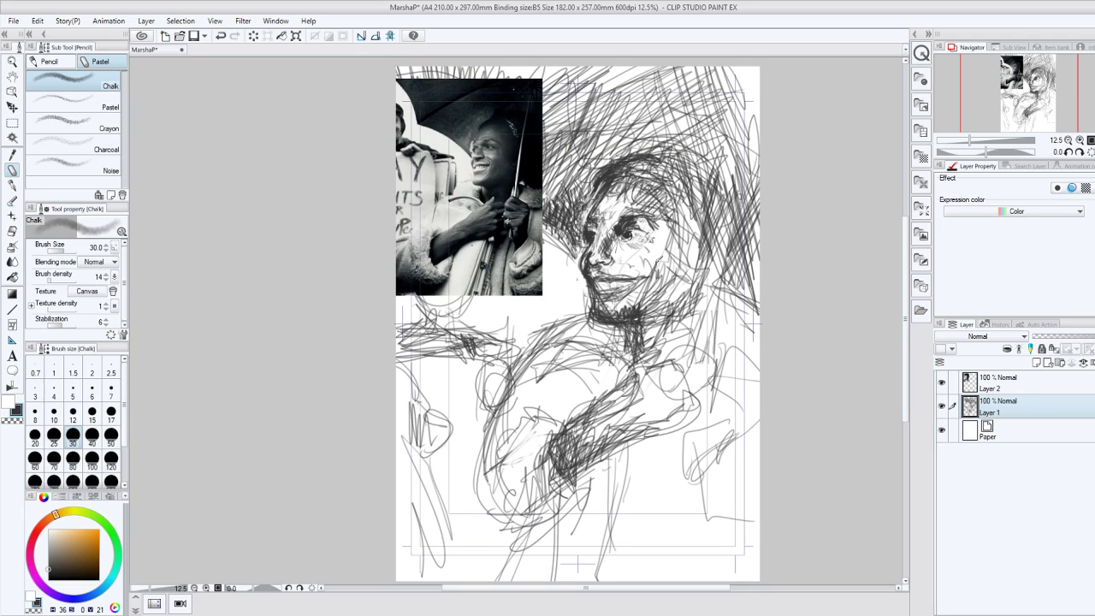
{"action": "left_click_drag", "start_coordinate": [637, 226], "coordinate": [689, 334]}
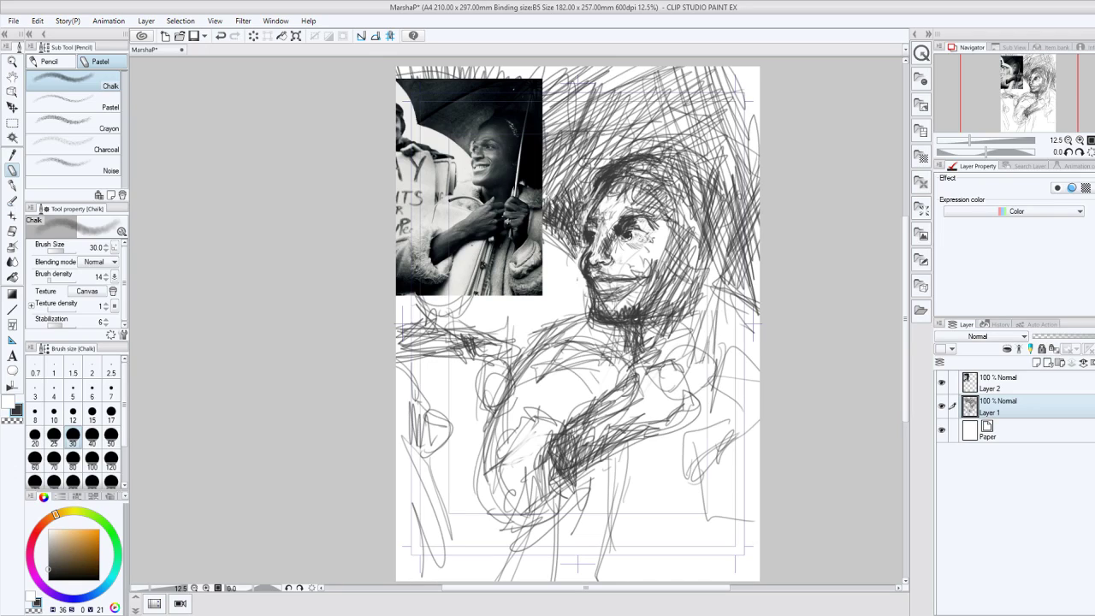
Sketch folds on the sleeve near the page's right edge and long coat lines from the forearm to the page bottom.
{"action": "mouse_move", "coordinate": [677, 370]}
{"action": "left_mouse_down"}
{"action": "mouse_move", "coordinate": [687, 375]}
{"action": "mouse_move", "coordinate": [706, 510]}
{"action": "left_mouse_up"}
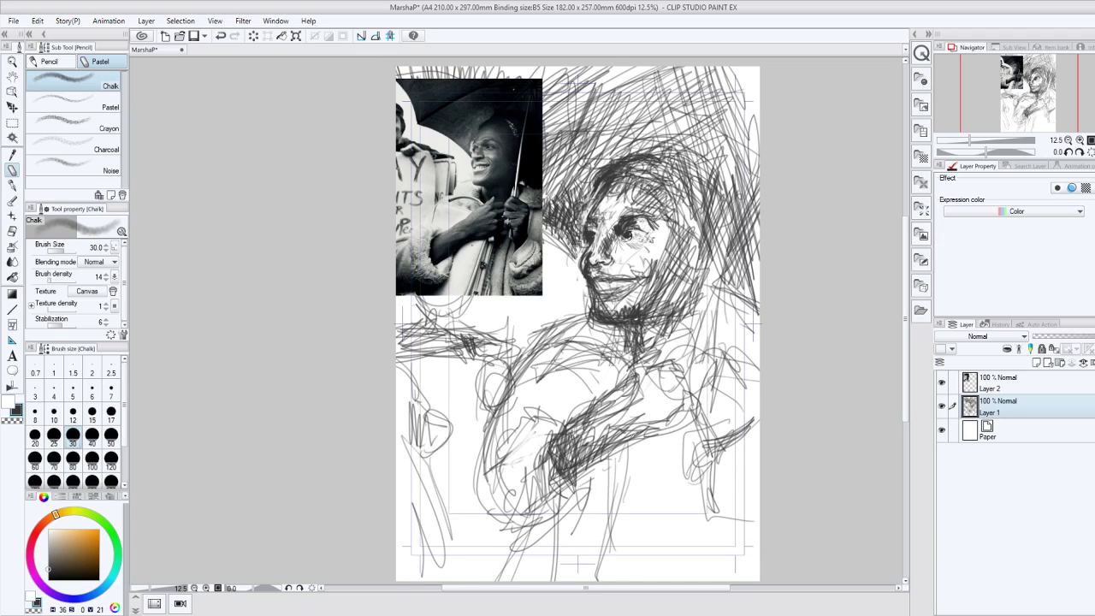
{"action": "left_click_drag", "start_coordinate": [657, 454], "coordinate": [654, 578]}
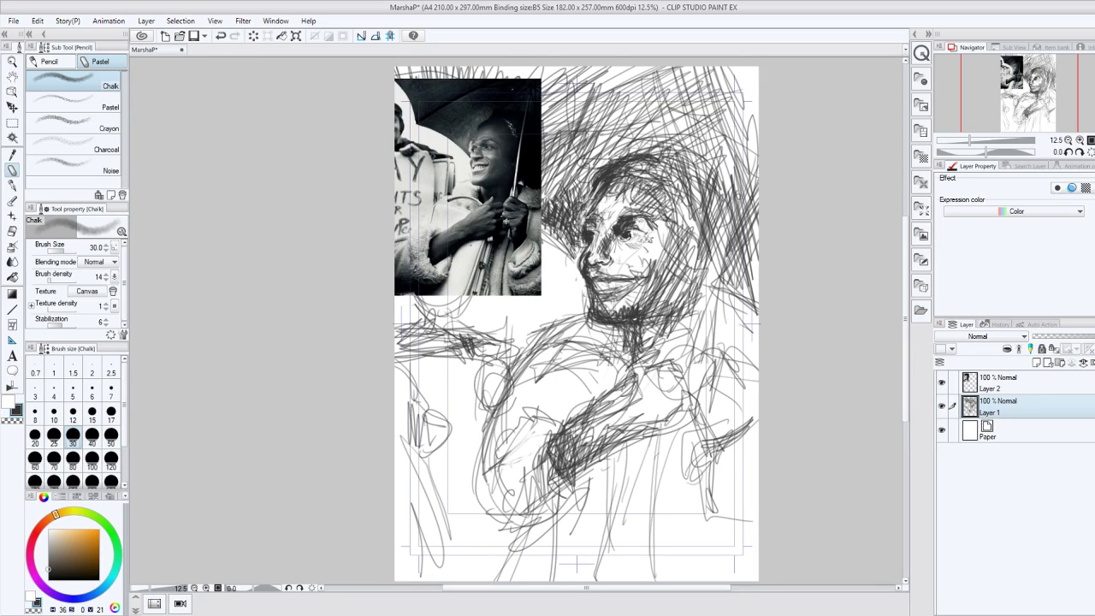
Strengthen the near figure's eye and nose, and add short fur strokes along the bottom of the sleeve cuff.
{"action": "left_click_drag", "start_coordinate": [631, 219], "coordinate": [653, 235]}
{"action": "left_click_drag", "start_coordinate": [604, 273], "coordinate": [635, 252]}
{"action": "left_click_drag", "start_coordinate": [534, 512], "coordinate": [522, 538]}
{"action": "left_click_drag", "start_coordinate": [564, 517], "coordinate": [548, 540]}
{"action": "left_click_drag", "start_coordinate": [579, 494], "coordinate": [575, 508]}
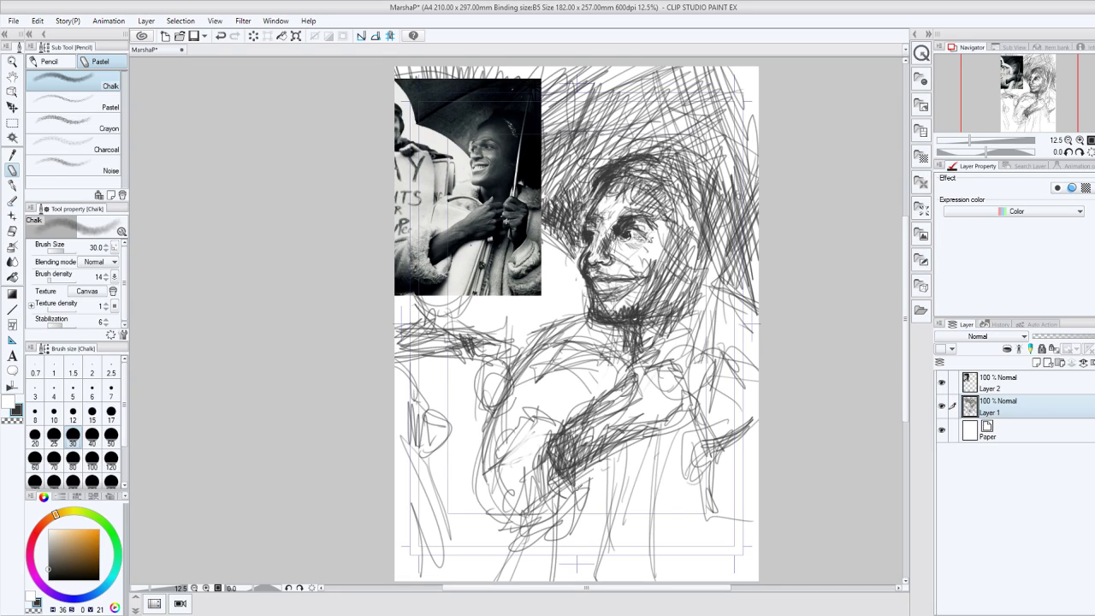
Build up the fur cuff's outline around the wrist opening with loose looping strokes down to its lower edge.
{"action": "left_click_drag", "start_coordinate": [489, 467], "coordinate": [582, 496]}
{"action": "left_click_drag", "start_coordinate": [537, 423], "coordinate": [491, 473]}
{"action": "left_click_drag", "start_coordinate": [541, 544], "coordinate": [515, 573]}
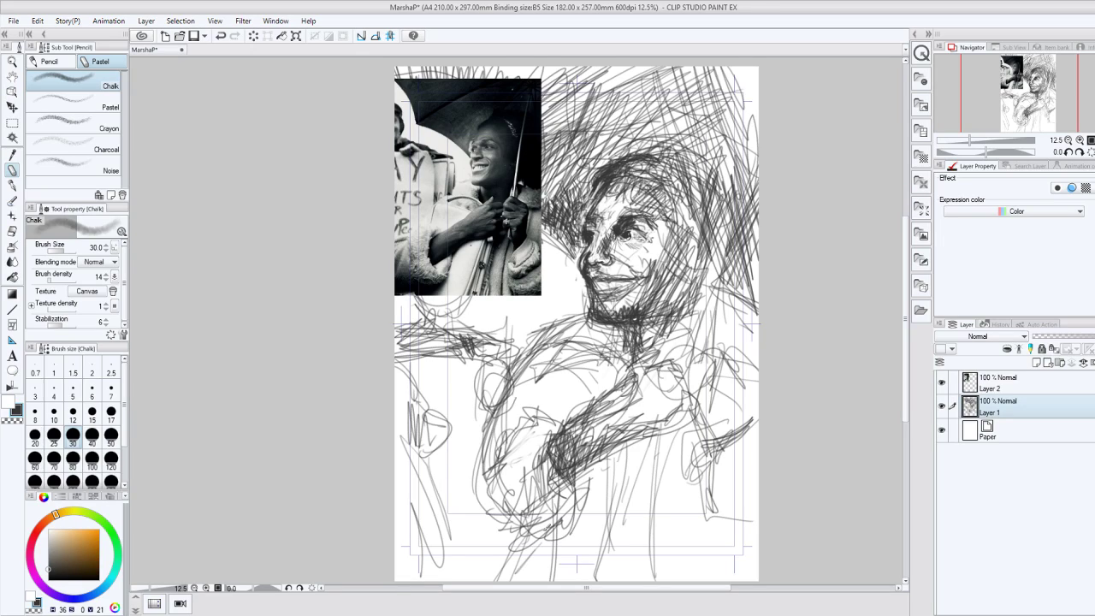
Draw the near figure's outer sleeve contour from the shoulder down to the elbow and around beneath the cuff.
{"action": "left_click_drag", "start_coordinate": [547, 346], "coordinate": [454, 547]}
{"action": "left_click_drag", "start_coordinate": [528, 533], "coordinate": [479, 552]}
{"action": "left_click_drag", "start_coordinate": [492, 505], "coordinate": [451, 539]}
{"action": "left_click_drag", "start_coordinate": [467, 491], "coordinate": [461, 543]}
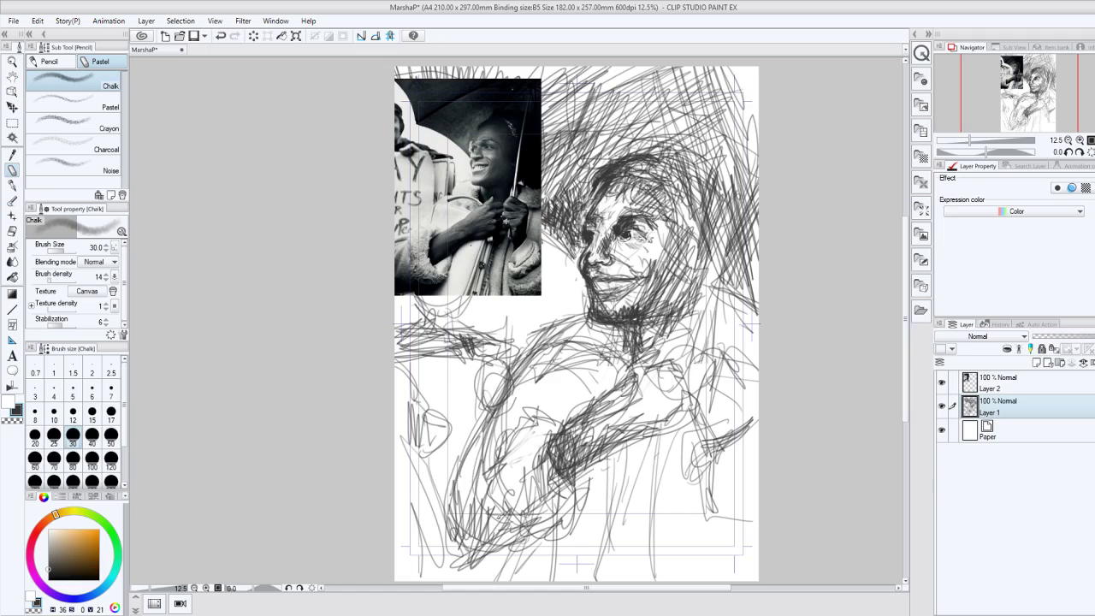
Hatch the sleeve's lower elbow area densely and darken the forearm's edge where it enters the cuff.
{"action": "left_click_drag", "start_coordinate": [503, 513], "coordinate": [495, 531]}
{"action": "mouse_move", "coordinate": [537, 424]}
{"action": "left_mouse_down"}
{"action": "mouse_move", "coordinate": [453, 547]}
{"action": "mouse_move", "coordinate": [571, 408]}
{"action": "mouse_move", "coordinate": [546, 490]}
{"action": "left_mouse_up"}
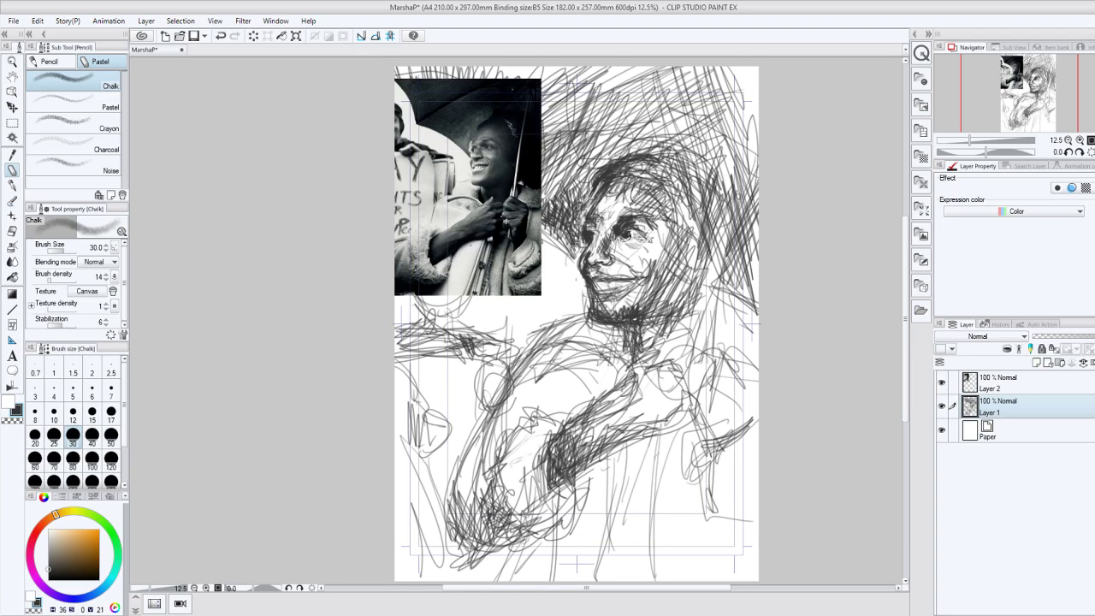
Hatch the near figure's forearm and extend the shading along its underside to the lower edge of the fur cuff.
{"action": "left_click_drag", "start_coordinate": [644, 426], "coordinate": [541, 467]}
{"action": "left_click_drag", "start_coordinate": [580, 424], "coordinate": [554, 443]}
{"action": "mouse_move", "coordinate": [650, 370]}
{"action": "left_mouse_down"}
{"action": "mouse_move", "coordinate": [577, 428]}
{"action": "mouse_move", "coordinate": [666, 393]}
{"action": "mouse_move", "coordinate": [612, 442]}
{"action": "left_mouse_up"}
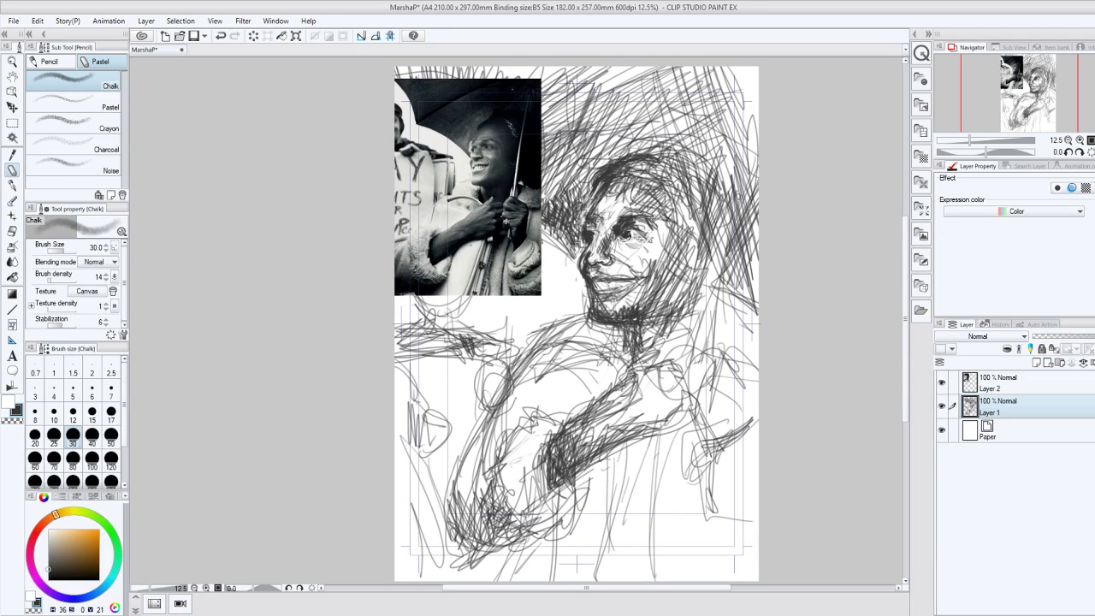
{"action": "left_click_drag", "start_coordinate": [623, 442], "coordinate": [534, 519]}
{"action": "left_click_drag", "start_coordinate": [617, 442], "coordinate": [494, 538]}
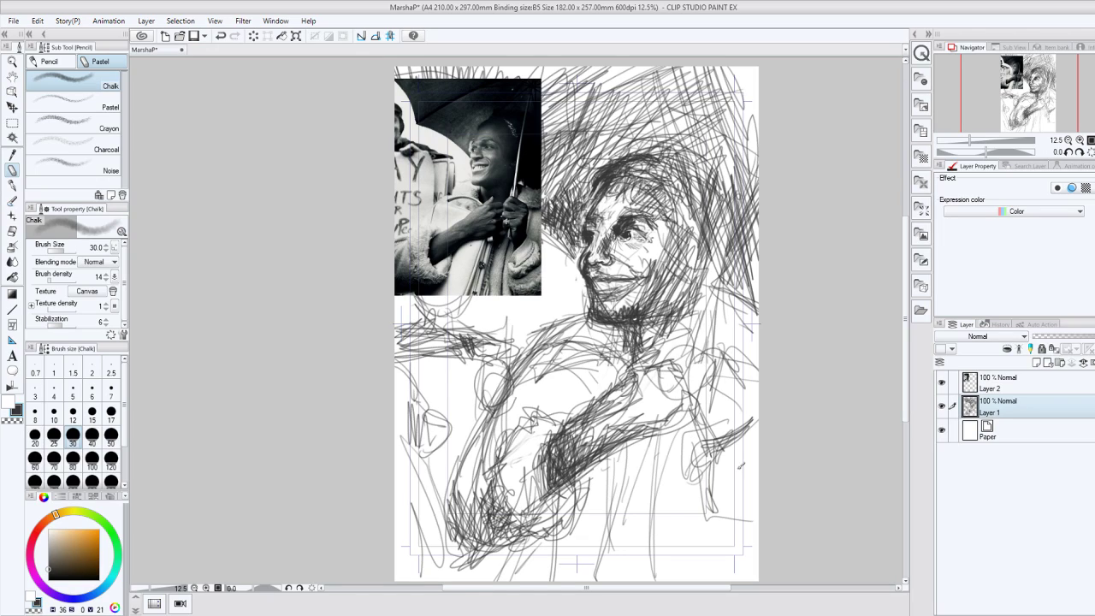
Hatch dark shading into the far sleeve at the page's edge and sketch strokes over the shoulder above it.
{"action": "left_click_drag", "start_coordinate": [718, 401], "coordinate": [695, 455]}
{"action": "mouse_move", "coordinate": [750, 370]}
{"action": "left_mouse_down"}
{"action": "mouse_move", "coordinate": [695, 457]}
{"action": "mouse_move", "coordinate": [732, 443]}
{"action": "mouse_move", "coordinate": [702, 404]}
{"action": "mouse_move", "coordinate": [707, 457]}
{"action": "left_mouse_up"}
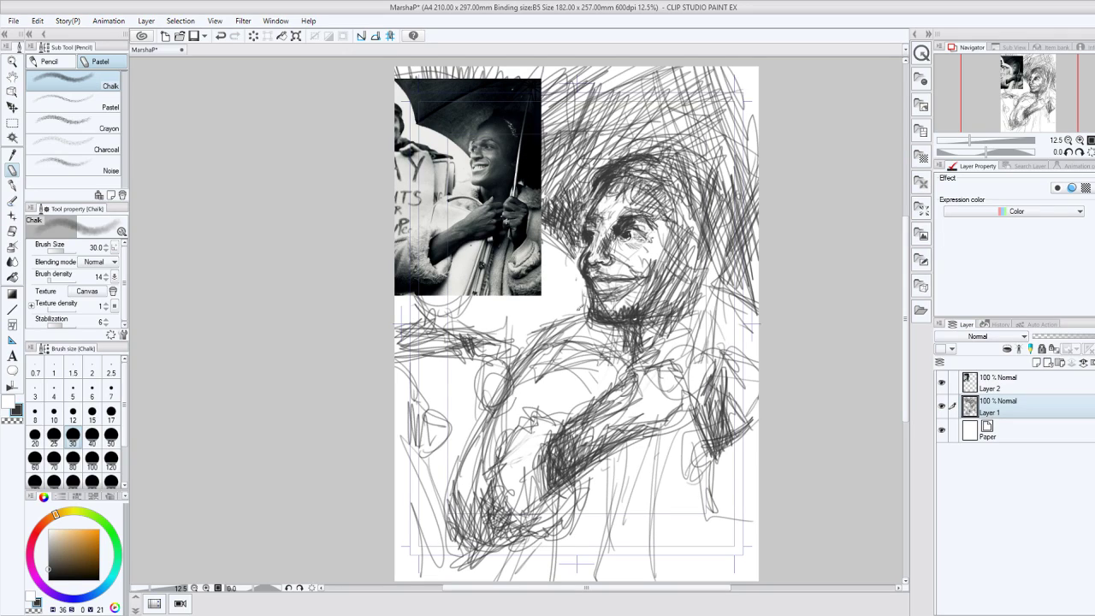
{"action": "mouse_move", "coordinate": [696, 337]}
{"action": "left_mouse_down"}
{"action": "mouse_move", "coordinate": [741, 364]}
{"action": "mouse_move", "coordinate": [727, 239]}
{"action": "mouse_move", "coordinate": [698, 299]}
{"action": "mouse_move", "coordinate": [753, 315]}
{"action": "mouse_move", "coordinate": [759, 286]}
{"action": "left_mouse_up"}
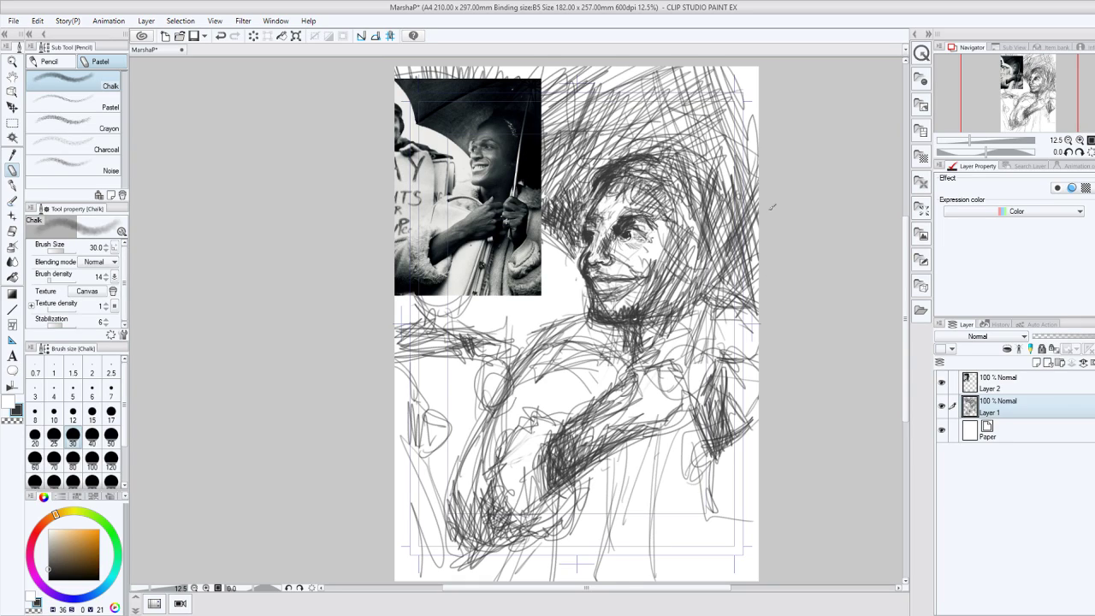
Hatch the umbrella area above and behind the head more densely, and add a fold line to the lower jacket.
{"action": "left_click_drag", "start_coordinate": [756, 210], "coordinate": [758, 67]}
{"action": "mouse_move", "coordinate": [679, 175]}
{"action": "left_mouse_down"}
{"action": "mouse_move", "coordinate": [757, 67]}
{"action": "mouse_move", "coordinate": [710, 135]}
{"action": "mouse_move", "coordinate": [724, 121]}
{"action": "left_mouse_up"}
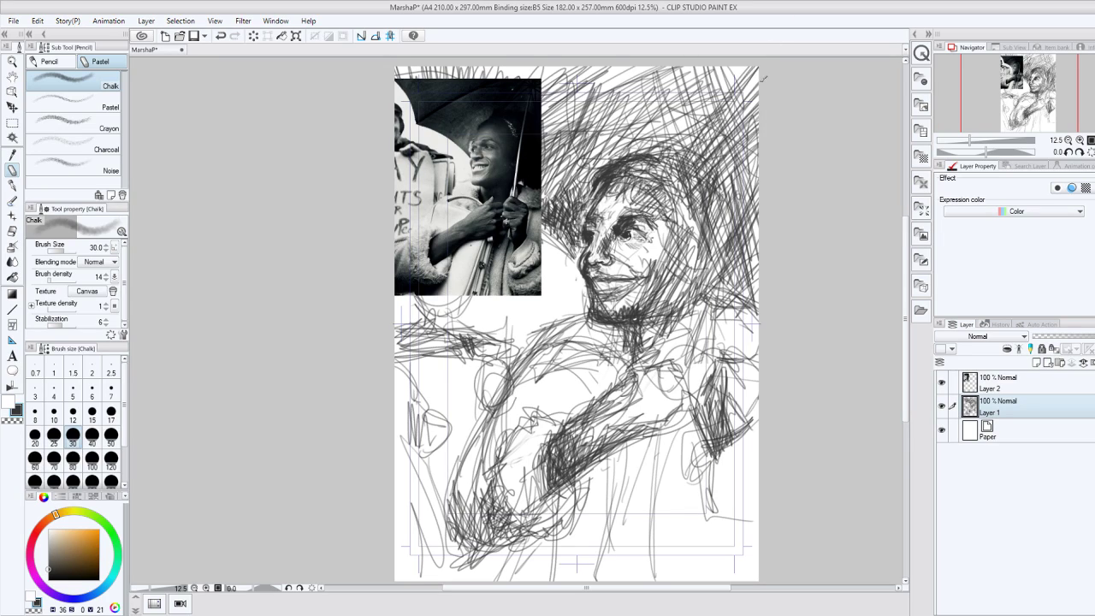
{"action": "left_click_drag", "start_coordinate": [684, 172], "coordinate": [758, 67]}
{"action": "mouse_move", "coordinate": [662, 158]}
{"action": "left_mouse_down"}
{"action": "mouse_move", "coordinate": [687, 66]}
{"action": "mouse_move", "coordinate": [655, 64]}
{"action": "left_mouse_up"}
{"action": "left_click_drag", "start_coordinate": [622, 156], "coordinate": [646, 100]}
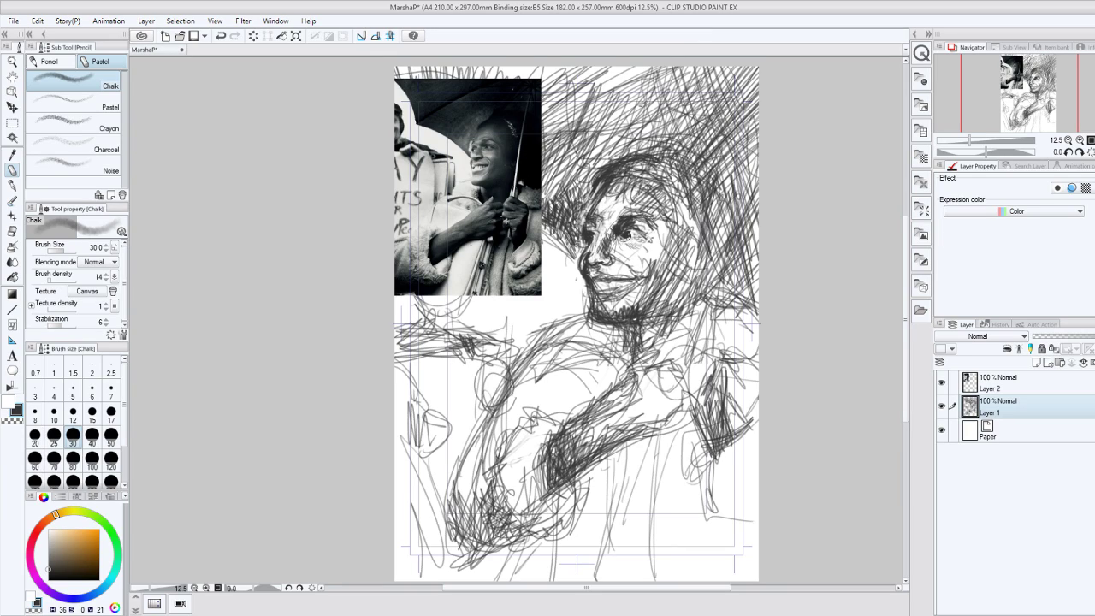
{"action": "left_click_drag", "start_coordinate": [610, 163], "coordinate": [646, 66]}
{"action": "mouse_move", "coordinate": [583, 166]}
{"action": "left_mouse_down"}
{"action": "mouse_move", "coordinate": [605, 68]}
{"action": "mouse_move", "coordinate": [648, 116]}
{"action": "left_mouse_up"}
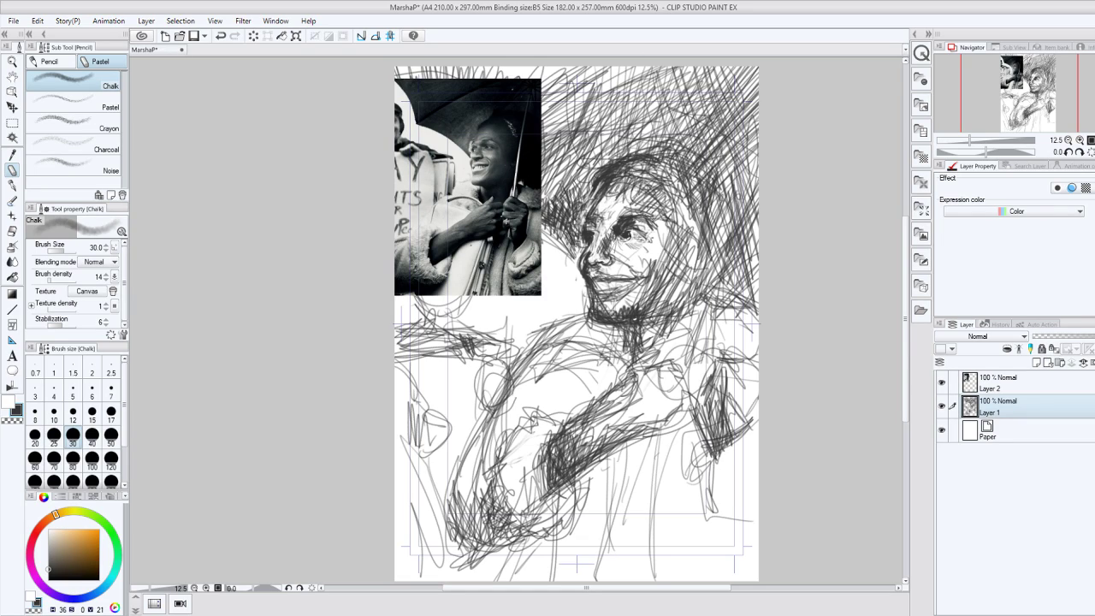
{"action": "left_click_drag", "start_coordinate": [602, 167], "coordinate": [649, 146]}
{"action": "left_click_drag", "start_coordinate": [575, 202], "coordinate": [628, 149]}
{"action": "left_click_drag", "start_coordinate": [632, 217], "coordinate": [657, 212]}
{"action": "left_click_drag", "start_coordinate": [640, 455], "coordinate": [652, 561]}
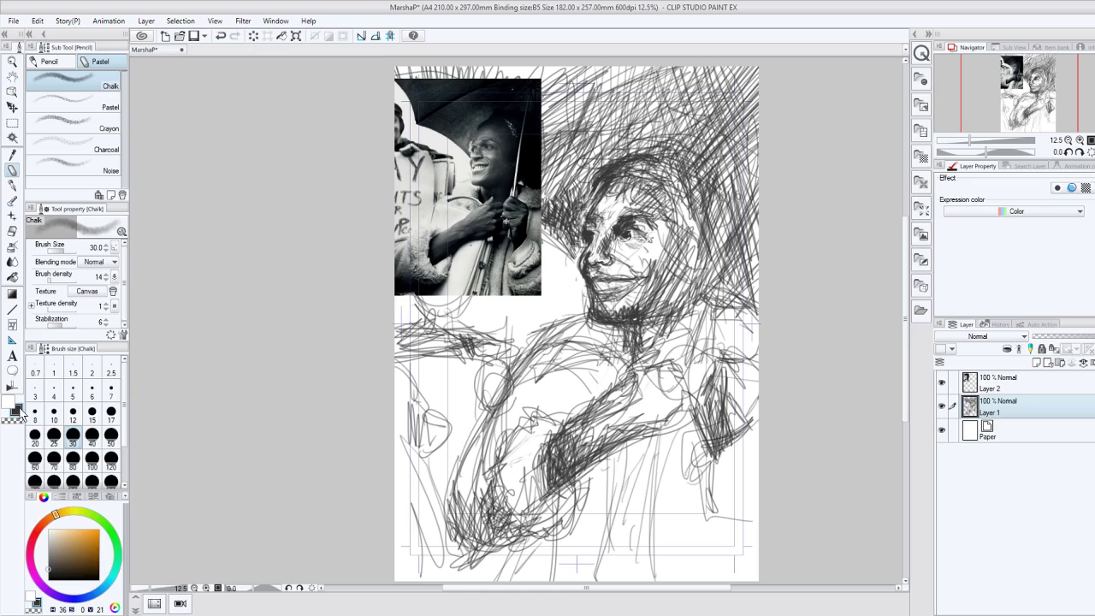
Erase around the far eye with transparent colour, and redraw the brow and nose lines in dark chalk.
{"action": "left_click", "coordinate": [17, 419]}
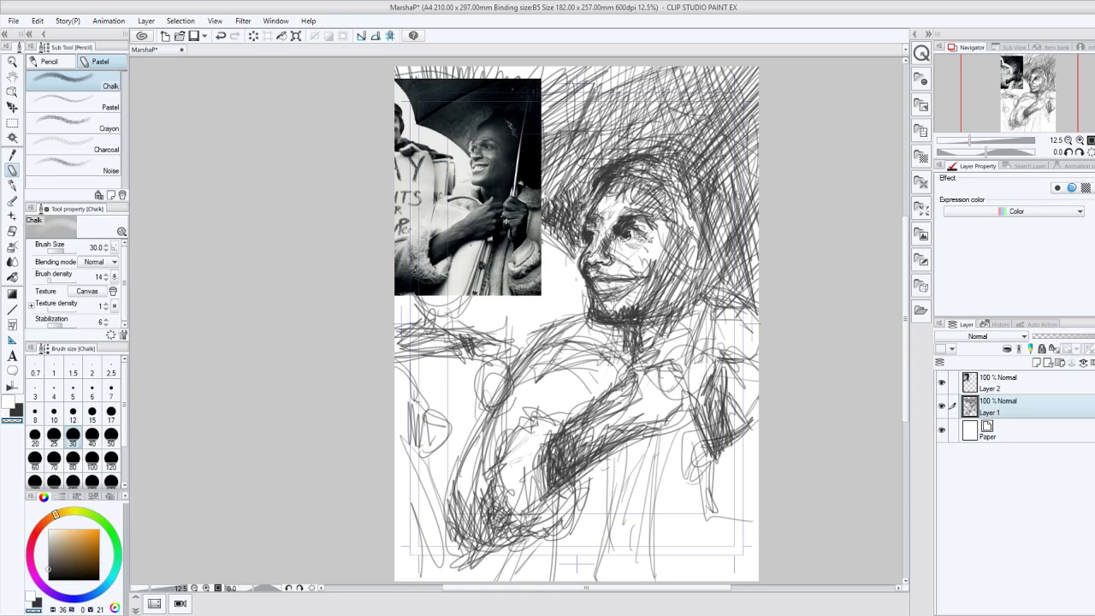
{"action": "mouse_move", "coordinate": [590, 255]}
{"action": "left_mouse_down"}
{"action": "mouse_move", "coordinate": [592, 209]}
{"action": "mouse_move", "coordinate": [584, 245]}
{"action": "left_mouse_up"}
{"action": "left_click", "coordinate": [17, 410]}
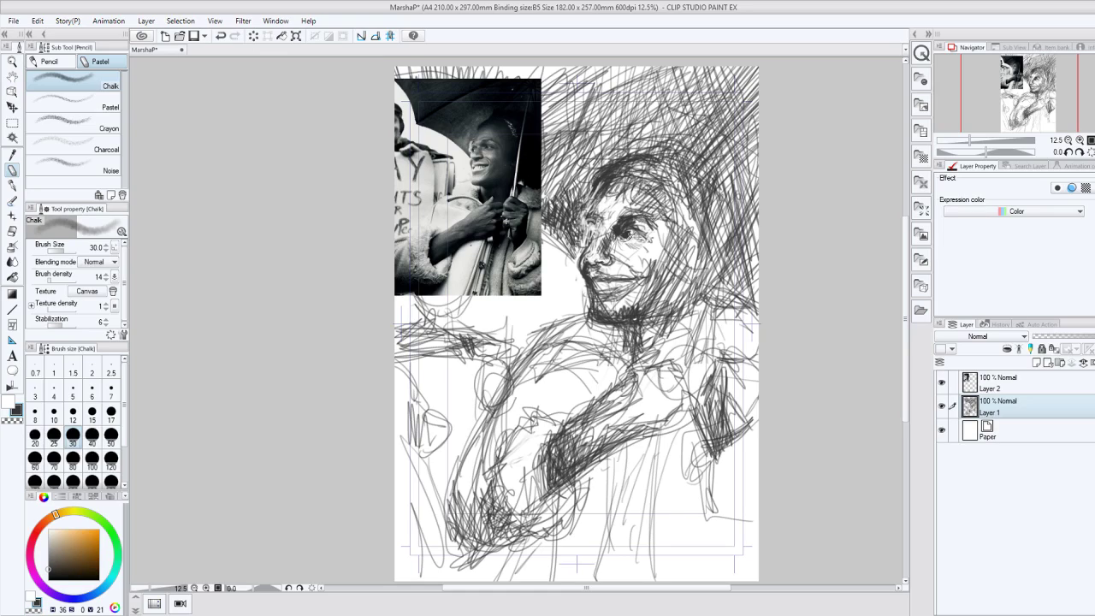
{"action": "mouse_move", "coordinate": [616, 229]}
{"action": "left_mouse_down"}
{"action": "mouse_move", "coordinate": [591, 235]}
{"action": "mouse_move", "coordinate": [601, 309]}
{"action": "left_mouse_up"}
{"action": "mouse_move", "coordinate": [582, 221]}
{"action": "left_mouse_down"}
{"action": "mouse_move", "coordinate": [598, 242]}
{"action": "mouse_move", "coordinate": [620, 219]}
{"action": "left_mouse_up"}
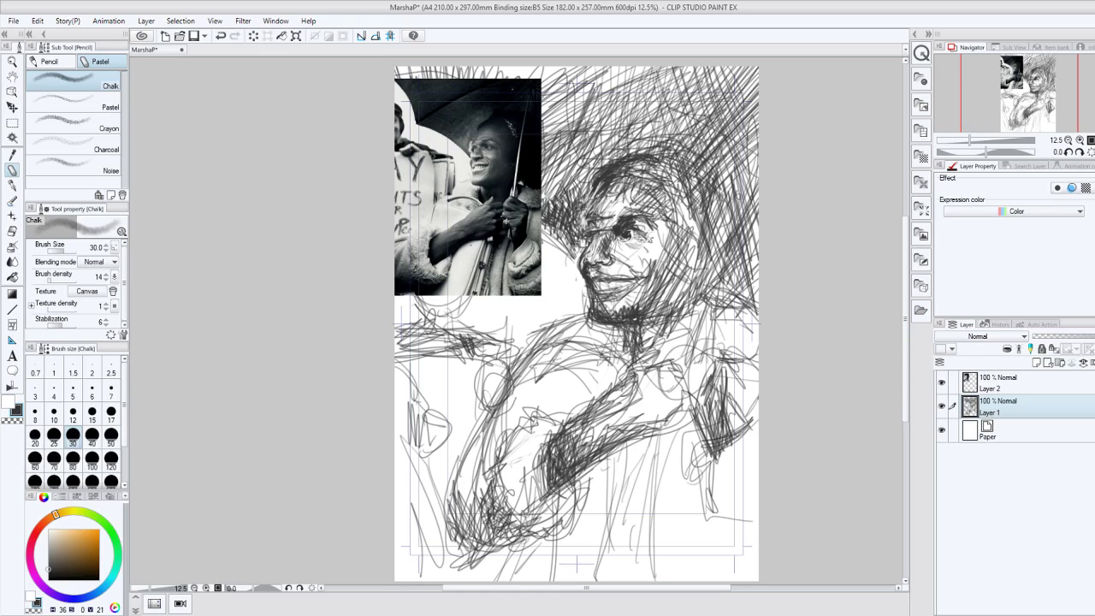
Darken the umbrella in front of the forehead, and shade the near figure's temple, cheek, mouth, chin and nose tip.
{"action": "left_click_drag", "start_coordinate": [566, 181], "coordinate": [618, 81]}
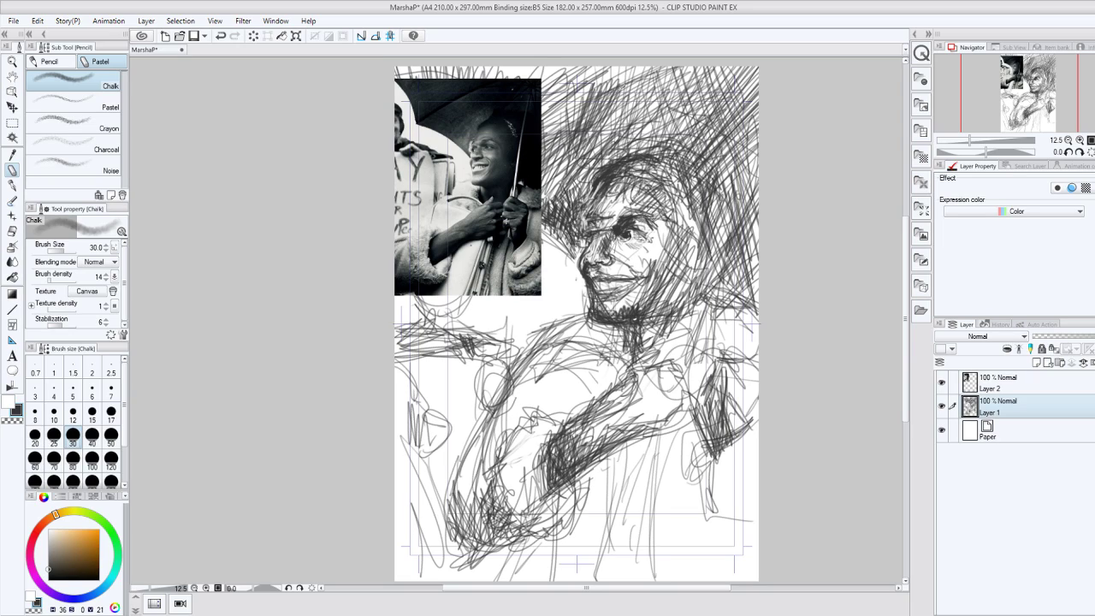
{"action": "left_click_drag", "start_coordinate": [599, 127], "coordinate": [649, 67]}
{"action": "left_click_drag", "start_coordinate": [671, 184], "coordinate": [691, 240]}
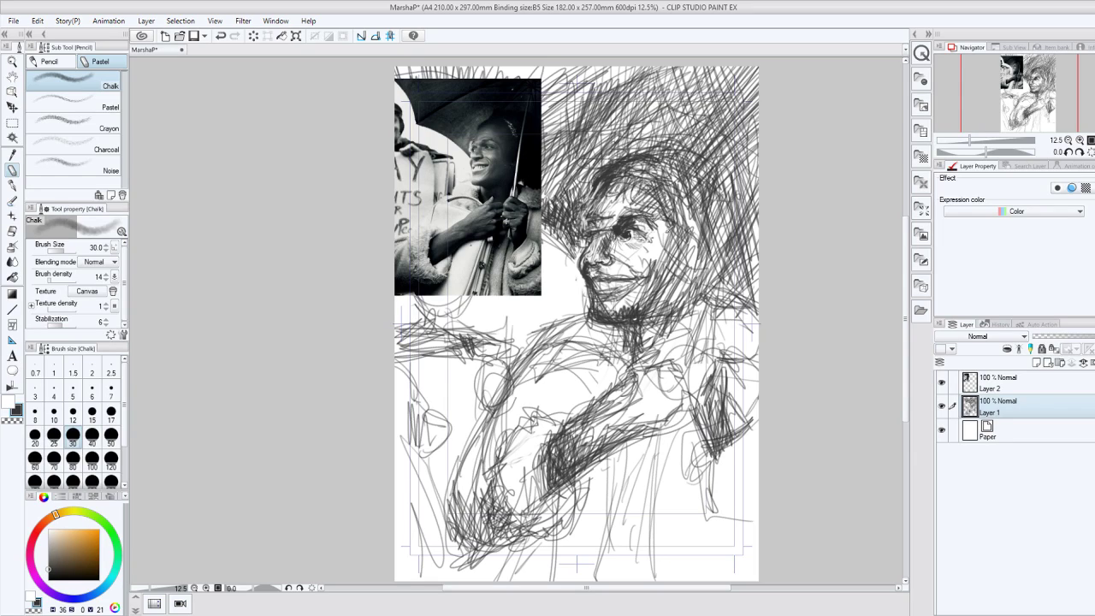
{"action": "left_click_drag", "start_coordinate": [671, 197], "coordinate": [645, 266]}
{"action": "mouse_move", "coordinate": [650, 159]}
{"action": "left_mouse_down"}
{"action": "mouse_move", "coordinate": [626, 200]}
{"action": "mouse_move", "coordinate": [642, 191]}
{"action": "left_mouse_up"}
{"action": "mouse_move", "coordinate": [678, 229]}
{"action": "left_mouse_down"}
{"action": "mouse_move", "coordinate": [665, 242]}
{"action": "mouse_move", "coordinate": [678, 234]}
{"action": "left_mouse_up"}
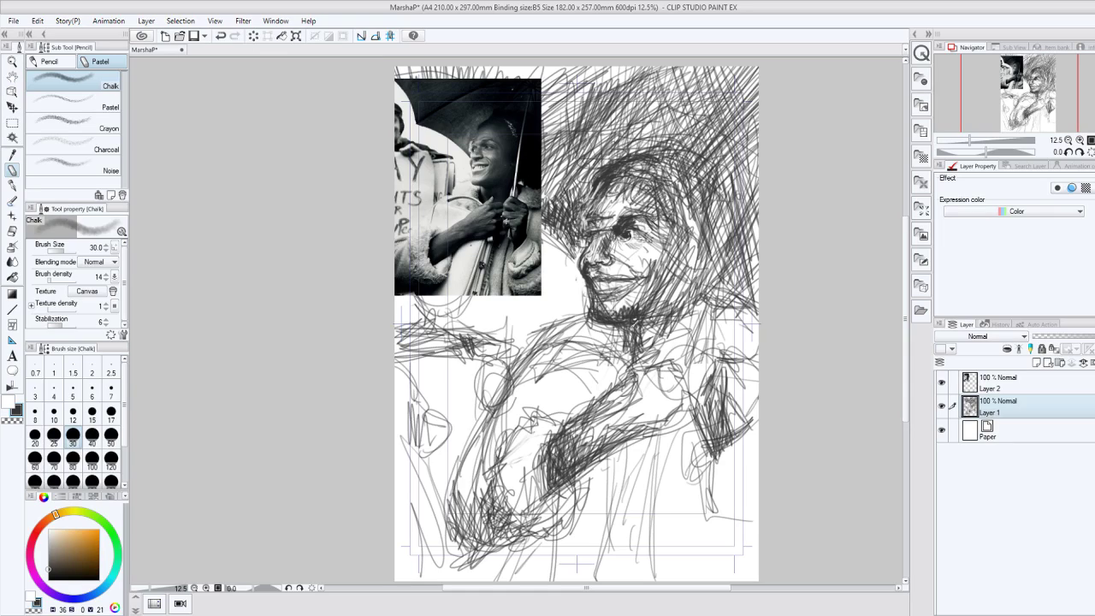
{"action": "left_click_drag", "start_coordinate": [627, 321], "coordinate": [639, 327]}
{"action": "left_click_drag", "start_coordinate": [595, 293], "coordinate": [616, 301]}
{"action": "left_click_drag", "start_coordinate": [580, 255], "coordinate": [586, 269]}
Clean up the far eye, nose bridge and chin with small transparent-colour chalk strokes.
{"action": "left_click", "coordinate": [8, 402]}
{"action": "left_click", "coordinate": [18, 415]}
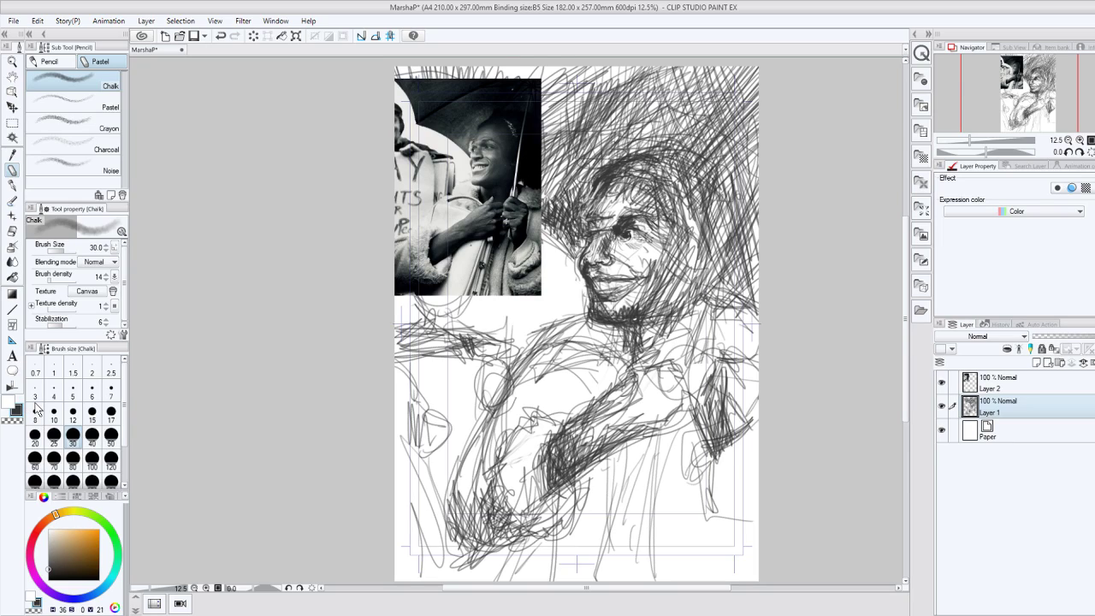
{"action": "left_click", "coordinate": [13, 418]}
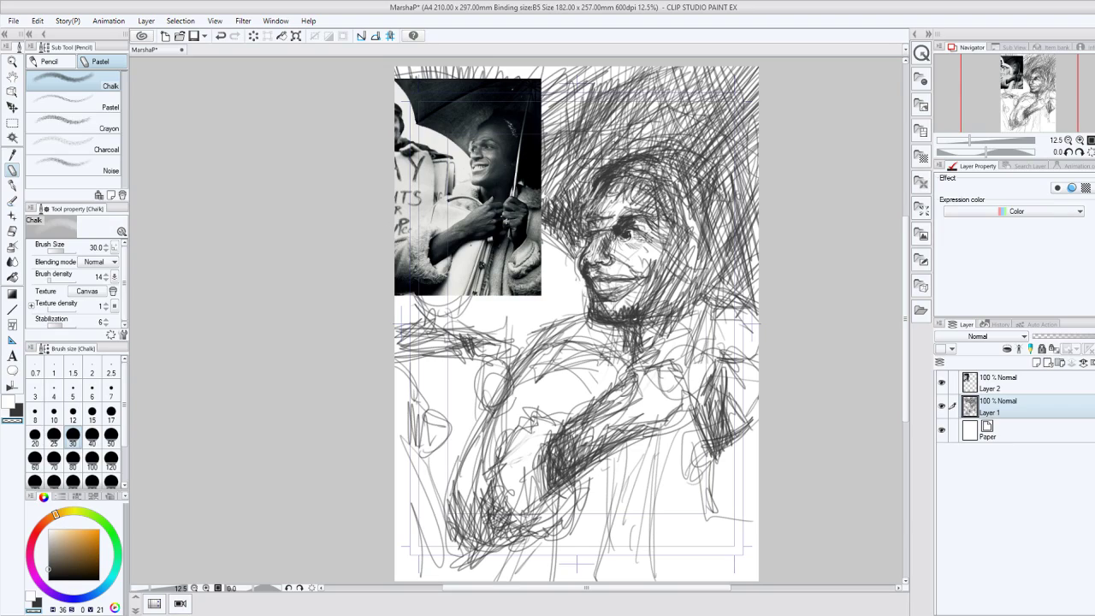
{"action": "left_click_drag", "start_coordinate": [586, 217], "coordinate": [584, 233]}
{"action": "mouse_move", "coordinate": [586, 302]}
{"action": "left_mouse_down"}
{"action": "mouse_move", "coordinate": [594, 327]}
{"action": "mouse_move", "coordinate": [610, 311]}
{"action": "left_mouse_up"}
{"action": "left_click_drag", "start_coordinate": [603, 244], "coordinate": [601, 219]}
{"action": "left_click_drag", "start_coordinate": [602, 219], "coordinate": [594, 229]}
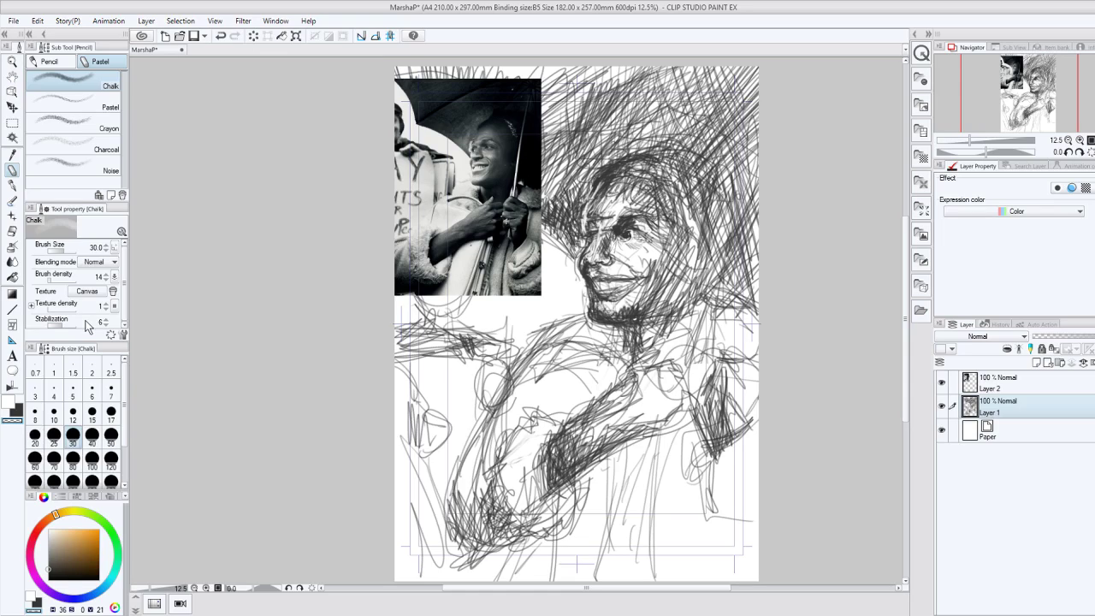
Set the chalk brush size to 50 and hatch the umbrella in front of the face with dark strokes.
{"action": "left_click", "coordinate": [111, 438]}
{"action": "left_click", "coordinate": [18, 411]}
{"action": "left_click_drag", "start_coordinate": [644, 68], "coordinate": [568, 160]}
{"action": "left_click_drag", "start_coordinate": [604, 69], "coordinate": [564, 135]}
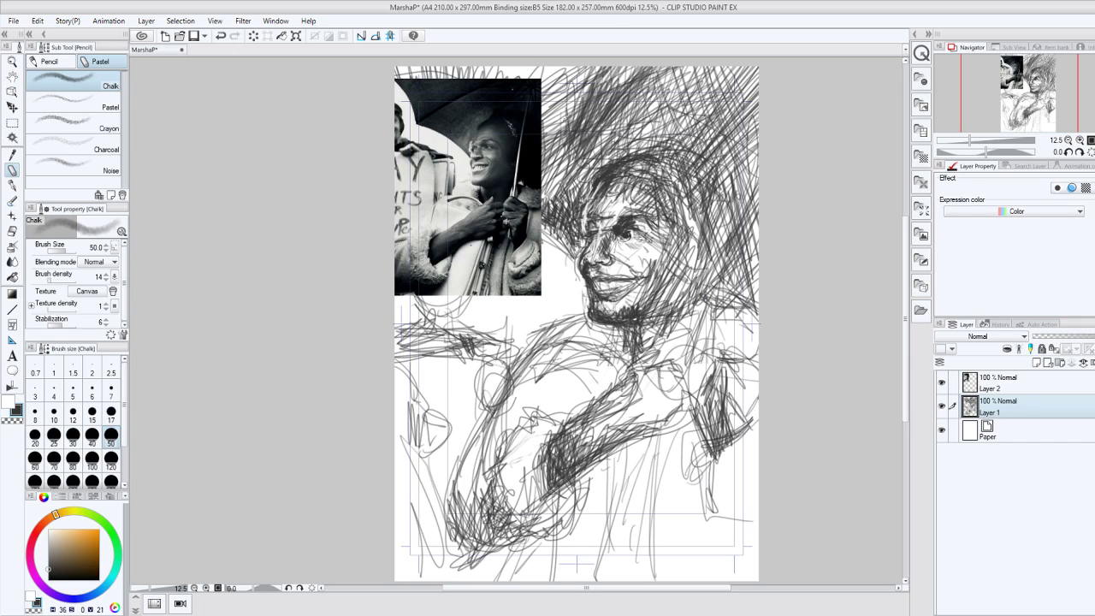
{"action": "mouse_move", "coordinate": [585, 69]}
{"action": "left_mouse_down"}
{"action": "mouse_move", "coordinate": [544, 121]}
{"action": "mouse_move", "coordinate": [548, 224]}
{"action": "left_mouse_up"}
{"action": "left_click_drag", "start_coordinate": [604, 185], "coordinate": [584, 233]}
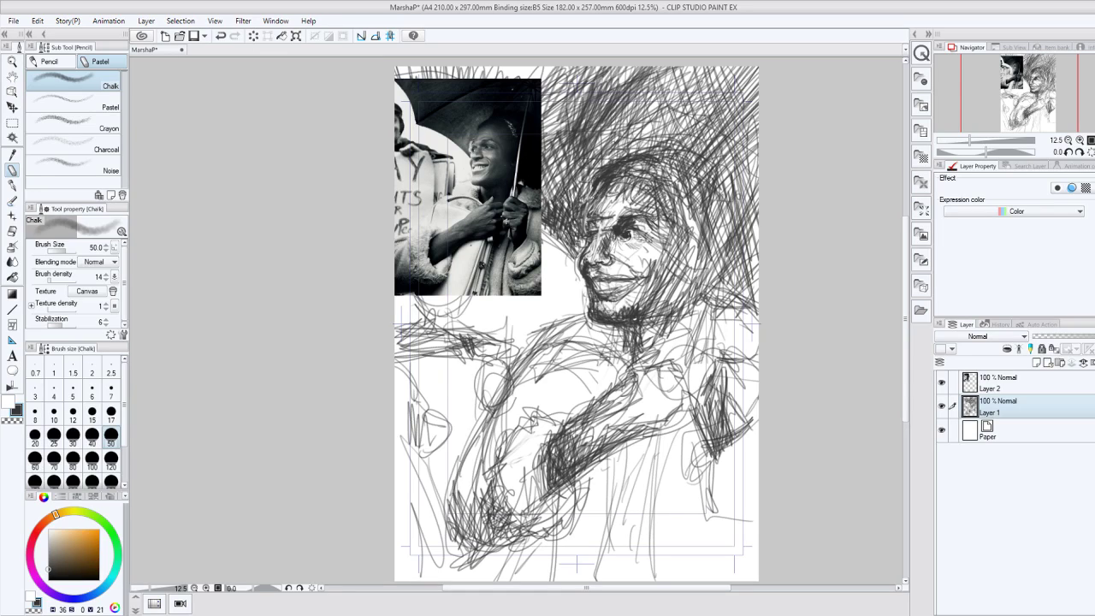
{"action": "left_click_drag", "start_coordinate": [607, 138], "coordinate": [602, 162]}
Lighten the near eye and brow with transparent strokes, and redraw the eye in dark chalk.
{"action": "left_click", "coordinate": [14, 419]}
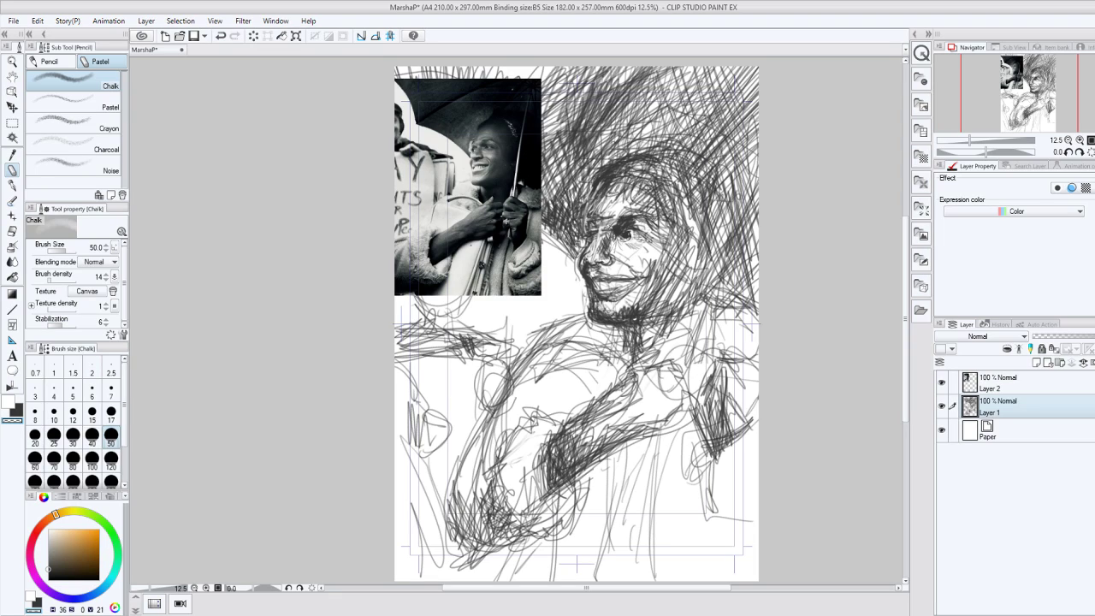
{"action": "left_click_drag", "start_coordinate": [621, 219], "coordinate": [654, 238]}
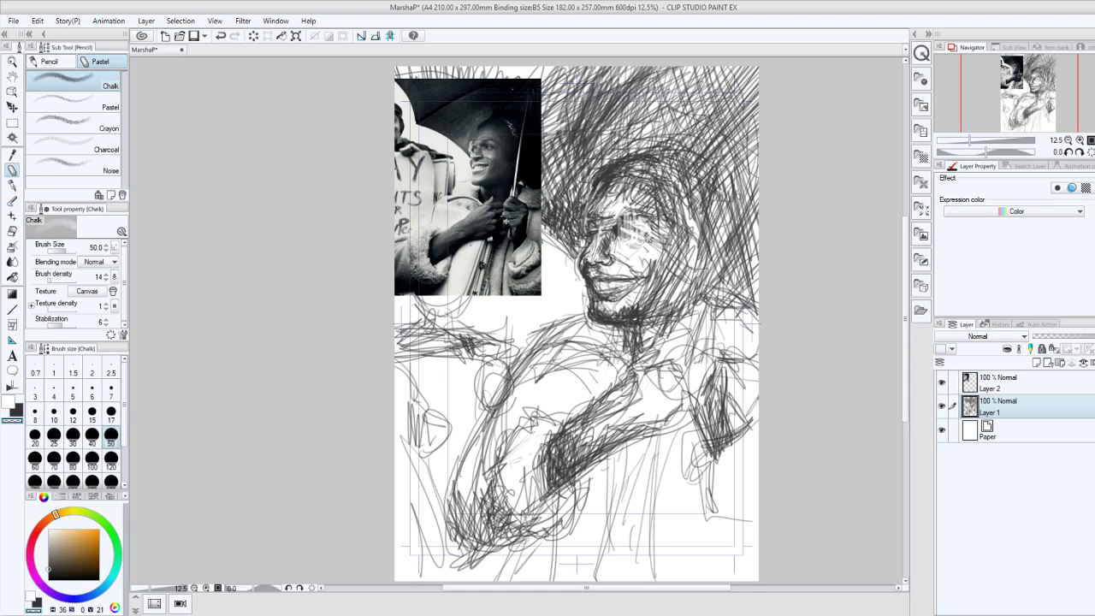
{"action": "left_click_drag", "start_coordinate": [608, 197], "coordinate": [596, 214]}
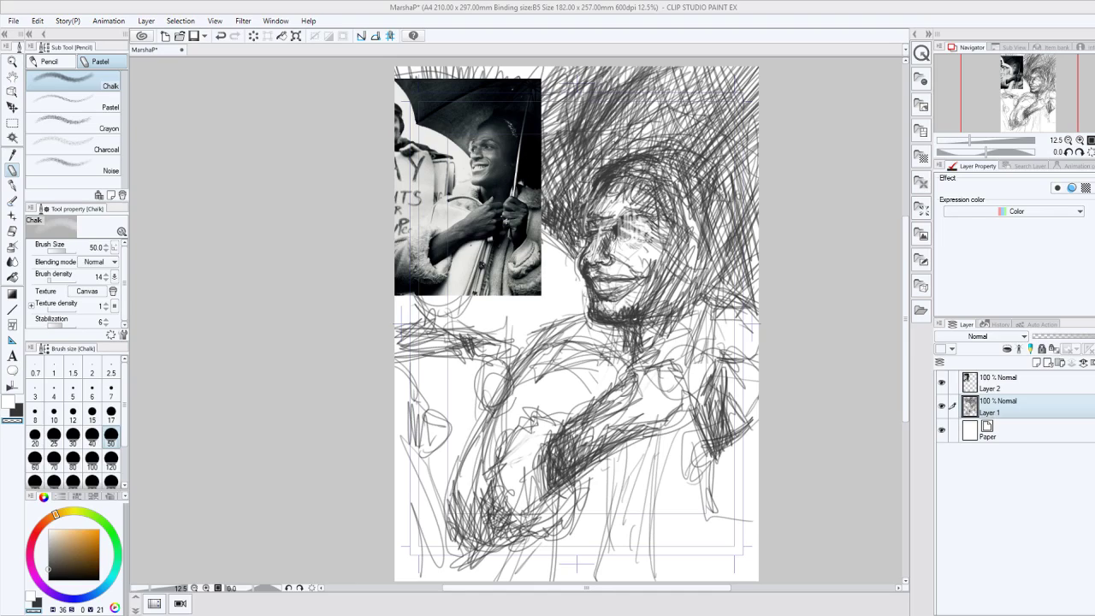
{"action": "key", "text": "c"}
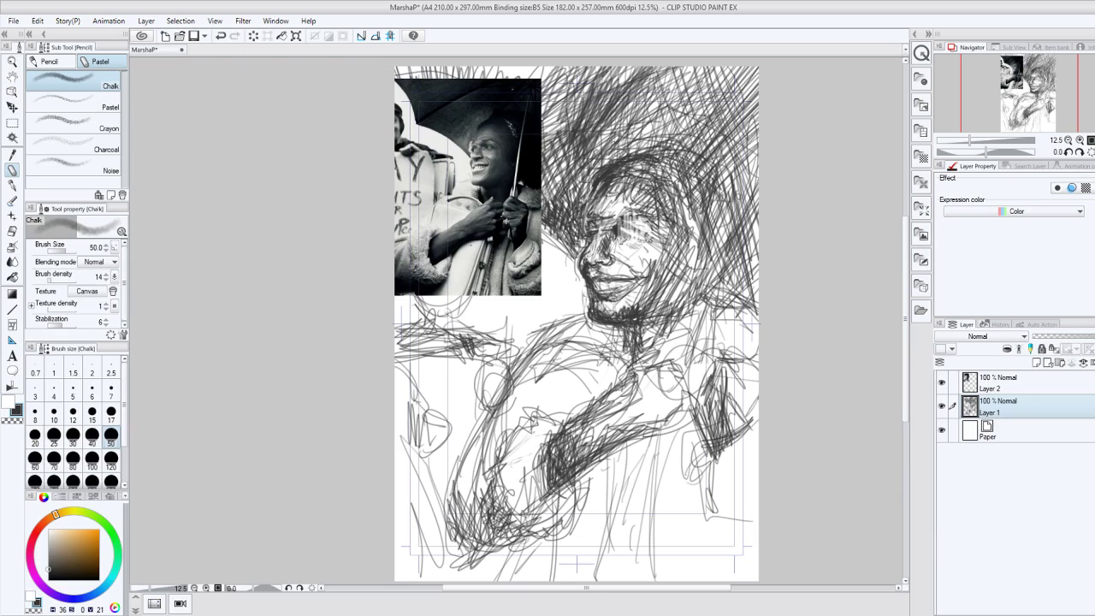
{"action": "left_click", "coordinate": [624, 242]}
{"action": "mouse_move", "coordinate": [616, 223]}
{"action": "left_mouse_down"}
{"action": "mouse_move", "coordinate": [659, 226]}
{"action": "mouse_move", "coordinate": [648, 231]}
{"action": "left_mouse_up"}
{"action": "mouse_move", "coordinate": [634, 223]}
{"action": "left_mouse_down"}
{"action": "mouse_move", "coordinate": [625, 230]}
{"action": "mouse_move", "coordinate": [640, 232]}
{"action": "left_mouse_up"}
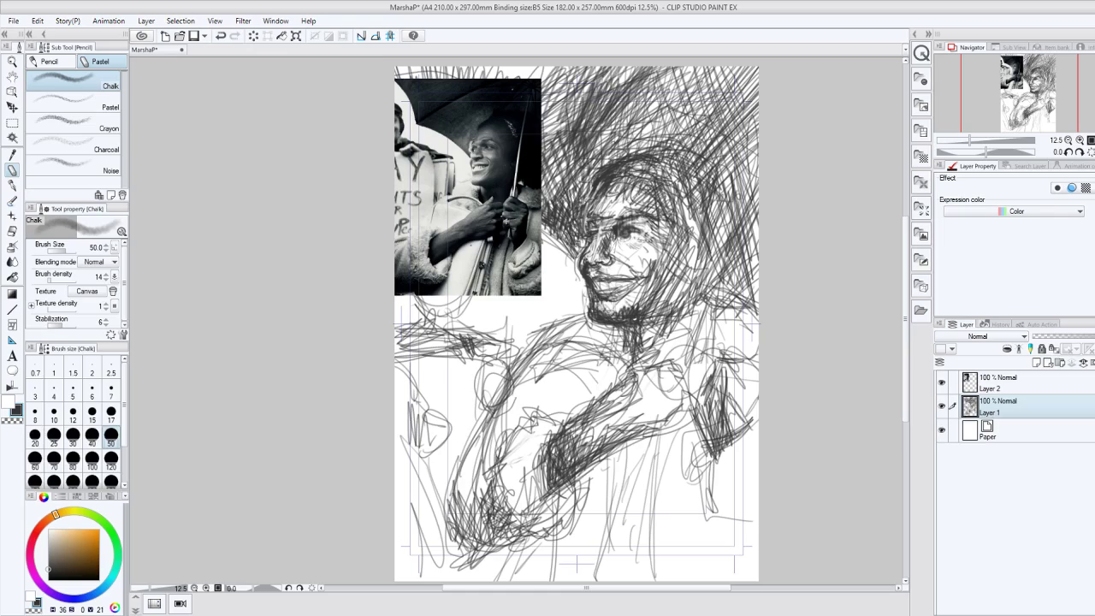
Darken the near figure's hair from the forehead over the crown and down behind the ear.
{"action": "left_click_drag", "start_coordinate": [592, 195], "coordinate": [682, 168]}
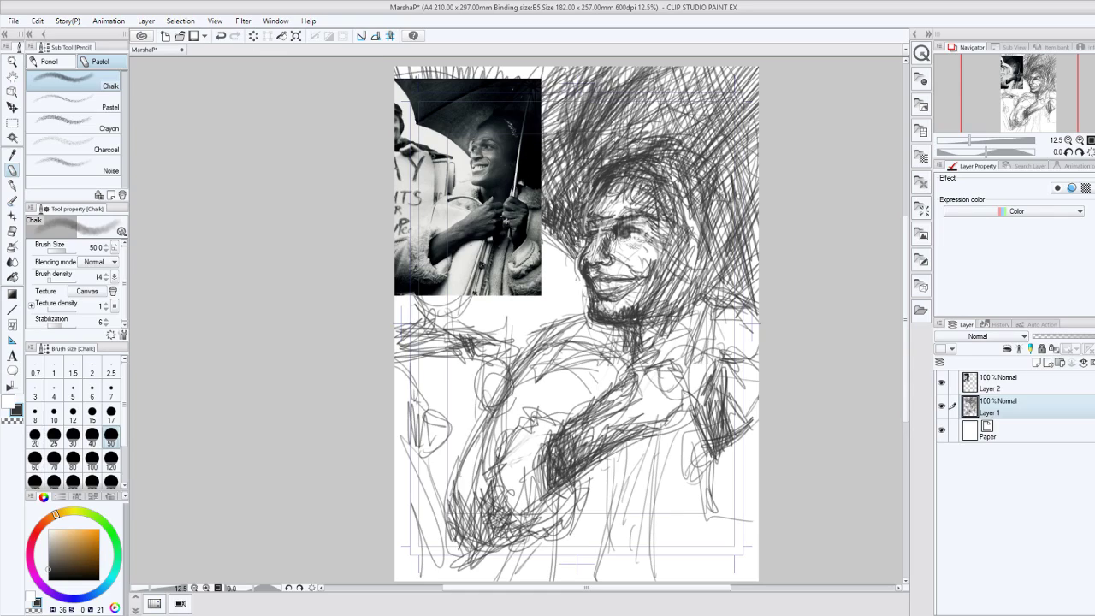
{"action": "left_click_drag", "start_coordinate": [651, 219], "coordinate": [697, 137]}
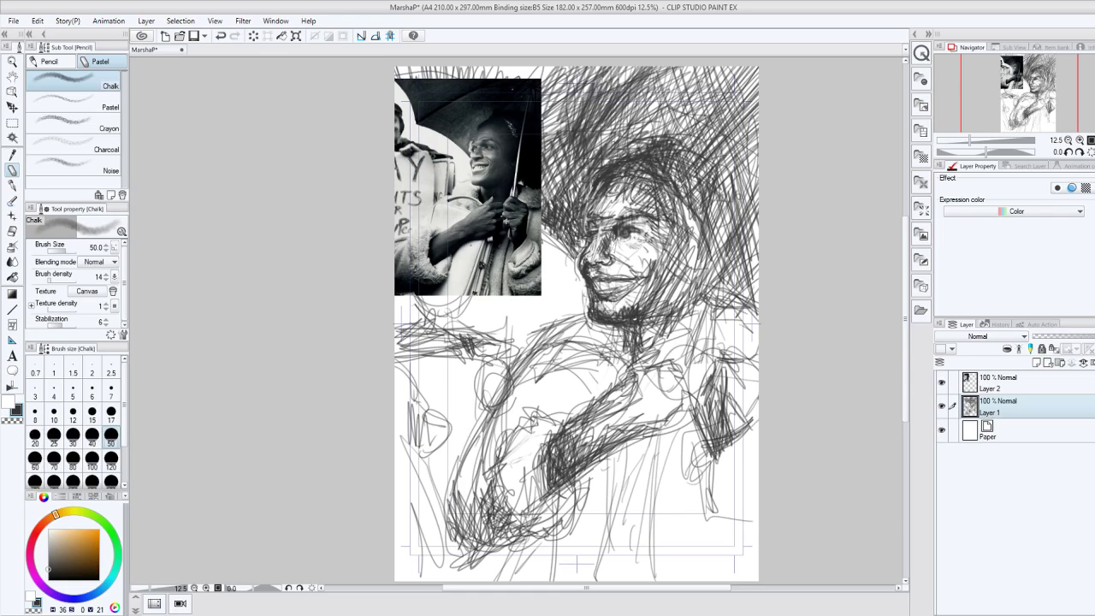
{"action": "left_click_drag", "start_coordinate": [668, 190], "coordinate": [688, 160]}
{"action": "left_click_drag", "start_coordinate": [672, 204], "coordinate": [712, 124]}
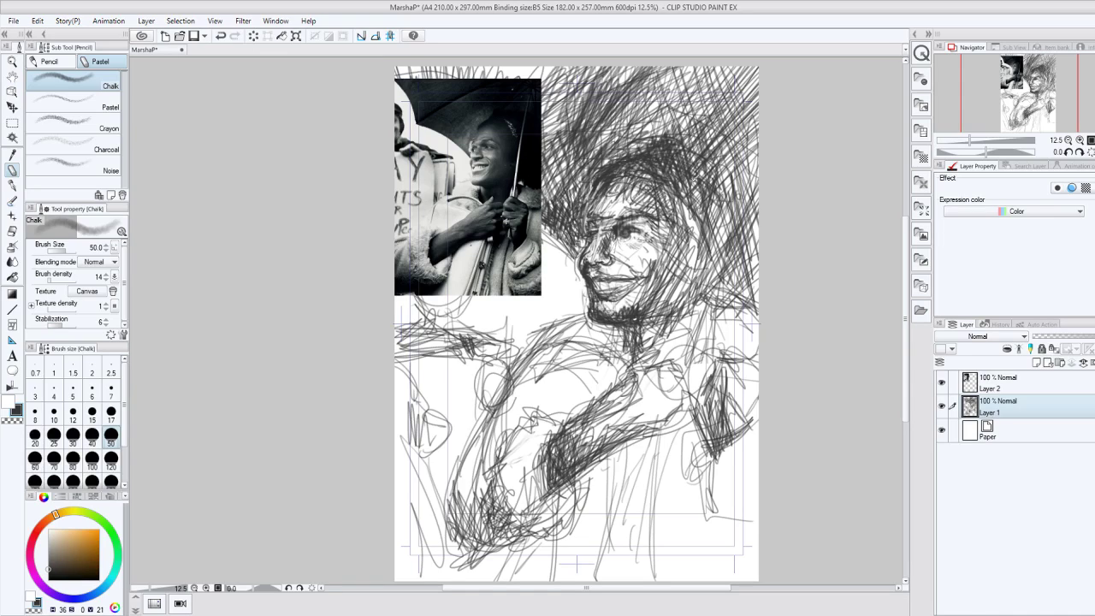
{"action": "left_click_drag", "start_coordinate": [684, 287], "coordinate": [710, 178]}
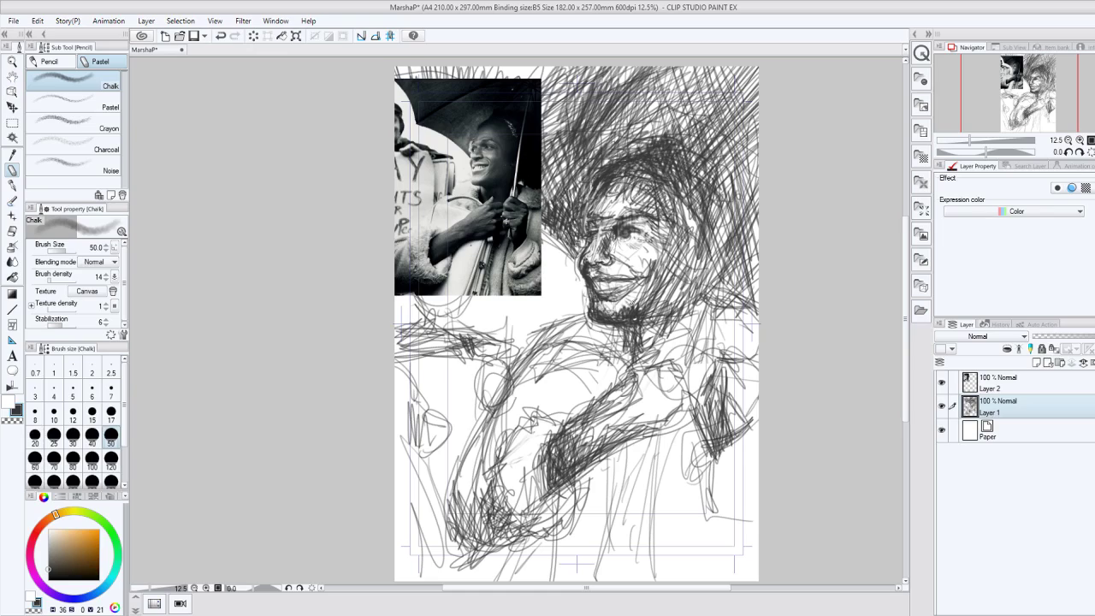
Deepen the shadows along the near figure's nose, brow, far eye, mouth and chin.
{"action": "mouse_move", "coordinate": [611, 282]}
{"action": "left_mouse_down"}
{"action": "mouse_move", "coordinate": [634, 274]}
{"action": "mouse_move", "coordinate": [610, 259]}
{"action": "mouse_move", "coordinate": [599, 177]}
{"action": "left_mouse_up"}
{"action": "left_click_drag", "start_coordinate": [596, 223], "coordinate": [644, 213]}
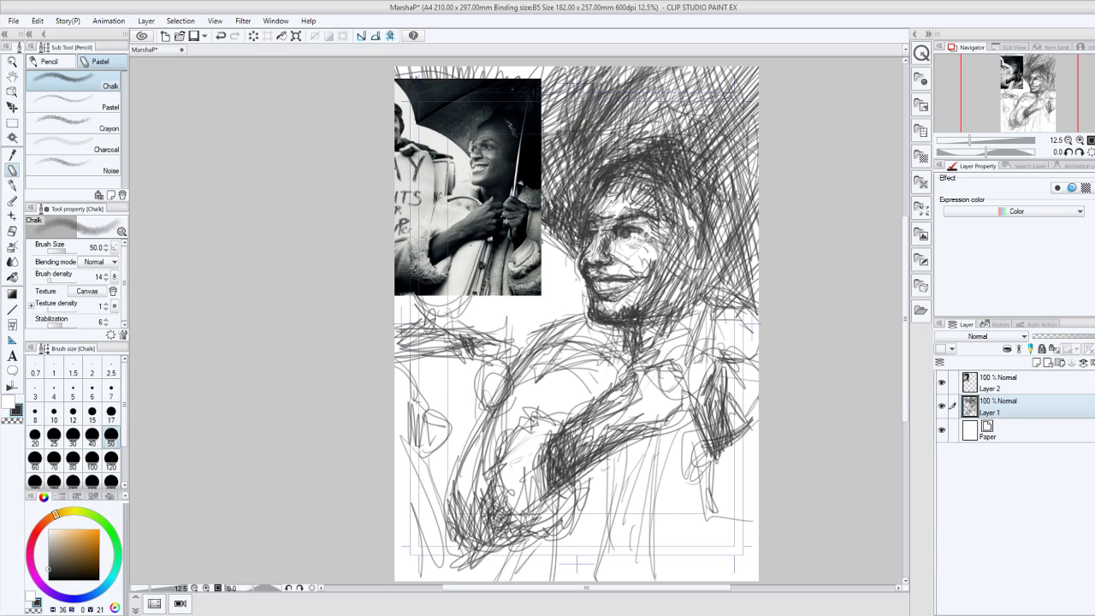
{"action": "left_click_drag", "start_coordinate": [594, 231], "coordinate": [606, 190]}
{"action": "mouse_move", "coordinate": [609, 313]}
{"action": "left_mouse_down"}
{"action": "mouse_move", "coordinate": [648, 290]}
{"action": "mouse_move", "coordinate": [640, 278]}
{"action": "mouse_move", "coordinate": [628, 291]}
{"action": "left_mouse_up"}
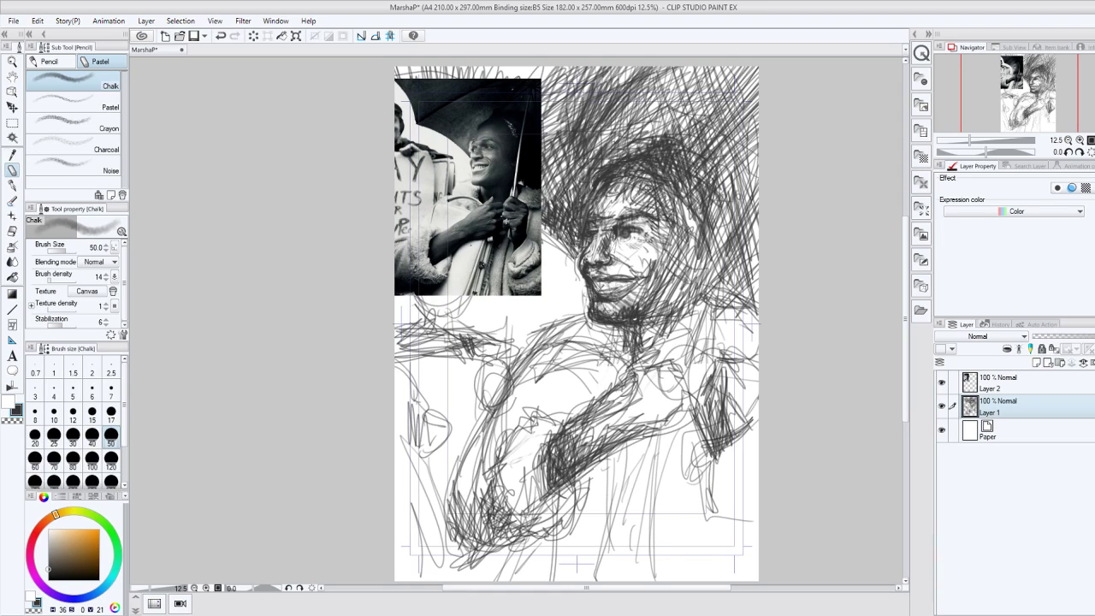
Lighten the umbrella shading in front of the face and the edge behind the hair with white chalk strokes.
{"action": "left_click", "coordinate": [7, 402]}
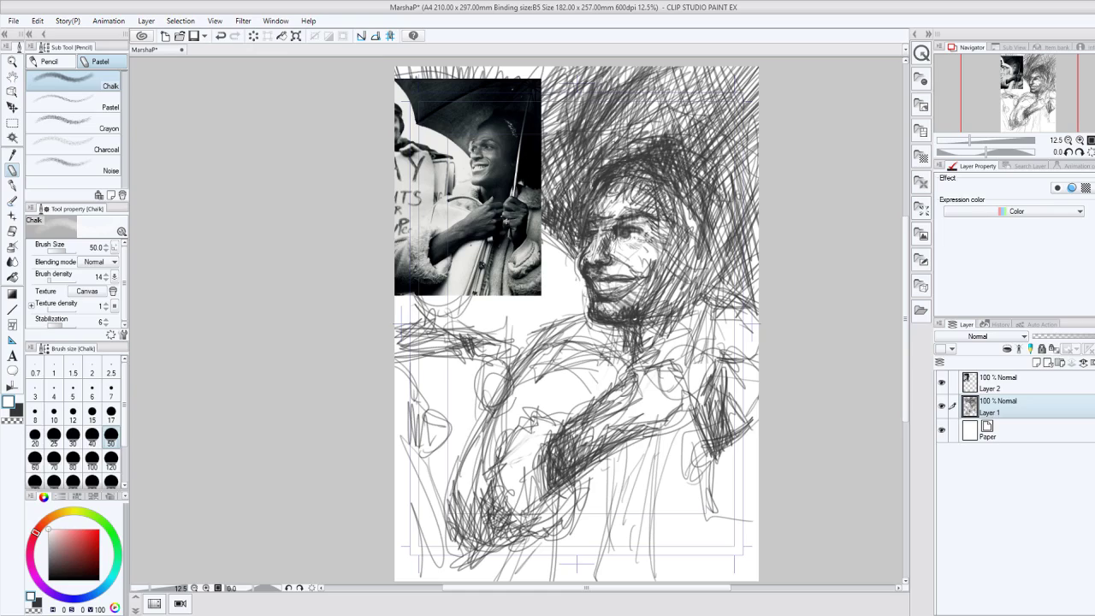
{"action": "left_click_drag", "start_coordinate": [587, 183], "coordinate": [570, 240]}
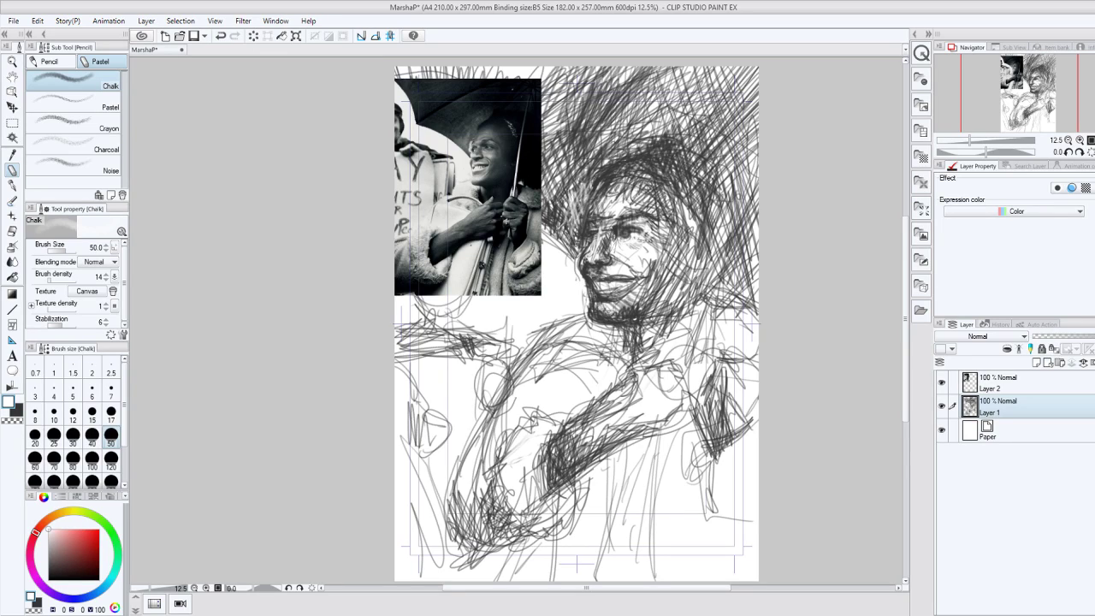
{"action": "mouse_move", "coordinate": [585, 184]}
{"action": "left_mouse_down"}
{"action": "mouse_move", "coordinate": [546, 239]}
{"action": "mouse_move", "coordinate": [575, 192]}
{"action": "mouse_move", "coordinate": [557, 212]}
{"action": "left_mouse_up"}
{"action": "left_click_drag", "start_coordinate": [684, 157], "coordinate": [714, 196]}
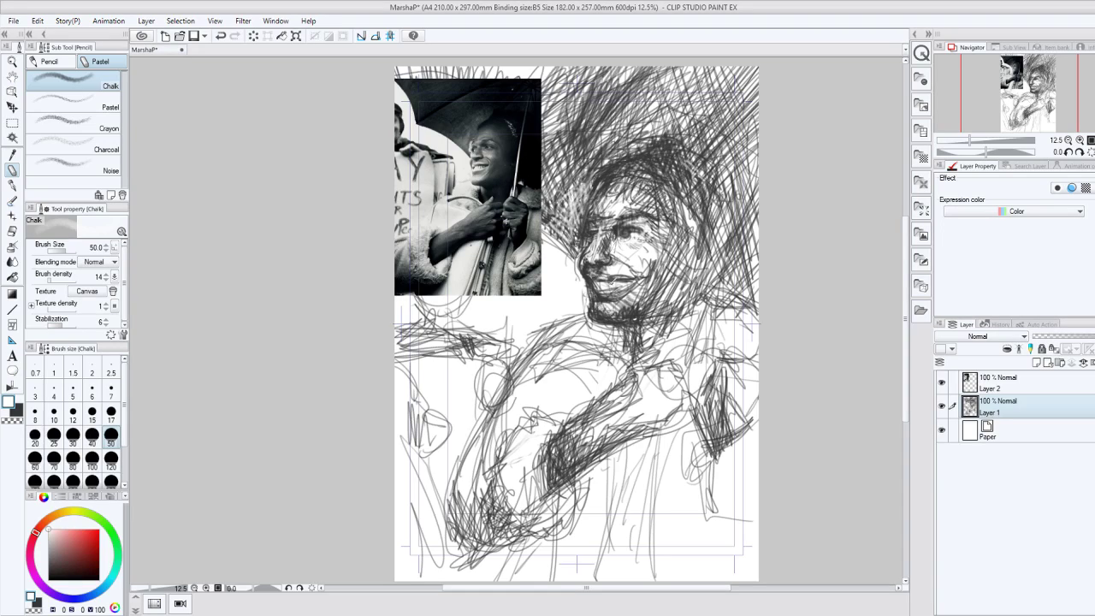
Add white highlights to the smile and forehead, and return to the dark drawing colour.
{"action": "left_click_drag", "start_coordinate": [623, 290], "coordinate": [644, 271]}
{"action": "left_click_drag", "start_coordinate": [622, 176], "coordinate": [665, 206]}
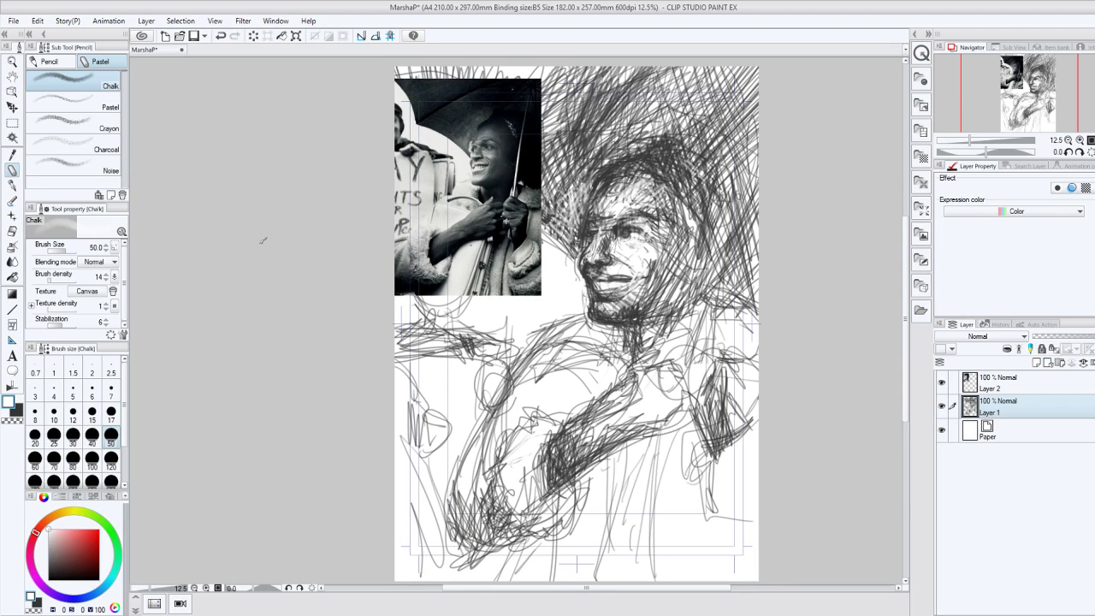
{"action": "left_click", "coordinate": [17, 413]}
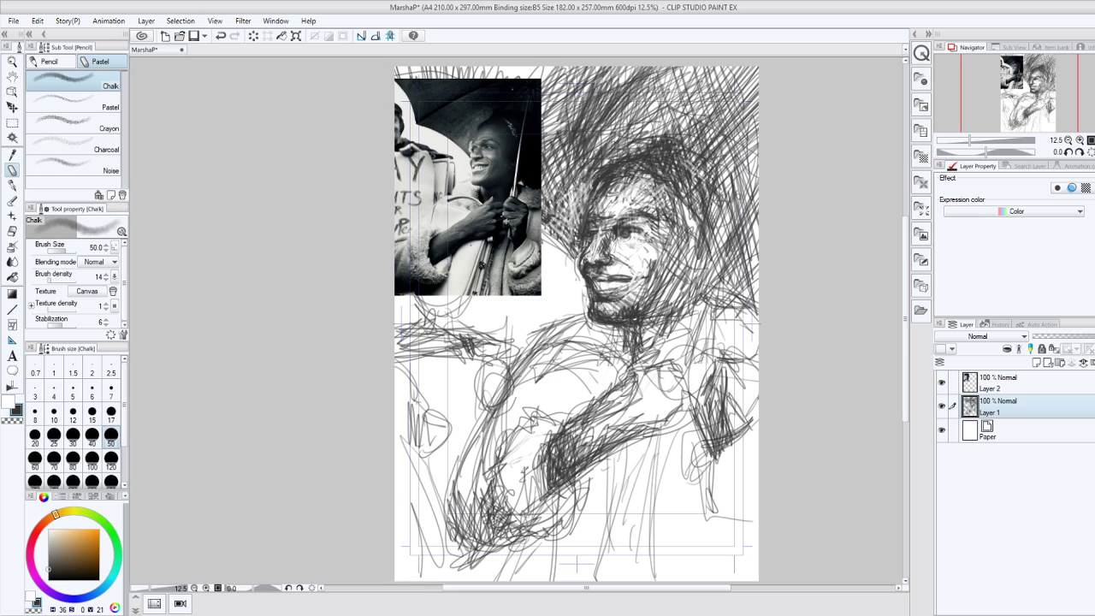
Add dark chalk strokes around the near figure's forearm and along the edge of the far sleeve.
{"action": "mouse_move", "coordinate": [637, 436]}
{"action": "left_mouse_down"}
{"action": "mouse_move", "coordinate": [564, 500]}
{"action": "mouse_move", "coordinate": [622, 455]}
{"action": "left_mouse_up"}
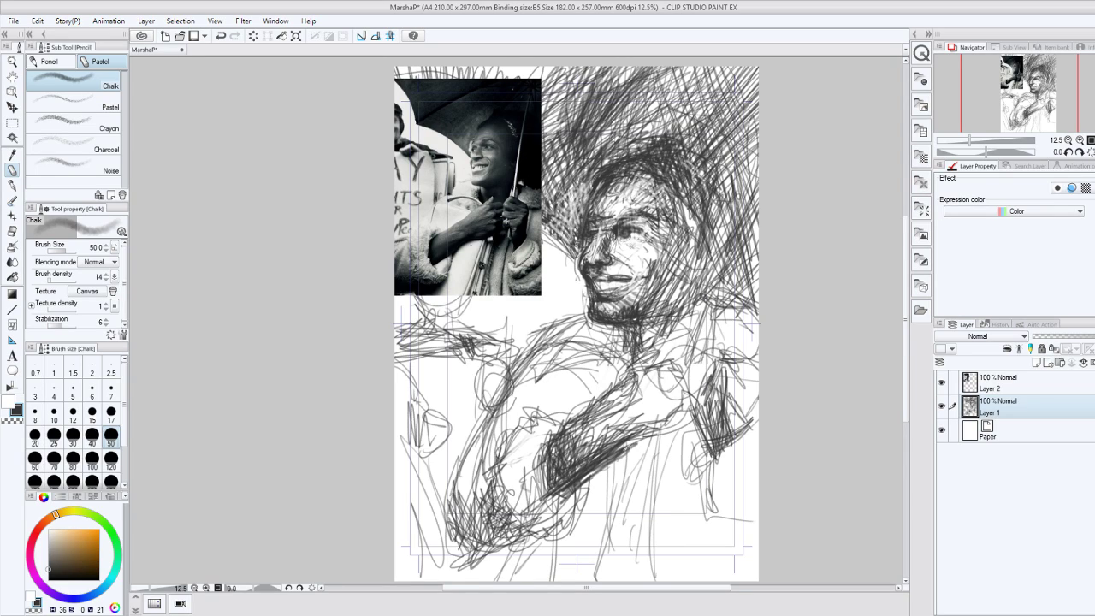
{"action": "mouse_move", "coordinate": [702, 402]}
{"action": "left_mouse_down"}
{"action": "mouse_move", "coordinate": [622, 453]}
{"action": "mouse_move", "coordinate": [693, 423]}
{"action": "left_mouse_up"}
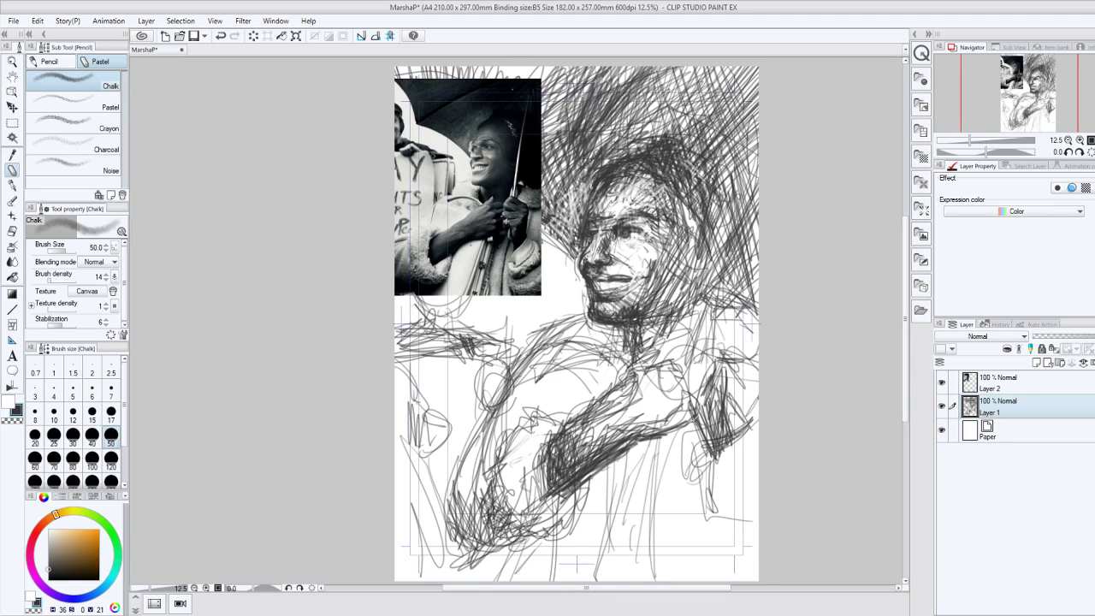
{"action": "left_click_drag", "start_coordinate": [698, 354], "coordinate": [652, 430]}
{"action": "left_click_drag", "start_coordinate": [658, 353], "coordinate": [551, 445]}
Hatch the folds of the near figure's upper sleeve from the shoulder down toward the cuff.
{"action": "left_click_drag", "start_coordinate": [584, 375], "coordinate": [557, 409]}
{"action": "left_click_drag", "start_coordinate": [569, 388], "coordinate": [553, 407]}
{"action": "mouse_move", "coordinate": [591, 379]}
{"action": "left_mouse_down"}
{"action": "mouse_move", "coordinate": [558, 406]}
{"action": "mouse_move", "coordinate": [570, 403]}
{"action": "left_mouse_up"}
{"action": "left_click_drag", "start_coordinate": [609, 367], "coordinate": [524, 421]}
{"action": "mouse_move", "coordinate": [559, 359]}
{"action": "left_mouse_down"}
{"action": "mouse_move", "coordinate": [537, 380]}
{"action": "mouse_move", "coordinate": [544, 369]}
{"action": "left_mouse_up"}
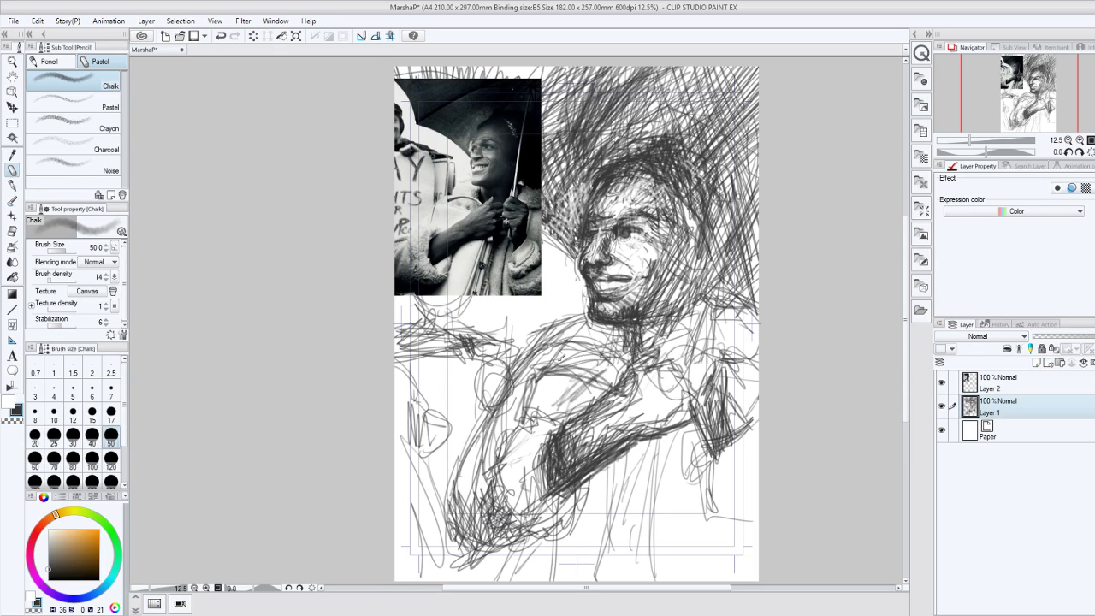
{"action": "left_click_drag", "start_coordinate": [614, 356], "coordinate": [515, 419]}
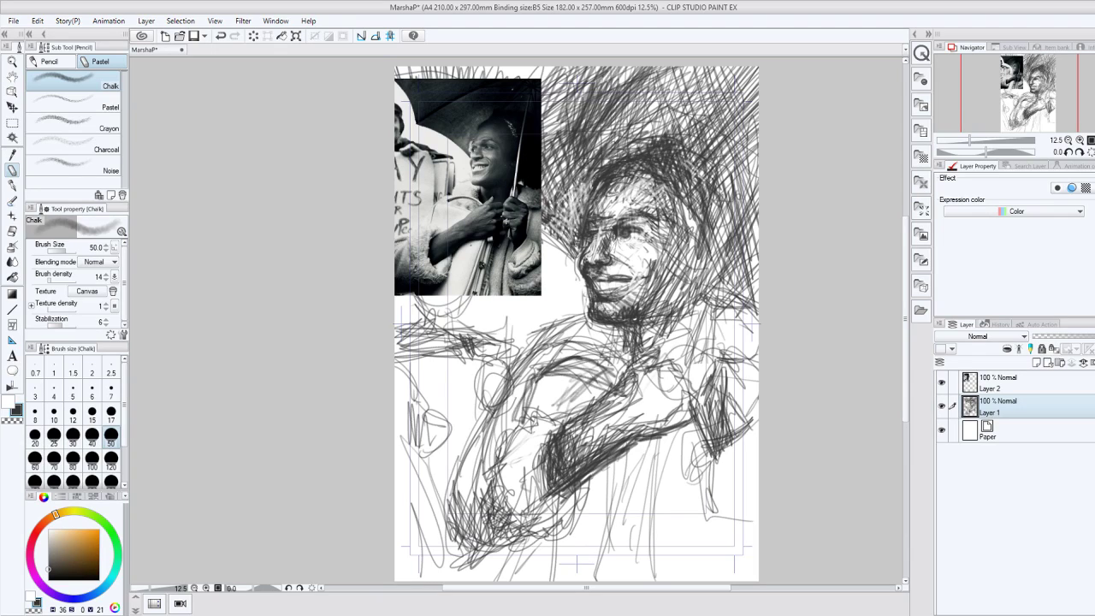
{"action": "left_click_drag", "start_coordinate": [541, 376], "coordinate": [517, 434]}
Shade the jacket folds below the forearm with long diagonal chalk strokes reaching the page's lower edge.
{"action": "left_click_drag", "start_coordinate": [628, 455], "coordinate": [583, 569]}
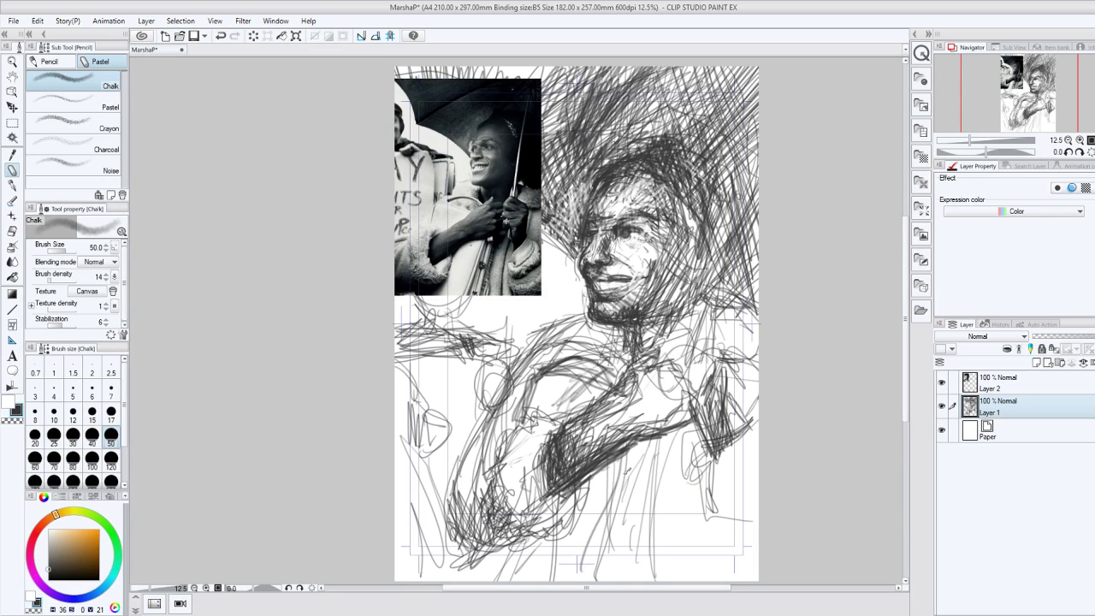
{"action": "left_click_drag", "start_coordinate": [627, 471], "coordinate": [566, 570]}
{"action": "left_click_drag", "start_coordinate": [591, 522], "coordinate": [584, 543]}
{"action": "left_click_drag", "start_coordinate": [604, 495], "coordinate": [580, 543]}
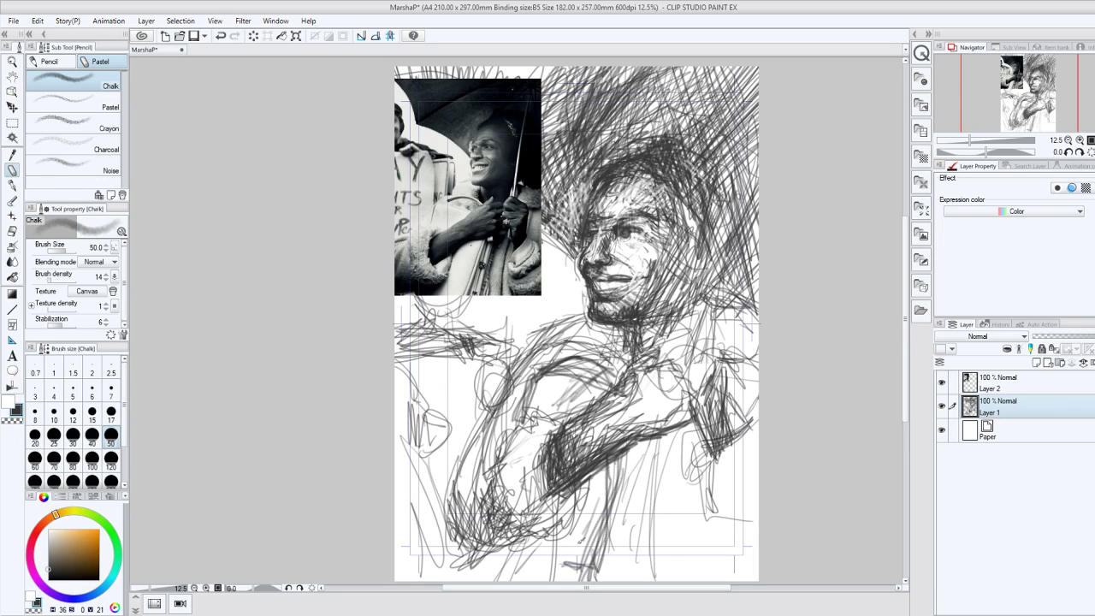
{"action": "left_click_drag", "start_coordinate": [613, 472], "coordinate": [575, 569]}
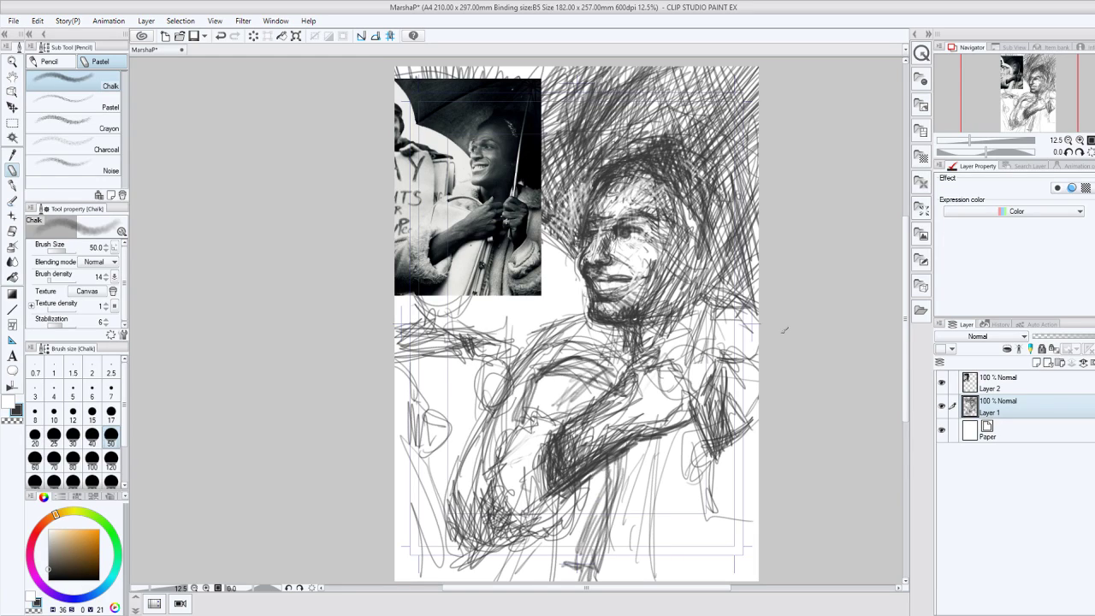
Select the whole sketch on Layer 1 and scale it to 102% width and 107% height.
{"action": "scroll", "coordinate": [784, 330], "scroll_direction": "down", "scroll_amount": 2}
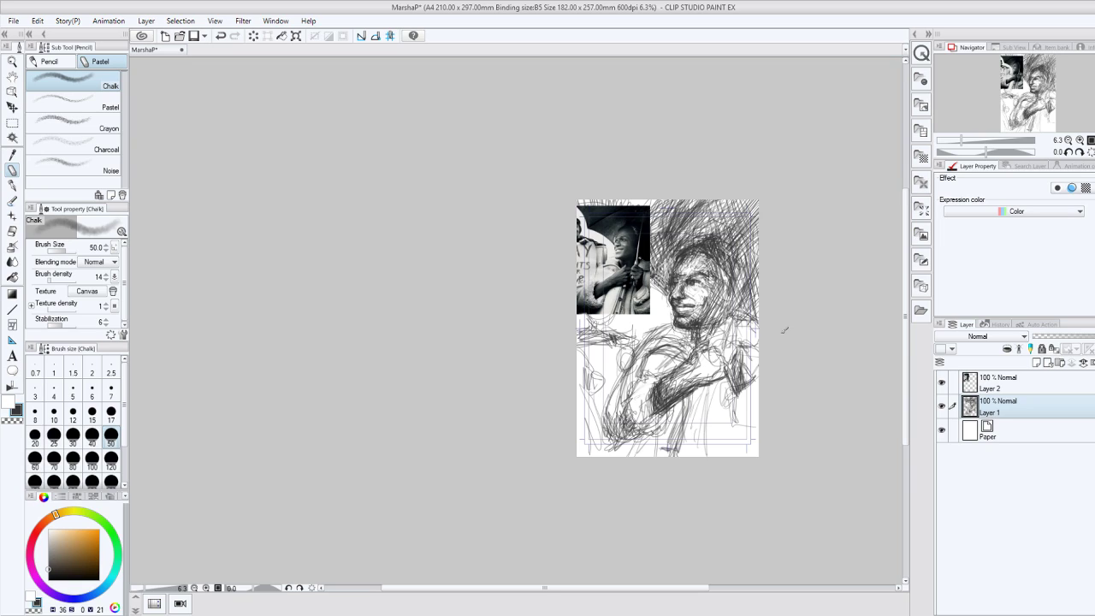
{"action": "left_click", "coordinate": [12, 122]}
{"action": "left_click_drag", "start_coordinate": [533, 184], "coordinate": [768, 498]}
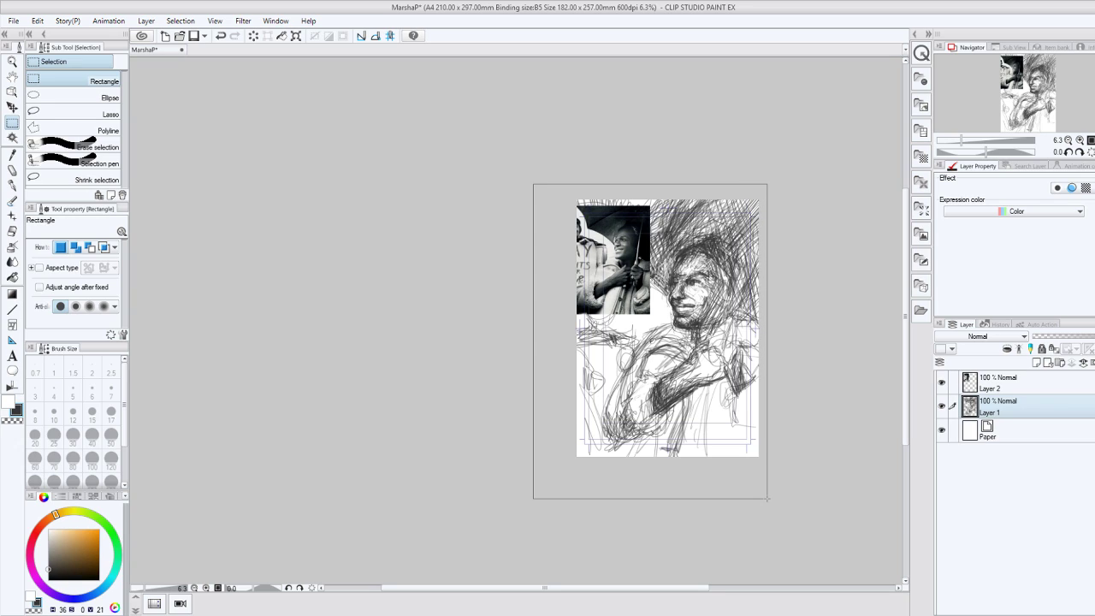
{"action": "key", "text": "ctrl+t"}
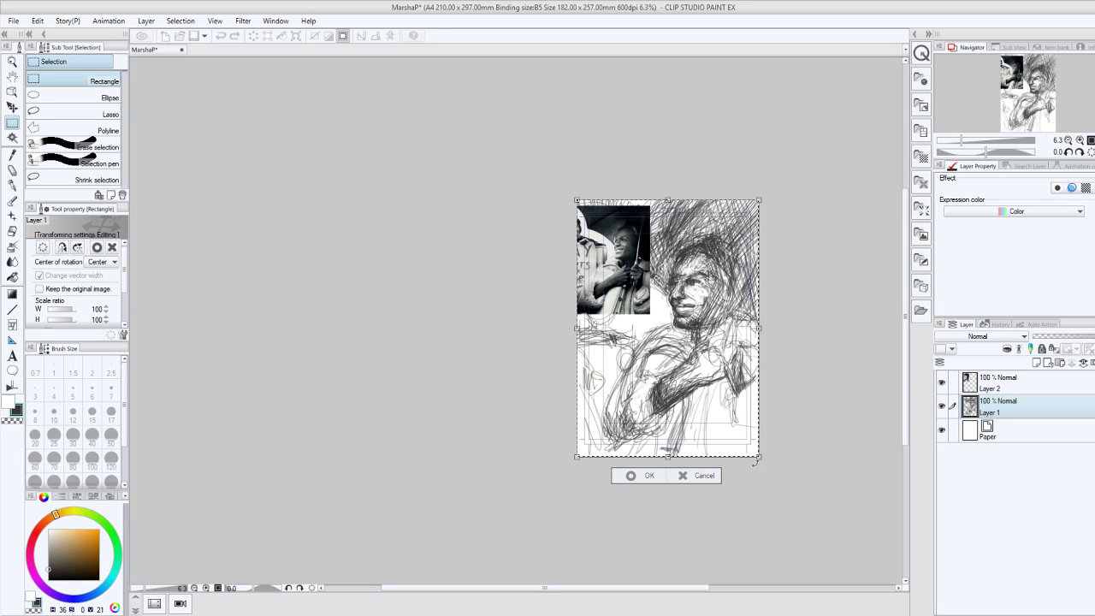
{"action": "left_click_drag", "start_coordinate": [754, 461], "coordinate": [762, 474]}
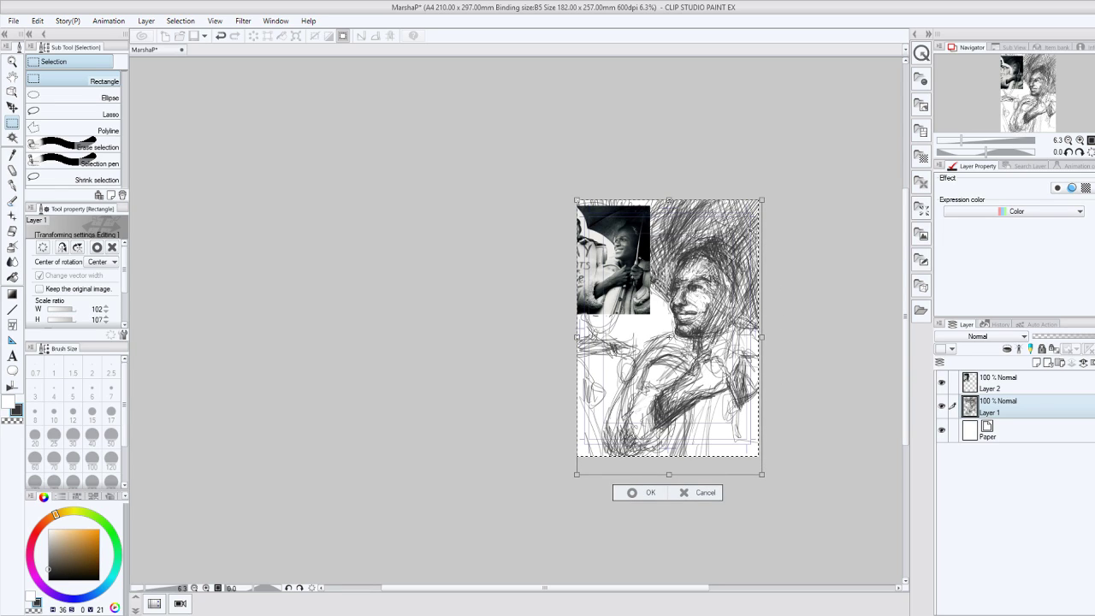
{"action": "left_click", "coordinate": [638, 492]}
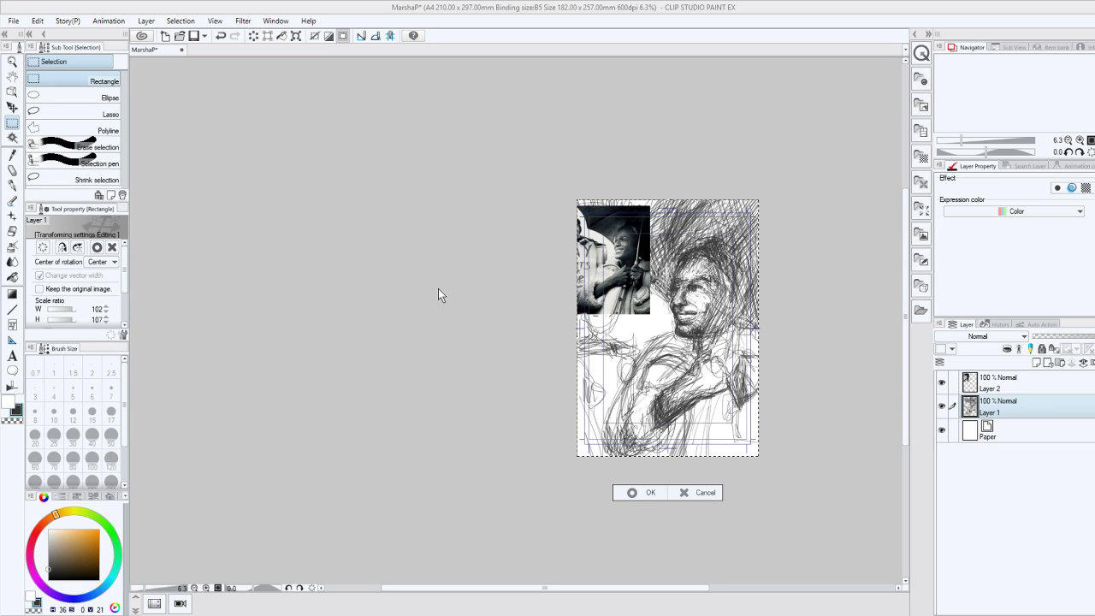
Apply the sketch's transformation and shade the bent forearm, elbow and sleeve with dark strokes of the Chalk brush.
{"action": "key", "text": "Return"}
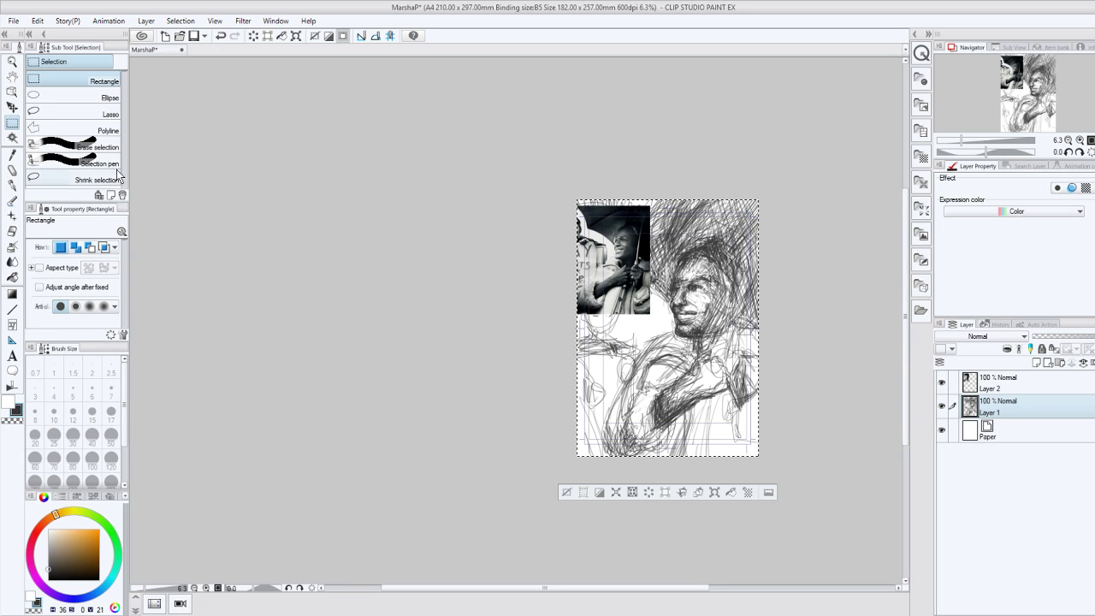
{"action": "left_click", "coordinate": [12, 170]}
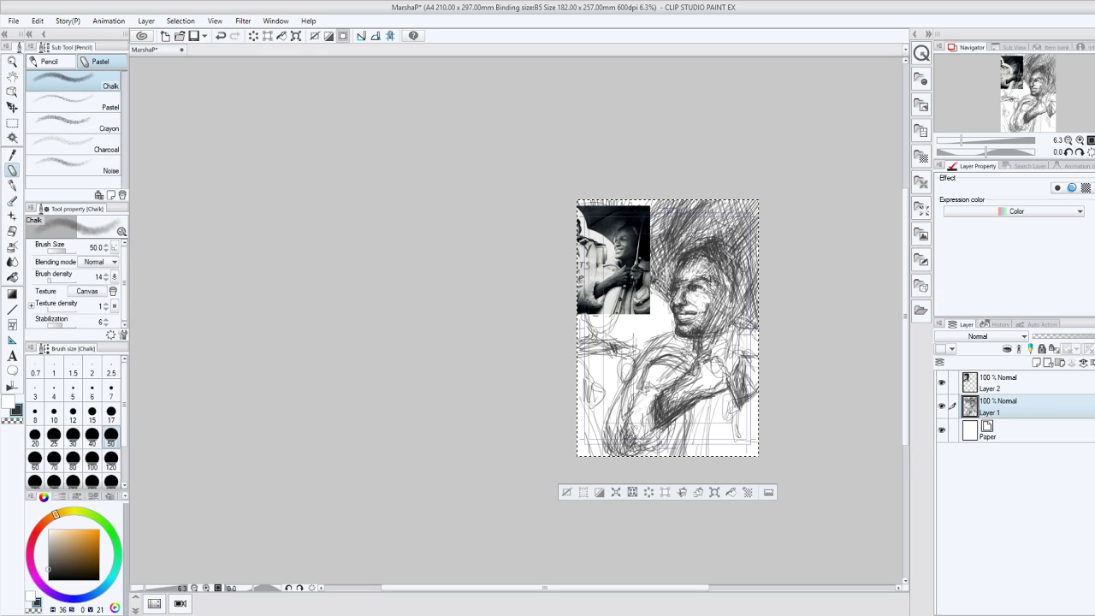
{"action": "left_click_drag", "start_coordinate": [712, 397], "coordinate": [691, 455]}
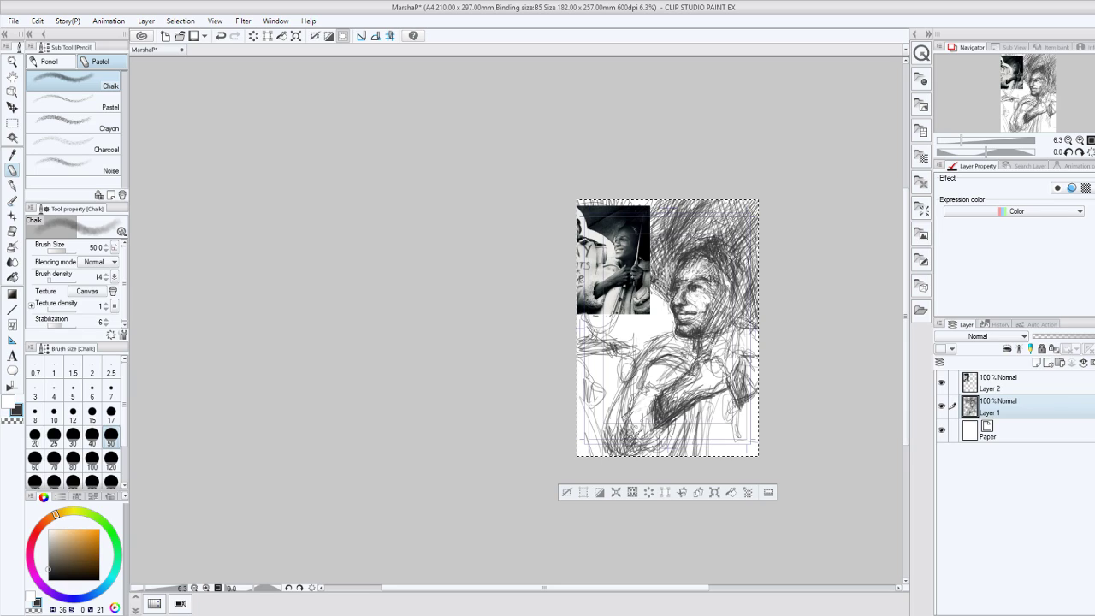
{"action": "mouse_move", "coordinate": [626, 414]}
{"action": "left_mouse_down"}
{"action": "mouse_move", "coordinate": [640, 453]}
{"action": "mouse_move", "coordinate": [627, 437]}
{"action": "left_mouse_up"}
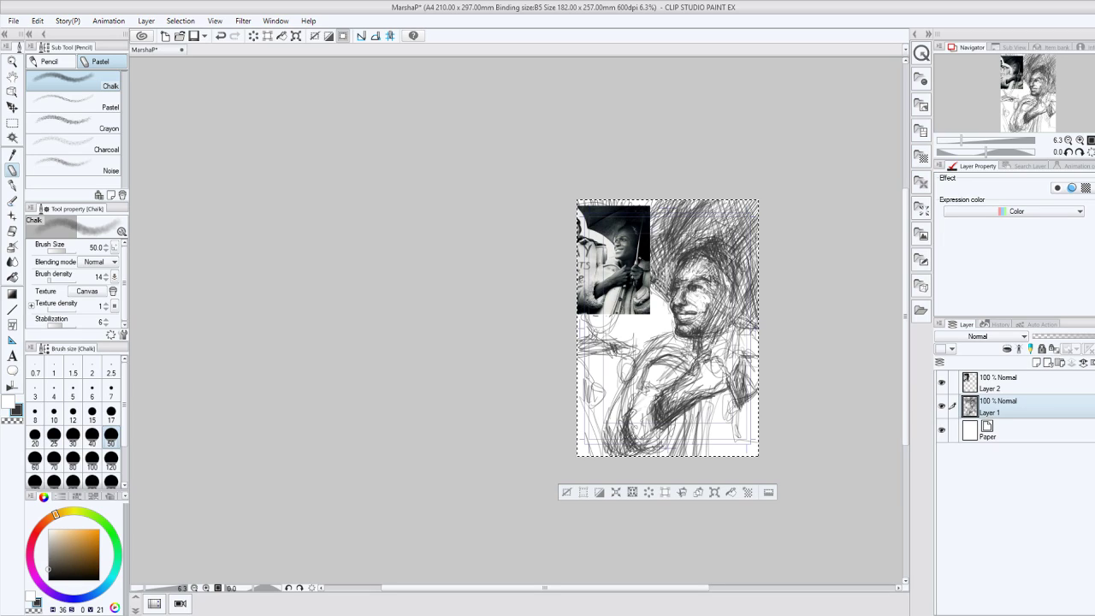
{"action": "mouse_move", "coordinate": [616, 448]}
{"action": "left_mouse_down"}
{"action": "mouse_move", "coordinate": [669, 426]}
{"action": "mouse_move", "coordinate": [646, 443]}
{"action": "mouse_move", "coordinate": [657, 418]}
{"action": "mouse_move", "coordinate": [621, 443]}
{"action": "mouse_move", "coordinate": [630, 428]}
{"action": "left_mouse_up"}
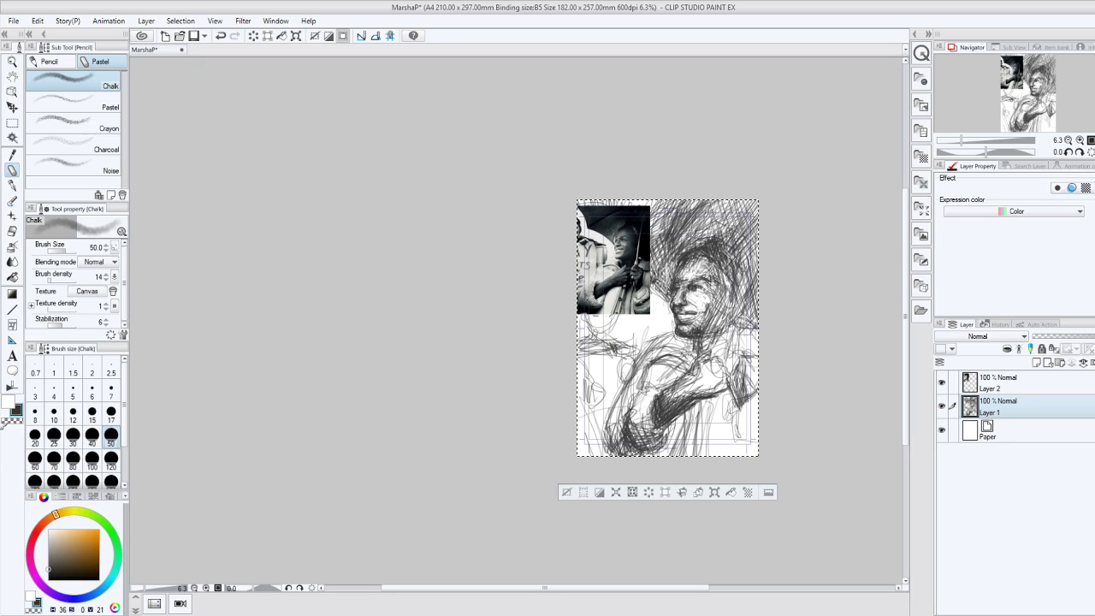
{"action": "left_click_drag", "start_coordinate": [653, 377], "coordinate": [641, 396]}
Lighten the forearm's lower edge and carve out the umbrella shaft behind the head with white chalk strokes.
{"action": "key", "text": "x"}
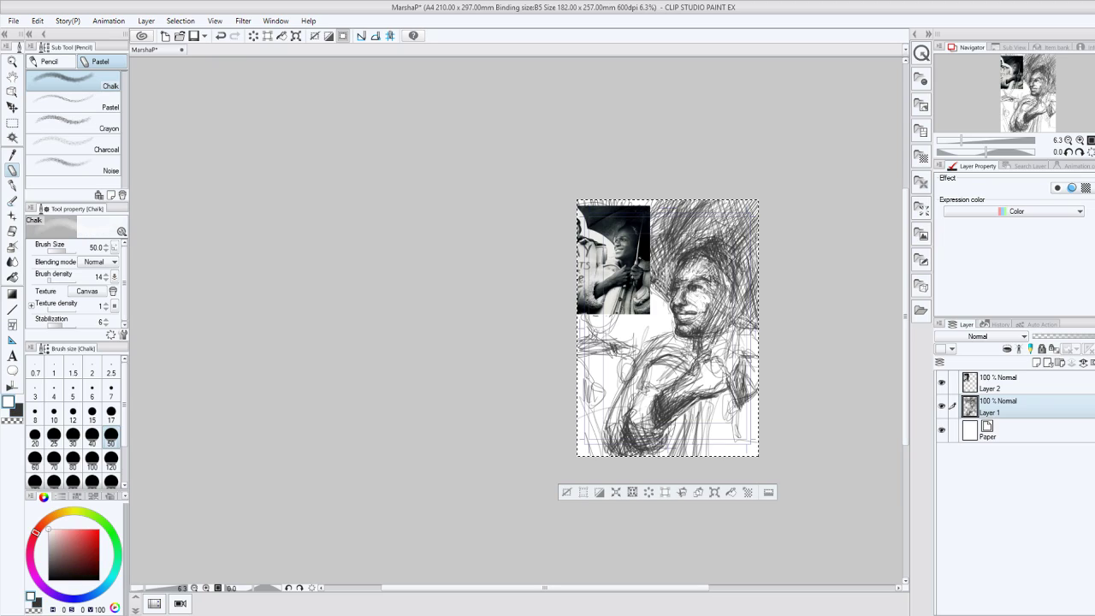
{"action": "mouse_move", "coordinate": [672, 423]}
{"action": "left_mouse_down"}
{"action": "mouse_move", "coordinate": [692, 404]}
{"action": "mouse_move", "coordinate": [684, 417]}
{"action": "left_mouse_up"}
{"action": "left_click_drag", "start_coordinate": [758, 275], "coordinate": [741, 344]}
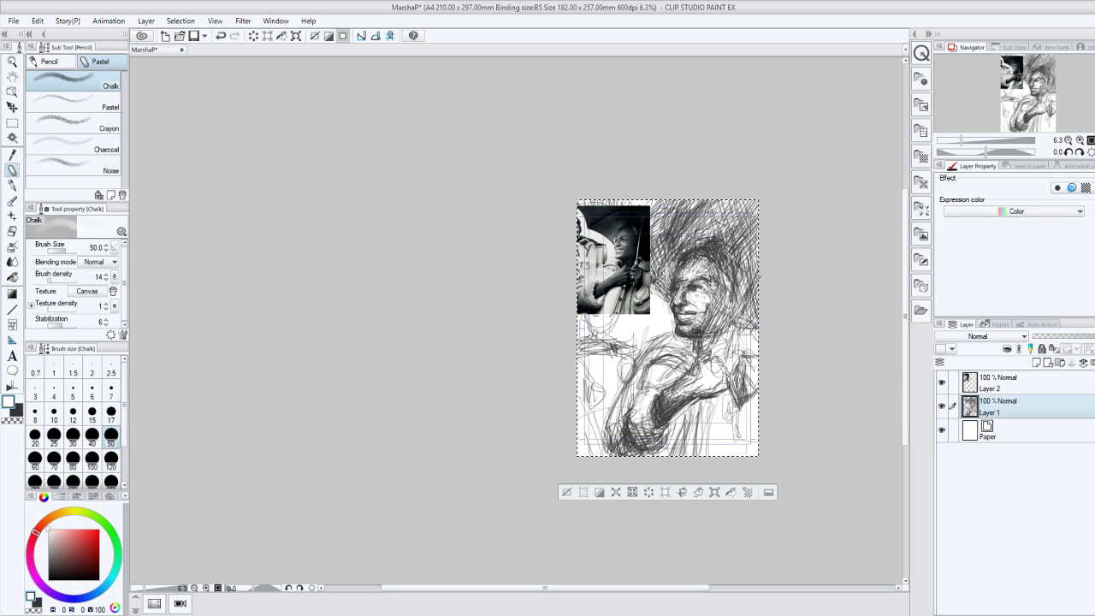
{"action": "left_click_drag", "start_coordinate": [743, 246], "coordinate": [734, 344]}
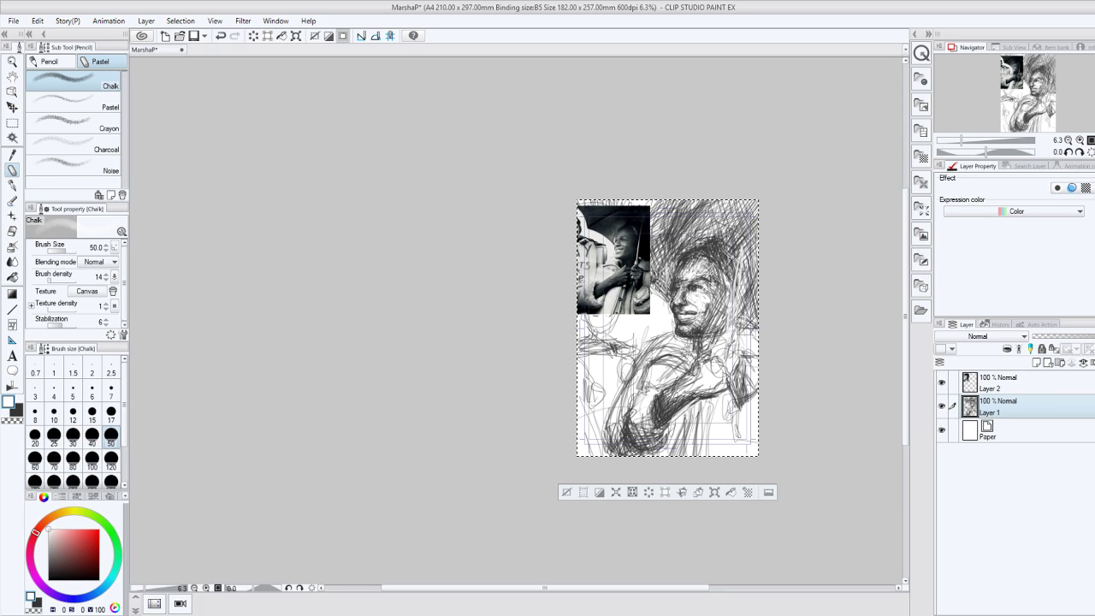
{"action": "mouse_move", "coordinate": [746, 246]}
{"action": "left_mouse_down"}
{"action": "mouse_move", "coordinate": [730, 325]}
{"action": "mouse_move", "coordinate": [743, 321]}
{"action": "left_mouse_up"}
Switch back to the dark colour and hatch the background along the outer side of the umbrella shaft.
{"action": "left_click", "coordinate": [18, 412]}
{"action": "mouse_move", "coordinate": [752, 236]}
{"action": "left_mouse_down"}
{"action": "mouse_move", "coordinate": [735, 331]}
{"action": "mouse_move", "coordinate": [748, 288]}
{"action": "left_mouse_up"}
{"action": "left_click_drag", "start_coordinate": [755, 289], "coordinate": [744, 321]}
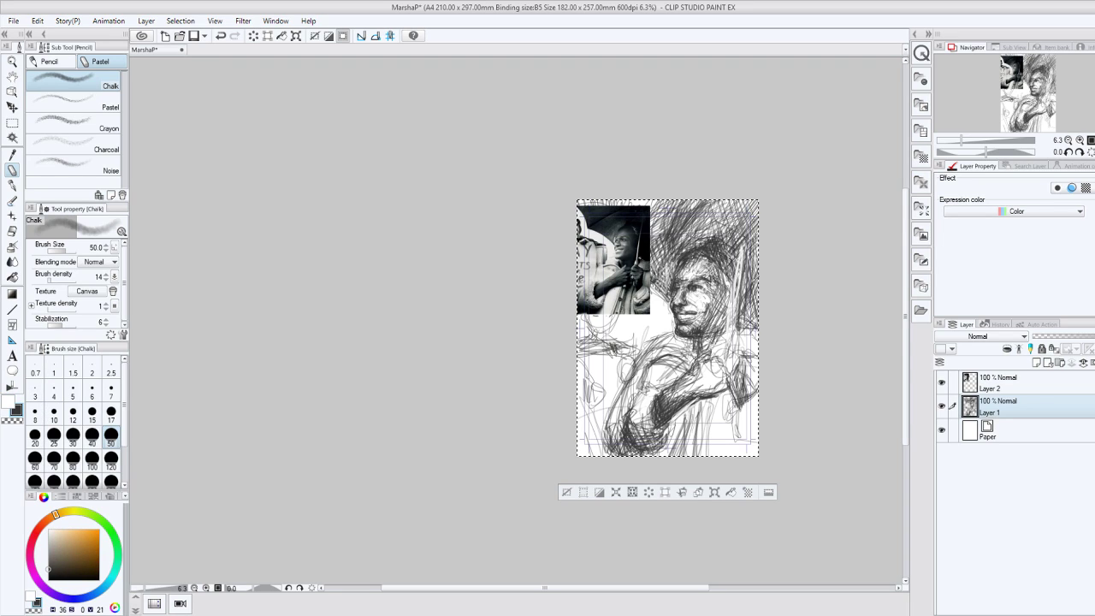
{"action": "left_click_drag", "start_coordinate": [756, 245], "coordinate": [741, 327]}
{"action": "left_click_drag", "start_coordinate": [744, 272], "coordinate": [743, 317]}
{"action": "left_click_drag", "start_coordinate": [758, 231], "coordinate": [748, 328]}
{"action": "left_click_drag", "start_coordinate": [746, 289], "coordinate": [729, 332]}
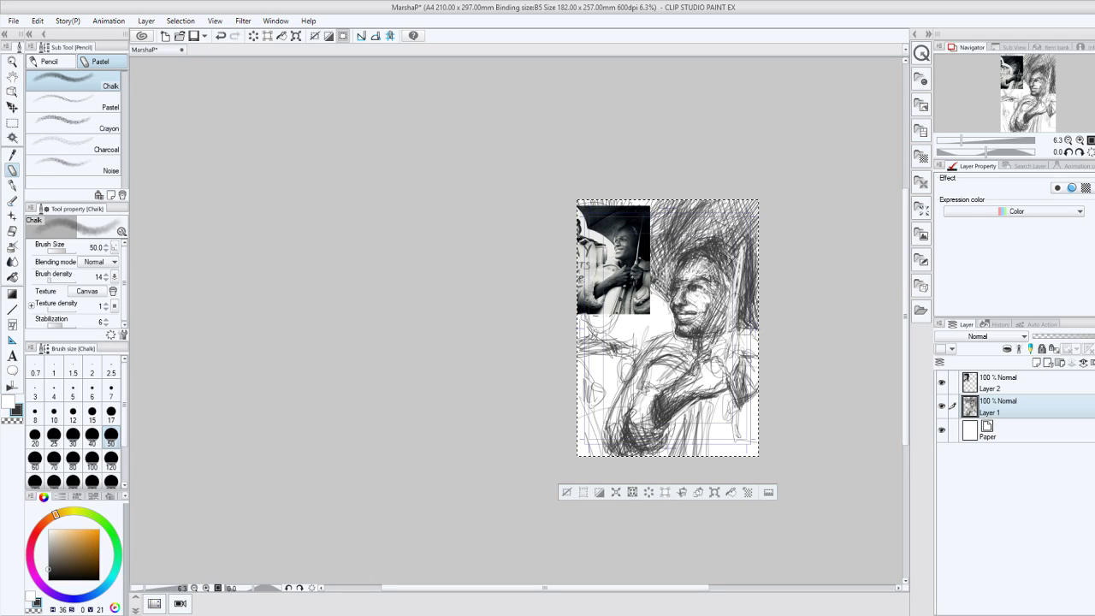
Hatch dark strokes between the head and the umbrella shaft and up into the umbrella's upper corner.
{"action": "left_click_drag", "start_coordinate": [736, 320], "coordinate": [729, 332]}
{"action": "left_click_drag", "start_coordinate": [738, 250], "coordinate": [731, 329]}
{"action": "mouse_move", "coordinate": [746, 215]}
{"action": "left_mouse_down"}
{"action": "mouse_move", "coordinate": [737, 327]}
{"action": "mouse_move", "coordinate": [753, 248]}
{"action": "mouse_move", "coordinate": [741, 240]}
{"action": "left_mouse_up"}
{"action": "left_click_drag", "start_coordinate": [754, 204], "coordinate": [726, 235]}
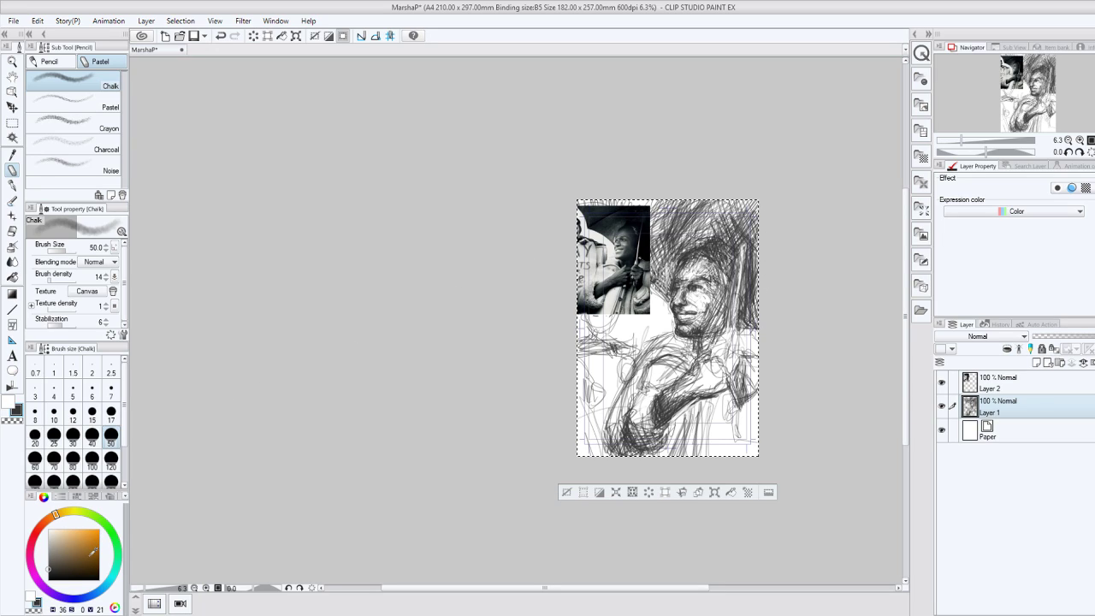
Add dark brown chalk strokes above the forehead, and change the drawing colour to dark blue with hue 229.
{"action": "left_click", "coordinate": [98, 570]}
{"action": "mouse_move", "coordinate": [667, 261]}
{"action": "left_mouse_down"}
{"action": "mouse_move", "coordinate": [693, 227]}
{"action": "mouse_move", "coordinate": [740, 242]}
{"action": "left_mouse_up"}
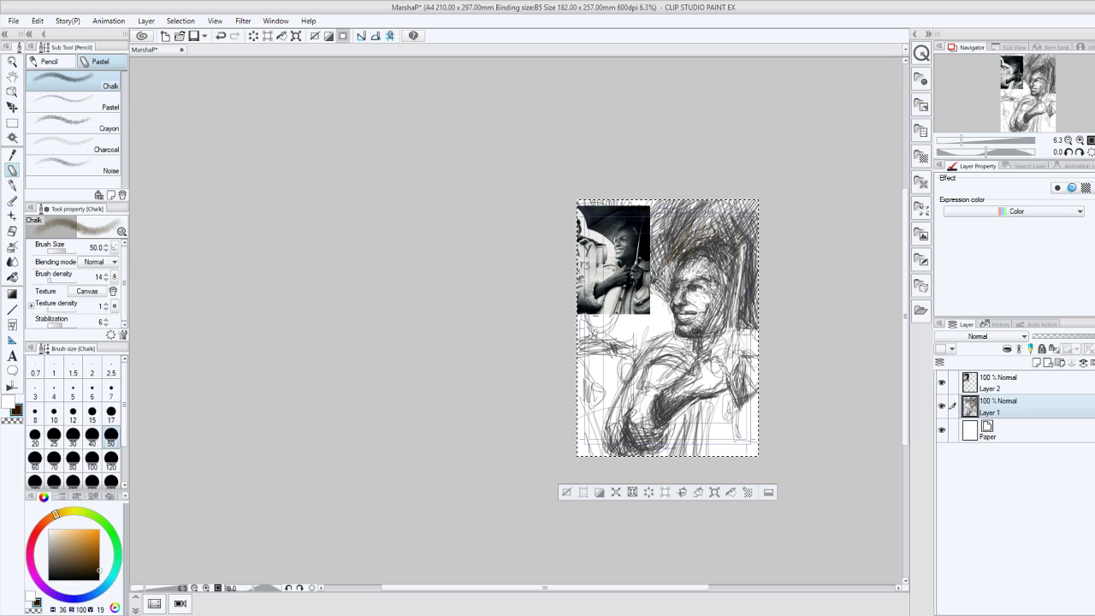
{"action": "left_click_drag", "start_coordinate": [682, 255], "coordinate": [724, 217]}
{"action": "left_click", "coordinate": [82, 598]}
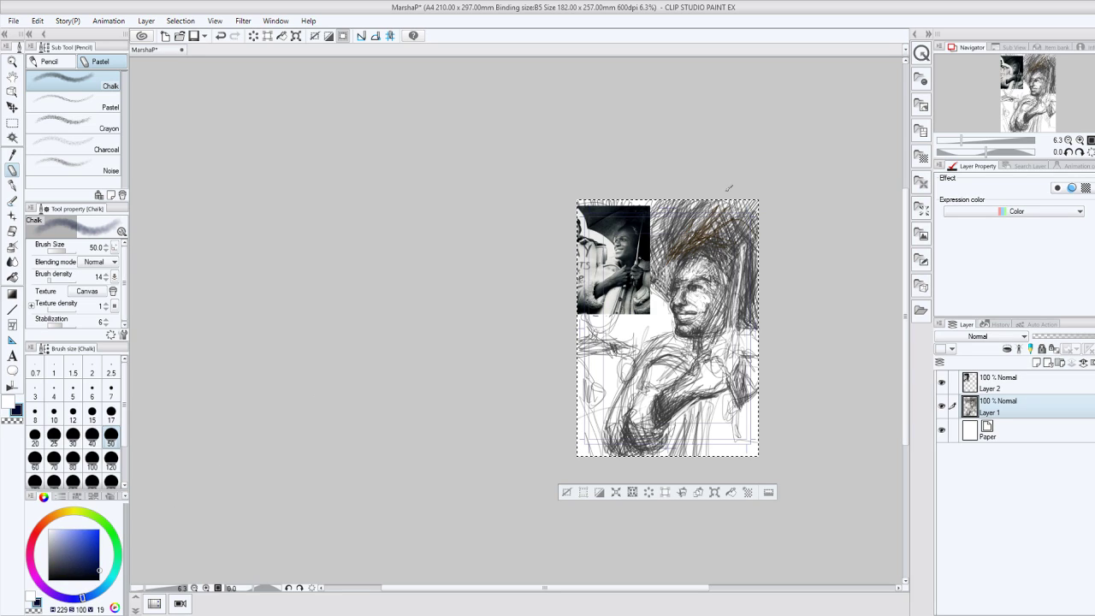
{"action": "left_click_drag", "start_coordinate": [727, 202], "coordinate": [754, 246]}
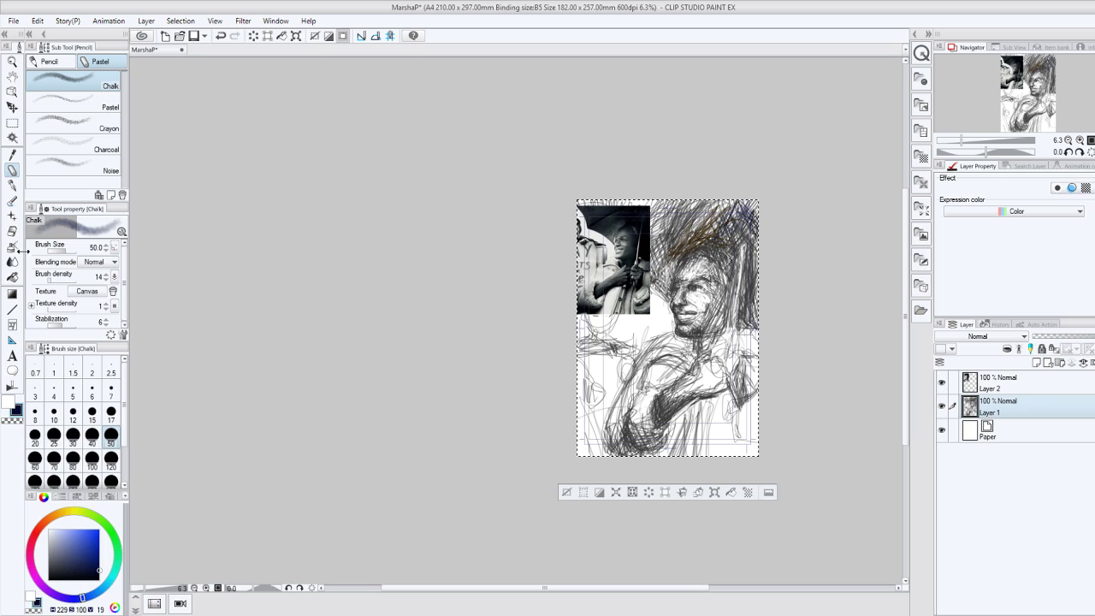
{"action": "left_click", "coordinate": [61, 285]}
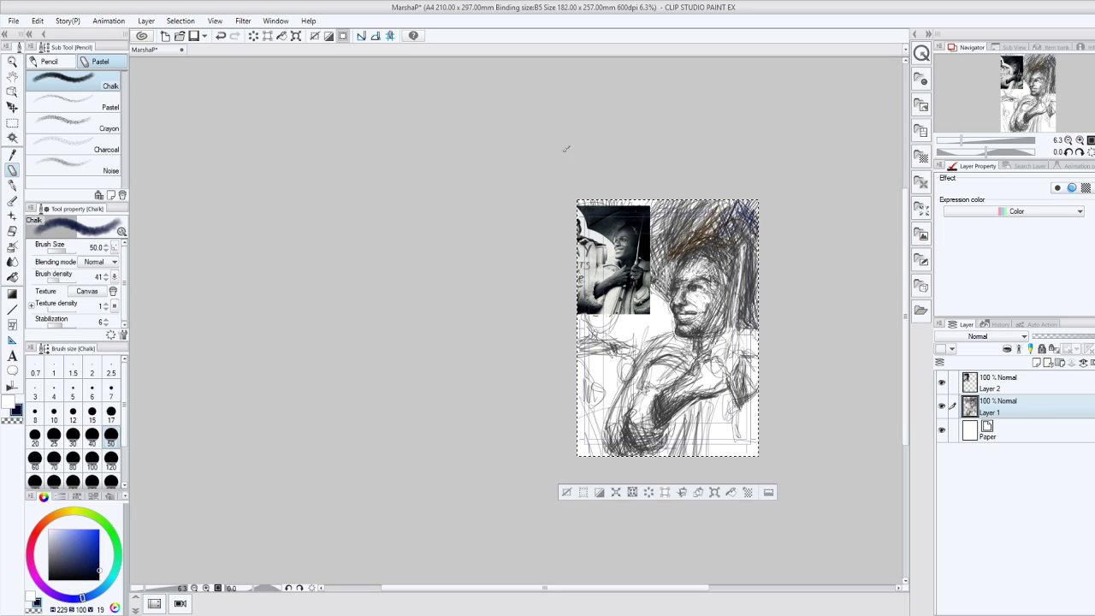
{"action": "left_click", "coordinate": [107, 274]}
{"action": "left_click_drag", "start_coordinate": [726, 231], "coordinate": [757, 243]}
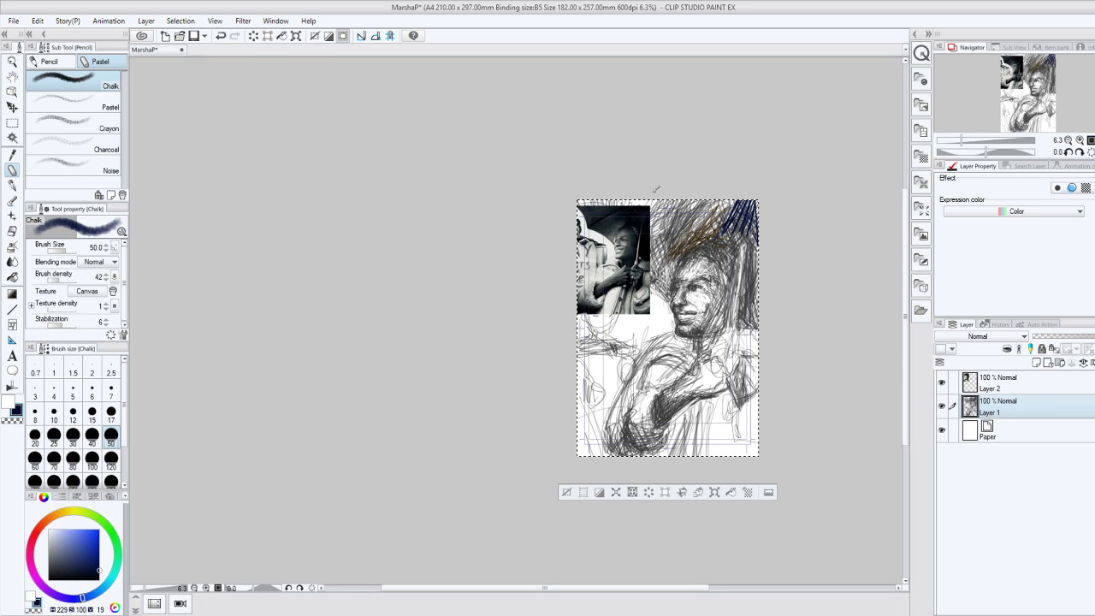
{"action": "left_click", "coordinate": [220, 35]}
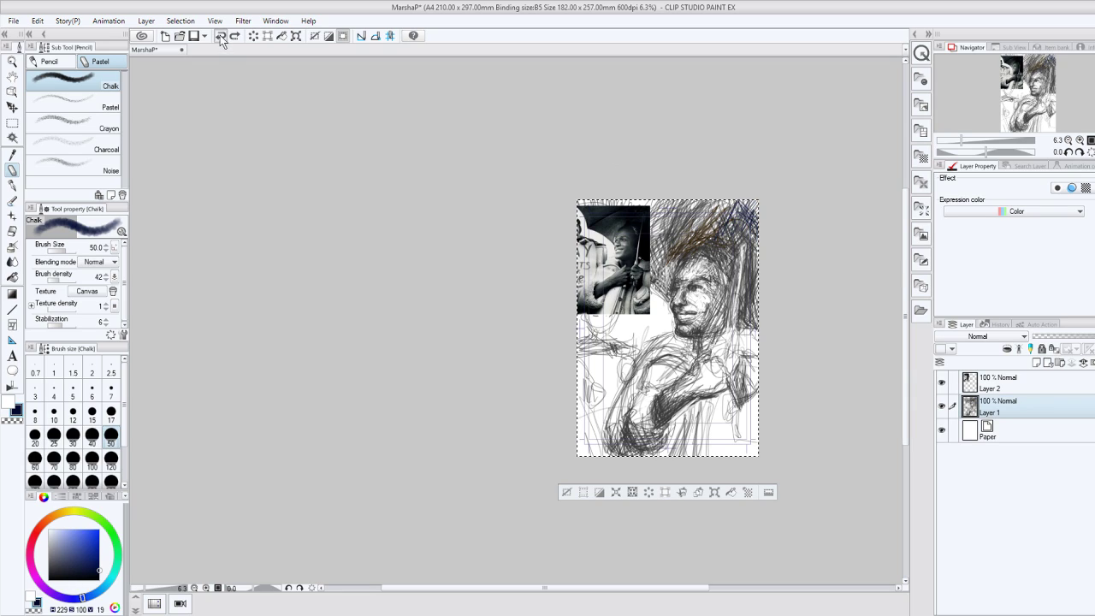
{"action": "left_click", "coordinate": [219, 35]}
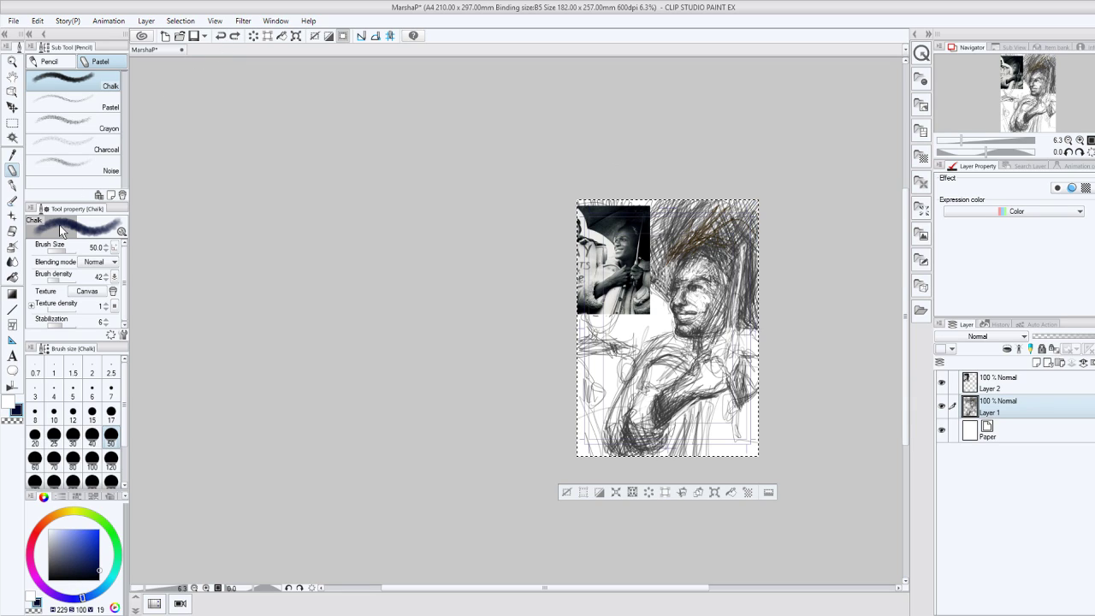
Set the chalk's brush density to 23 and hatch dark blue over the umbrella and the background beside its shaft.
{"action": "left_click", "coordinate": [53, 280]}
{"action": "mouse_move", "coordinate": [715, 203]}
{"action": "left_mouse_down"}
{"action": "mouse_move", "coordinate": [678, 236]}
{"action": "mouse_move", "coordinate": [753, 209]}
{"action": "left_mouse_up"}
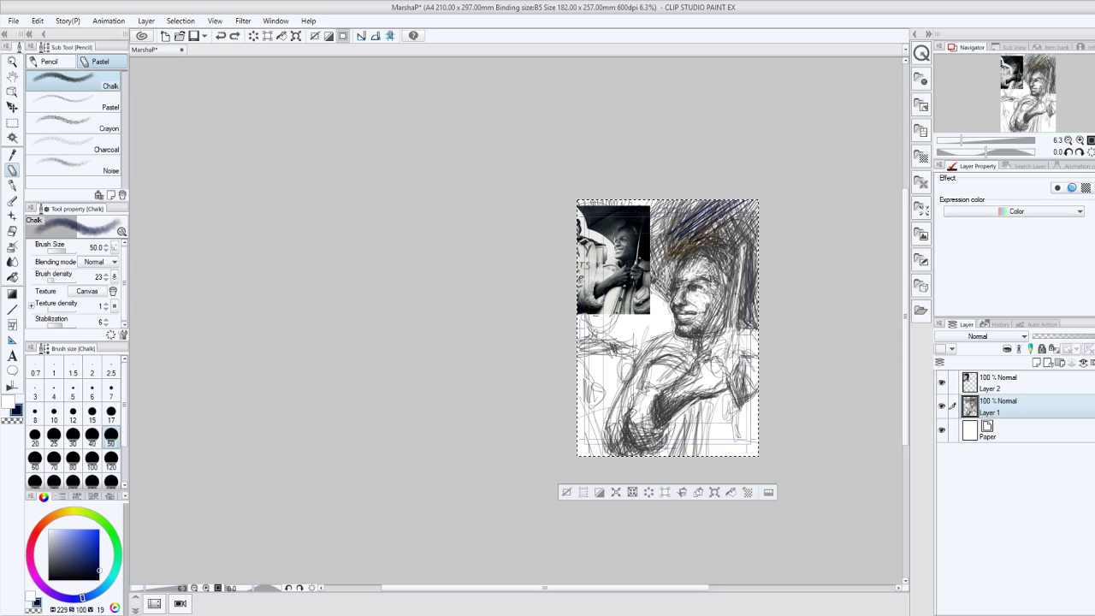
{"action": "key", "text": "ctrl+y"}
{"action": "left_click_drag", "start_coordinate": [748, 315], "coordinate": [740, 320]}
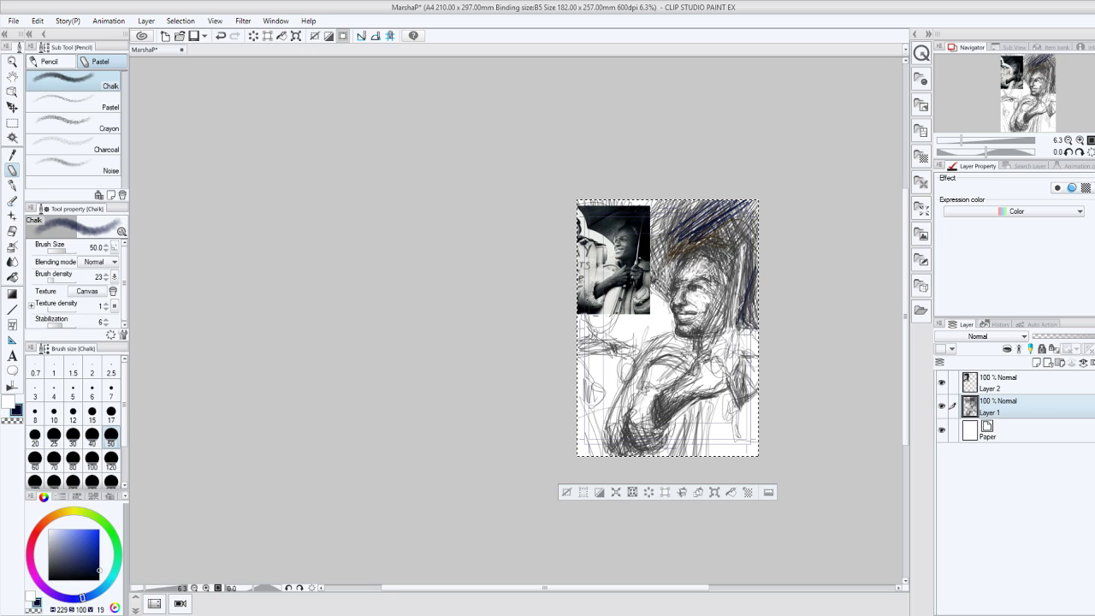
{"action": "mouse_move", "coordinate": [748, 254]}
{"action": "left_mouse_down"}
{"action": "mouse_move", "coordinate": [754, 325]}
{"action": "mouse_move", "coordinate": [757, 287]}
{"action": "left_mouse_up"}
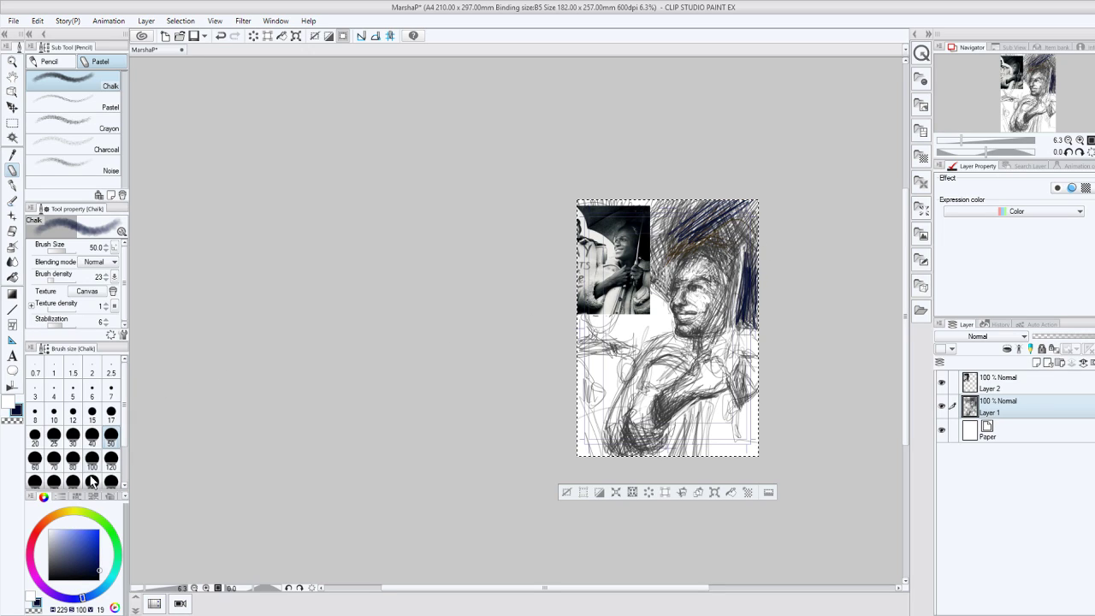
Darken the blue to a brightness of 12 and cross-hatch the umbrella above and behind the head.
{"action": "left_click", "coordinate": [99, 574]}
{"action": "mouse_move", "coordinate": [756, 283]}
{"action": "left_mouse_down"}
{"action": "mouse_move", "coordinate": [748, 325]}
{"action": "mouse_move", "coordinate": [751, 205]}
{"action": "mouse_move", "coordinate": [738, 203]}
{"action": "left_mouse_up"}
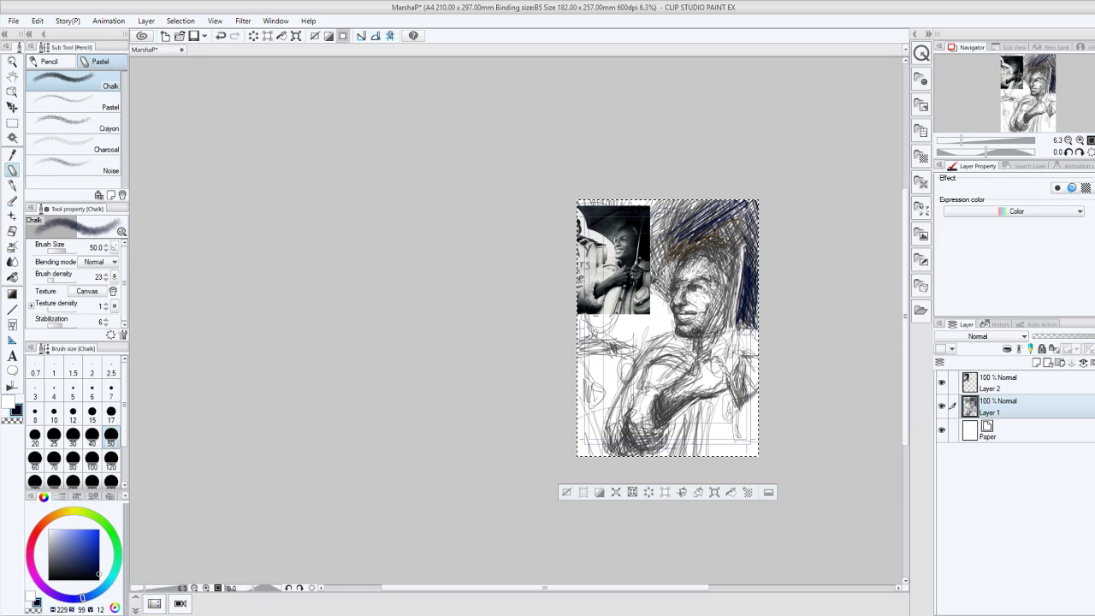
{"action": "mouse_move", "coordinate": [754, 202]}
{"action": "left_mouse_down"}
{"action": "mouse_move", "coordinate": [685, 257]}
{"action": "mouse_move", "coordinate": [724, 279]}
{"action": "left_mouse_up"}
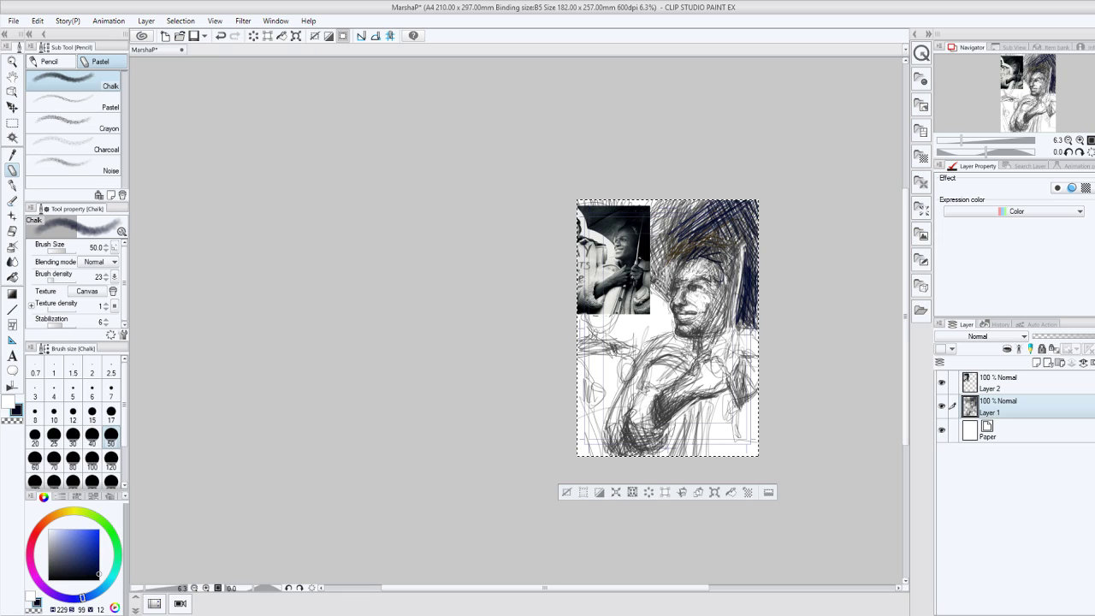
Shade the hands, sleeve cuff and forearm in dark blue, and deepen the shadows under the jaw and behind the neck.
{"action": "mouse_move", "coordinate": [734, 324]}
{"action": "left_mouse_down"}
{"action": "mouse_move", "coordinate": [702, 351]}
{"action": "mouse_move", "coordinate": [734, 387]}
{"action": "mouse_move", "coordinate": [753, 354]}
{"action": "mouse_move", "coordinate": [727, 404]}
{"action": "mouse_move", "coordinate": [746, 366]}
{"action": "mouse_move", "coordinate": [749, 399]}
{"action": "mouse_move", "coordinate": [736, 363]}
{"action": "mouse_move", "coordinate": [732, 402]}
{"action": "left_mouse_up"}
{"action": "mouse_move", "coordinate": [746, 353]}
{"action": "left_mouse_down"}
{"action": "mouse_move", "coordinate": [721, 343]}
{"action": "mouse_move", "coordinate": [717, 353]}
{"action": "mouse_move", "coordinate": [736, 356]}
{"action": "mouse_move", "coordinate": [721, 357]}
{"action": "mouse_move", "coordinate": [707, 392]}
{"action": "mouse_move", "coordinate": [663, 417]}
{"action": "mouse_move", "coordinate": [677, 404]}
{"action": "left_mouse_up"}
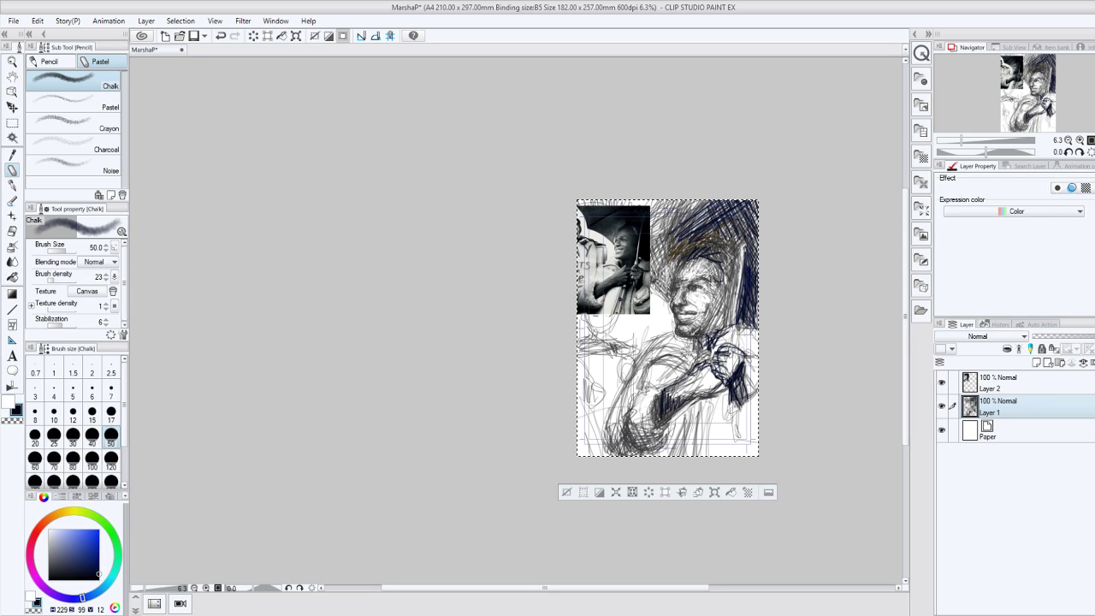
{"action": "mouse_move", "coordinate": [692, 329]}
{"action": "left_mouse_down"}
{"action": "mouse_move", "coordinate": [708, 346]}
{"action": "mouse_move", "coordinate": [698, 334]}
{"action": "mouse_move", "coordinate": [708, 334]}
{"action": "left_mouse_up"}
{"action": "mouse_move", "coordinate": [724, 295]}
{"action": "left_mouse_down"}
{"action": "mouse_move", "coordinate": [708, 340]}
{"action": "mouse_move", "coordinate": [726, 322]}
{"action": "left_mouse_up"}
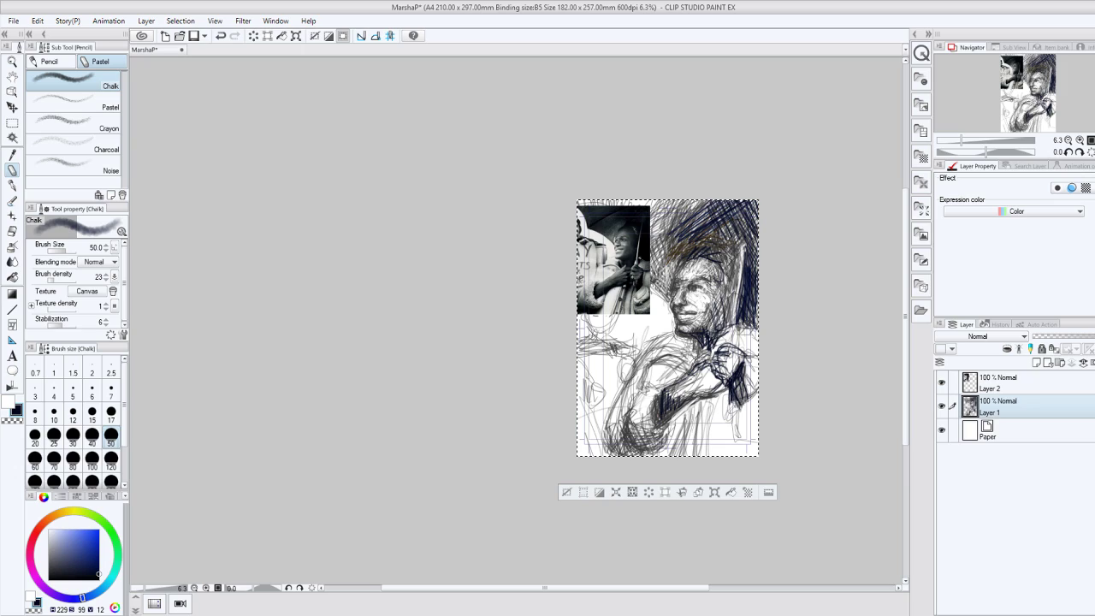
Reinforce the dark blue shading on both sides of the umbrella shaft down to the hand.
{"action": "mouse_move", "coordinate": [733, 262]}
{"action": "left_mouse_down"}
{"action": "mouse_move", "coordinate": [729, 327]}
{"action": "mouse_move", "coordinate": [729, 313]}
{"action": "left_mouse_up"}
{"action": "mouse_move", "coordinate": [746, 238]}
{"action": "left_mouse_down"}
{"action": "mouse_move", "coordinate": [729, 328]}
{"action": "mouse_move", "coordinate": [757, 324]}
{"action": "left_mouse_up"}
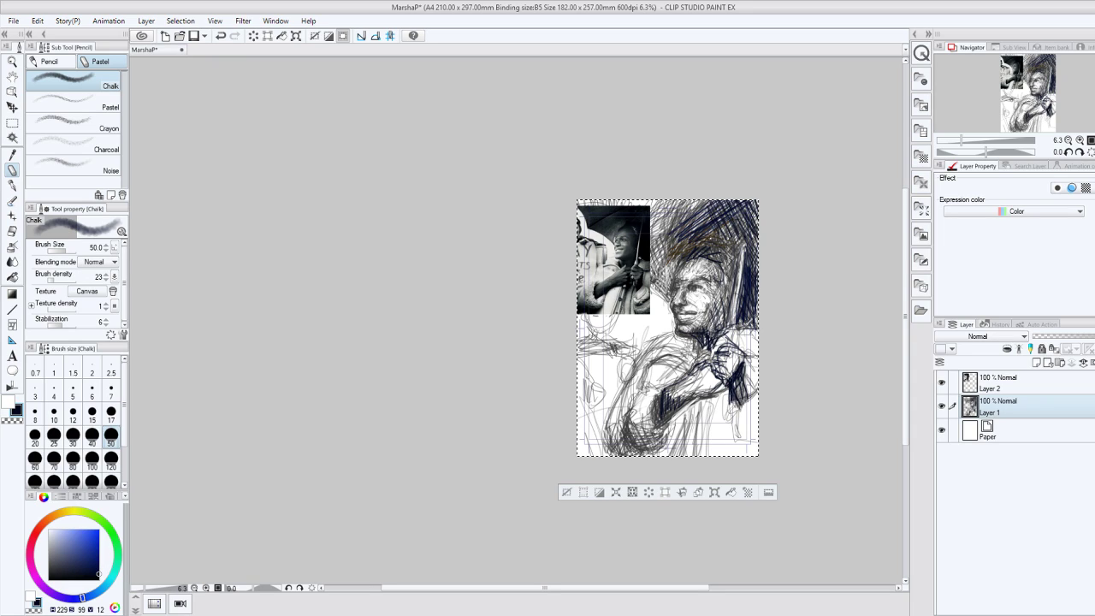
{"action": "mouse_move", "coordinate": [738, 331]}
{"action": "left_mouse_down"}
{"action": "mouse_move", "coordinate": [756, 329]}
{"action": "mouse_move", "coordinate": [731, 332]}
{"action": "mouse_move", "coordinate": [736, 319]}
{"action": "left_mouse_up"}
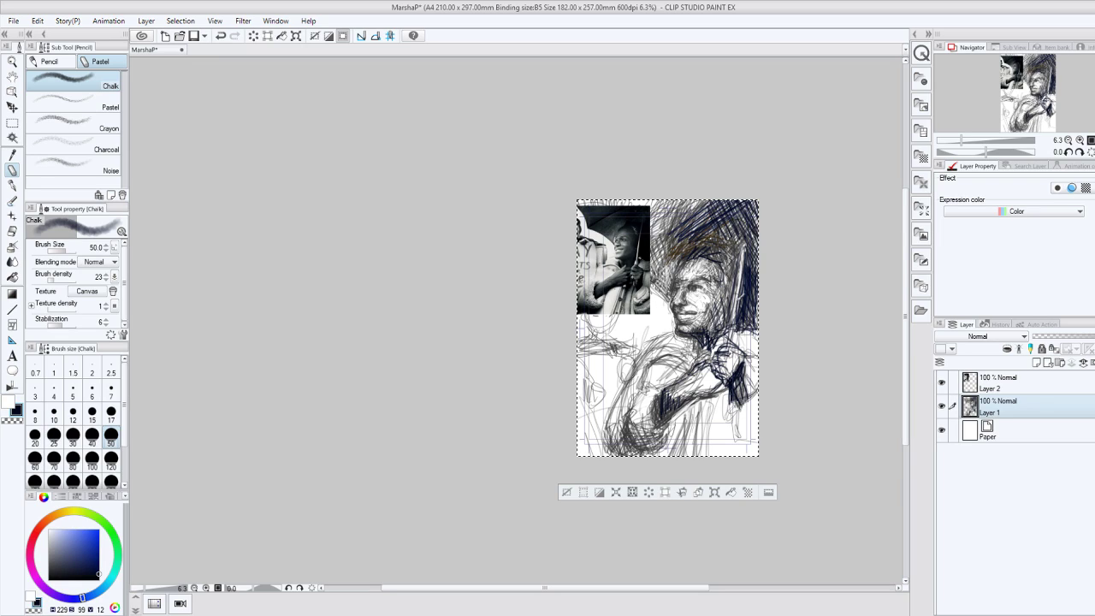
Define the eyes, brow and hairline of the face with dark blue chalk strokes.
{"action": "mouse_move", "coordinate": [690, 285]}
{"action": "left_mouse_down"}
{"action": "mouse_move", "coordinate": [707, 278]}
{"action": "mouse_move", "coordinate": [674, 293]}
{"action": "left_mouse_up"}
{"action": "left_click_drag", "start_coordinate": [681, 287], "coordinate": [672, 296]}
{"action": "left_click_drag", "start_coordinate": [696, 249], "coordinate": [685, 261]}
{"action": "mouse_move", "coordinate": [697, 251]}
{"action": "left_mouse_down"}
{"action": "mouse_move", "coordinate": [687, 260]}
{"action": "mouse_move", "coordinate": [717, 238]}
{"action": "left_mouse_up"}
Cross-hatch the underside of the umbrella directly above the head in dark blue.
{"action": "left_click_drag", "start_coordinate": [698, 218], "coordinate": [701, 231]}
{"action": "left_click_drag", "start_coordinate": [703, 227], "coordinate": [715, 214]}
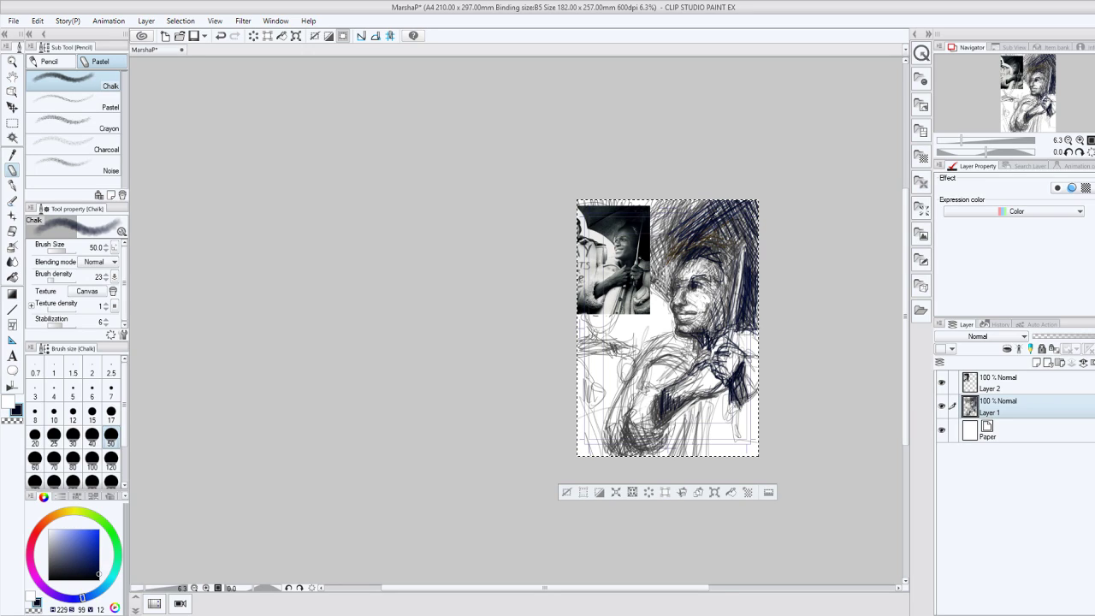
{"action": "mouse_move", "coordinate": [707, 255]}
{"action": "left_mouse_down"}
{"action": "mouse_move", "coordinate": [741, 212]}
{"action": "mouse_move", "coordinate": [674, 231]}
{"action": "mouse_move", "coordinate": [698, 202]}
{"action": "left_mouse_up"}
{"action": "mouse_move", "coordinate": [707, 242]}
{"action": "left_mouse_down"}
{"action": "mouse_move", "coordinate": [722, 202]}
{"action": "mouse_move", "coordinate": [731, 211]}
{"action": "left_mouse_up"}
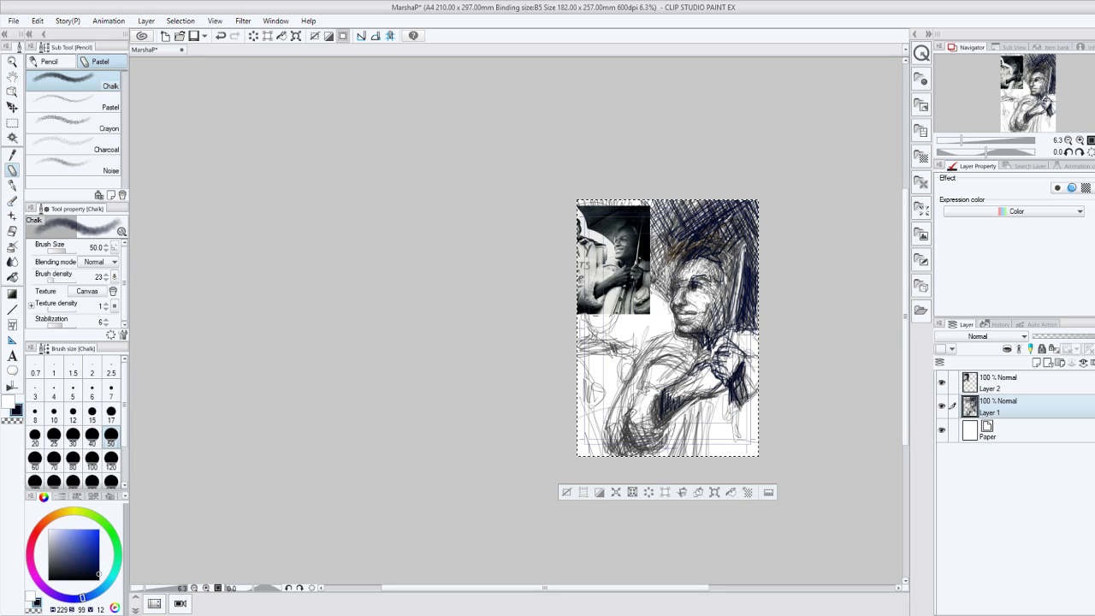
Deepen the forearm's shadow and redraw the mouth and cheek to form a smile.
{"action": "left_click_drag", "start_coordinate": [667, 411], "coordinate": [658, 421]}
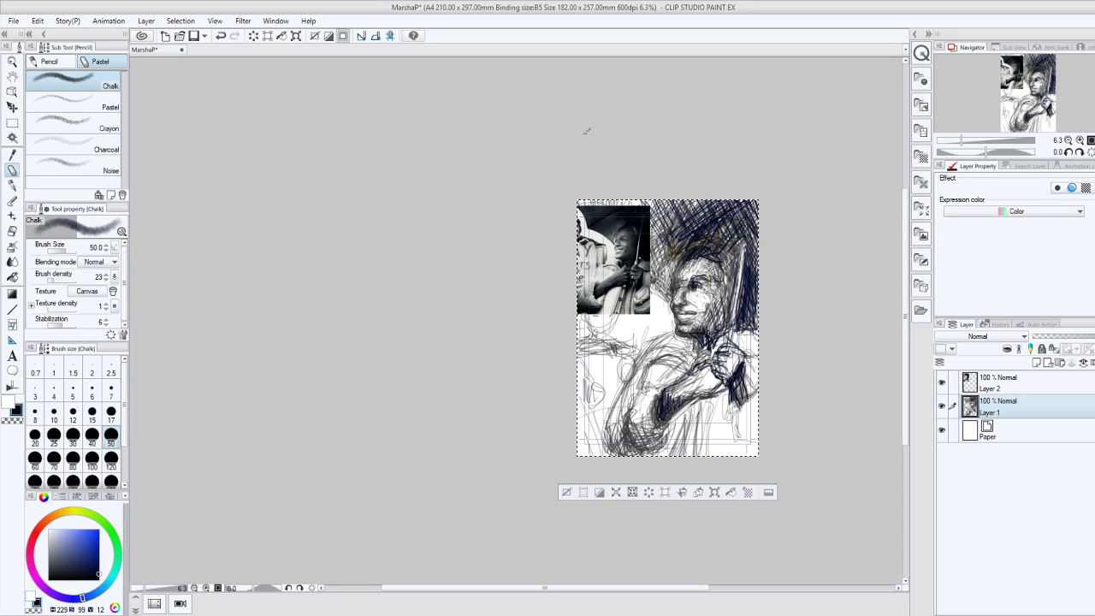
{"action": "left_click_drag", "start_coordinate": [696, 311], "coordinate": [702, 306]}
{"action": "left_click_drag", "start_coordinate": [704, 309], "coordinate": [698, 319]}
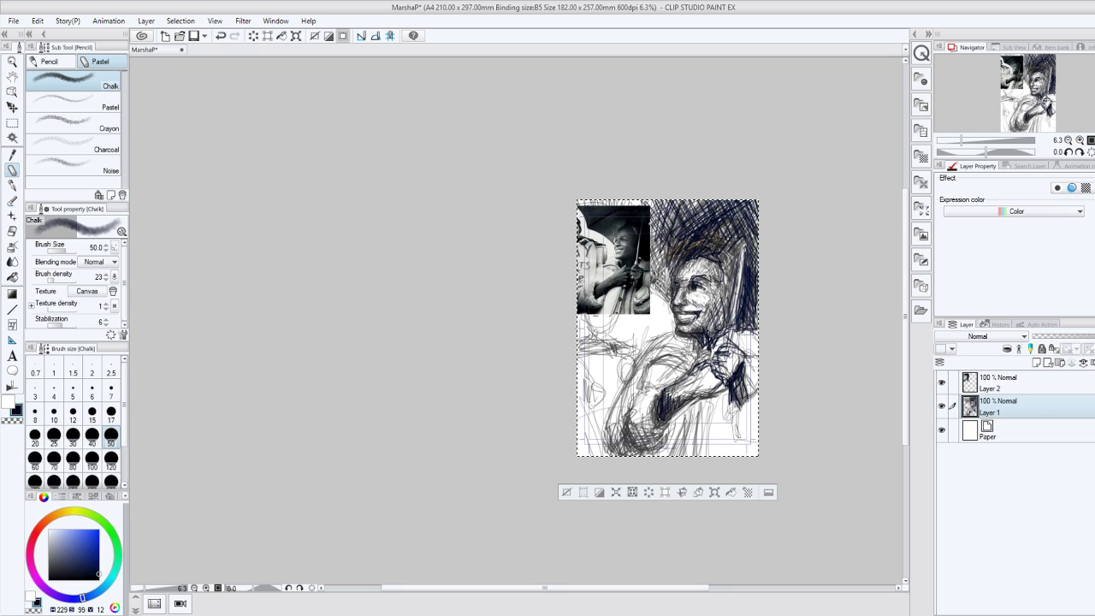
Extend the dark blue hatching across the umbrella from the reference photo's upper corner to above the head.
{"action": "left_click_drag", "start_coordinate": [637, 201], "coordinate": [674, 235]}
{"action": "mouse_move", "coordinate": [678, 202]}
{"action": "left_mouse_down"}
{"action": "mouse_move", "coordinate": [700, 226]}
{"action": "mouse_move", "coordinate": [720, 218]}
{"action": "left_mouse_up"}
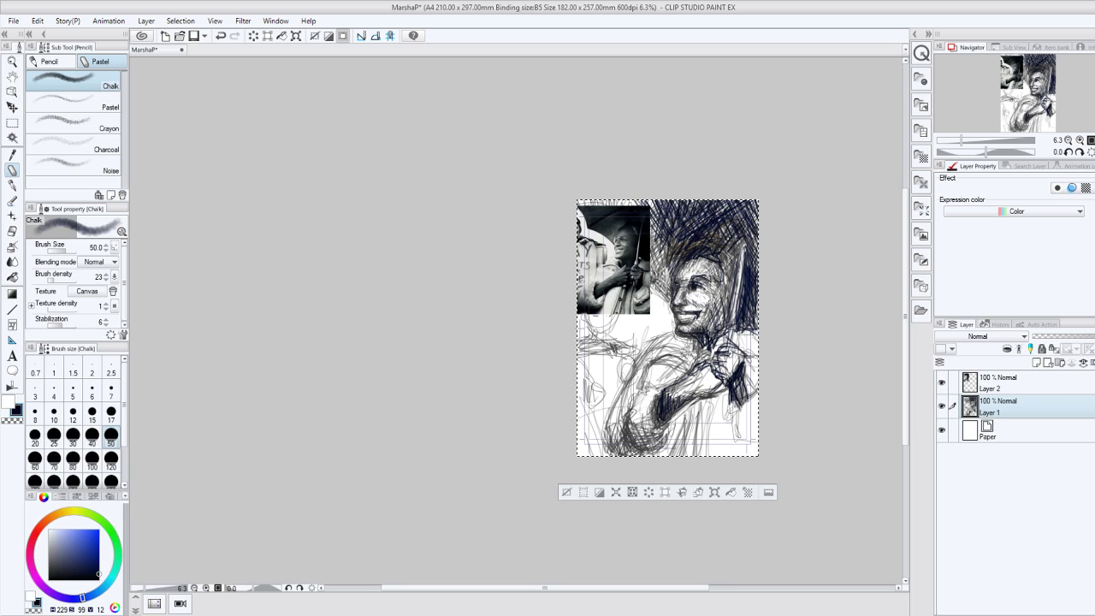
{"action": "left_click_drag", "start_coordinate": [697, 202], "coordinate": [726, 240]}
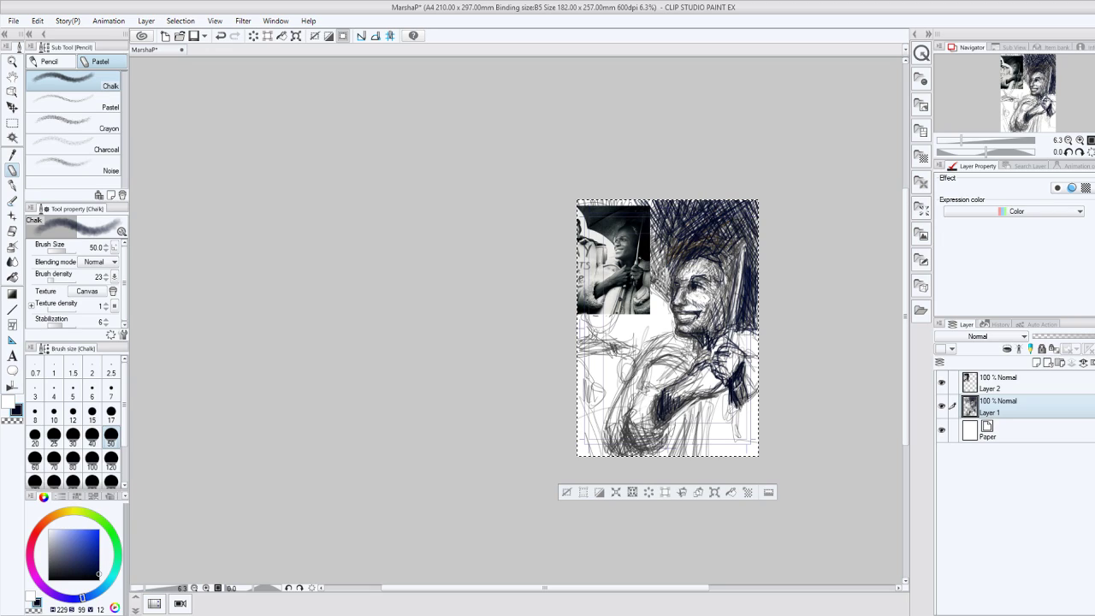
Darken the sleeve folds hanging below the hands and the shadows around the forearm and elbow.
{"action": "left_click_drag", "start_coordinate": [737, 382], "coordinate": [732, 422]}
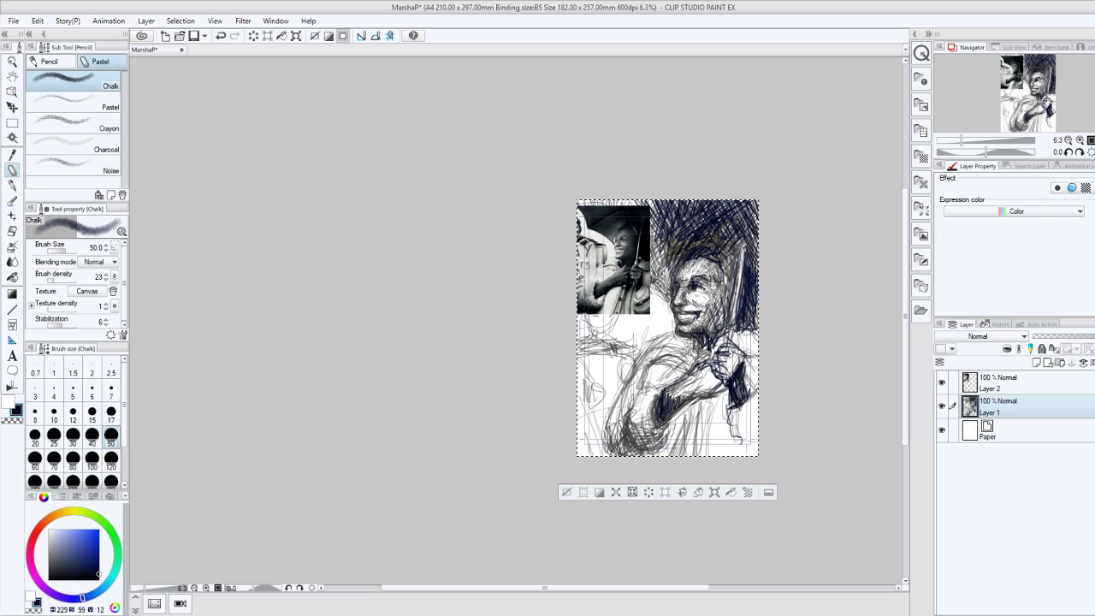
{"action": "mouse_move", "coordinate": [669, 417]}
{"action": "left_mouse_down"}
{"action": "mouse_move", "coordinate": [693, 404]}
{"action": "mouse_move", "coordinate": [669, 415]}
{"action": "left_mouse_up"}
{"action": "mouse_move", "coordinate": [644, 446]}
{"action": "left_mouse_down"}
{"action": "mouse_move", "coordinate": [614, 450]}
{"action": "mouse_move", "coordinate": [648, 446]}
{"action": "left_mouse_up"}
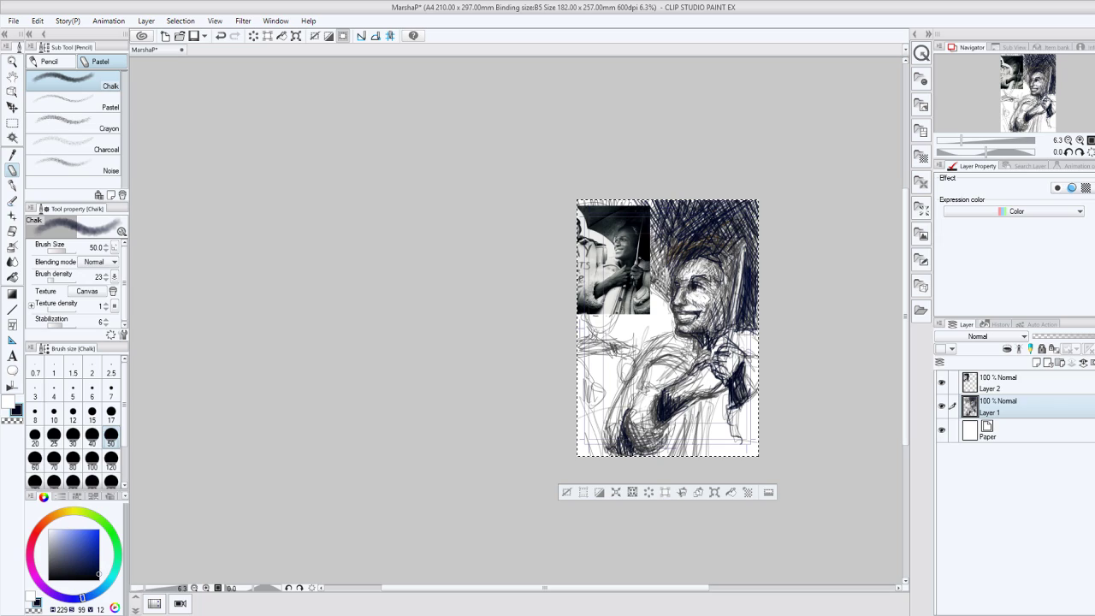
Nudge the selected mouth and jaw area slightly left with Transform and clear the selection.
{"action": "mouse_move", "coordinate": [636, 386]}
{"action": "left_mouse_down"}
{"action": "mouse_move", "coordinate": [658, 389]}
{"action": "mouse_move", "coordinate": [603, 424]}
{"action": "mouse_move", "coordinate": [634, 449]}
{"action": "left_mouse_up"}
{"action": "left_click_drag", "start_coordinate": [639, 409], "coordinate": [647, 420]}
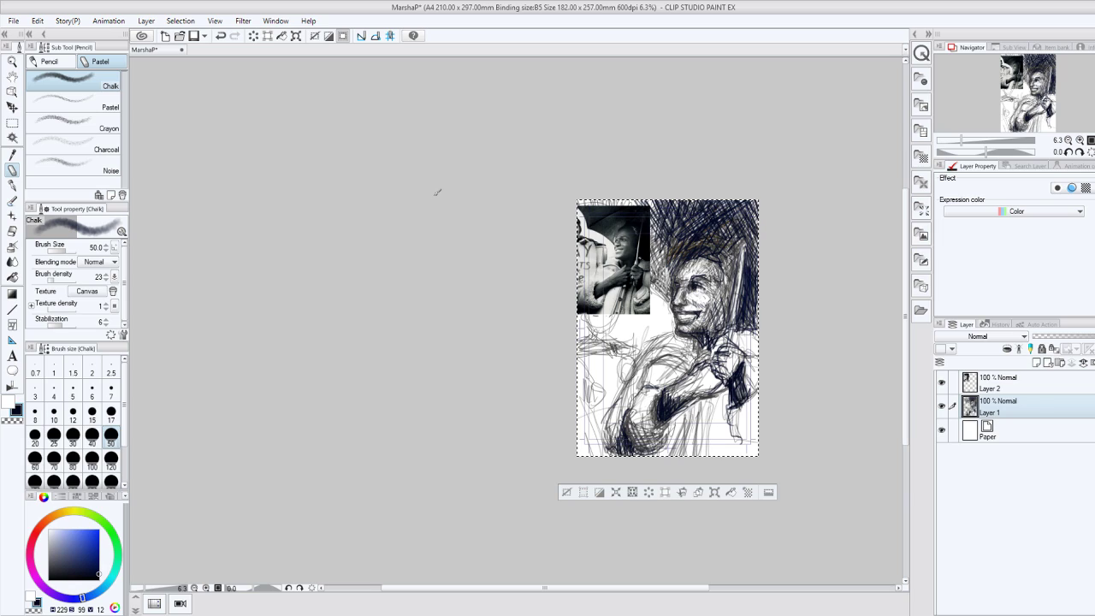
{"action": "key", "text": "m"}
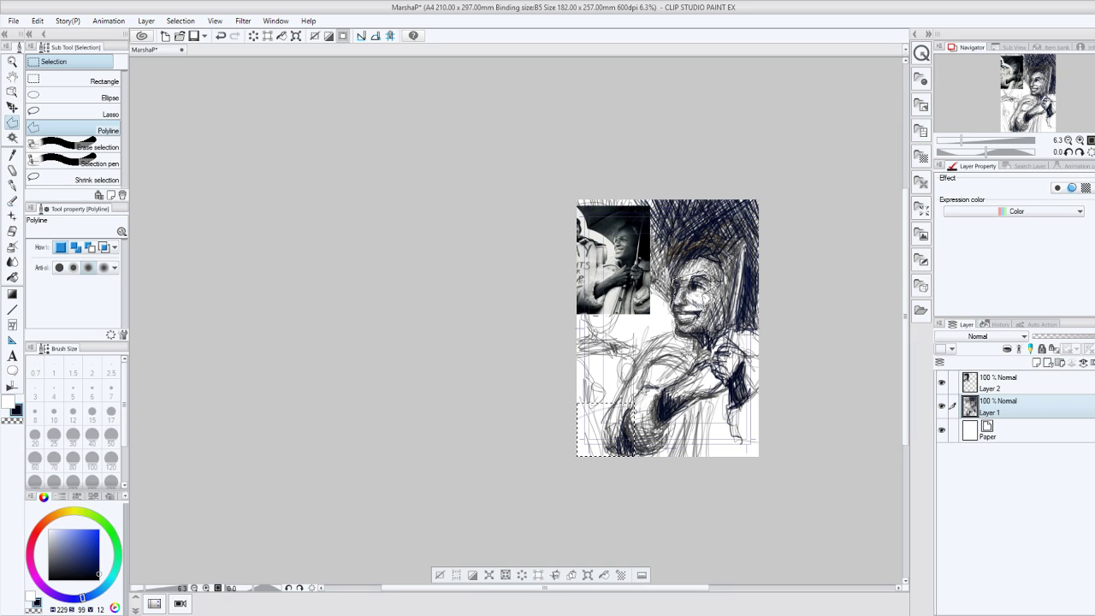
{"action": "key", "text": "ctrl+t"}
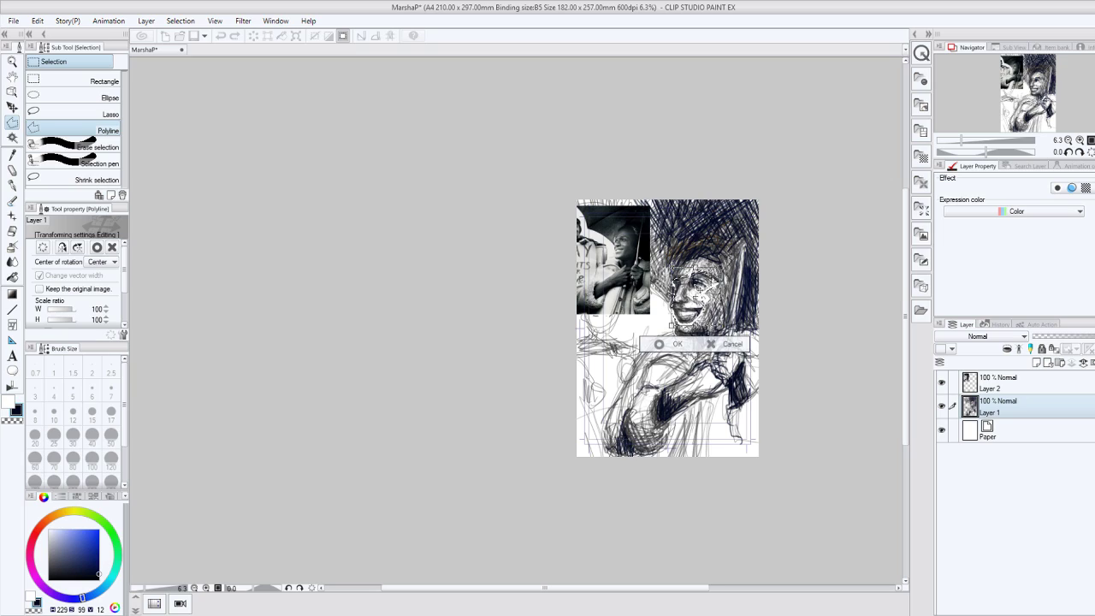
{"action": "key", "text": "Left"}
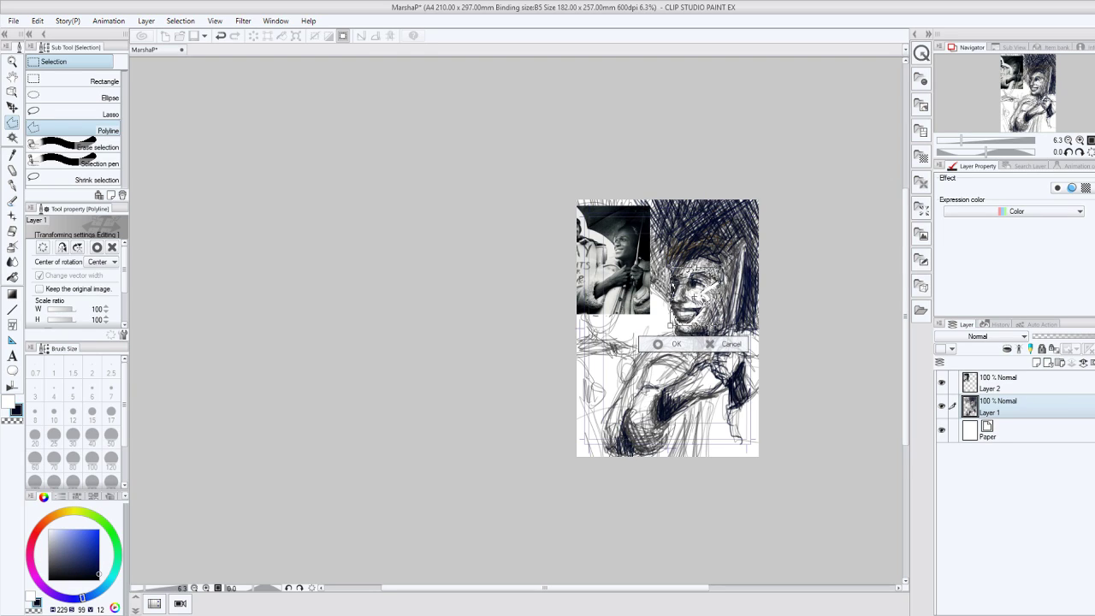
{"action": "key", "text": "Return"}
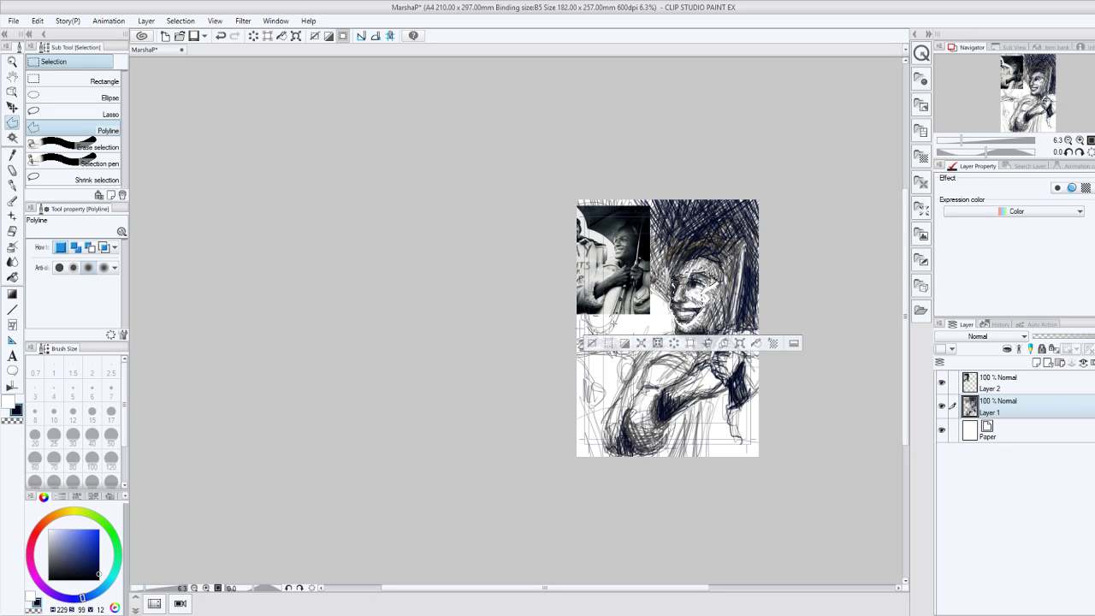
{"action": "key", "text": "ctrl+d"}
{"action": "left_click", "coordinate": [89, 80]}
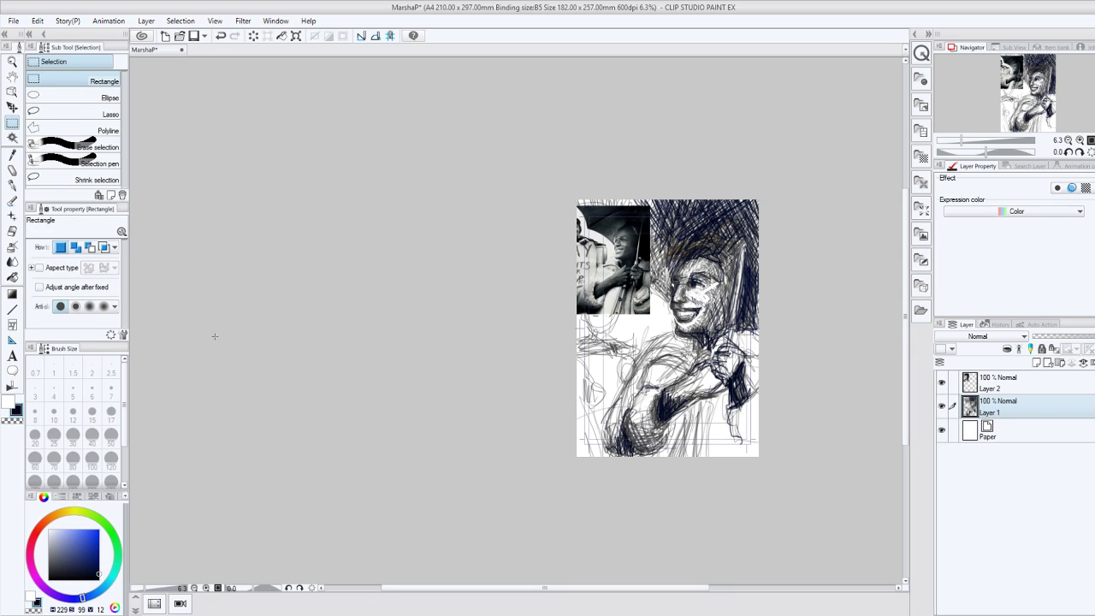
Try chalk strokes over the main figure's forehead and cheek and undo them.
{"action": "left_click", "coordinate": [12, 171]}
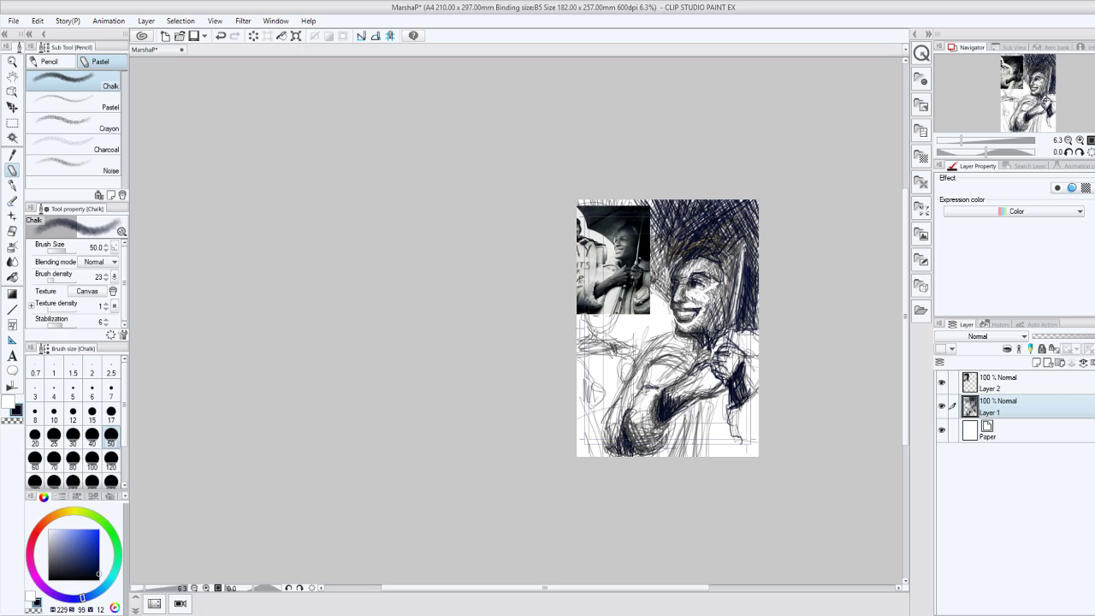
{"action": "mouse_move", "coordinate": [682, 256]}
{"action": "left_mouse_down"}
{"action": "mouse_move", "coordinate": [759, 214]}
{"action": "mouse_move", "coordinate": [754, 202]}
{"action": "mouse_move", "coordinate": [732, 271]}
{"action": "mouse_move", "coordinate": [694, 281]}
{"action": "mouse_move", "coordinate": [719, 293]}
{"action": "left_mouse_up"}
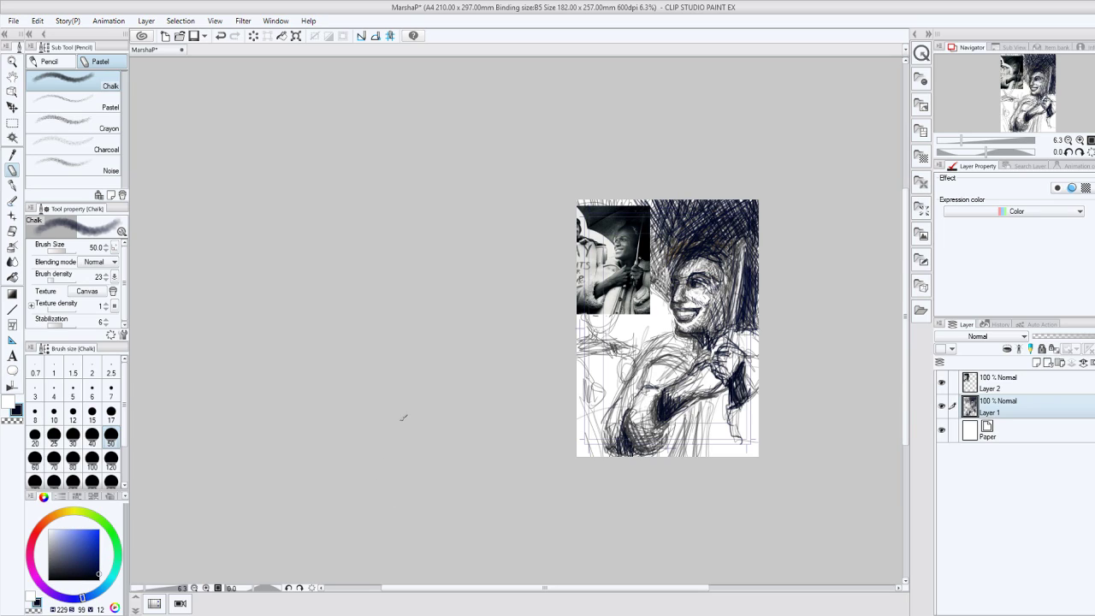
{"action": "scroll", "coordinate": [577, 412], "scroll_direction": "up", "scroll_amount": 2}
{"action": "key", "text": "ctrl+z"}
{"action": "key", "text": "ctrl+z"}
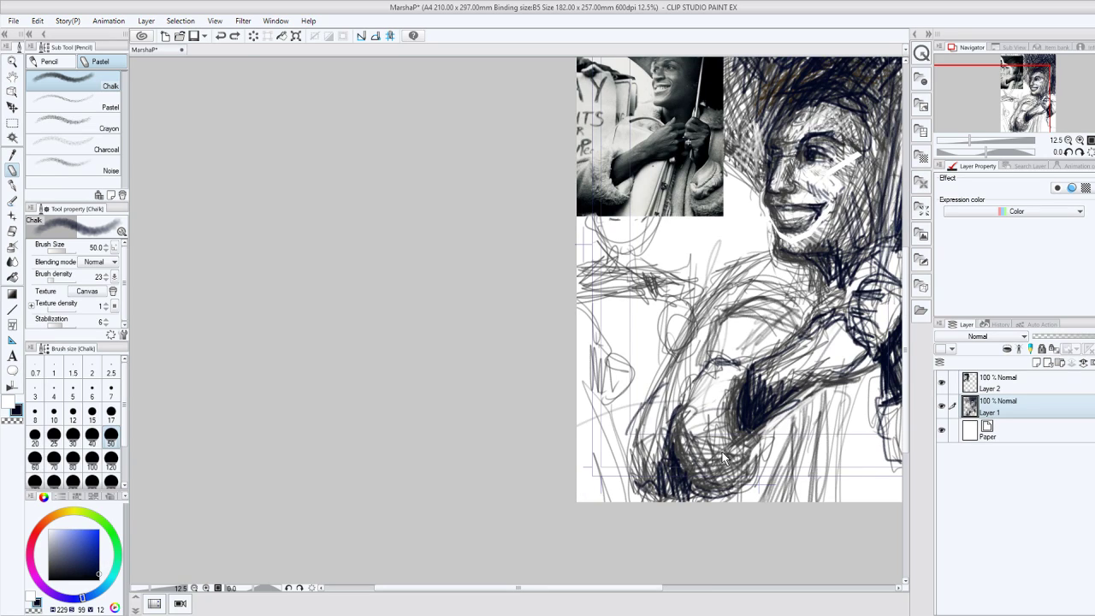
{"action": "key", "text": "ctrl+z"}
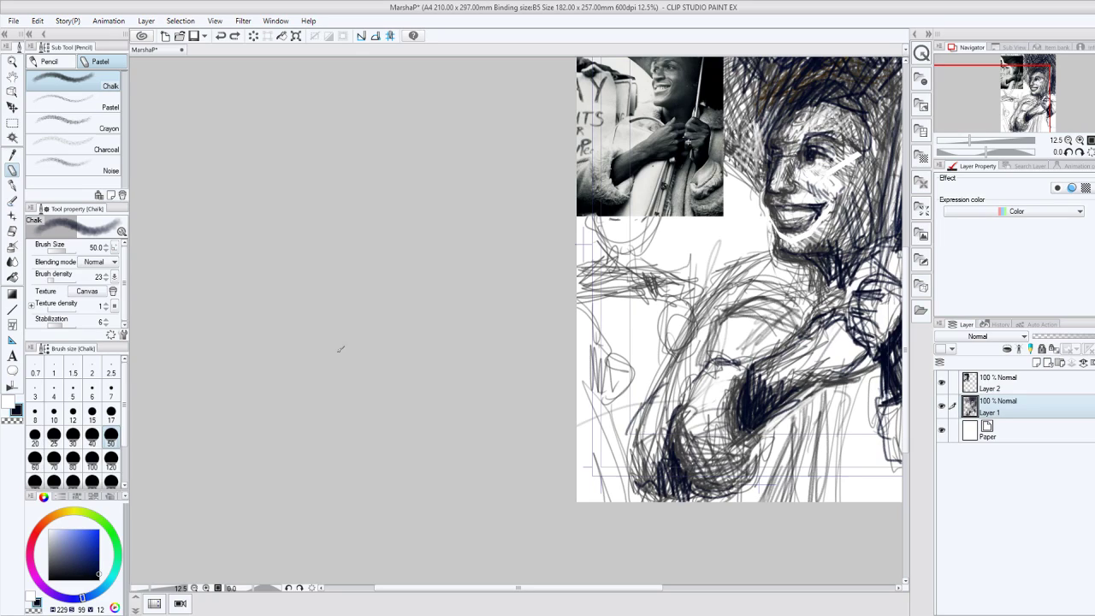
Lower the Chalk brush density to 12 and lighten the brow, eye area and cheek with transparent colour.
{"action": "left_click", "coordinate": [52, 281]}
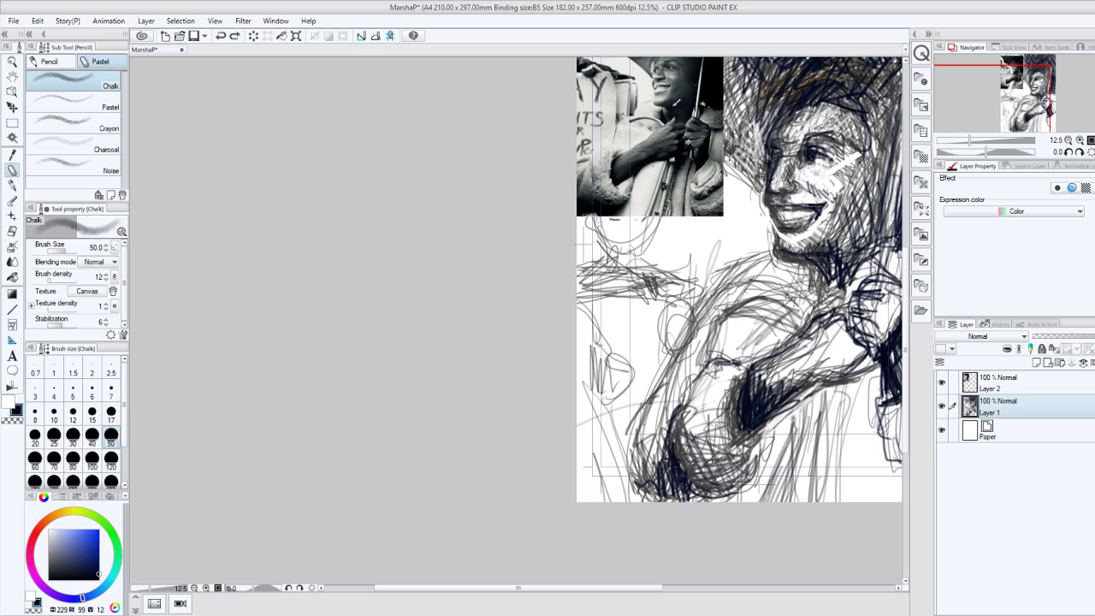
{"action": "scroll", "coordinate": [676, 103], "scroll_direction": "up", "scroll_amount": 2}
{"action": "left_click_drag", "start_coordinate": [810, 172], "coordinate": [798, 181]}
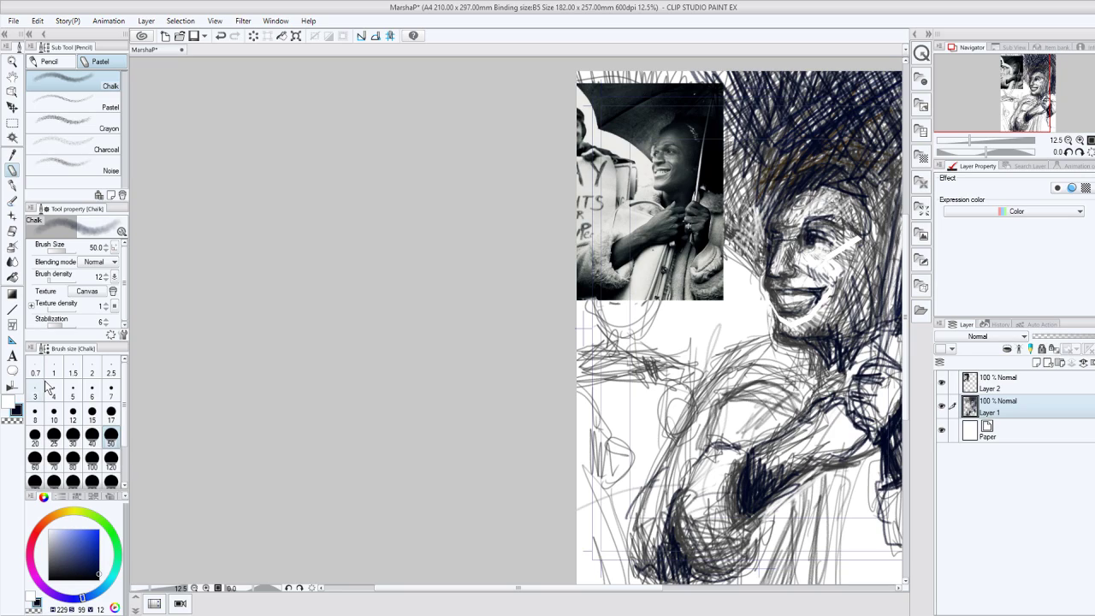
{"action": "left_click", "coordinate": [12, 421]}
{"action": "mouse_move", "coordinate": [786, 202]}
{"action": "left_mouse_down"}
{"action": "mouse_move", "coordinate": [776, 240]}
{"action": "mouse_move", "coordinate": [805, 213]}
{"action": "mouse_move", "coordinate": [780, 223]}
{"action": "left_mouse_up"}
{"action": "mouse_move", "coordinate": [805, 219]}
{"action": "left_mouse_down"}
{"action": "mouse_move", "coordinate": [827, 219]}
{"action": "mouse_move", "coordinate": [839, 247]}
{"action": "left_mouse_up"}
{"action": "mouse_move", "coordinate": [849, 238]}
{"action": "left_mouse_down"}
{"action": "mouse_move", "coordinate": [836, 258]}
{"action": "mouse_move", "coordinate": [833, 240]}
{"action": "mouse_move", "coordinate": [833, 281]}
{"action": "left_mouse_up"}
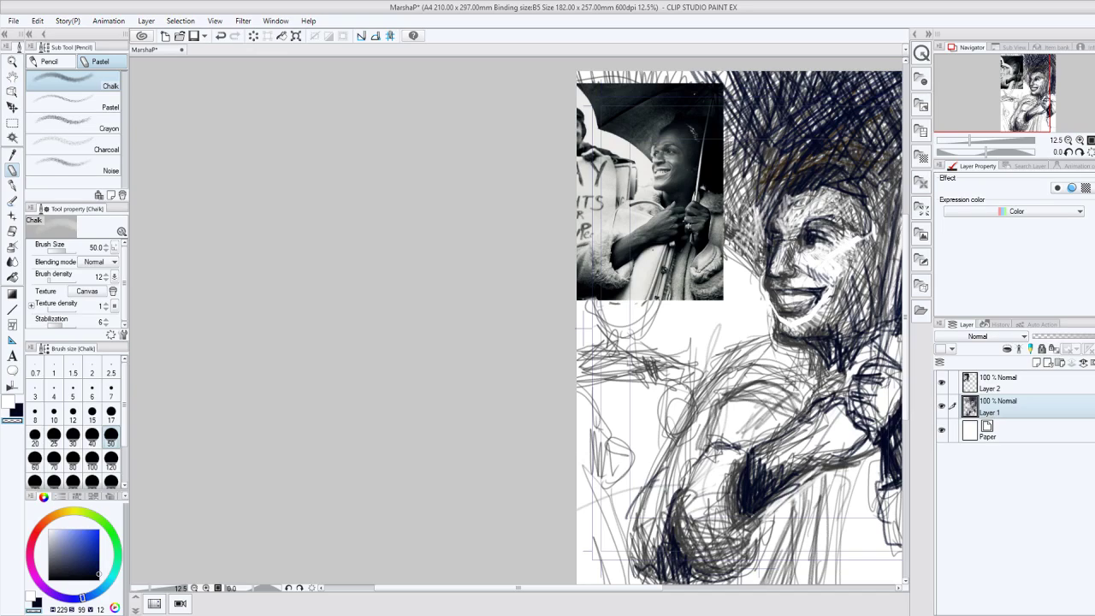
Redefine the shadows along the main figure's cheek and brow with dark blue chalk strokes.
{"action": "left_click", "coordinate": [18, 411]}
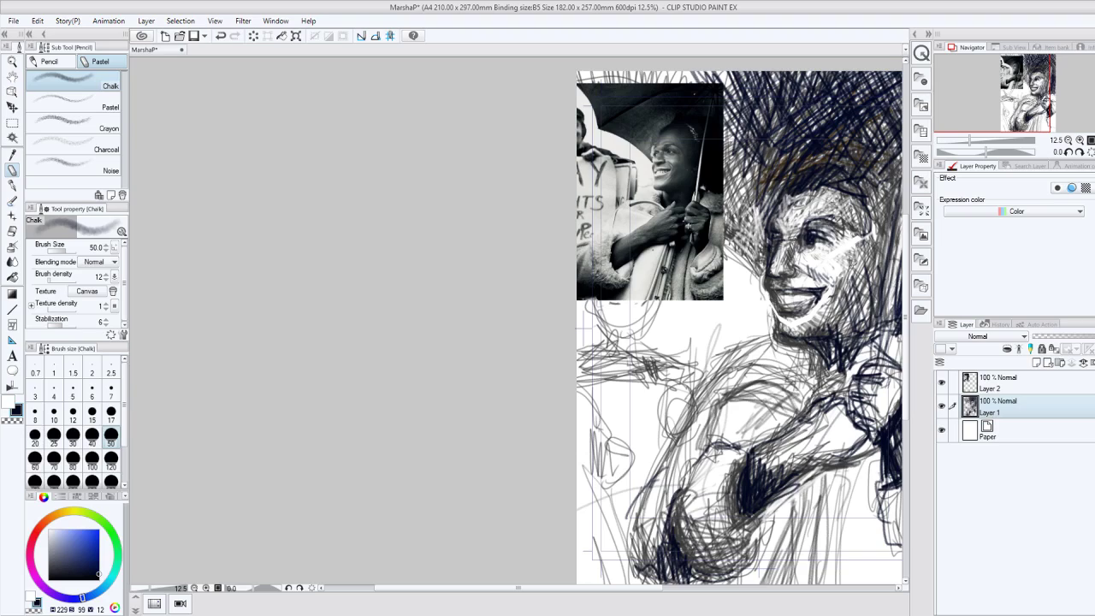
{"action": "left_click_drag", "start_coordinate": [869, 223], "coordinate": [834, 267]}
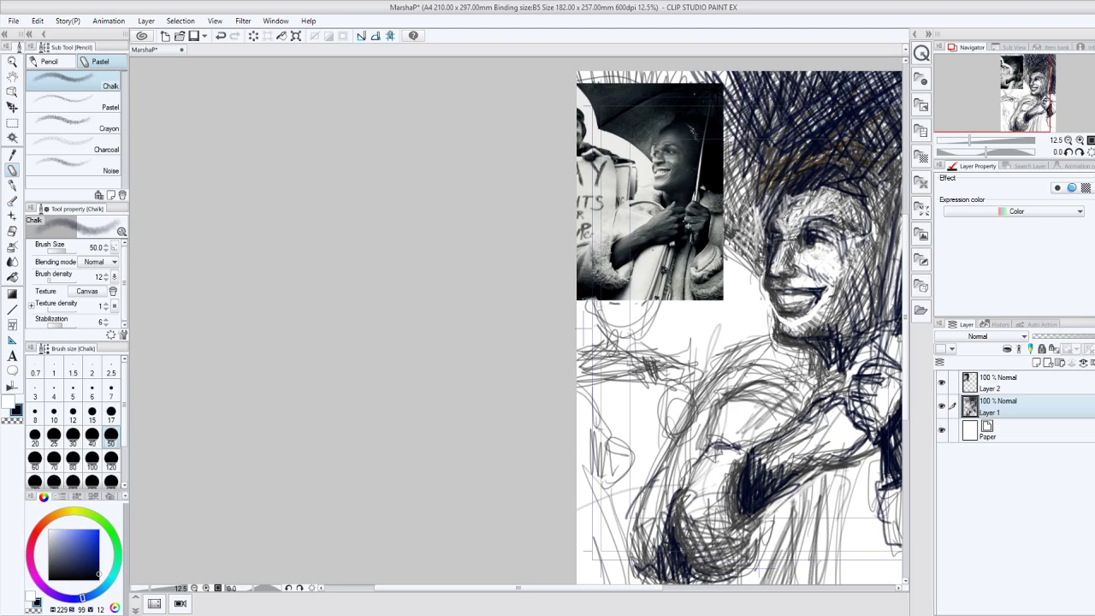
{"action": "left_click_drag", "start_coordinate": [797, 196], "coordinate": [770, 220]}
Add white chalk highlights along the main figure's nose, forehead and eye.
{"action": "left_click", "coordinate": [11, 397]}
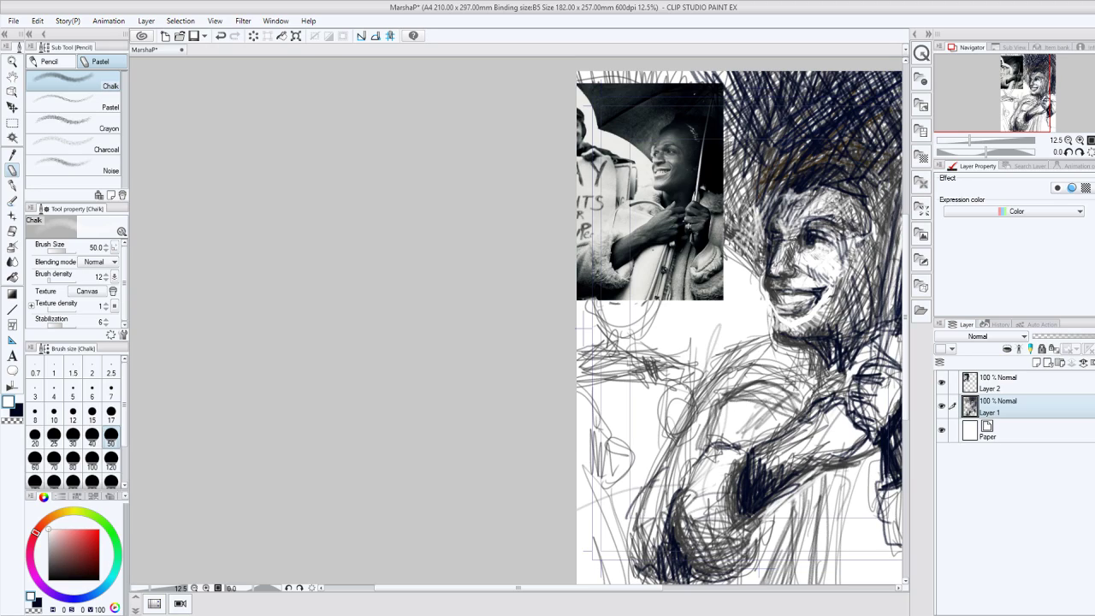
{"action": "mouse_move", "coordinate": [770, 273]}
{"action": "left_mouse_down"}
{"action": "mouse_move", "coordinate": [784, 214]}
{"action": "mouse_move", "coordinate": [830, 182]}
{"action": "mouse_move", "coordinate": [818, 200]}
{"action": "left_mouse_up"}
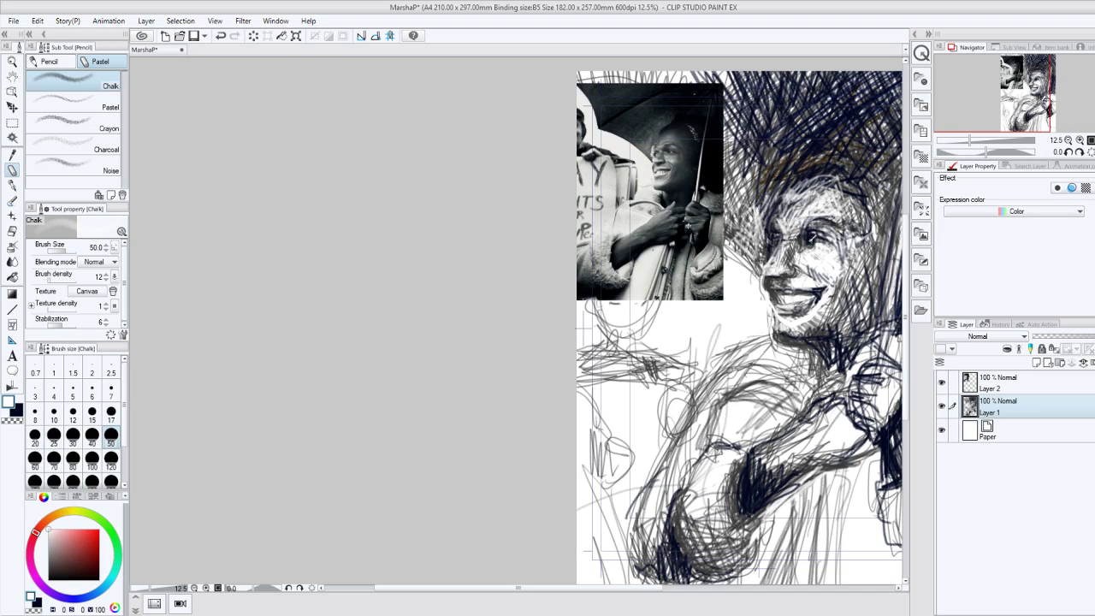
{"action": "left_click_drag", "start_coordinate": [817, 240], "coordinate": [827, 240]}
Move the reference photo on Layer 2 over the main figure's face to uncover the background figure, and lock the layer.
{"action": "key", "text": "alt+bracketright"}
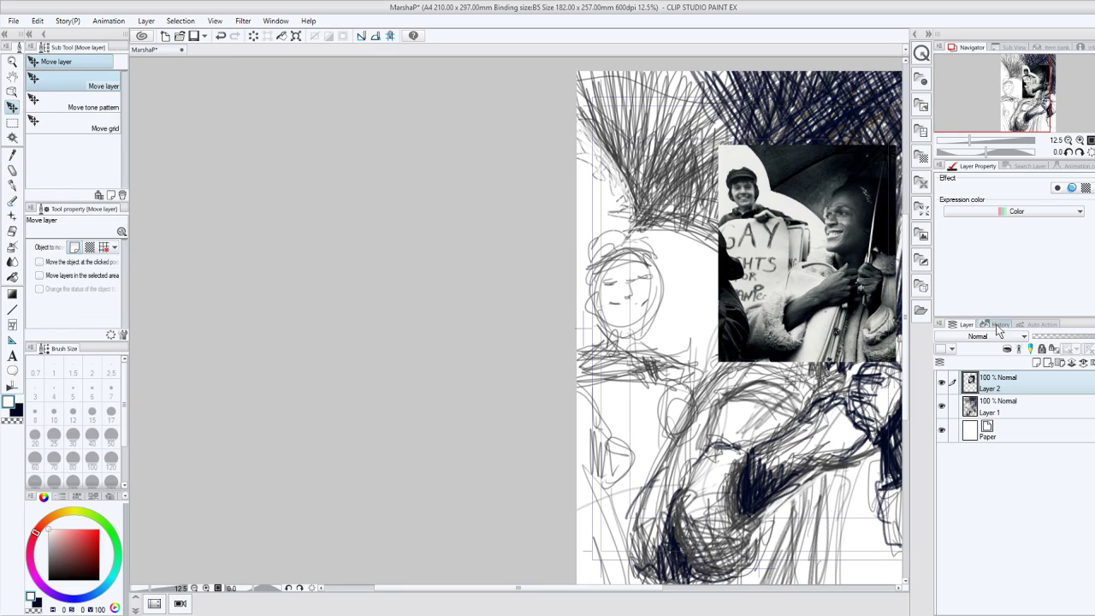
{"action": "left_click", "coordinate": [1042, 348]}
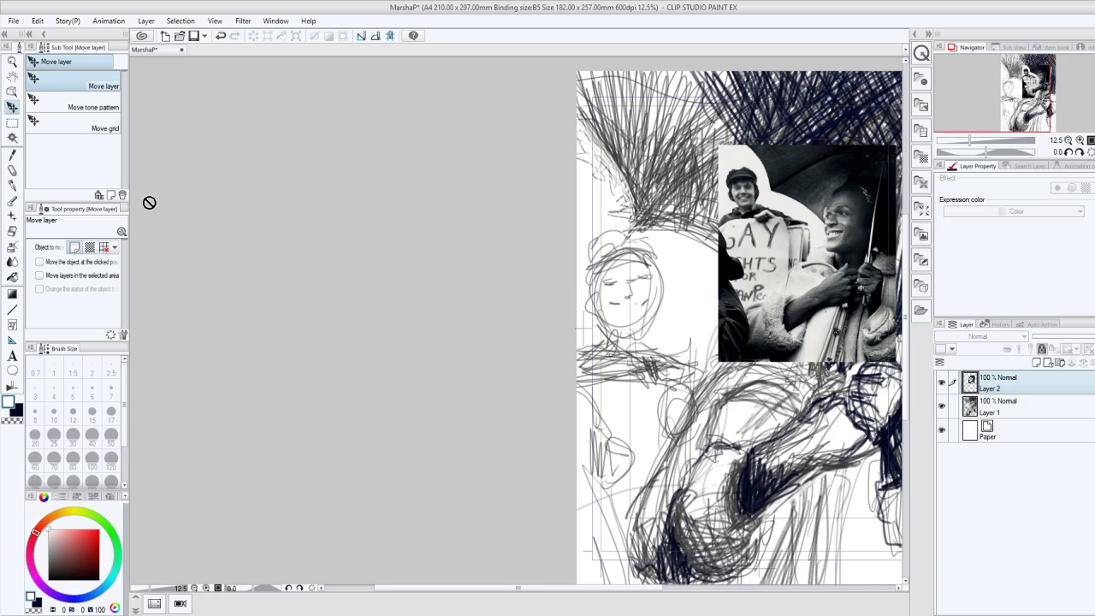
{"action": "key", "text": "p"}
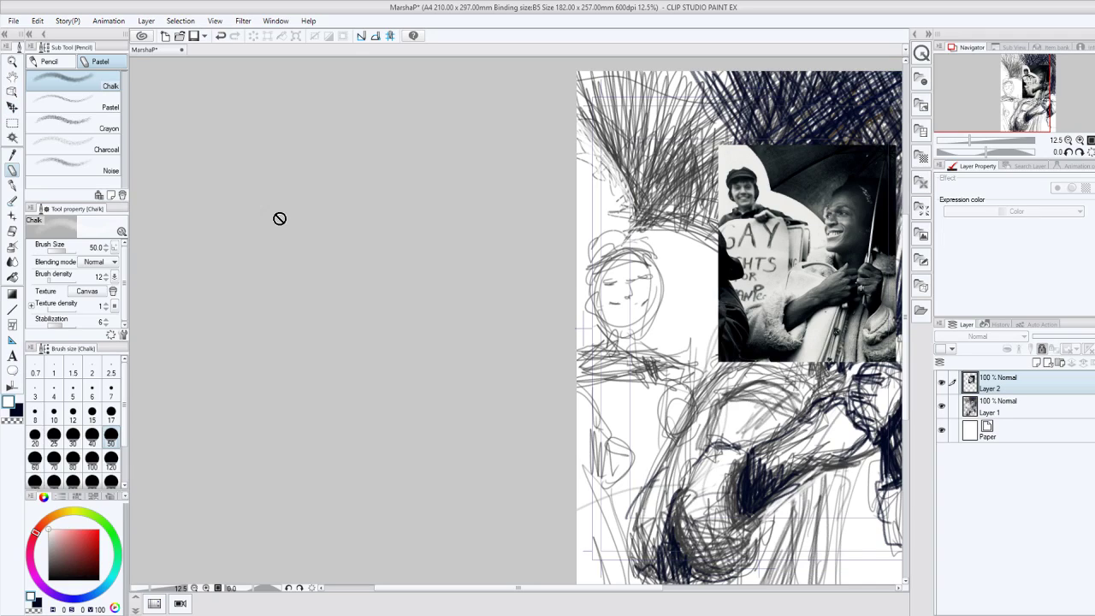
Darken the background figure's shoulders, collar and neck on Layer 1 with dark blue chalk.
{"action": "left_click", "coordinate": [987, 406]}
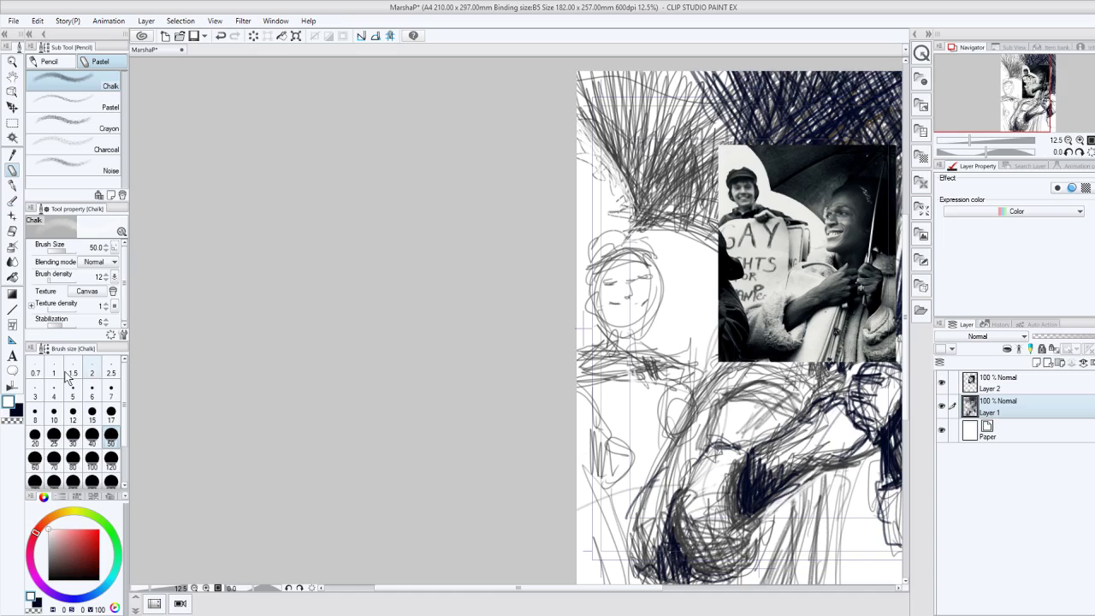
{"action": "key", "text": "x"}
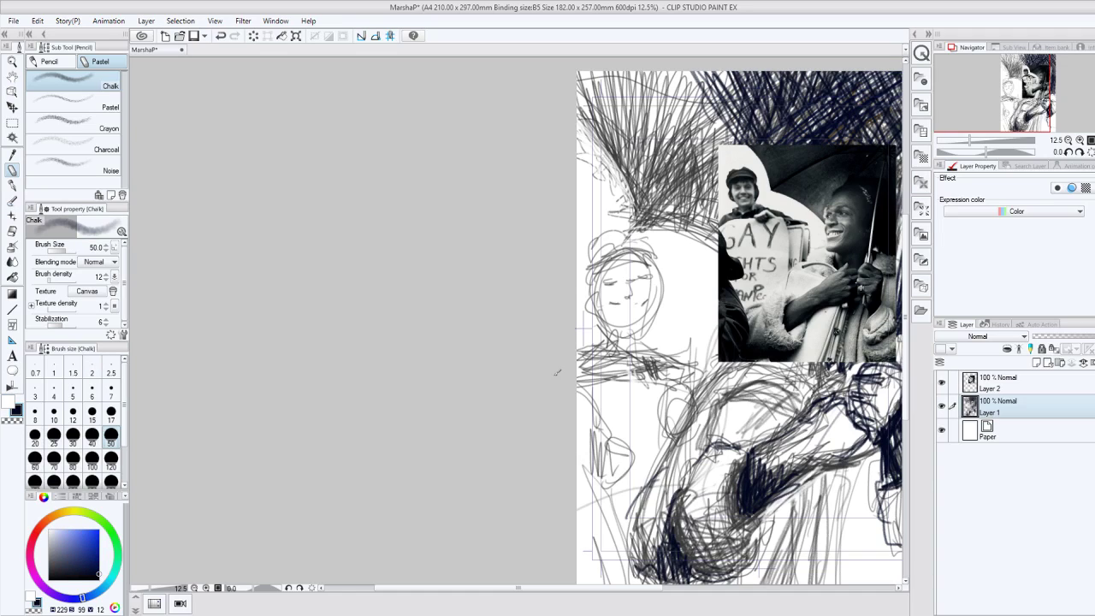
{"action": "mouse_move", "coordinate": [631, 376]}
{"action": "left_mouse_down"}
{"action": "mouse_move", "coordinate": [656, 385]}
{"action": "mouse_move", "coordinate": [578, 373]}
{"action": "mouse_move", "coordinate": [652, 350]}
{"action": "mouse_move", "coordinate": [679, 366]}
{"action": "mouse_move", "coordinate": [613, 349]}
{"action": "left_mouse_up"}
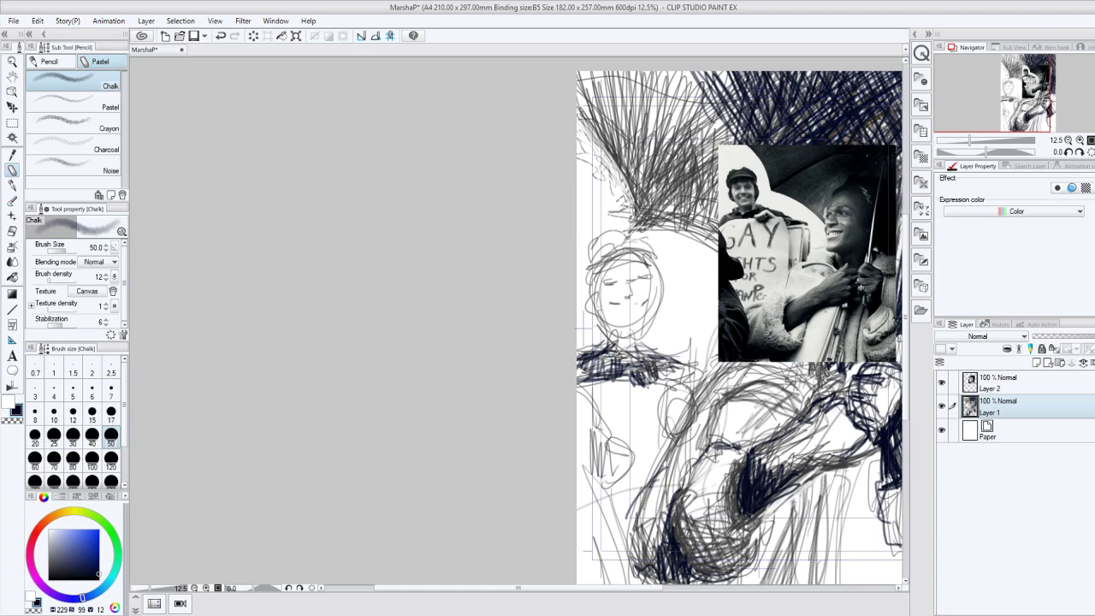
{"action": "left_click_drag", "start_coordinate": [614, 298], "coordinate": [602, 353]}
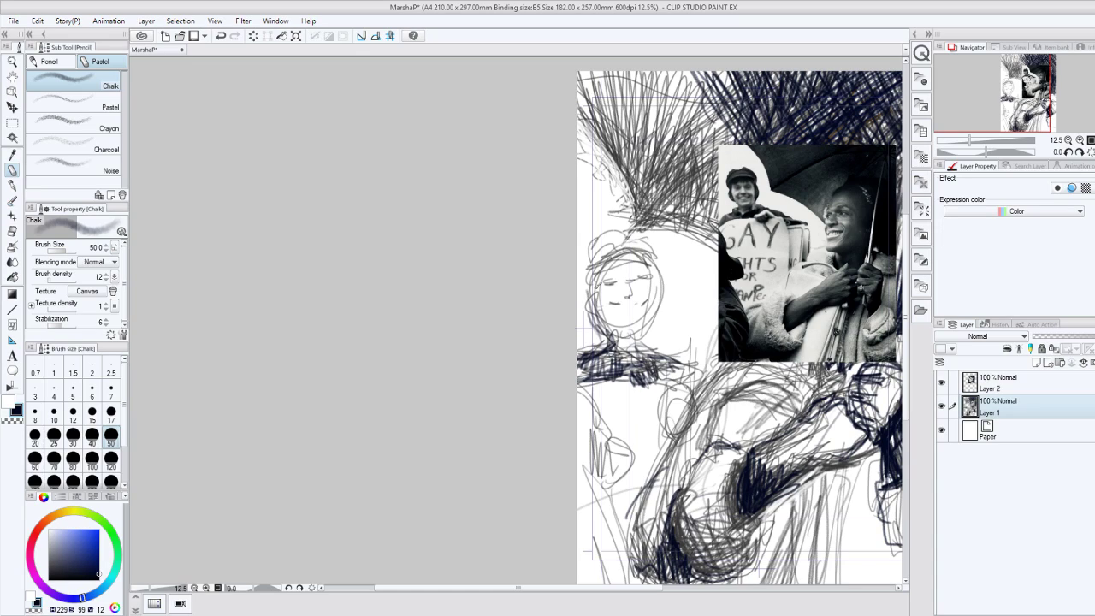
Draw the background figure's cap and the hair framing both sides of the face in dark blue.
{"action": "left_click_drag", "start_coordinate": [634, 271], "coordinate": [599, 330]}
{"action": "mouse_move", "coordinate": [593, 270]}
{"action": "left_mouse_down"}
{"action": "mouse_move", "coordinate": [646, 267]}
{"action": "mouse_move", "coordinate": [583, 268]}
{"action": "mouse_move", "coordinate": [638, 229]}
{"action": "left_mouse_up"}
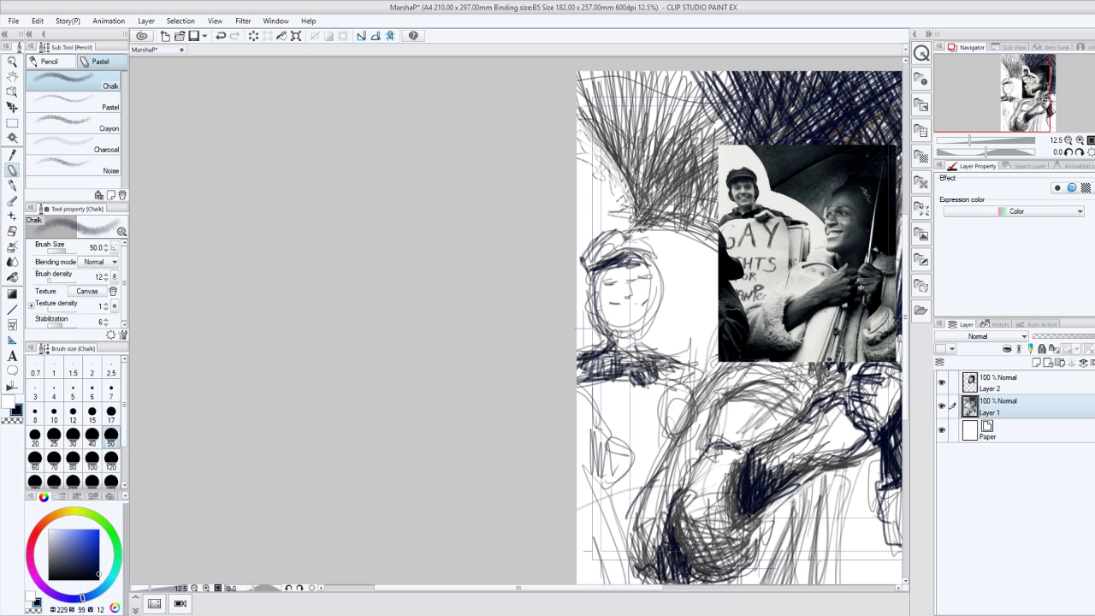
{"action": "mouse_move", "coordinate": [590, 272]}
{"action": "left_mouse_down"}
{"action": "mouse_move", "coordinate": [657, 248]}
{"action": "mouse_move", "coordinate": [655, 317]}
{"action": "left_mouse_up"}
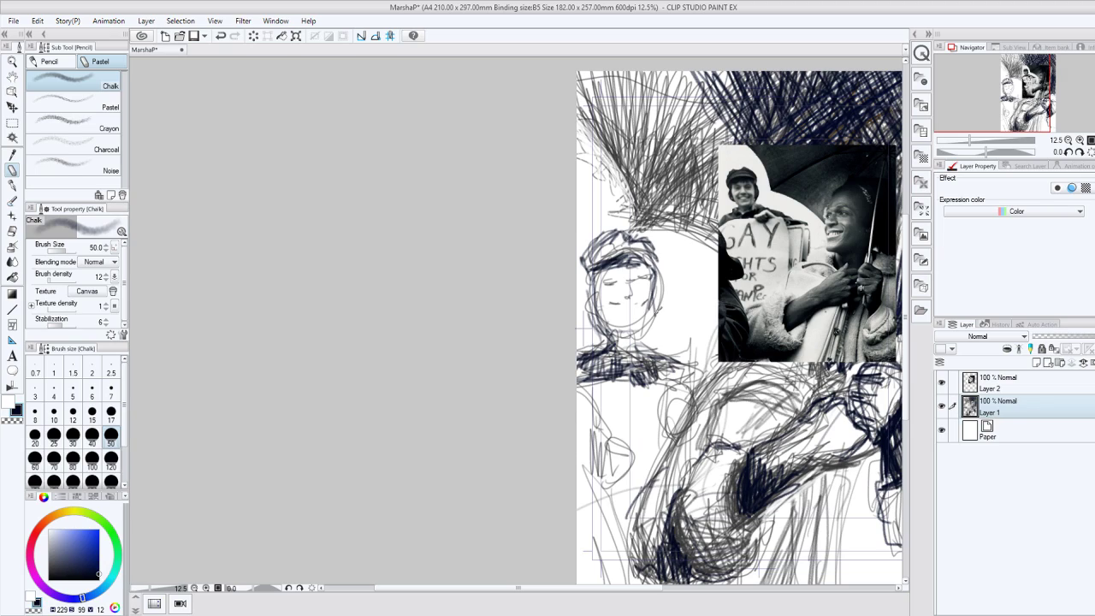
{"action": "left_click_drag", "start_coordinate": [657, 262], "coordinate": [653, 316]}
{"action": "left_click_drag", "start_coordinate": [587, 277], "coordinate": [600, 317]}
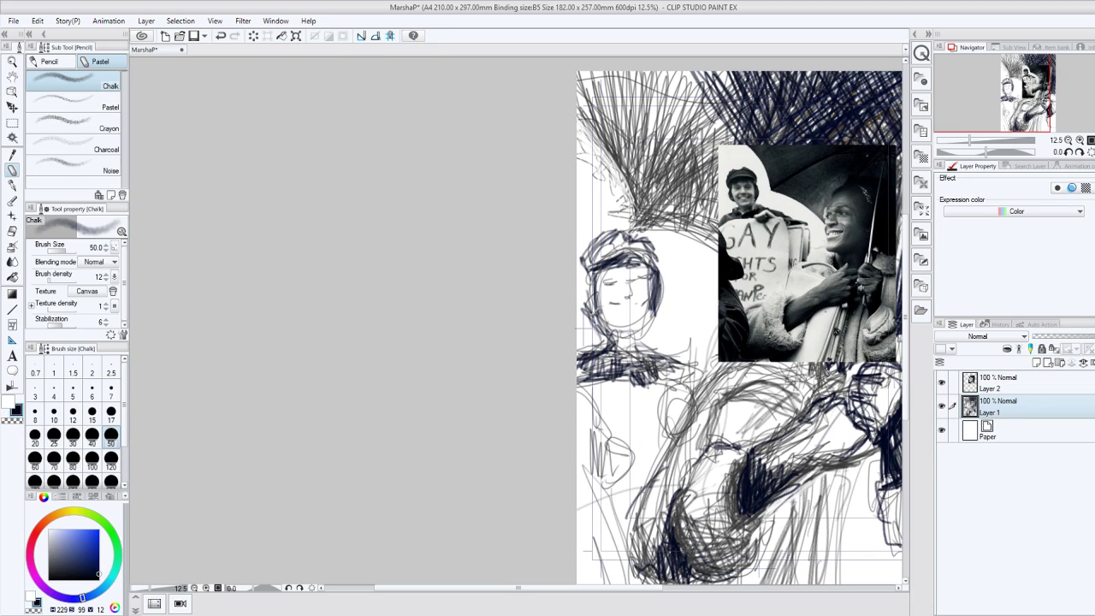
Sketch the background figure's eyes, nose, smiling mouth and chin, and shade the neck.
{"action": "mouse_move", "coordinate": [597, 264]}
{"action": "left_mouse_down"}
{"action": "mouse_move", "coordinate": [601, 322]}
{"action": "mouse_move", "coordinate": [628, 299]}
{"action": "left_mouse_up"}
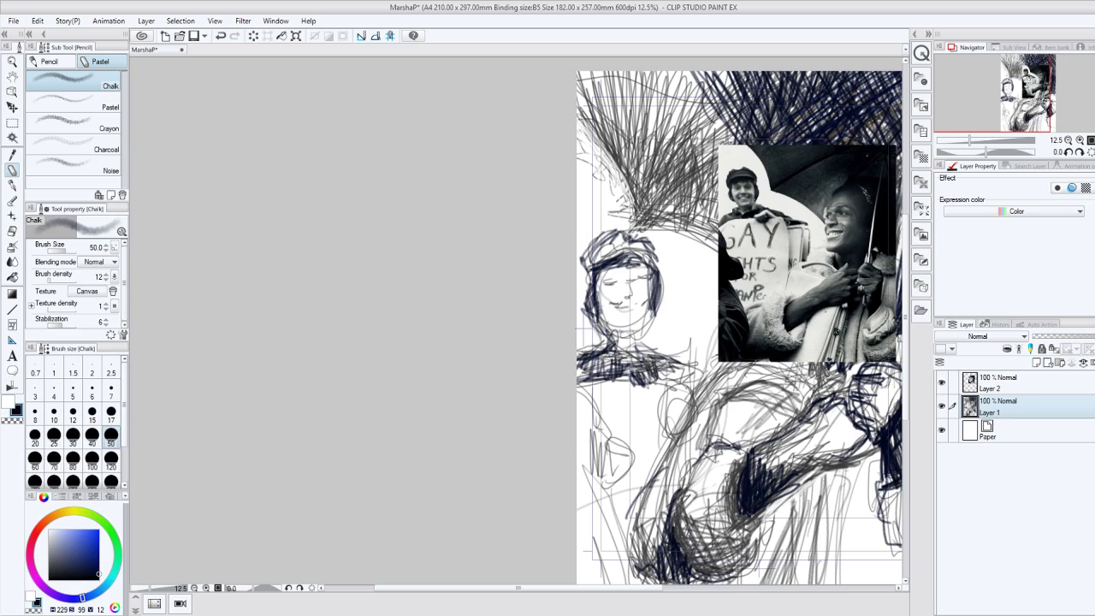
{"action": "left_click_drag", "start_coordinate": [616, 307], "coordinate": [638, 306]}
{"action": "left_click_drag", "start_coordinate": [618, 336], "coordinate": [635, 344]}
{"action": "mouse_move", "coordinate": [603, 285]}
{"action": "left_mouse_down"}
{"action": "mouse_move", "coordinate": [648, 282]}
{"action": "mouse_move", "coordinate": [618, 283]}
{"action": "left_mouse_up"}
{"action": "key", "text": "ctrl+z"}
{"action": "mouse_move", "coordinate": [625, 298]}
{"action": "left_mouse_down"}
{"action": "mouse_move", "coordinate": [647, 306]}
{"action": "mouse_move", "coordinate": [585, 299]}
{"action": "mouse_move", "coordinate": [602, 326]}
{"action": "mouse_move", "coordinate": [645, 346]}
{"action": "mouse_move", "coordinate": [656, 313]}
{"action": "mouse_move", "coordinate": [628, 332]}
{"action": "left_mouse_up"}
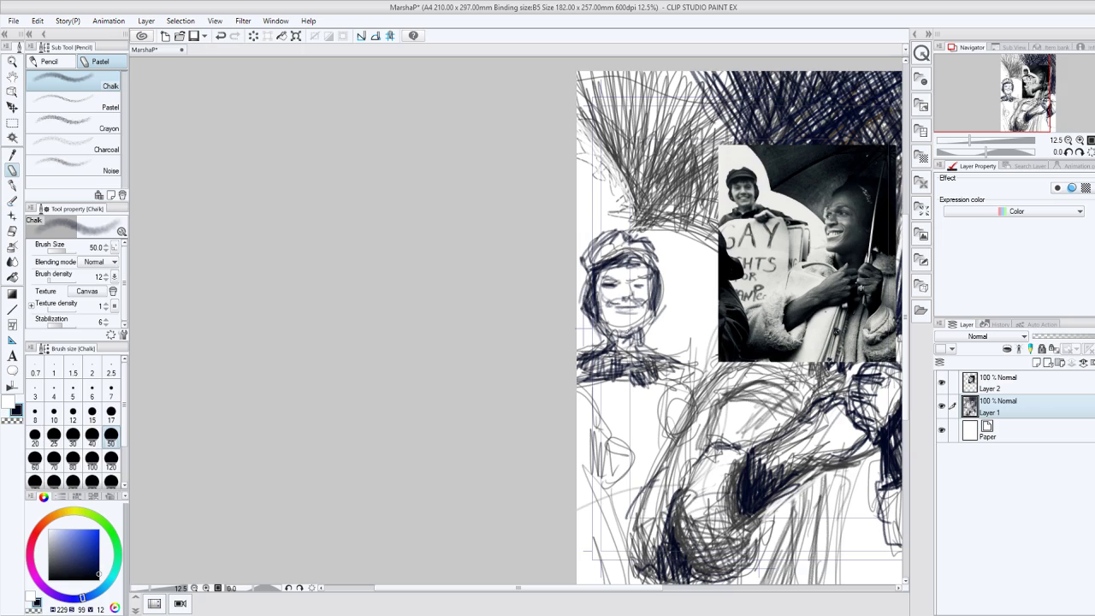
Deepen the background figure's cap, hair, cheeks and shoulder in dark blue and touch up the collar in white.
{"action": "mouse_move", "coordinate": [581, 284]}
{"action": "left_mouse_down"}
{"action": "mouse_move", "coordinate": [613, 238]}
{"action": "mouse_move", "coordinate": [652, 243]}
{"action": "mouse_move", "coordinate": [661, 269]}
{"action": "left_mouse_up"}
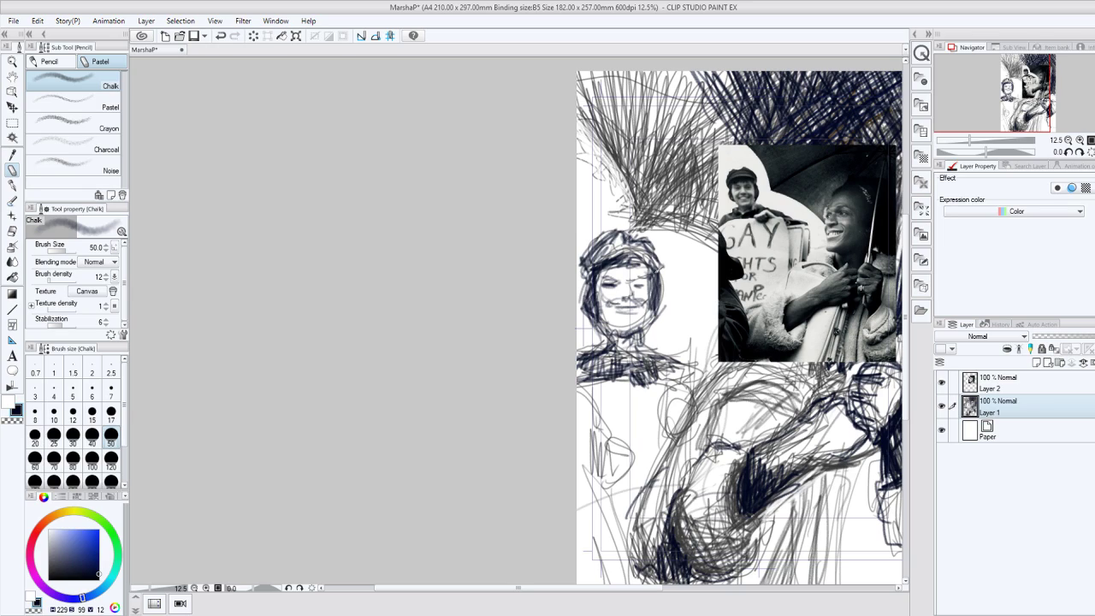
{"action": "left_click_drag", "start_coordinate": [590, 250], "coordinate": [657, 230]}
{"action": "left_click_drag", "start_coordinate": [604, 300], "coordinate": [621, 301]}
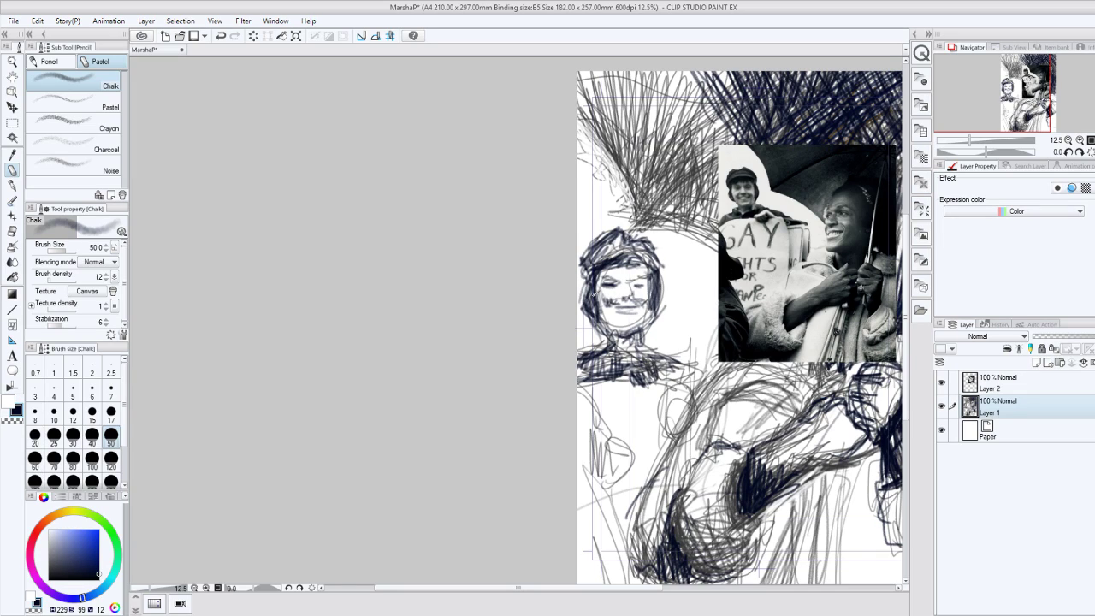
{"action": "mouse_move", "coordinate": [597, 305]}
{"action": "left_mouse_down"}
{"action": "mouse_move", "coordinate": [633, 340]}
{"action": "mouse_move", "coordinate": [620, 373]}
{"action": "mouse_move", "coordinate": [604, 362]}
{"action": "mouse_move", "coordinate": [673, 398]}
{"action": "mouse_move", "coordinate": [636, 395]}
{"action": "mouse_move", "coordinate": [652, 397]}
{"action": "left_mouse_up"}
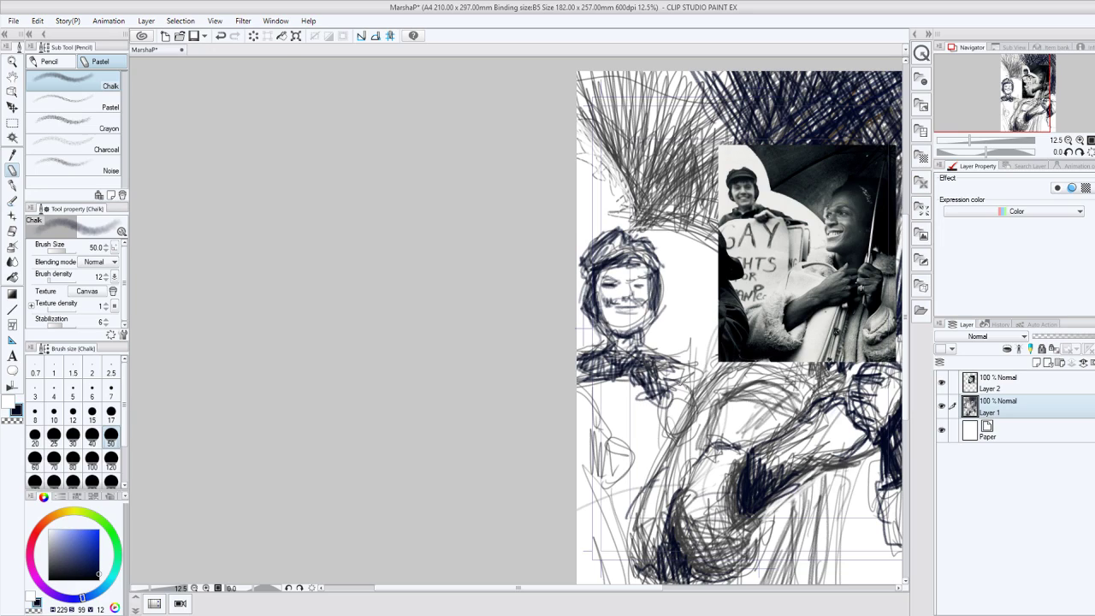
{"action": "left_click", "coordinate": [9, 399]}
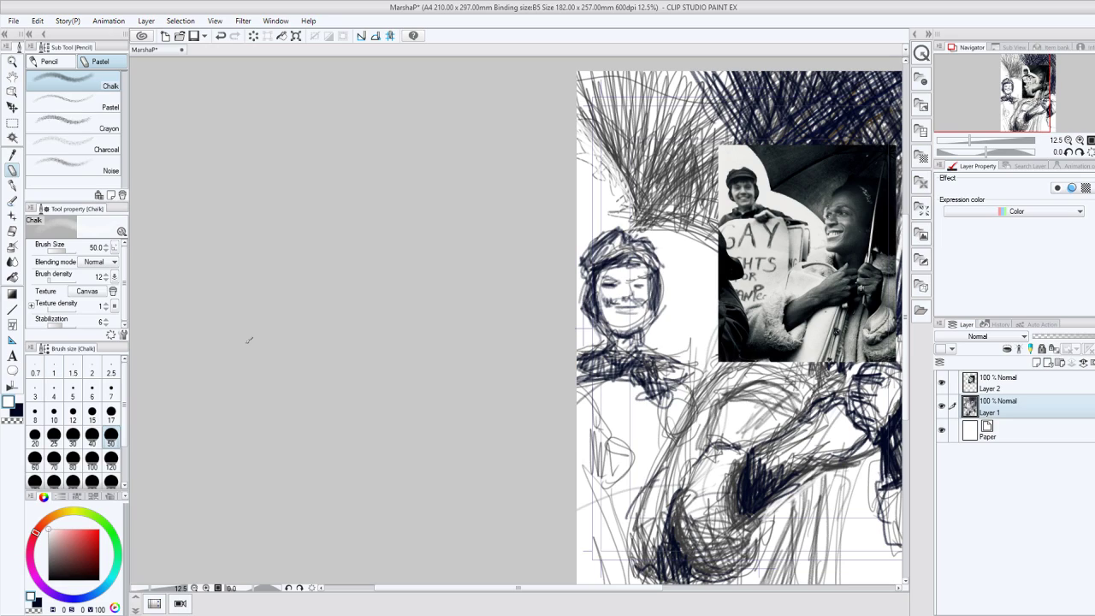
{"action": "left_click_drag", "start_coordinate": [634, 367], "coordinate": [669, 375]}
Hide the reference photo to check the whole drawing, show it again, and select Layer 2.
{"action": "left_click", "coordinate": [942, 383]}
{"action": "left_click", "coordinate": [942, 383]}
{"action": "left_click", "coordinate": [942, 383]}
{"action": "key", "text": "m"}
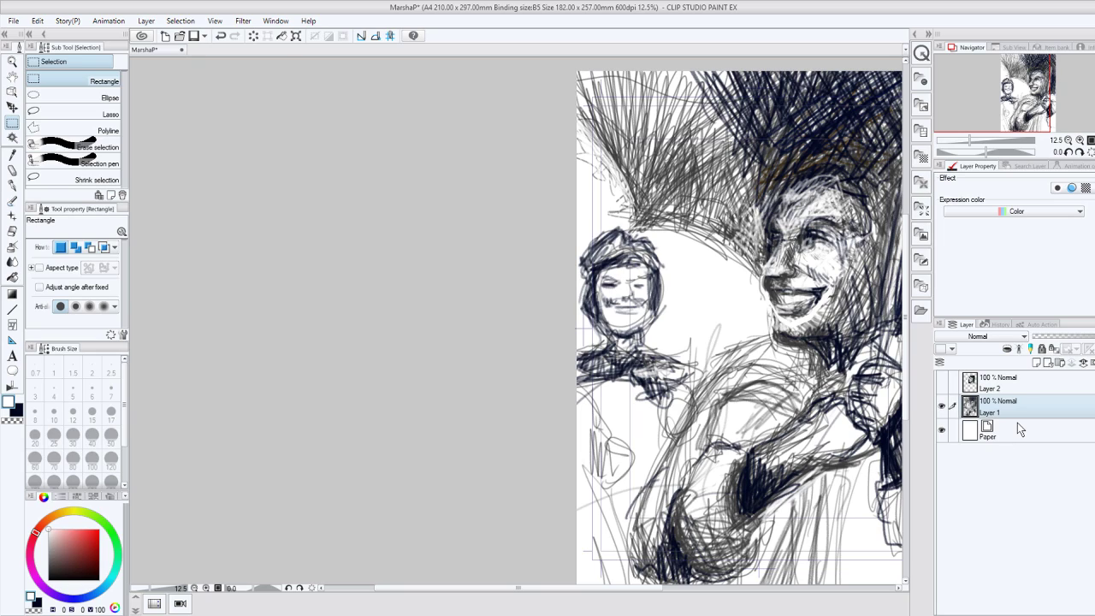
{"action": "left_click", "coordinate": [942, 383]}
{"action": "left_click", "coordinate": [997, 382]}
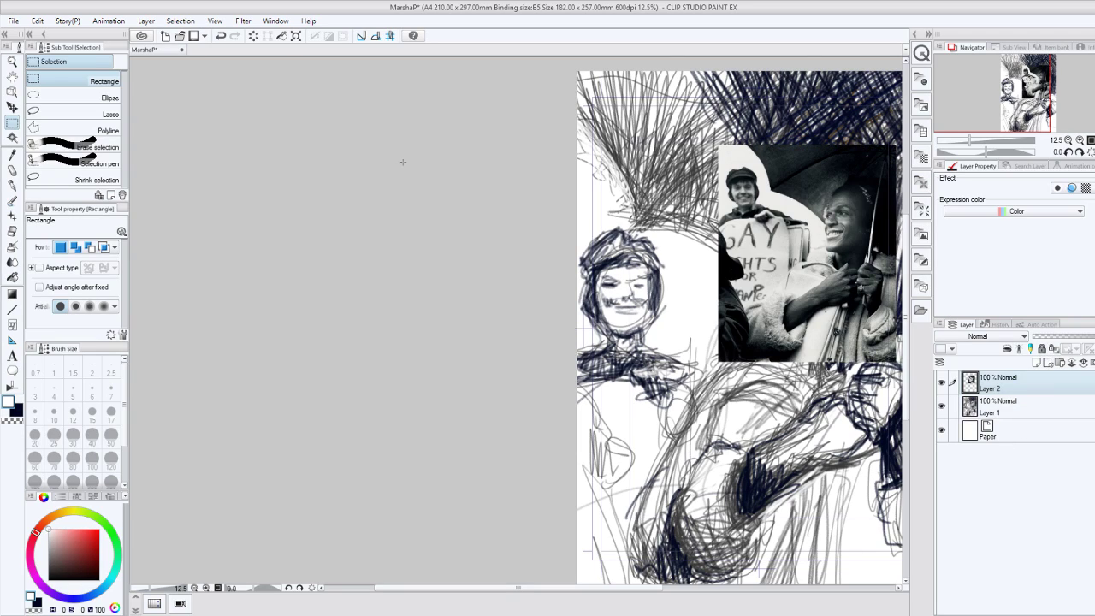
Move the reference photo down to the page's lower right corner so the main figure's face is uncovered.
{"action": "key", "text": "k"}
{"action": "left_click_drag", "start_coordinate": [804, 323], "coordinate": [843, 562]}
{"action": "left_click_drag", "start_coordinate": [654, 588], "coordinate": [699, 599]}
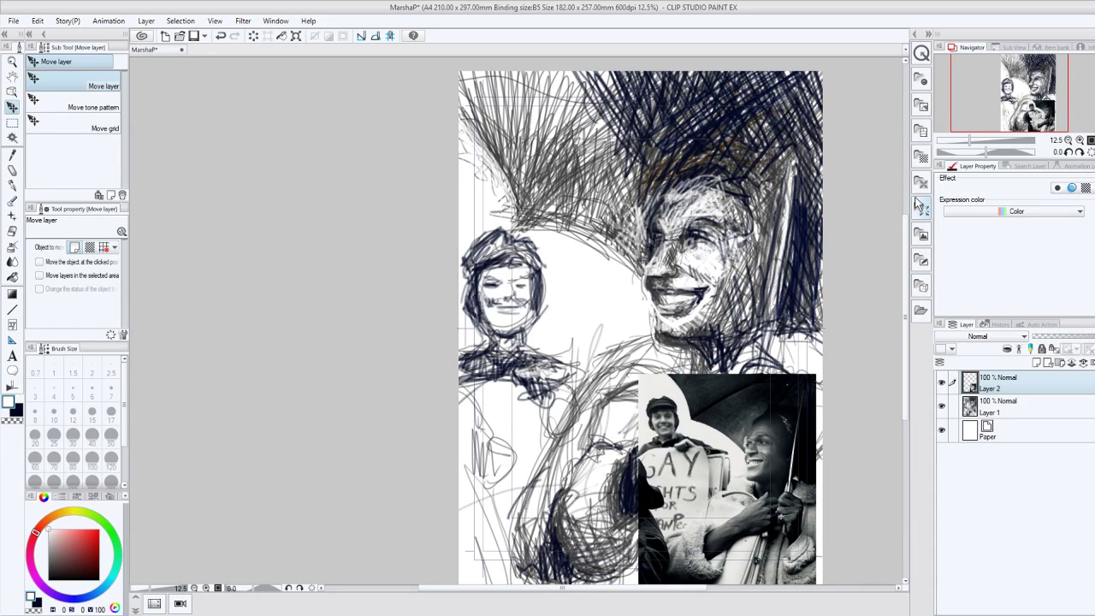
On Layer 1, lighten the umbrella's lower rim and its left edge with white chalk strokes.
{"action": "left_click", "coordinate": [1031, 410]}
{"action": "key", "text": "i"}
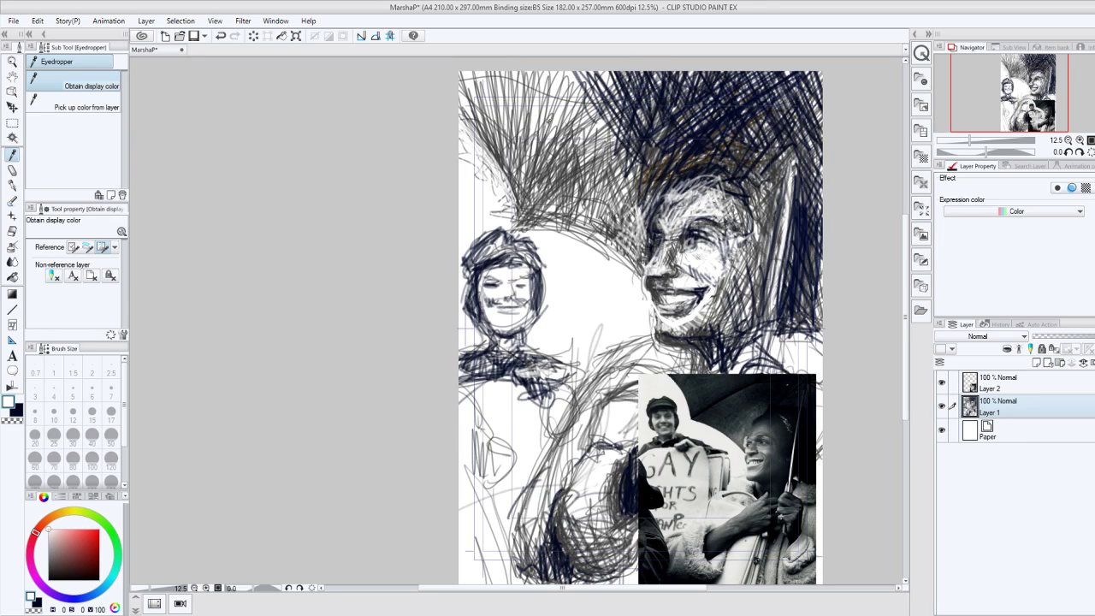
{"action": "left_click", "coordinate": [757, 560]}
{"action": "left_click", "coordinate": [518, 212]}
{"action": "left_click", "coordinate": [756, 561]}
{"action": "left_click", "coordinate": [12, 168]}
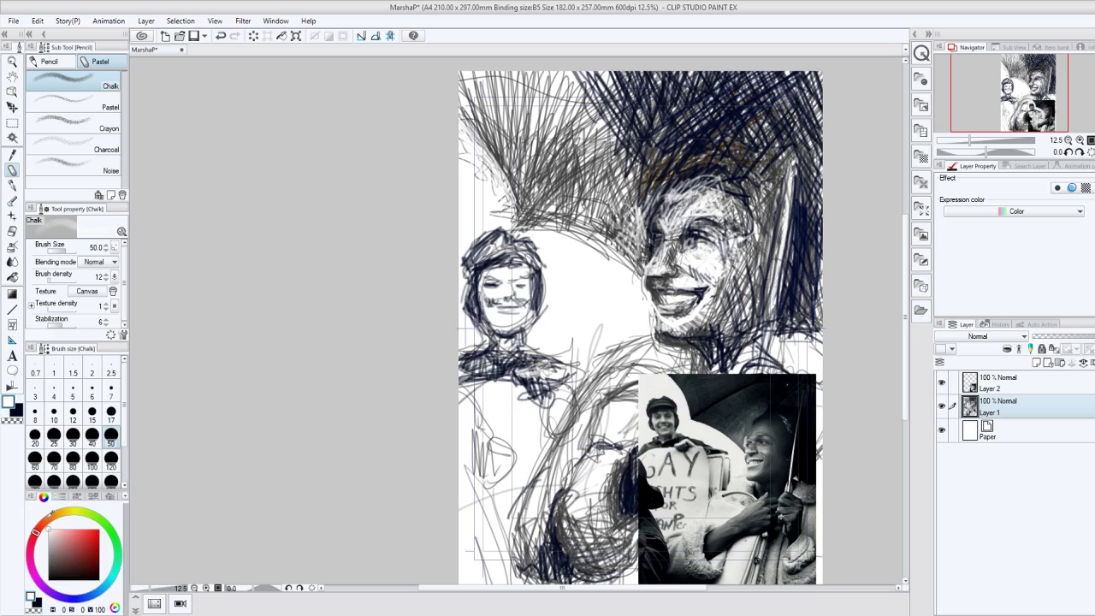
{"action": "mouse_move", "coordinate": [569, 210]}
{"action": "left_mouse_down"}
{"action": "mouse_move", "coordinate": [609, 243]}
{"action": "mouse_move", "coordinate": [522, 206]}
{"action": "mouse_move", "coordinate": [609, 253]}
{"action": "mouse_move", "coordinate": [506, 198]}
{"action": "mouse_move", "coordinate": [467, 125]}
{"action": "left_mouse_up"}
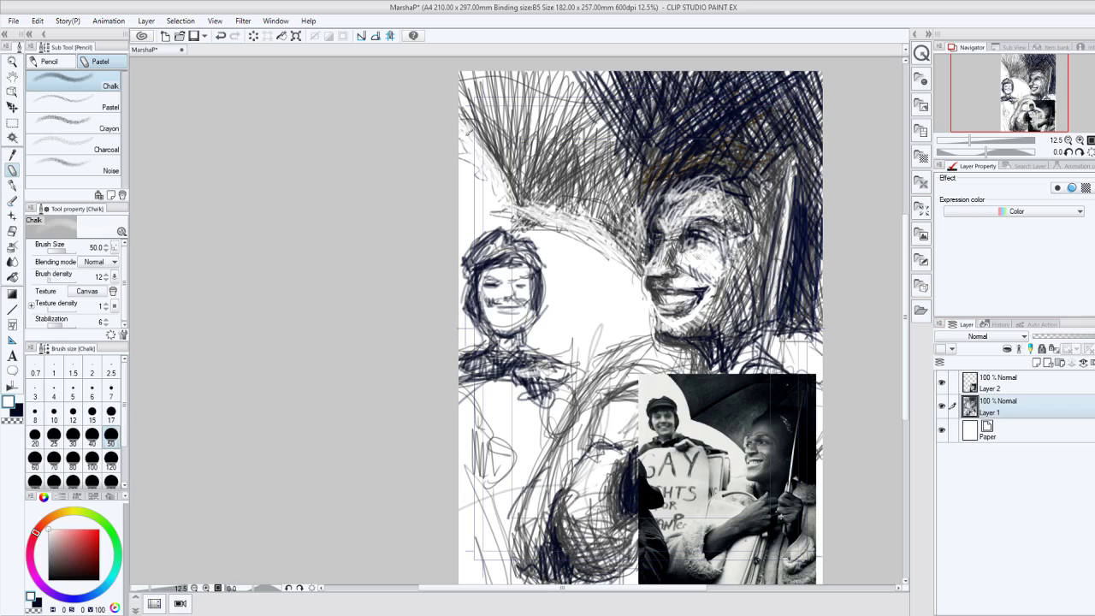
{"action": "mouse_move", "coordinate": [591, 229]}
{"action": "left_mouse_down"}
{"action": "mouse_move", "coordinate": [493, 205]}
{"action": "mouse_move", "coordinate": [704, 74]}
{"action": "mouse_move", "coordinate": [554, 177]}
{"action": "left_mouse_up"}
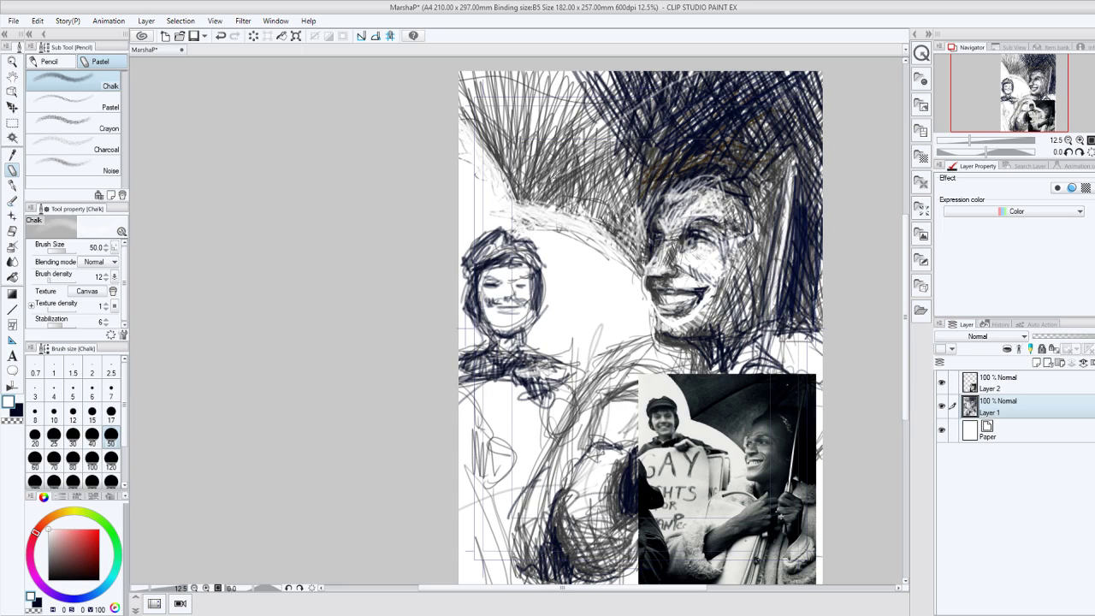
Erase lightly along the umbrella's rim above the background figure using the chalk in transparent colour.
{"action": "key", "text": "ctrl+minus"}
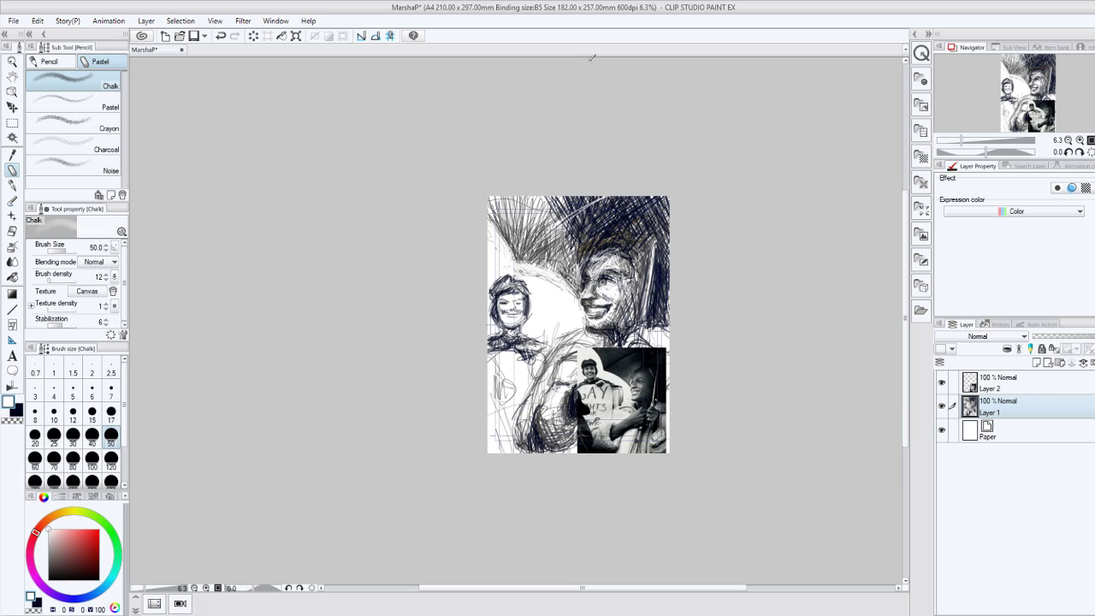
{"action": "key", "text": "m"}
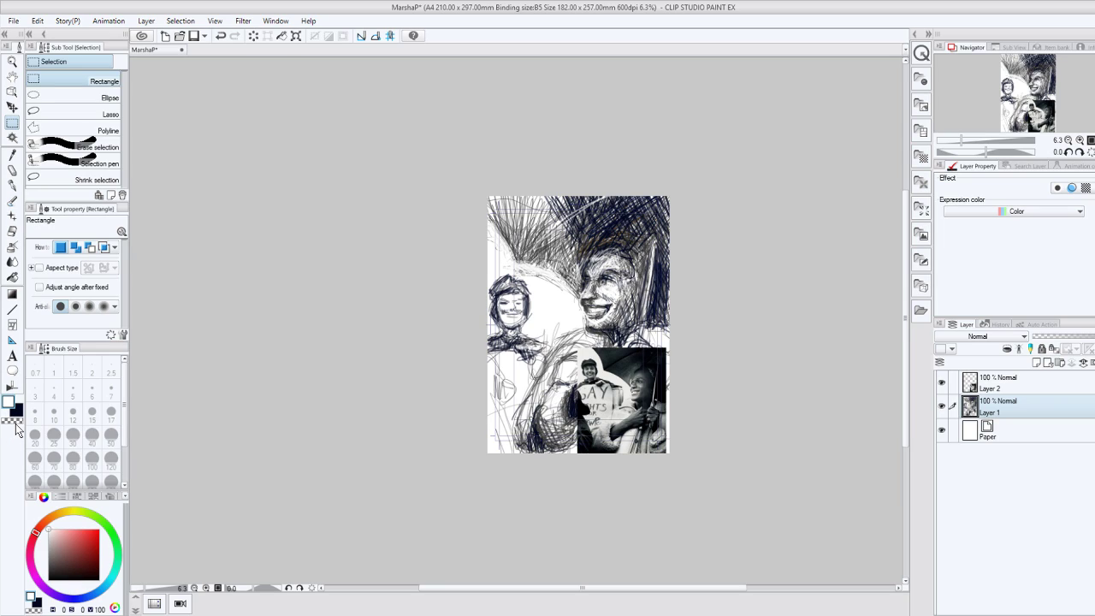
{"action": "key", "text": "p"}
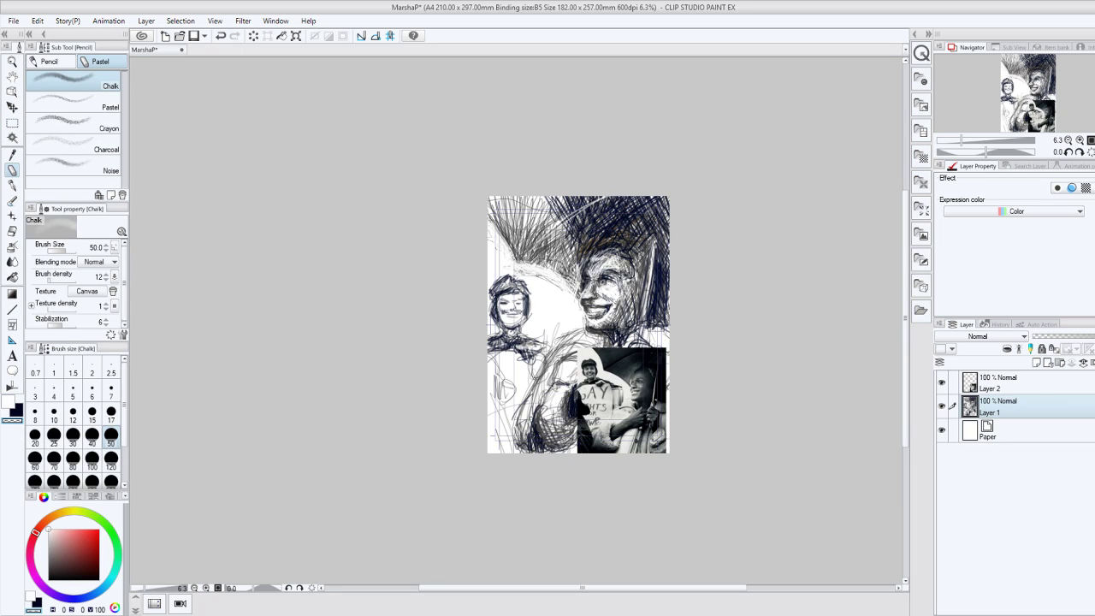
{"action": "mouse_move", "coordinate": [498, 222]}
{"action": "left_mouse_down"}
{"action": "mouse_move", "coordinate": [552, 263]}
{"action": "mouse_move", "coordinate": [518, 263]}
{"action": "left_mouse_up"}
{"action": "left_click_drag", "start_coordinate": [548, 219], "coordinate": [500, 256]}
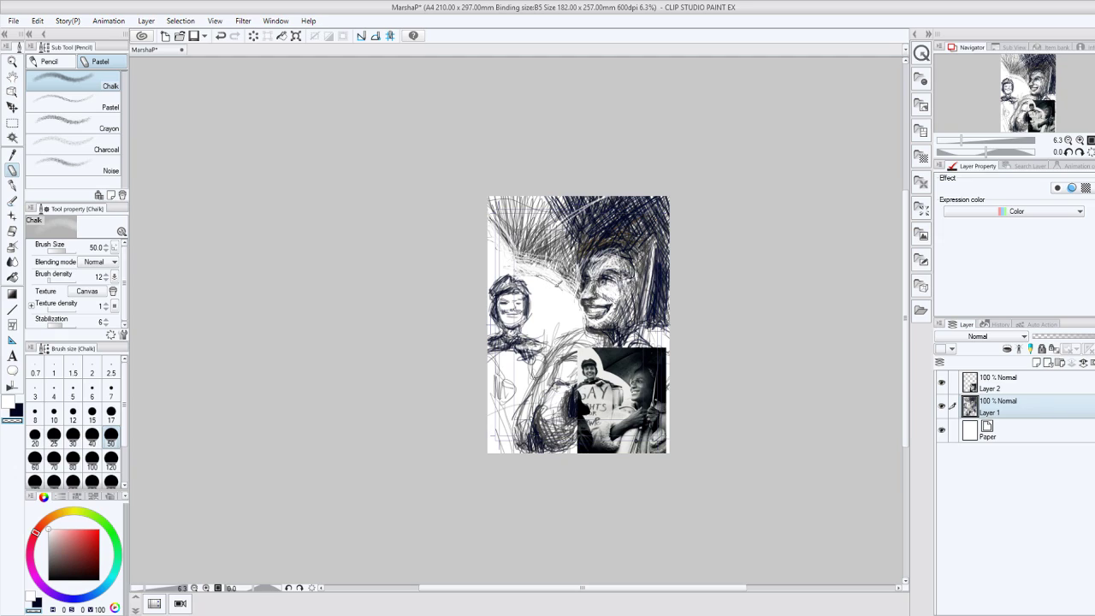
Select the background figure and sign with a polyline, scale them to about 88% width and 85% height, and shift them up and left.
{"action": "left_click", "coordinate": [12, 123]}
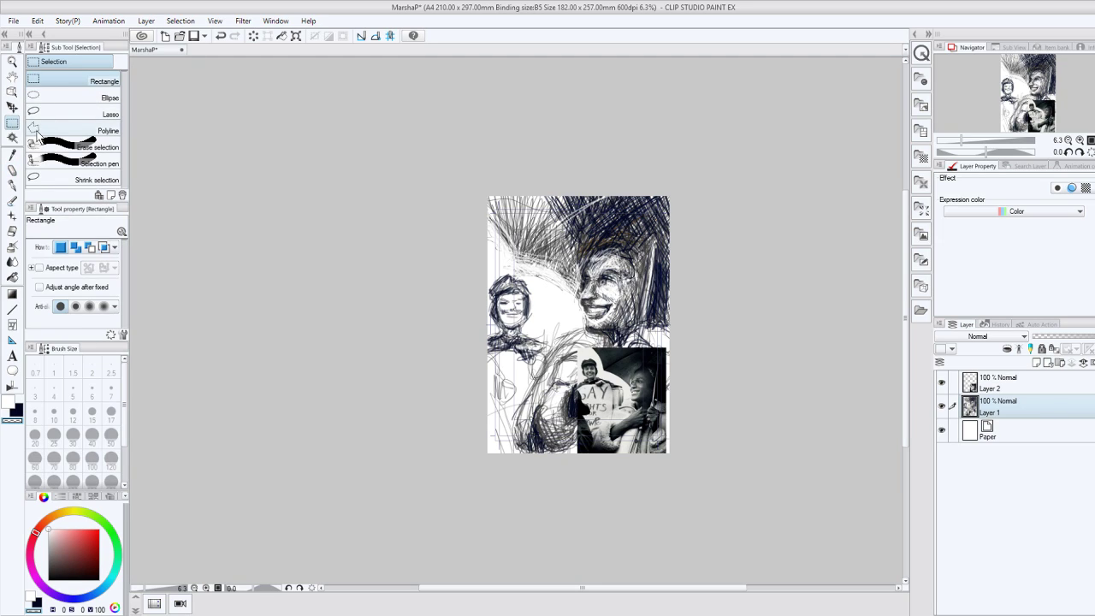
{"action": "left_click", "coordinate": [39, 130]}
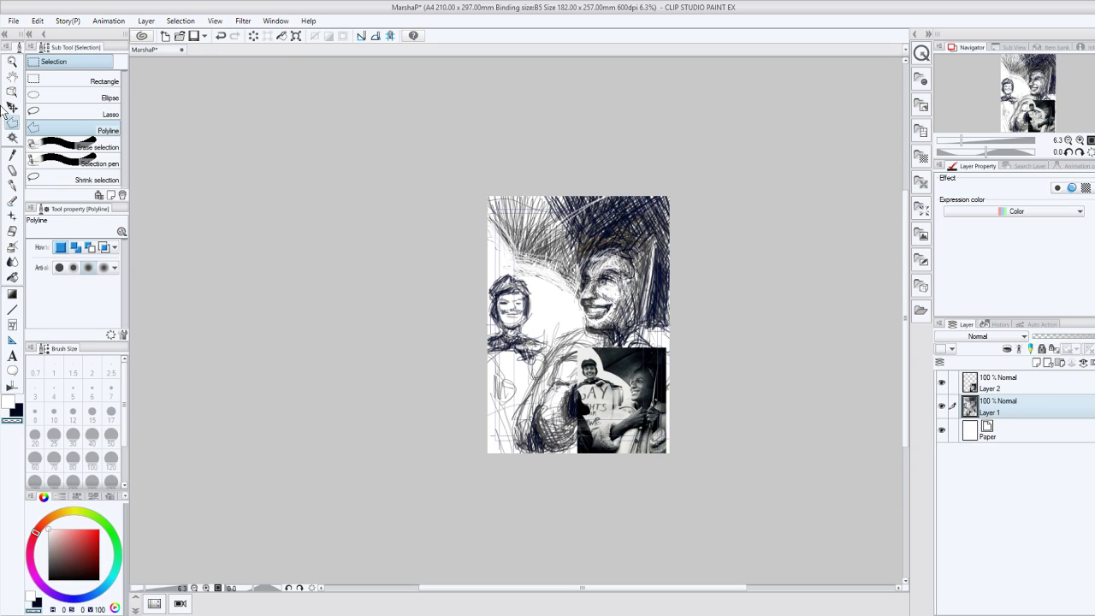
{"action": "left_click", "coordinate": [12, 168]}
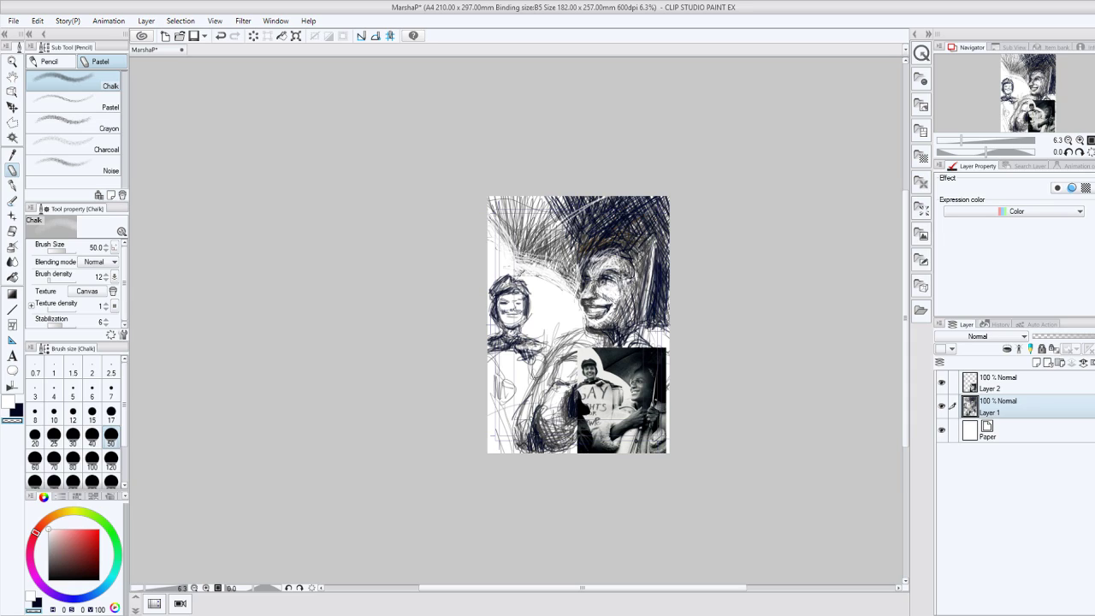
{"action": "key", "text": "m"}
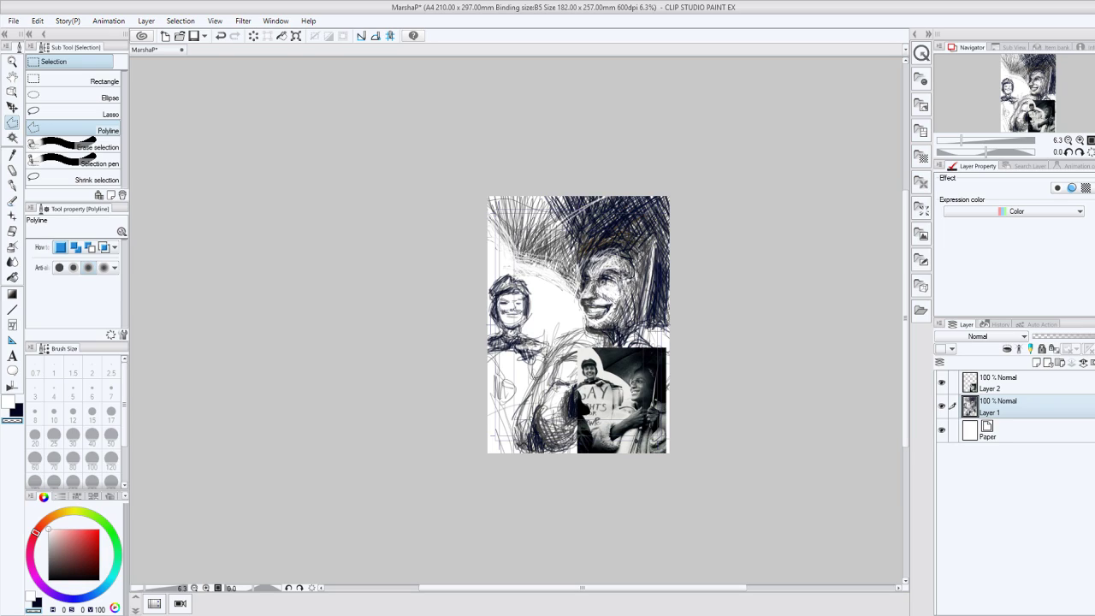
{"action": "left_click", "coordinate": [513, 463]}
{"action": "left_click", "coordinate": [450, 453]}
{"action": "left_click", "coordinate": [464, 275]}
{"action": "left_click", "coordinate": [528, 270]}
{"action": "left_click", "coordinate": [561, 315]}
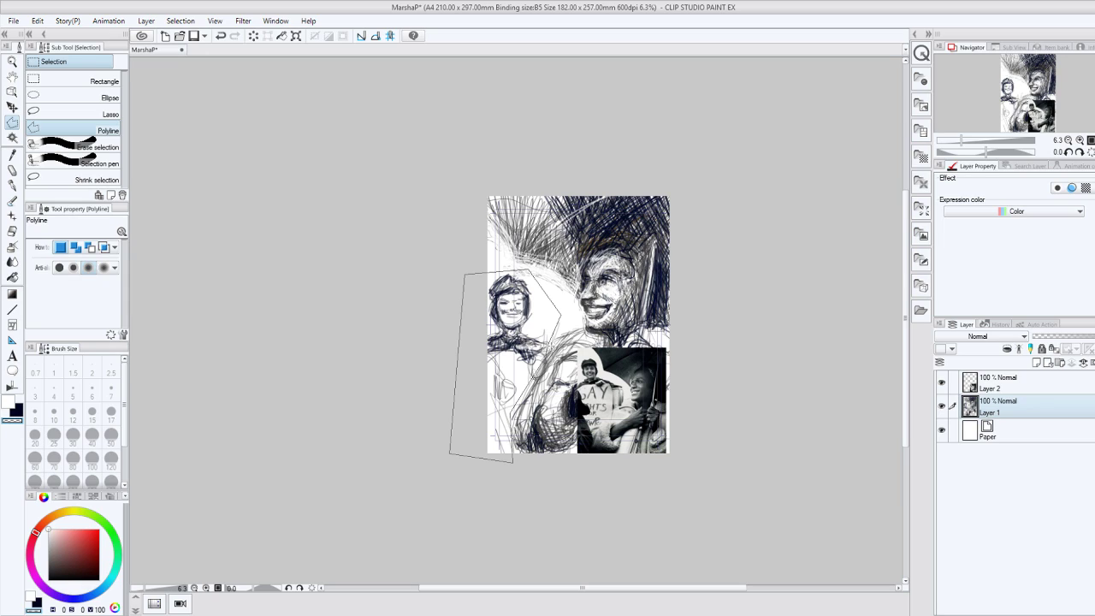
{"action": "left_click", "coordinate": [511, 417]}
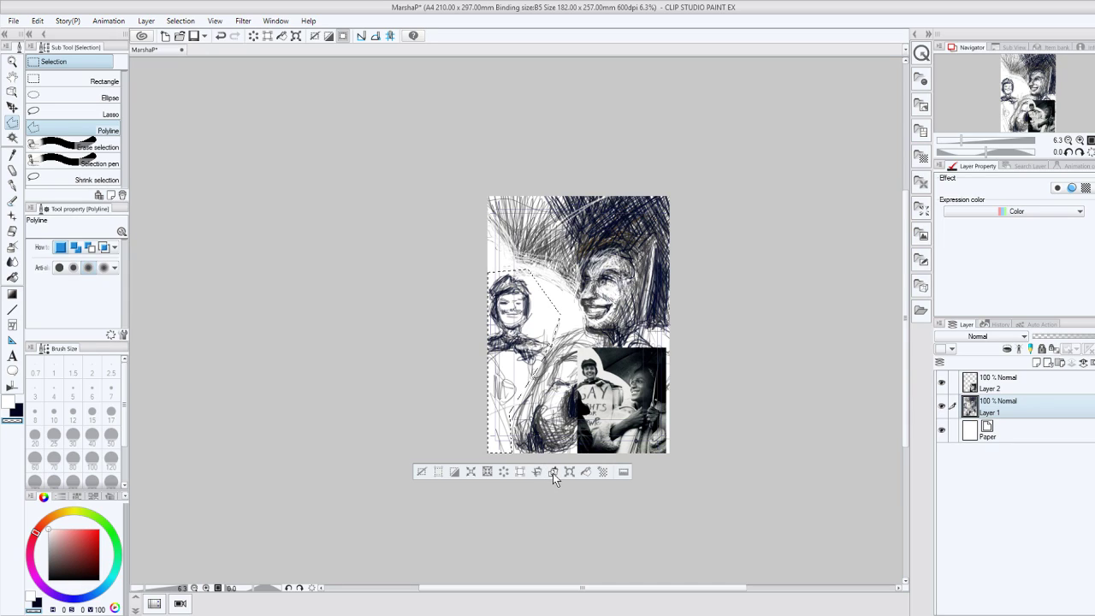
{"action": "left_click", "coordinate": [553, 472]}
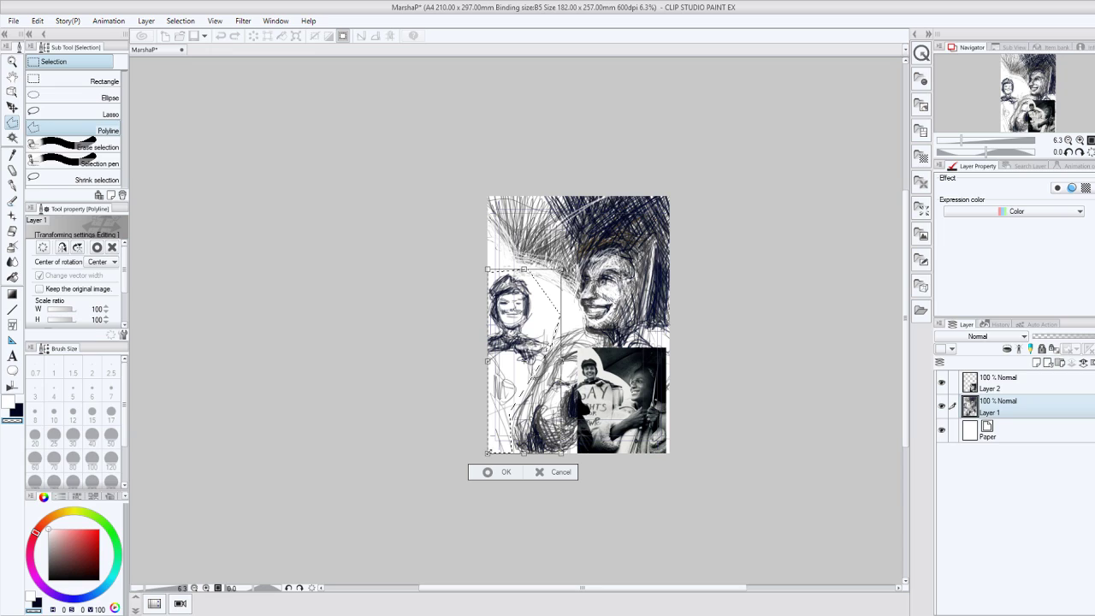
{"action": "left_click_drag", "start_coordinate": [488, 452], "coordinate": [497, 427]}
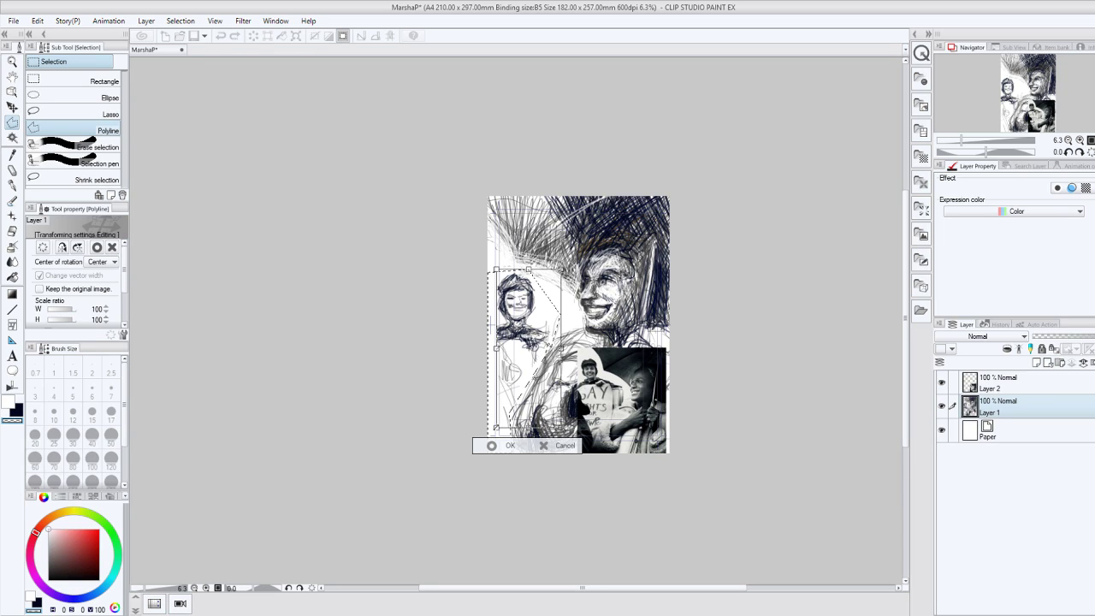
{"action": "left_click_drag", "start_coordinate": [523, 368], "coordinate": [509, 351]}
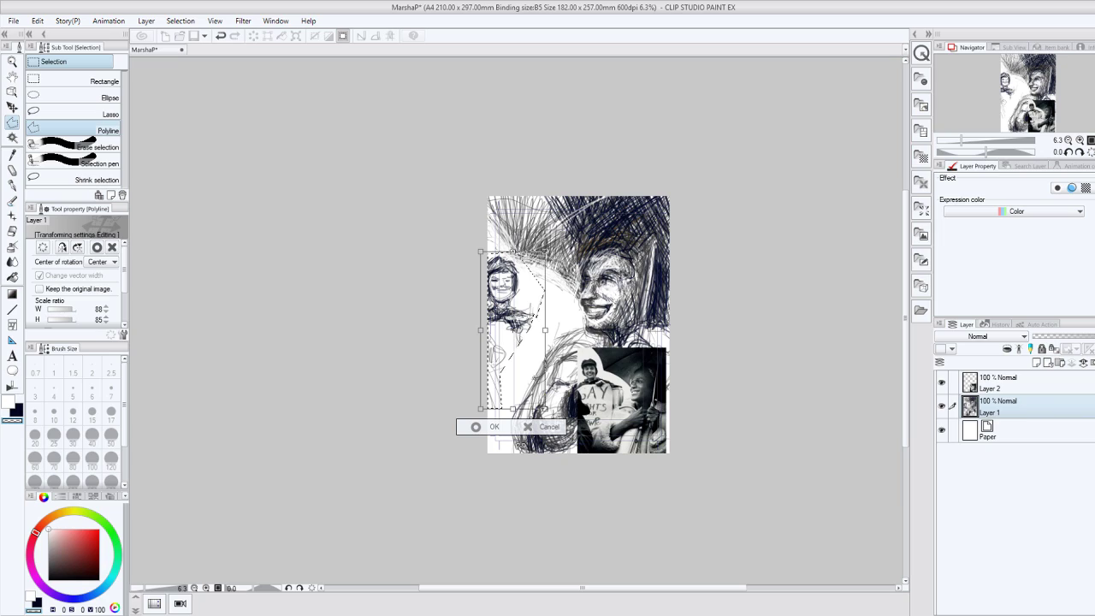
{"action": "left_click_drag", "start_coordinate": [517, 427], "coordinate": [515, 417]}
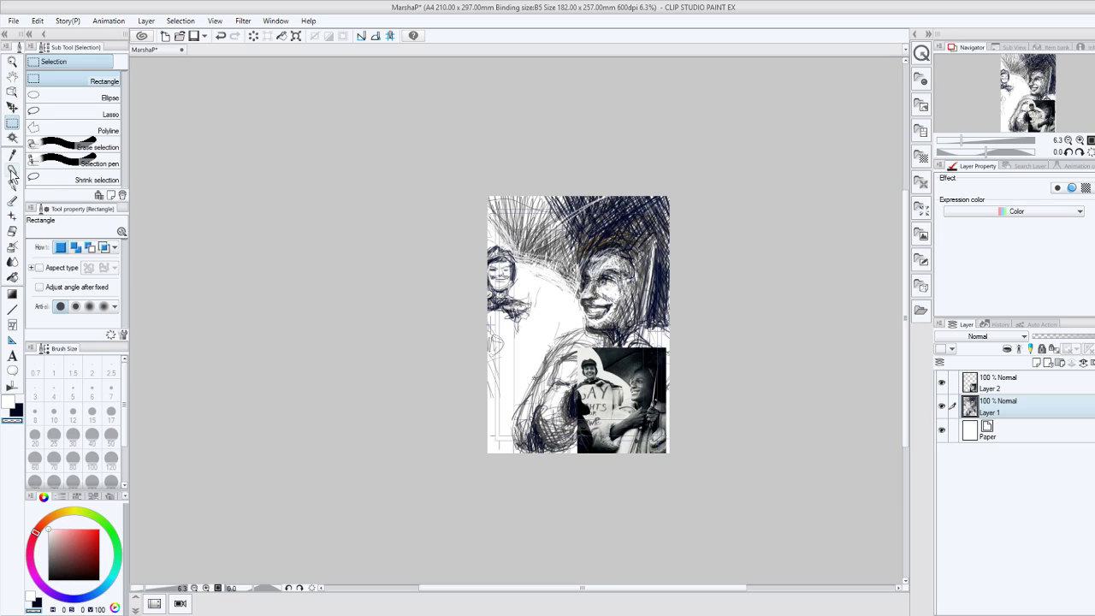
Hatch the area between the sign and the main figure's sleeve in dark blue with size 50 charcoal.
{"action": "left_click", "coordinate": [12, 171]}
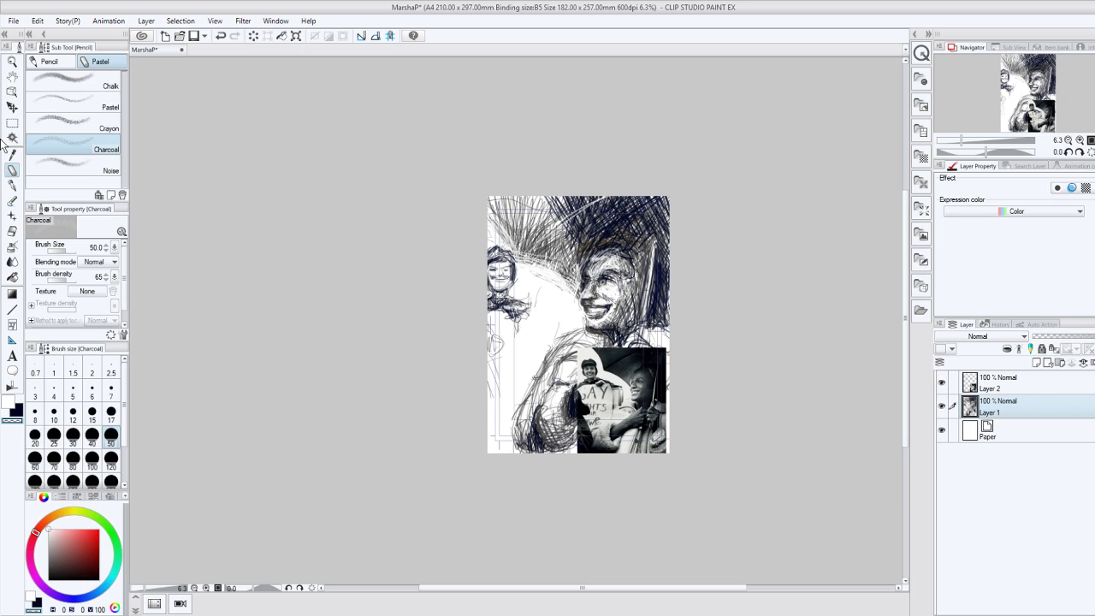
{"action": "key", "text": "x"}
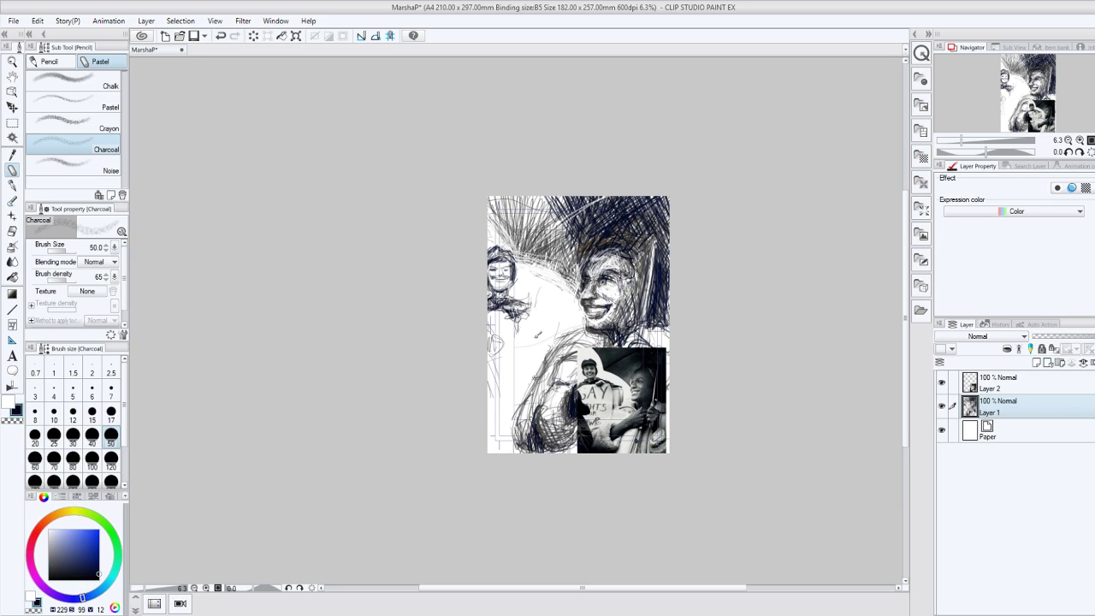
{"action": "mouse_move", "coordinate": [588, 323]}
{"action": "left_mouse_down"}
{"action": "mouse_move", "coordinate": [537, 341]}
{"action": "mouse_move", "coordinate": [498, 424]}
{"action": "left_mouse_up"}
{"action": "mouse_move", "coordinate": [544, 339]}
{"action": "left_mouse_down"}
{"action": "mouse_move", "coordinate": [500, 430]}
{"action": "mouse_move", "coordinate": [509, 325]}
{"action": "left_mouse_up"}
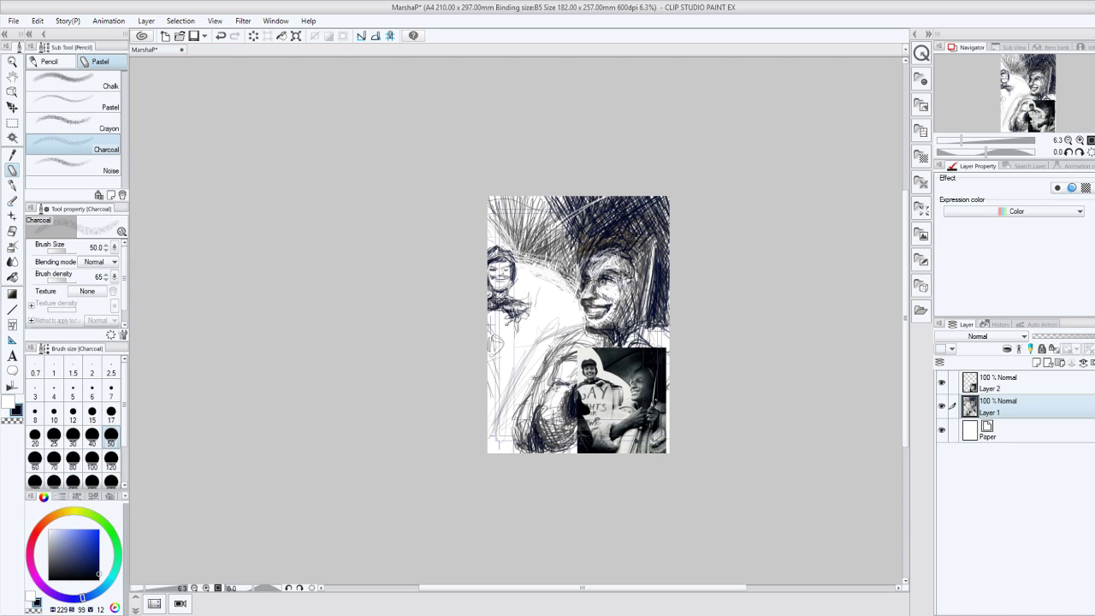
{"action": "left_click_drag", "start_coordinate": [547, 363], "coordinate": [503, 318]}
Shade the main figure's shoulder and sleeve and the sign's edge in a greyer dark blue with size 40 crayon.
{"action": "left_click", "coordinate": [66, 573]}
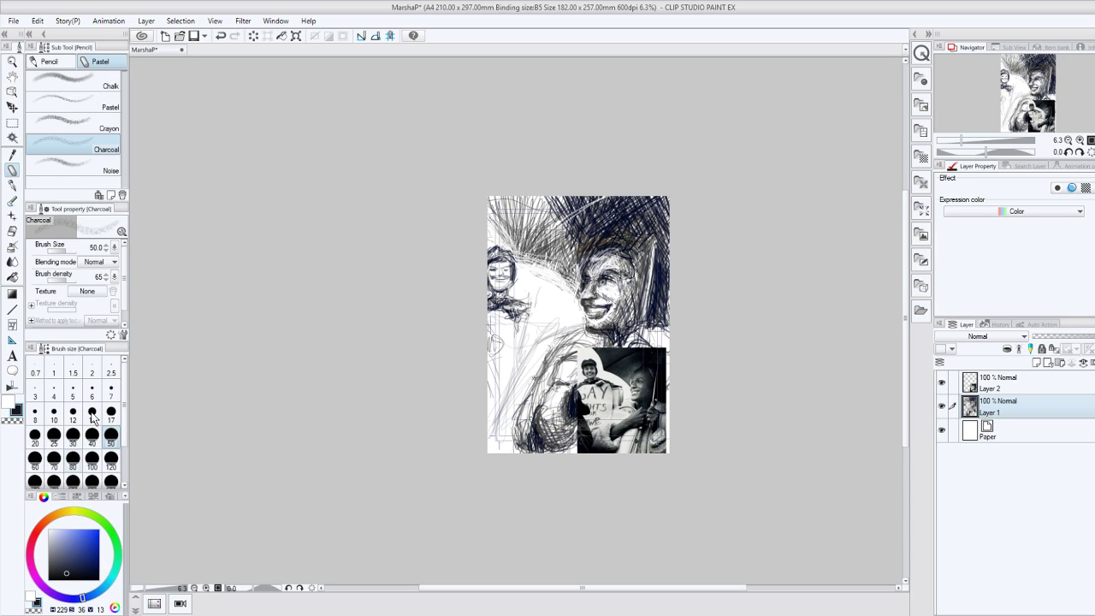
{"action": "left_click", "coordinate": [82, 126]}
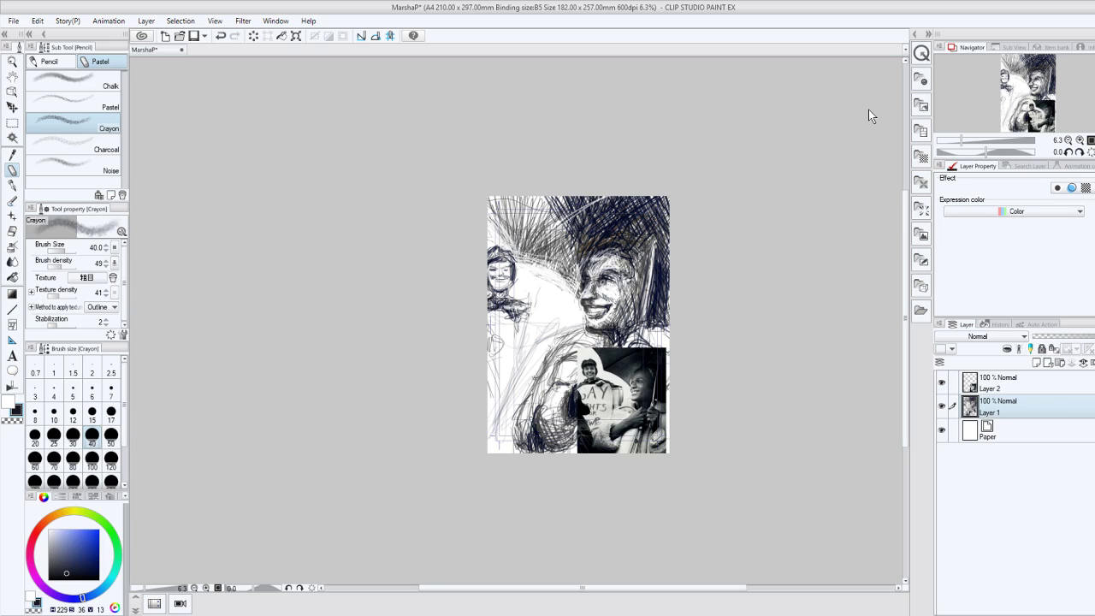
{"action": "left_click_drag", "start_coordinate": [544, 340], "coordinate": [525, 389]}
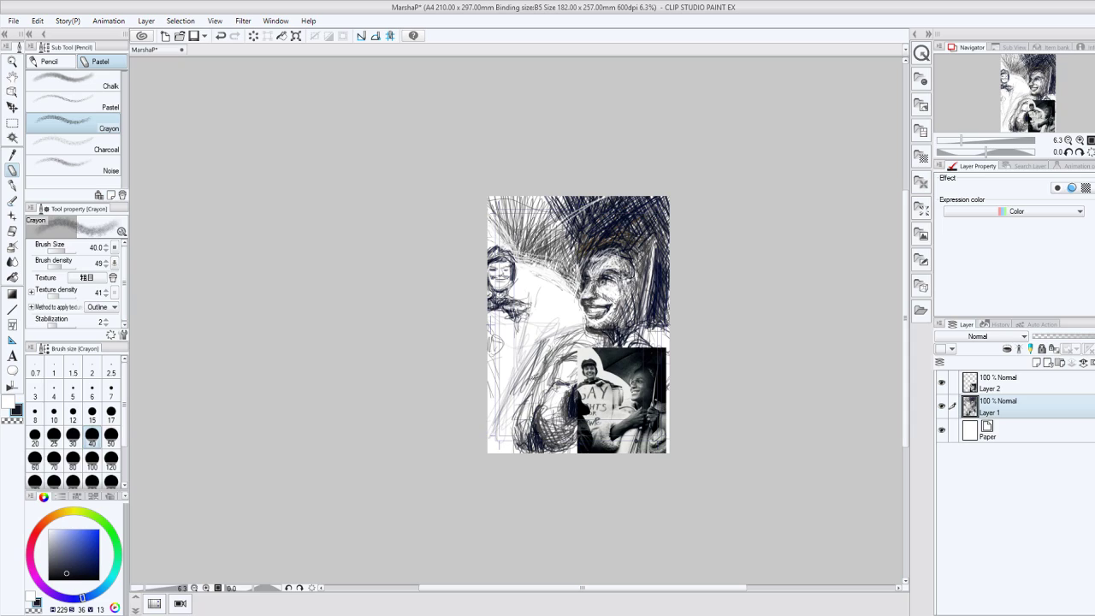
{"action": "left_click_drag", "start_coordinate": [540, 351], "coordinate": [507, 446]}
{"action": "left_click_drag", "start_coordinate": [522, 377], "coordinate": [501, 428]}
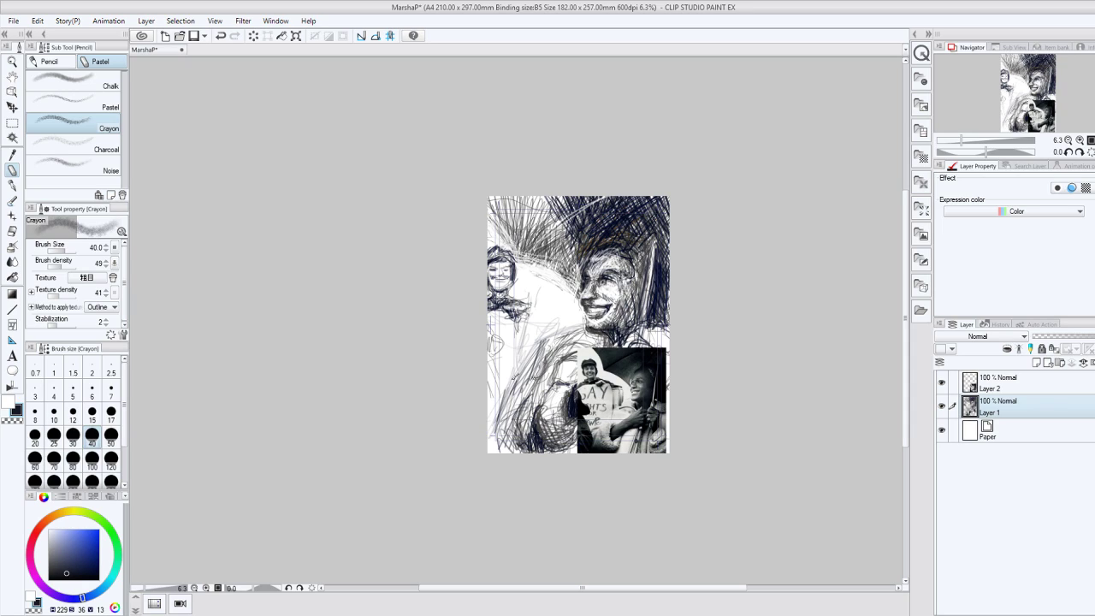
{"action": "left_click_drag", "start_coordinate": [551, 377], "coordinate": [492, 421]}
{"action": "left_click_drag", "start_coordinate": [535, 349], "coordinate": [503, 397]}
{"action": "left_click_drag", "start_coordinate": [531, 305], "coordinate": [502, 399]}
{"action": "mouse_move", "coordinate": [532, 323]}
{"action": "left_mouse_down"}
{"action": "mouse_move", "coordinate": [524, 368]}
{"action": "mouse_move", "coordinate": [525, 341]}
{"action": "left_mouse_up"}
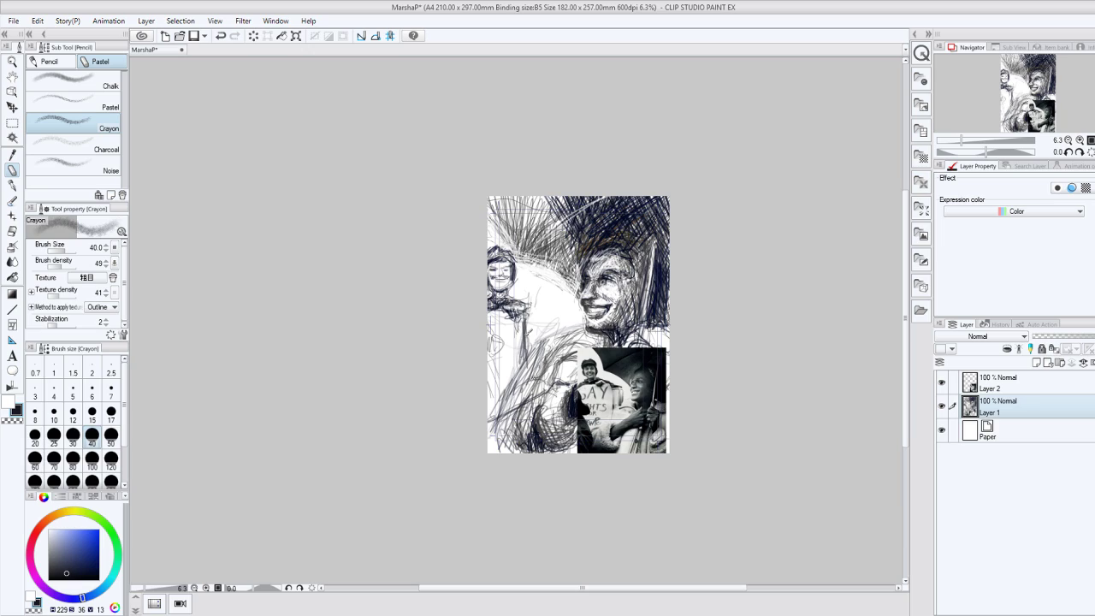
Erase along the sign's edge below the background figure's shoulder using the crayon in transparent colour.
{"action": "left_click", "coordinate": [13, 419]}
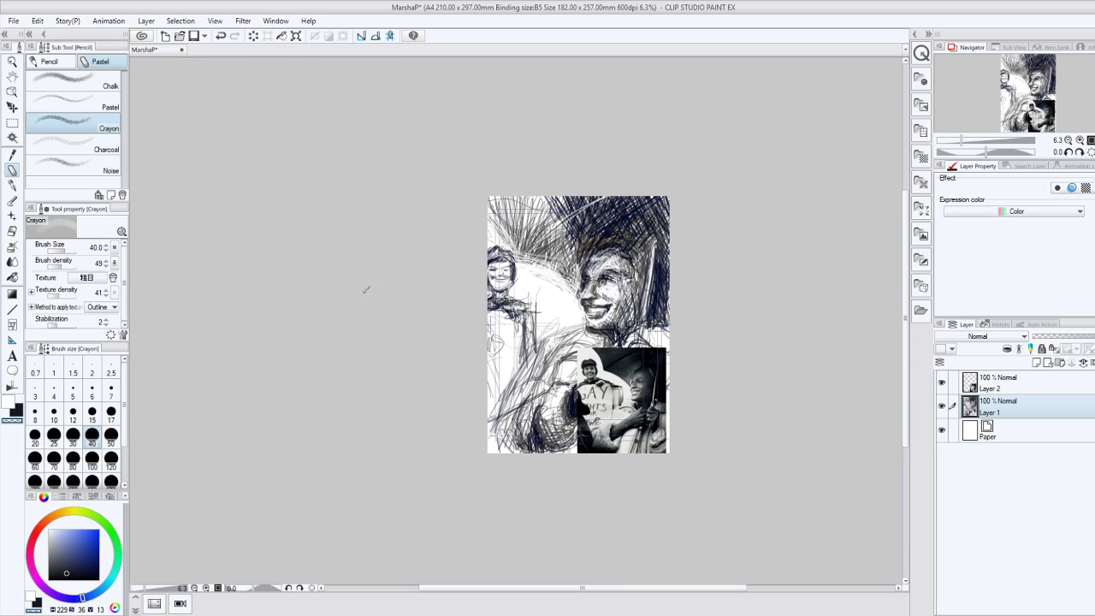
{"action": "left_click_drag", "start_coordinate": [526, 314], "coordinate": [520, 359]}
{"action": "left_click_drag", "start_coordinate": [534, 320], "coordinate": [520, 359]}
Add dark crayon hatching to the umbrella panels above the background figure's cap.
{"action": "left_click", "coordinate": [14, 415]}
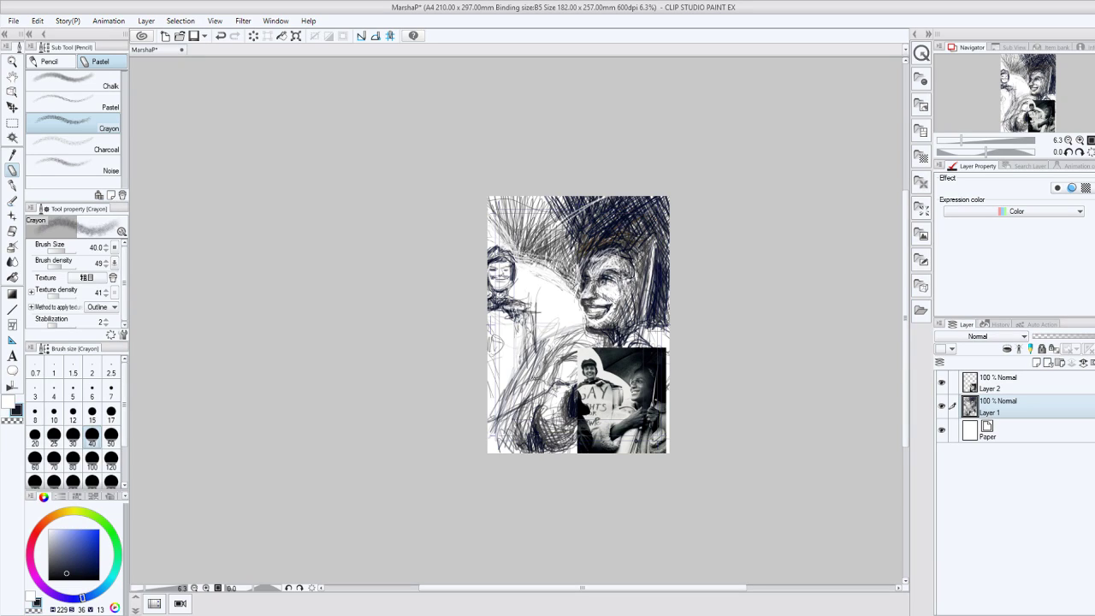
{"action": "left_click_drag", "start_coordinate": [520, 275], "coordinate": [577, 220]}
{"action": "left_click_drag", "start_coordinate": [522, 250], "coordinate": [581, 211]}
{"action": "mouse_move", "coordinate": [517, 255]}
{"action": "left_mouse_down"}
{"action": "mouse_move", "coordinate": [537, 235]}
{"action": "mouse_move", "coordinate": [538, 250]}
{"action": "mouse_move", "coordinate": [524, 222]}
{"action": "mouse_move", "coordinate": [490, 211]}
{"action": "left_mouse_up"}
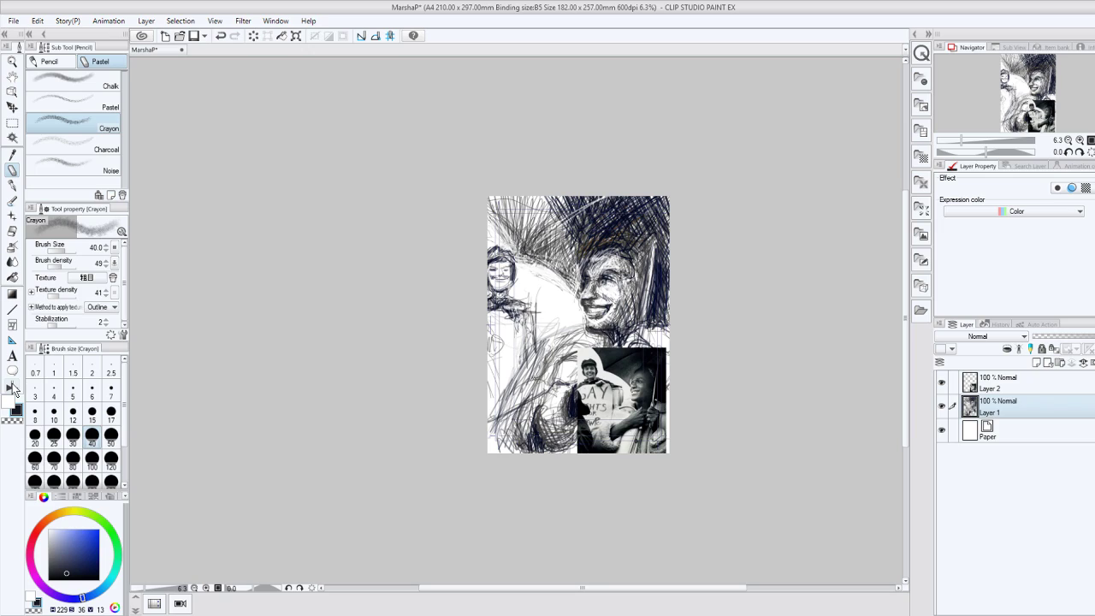
Clean up the umbrella's lower rim with a size 120 crayon in transparent colour, undoing the unwanted strokes.
{"action": "left_click", "coordinate": [110, 457]}
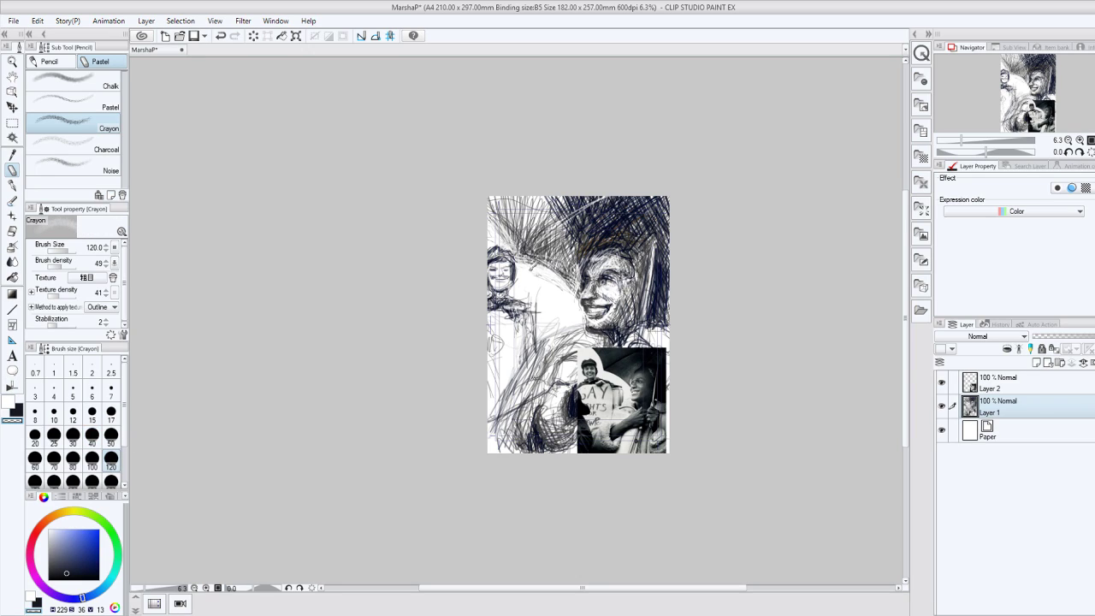
{"action": "mouse_move", "coordinate": [529, 266]}
{"action": "left_mouse_down"}
{"action": "mouse_move", "coordinate": [490, 209]}
{"action": "mouse_move", "coordinate": [511, 237]}
{"action": "left_mouse_up"}
{"action": "key", "text": "ctrl+z"}
{"action": "key", "text": "ctrl+z"}
{"action": "key", "text": "ctrl+z"}
{"action": "key", "text": "ctrl+z"}
{"action": "key", "text": "ctrl+z"}
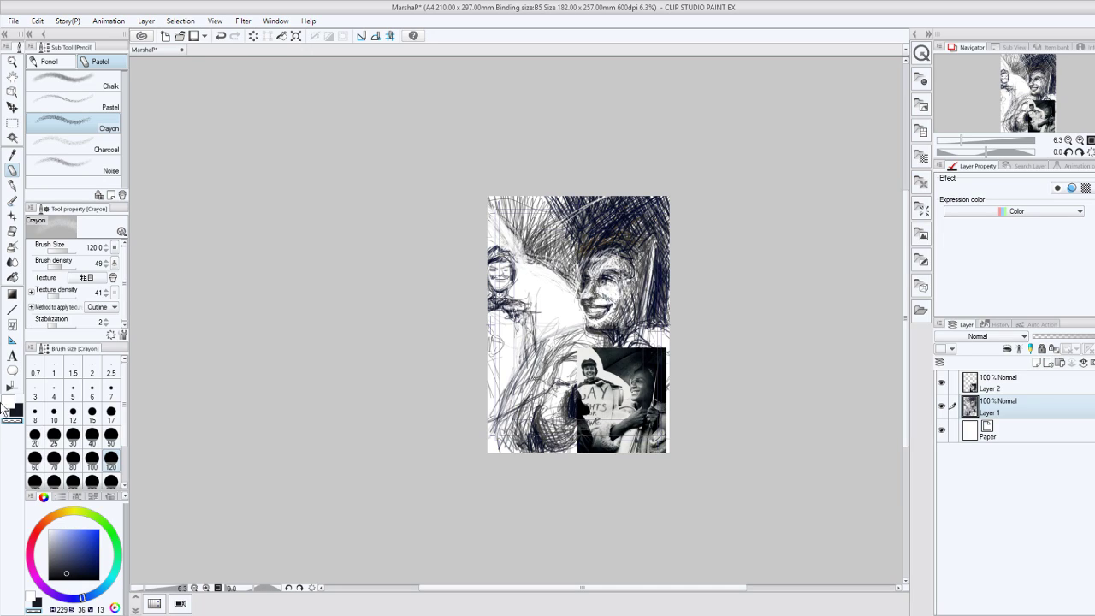
Darken the background figure's shoulder and arm beside the sign with the size 120 crayon, and trim the edge in transparent colour.
{"action": "left_click", "coordinate": [17, 411]}
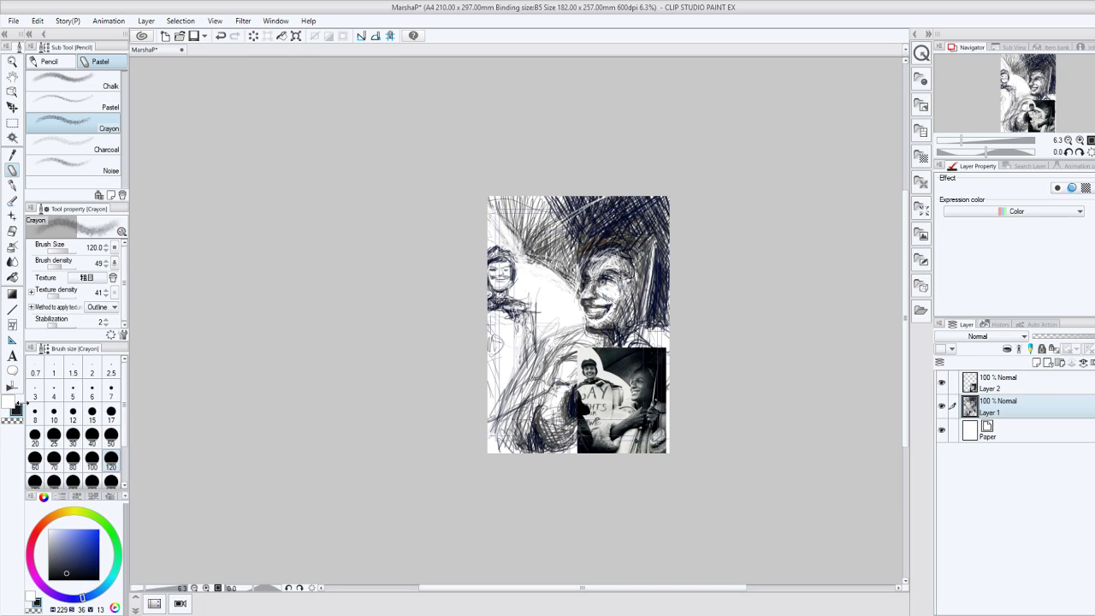
{"action": "left_click_drag", "start_coordinate": [510, 301], "coordinate": [544, 311]}
{"action": "mouse_move", "coordinate": [538, 313]}
{"action": "left_mouse_down"}
{"action": "mouse_move", "coordinate": [524, 375]}
{"action": "mouse_move", "coordinate": [538, 331]}
{"action": "mouse_move", "coordinate": [536, 359]}
{"action": "left_mouse_up"}
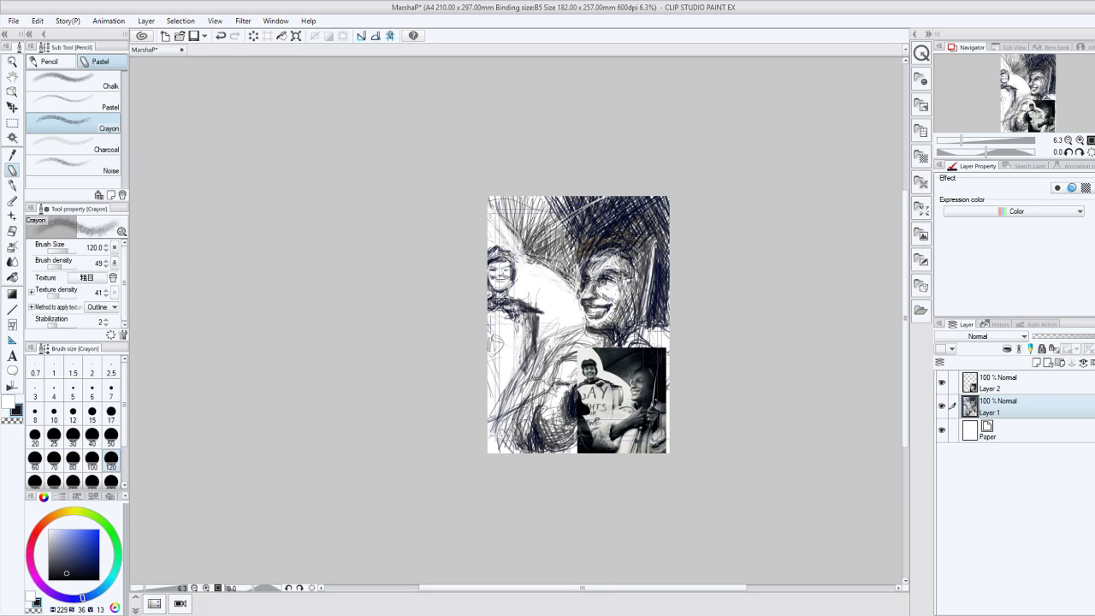
{"action": "key", "text": "c"}
{"action": "mouse_move", "coordinate": [535, 313]}
{"action": "left_mouse_down"}
{"action": "mouse_move", "coordinate": [529, 348]}
{"action": "mouse_move", "coordinate": [529, 335]}
{"action": "left_mouse_up"}
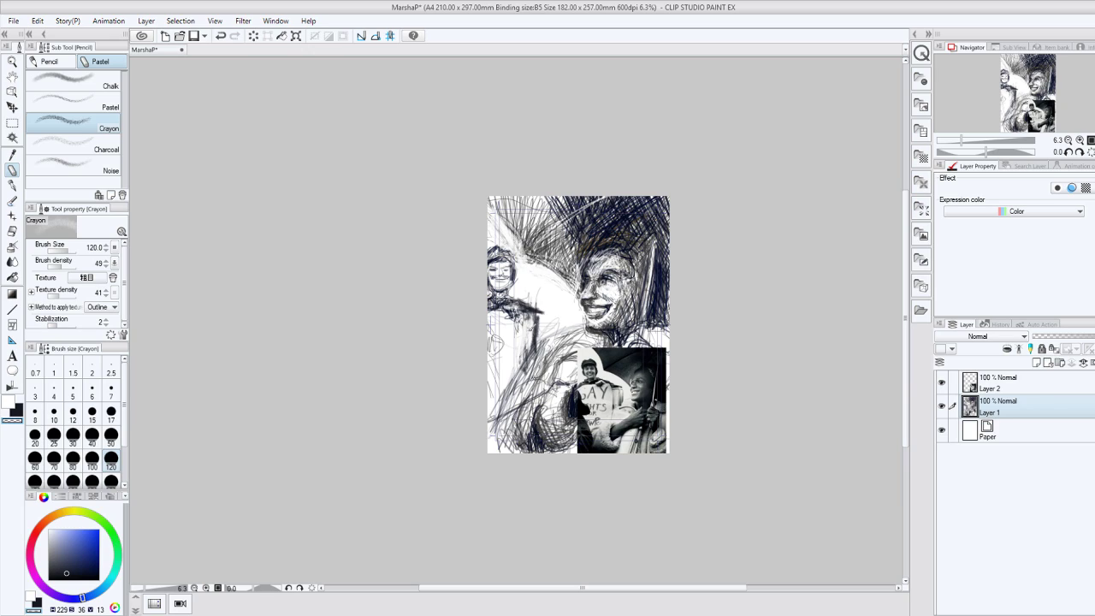
Letter the background figure's sign in two rows using the dark size 120 crayon, following the wording in the reference photo.
{"action": "left_click", "coordinate": [17, 411]}
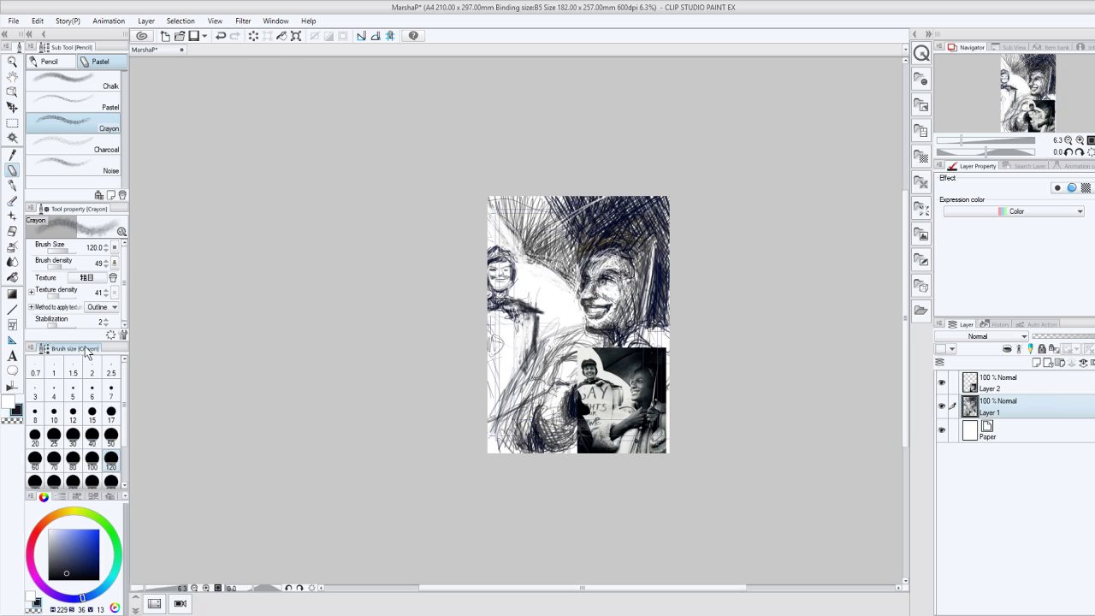
{"action": "mouse_move", "coordinate": [515, 315]}
{"action": "left_mouse_down"}
{"action": "mouse_move", "coordinate": [512, 338]}
{"action": "mouse_move", "coordinate": [502, 334]}
{"action": "left_mouse_up"}
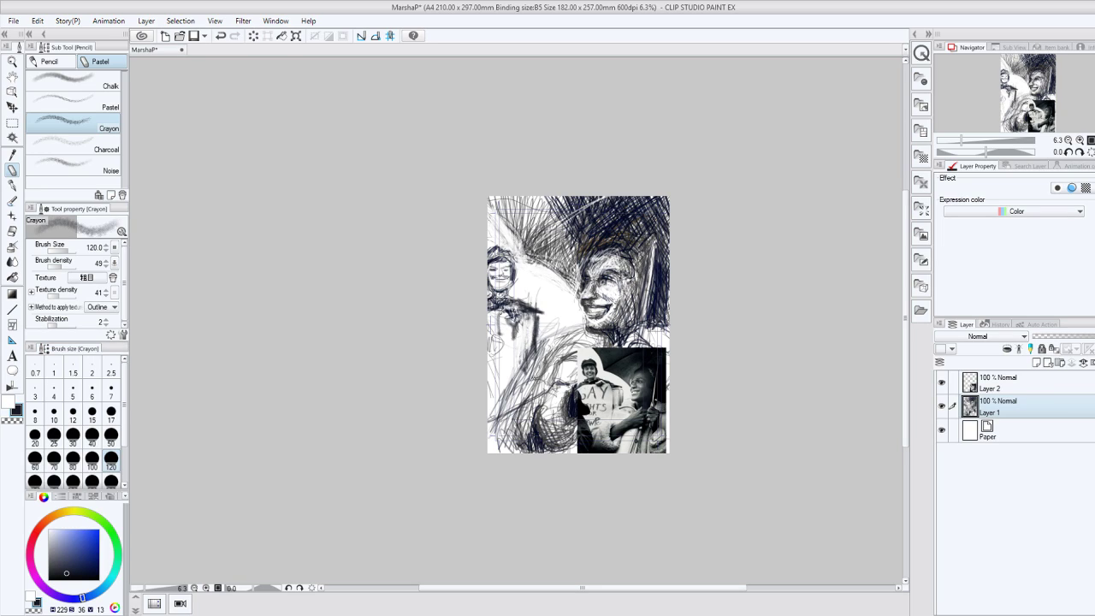
{"action": "left_click_drag", "start_coordinate": [495, 313], "coordinate": [502, 327]}
{"action": "left_click_drag", "start_coordinate": [488, 323], "coordinate": [502, 322]}
{"action": "left_click_drag", "start_coordinate": [492, 343], "coordinate": [502, 357]}
{"action": "left_click_drag", "start_coordinate": [502, 346], "coordinate": [512, 346]}
{"action": "left_click_drag", "start_coordinate": [504, 348], "coordinate": [507, 356]}
{"action": "left_click_drag", "start_coordinate": [513, 341], "coordinate": [522, 355]}
Darken the umbrella panels above and beside the background figure with dark size 120 crayon hatching.
{"action": "left_click_drag", "start_coordinate": [519, 210], "coordinate": [532, 254]}
{"action": "left_click_drag", "start_coordinate": [544, 198], "coordinate": [536, 237]}
{"action": "left_click_drag", "start_coordinate": [561, 198], "coordinate": [543, 233]}
{"action": "mouse_move", "coordinate": [579, 202]}
{"action": "left_mouse_down"}
{"action": "mouse_move", "coordinate": [551, 231]}
{"action": "mouse_move", "coordinate": [582, 201]}
{"action": "left_mouse_up"}
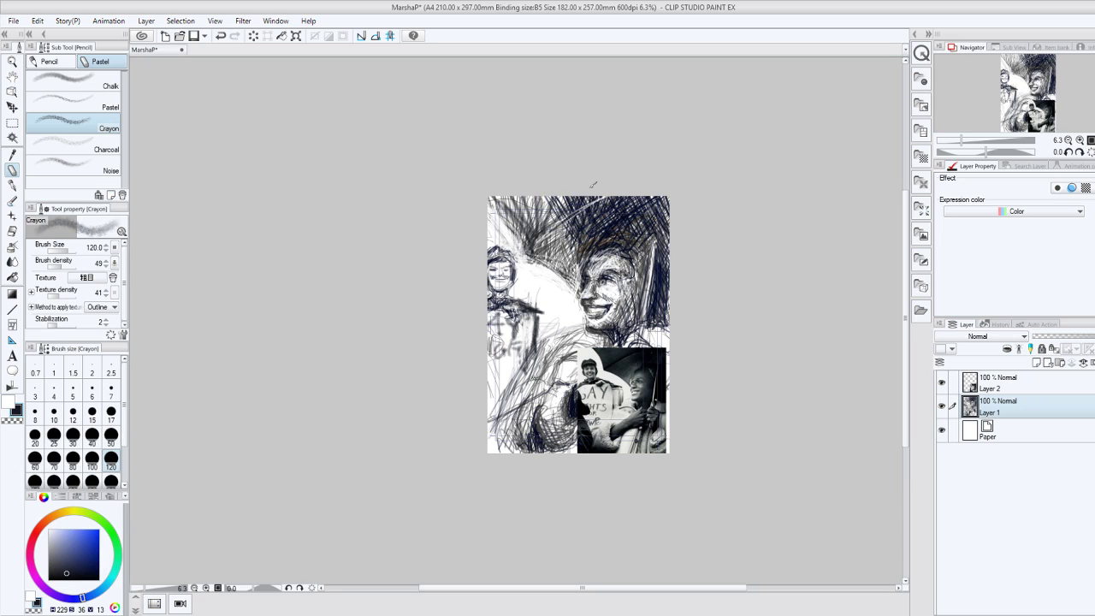
{"action": "mouse_move", "coordinate": [533, 279]}
{"action": "left_mouse_down"}
{"action": "mouse_move", "coordinate": [573, 199]}
{"action": "mouse_move", "coordinate": [566, 255]}
{"action": "mouse_move", "coordinate": [575, 243]}
{"action": "mouse_move", "coordinate": [563, 235]}
{"action": "left_mouse_up"}
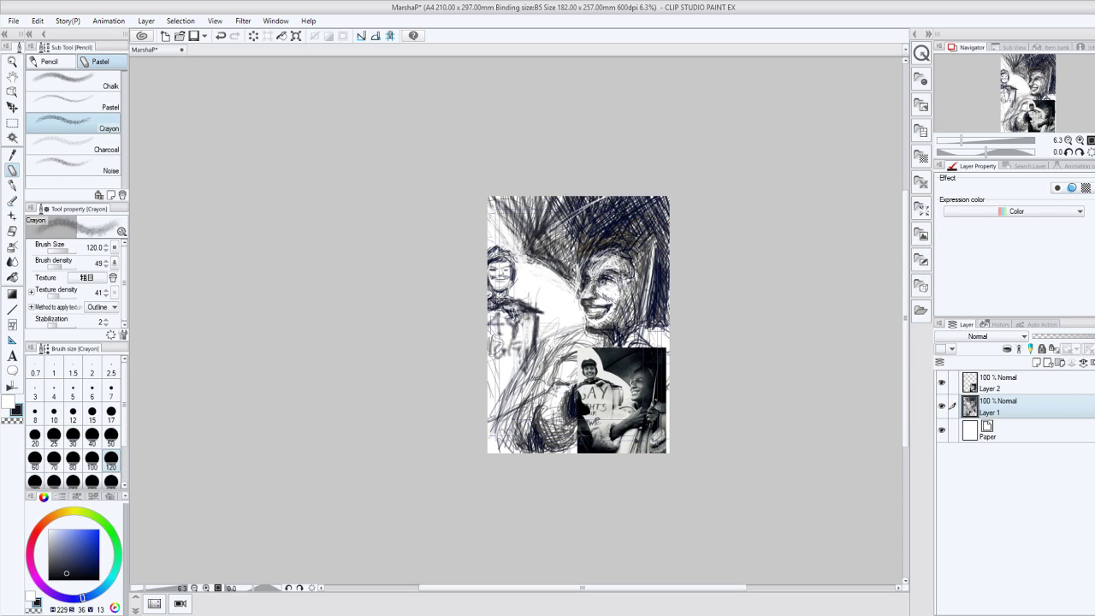
{"action": "mouse_move", "coordinate": [492, 241]}
{"action": "left_mouse_down"}
{"action": "mouse_move", "coordinate": [547, 197]}
{"action": "mouse_move", "coordinate": [580, 197]}
{"action": "left_mouse_up"}
{"action": "left_click_drag", "start_coordinate": [534, 227], "coordinate": [565, 198]}
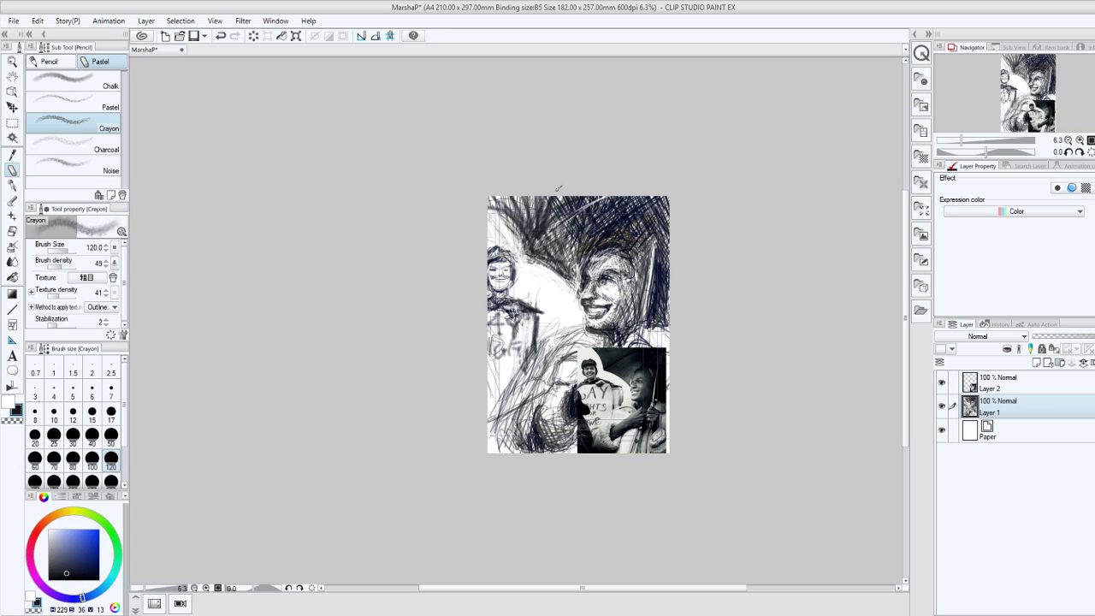
{"action": "left_click_drag", "start_coordinate": [558, 190], "coordinate": [498, 221]}
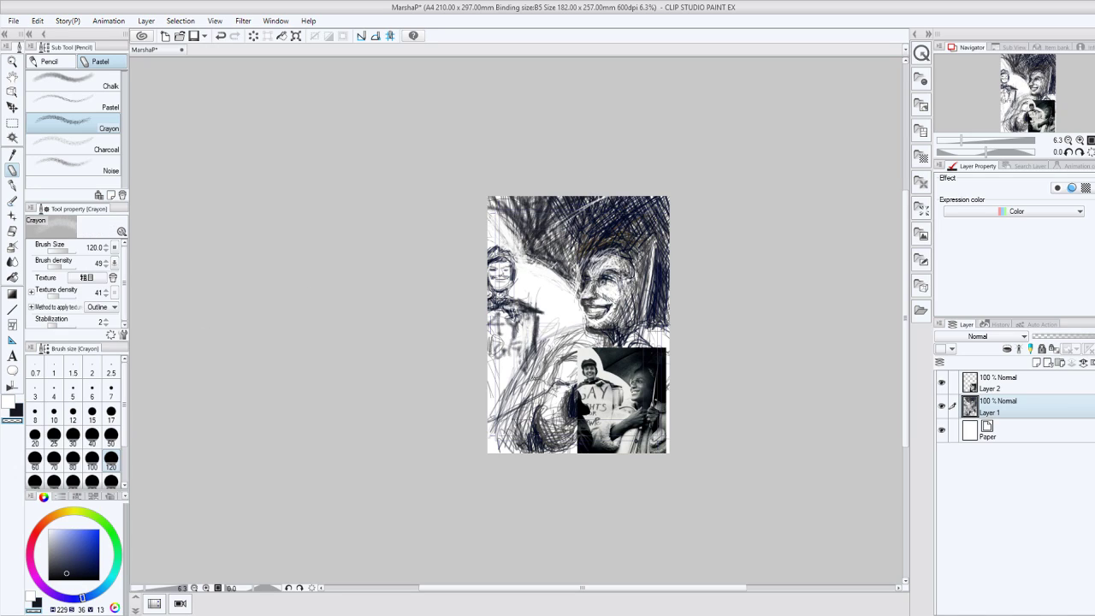
Lighten the main figure's forehead and cheek and clean the umbrella's lower rim with transparent crayon, undoing the stray stroke.
{"action": "left_click_drag", "start_coordinate": [593, 252], "coordinate": [585, 259]}
{"action": "left_click_drag", "start_coordinate": [599, 275], "coordinate": [591, 288]}
{"action": "left_click_drag", "start_coordinate": [525, 258], "coordinate": [573, 289]}
{"action": "left_click_drag", "start_coordinate": [494, 207], "coordinate": [539, 256]}
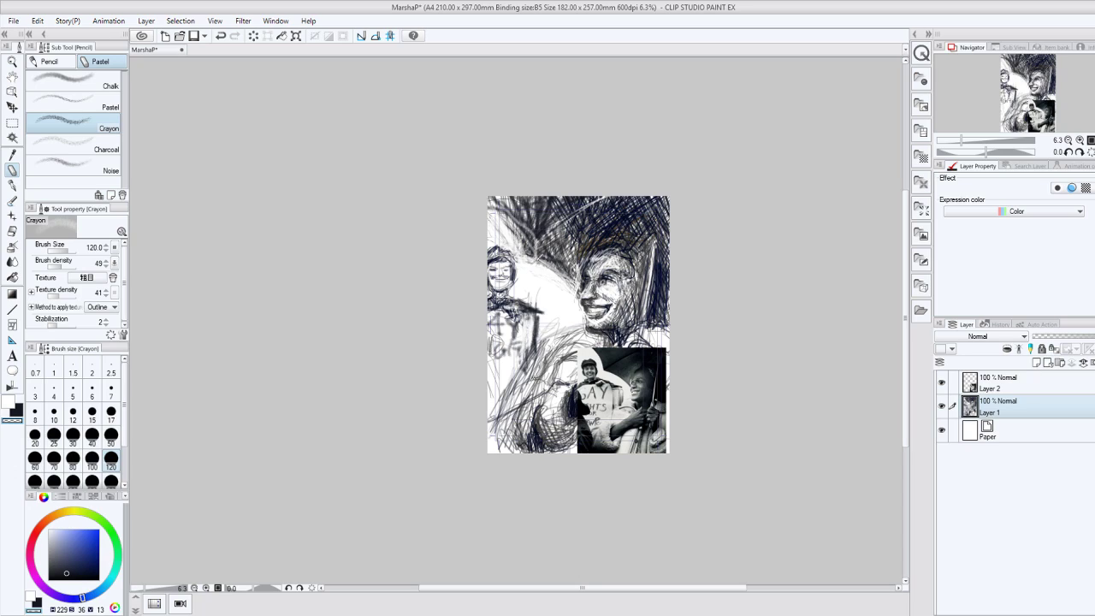
{"action": "key", "text": "ctrl+z"}
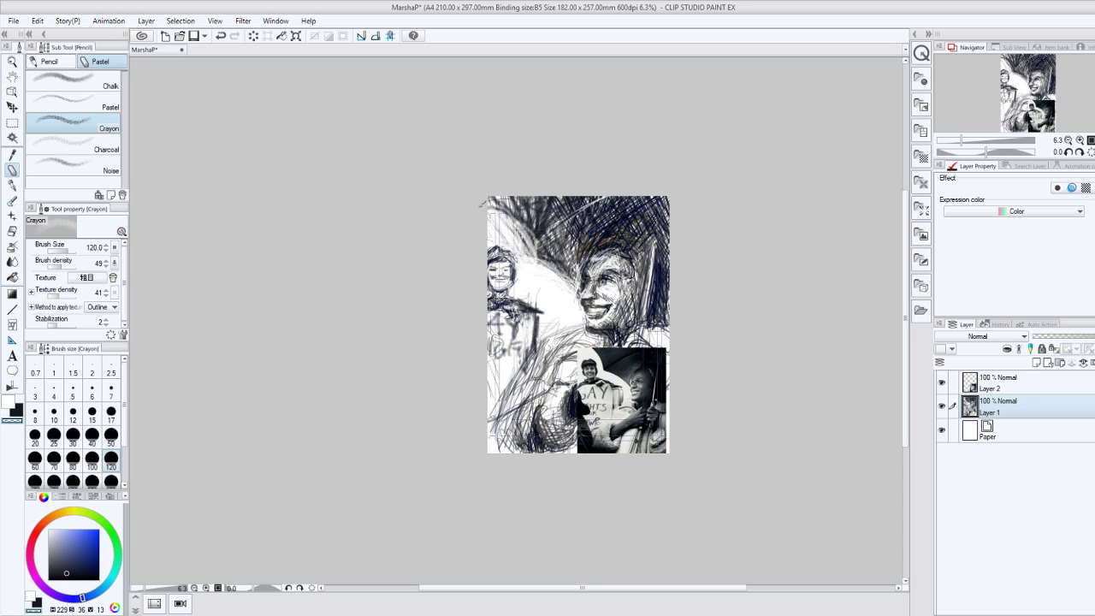
{"action": "left_click_drag", "start_coordinate": [501, 217], "coordinate": [571, 279]}
Return to the dark crayon and rework the umbrella's rim point and the panel above the background figure.
{"action": "key", "text": "c"}
{"action": "left_click_drag", "start_coordinate": [531, 241], "coordinate": [544, 252]}
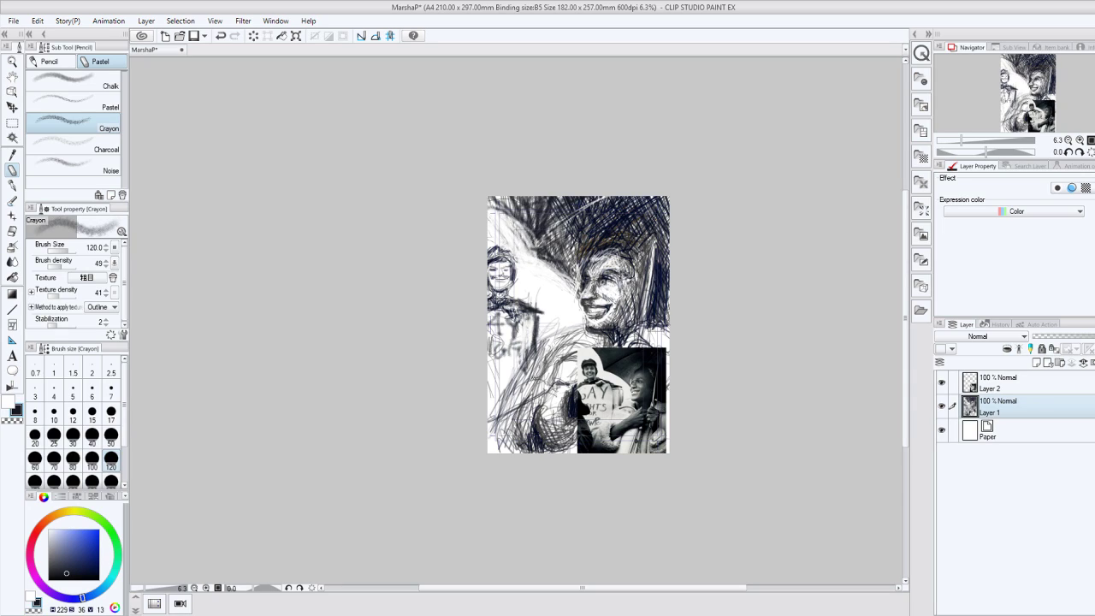
{"action": "mouse_move", "coordinate": [536, 241]}
{"action": "left_mouse_down"}
{"action": "mouse_move", "coordinate": [550, 249]}
{"action": "mouse_move", "coordinate": [536, 253]}
{"action": "left_mouse_up"}
{"action": "left_click_drag", "start_coordinate": [539, 200], "coordinate": [502, 243]}
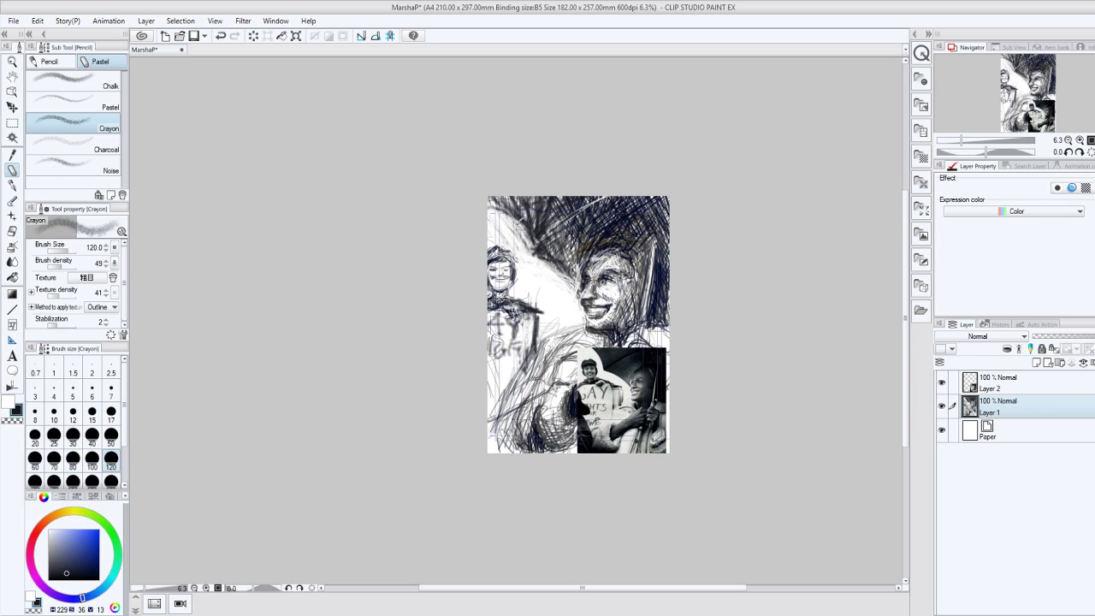
Move the background figure and sign slightly higher using a polyline selection and transform, deselect, and save the drawing.
{"action": "left_click", "coordinate": [12, 123]}
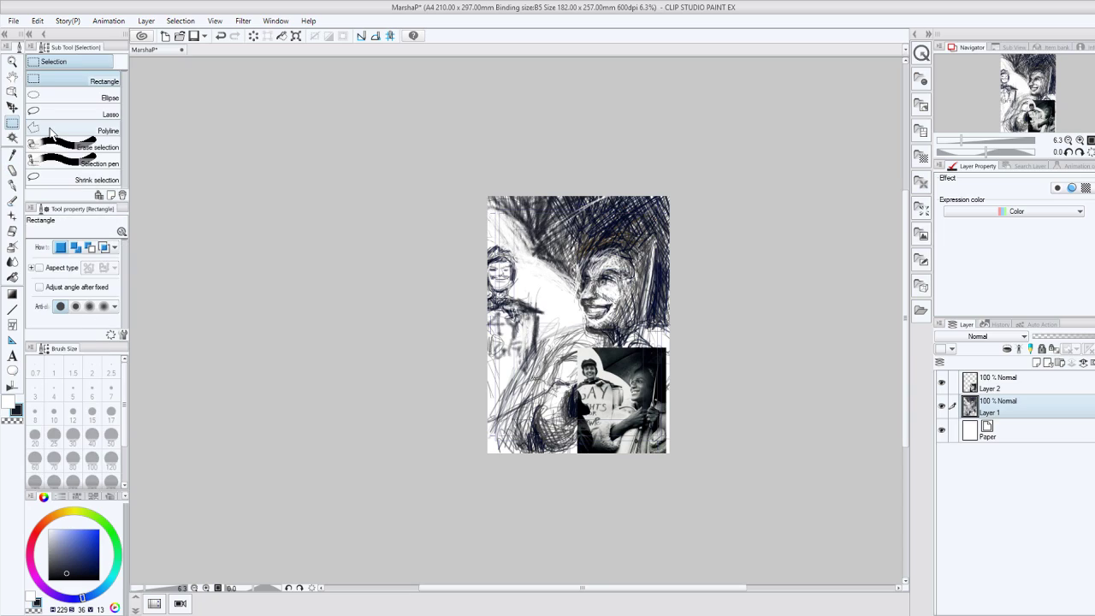
{"action": "left_click", "coordinate": [51, 132]}
{"action": "left_click", "coordinate": [483, 240]}
{"action": "left_click", "coordinate": [524, 246]}
{"action": "left_click", "coordinate": [560, 317]}
{"action": "left_click", "coordinate": [478, 422]}
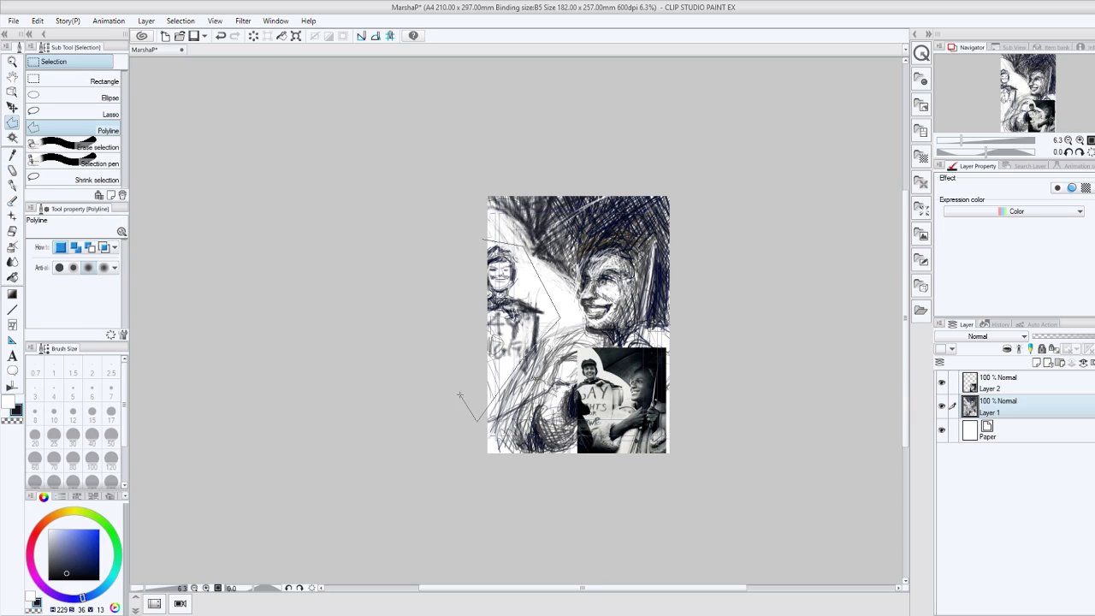
{"action": "double_click", "coordinate": [436, 344]}
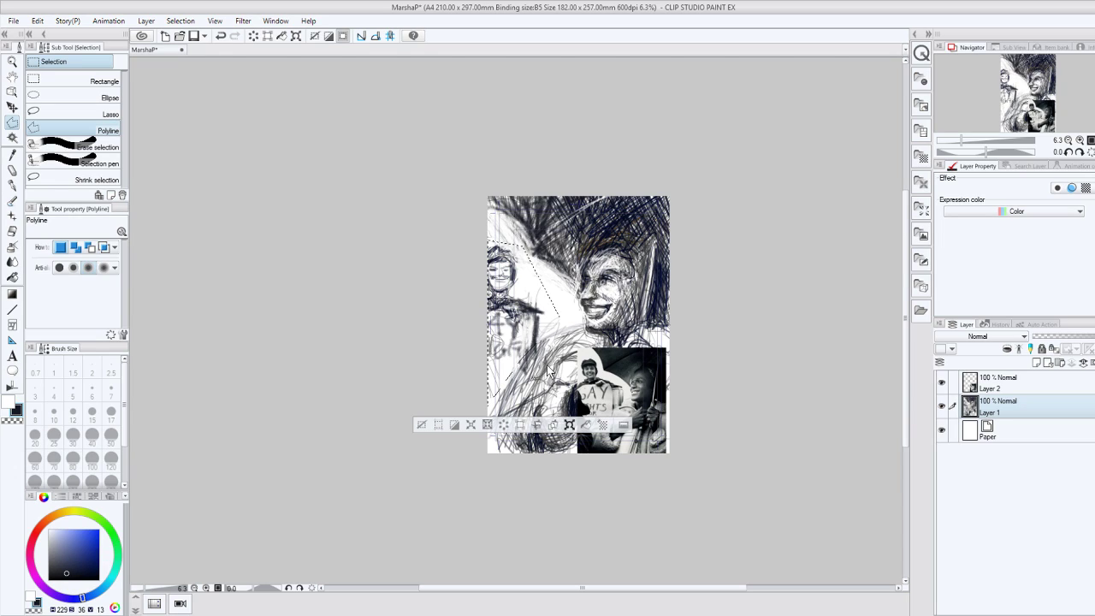
{"action": "key", "text": "ctrl+t"}
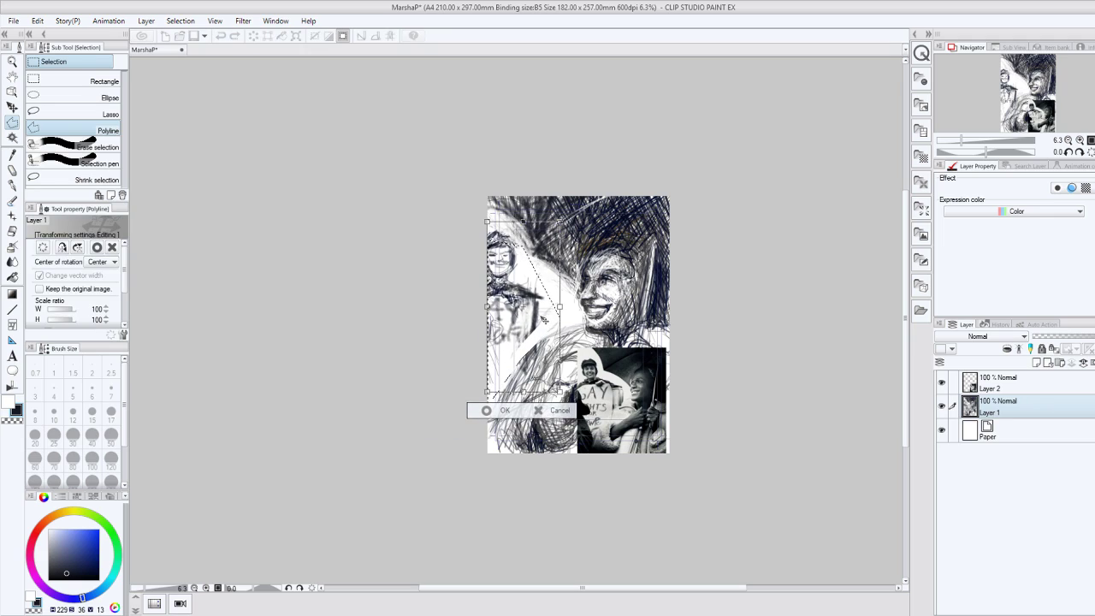
{"action": "left_click_drag", "start_coordinate": [542, 320], "coordinate": [542, 322]}
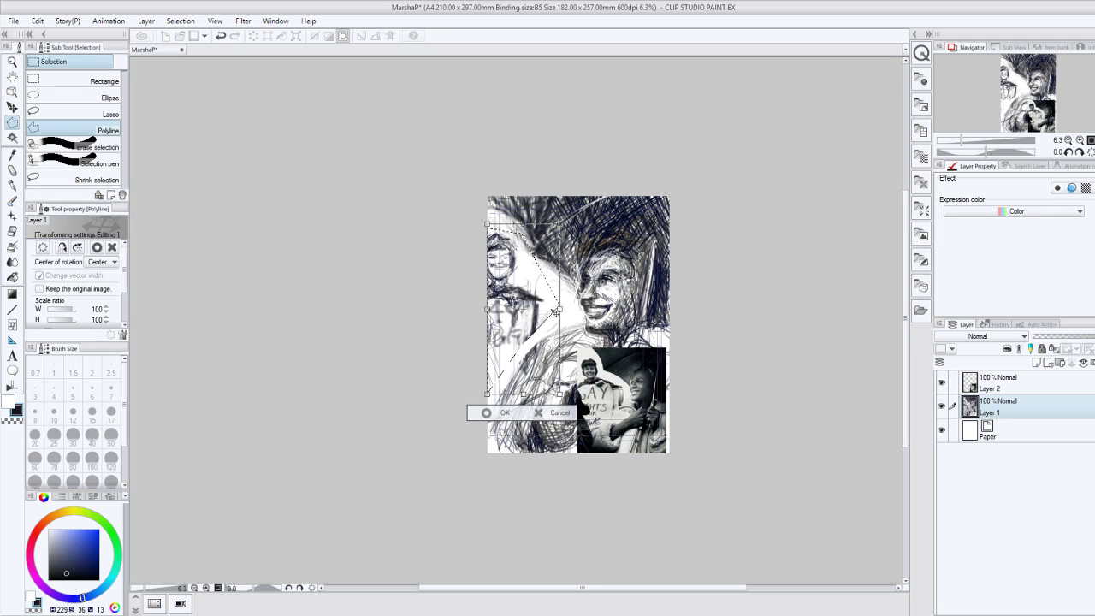
{"action": "left_click", "coordinate": [504, 415]}
{"action": "left_click", "coordinate": [80, 82]}
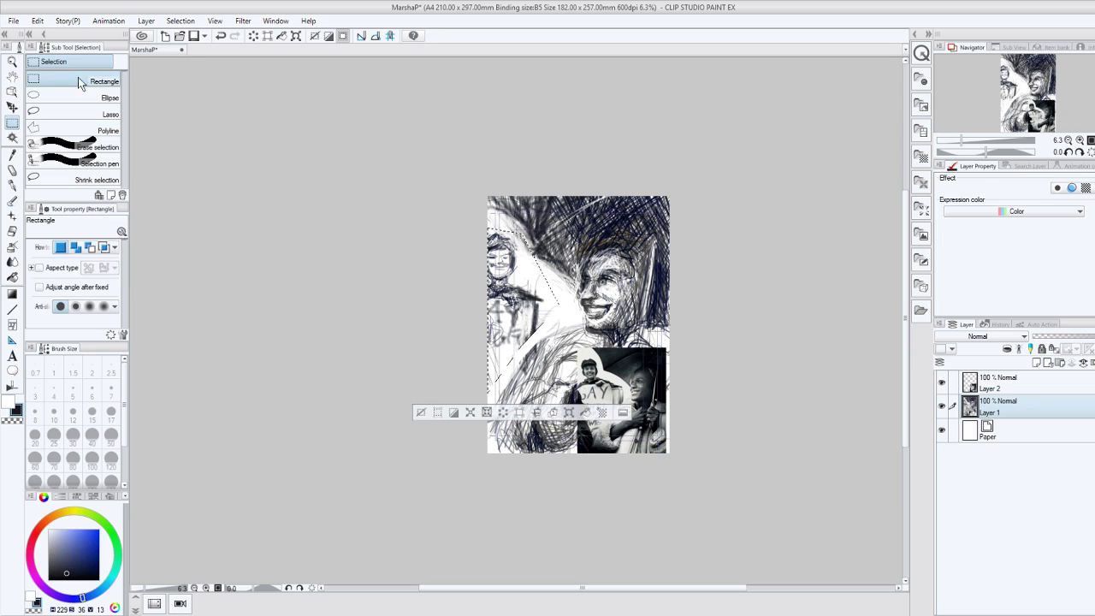
{"action": "left_click", "coordinate": [301, 169]}
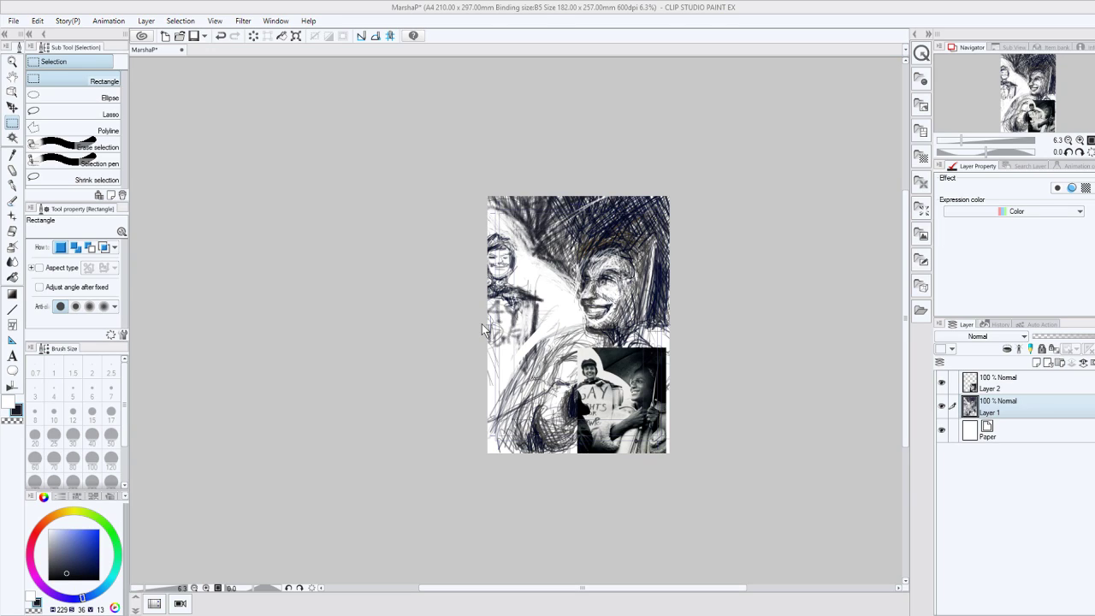
{"action": "key", "text": "ctrl+s"}
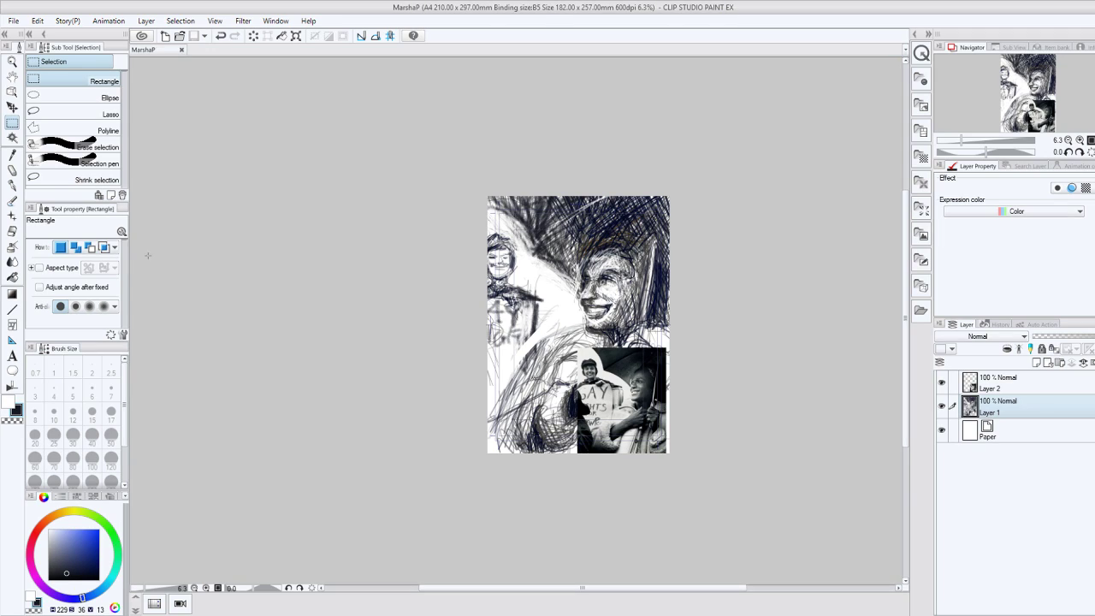
Shade the drawing's left edge below the sign down to the lower corner with the size 120 crayon.
{"action": "left_click", "coordinate": [12, 170]}
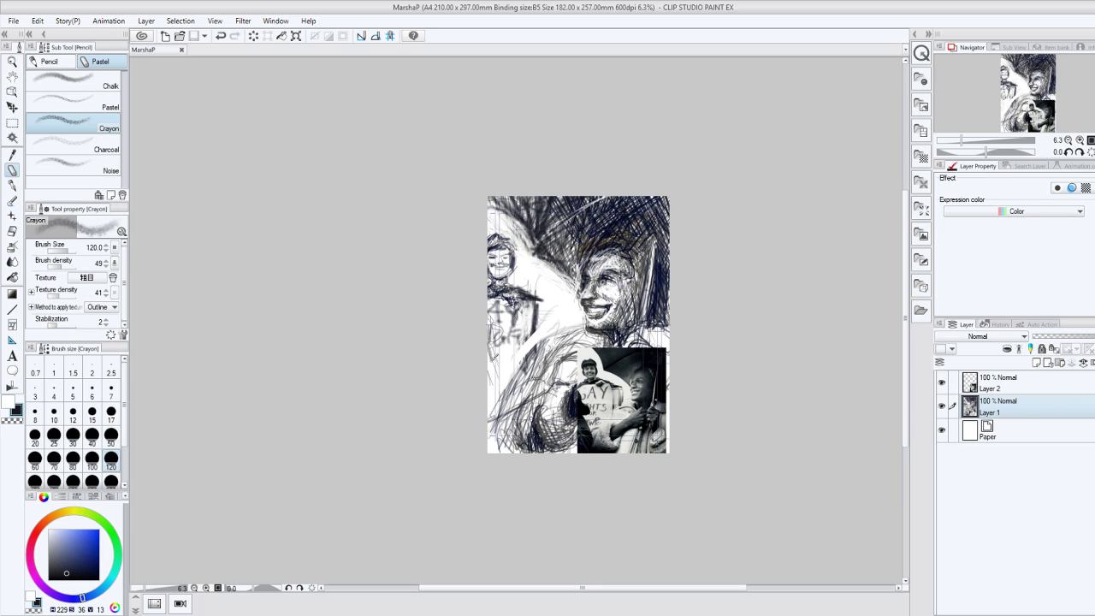
{"action": "mouse_move", "coordinate": [492, 335]}
{"action": "left_mouse_down"}
{"action": "mouse_move", "coordinate": [500, 411]}
{"action": "mouse_move", "coordinate": [490, 428]}
{"action": "mouse_move", "coordinate": [492, 394]}
{"action": "mouse_move", "coordinate": [486, 446]}
{"action": "left_mouse_up"}
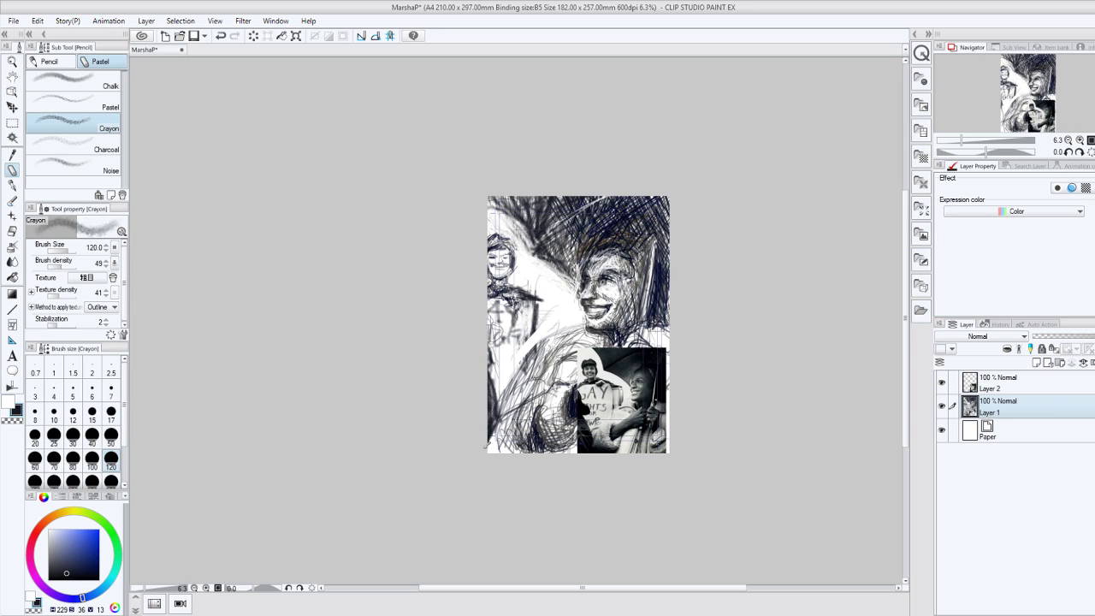
{"action": "mouse_move", "coordinate": [486, 449]}
{"action": "left_mouse_down"}
{"action": "mouse_move", "coordinate": [524, 435]}
{"action": "mouse_move", "coordinate": [492, 402]}
{"action": "mouse_move", "coordinate": [489, 415]}
{"action": "left_mouse_up"}
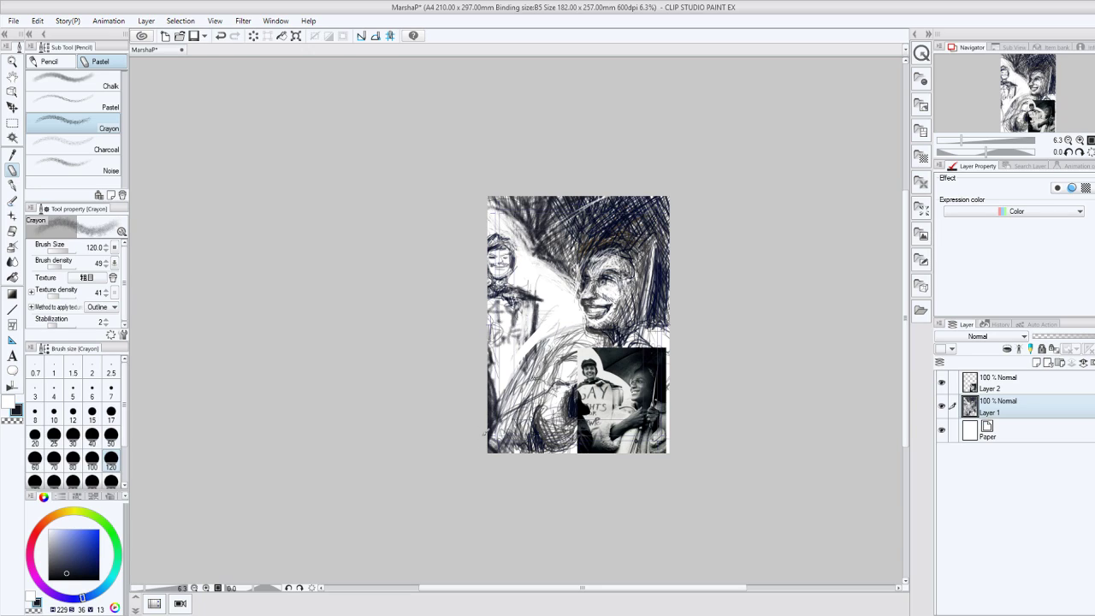
Deepen the umbrella's central panel and define its lower rim toward the main figure's face with the dark crayon.
{"action": "mouse_move", "coordinate": [565, 243]}
{"action": "left_mouse_down"}
{"action": "mouse_move", "coordinate": [568, 191]}
{"action": "mouse_move", "coordinate": [479, 169]}
{"action": "mouse_move", "coordinate": [504, 184]}
{"action": "left_mouse_up"}
{"action": "left_click_drag", "start_coordinate": [557, 230], "coordinate": [546, 242]}
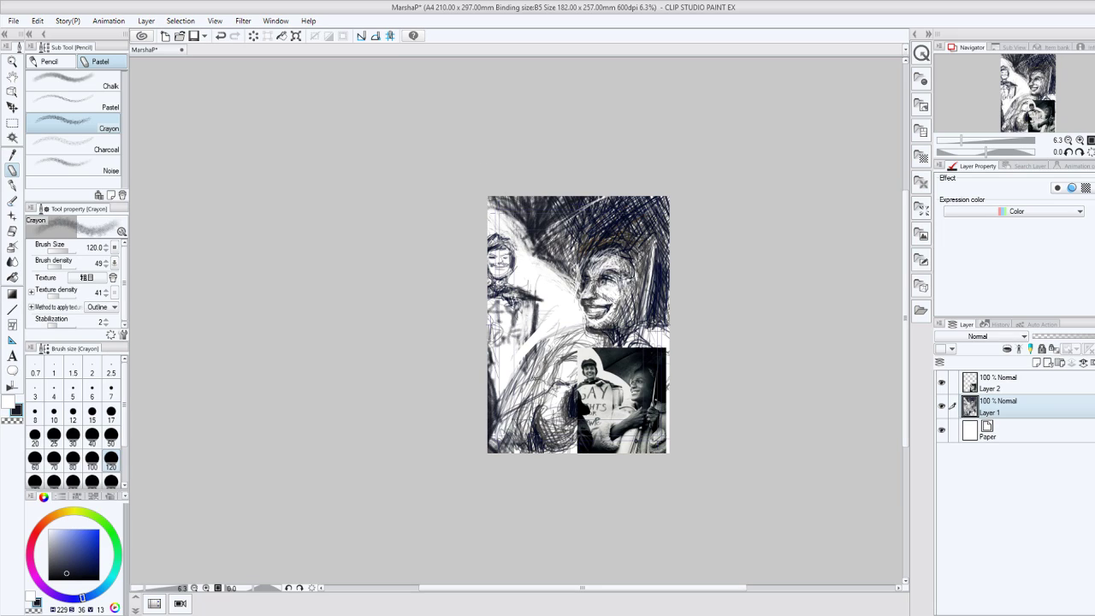
{"action": "mouse_move", "coordinate": [577, 284]}
{"action": "left_mouse_down"}
{"action": "mouse_move", "coordinate": [525, 246]}
{"action": "mouse_move", "coordinate": [534, 227]}
{"action": "mouse_move", "coordinate": [528, 248]}
{"action": "left_mouse_up"}
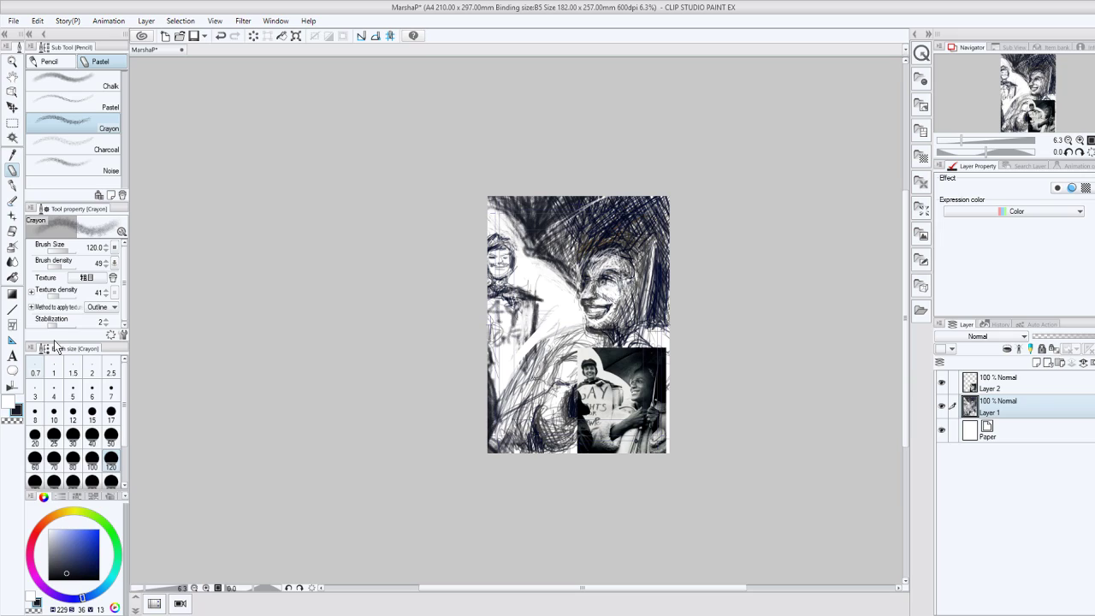
Rework the sign's right edge with the dark crayon, undoing the unwanted stroke.
{"action": "mouse_move", "coordinate": [538, 314]}
{"action": "left_mouse_down"}
{"action": "mouse_move", "coordinate": [553, 308]}
{"action": "mouse_move", "coordinate": [544, 334]}
{"action": "left_mouse_up"}
{"action": "key", "text": "ctrl+z"}
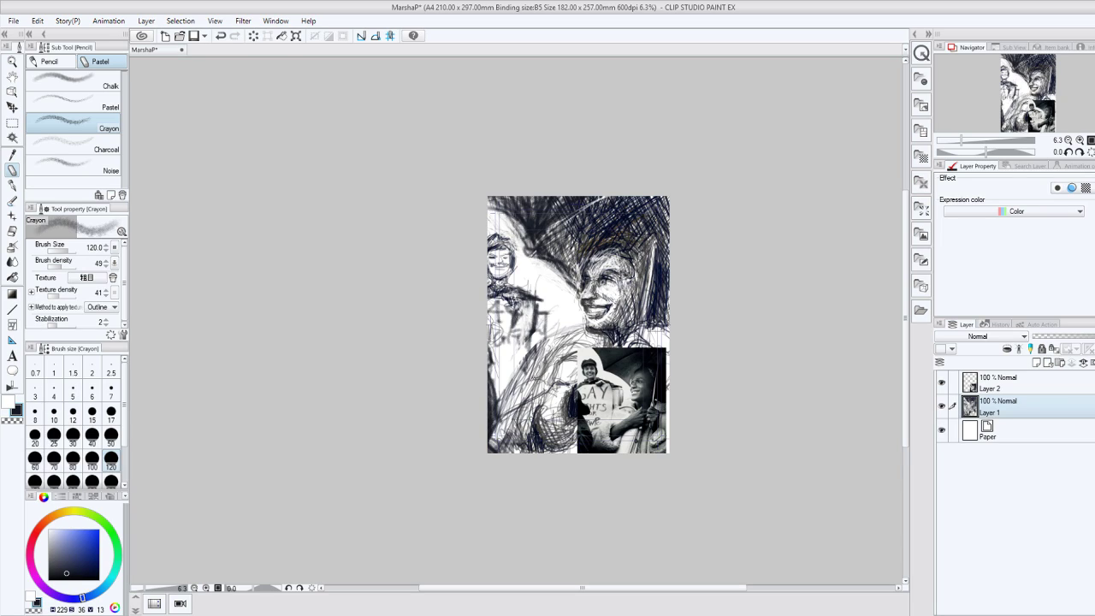
Refine the umbrella's curved rim beside the background figure, alternating dark and transparent crayon strokes.
{"action": "left_click_drag", "start_coordinate": [498, 205], "coordinate": [535, 260]}
{"action": "key", "text": "c"}
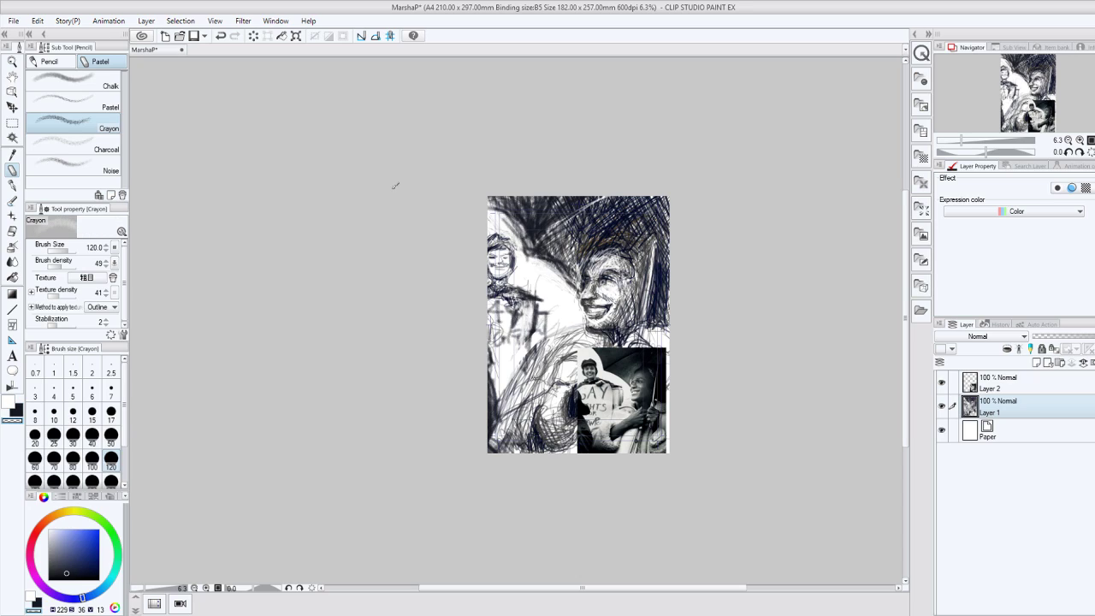
{"action": "left_click_drag", "start_coordinate": [497, 206], "coordinate": [539, 267]}
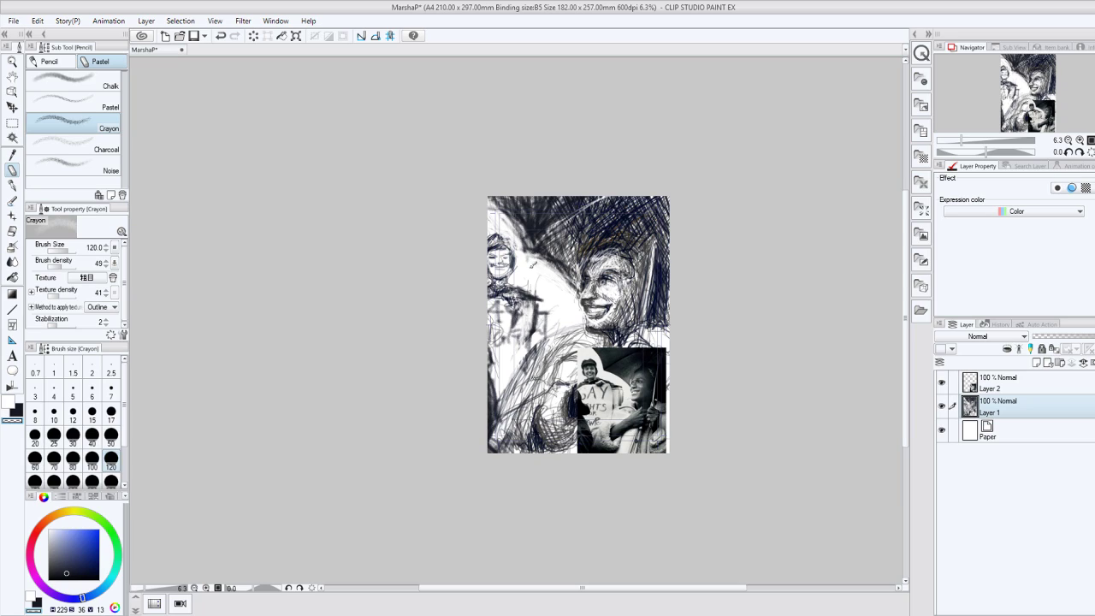
{"action": "key", "text": "c"}
{"action": "left_click_drag", "start_coordinate": [497, 198], "coordinate": [527, 243]}
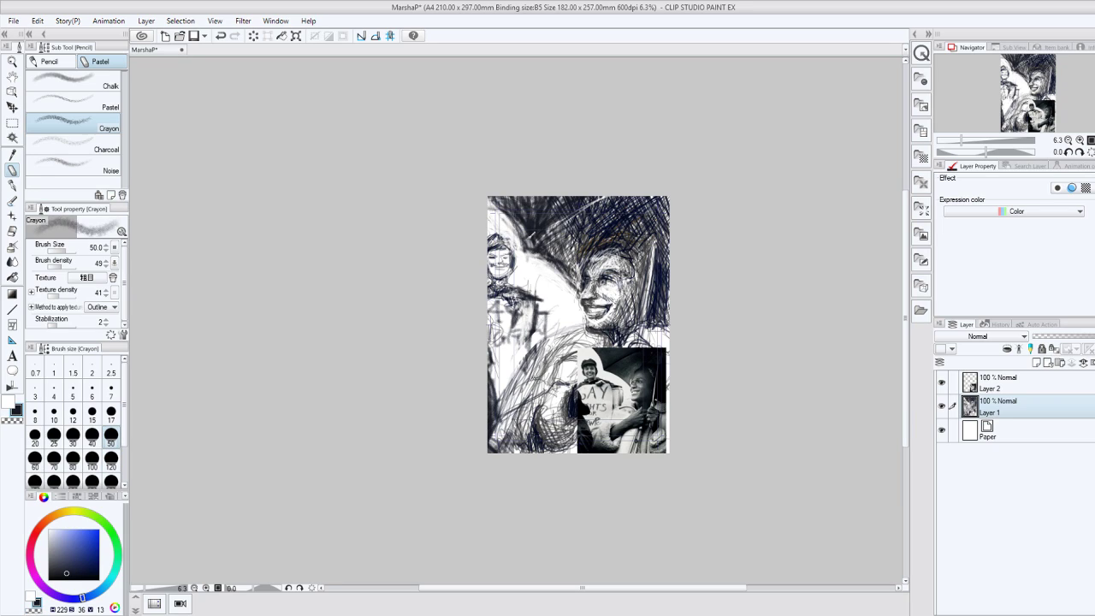
Fill in the umbrella's central panel around its ribs with dark size 50 crayon hatching.
{"action": "mouse_move", "coordinate": [539, 255]}
{"action": "left_mouse_down"}
{"action": "mouse_move", "coordinate": [581, 217]}
{"action": "mouse_move", "coordinate": [558, 244]}
{"action": "left_mouse_up"}
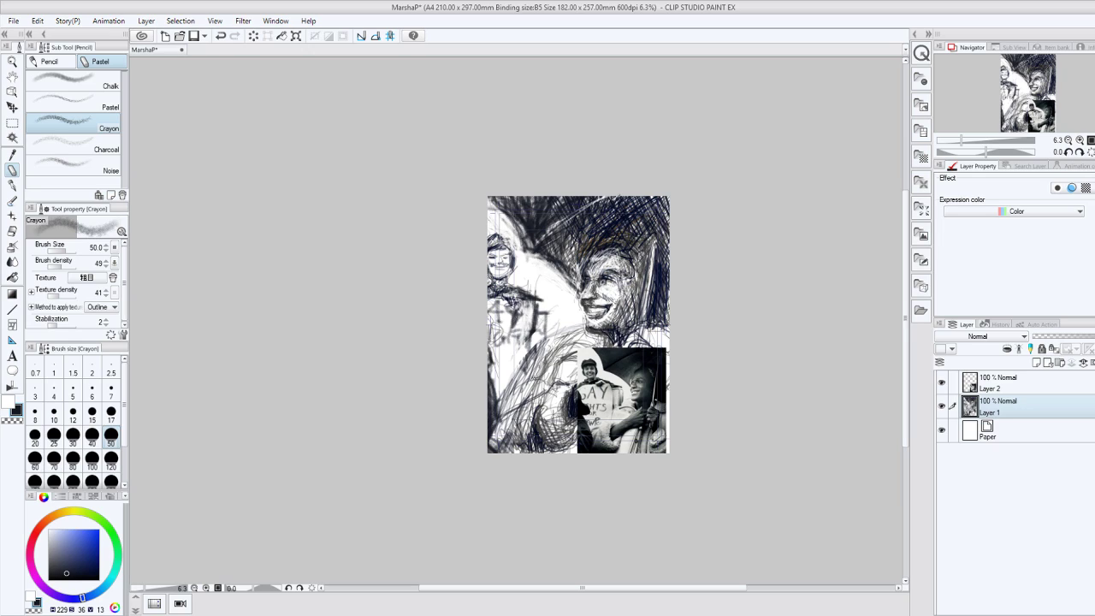
{"action": "left_click_drag", "start_coordinate": [548, 231], "coordinate": [575, 200]}
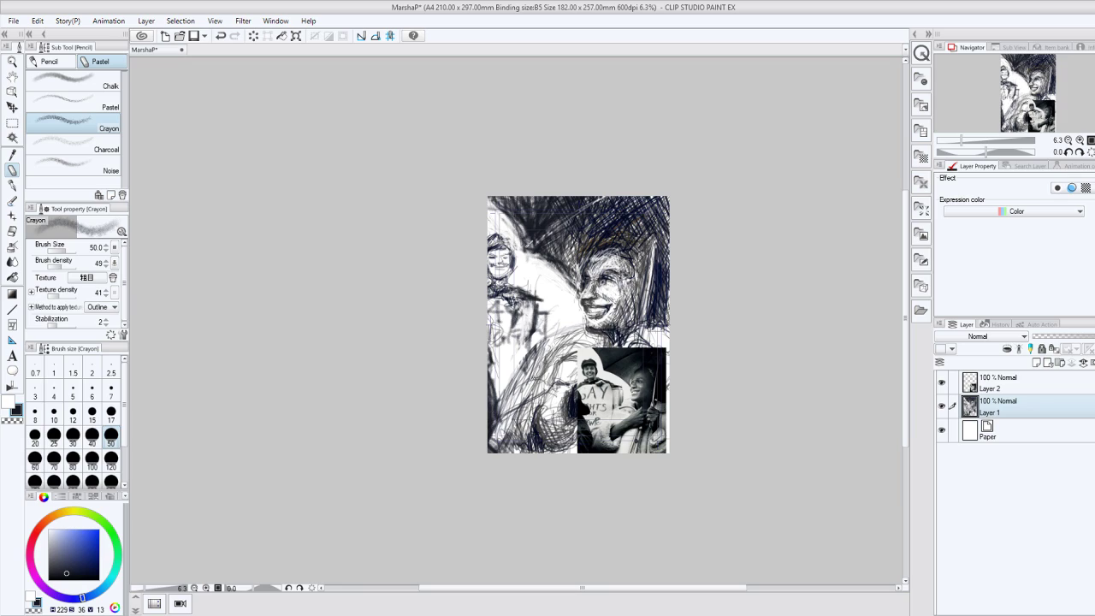
{"action": "left_click_drag", "start_coordinate": [542, 226], "coordinate": [573, 262]}
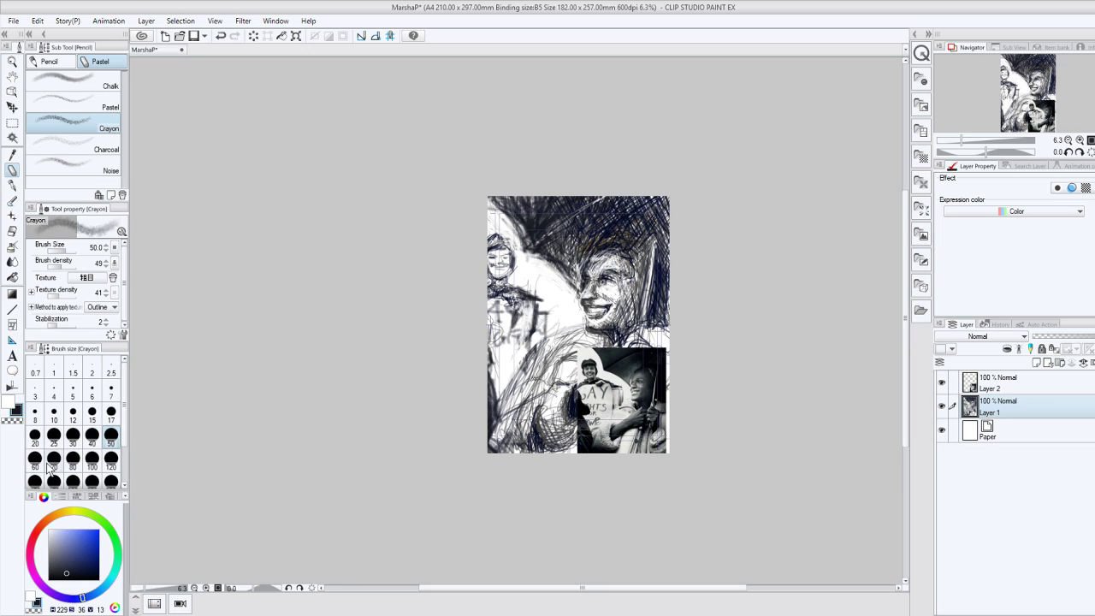
Set the crayon to size 70 and darken the umbrella above and behind the main figure's head.
{"action": "left_click", "coordinate": [51, 461]}
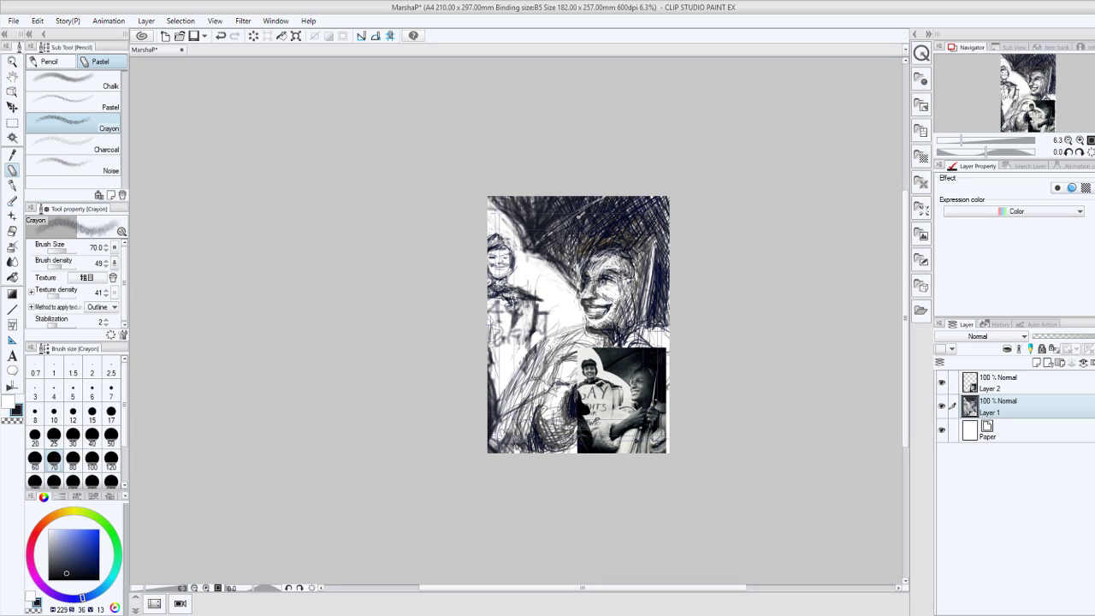
{"action": "left_click_drag", "start_coordinate": [580, 217], "coordinate": [603, 197]}
{"action": "mouse_move", "coordinate": [669, 208]}
{"action": "left_mouse_down"}
{"action": "mouse_move", "coordinate": [657, 250]}
{"action": "mouse_move", "coordinate": [628, 270]}
{"action": "mouse_move", "coordinate": [610, 247]}
{"action": "mouse_move", "coordinate": [609, 305]}
{"action": "left_mouse_up"}
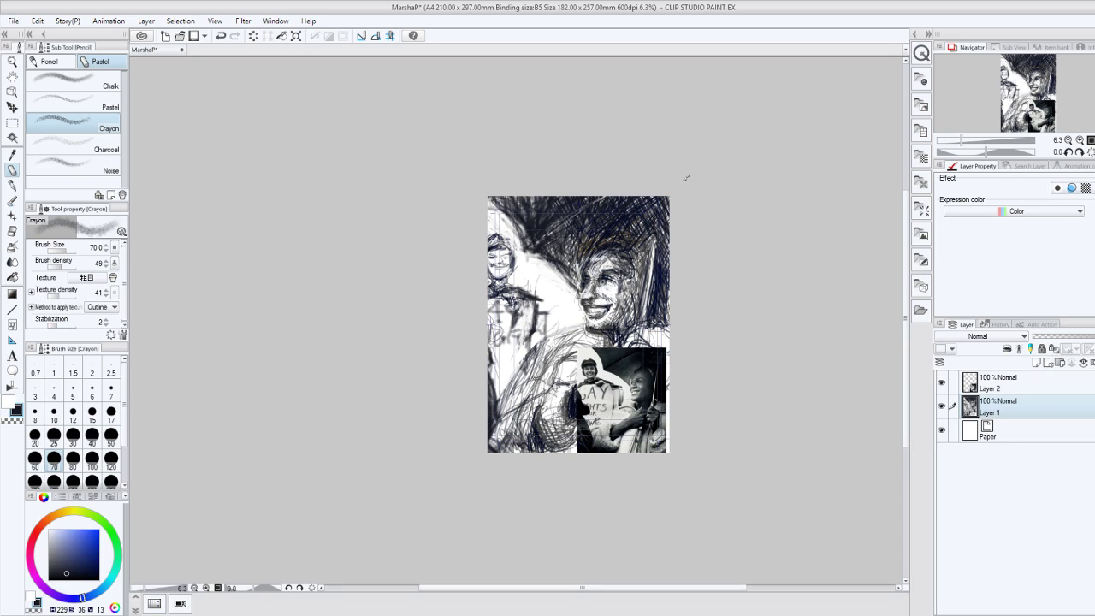
Touch up the umbrella's rim near the background figure and the shading at the drawing's lower left with the size 70 crayon.
{"action": "left_click_drag", "start_coordinate": [520, 242], "coordinate": [515, 247]}
{"action": "left_click_drag", "start_coordinate": [499, 447], "coordinate": [490, 405]}
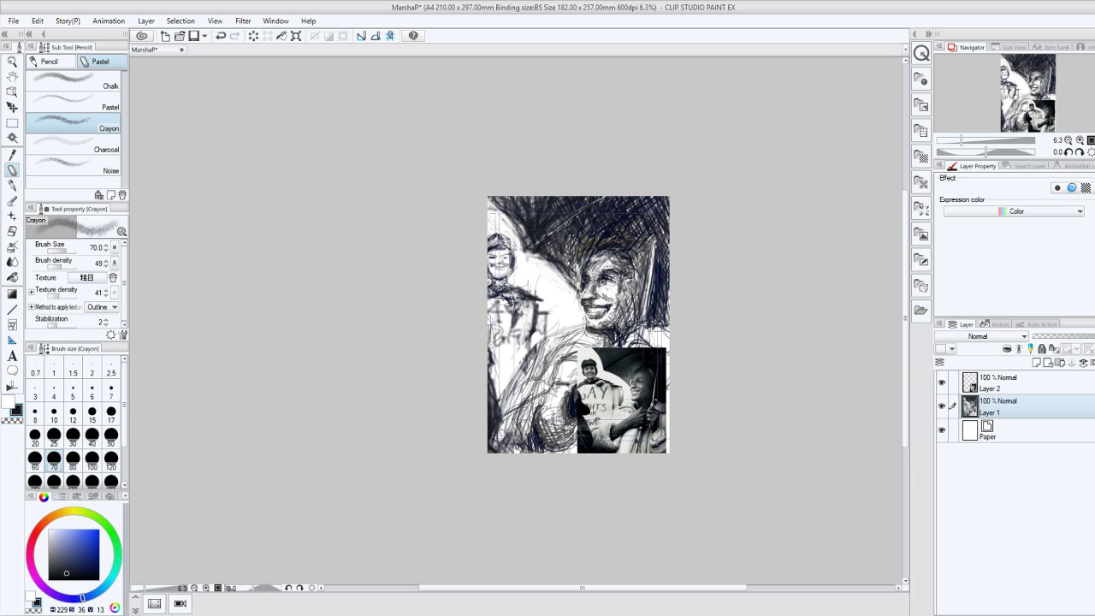
Shade the main figure's cheek, jaw and hairline with the size 70 crayon, and switch to transparent colour.
{"action": "left_click_drag", "start_coordinate": [638, 300], "coordinate": [611, 328]}
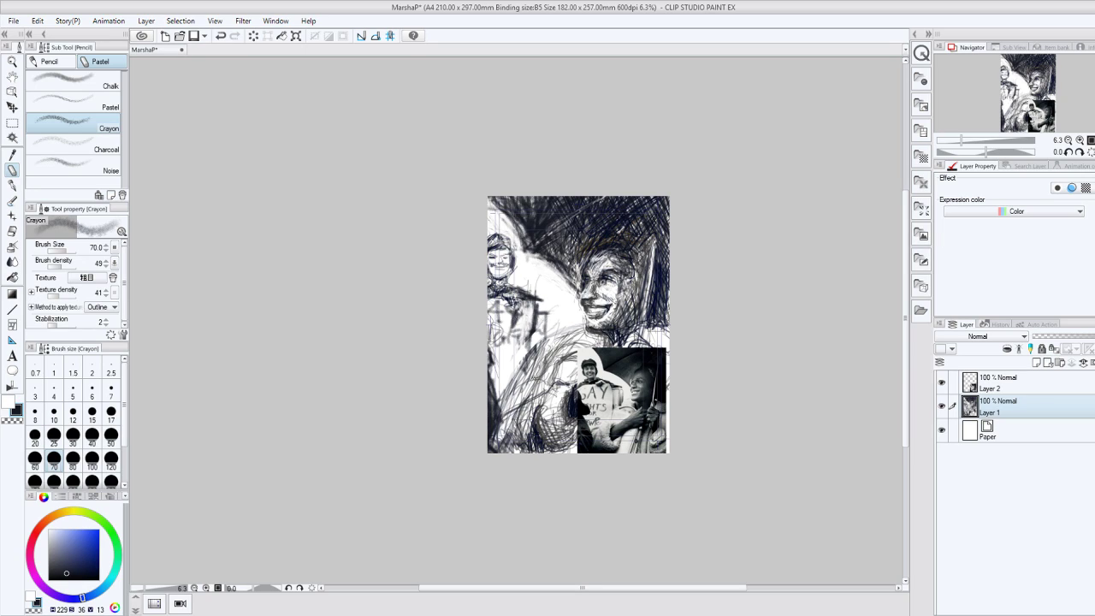
{"action": "left_click_drag", "start_coordinate": [577, 260], "coordinate": [631, 254]}
{"action": "left_click", "coordinate": [13, 420]}
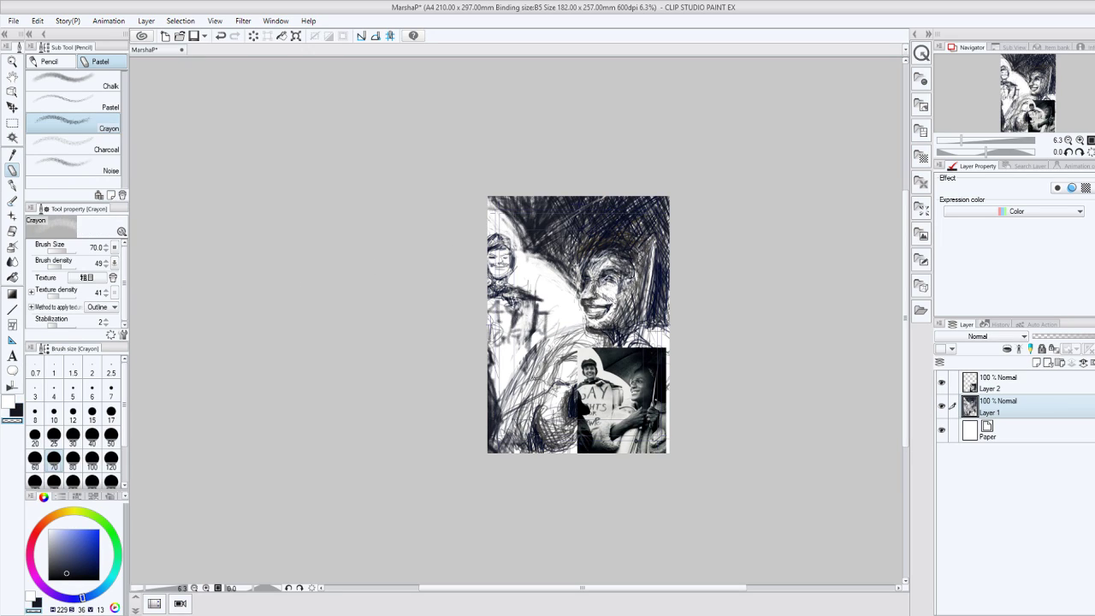
Touch up the main figure's eye area and darken the umbrella and background behind the head with the size 70 crayon.
{"action": "left_click_drag", "start_coordinate": [602, 277], "coordinate": [611, 282]}
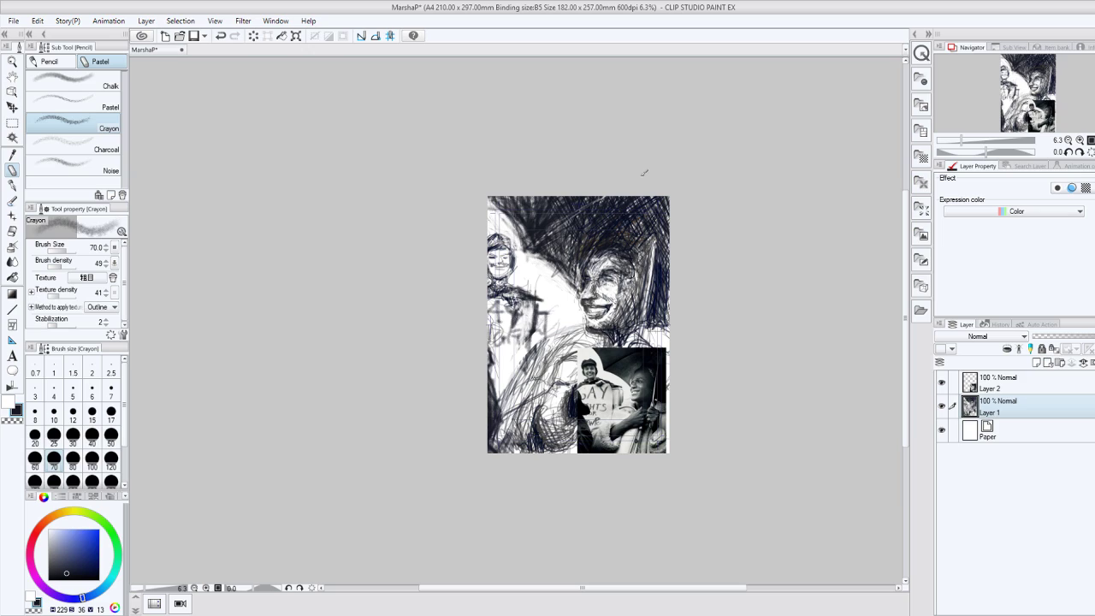
{"action": "left_click_drag", "start_coordinate": [662, 318], "coordinate": [652, 331]}
{"action": "left_click_drag", "start_coordinate": [656, 237], "coordinate": [643, 292]}
{"action": "left_click_drag", "start_coordinate": [644, 210], "coordinate": [629, 237]}
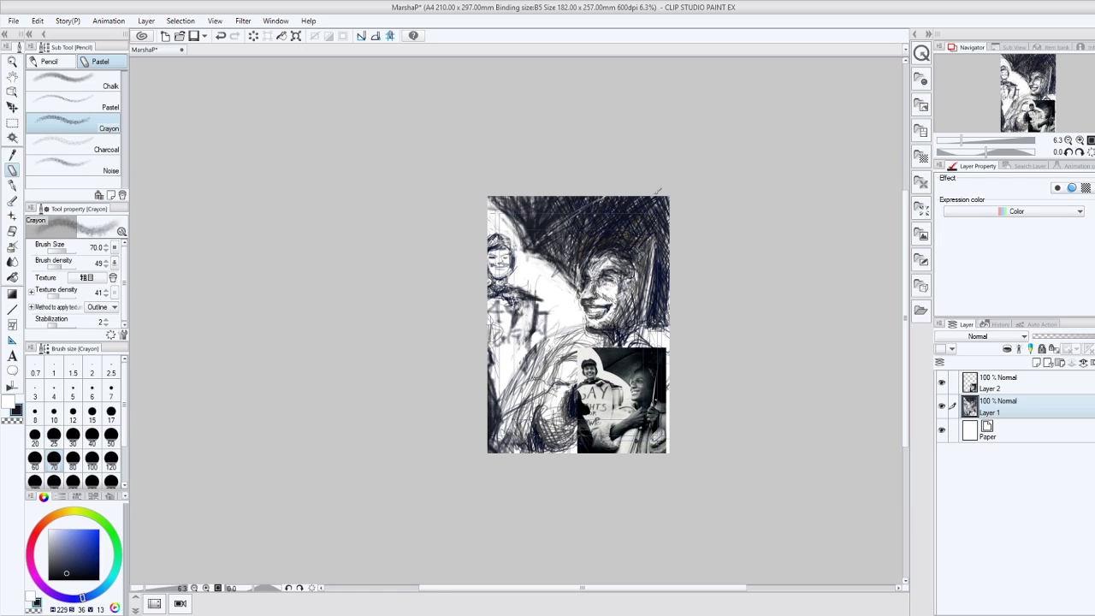
{"action": "left_click_drag", "start_coordinate": [669, 199], "coordinate": [657, 263]}
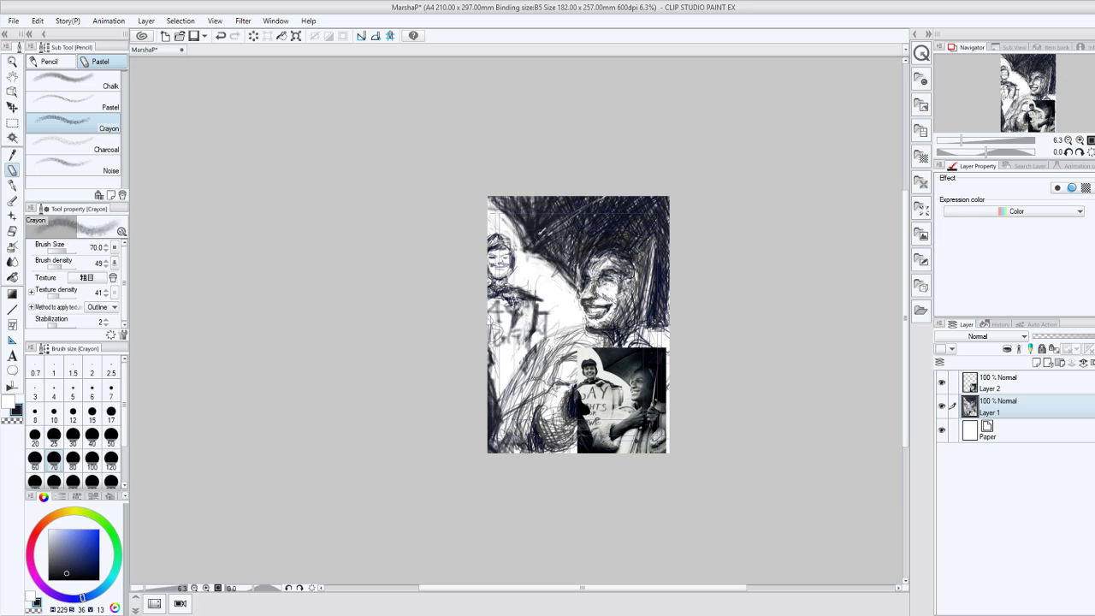
Strengthen the umbrella's rim, the background figure, the sign lettering and the main figure's smile with dark size 70 crayon strokes.
{"action": "left_click_drag", "start_coordinate": [511, 216], "coordinate": [524, 248]}
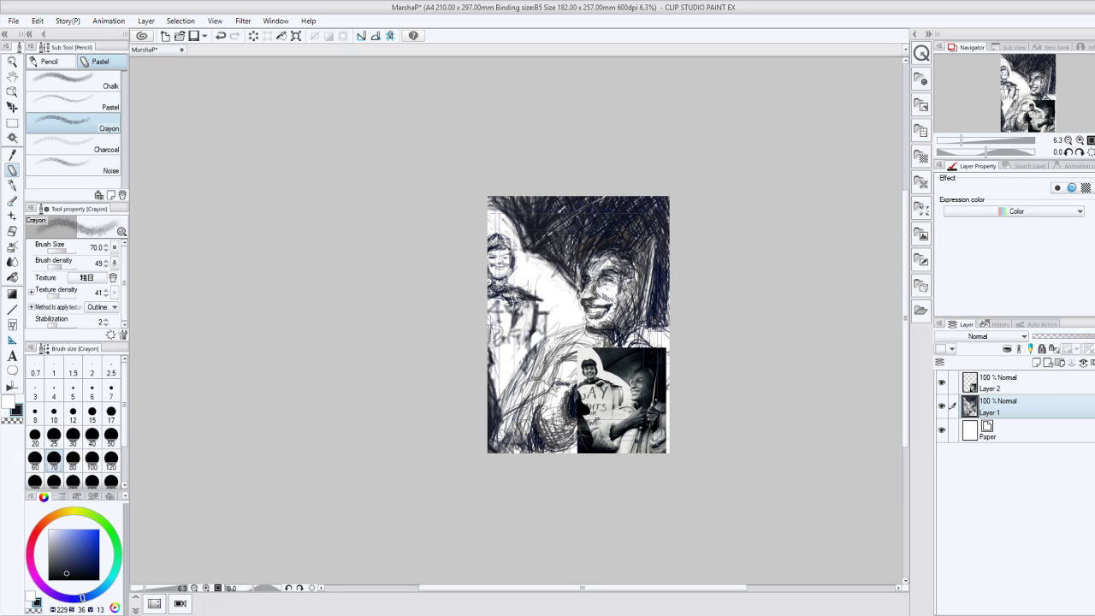
{"action": "left_click_drag", "start_coordinate": [524, 269], "coordinate": [558, 248]}
{"action": "left_click_drag", "start_coordinate": [590, 299], "coordinate": [612, 300]}
{"action": "mouse_move", "coordinate": [537, 310]}
{"action": "left_mouse_down"}
{"action": "mouse_move", "coordinate": [555, 309]}
{"action": "mouse_move", "coordinate": [548, 334]}
{"action": "mouse_move", "coordinate": [534, 332]}
{"action": "left_mouse_up"}
{"action": "left_click_drag", "start_coordinate": [510, 267], "coordinate": [517, 286]}
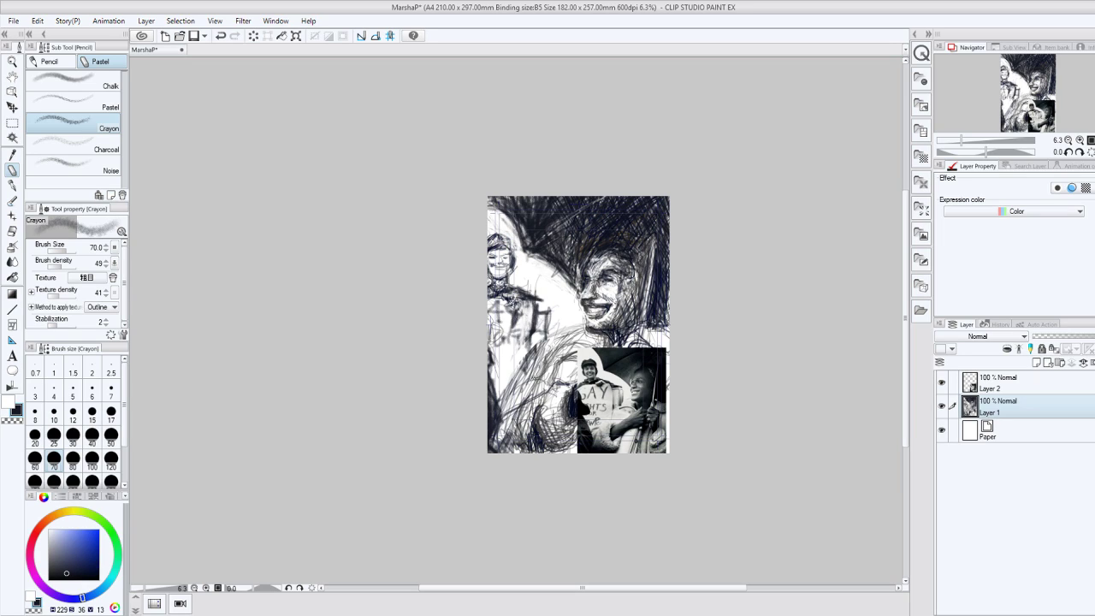
{"action": "mouse_move", "coordinate": [510, 236]}
{"action": "left_mouse_down"}
{"action": "mouse_move", "coordinate": [490, 264]}
{"action": "mouse_move", "coordinate": [487, 240]}
{"action": "left_mouse_up"}
Move the reference photo on Layer 2 over the drawing's upper-left corner and return to the crayon on Layer 1.
{"action": "left_click", "coordinate": [999, 390]}
{"action": "left_click", "coordinate": [12, 107]}
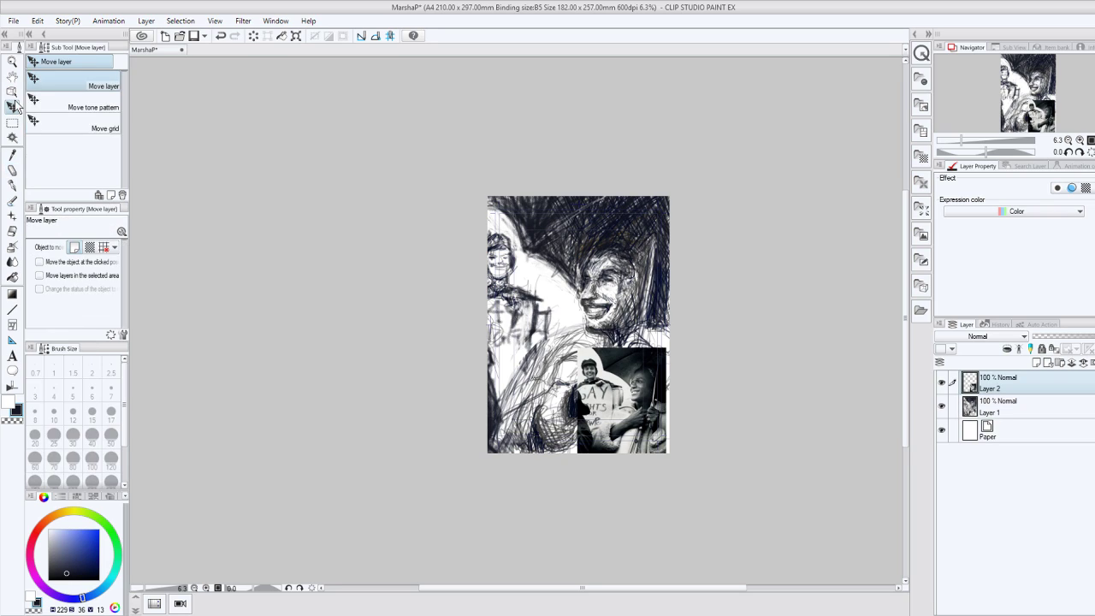
{"action": "left_click_drag", "start_coordinate": [623, 372], "coordinate": [521, 211]}
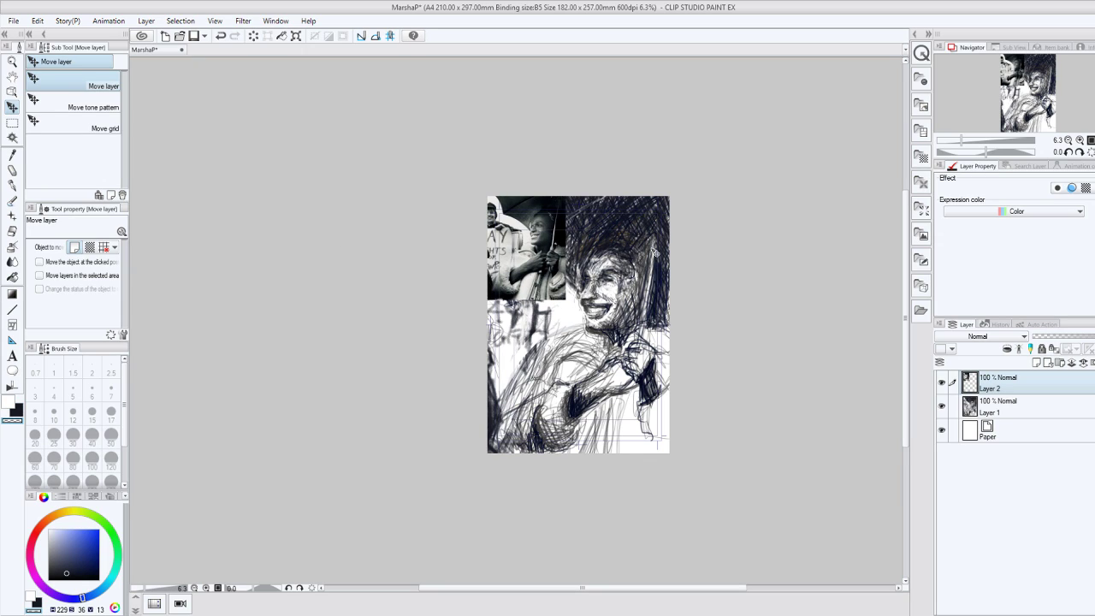
{"action": "left_click", "coordinate": [992, 405]}
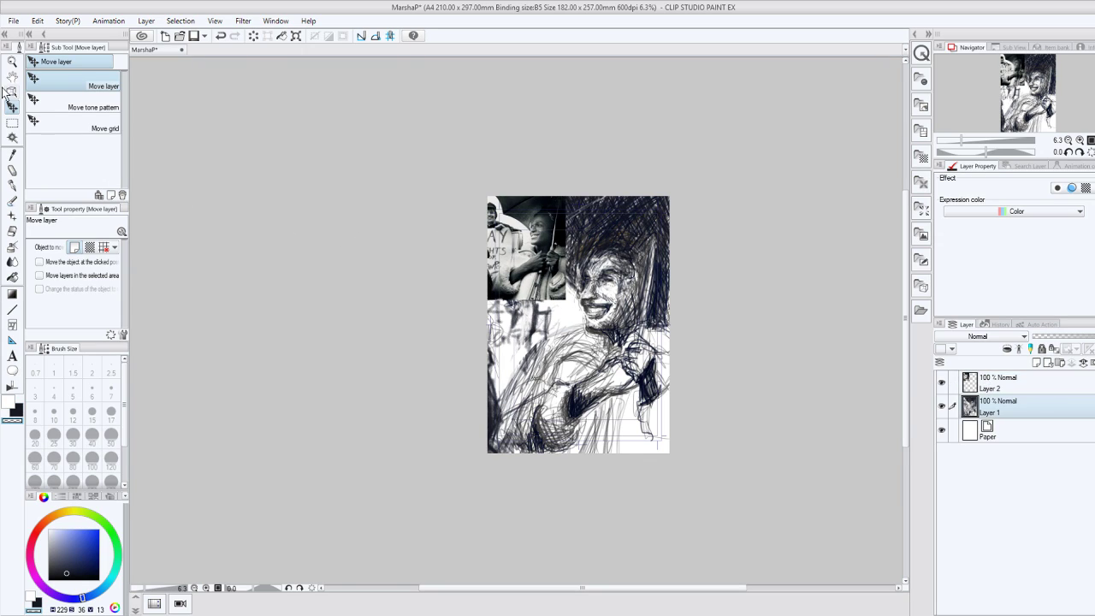
{"action": "left_click", "coordinate": [12, 170]}
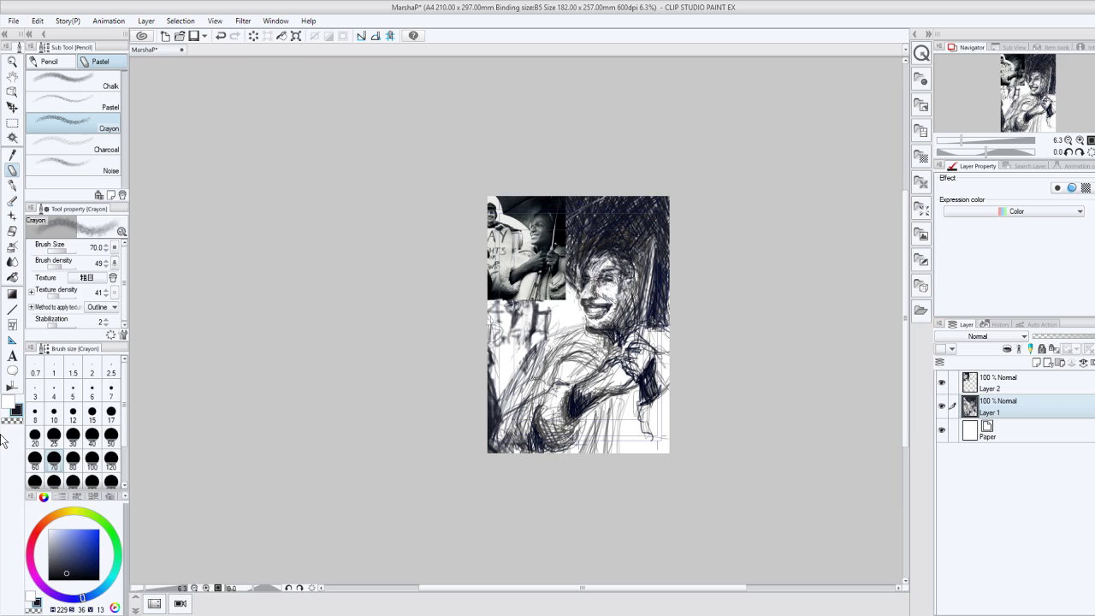
Brighten the main figure's forehead and cheek with white size 70 crayon and restate the mouth in dark blue.
{"action": "left_click_drag", "start_coordinate": [587, 274], "coordinate": [604, 255]}
{"action": "left_click", "coordinate": [8, 401]}
{"action": "left_click_drag", "start_coordinate": [597, 270], "coordinate": [615, 258]}
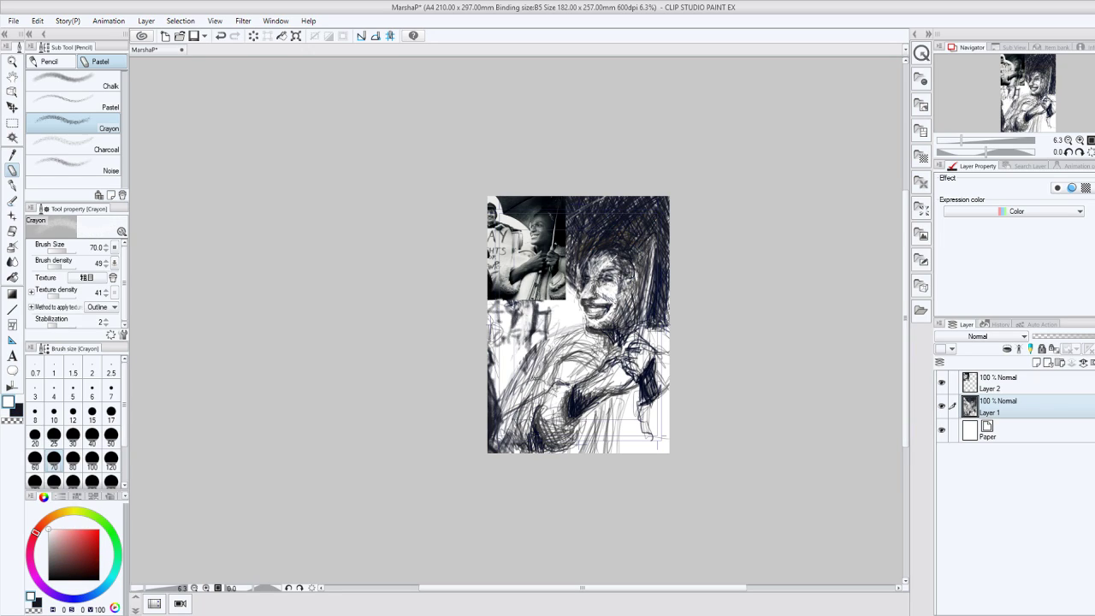
{"action": "left_click_drag", "start_coordinate": [586, 271], "coordinate": [620, 256]}
{"action": "left_click_drag", "start_coordinate": [607, 313], "coordinate": [619, 304]}
{"action": "left_click", "coordinate": [16, 411]}
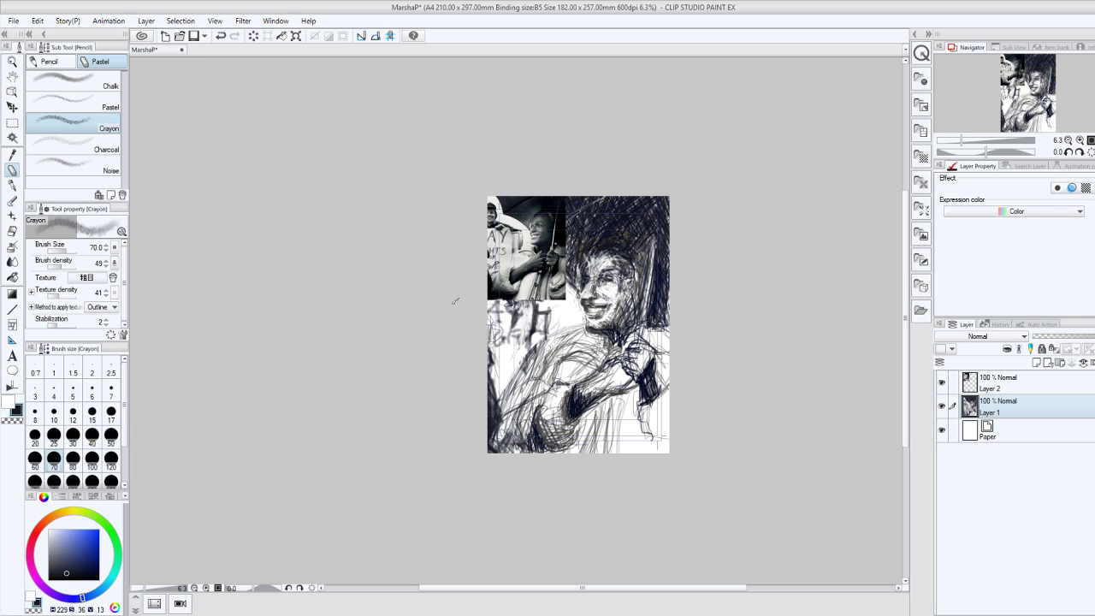
{"action": "mouse_move", "coordinate": [594, 304]}
{"action": "left_mouse_down"}
{"action": "mouse_move", "coordinate": [618, 297]}
{"action": "mouse_move", "coordinate": [612, 305]}
{"action": "left_mouse_up"}
Hatch the main figure's sleeves and draw long vertical folds down the front of the clothing in dark crayon.
{"action": "mouse_move", "coordinate": [639, 409]}
{"action": "left_mouse_down"}
{"action": "mouse_move", "coordinate": [661, 445]}
{"action": "mouse_move", "coordinate": [663, 421]}
{"action": "mouse_move", "coordinate": [633, 394]}
{"action": "left_mouse_up"}
{"action": "left_click_drag", "start_coordinate": [556, 397], "coordinate": [561, 393]}
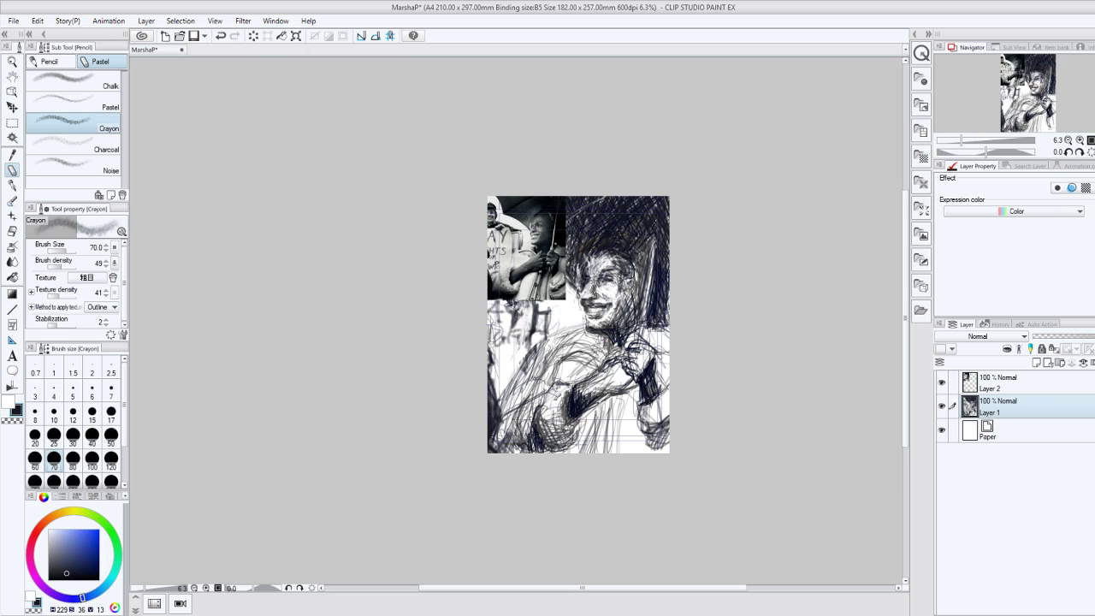
{"action": "mouse_move", "coordinate": [544, 447]}
{"action": "left_mouse_down"}
{"action": "mouse_move", "coordinate": [584, 420]}
{"action": "mouse_move", "coordinate": [582, 438]}
{"action": "left_mouse_up"}
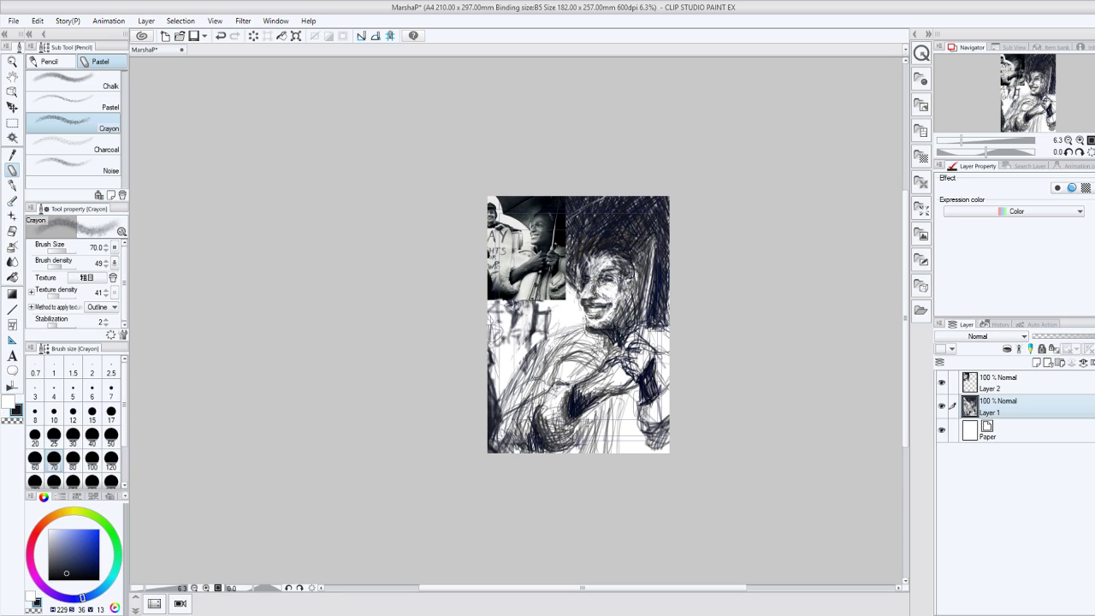
{"action": "left_click_drag", "start_coordinate": [605, 388], "coordinate": [597, 451]}
{"action": "mouse_move", "coordinate": [625, 385]}
{"action": "left_mouse_down"}
{"action": "mouse_move", "coordinate": [622, 451]}
{"action": "mouse_move", "coordinate": [633, 452]}
{"action": "left_mouse_up"}
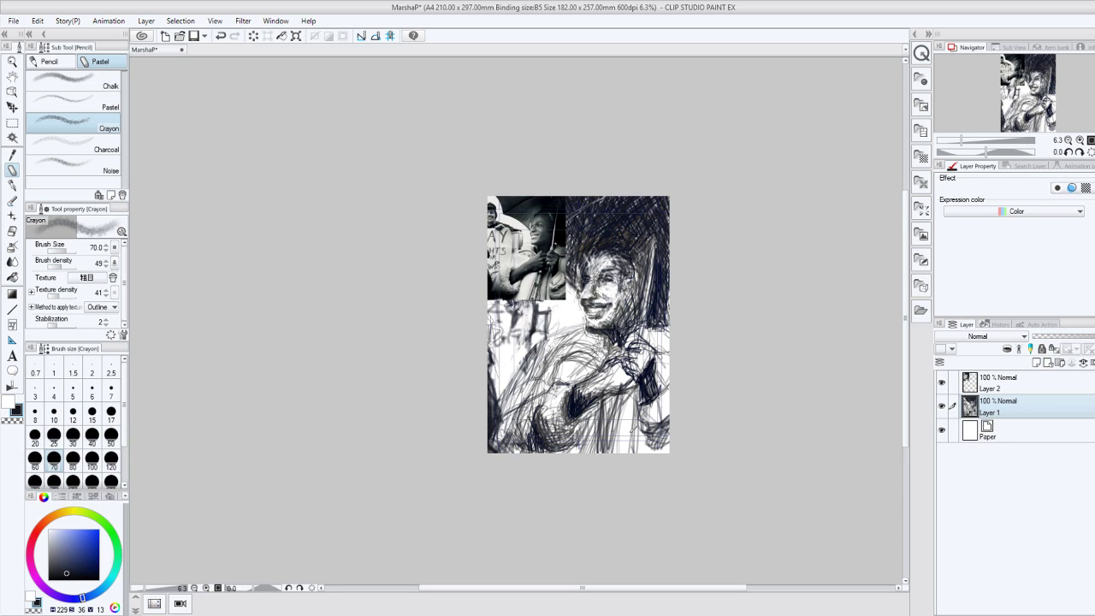
{"action": "left_click_drag", "start_coordinate": [634, 407], "coordinate": [632, 445]}
{"action": "left_click_drag", "start_coordinate": [609, 387], "coordinate": [601, 451]}
{"action": "left_click_drag", "start_coordinate": [631, 386], "coordinate": [627, 451]}
Deepen the dark hatching around the main figure's hair, the umbrella pole and the drawing's upper-right corner.
{"action": "left_click_drag", "start_coordinate": [637, 252], "coordinate": [637, 286]}
{"action": "left_click_drag", "start_coordinate": [637, 222], "coordinate": [650, 267]}
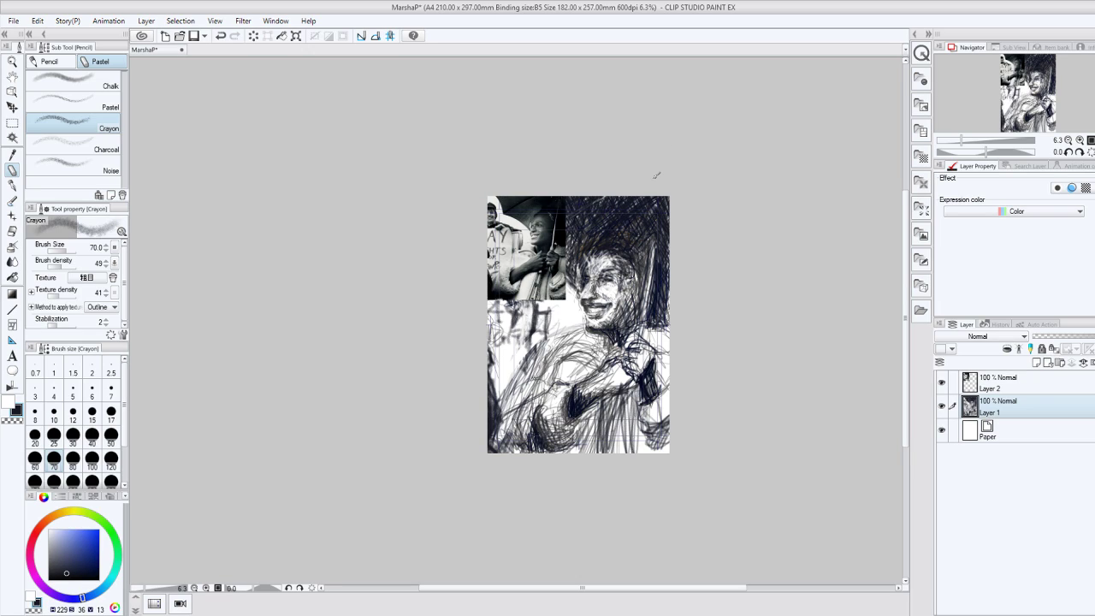
{"action": "left_click_drag", "start_coordinate": [666, 198], "coordinate": [666, 214]}
{"action": "left_click_drag", "start_coordinate": [588, 255], "coordinate": [581, 267]}
{"action": "left_click_drag", "start_coordinate": [631, 229], "coordinate": [625, 236]}
{"action": "mouse_move", "coordinate": [645, 253]}
{"action": "left_mouse_down"}
{"action": "mouse_move", "coordinate": [639, 335]}
{"action": "mouse_move", "coordinate": [643, 296]}
{"action": "left_mouse_up"}
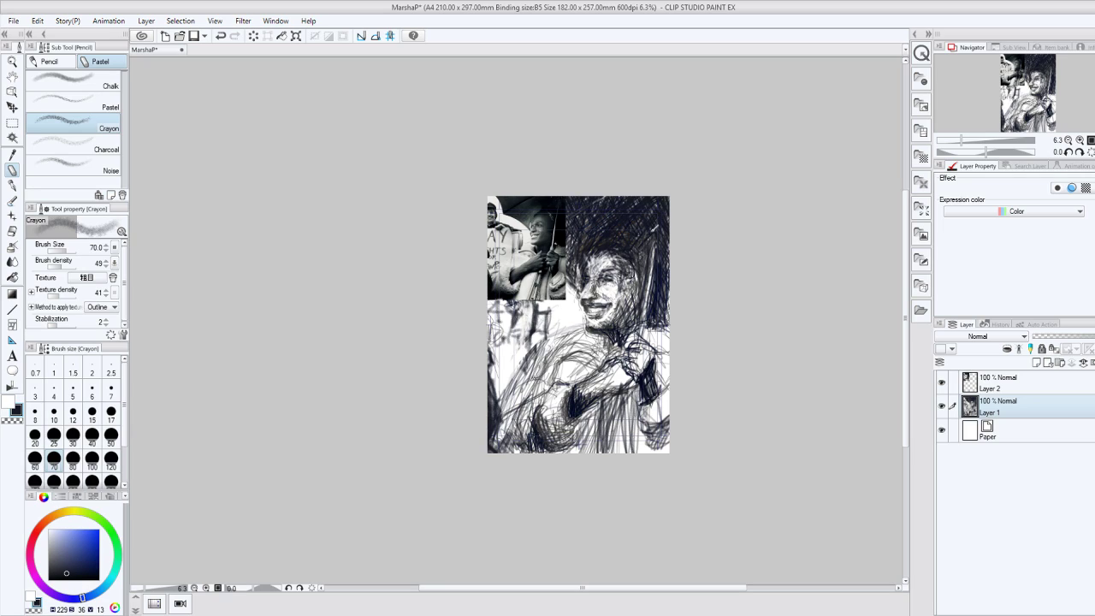
{"action": "left_click_drag", "start_coordinate": [653, 228], "coordinate": [640, 267]}
Lighten the hatching on the main figure's upper sleeve with the size 70 crayon in transparent colour.
{"action": "left_click", "coordinate": [9, 420]}
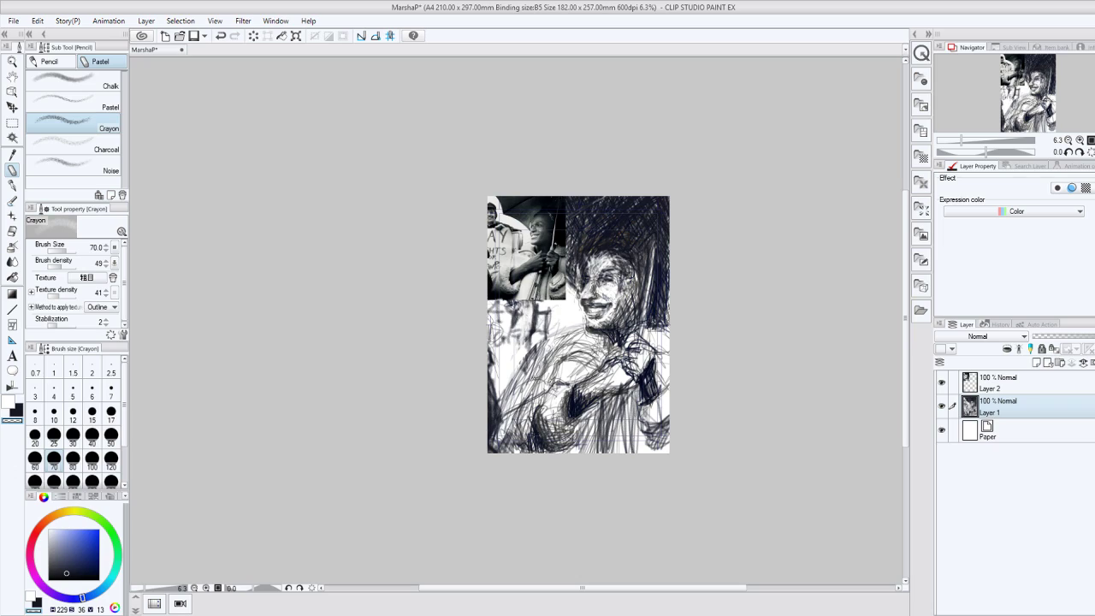
{"action": "mouse_move", "coordinate": [552, 377]}
{"action": "left_mouse_down"}
{"action": "mouse_move", "coordinate": [582, 349]}
{"action": "mouse_move", "coordinate": [554, 379]}
{"action": "left_mouse_up"}
{"action": "mouse_move", "coordinate": [560, 355]}
{"action": "left_mouse_down"}
{"action": "mouse_move", "coordinate": [540, 394]}
{"action": "mouse_move", "coordinate": [534, 377]}
{"action": "left_mouse_up"}
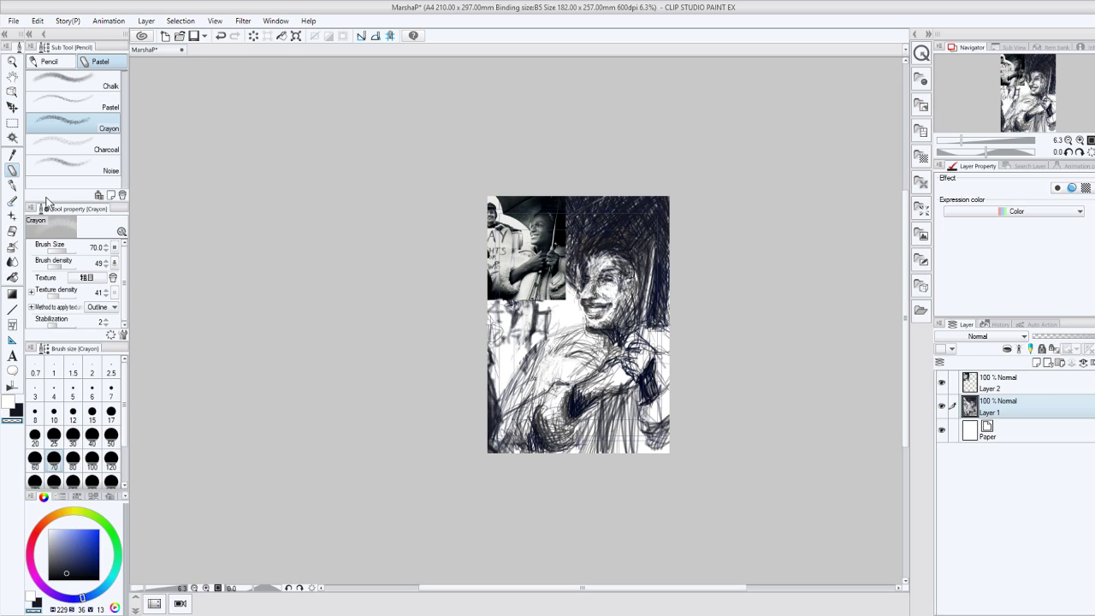
Rebuild the shading of the main figure's shoulder and upper sleeve with long dark crayon strokes down to the outer edge.
{"action": "key", "text": "c"}
{"action": "left_click_drag", "start_coordinate": [545, 359], "coordinate": [532, 397]}
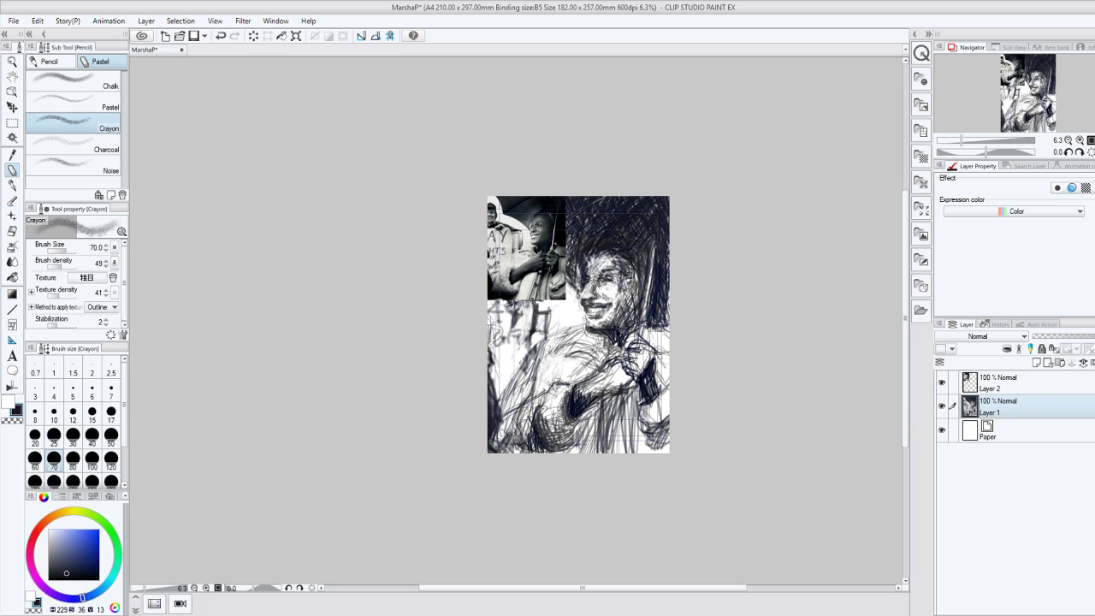
{"action": "mouse_move", "coordinate": [551, 356]}
{"action": "left_mouse_down"}
{"action": "mouse_move", "coordinate": [604, 346]}
{"action": "mouse_move", "coordinate": [606, 358]}
{"action": "mouse_move", "coordinate": [562, 347]}
{"action": "left_mouse_up"}
{"action": "left_click_drag", "start_coordinate": [561, 345], "coordinate": [532, 390]}
{"action": "left_click_drag", "start_coordinate": [554, 340], "coordinate": [529, 397]}
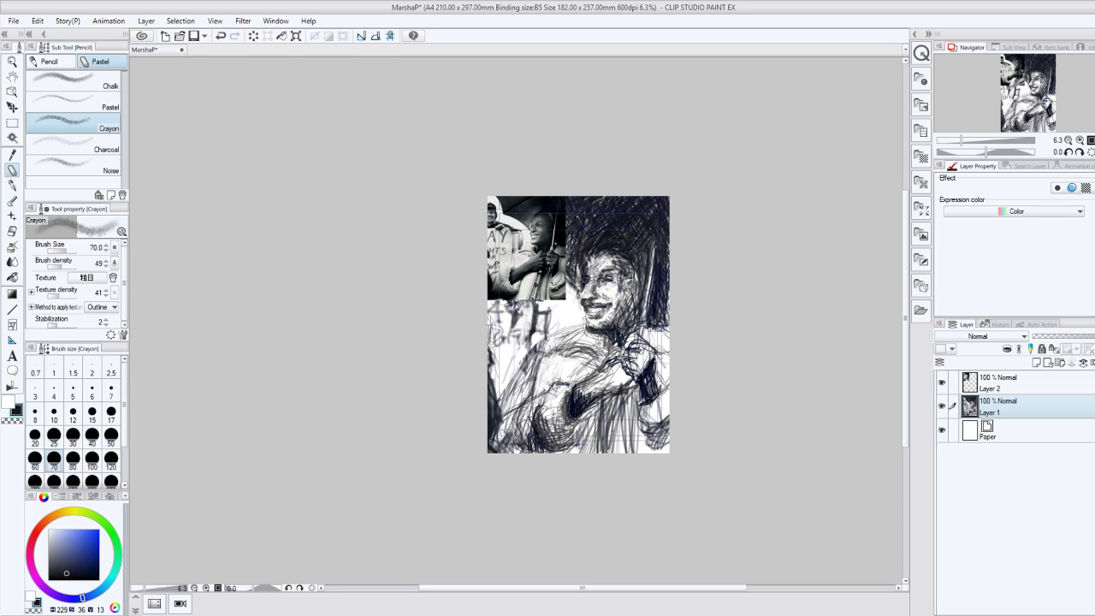
{"action": "left_click_drag", "start_coordinate": [550, 341], "coordinate": [535, 391]}
{"action": "mouse_move", "coordinate": [538, 343]}
{"action": "left_mouse_down"}
{"action": "mouse_move", "coordinate": [506, 452]}
{"action": "mouse_move", "coordinate": [512, 409]}
{"action": "left_mouse_up"}
{"action": "mouse_move", "coordinate": [510, 412]}
{"action": "left_mouse_down"}
{"action": "mouse_move", "coordinate": [502, 428]}
{"action": "mouse_move", "coordinate": [494, 413]}
{"action": "left_mouse_up"}
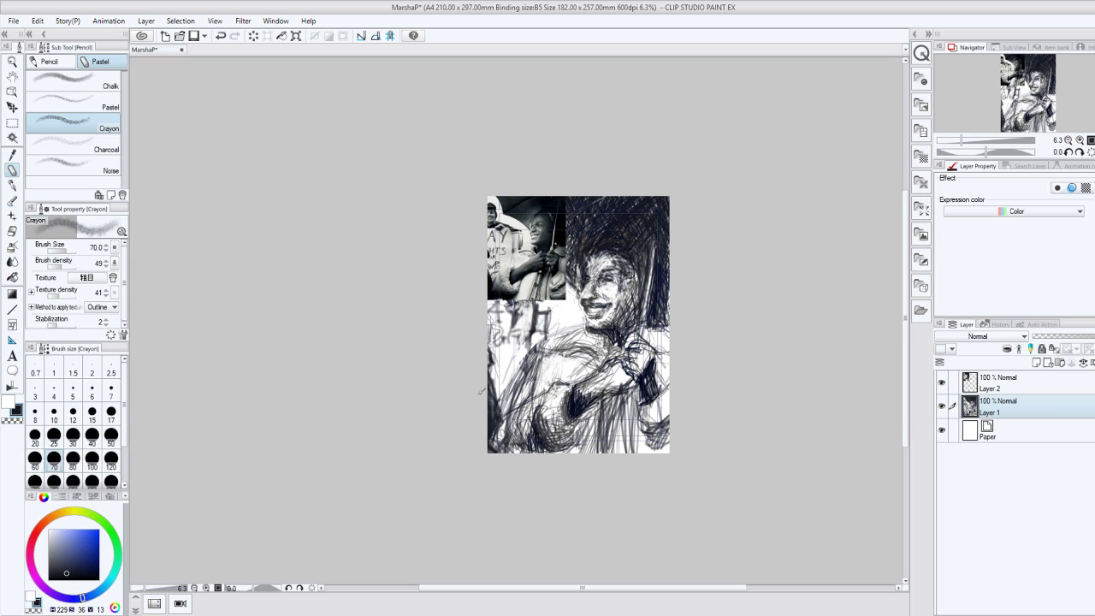
Take back stray strokes beside the main figure's sleeve and clean its outer edge with the crayon in transparent colour.
{"action": "key", "text": "ctrl+z"}
{"action": "key", "text": "ctrl+z"}
{"action": "key", "text": "ctrl+z"}
{"action": "key", "text": "ctrl+z"}
{"action": "key", "text": "ctrl+z"}
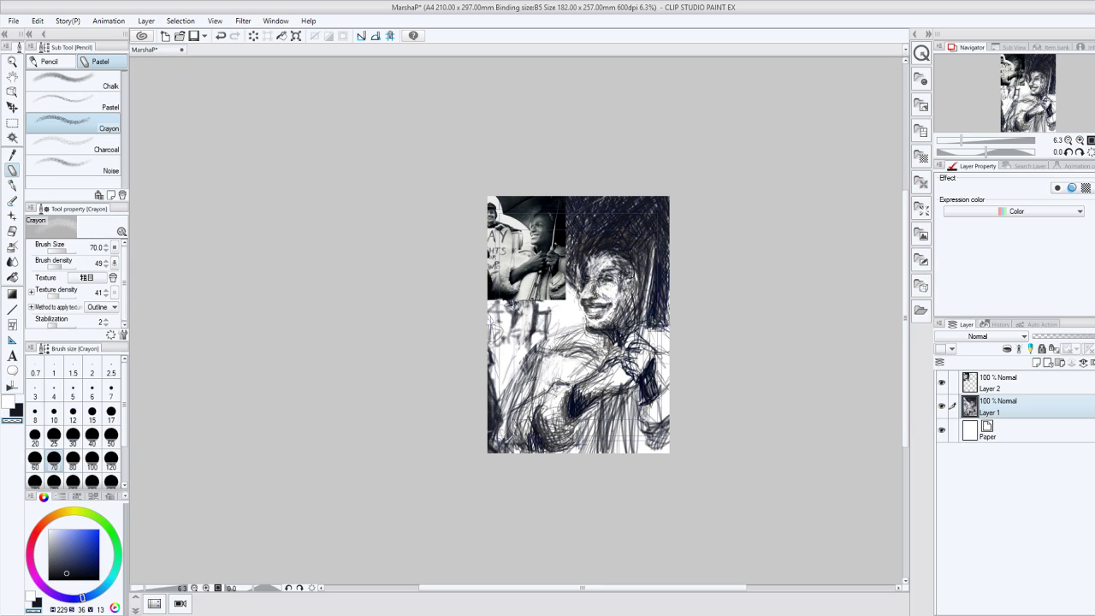
{"action": "key", "text": "ctrl+z"}
{"action": "key", "text": "ctrl+z"}
{"action": "key", "text": "ctrl+z"}
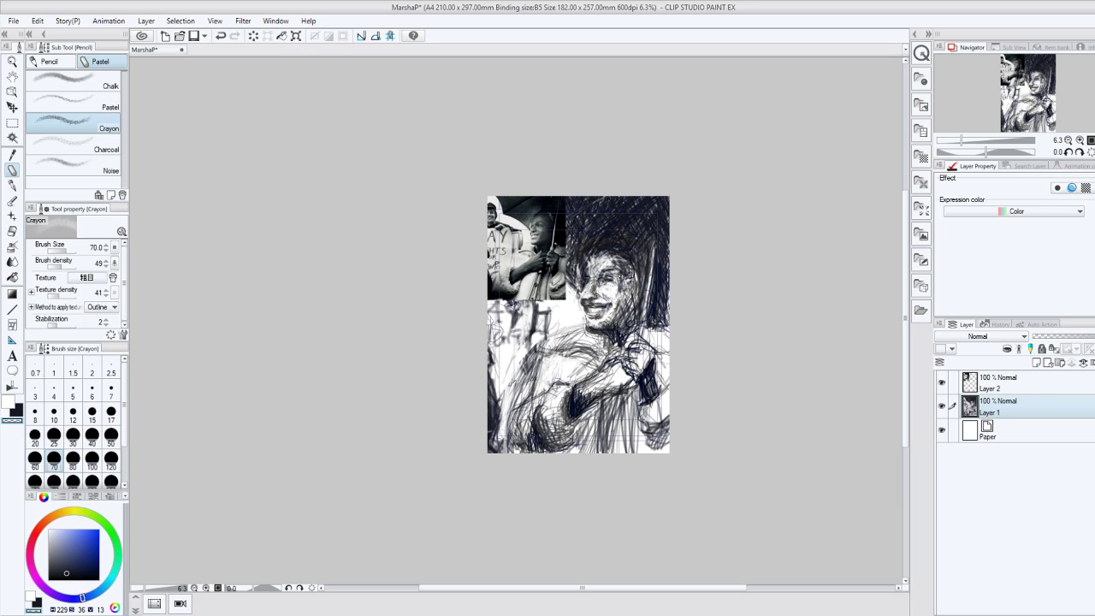
{"action": "left_click_drag", "start_coordinate": [511, 403], "coordinate": [504, 409]}
{"action": "key", "text": "ctrl+z"}
Lighten the main figure's forehead, cheek and mouth in transparent colour, and darken the face's edges and neck with dark crayon.
{"action": "left_click_drag", "start_coordinate": [585, 263], "coordinate": [621, 272]}
{"action": "mouse_move", "coordinate": [591, 259]}
{"action": "left_mouse_down"}
{"action": "mouse_move", "coordinate": [585, 277]}
{"action": "mouse_move", "coordinate": [607, 301]}
{"action": "left_mouse_up"}
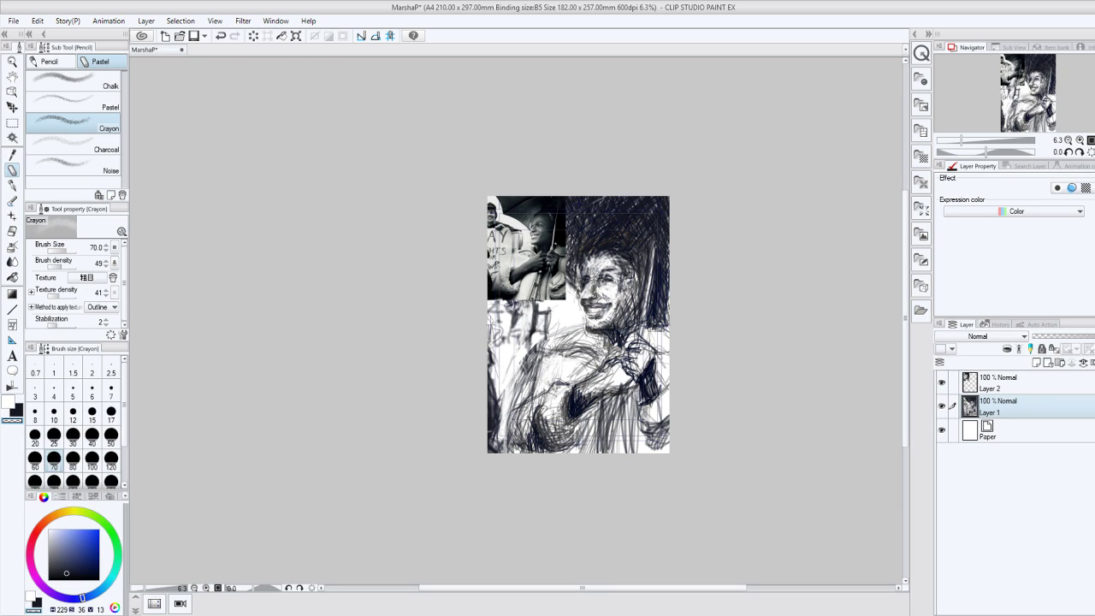
{"action": "mouse_move", "coordinate": [595, 307]}
{"action": "left_mouse_down"}
{"action": "mouse_move", "coordinate": [611, 301]}
{"action": "mouse_move", "coordinate": [591, 296]}
{"action": "left_mouse_up"}
{"action": "key", "text": "x"}
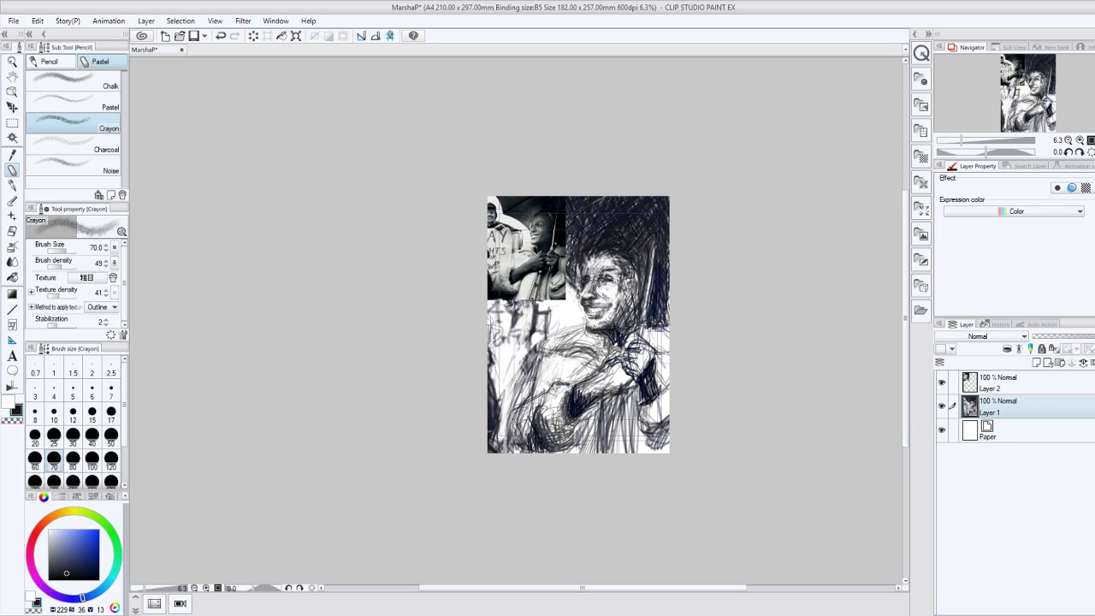
{"action": "left_click_drag", "start_coordinate": [588, 271], "coordinate": [581, 296]}
{"action": "left_click_drag", "start_coordinate": [642, 261], "coordinate": [613, 341]}
{"action": "mouse_move", "coordinate": [631, 319]}
{"action": "left_mouse_down"}
{"action": "mouse_move", "coordinate": [650, 311]}
{"action": "mouse_move", "coordinate": [646, 291]}
{"action": "left_mouse_up"}
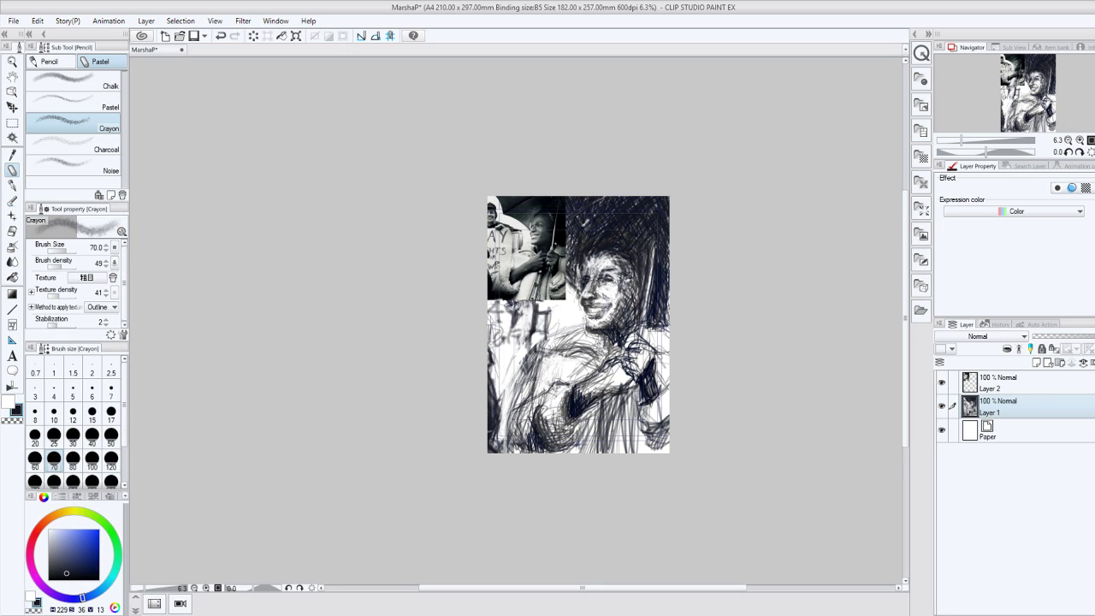
Hatch the lower part of the main figure's sleeve and its outer edge up to the shoulder in dark size 70 crayon.
{"action": "mouse_move", "coordinate": [555, 418]}
{"action": "left_mouse_down"}
{"action": "mouse_move", "coordinate": [535, 450]}
{"action": "mouse_move", "coordinate": [500, 452]}
{"action": "left_mouse_up"}
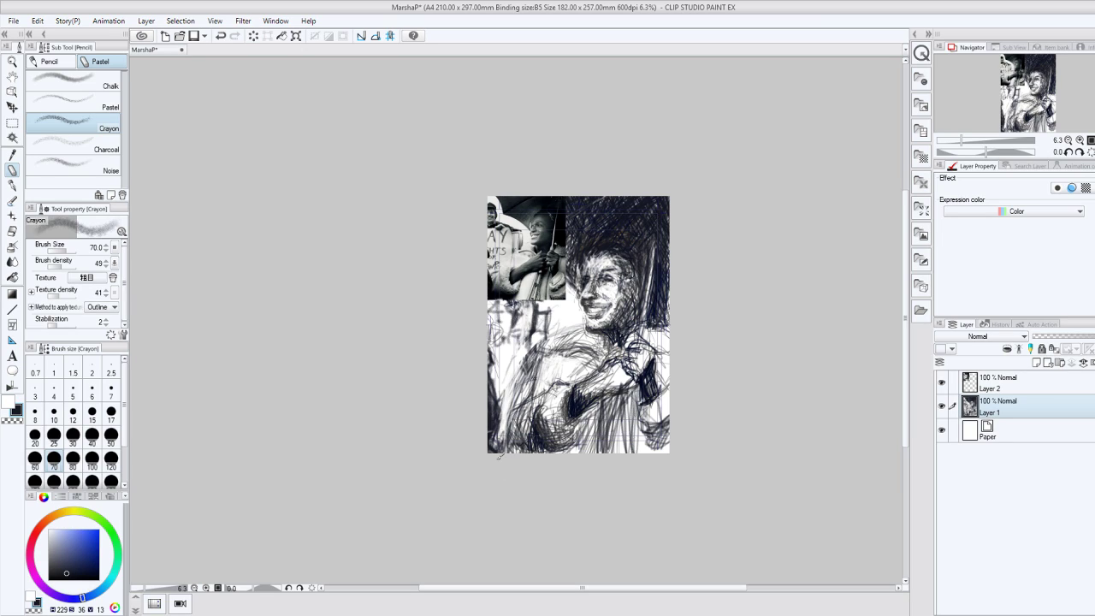
{"action": "mouse_move", "coordinate": [500, 456]}
{"action": "left_mouse_down"}
{"action": "mouse_move", "coordinate": [539, 377]}
{"action": "mouse_move", "coordinate": [514, 435]}
{"action": "mouse_move", "coordinate": [517, 419]}
{"action": "mouse_move", "coordinate": [532, 444]}
{"action": "left_mouse_up"}
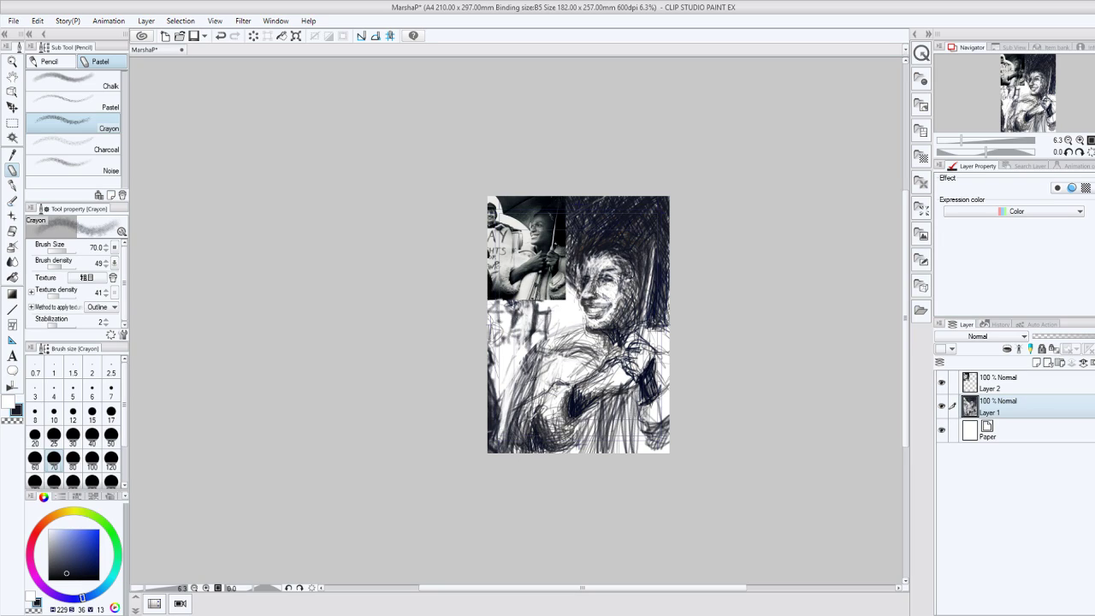
{"action": "left_click_drag", "start_coordinate": [505, 436], "coordinate": [545, 345]}
Trim the sleeve's outer edge from the shoulder downward in transparent colour, trying crayon size 3 and using size 25.
{"action": "left_click", "coordinate": [39, 383]}
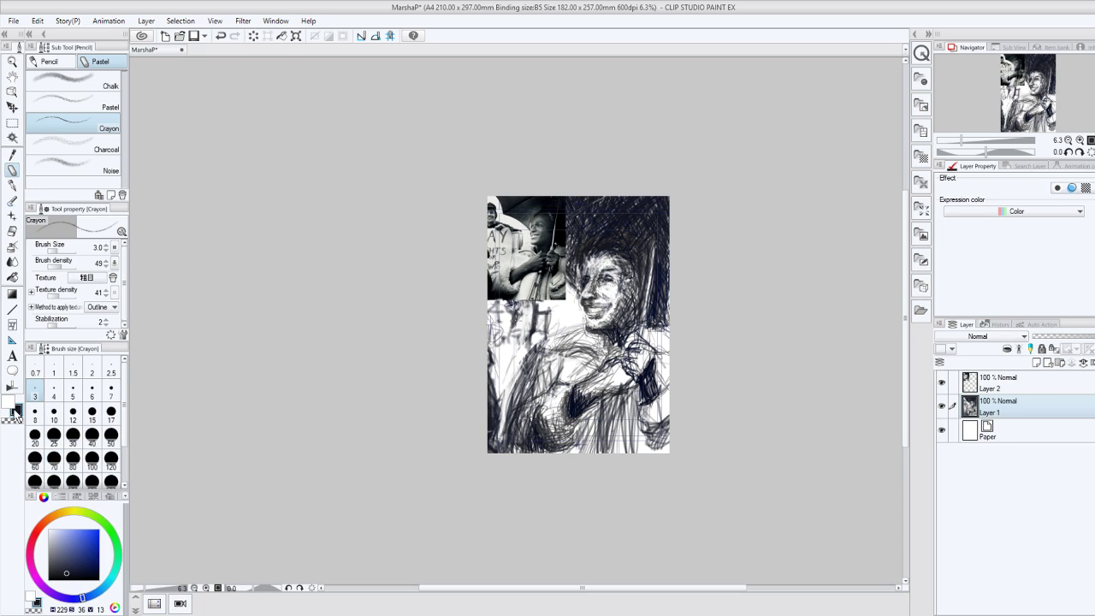
{"action": "left_click", "coordinate": [16, 410]}
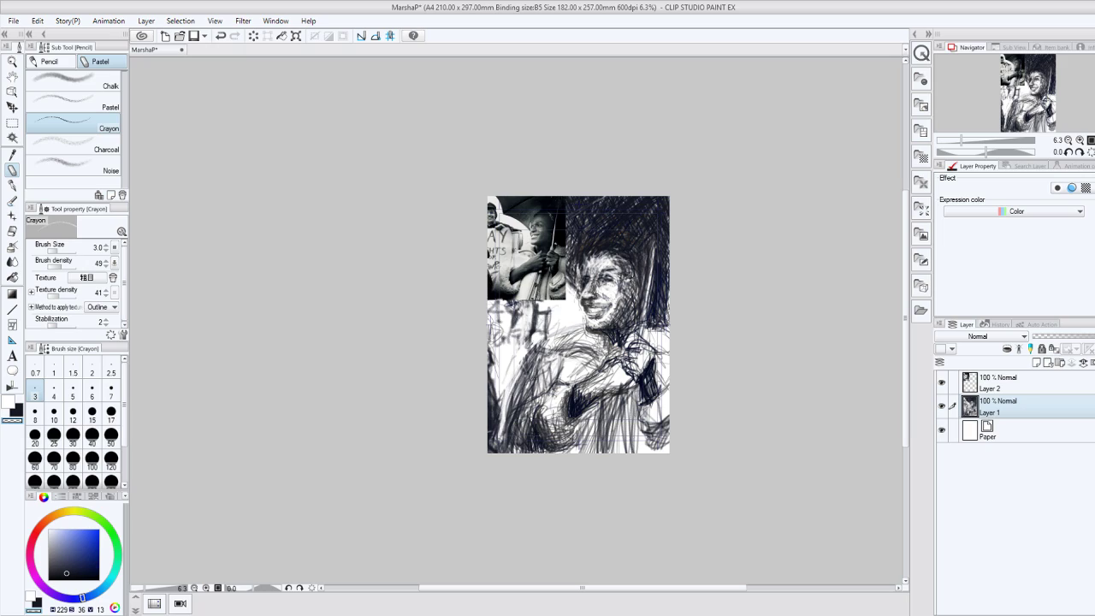
{"action": "left_click_drag", "start_coordinate": [540, 338], "coordinate": [533, 345]}
{"action": "left_click", "coordinate": [54, 438]}
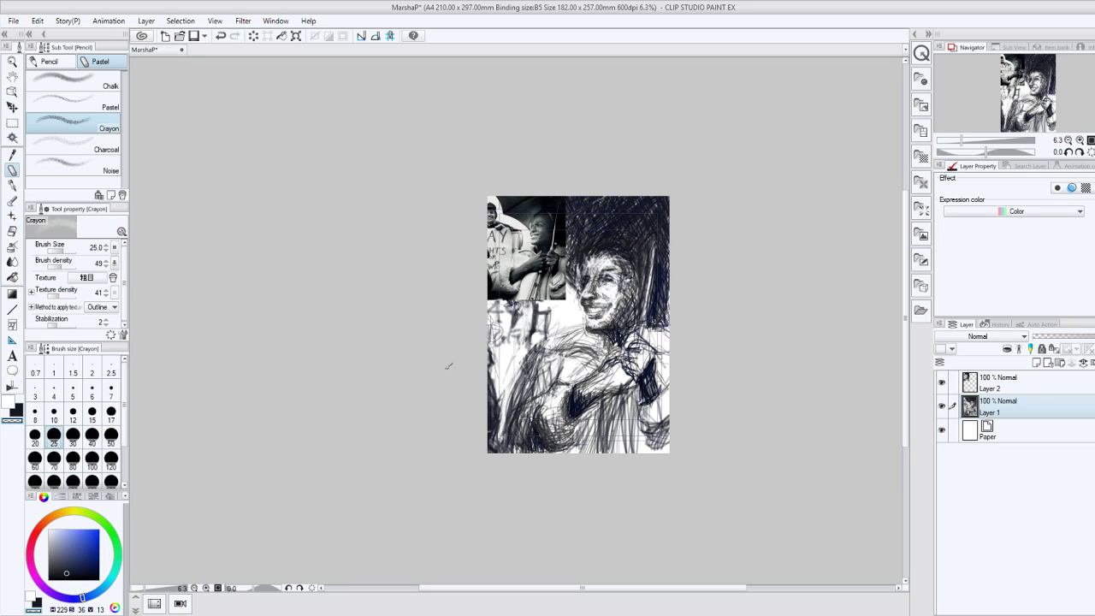
{"action": "left_click_drag", "start_coordinate": [532, 354], "coordinate": [497, 448]}
{"action": "mouse_move", "coordinate": [512, 383]}
{"action": "left_mouse_down"}
{"action": "mouse_move", "coordinate": [500, 452]}
{"action": "mouse_move", "coordinate": [506, 392]}
{"action": "mouse_move", "coordinate": [504, 412]}
{"action": "left_mouse_up"}
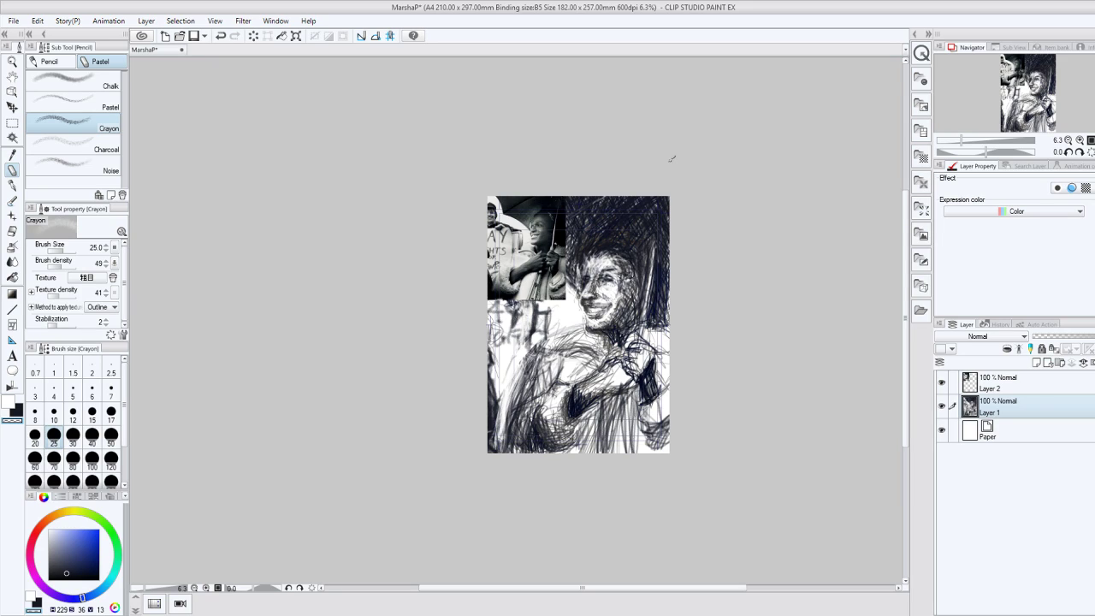
Darken the main figure's eyes, nose shadow and mouth in dark size 25 crayon, and lighten the upper lip in transparent colour.
{"action": "scroll", "coordinate": [671, 159], "scroll_direction": "up", "scroll_amount": 4}
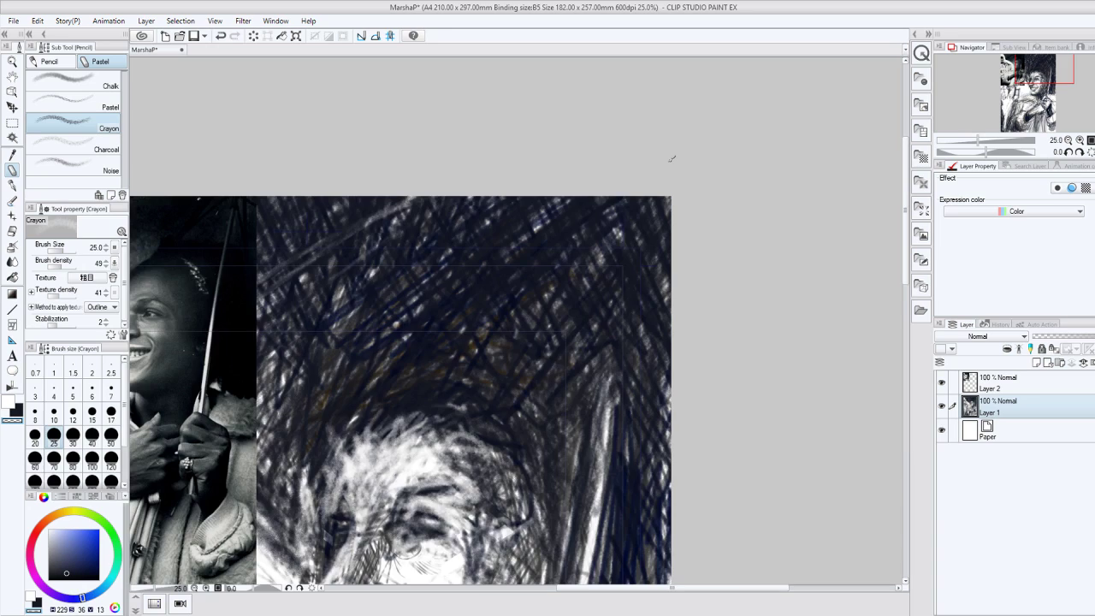
{"action": "scroll", "coordinate": [708, 494], "scroll_direction": "down", "scroll_amount": 3}
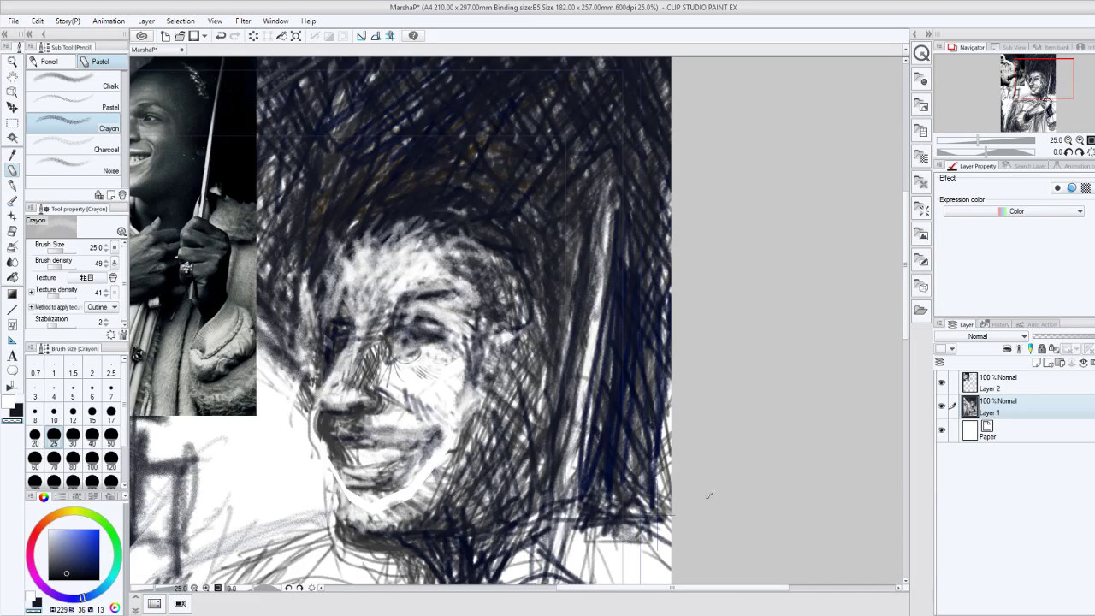
{"action": "left_click_drag", "start_coordinate": [766, 588], "coordinate": [740, 591]}
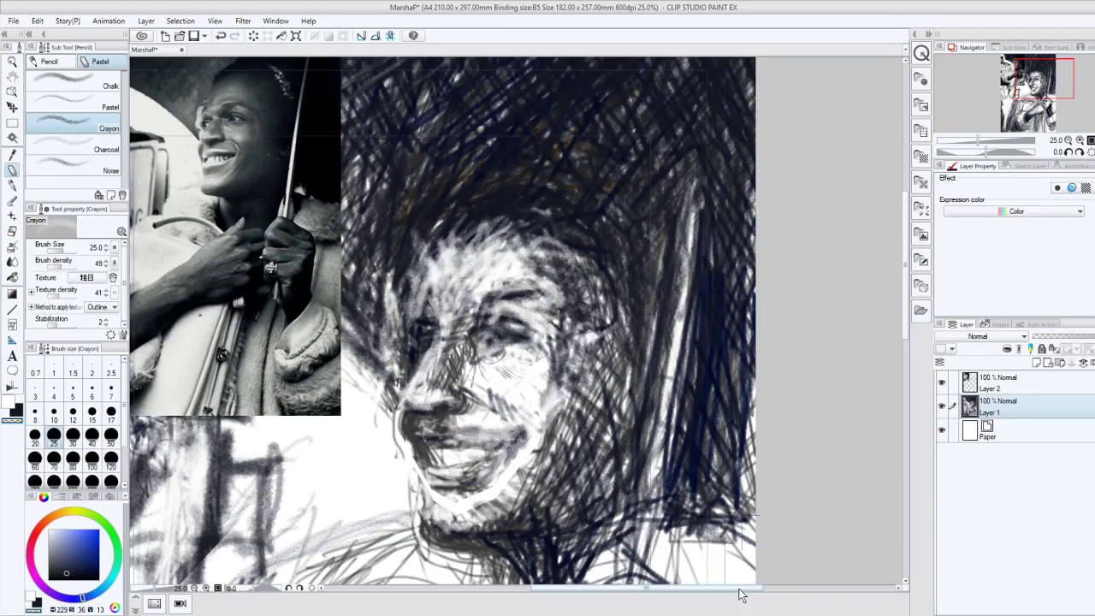
{"action": "scroll", "coordinate": [741, 595], "scroll_direction": "left", "scroll_amount": 1}
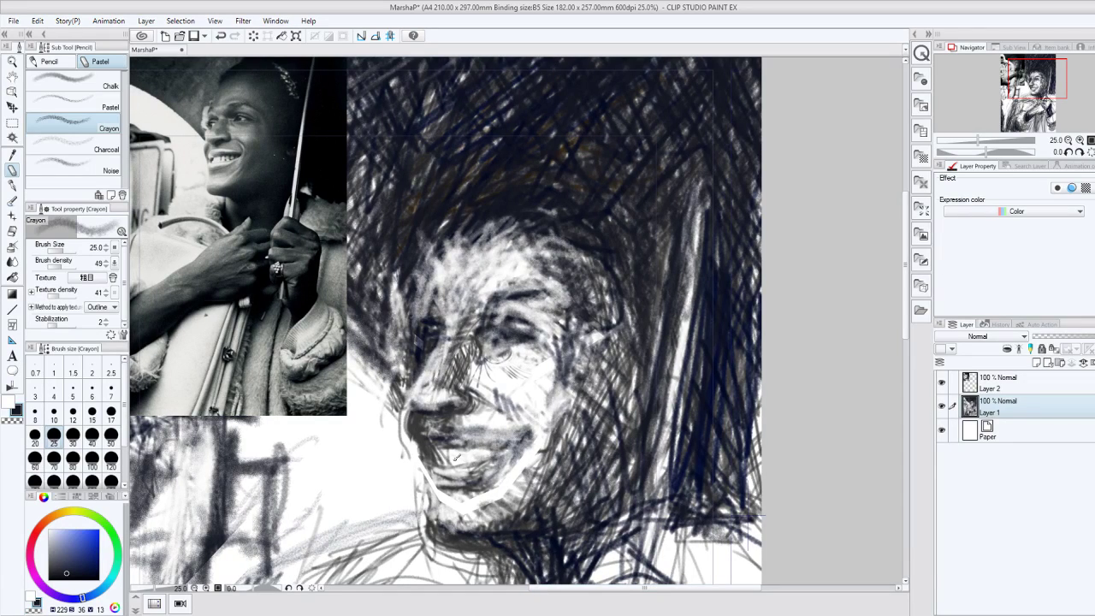
{"action": "mouse_move", "coordinate": [456, 460]}
{"action": "left_mouse_down"}
{"action": "mouse_move", "coordinate": [533, 330]}
{"action": "mouse_move", "coordinate": [422, 340]}
{"action": "mouse_move", "coordinate": [531, 342]}
{"action": "mouse_move", "coordinate": [420, 344]}
{"action": "left_mouse_up"}
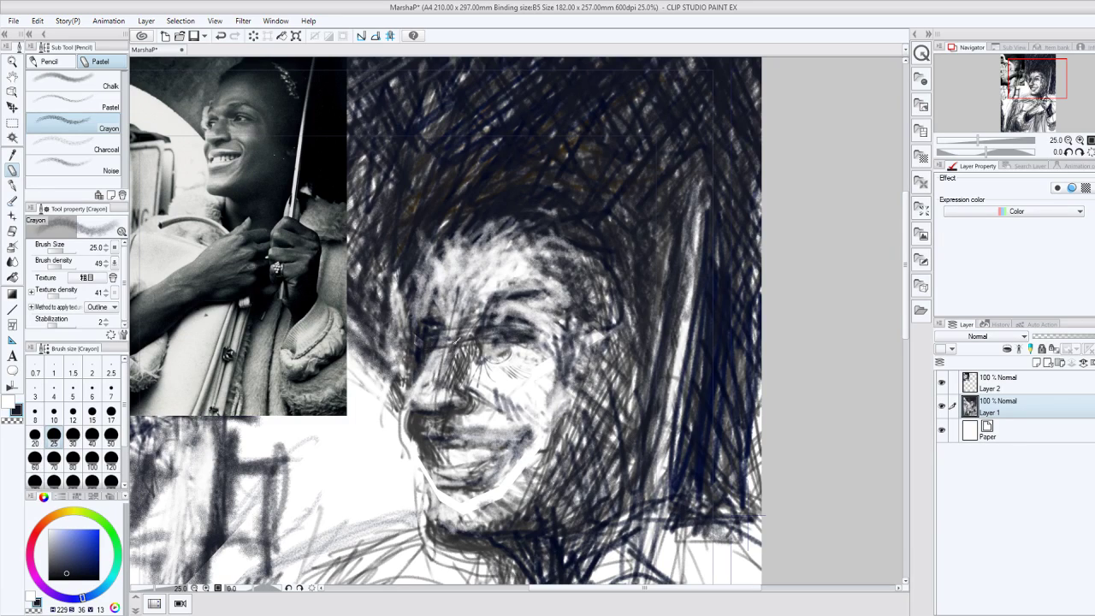
{"action": "left_click_drag", "start_coordinate": [458, 340], "coordinate": [500, 343]}
{"action": "mouse_move", "coordinate": [459, 430]}
{"action": "left_mouse_down"}
{"action": "mouse_move", "coordinate": [511, 435]}
{"action": "mouse_move", "coordinate": [456, 434]}
{"action": "mouse_move", "coordinate": [471, 419]}
{"action": "mouse_move", "coordinate": [480, 339]}
{"action": "mouse_move", "coordinate": [441, 419]}
{"action": "left_mouse_up"}
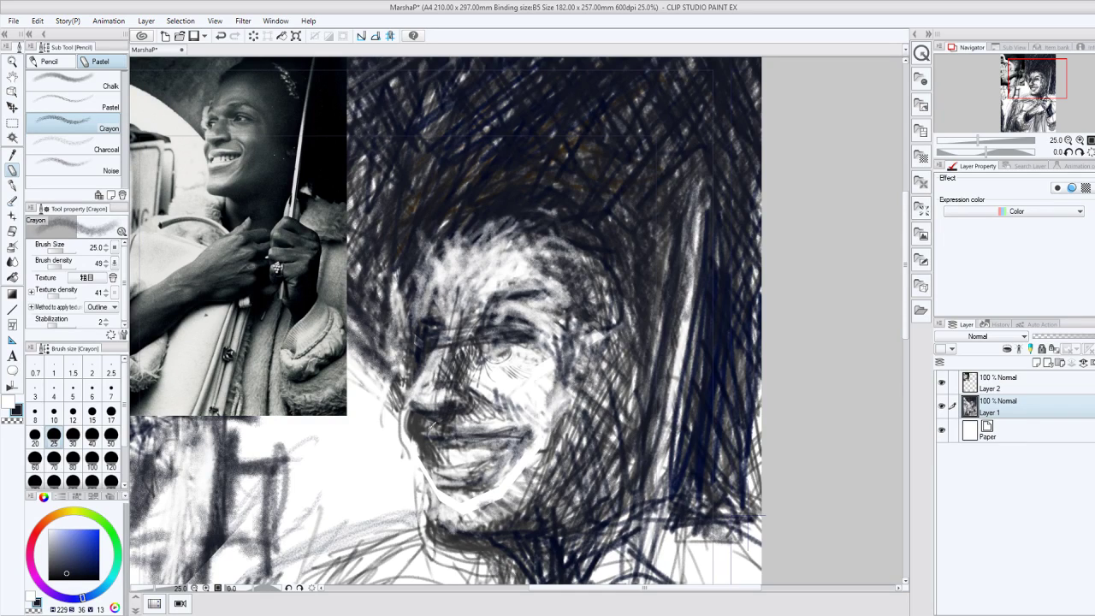
{"action": "left_click_drag", "start_coordinate": [431, 426], "coordinate": [498, 428]}
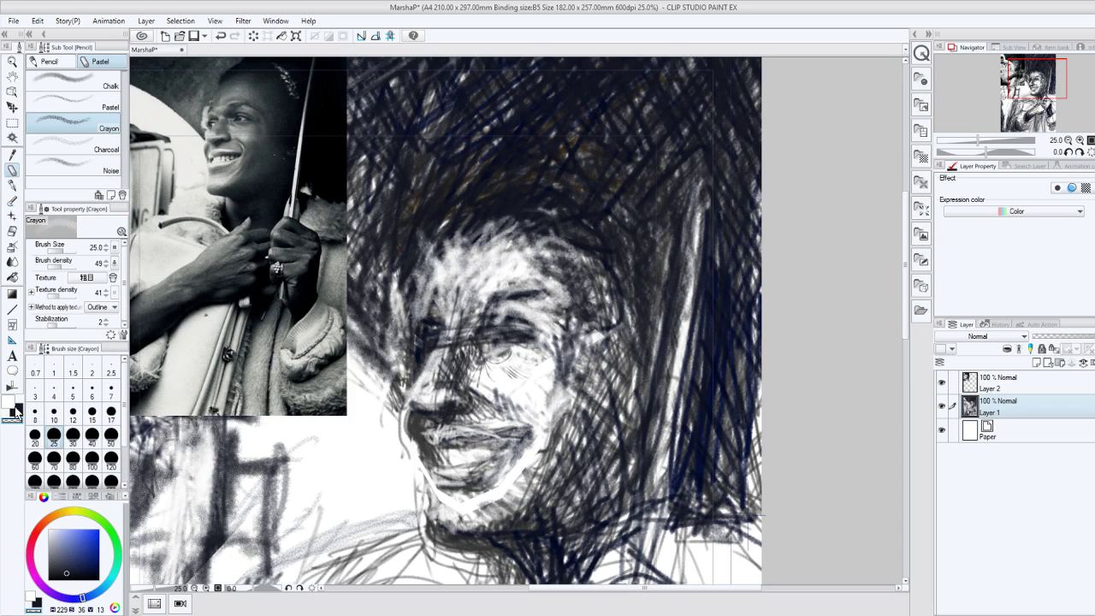
Lighten the main figure's forehead, brow and nose bridge with crayon in transparent colour, taking back unwanted strokes.
{"action": "left_click", "coordinate": [15, 410]}
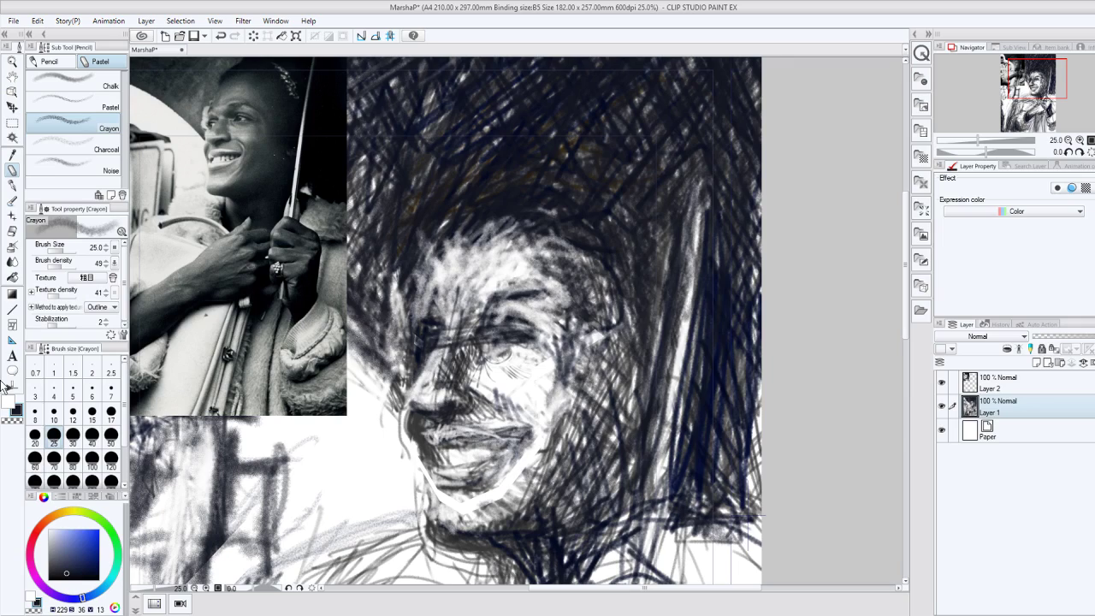
{"action": "left_click", "coordinate": [12, 420]}
{"action": "left_click_drag", "start_coordinate": [399, 275], "coordinate": [407, 264]}
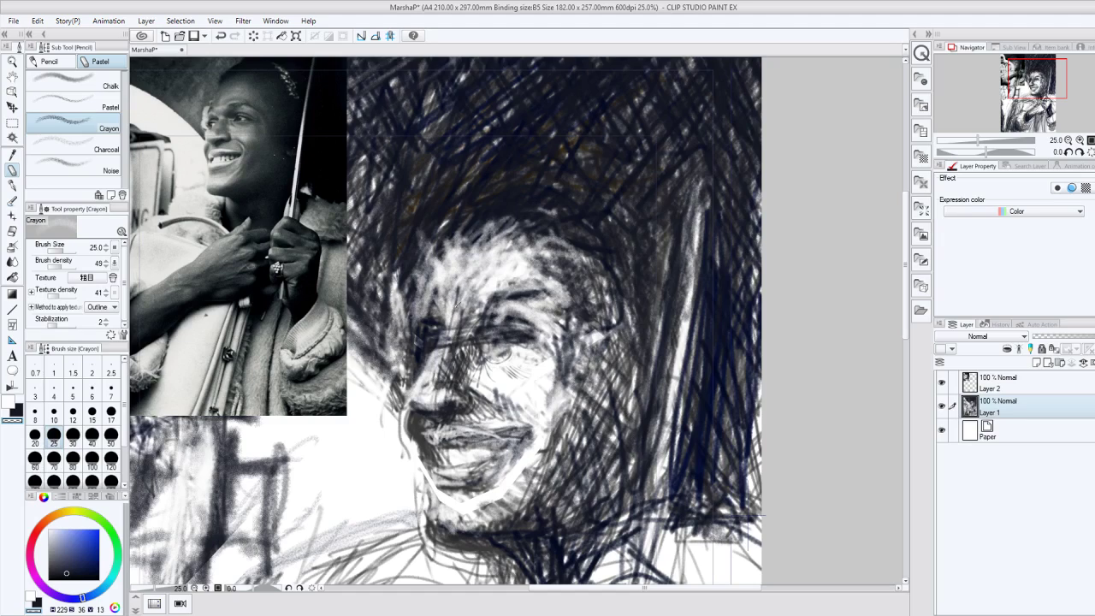
{"action": "mouse_move", "coordinate": [455, 305]}
{"action": "left_mouse_down"}
{"action": "mouse_move", "coordinate": [472, 246]}
{"action": "mouse_move", "coordinate": [439, 305]}
{"action": "left_mouse_up"}
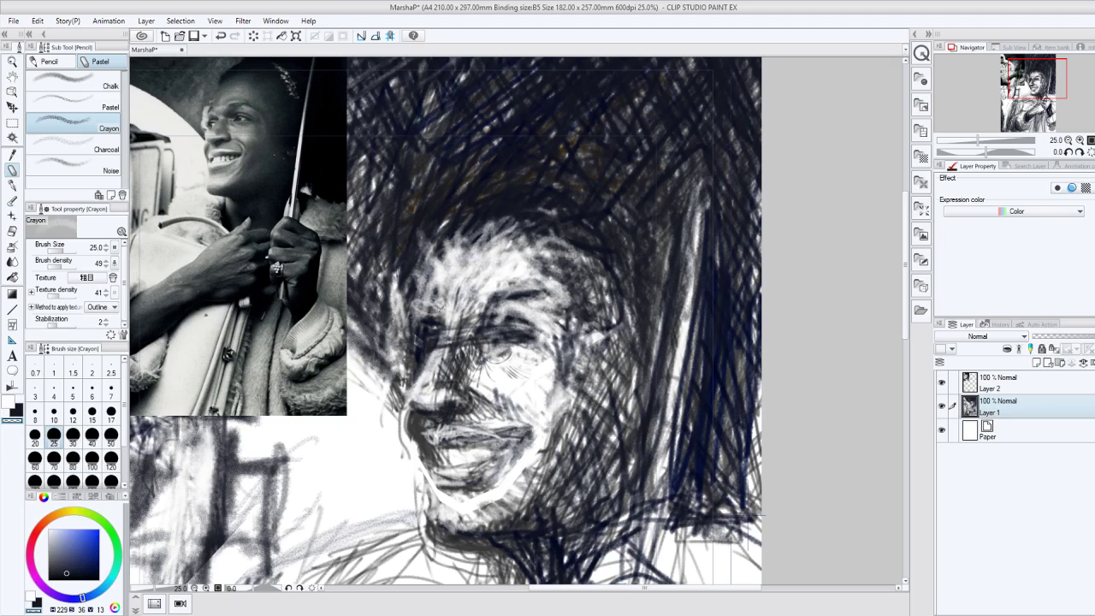
{"action": "key", "text": "ctrl+z"}
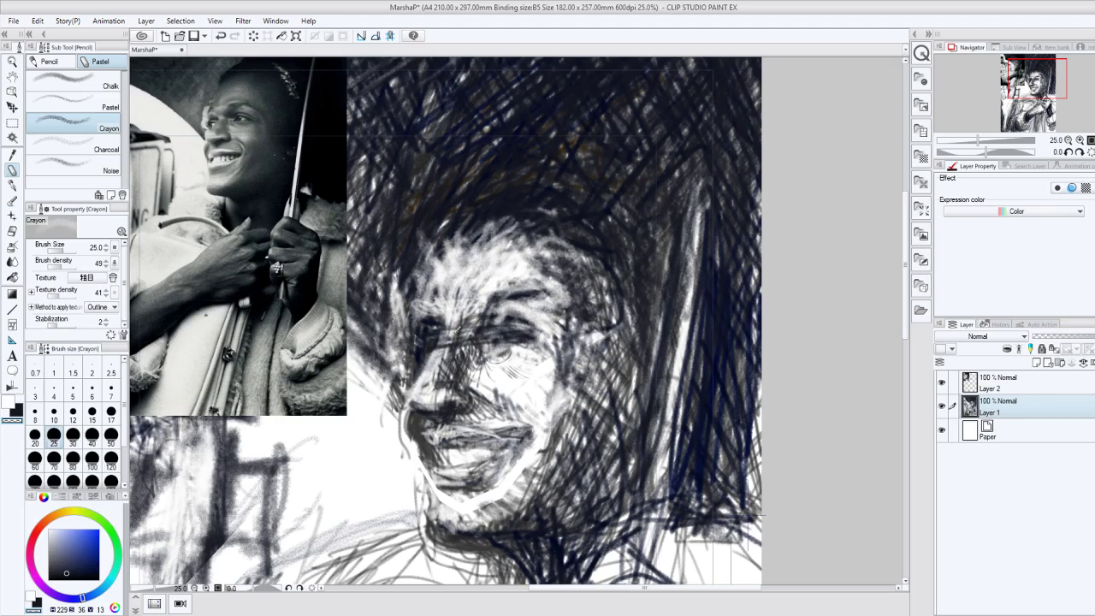
{"action": "key", "text": "ctrl+z"}
{"action": "key", "text": "ctrl+z"}
{"action": "key", "text": "ctrl+z"}
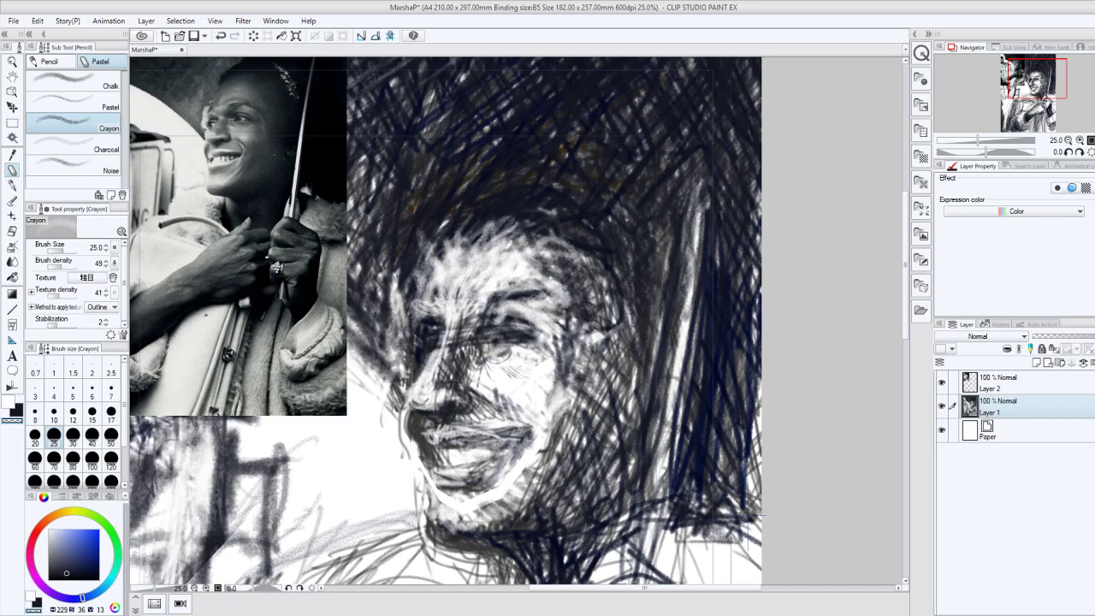
{"action": "key", "text": "ctrl+z"}
{"action": "key", "text": "ctrl+z"}
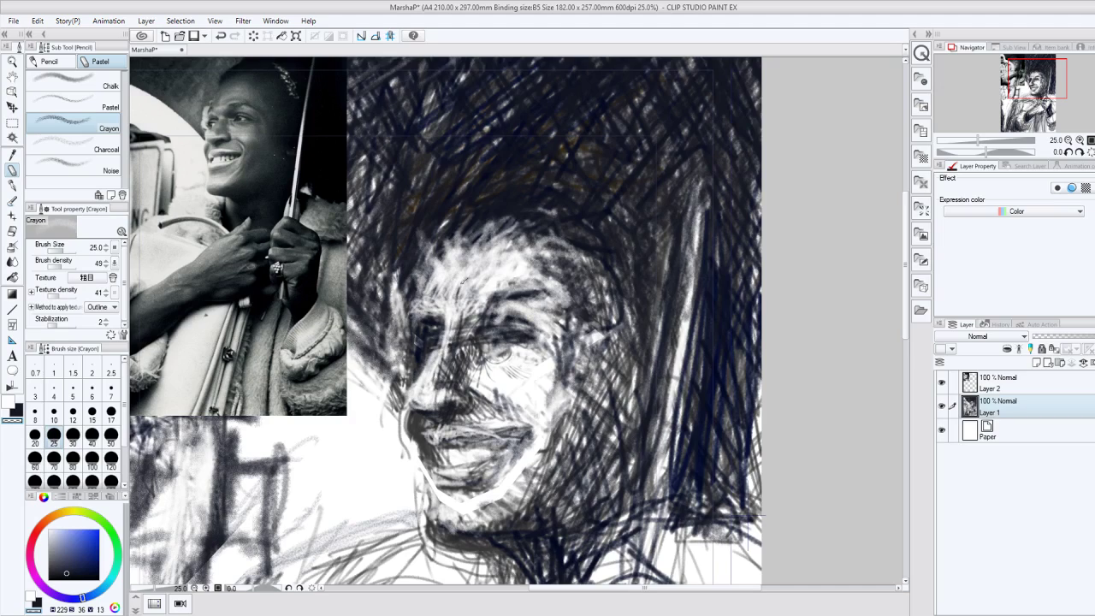
{"action": "key", "text": "ctrl+z"}
{"action": "key", "text": "ctrl+z"}
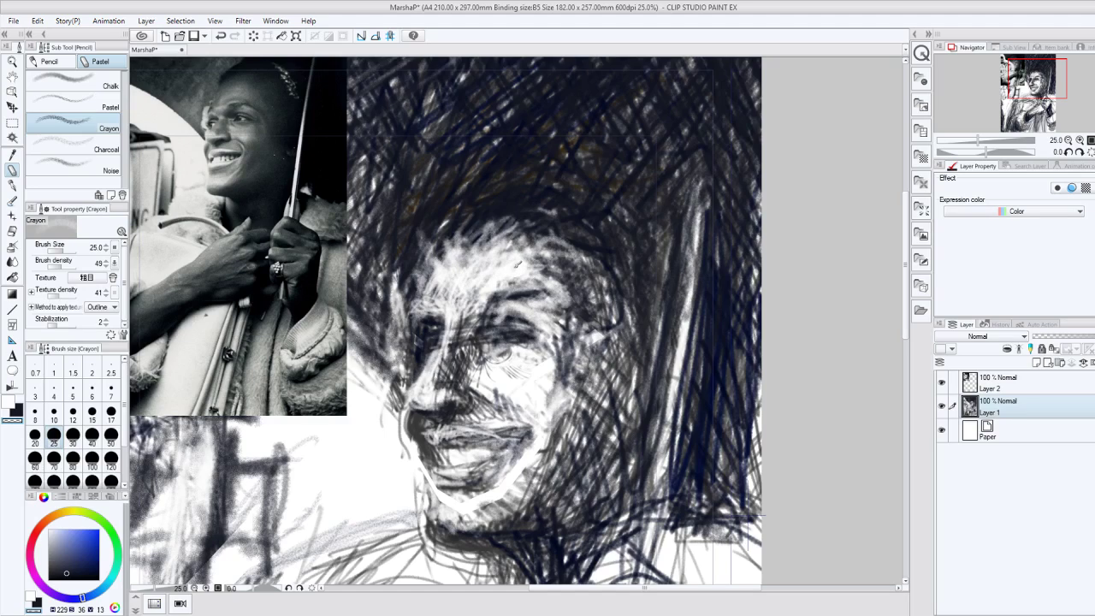
{"action": "key", "text": "ctrl+z"}
Shade the main figure's cheek, nose, eyes and mouth line in dark crayon, and hatch the dark background beside the face.
{"action": "left_click", "coordinate": [15, 413]}
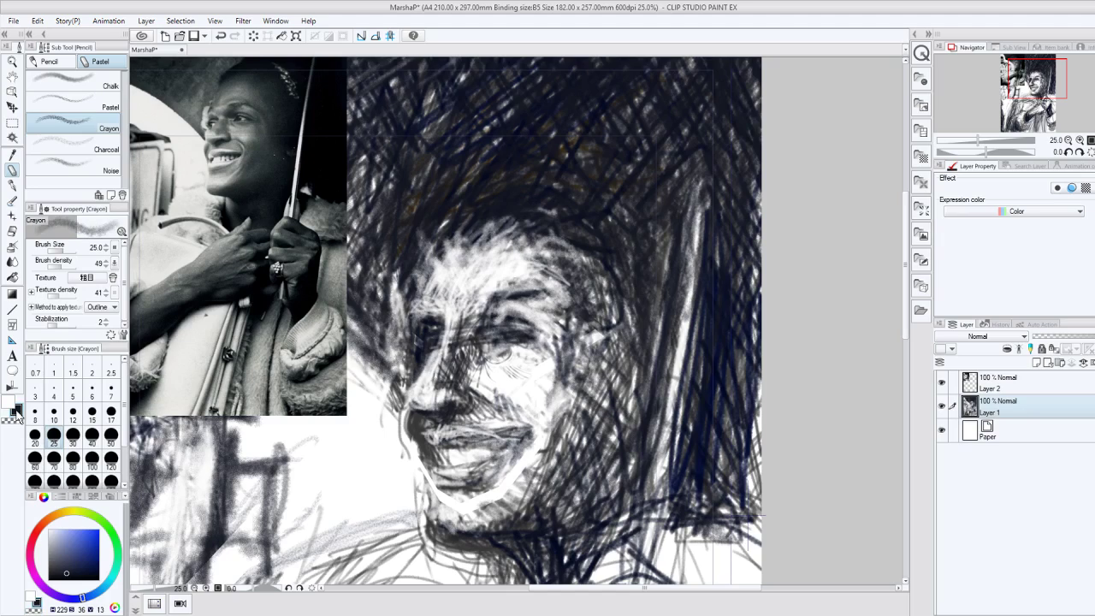
{"action": "left_click_drag", "start_coordinate": [493, 370], "coordinate": [524, 418]}
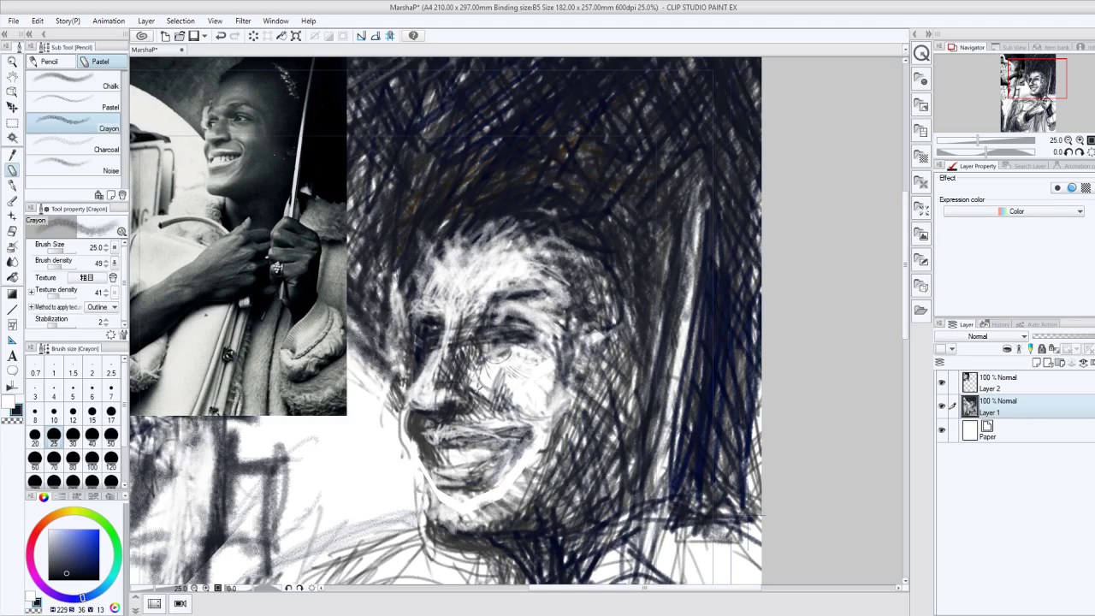
{"action": "mouse_move", "coordinate": [491, 359]}
{"action": "left_mouse_down"}
{"action": "mouse_move", "coordinate": [474, 398]}
{"action": "mouse_move", "coordinate": [413, 408]}
{"action": "mouse_move", "coordinate": [460, 335]}
{"action": "mouse_move", "coordinate": [444, 365]}
{"action": "mouse_move", "coordinate": [466, 378]}
{"action": "left_mouse_up"}
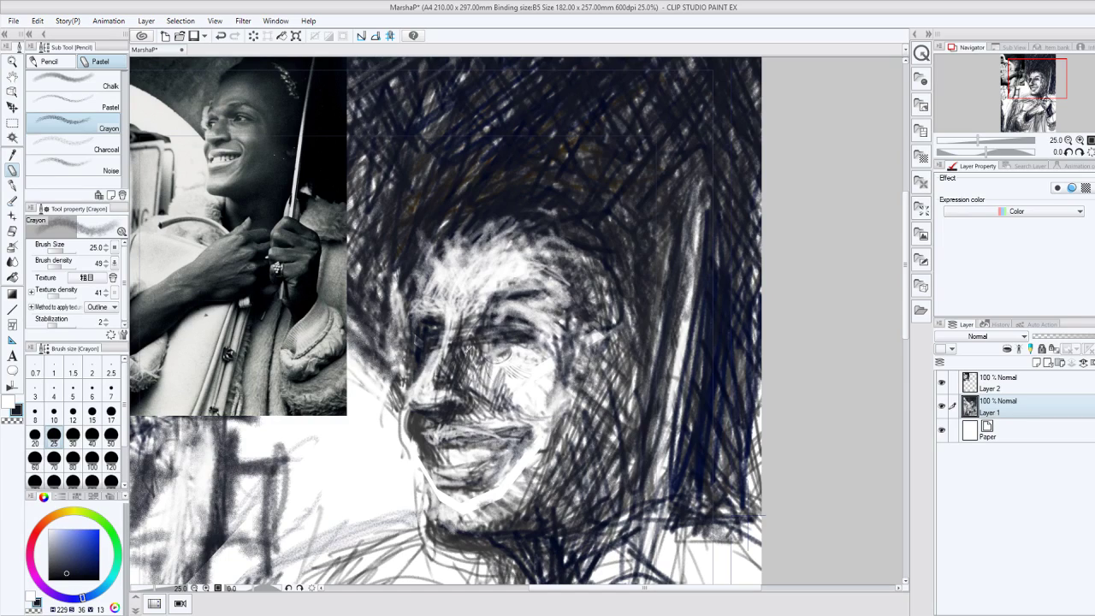
{"action": "mouse_move", "coordinate": [452, 323]}
{"action": "left_mouse_down"}
{"action": "mouse_move", "coordinate": [468, 370]}
{"action": "mouse_move", "coordinate": [495, 297]}
{"action": "mouse_move", "coordinate": [541, 339]}
{"action": "left_mouse_up"}
{"action": "left_click_drag", "start_coordinate": [421, 446], "coordinate": [502, 438]}
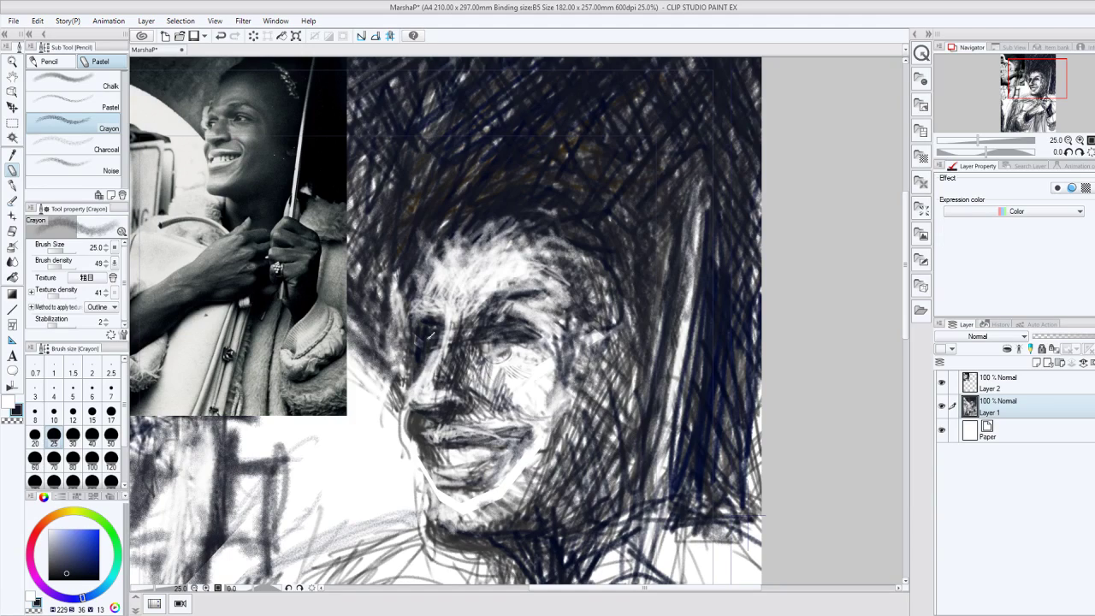
{"action": "left_click_drag", "start_coordinate": [487, 315], "coordinate": [528, 289]}
{"action": "left_click_drag", "start_coordinate": [421, 299], "coordinate": [418, 318]}
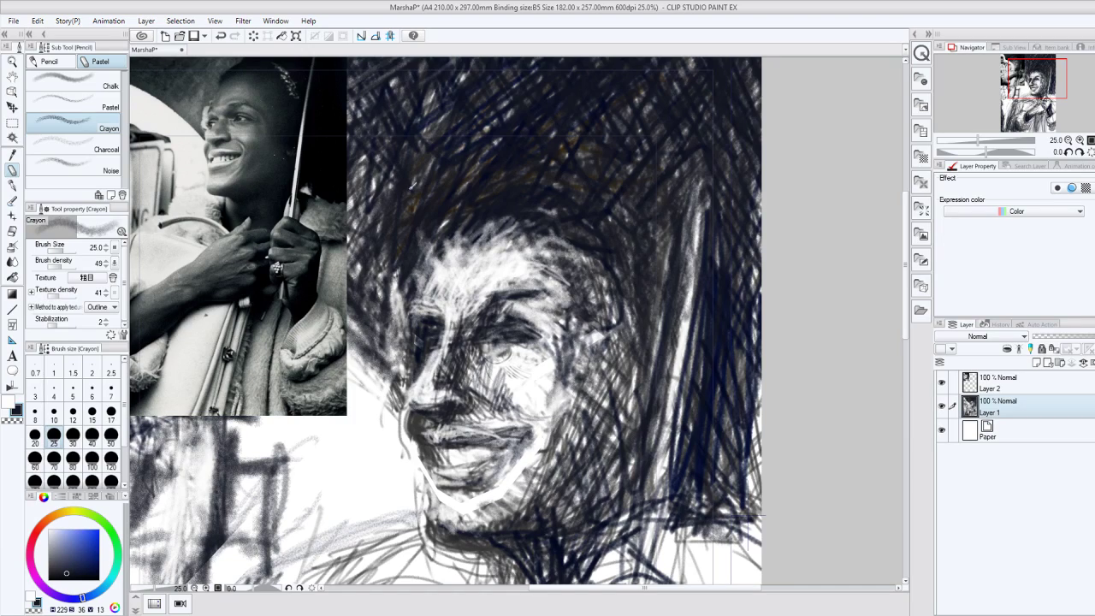
{"action": "left_click_drag", "start_coordinate": [382, 151], "coordinate": [353, 300]}
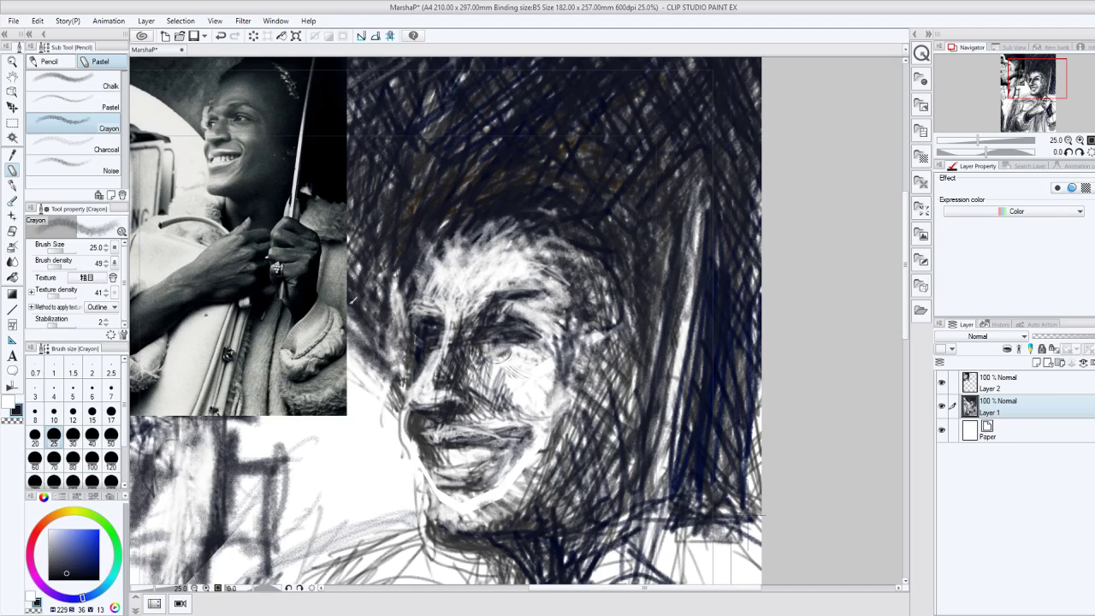
{"action": "left_click_drag", "start_coordinate": [351, 218], "coordinate": [402, 296]}
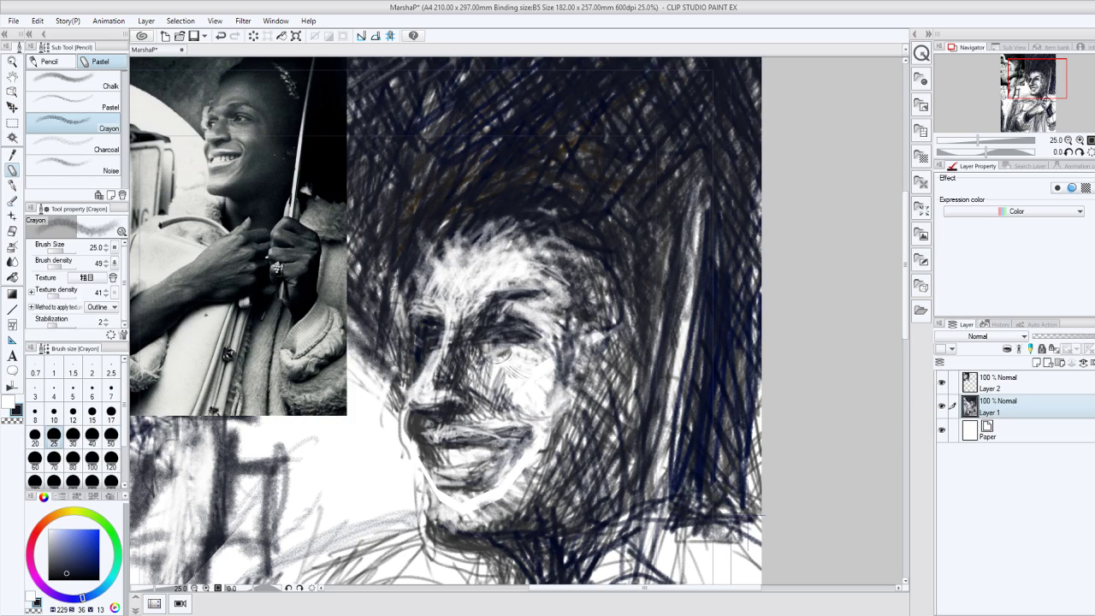
Darken the main figure's near eye and eyebrow in dark crayon, and undo the stray strokes on the forehead.
{"action": "mouse_move", "coordinate": [517, 324]}
{"action": "left_mouse_down"}
{"action": "mouse_move", "coordinate": [546, 344]}
{"action": "mouse_move", "coordinate": [527, 327]}
{"action": "left_mouse_up"}
{"action": "mouse_move", "coordinate": [517, 301]}
{"action": "left_mouse_down"}
{"action": "mouse_move", "coordinate": [570, 293]}
{"action": "mouse_move", "coordinate": [560, 286]}
{"action": "left_mouse_up"}
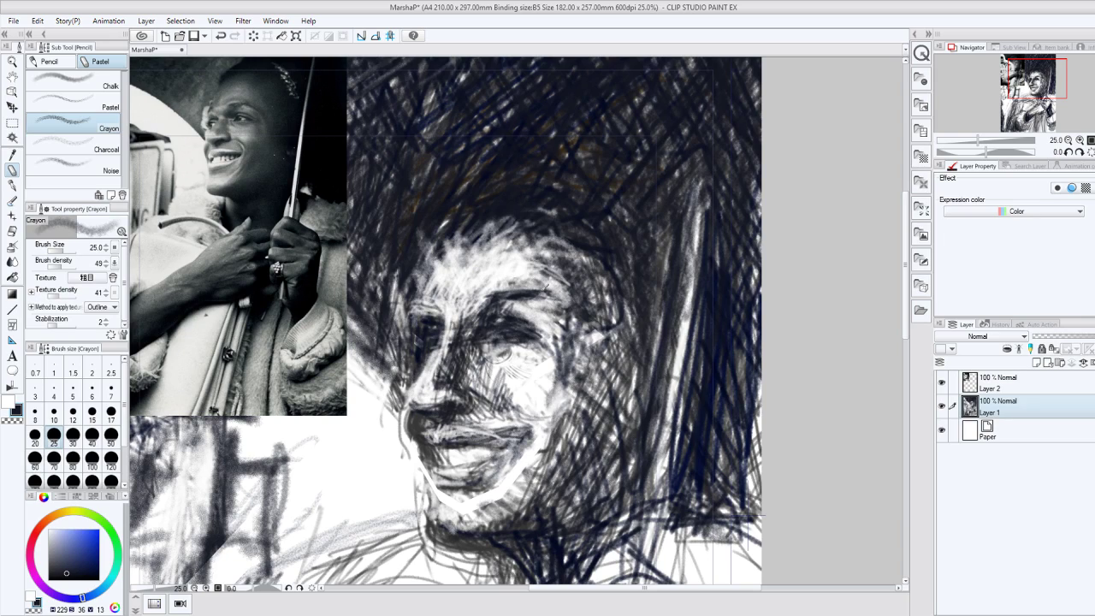
{"action": "left_click_drag", "start_coordinate": [513, 295], "coordinate": [539, 244]}
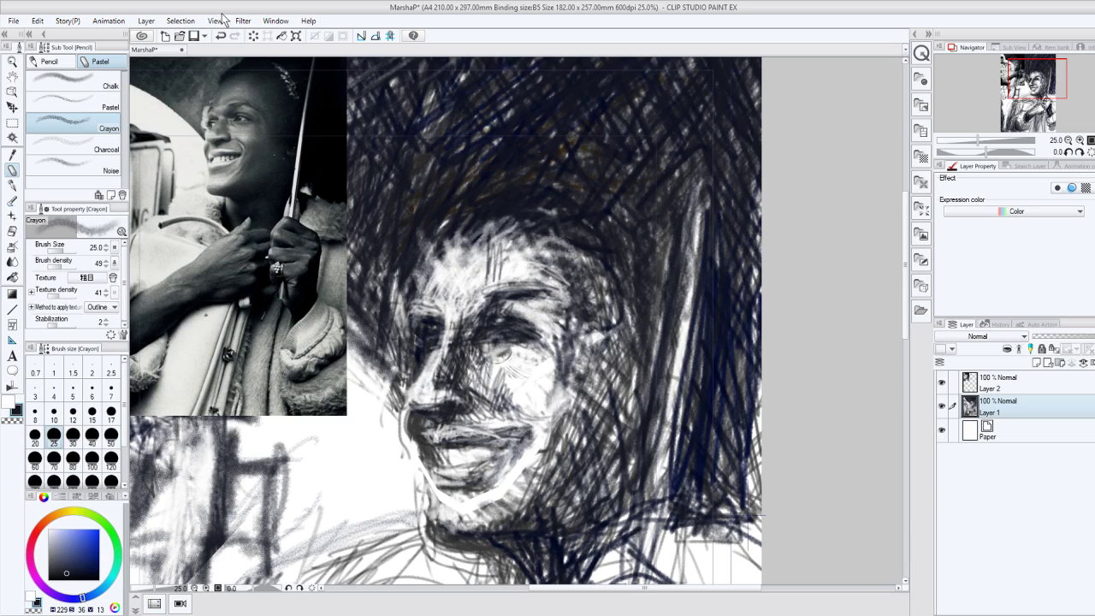
{"action": "left_click", "coordinate": [221, 36]}
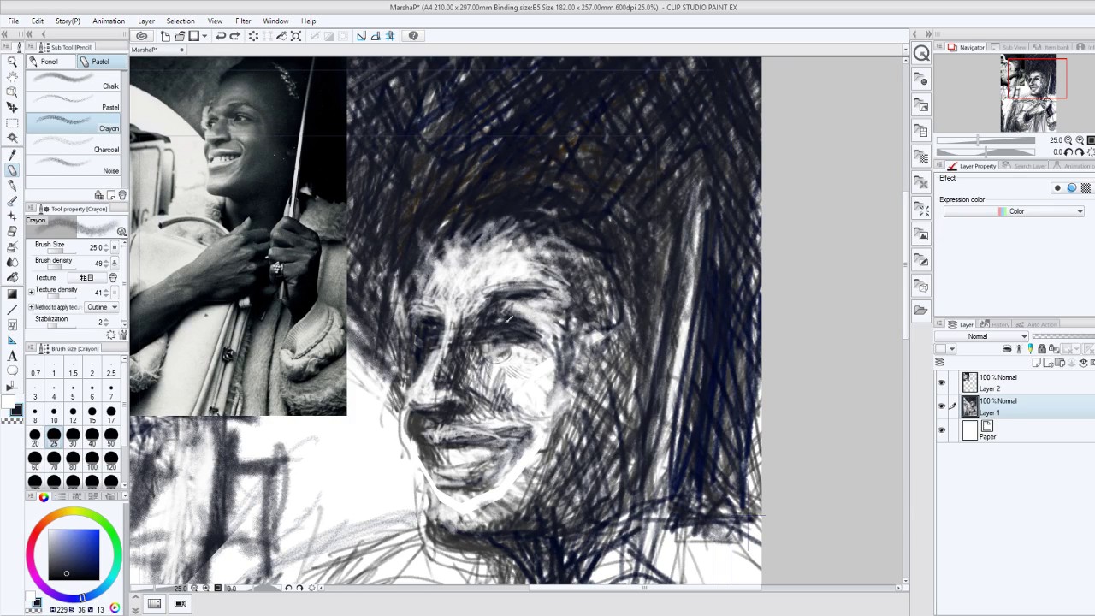
{"action": "left_click_drag", "start_coordinate": [510, 318], "coordinate": [539, 332]}
Add highlights in and around the main figure's far eye with the crayon in transparent colour.
{"action": "key", "text": "c"}
{"action": "left_click_drag", "start_coordinate": [440, 324], "coordinate": [435, 331]}
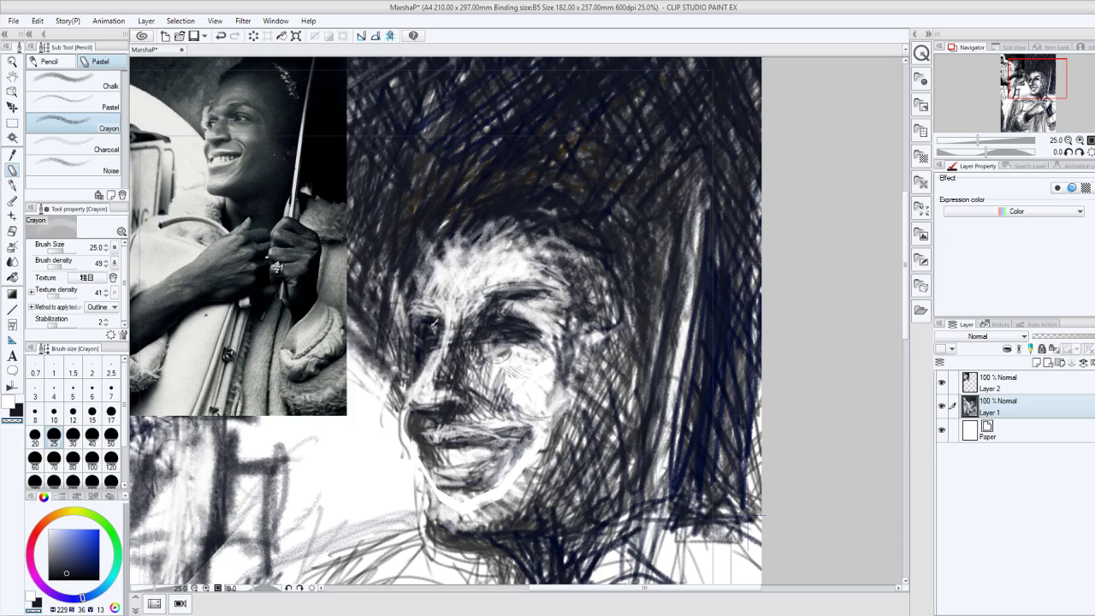
{"action": "mouse_move", "coordinate": [416, 327]}
{"action": "left_mouse_down"}
{"action": "mouse_move", "coordinate": [439, 324]}
{"action": "mouse_move", "coordinate": [436, 345]}
{"action": "left_mouse_up"}
{"action": "mouse_move", "coordinate": [414, 318]}
{"action": "left_mouse_down"}
{"action": "mouse_move", "coordinate": [447, 311]}
{"action": "mouse_move", "coordinate": [428, 380]}
{"action": "left_mouse_up"}
Shade the main figure's nose from the far eye's inner corner along the bridge to the nostril in dark crayon.
{"action": "key", "text": "c"}
{"action": "left_click_drag", "start_coordinate": [445, 326], "coordinate": [432, 359]}
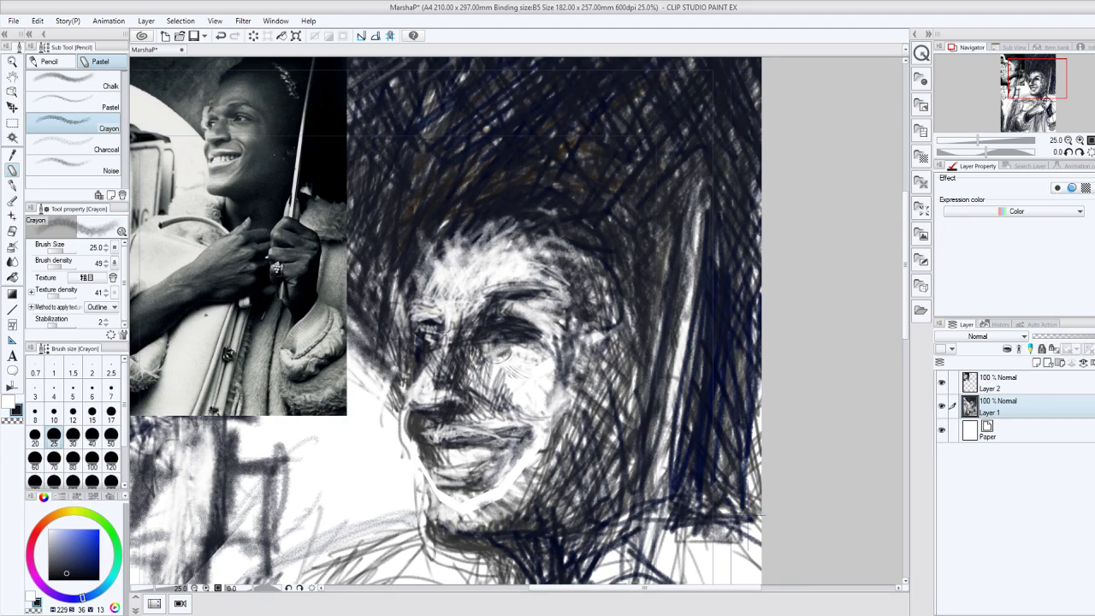
{"action": "mouse_move", "coordinate": [446, 332]}
{"action": "left_mouse_down"}
{"action": "mouse_move", "coordinate": [427, 378]}
{"action": "mouse_move", "coordinate": [437, 385]}
{"action": "mouse_move", "coordinate": [426, 383]}
{"action": "mouse_move", "coordinate": [444, 406]}
{"action": "left_mouse_up"}
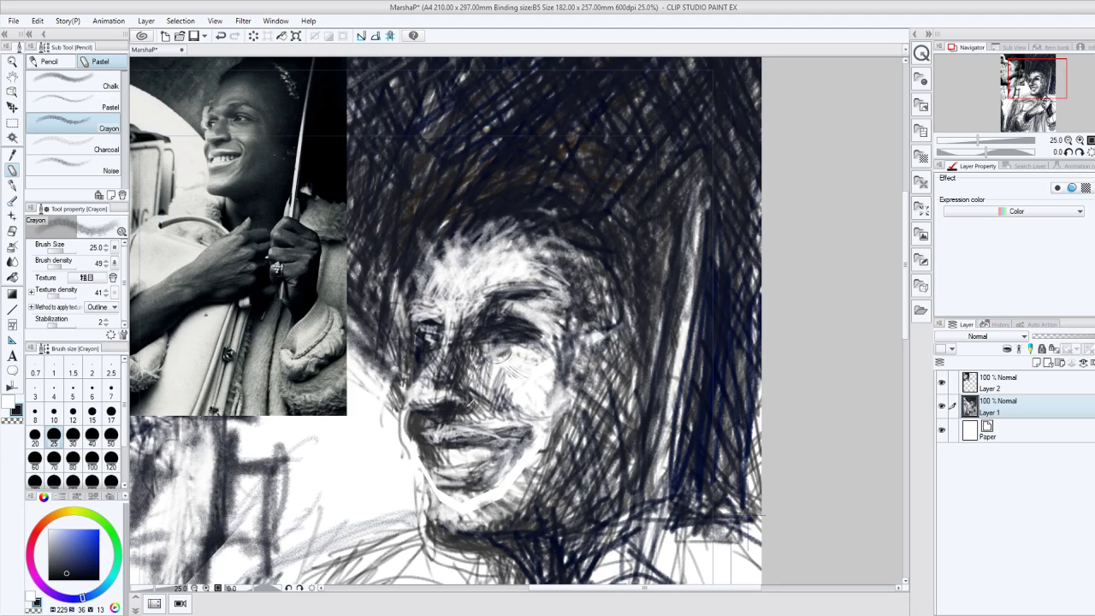
{"action": "left_click_drag", "start_coordinate": [446, 391], "coordinate": [437, 401]}
{"action": "left_click_drag", "start_coordinate": [431, 393], "coordinate": [449, 333]}
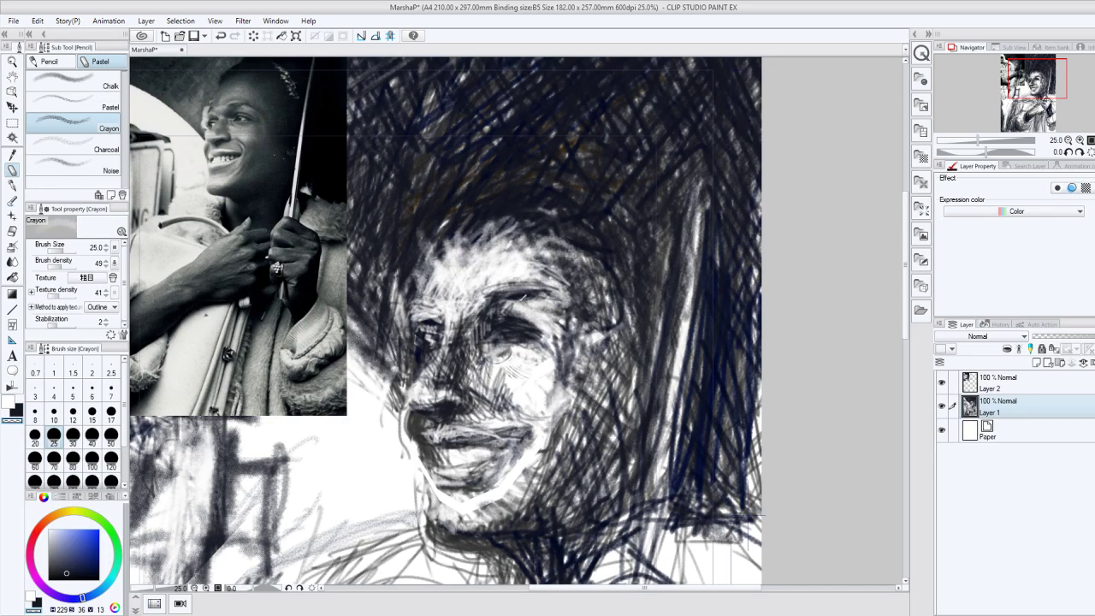
Add highlights to the main figure's near eye and brow in transparent colour, and redefine the eyebrow in dark crayon.
{"action": "left_click_drag", "start_coordinate": [510, 324], "coordinate": [518, 331]}
{"action": "mouse_move", "coordinate": [493, 276]}
{"action": "left_mouse_down"}
{"action": "mouse_move", "coordinate": [509, 277]}
{"action": "mouse_move", "coordinate": [472, 313]}
{"action": "mouse_move", "coordinate": [495, 300]}
{"action": "left_mouse_up"}
{"action": "key", "text": "c"}
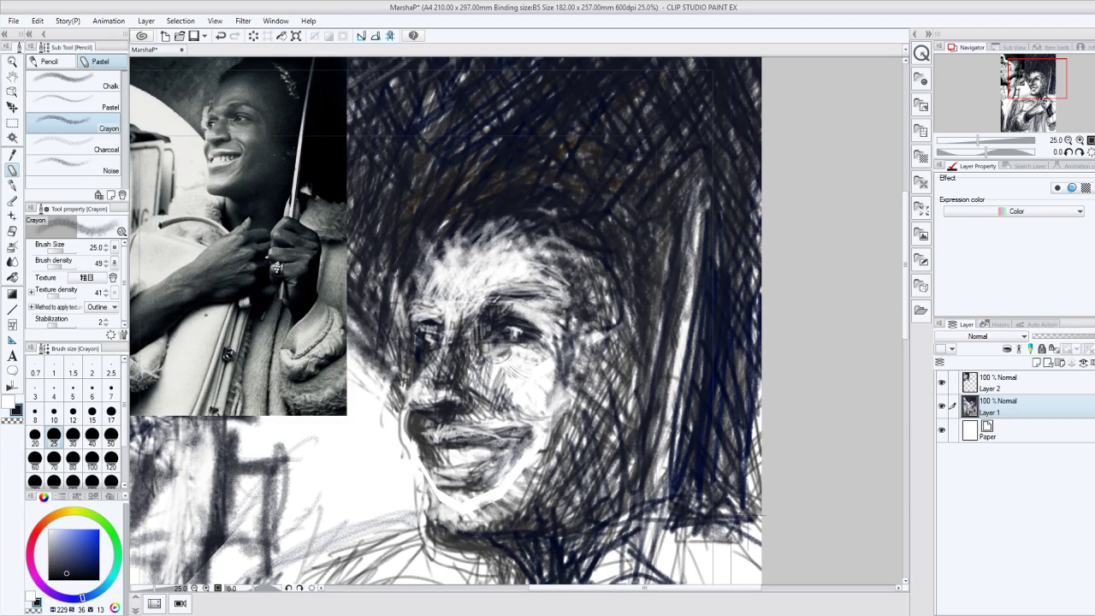
{"action": "mouse_move", "coordinate": [495, 299]}
{"action": "left_mouse_down"}
{"action": "mouse_move", "coordinate": [537, 289]}
{"action": "mouse_move", "coordinate": [507, 293]}
{"action": "left_mouse_up"}
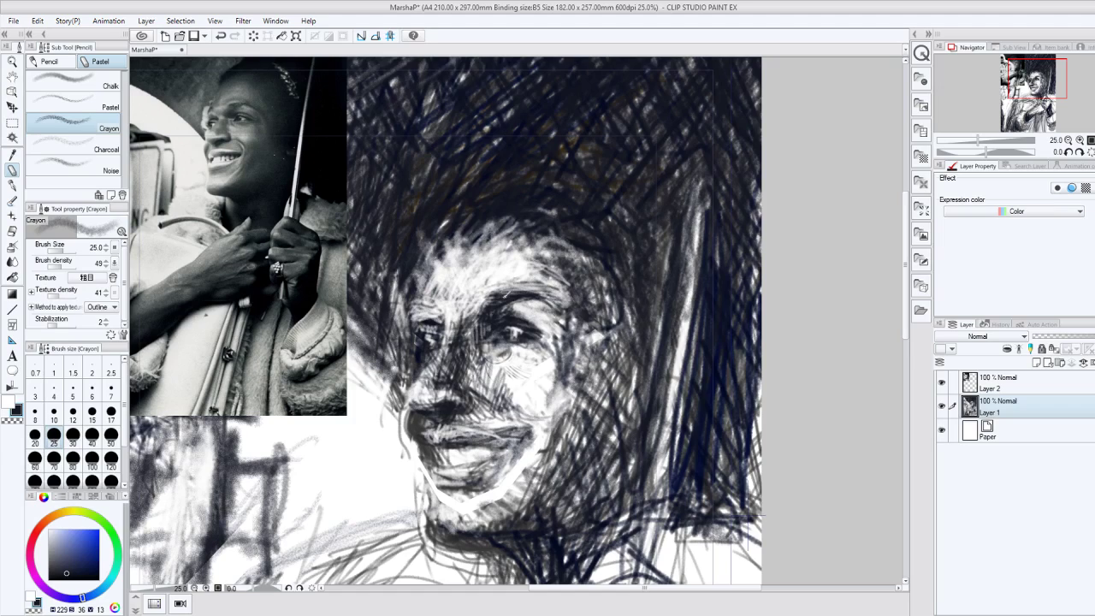
Define the main figure's smiling mouth and teeth, and darken the nostril with the crayon.
{"action": "left_click_drag", "start_coordinate": [482, 436], "coordinate": [528, 426]}
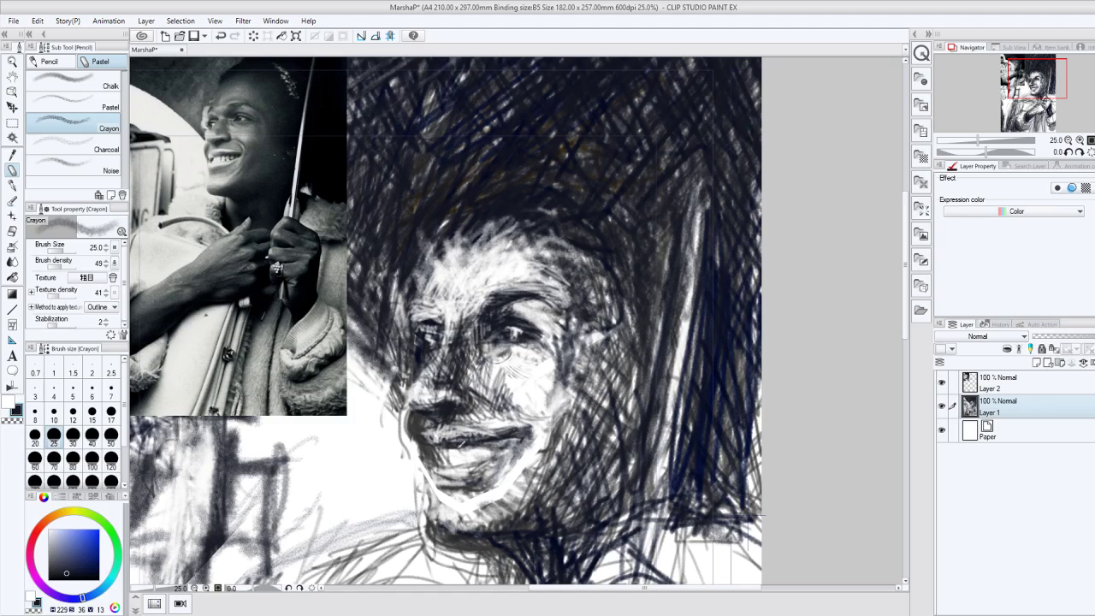
{"action": "left_click_drag", "start_coordinate": [466, 467], "coordinate": [429, 450]}
{"action": "mouse_move", "coordinate": [418, 411]}
{"action": "left_mouse_down"}
{"action": "mouse_move", "coordinate": [395, 395]}
{"action": "mouse_move", "coordinate": [414, 440]}
{"action": "mouse_move", "coordinate": [420, 406]}
{"action": "left_mouse_up"}
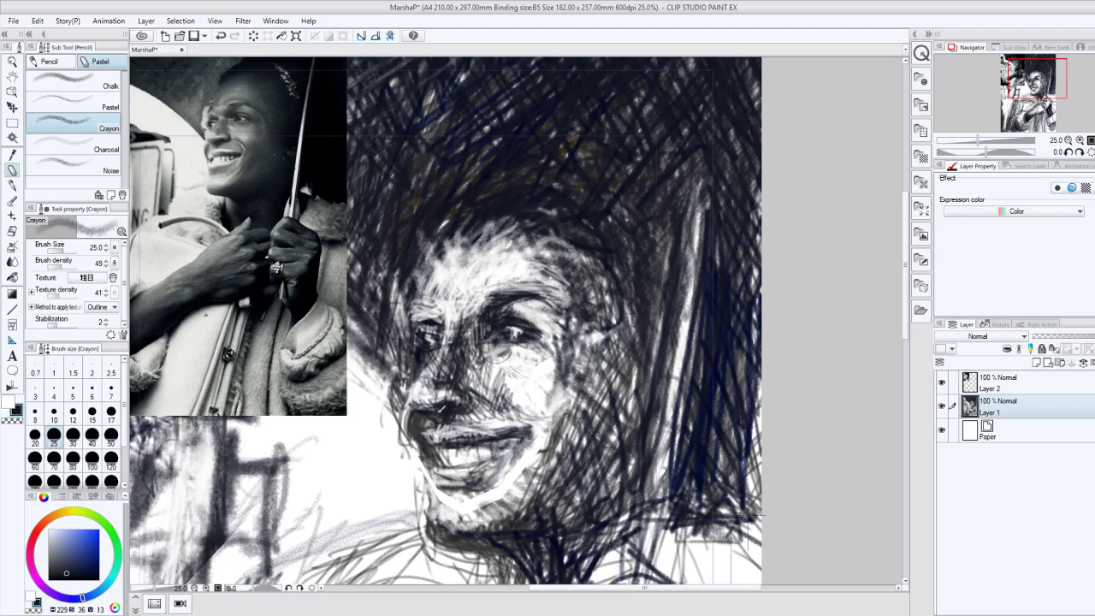
Hatch the far side of the main figure's forehead and temple and the background beside it in dark crayon.
{"action": "left_click_drag", "start_coordinate": [447, 250], "coordinate": [411, 316]}
{"action": "left_click_drag", "start_coordinate": [421, 236], "coordinate": [392, 315]}
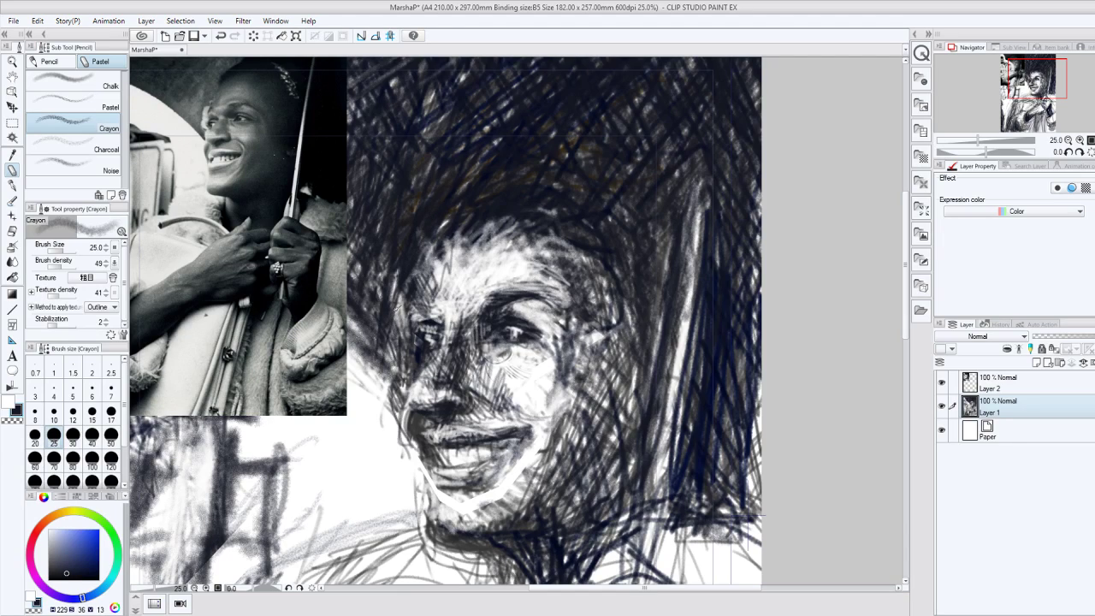
{"action": "mouse_move", "coordinate": [396, 312]}
{"action": "left_mouse_down"}
{"action": "mouse_move", "coordinate": [408, 265]}
{"action": "mouse_move", "coordinate": [359, 351]}
{"action": "left_mouse_up"}
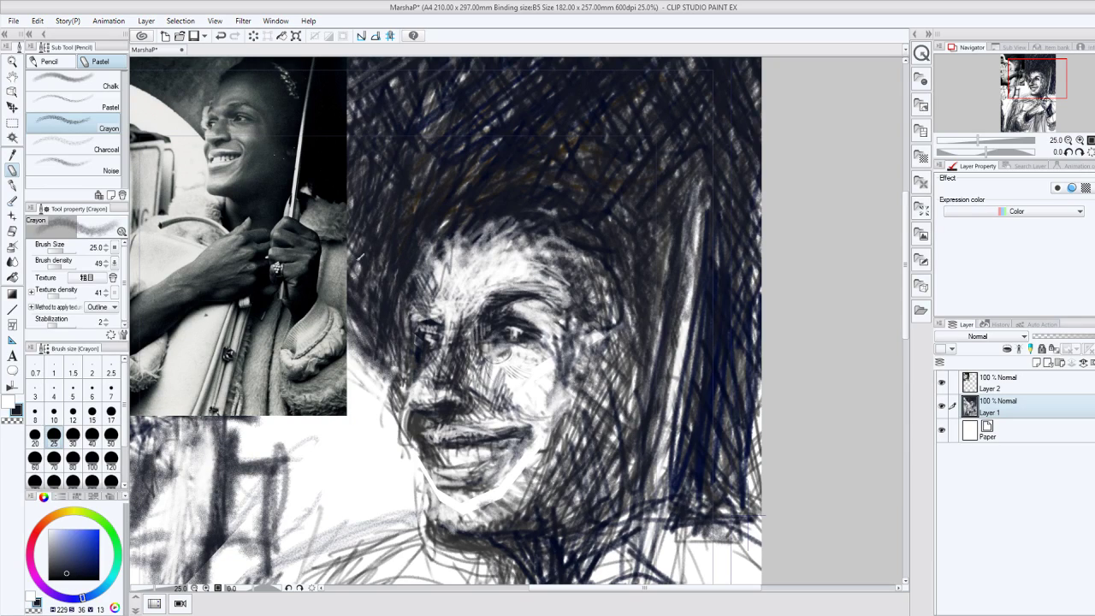
{"action": "left_click_drag", "start_coordinate": [358, 260], "coordinate": [354, 279]}
{"action": "left_click_drag", "start_coordinate": [383, 179], "coordinate": [381, 216]}
{"action": "mouse_move", "coordinate": [417, 254]}
{"action": "left_mouse_down"}
{"action": "mouse_move", "coordinate": [462, 329]}
{"action": "mouse_move", "coordinate": [483, 305]}
{"action": "mouse_move", "coordinate": [408, 326]}
{"action": "left_mouse_up"}
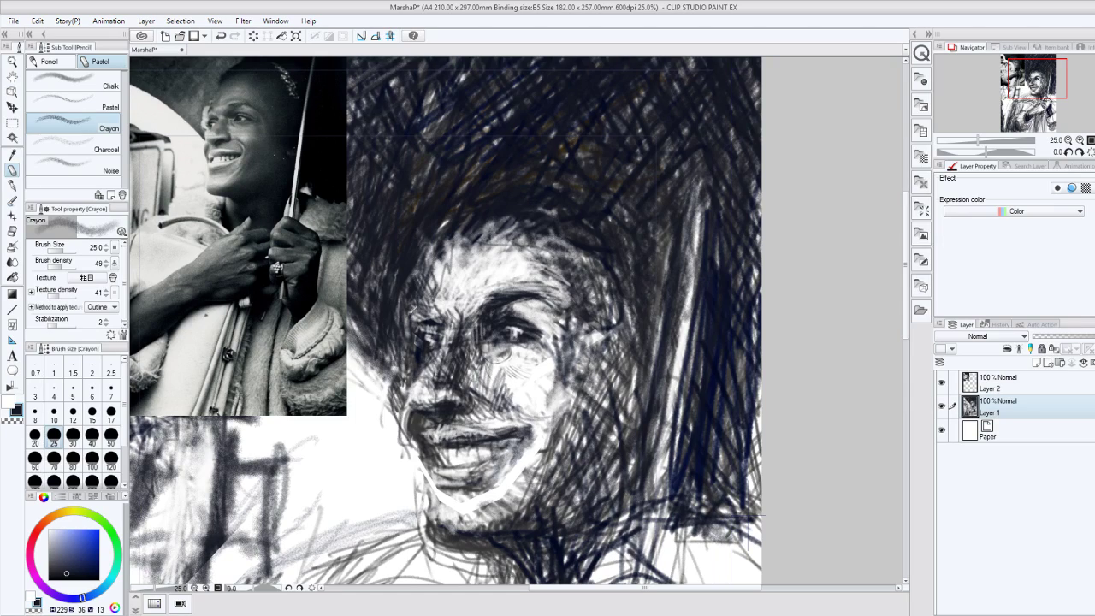
Lighten the far side of the main figure's forehead, temple, eye and cheek edge with the crayon in transparent colour.
{"action": "left_click_drag", "start_coordinate": [433, 243], "coordinate": [399, 332]}
{"action": "left_click", "coordinate": [12, 420]}
{"action": "left_click_drag", "start_coordinate": [432, 235], "coordinate": [437, 228]}
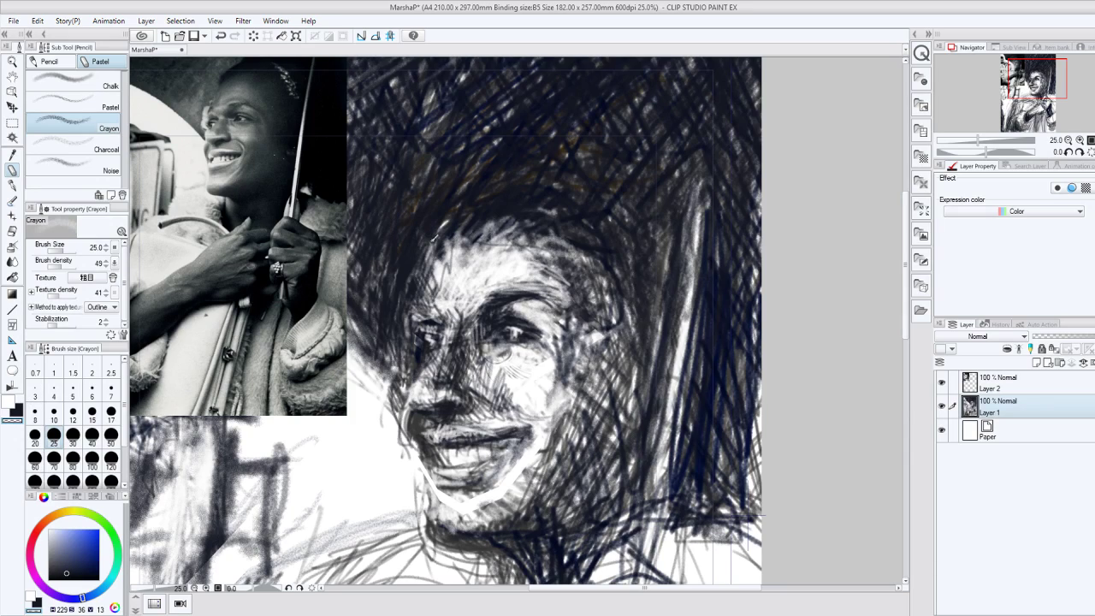
{"action": "left_click_drag", "start_coordinate": [420, 296], "coordinate": [441, 255]}
{"action": "left_click_drag", "start_coordinate": [424, 295], "coordinate": [441, 255]}
{"action": "left_click_drag", "start_coordinate": [421, 311], "coordinate": [447, 319]}
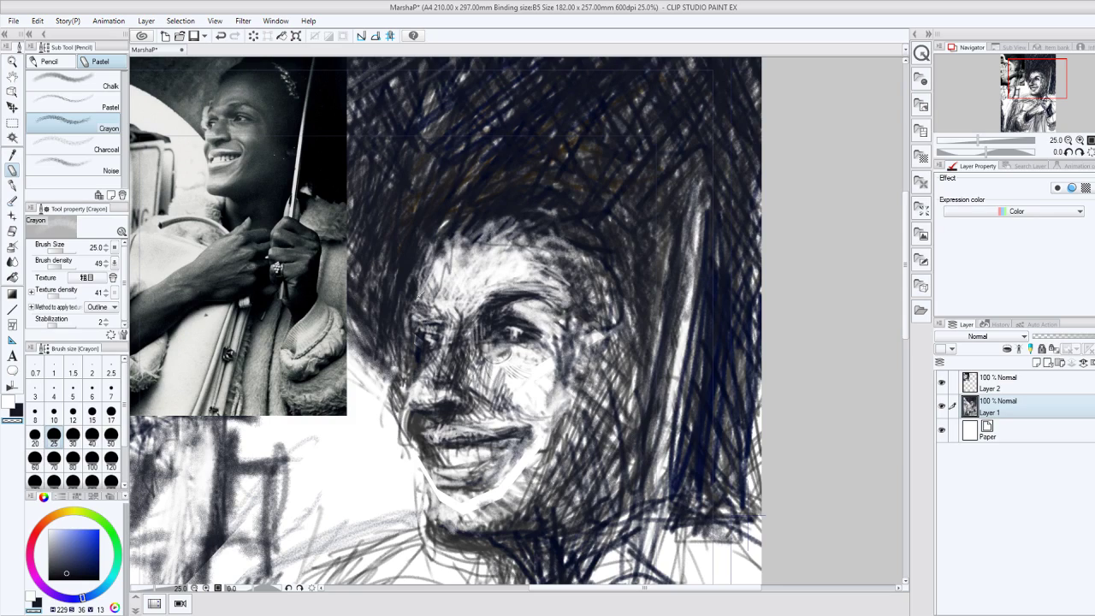
{"action": "mouse_move", "coordinate": [423, 288]}
{"action": "left_mouse_down"}
{"action": "mouse_move", "coordinate": [401, 345]}
{"action": "mouse_move", "coordinate": [409, 313]}
{"action": "left_mouse_up"}
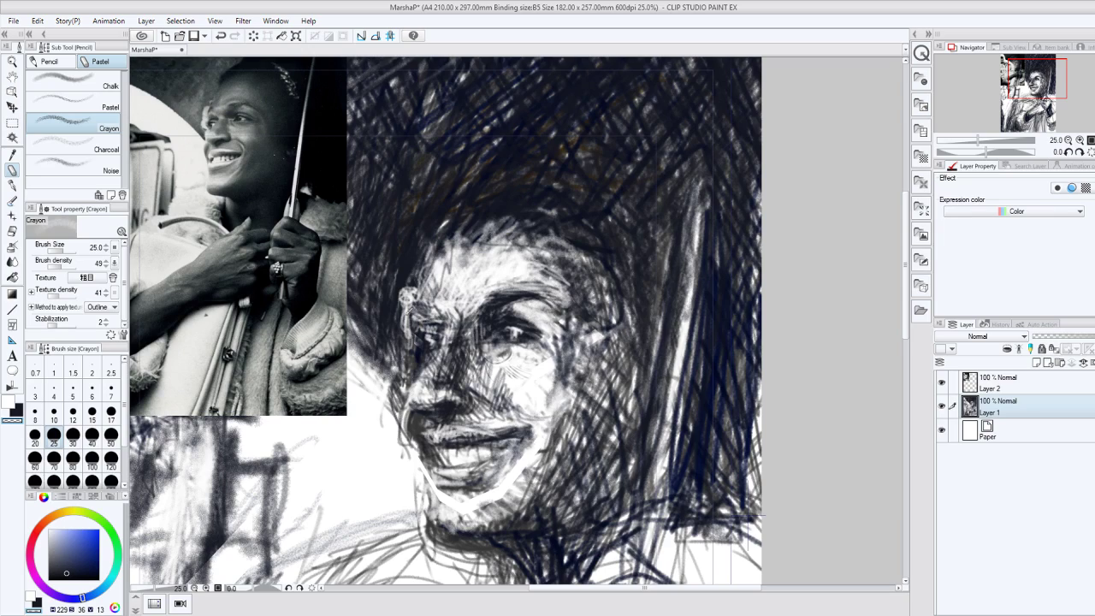
{"action": "left_click_drag", "start_coordinate": [400, 310], "coordinate": [412, 371]}
{"action": "mouse_move", "coordinate": [416, 355]}
{"action": "left_mouse_down"}
{"action": "mouse_move", "coordinate": [395, 411]}
{"action": "mouse_move", "coordinate": [408, 443]}
{"action": "left_mouse_up"}
{"action": "left_click_drag", "start_coordinate": [390, 406], "coordinate": [399, 424]}
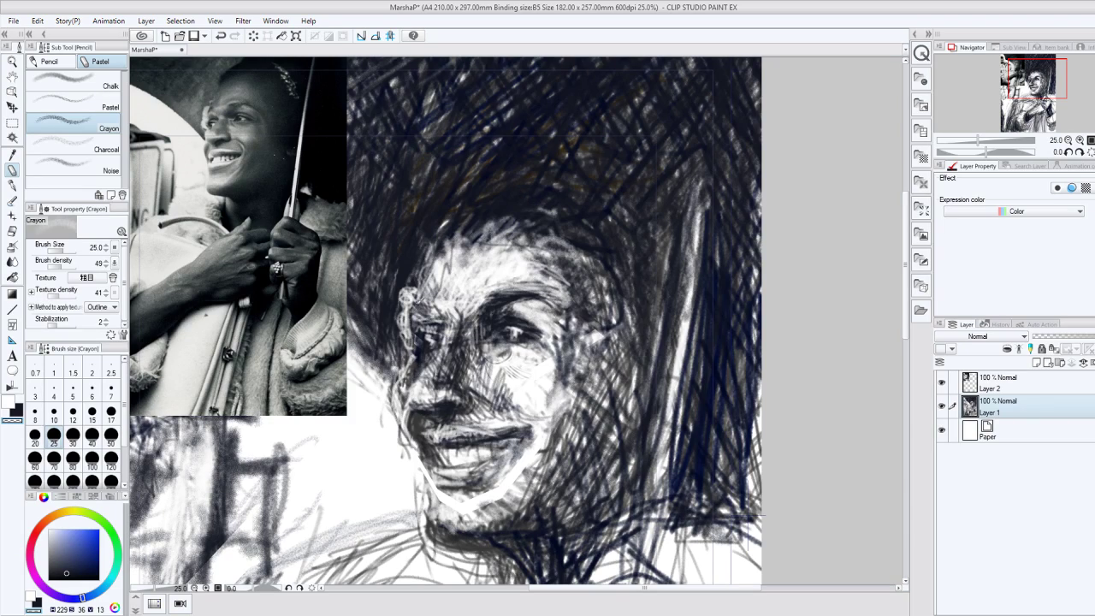
Restate the contour of the main figure's far temple and eye socket in dark crayon.
{"action": "key", "text": "c"}
{"action": "left_click_drag", "start_coordinate": [411, 292], "coordinate": [434, 245]}
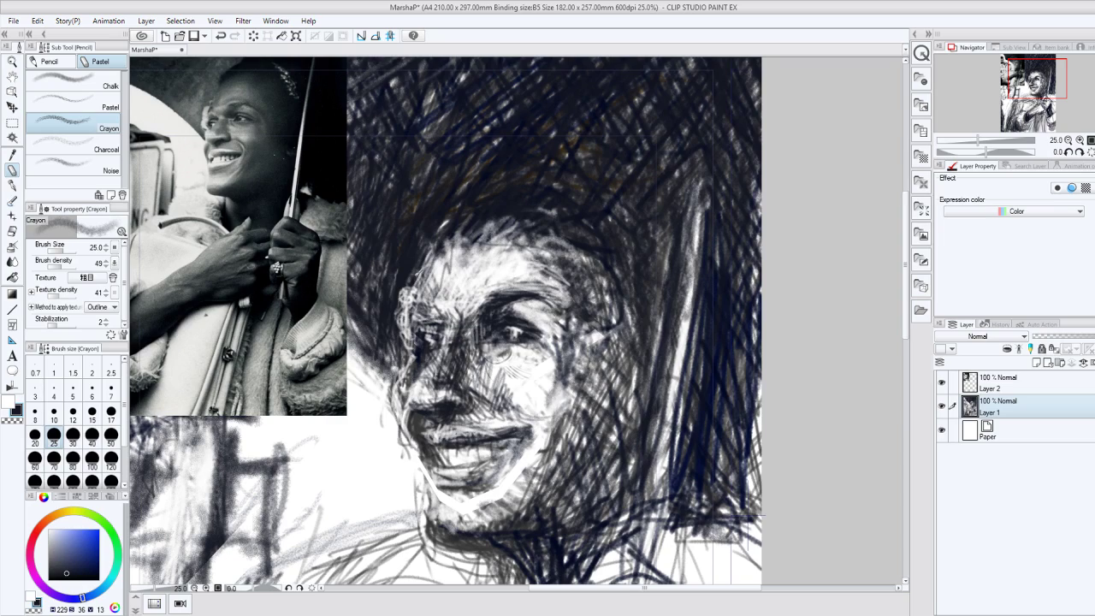
{"action": "mouse_move", "coordinate": [418, 263]}
{"action": "left_mouse_down"}
{"action": "mouse_move", "coordinate": [401, 329]}
{"action": "mouse_move", "coordinate": [412, 344]}
{"action": "mouse_move", "coordinate": [425, 330]}
{"action": "left_mouse_up"}
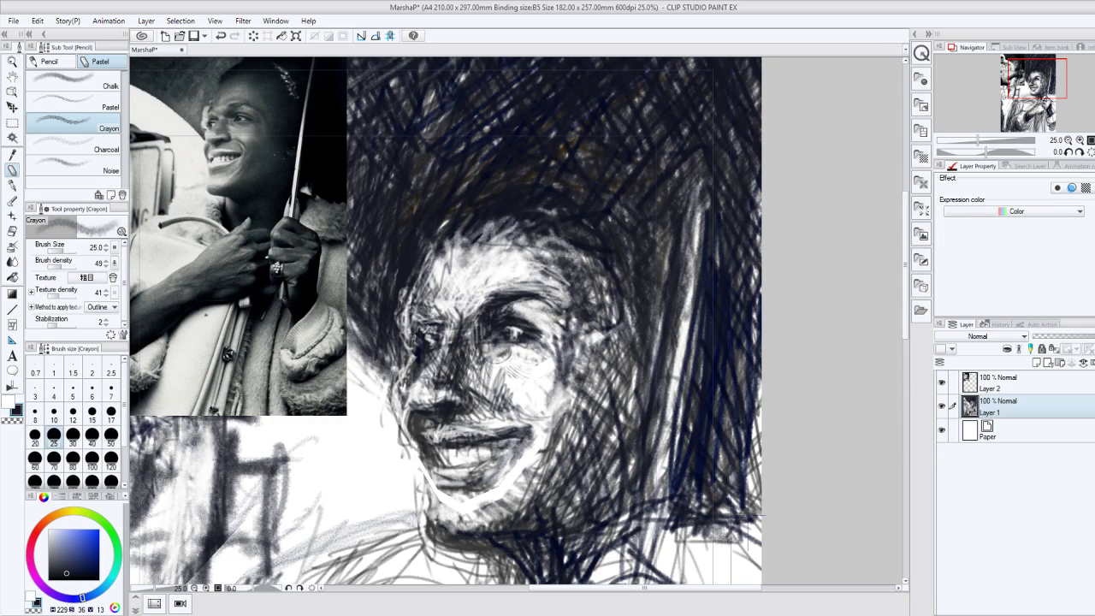
{"action": "left_click_drag", "start_coordinate": [426, 329], "coordinate": [411, 345]}
Add highlights around the main figure's far eye in transparent colour and define its eyebrow and lids in dark crayon.
{"action": "left_click", "coordinate": [12, 420]}
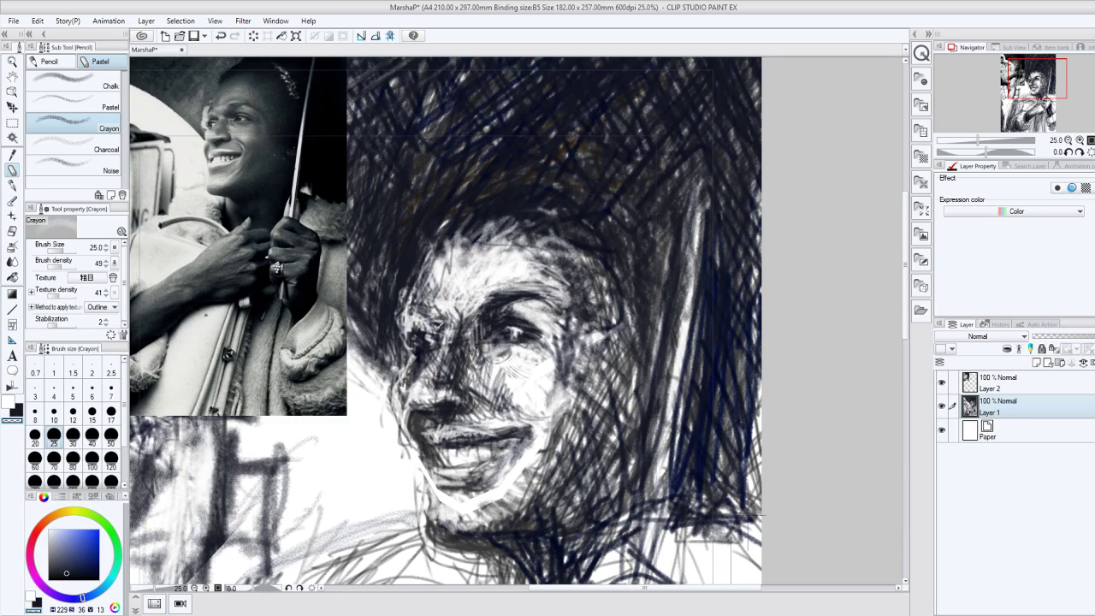
{"action": "left_click_drag", "start_coordinate": [407, 329], "coordinate": [442, 325]}
{"action": "left_click", "coordinate": [17, 412]}
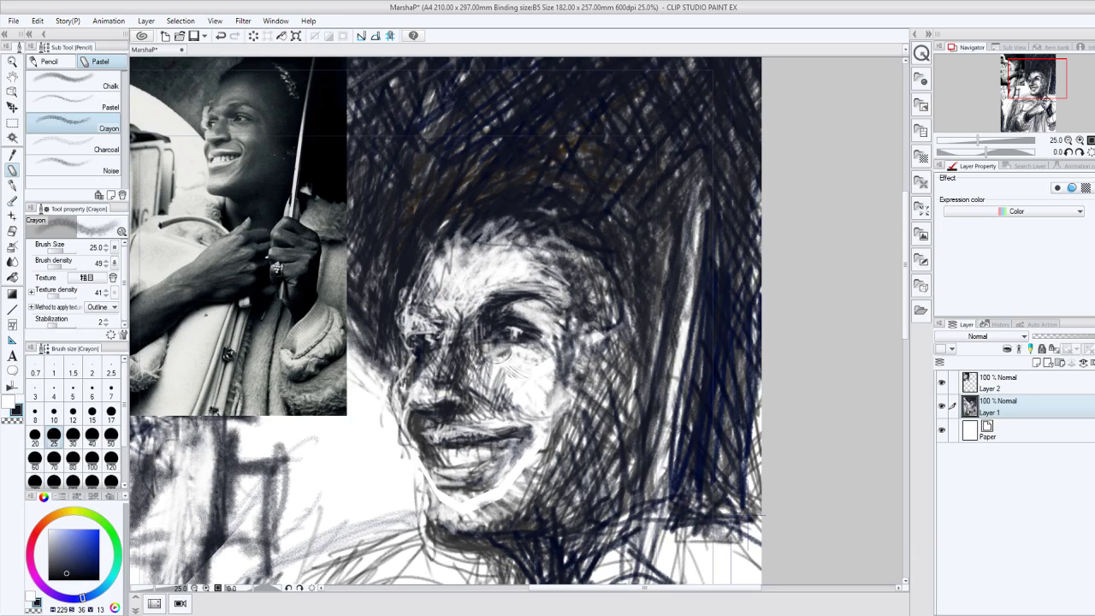
{"action": "left_click_drag", "start_coordinate": [404, 328], "coordinate": [437, 328]}
{"action": "mouse_move", "coordinate": [399, 311]}
{"action": "left_mouse_down"}
{"action": "mouse_move", "coordinate": [437, 301]}
{"action": "mouse_move", "coordinate": [418, 290]}
{"action": "left_mouse_up"}
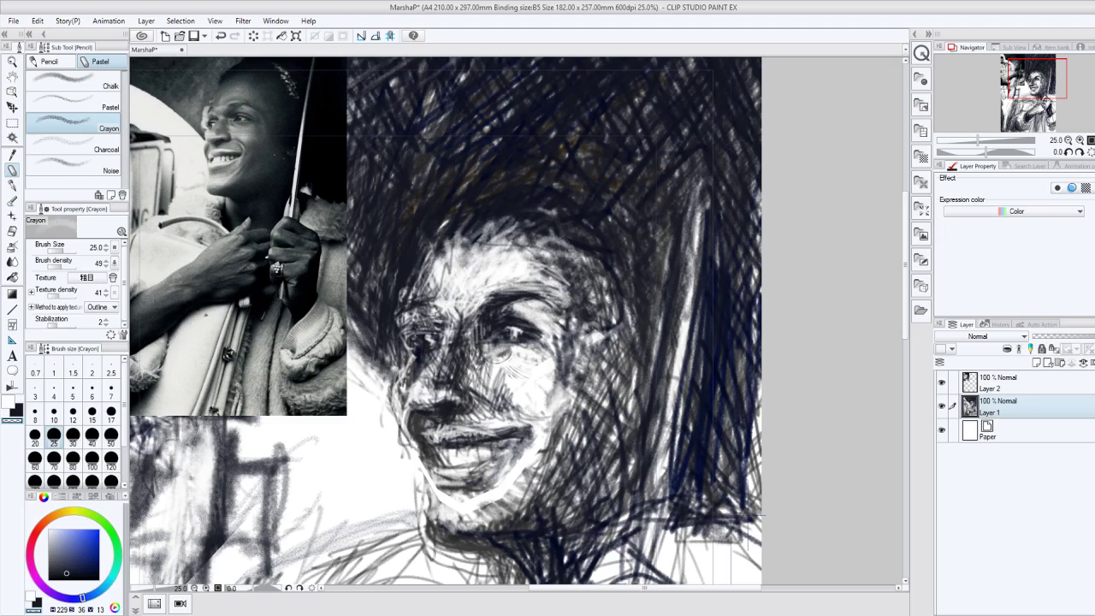
Lighten the side of the main figure's nose, the nostril area and the far cheek with transparent crayon strokes.
{"action": "mouse_move", "coordinate": [436, 315]}
{"action": "left_mouse_down"}
{"action": "mouse_move", "coordinate": [445, 323]}
{"action": "mouse_move", "coordinate": [433, 307]}
{"action": "mouse_move", "coordinate": [440, 370]}
{"action": "mouse_move", "coordinate": [418, 403]}
{"action": "left_mouse_up"}
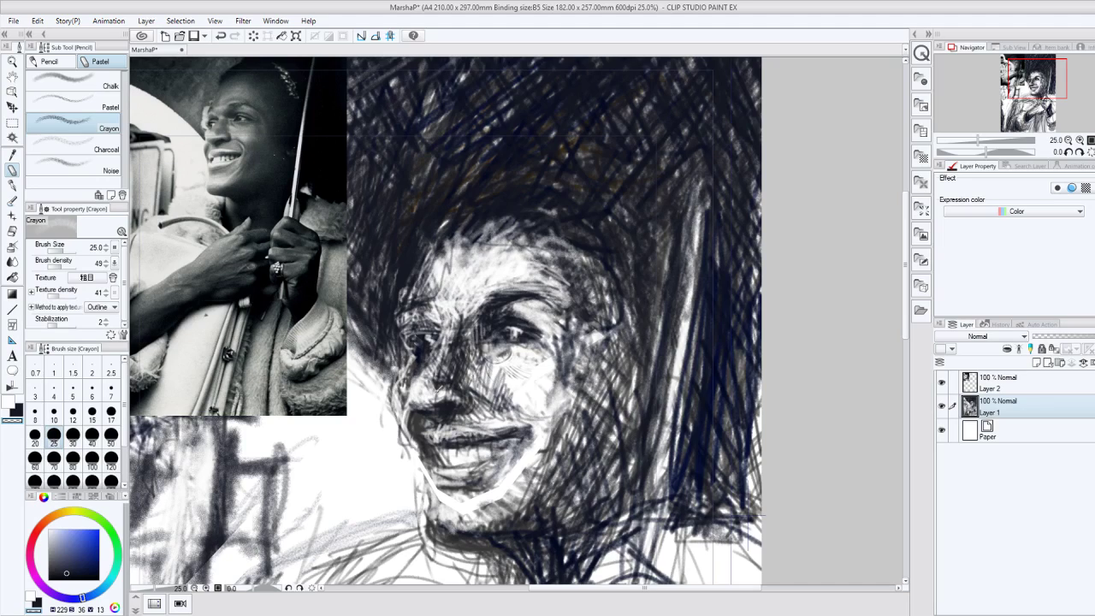
{"action": "left_click_drag", "start_coordinate": [432, 362], "coordinate": [453, 395]}
{"action": "left_click_drag", "start_coordinate": [451, 353], "coordinate": [425, 391]}
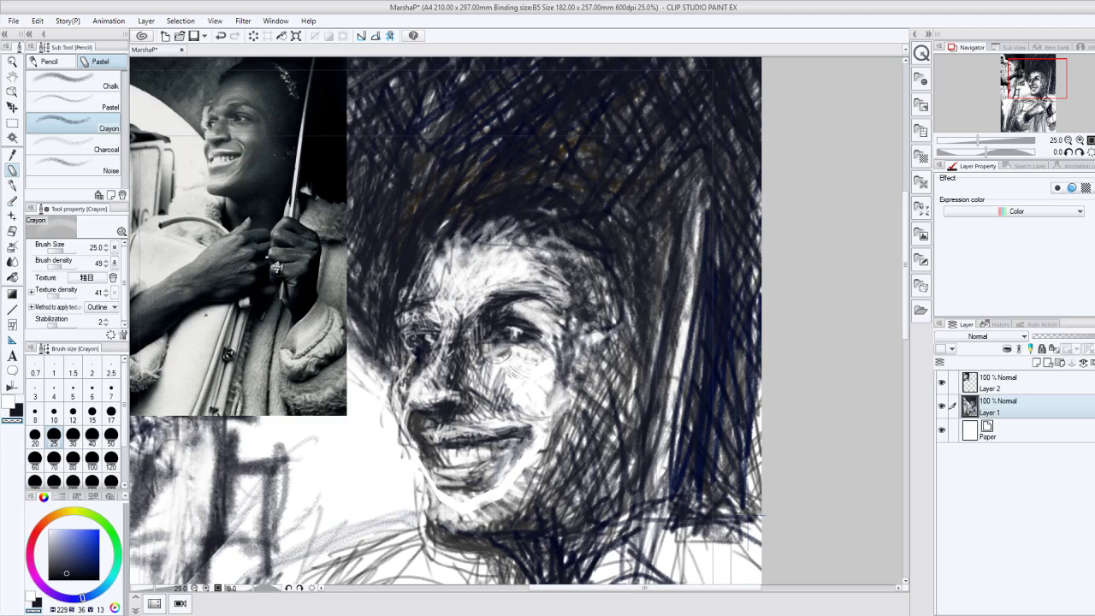
{"action": "left_click_drag", "start_coordinate": [438, 345], "coordinate": [405, 403]}
{"action": "left_click_drag", "start_coordinate": [411, 359], "coordinate": [393, 407]}
Hatch the main figure's far cheek and the edge beside the nostril and mouth in dark crayon.
{"action": "key", "text": "c"}
{"action": "mouse_move", "coordinate": [413, 363]}
{"action": "left_mouse_down"}
{"action": "mouse_move", "coordinate": [397, 392]}
{"action": "mouse_move", "coordinate": [393, 377]}
{"action": "mouse_move", "coordinate": [392, 450]}
{"action": "left_mouse_up"}
{"action": "left_click_drag", "start_coordinate": [409, 408], "coordinate": [393, 419]}
{"action": "left_click_drag", "start_coordinate": [410, 401], "coordinate": [400, 416]}
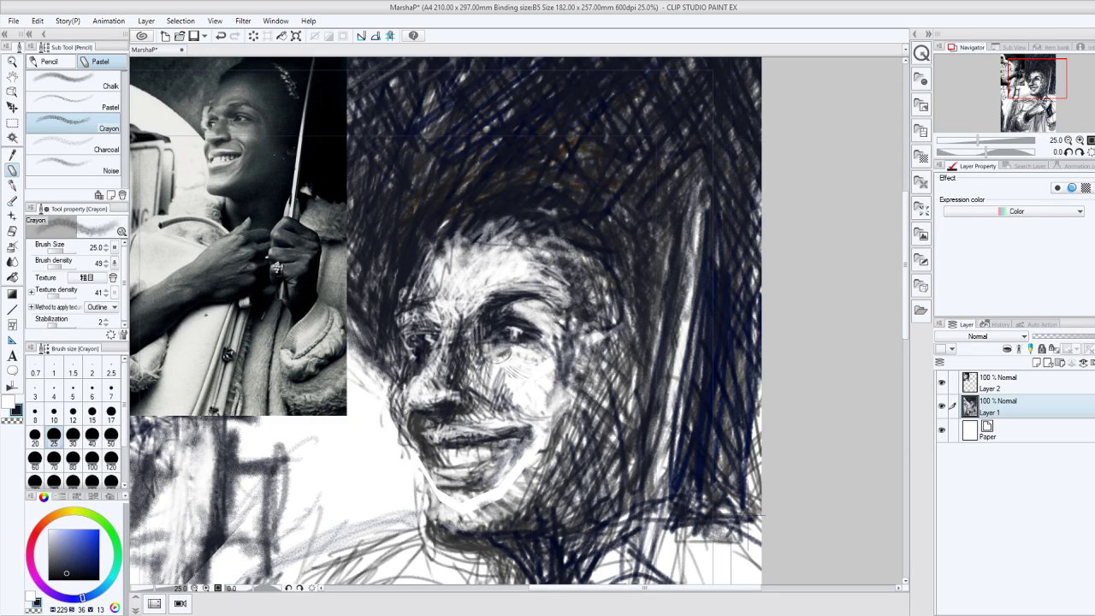
{"action": "left_click_drag", "start_coordinate": [414, 405], "coordinate": [390, 442]}
Trim the outer edge of the main figure's far cheek beside the nose with transparent crayon, undoing and redrawing the strokes.
{"action": "key", "text": "c"}
{"action": "left_click_drag", "start_coordinate": [405, 391], "coordinate": [399, 397]}
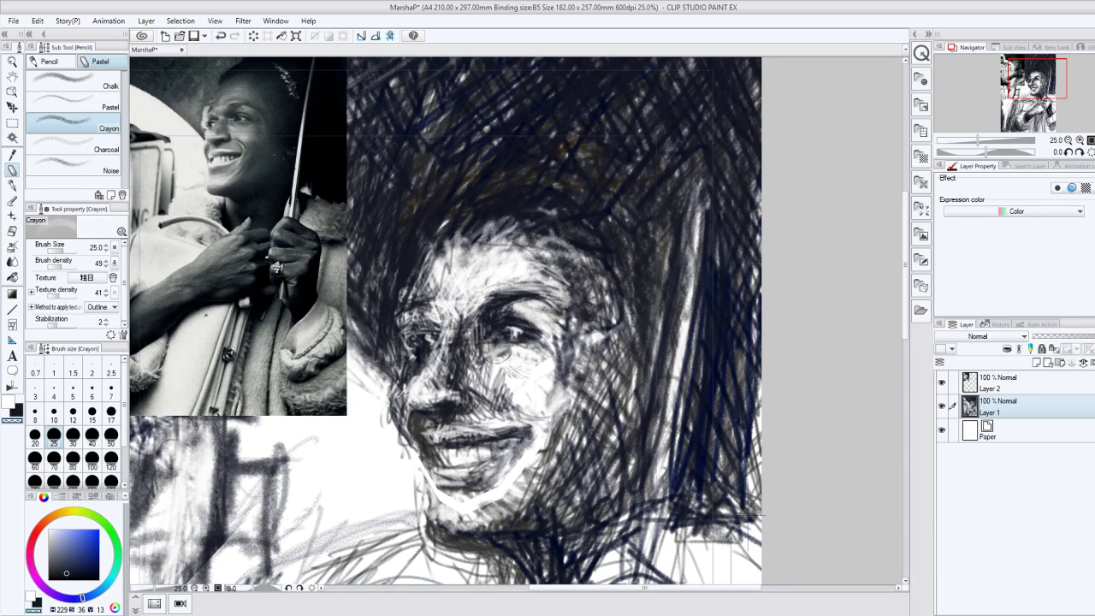
{"action": "left_click_drag", "start_coordinate": [403, 391], "coordinate": [394, 398]}
{"action": "key", "text": "ctrl+z"}
{"action": "key", "text": "ctrl+z"}
{"action": "mouse_move", "coordinate": [402, 392]}
{"action": "left_mouse_down"}
{"action": "mouse_move", "coordinate": [390, 434]}
{"action": "mouse_move", "coordinate": [390, 393]}
{"action": "left_mouse_up"}
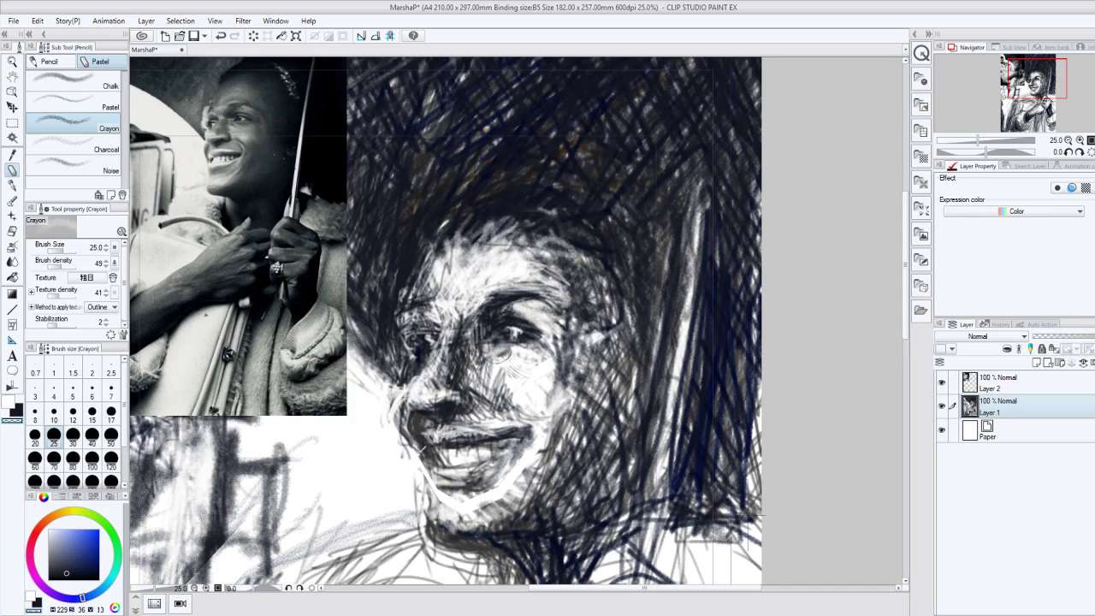
Shade beneath the main figure's near eye and hatch the near cheek down to the smile line in dark crayon.
{"action": "key", "text": "c"}
{"action": "left_click_drag", "start_coordinate": [524, 344], "coordinate": [502, 346]}
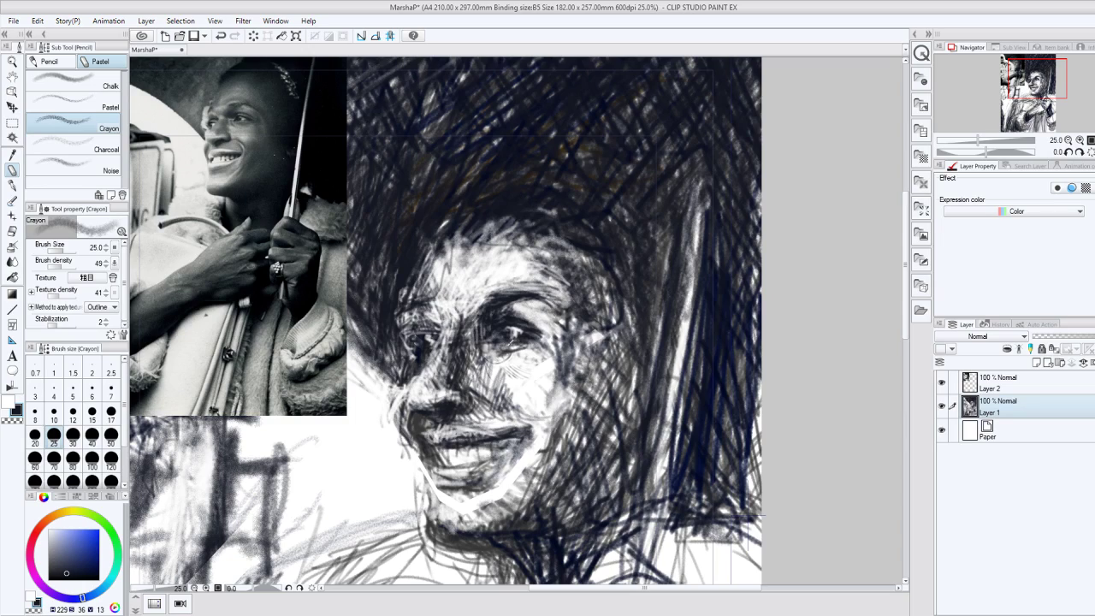
{"action": "left_click_drag", "start_coordinate": [520, 361], "coordinate": [552, 415]}
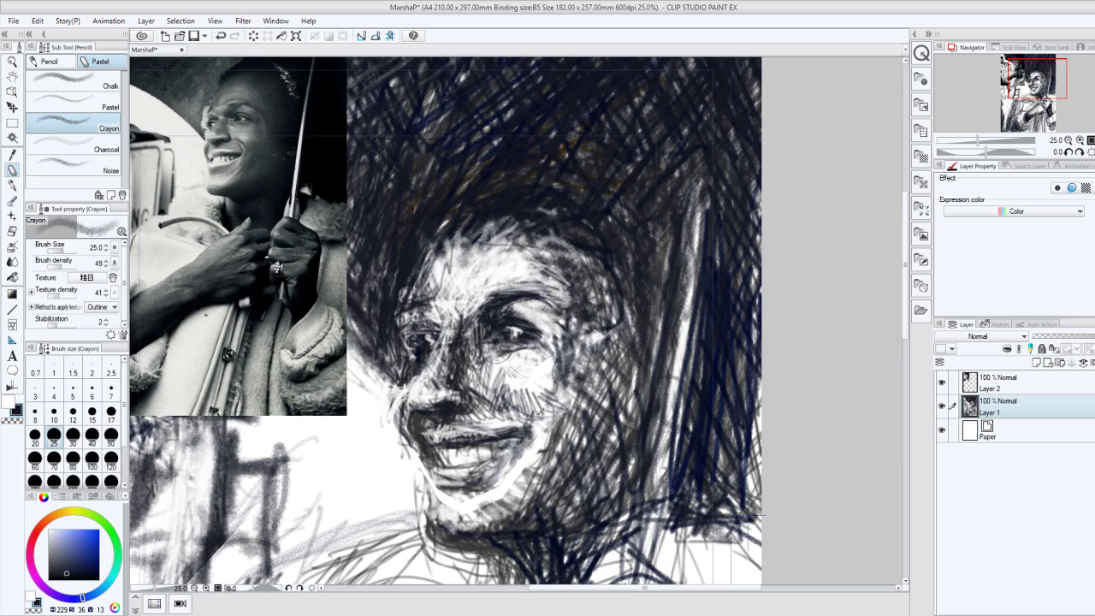
{"action": "left_click_drag", "start_coordinate": [540, 409], "coordinate": [512, 459]}
{"action": "mouse_move", "coordinate": [554, 390]}
{"action": "left_mouse_down"}
{"action": "mouse_move", "coordinate": [484, 456]}
{"action": "mouse_move", "coordinate": [538, 412]}
{"action": "mouse_move", "coordinate": [541, 431]}
{"action": "mouse_move", "coordinate": [550, 426]}
{"action": "left_mouse_up"}
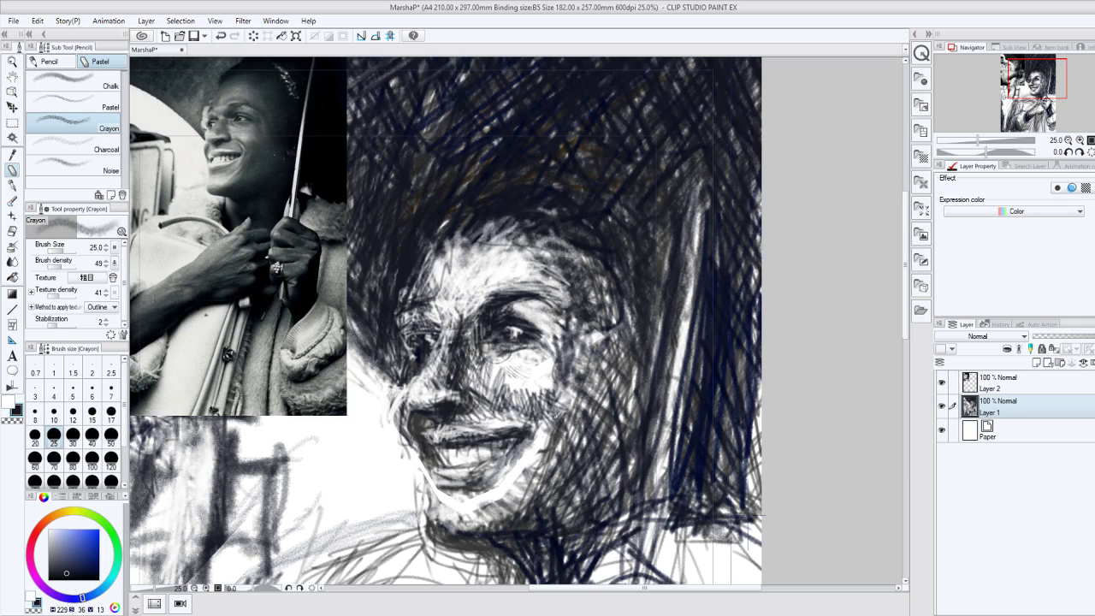
Darken the main figure's jaw, chin and the area around the lower lip and mouth corners with crayon hatching.
{"action": "left_click_drag", "start_coordinate": [558, 411], "coordinate": [541, 476]}
{"action": "left_click_drag", "start_coordinate": [556, 406], "coordinate": [530, 494]}
{"action": "left_click_drag", "start_coordinate": [432, 471], "coordinate": [455, 489]}
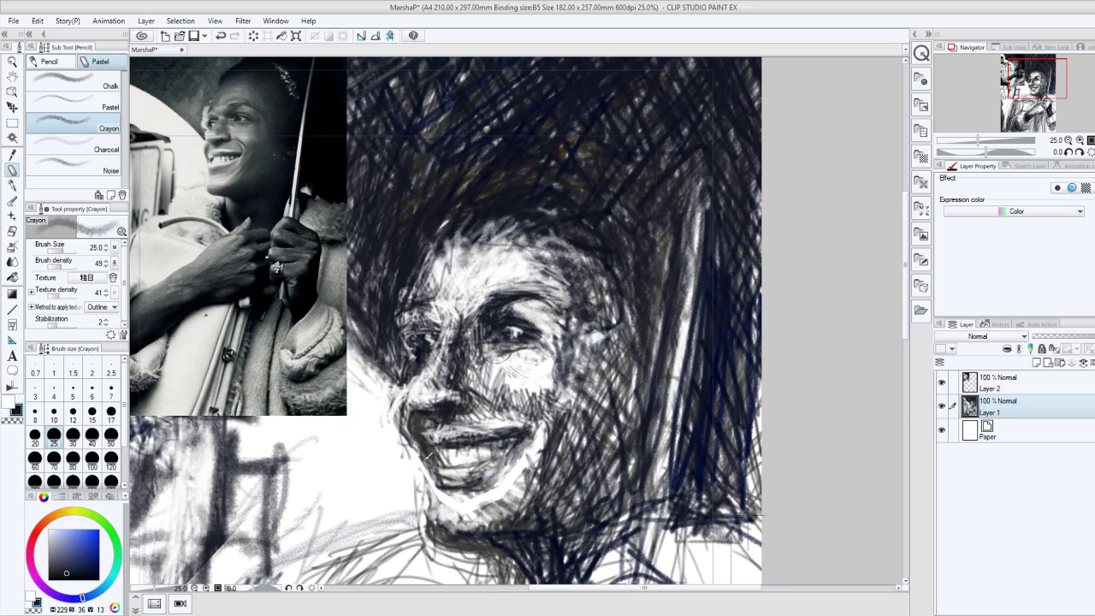
{"action": "mouse_move", "coordinate": [428, 453]}
{"action": "left_mouse_down"}
{"action": "mouse_move", "coordinate": [428, 498]}
{"action": "mouse_move", "coordinate": [449, 493]}
{"action": "left_mouse_up"}
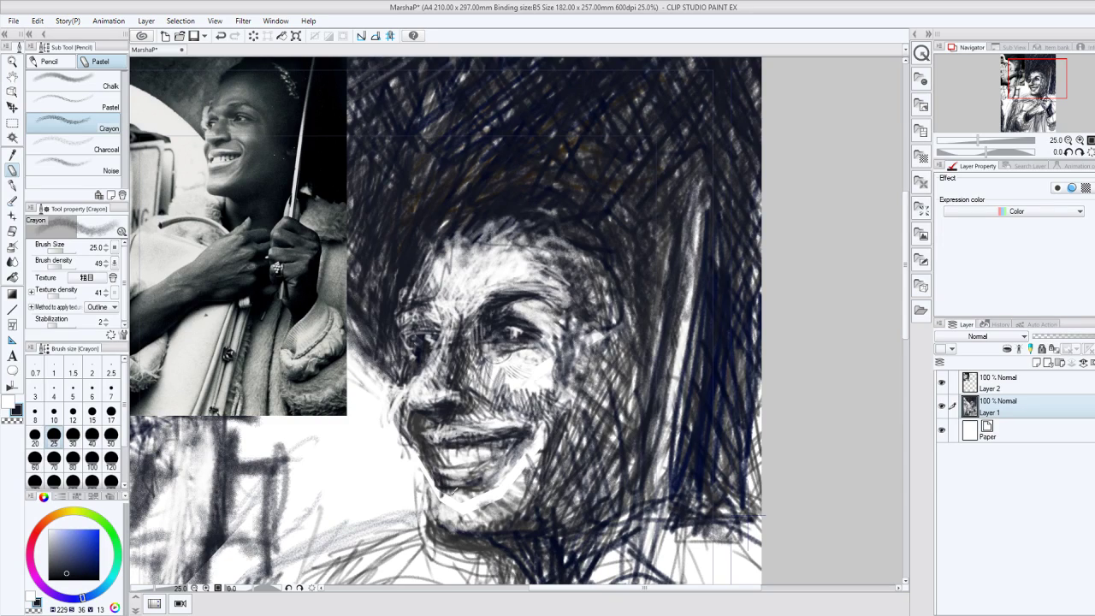
{"action": "mouse_move", "coordinate": [452, 493]}
{"action": "left_mouse_down"}
{"action": "mouse_move", "coordinate": [485, 476]}
{"action": "mouse_move", "coordinate": [448, 513]}
{"action": "left_mouse_up"}
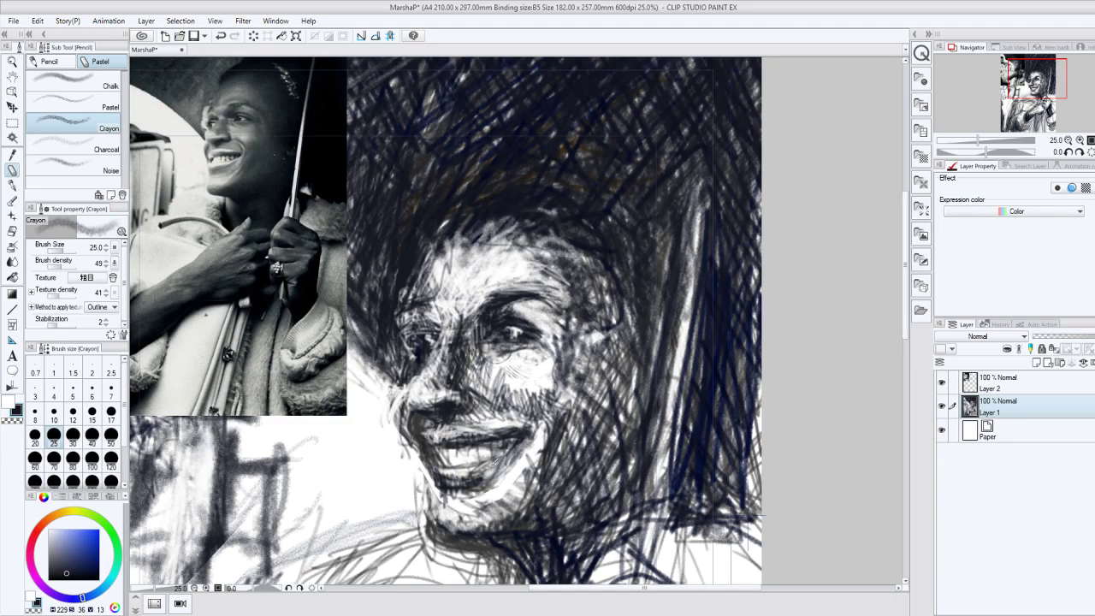
{"action": "left_click_drag", "start_coordinate": [498, 468], "coordinate": [529, 433]}
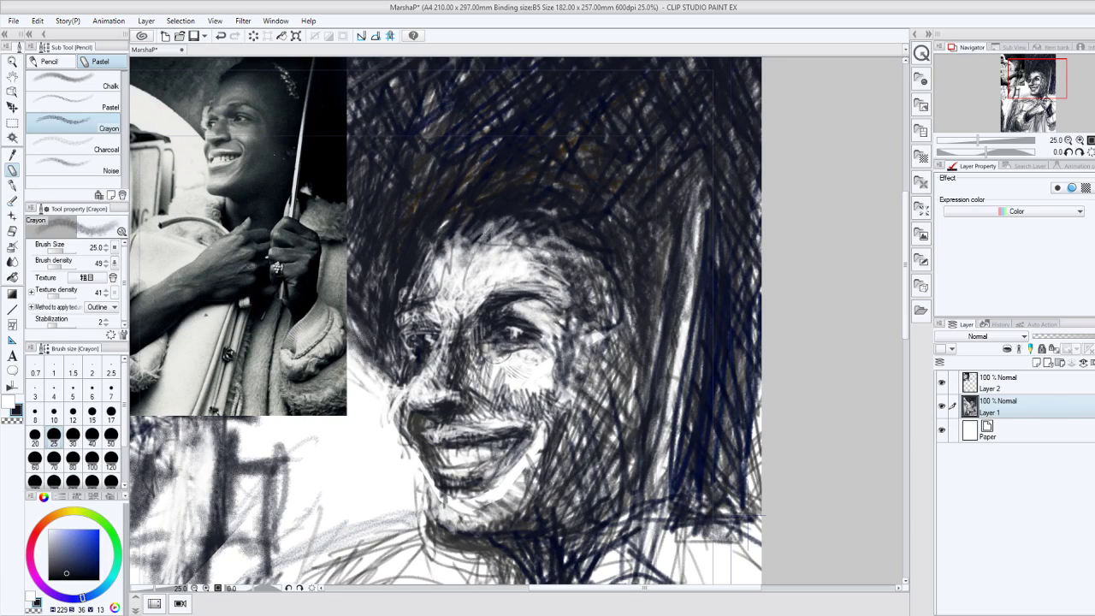
Hatch the far upper corner of the main figure's forehead below the hairline in dark crayon.
{"action": "left_click_drag", "start_coordinate": [470, 251], "coordinate": [457, 262]}
{"action": "left_click_drag", "start_coordinate": [442, 274], "coordinate": [463, 232]}
{"action": "left_click_drag", "start_coordinate": [436, 291], "coordinate": [486, 225]}
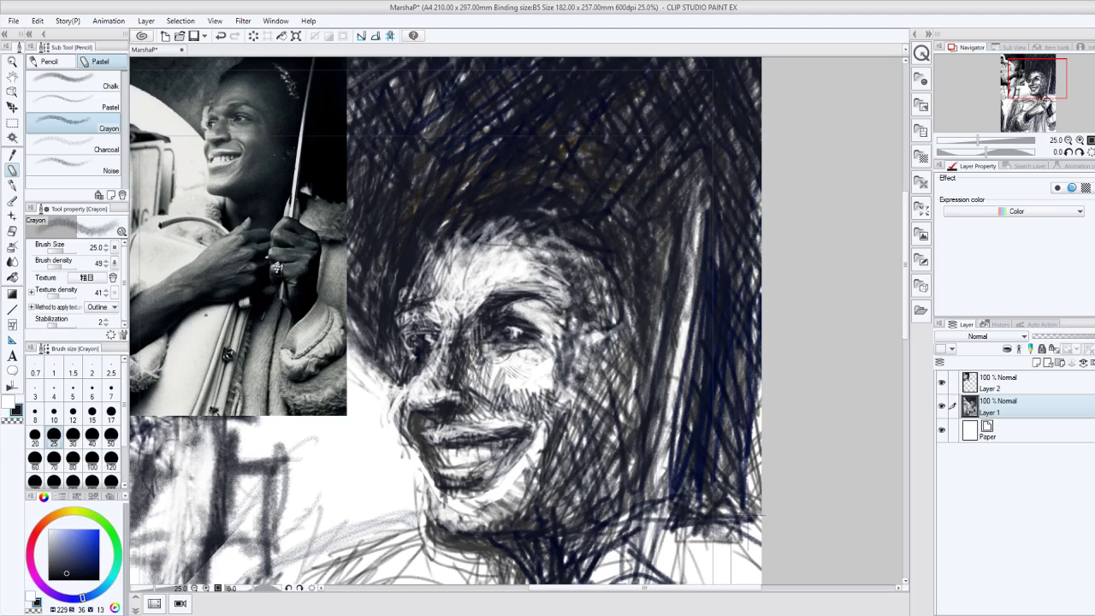
Scratch a fan of light strokes in transparent colour into the dark area beside the main figure's hairline and far temple.
{"action": "left_click", "coordinate": [18, 411]}
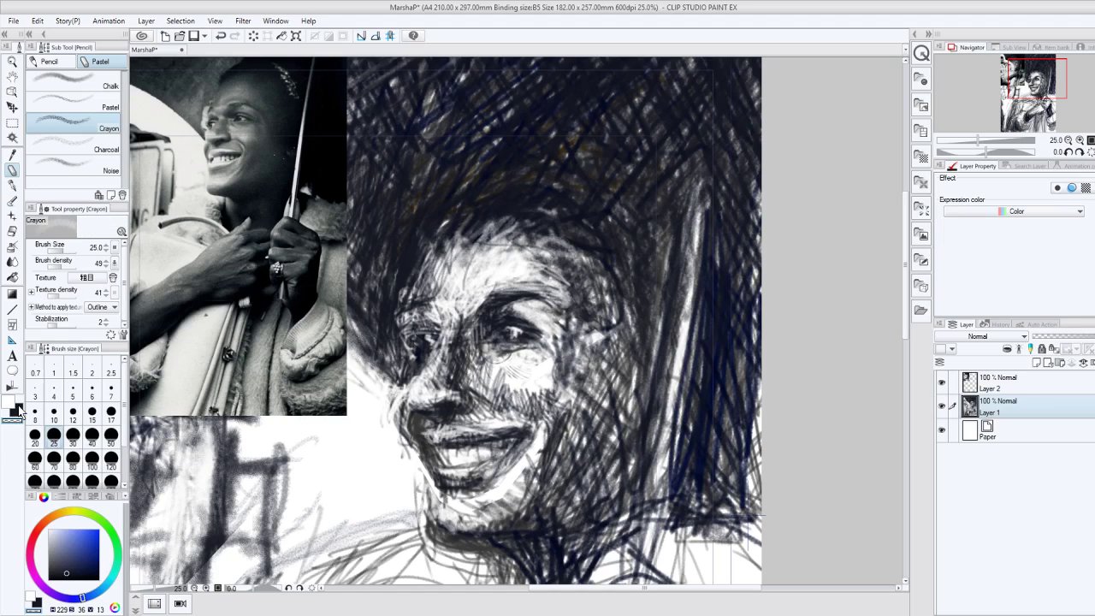
{"action": "mouse_move", "coordinate": [431, 201]}
{"action": "left_mouse_down"}
{"action": "mouse_move", "coordinate": [424, 231]}
{"action": "mouse_move", "coordinate": [389, 174]}
{"action": "left_mouse_up"}
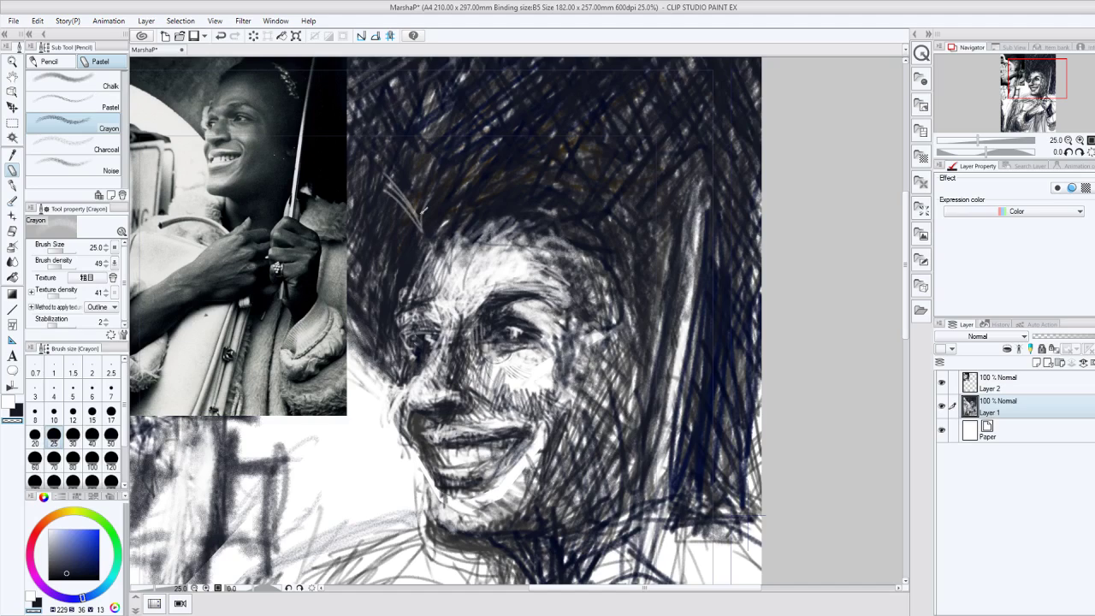
{"action": "left_click_drag", "start_coordinate": [424, 209], "coordinate": [408, 138]}
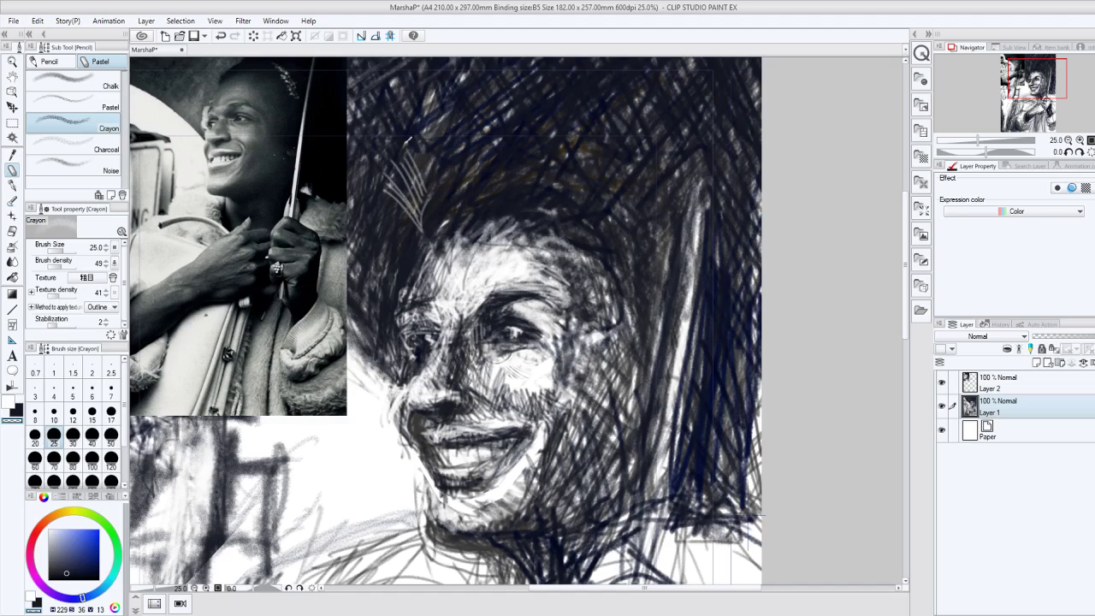
{"action": "mouse_move", "coordinate": [434, 192]}
{"action": "left_mouse_down"}
{"action": "mouse_move", "coordinate": [404, 153]}
{"action": "mouse_move", "coordinate": [418, 233]}
{"action": "left_mouse_up"}
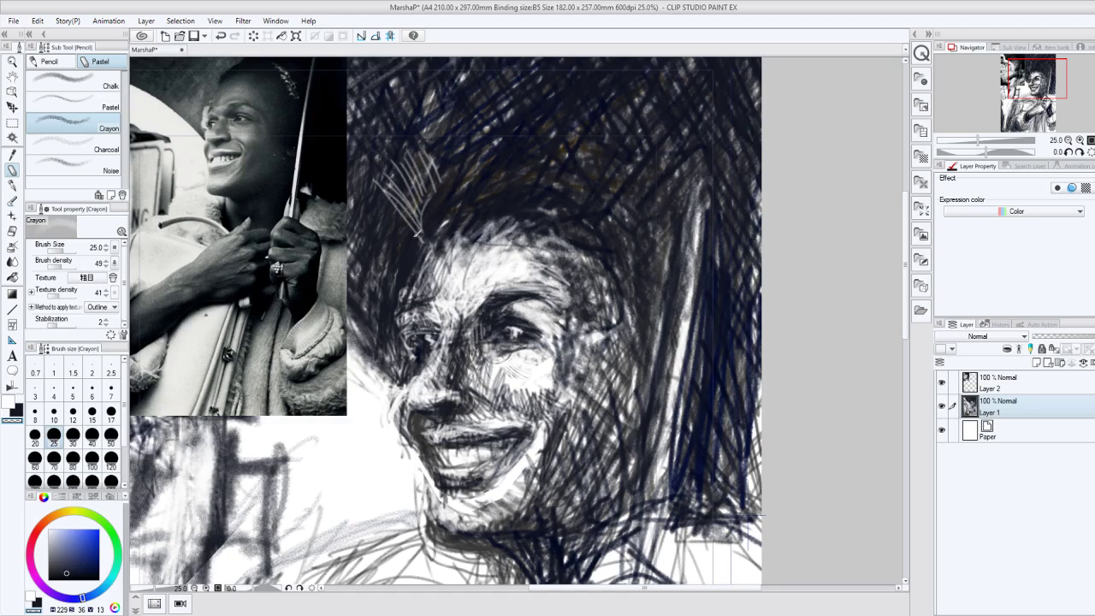
{"action": "left_click_drag", "start_coordinate": [368, 338], "coordinate": [408, 181]}
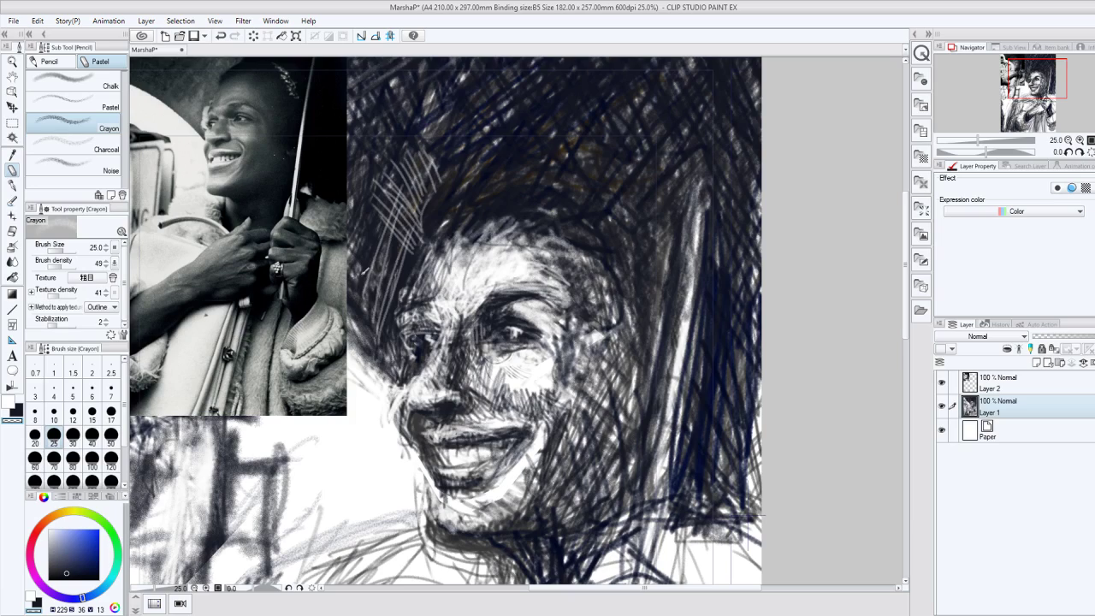
{"action": "mouse_move", "coordinate": [364, 267]}
{"action": "left_mouse_down"}
{"action": "mouse_move", "coordinate": [379, 243]}
{"action": "mouse_move", "coordinate": [399, 286]}
{"action": "left_mouse_up"}
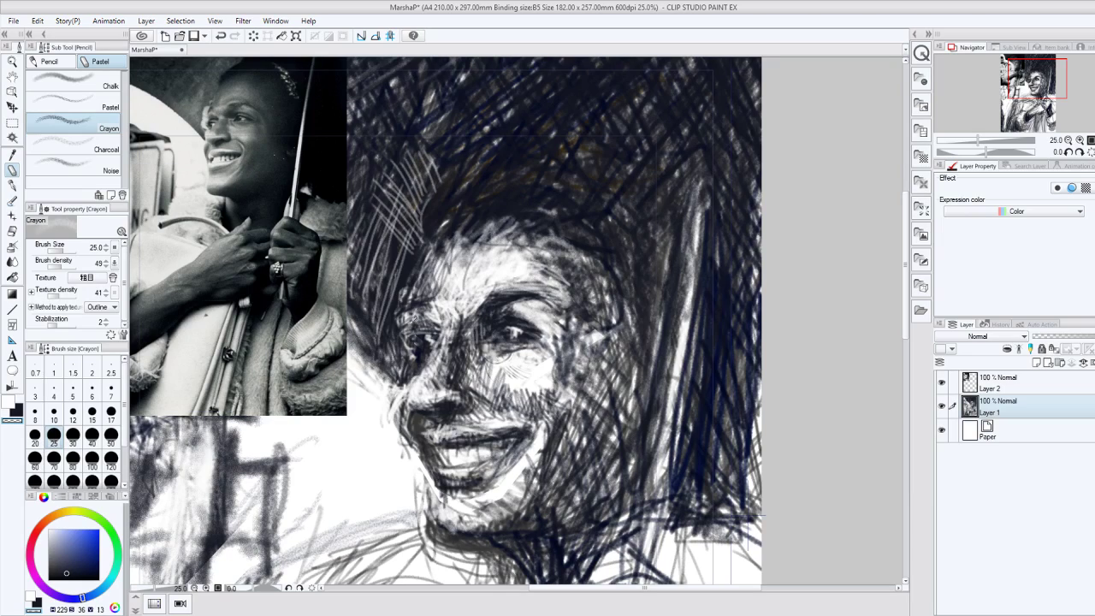
{"action": "left_click_drag", "start_coordinate": [407, 318], "coordinate": [390, 257]}
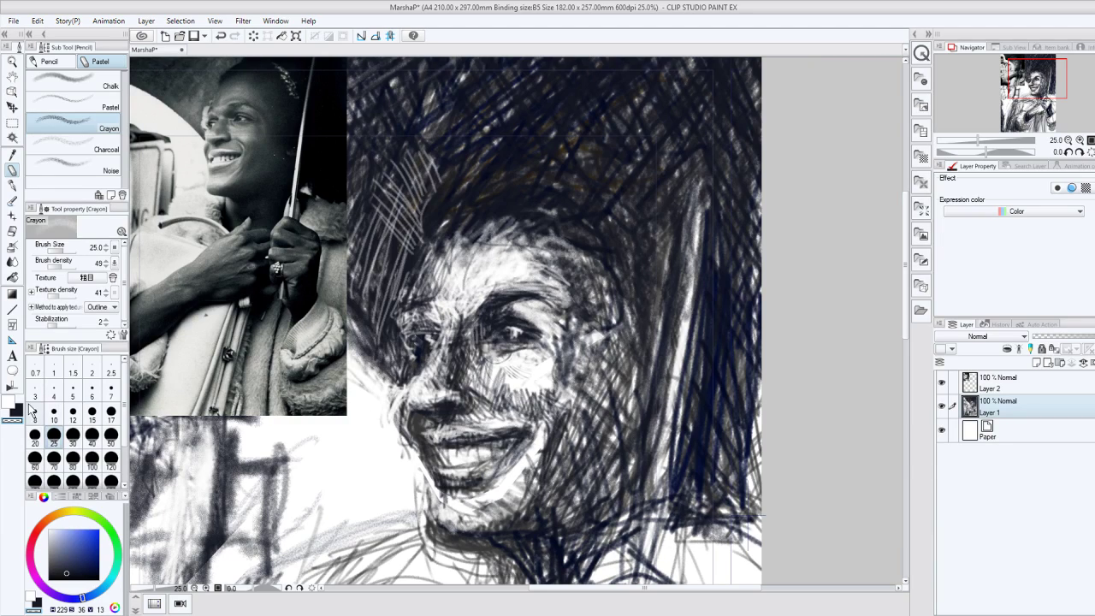
Build up bright transparent-colour strokes around the main figure's far brow, temple and outer eye.
{"action": "left_click_drag", "start_coordinate": [418, 317], "coordinate": [429, 322]}
{"action": "left_click_drag", "start_coordinate": [423, 315], "coordinate": [429, 321]}
{"action": "left_click_drag", "start_coordinate": [408, 279], "coordinate": [389, 312]}
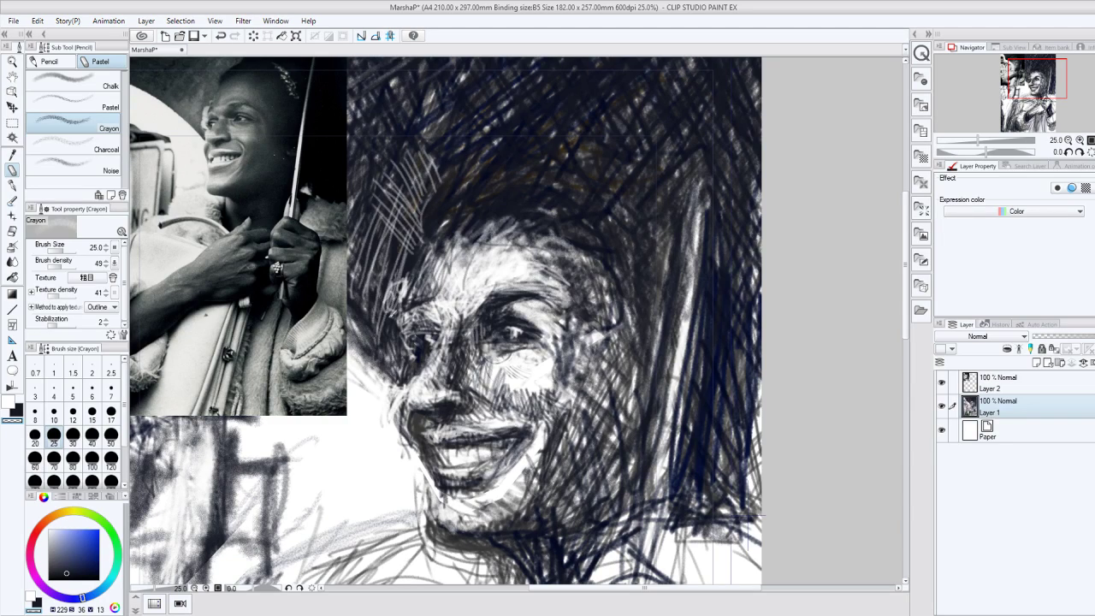
{"action": "left_click_drag", "start_coordinate": [397, 311], "coordinate": [386, 349]}
{"action": "left_click_drag", "start_coordinate": [415, 272], "coordinate": [392, 316]}
{"action": "left_click_drag", "start_coordinate": [408, 280], "coordinate": [390, 342]}
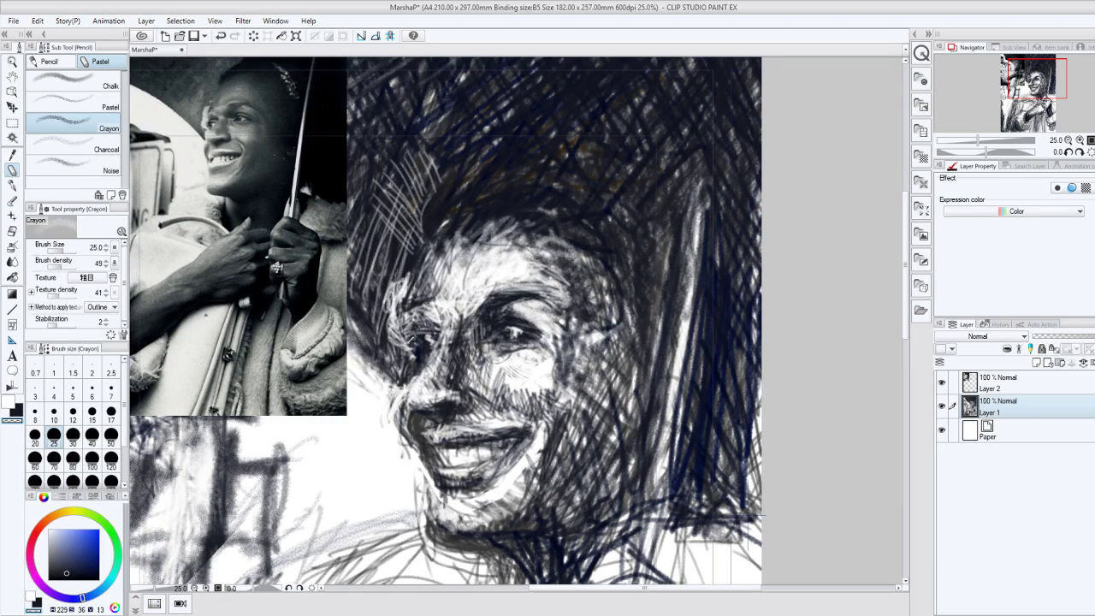
{"action": "left_click_drag", "start_coordinate": [414, 269], "coordinate": [396, 339]}
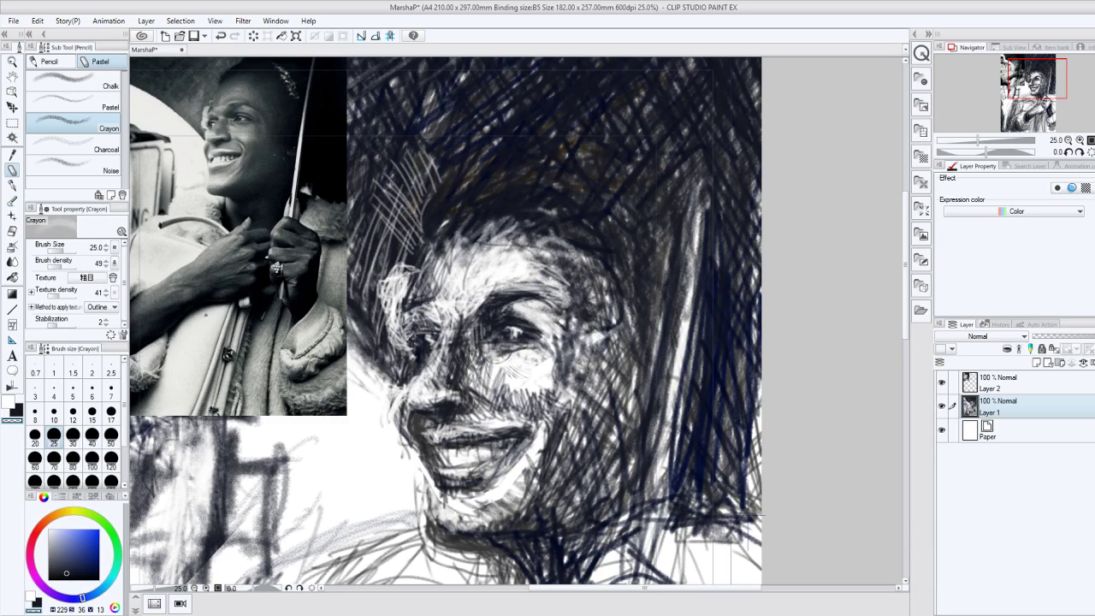
Add a new raster layer above the photo reference layer.
{"action": "key", "text": "ctrl+minus"}
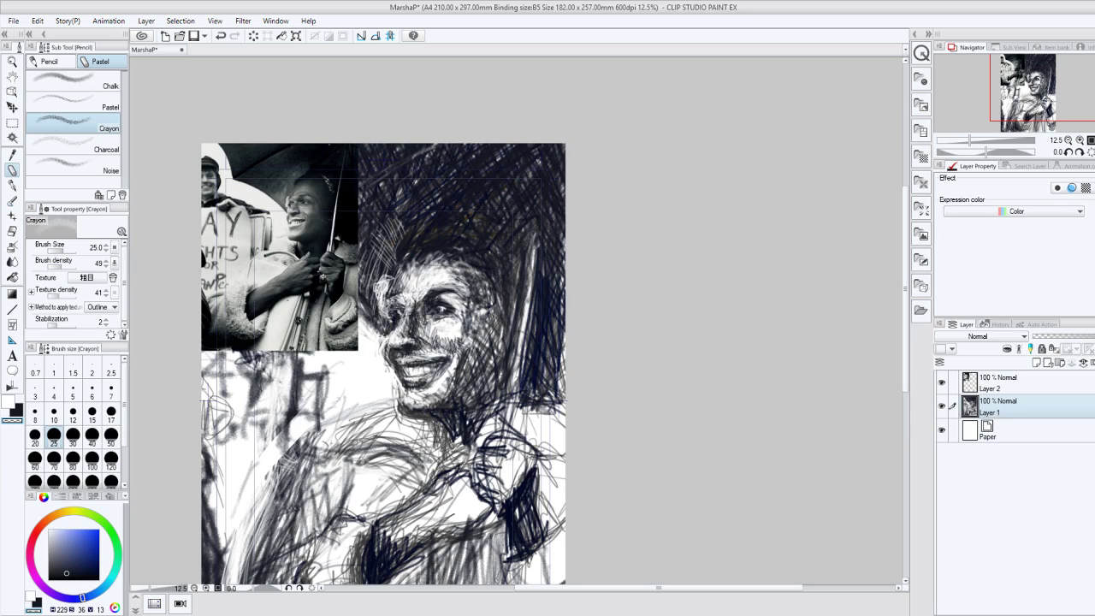
{"action": "left_click_drag", "start_coordinate": [454, 475], "coordinate": [398, 522]}
{"action": "left_click", "coordinate": [1009, 381]}
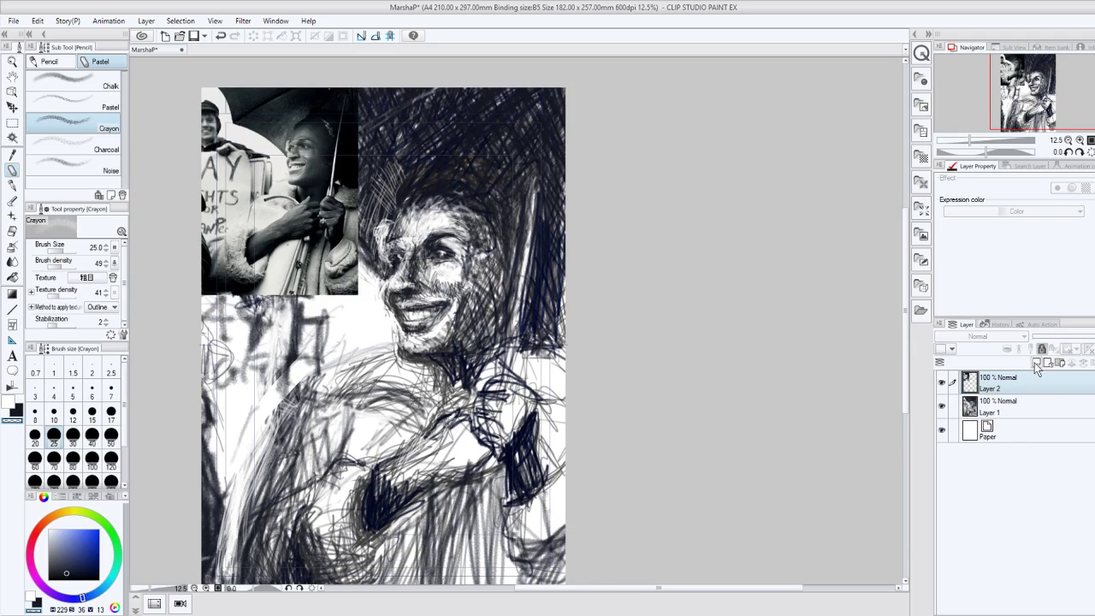
{"action": "left_click", "coordinate": [1035, 364]}
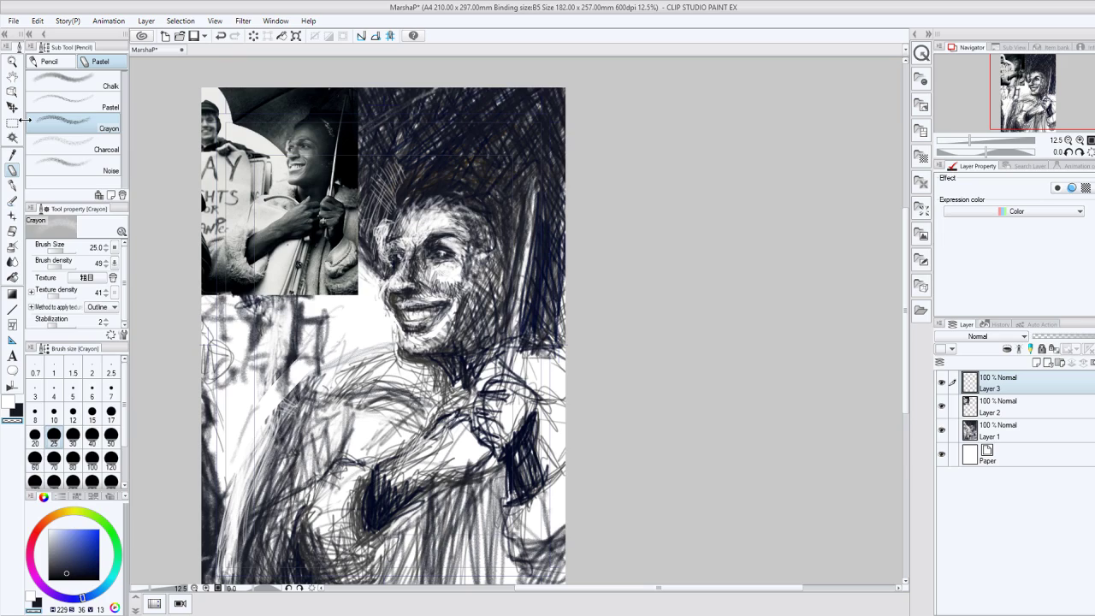
Cover the middle of the page, including the main figure's face, with broad white Marker pen strokes at brush size 300.
{"action": "left_click", "coordinate": [12, 185]}
{"action": "left_click", "coordinate": [105, 61]}
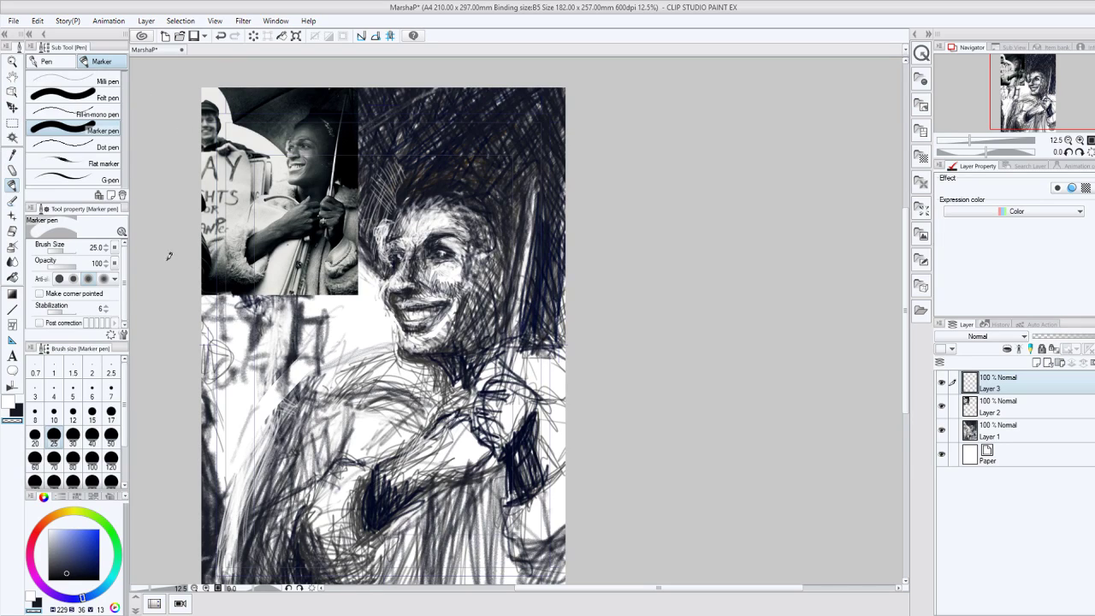
{"action": "left_click", "coordinate": [15, 356]}
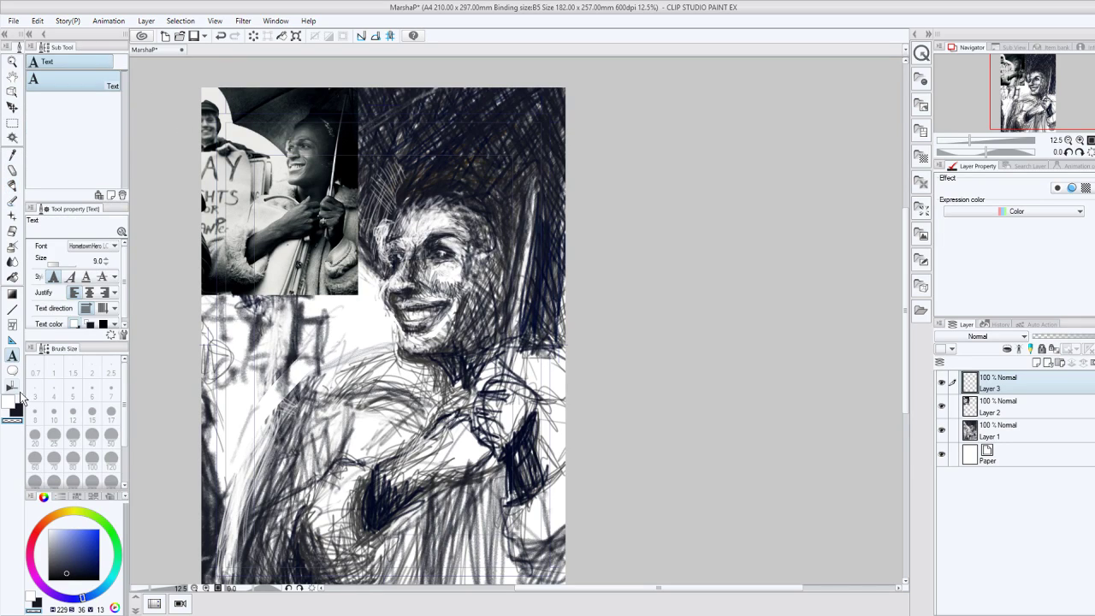
{"action": "key", "text": "p"}
{"action": "key", "text": "p"}
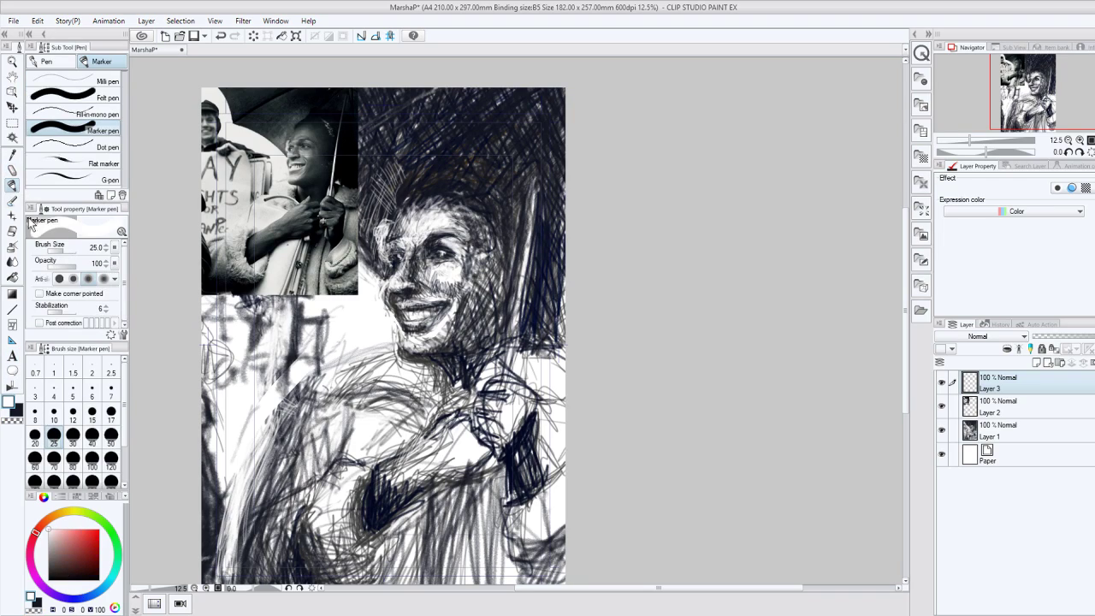
{"action": "left_click", "coordinate": [109, 484]}
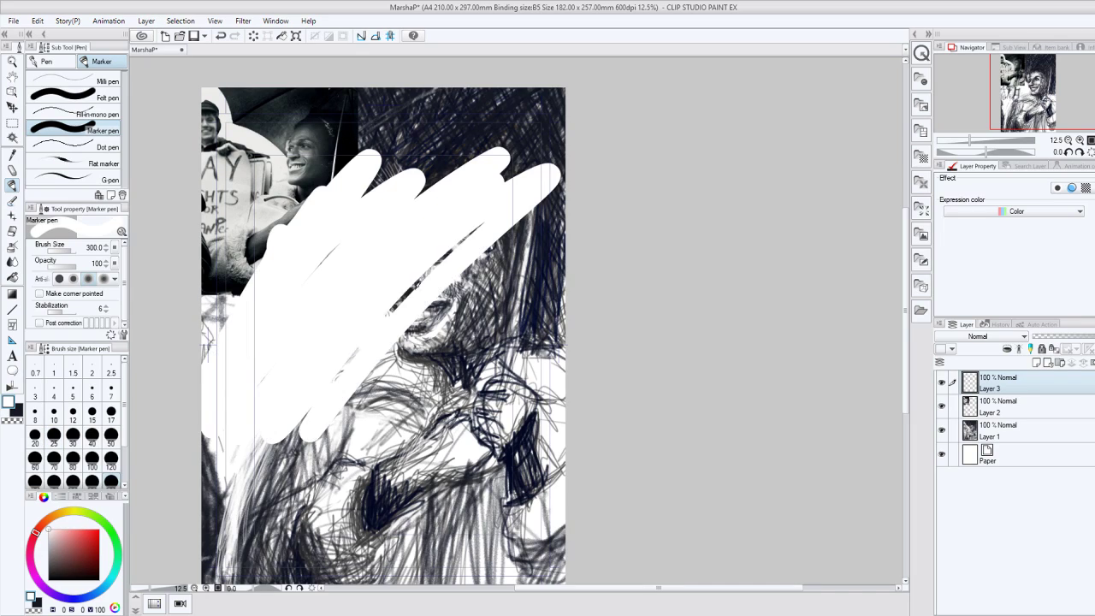
{"action": "mouse_move", "coordinate": [554, 175]}
{"action": "left_mouse_down"}
{"action": "mouse_move", "coordinate": [552, 244]}
{"action": "mouse_move", "coordinate": [452, 366]}
{"action": "mouse_move", "coordinate": [526, 230]}
{"action": "mouse_move", "coordinate": [453, 309]}
{"action": "mouse_move", "coordinate": [368, 176]}
{"action": "left_mouse_up"}
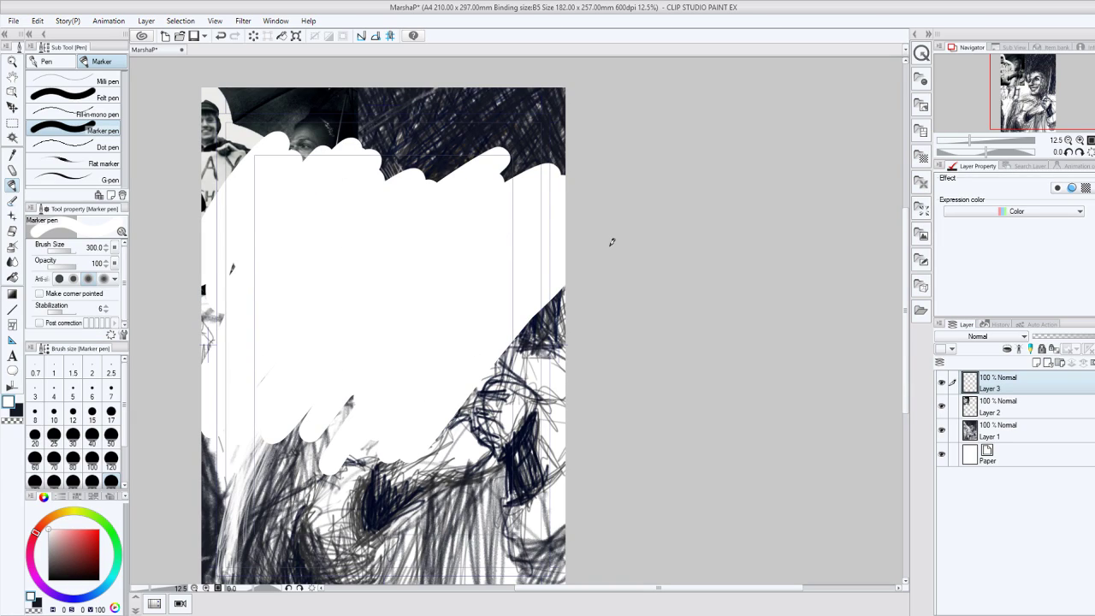
{"action": "left_click_drag", "start_coordinate": [612, 242], "coordinate": [424, 293]}
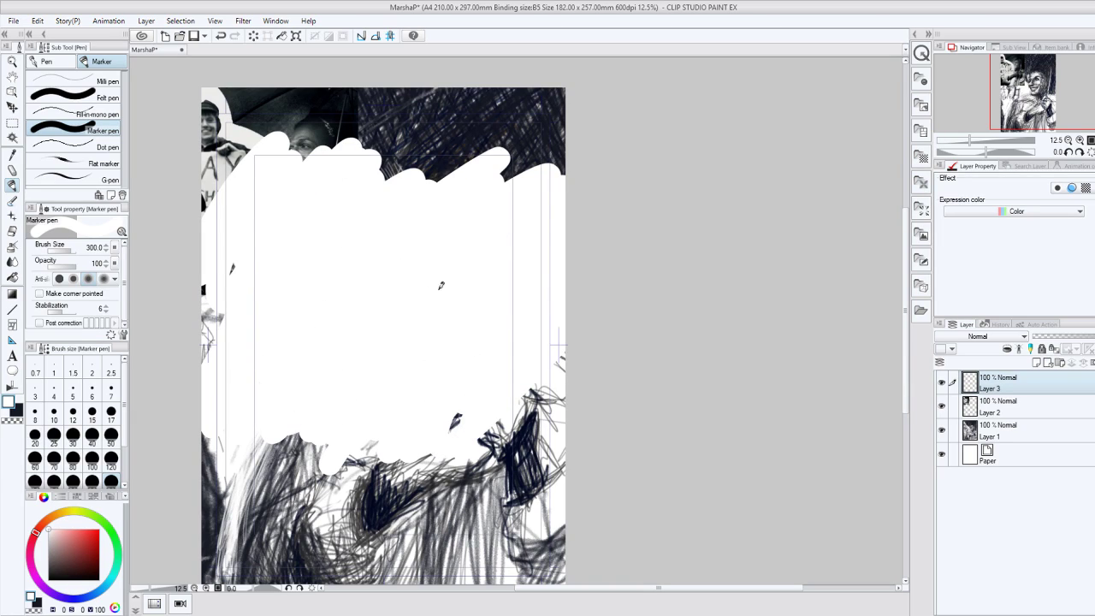
{"action": "left_click_drag", "start_coordinate": [532, 395], "coordinate": [553, 399]}
Handwrite "More tomorrow" on two lines over the white area in dark Marker pen at brush size 15.
{"action": "left_click", "coordinate": [35, 391]}
{"action": "left_click", "coordinate": [16, 413]}
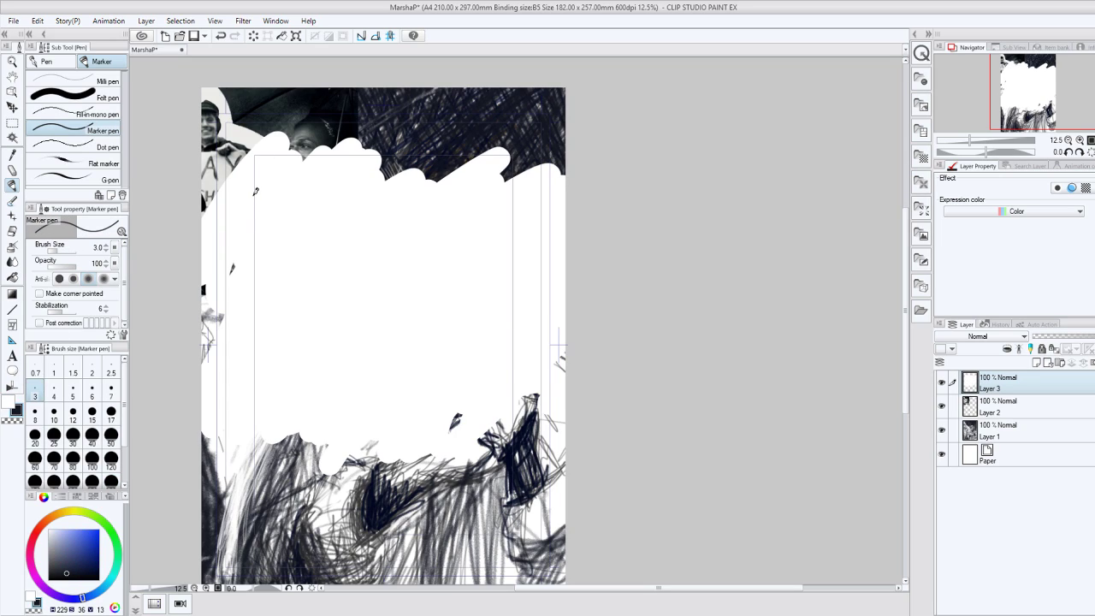
{"action": "left_click", "coordinate": [93, 411]}
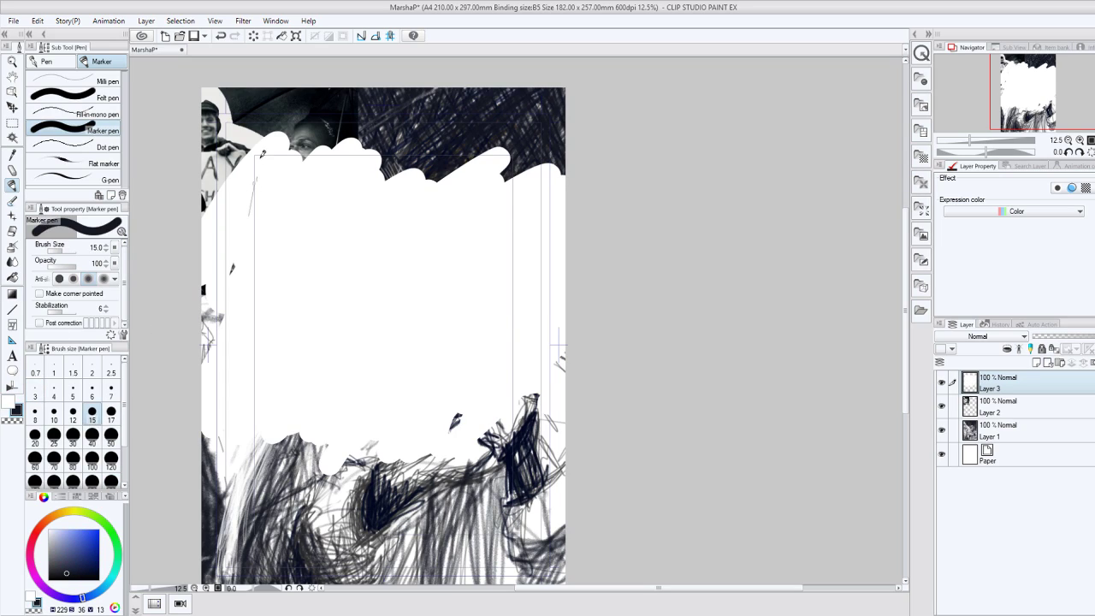
{"action": "mouse_move", "coordinate": [249, 211]}
{"action": "left_mouse_down"}
{"action": "mouse_move", "coordinate": [264, 181]}
{"action": "mouse_move", "coordinate": [264, 216]}
{"action": "mouse_move", "coordinate": [282, 182]}
{"action": "mouse_move", "coordinate": [360, 296]}
{"action": "mouse_move", "coordinate": [385, 295]}
{"action": "mouse_move", "coordinate": [390, 283]}
{"action": "left_mouse_up"}
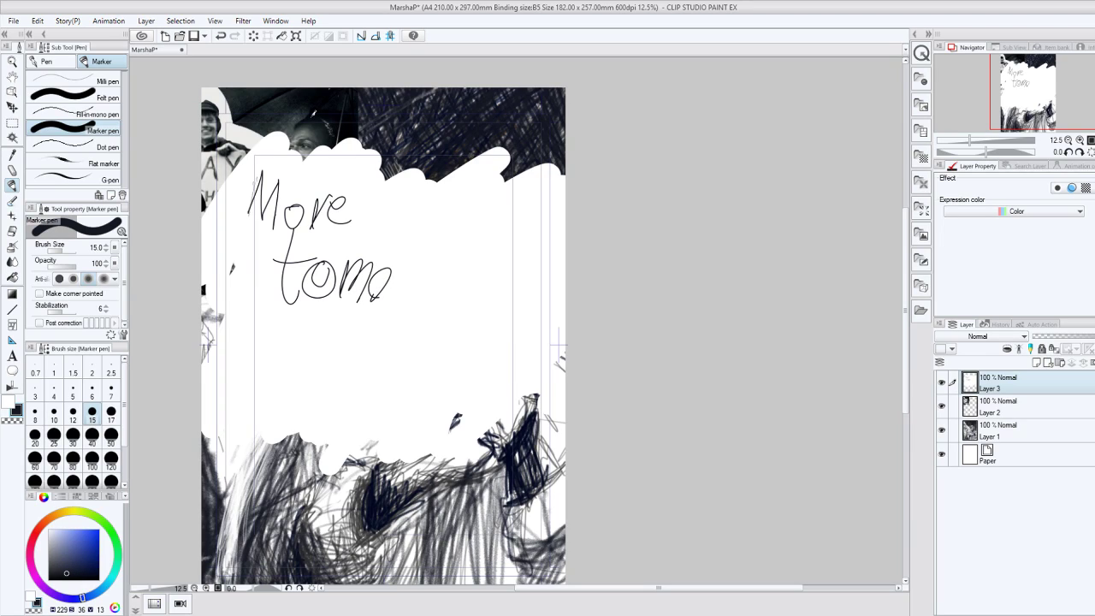
{"action": "key", "text": "ctrl+z"}
{"action": "key", "text": "ctrl+z"}
{"action": "mouse_move", "coordinate": [377, 270]}
{"action": "left_mouse_down"}
{"action": "mouse_move", "coordinate": [419, 295]}
{"action": "mouse_move", "coordinate": [450, 276]}
{"action": "mouse_move", "coordinate": [459, 295]}
{"action": "mouse_move", "coordinate": [468, 269]}
{"action": "mouse_move", "coordinate": [481, 273]}
{"action": "left_mouse_up"}
Handwrite "or Wednesday" as the third line of the note in the same dark marker.
{"action": "left_click_drag", "start_coordinate": [255, 326], "coordinate": [253, 327]}
{"action": "left_click_drag", "start_coordinate": [267, 346], "coordinate": [296, 323]}
{"action": "left_click", "coordinate": [306, 342]}
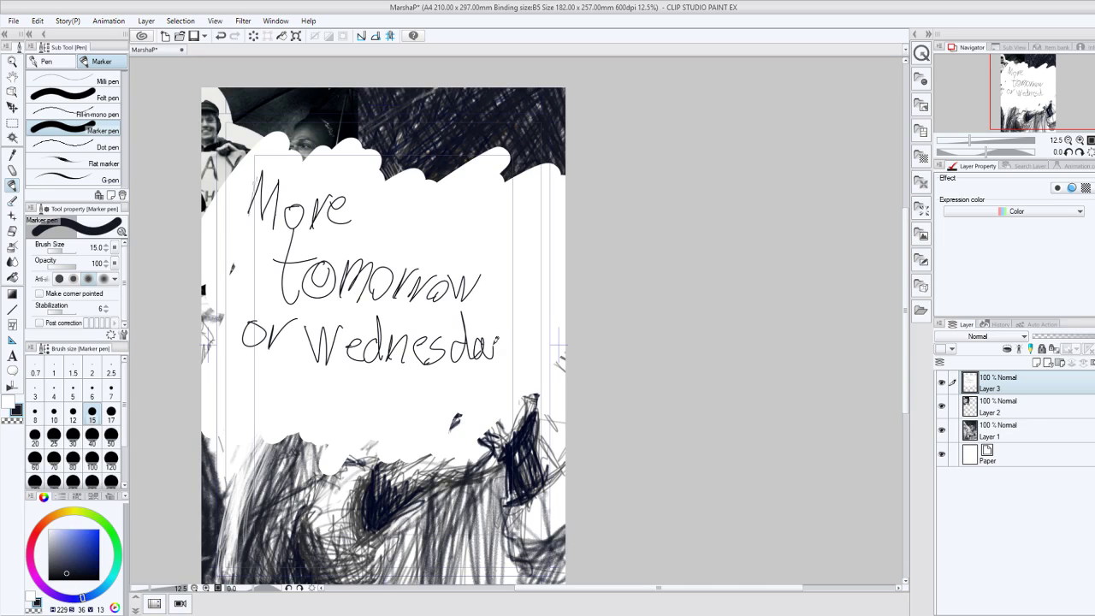
{"action": "mouse_move", "coordinate": [495, 337]}
{"action": "left_mouse_down"}
{"action": "mouse_move", "coordinate": [511, 332]}
{"action": "mouse_move", "coordinate": [463, 376]}
{"action": "left_mouse_up"}
{"action": "left_click", "coordinate": [515, 360]}
Handwrite "XOXO" beneath the note's last line and underline the word "or" twice.
{"action": "left_click_drag", "start_coordinate": [279, 374], "coordinate": [319, 424]}
{"action": "left_click_drag", "start_coordinate": [315, 377], "coordinate": [277, 423]}
{"action": "left_click_drag", "start_coordinate": [335, 379], "coordinate": [334, 380]}
{"action": "left_click_drag", "start_coordinate": [243, 348], "coordinate": [284, 346]}
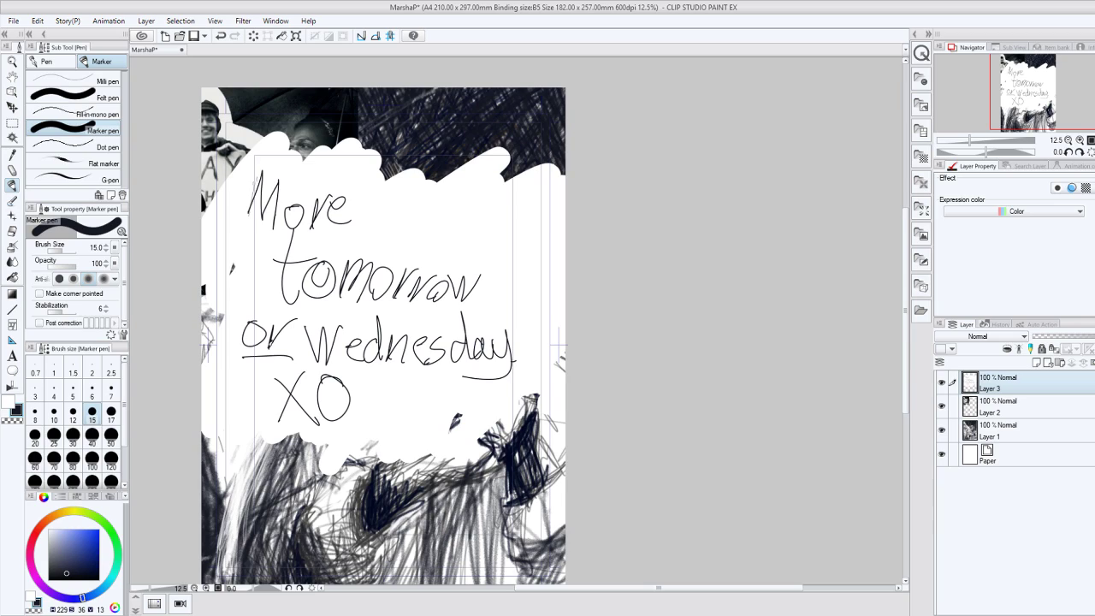
{"action": "left_click_drag", "start_coordinate": [353, 376], "coordinate": [392, 426]}
{"action": "left_click_drag", "start_coordinate": [390, 375], "coordinate": [353, 425]}
{"action": "left_click_drag", "start_coordinate": [411, 375], "coordinate": [412, 376]}
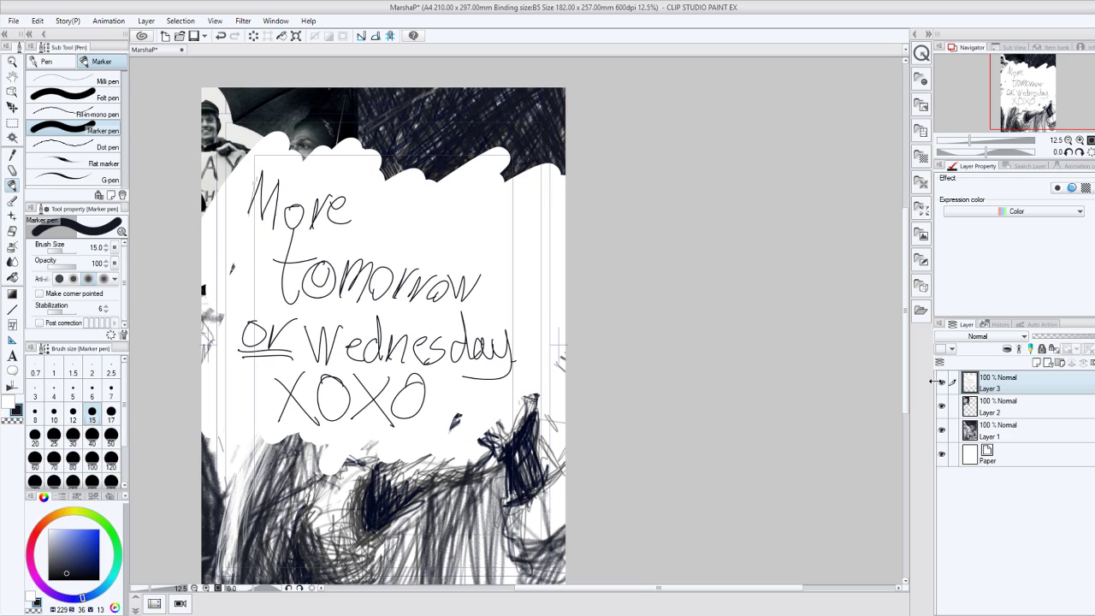
Hide Layer 3 with the handwritten note to reveal the sketch and photo reference.
{"action": "left_click", "coordinate": [941, 382]}
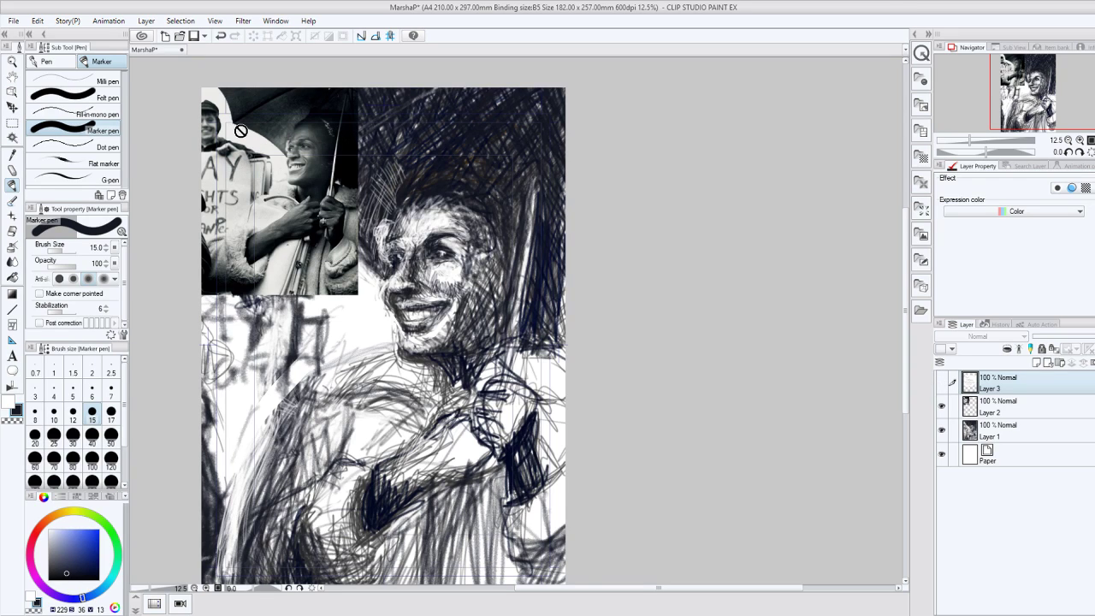